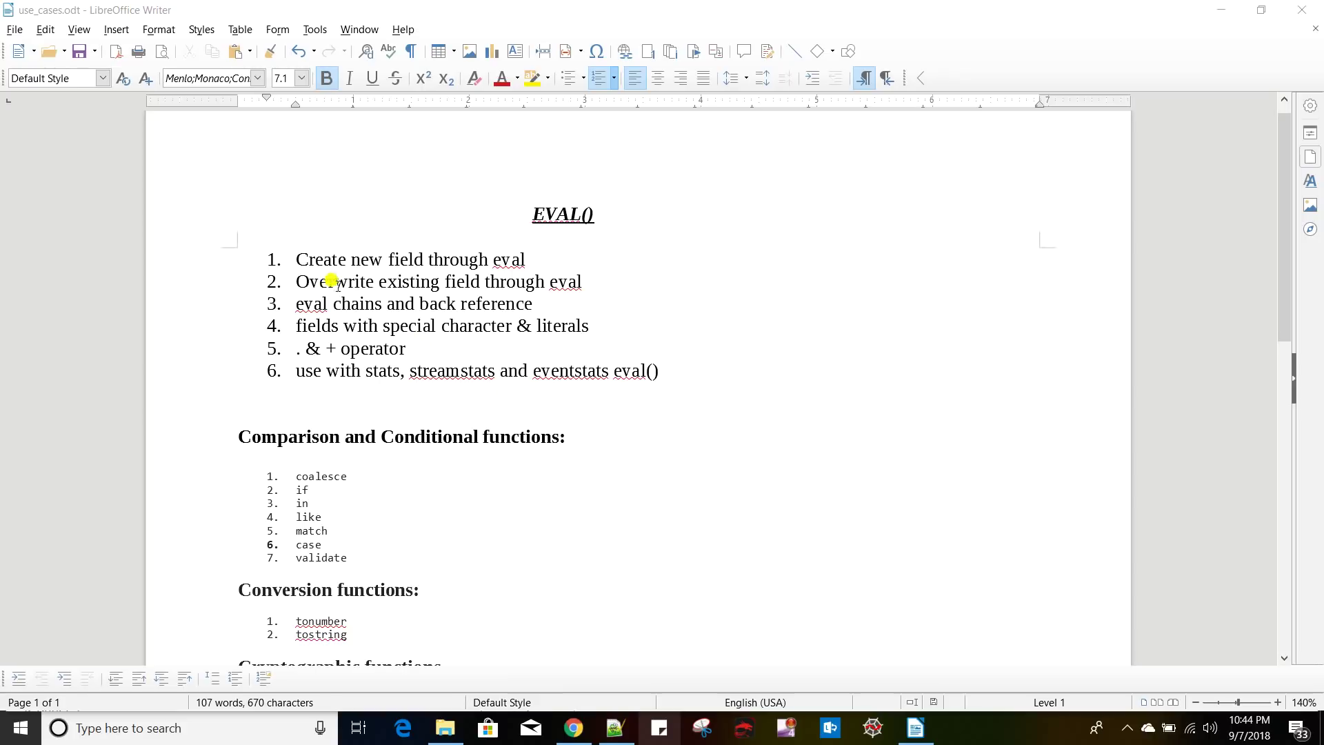
- Review the EVAL() use cases and function categories in the outline, then highlight the item on fields with special characters and literals
drag(295, 260, 556, 257)
drag(296, 281, 615, 289)
click(614, 290)
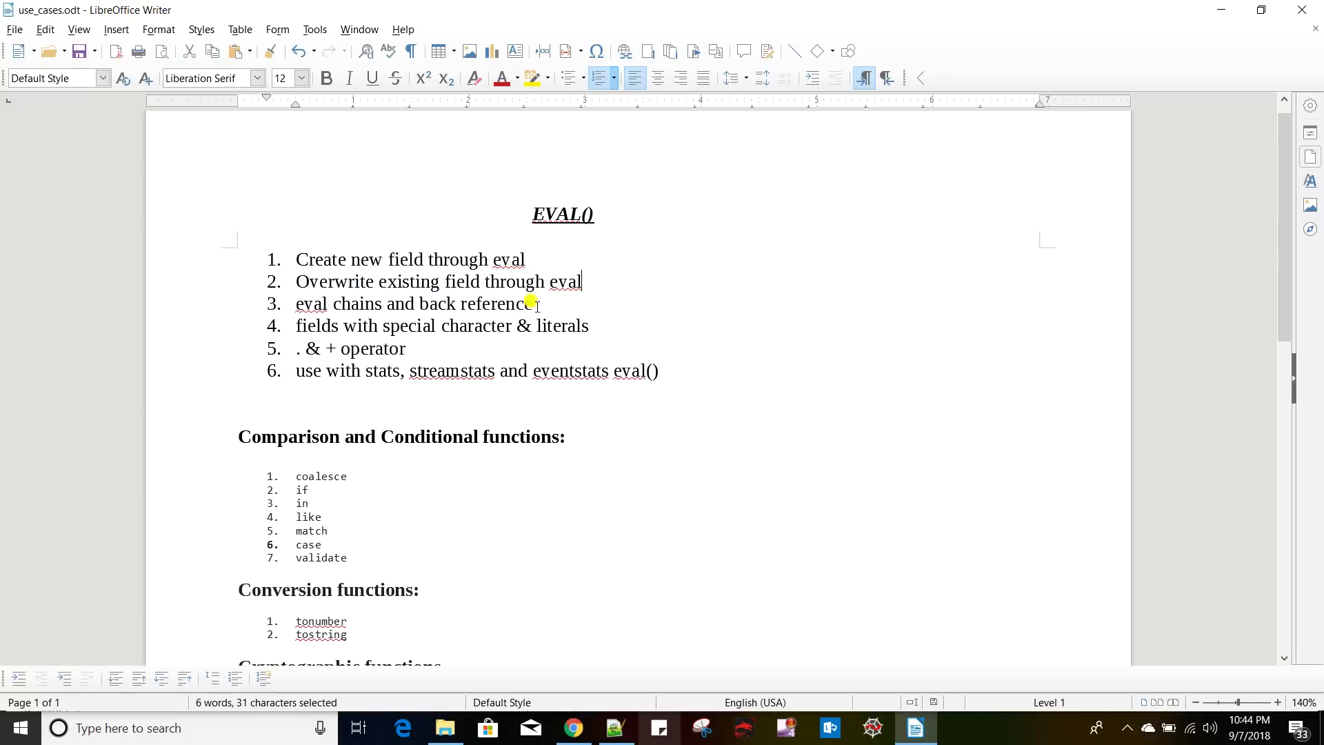
drag(292, 303, 556, 301)
click(565, 306)
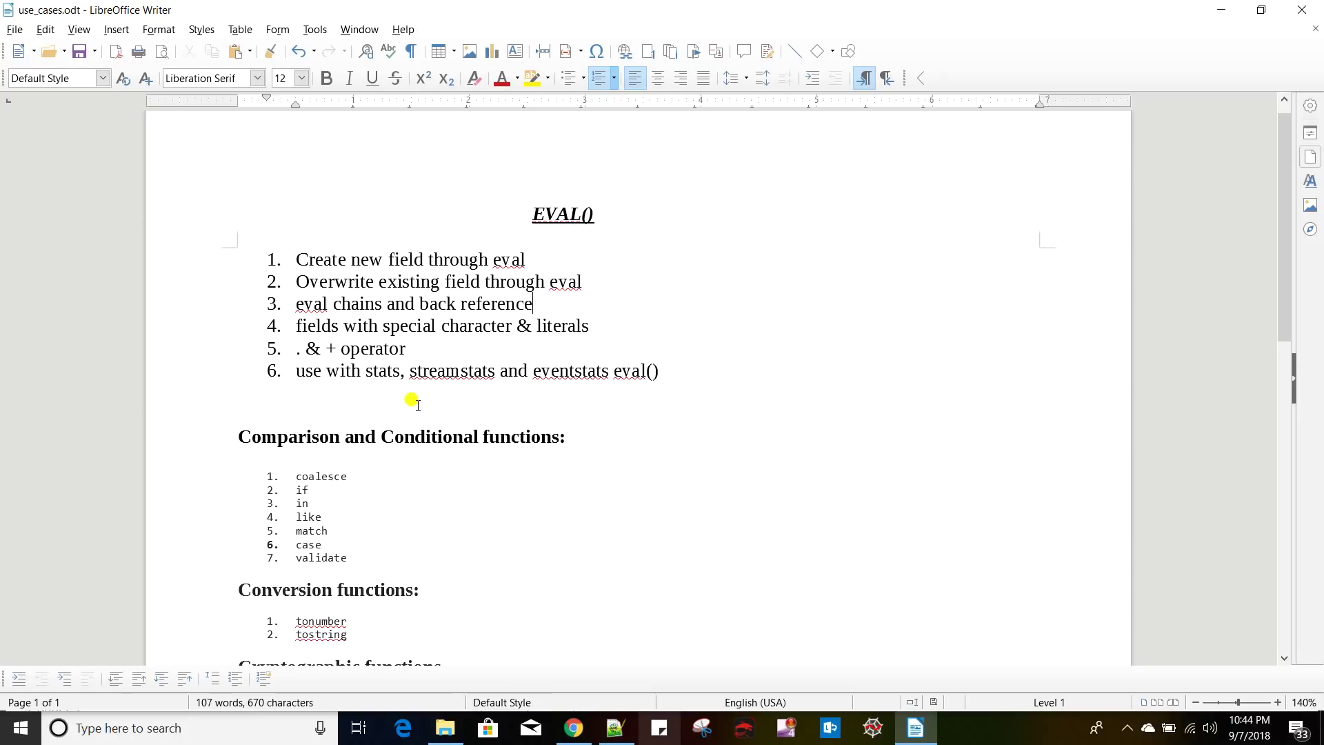
drag(298, 330, 603, 331)
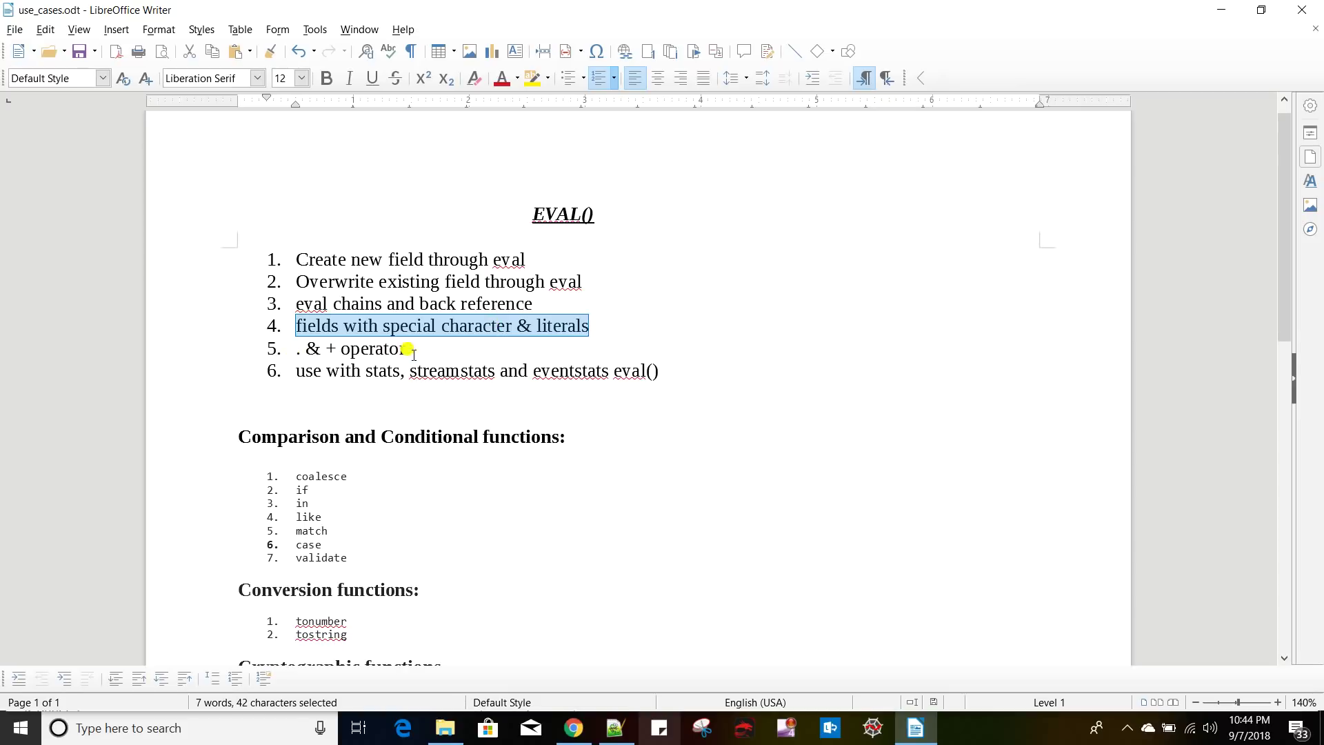
scroll(483, 465, down, 3)
drag(296, 255, 680, 256)
click(680, 256)
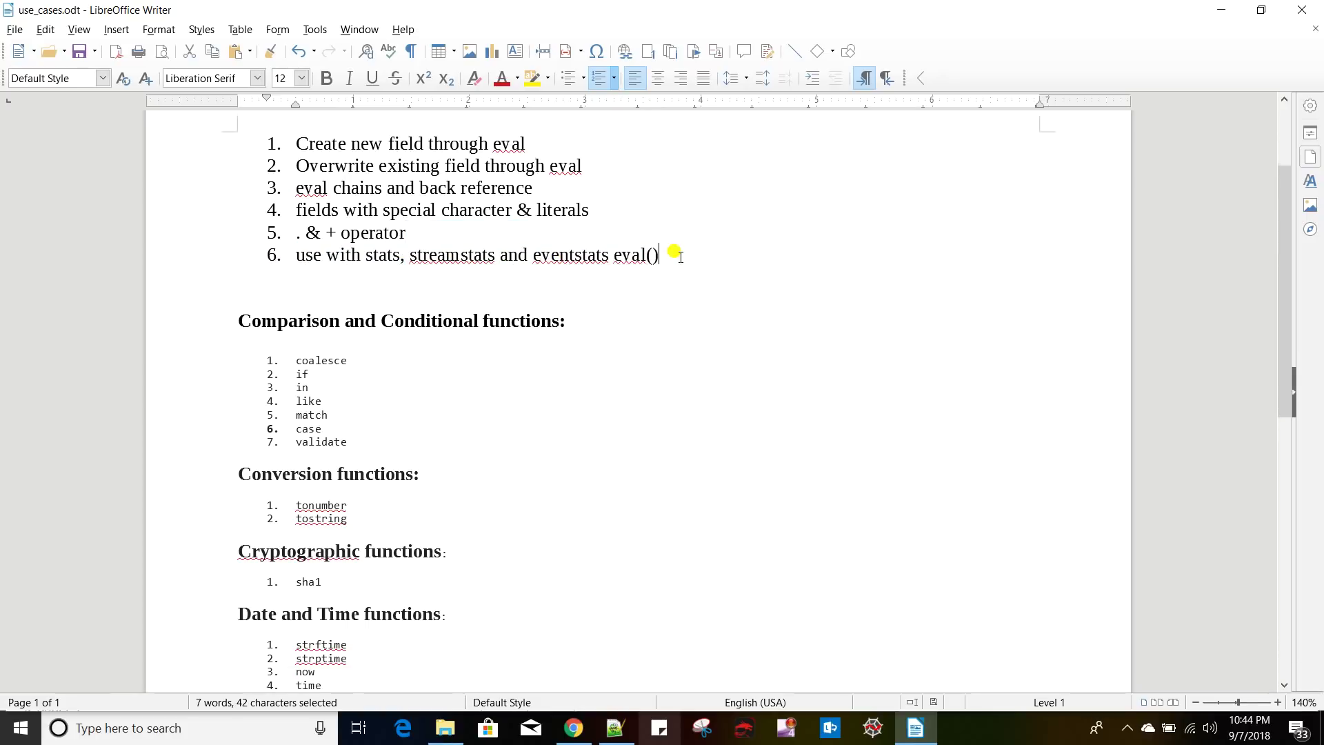
scroll(638, 302, down, 3)
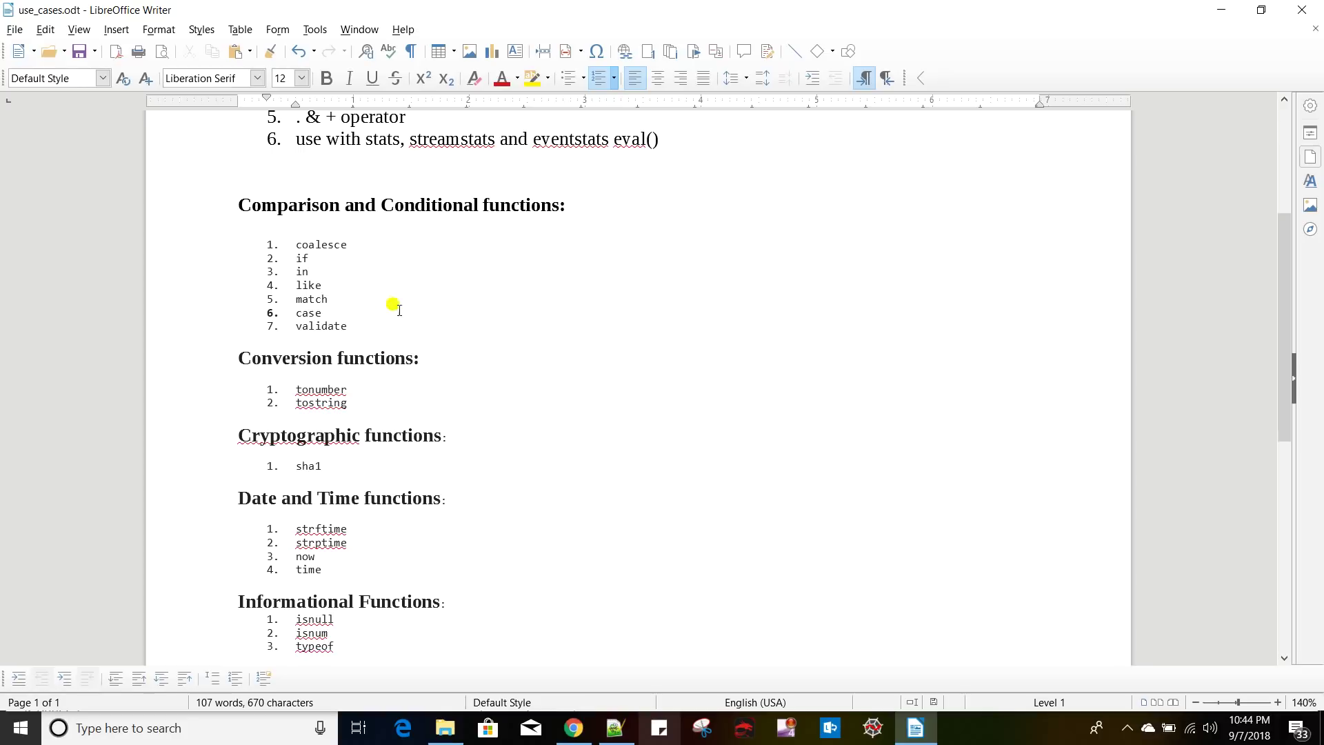
scroll(429, 415, down, 11)
scroll(426, 414, up, 15)
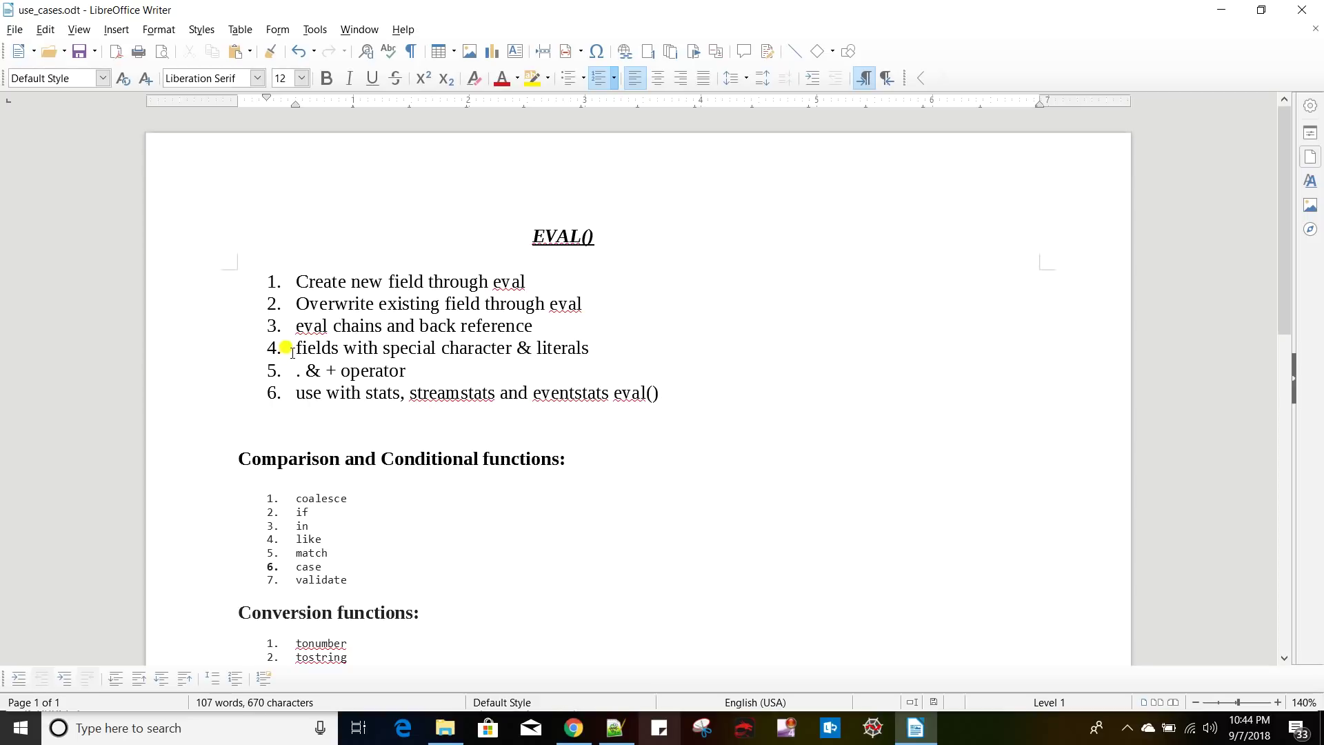
drag(288, 347, 591, 347)
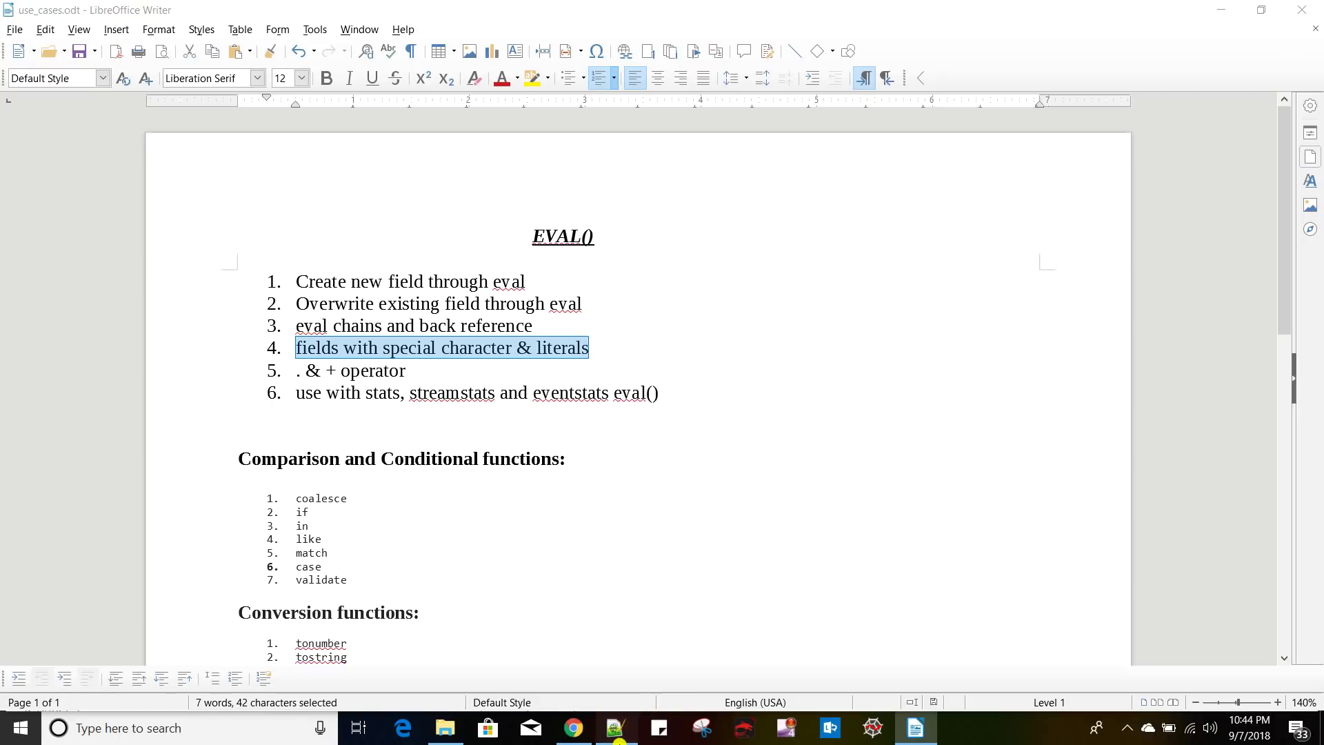
- Switch to Notepad++ and examine the data.csv header row, highlighting the spaces inside the first name and last name fields
click(616, 736)
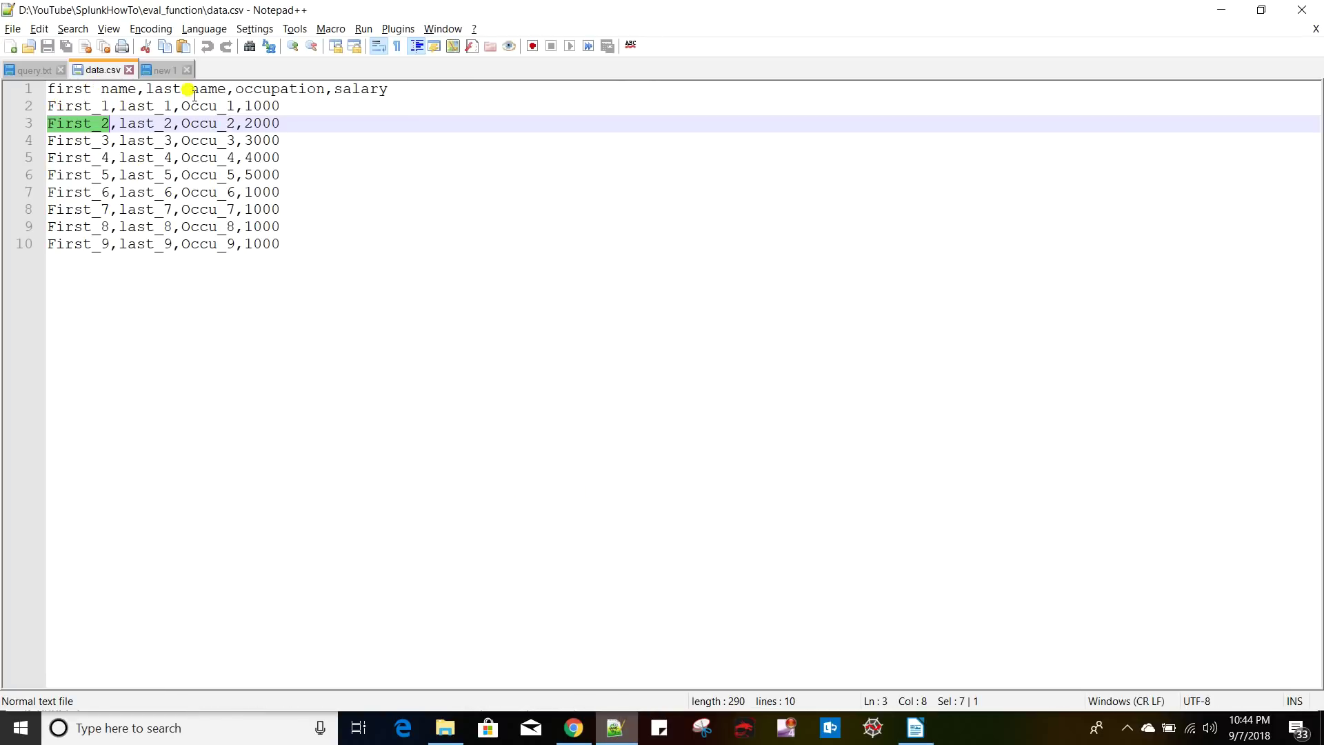
click(363, 94)
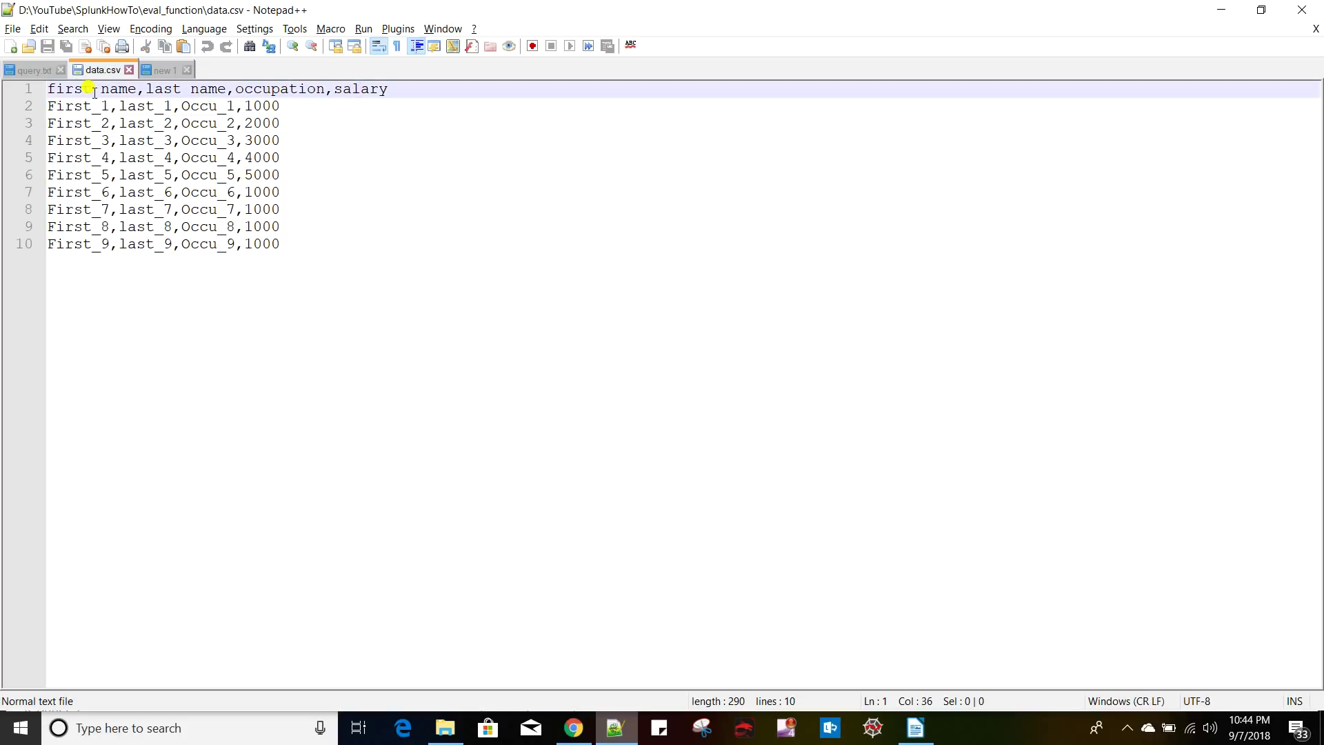
click(50, 90)
drag(50, 90, 136, 90)
double_click(96, 91)
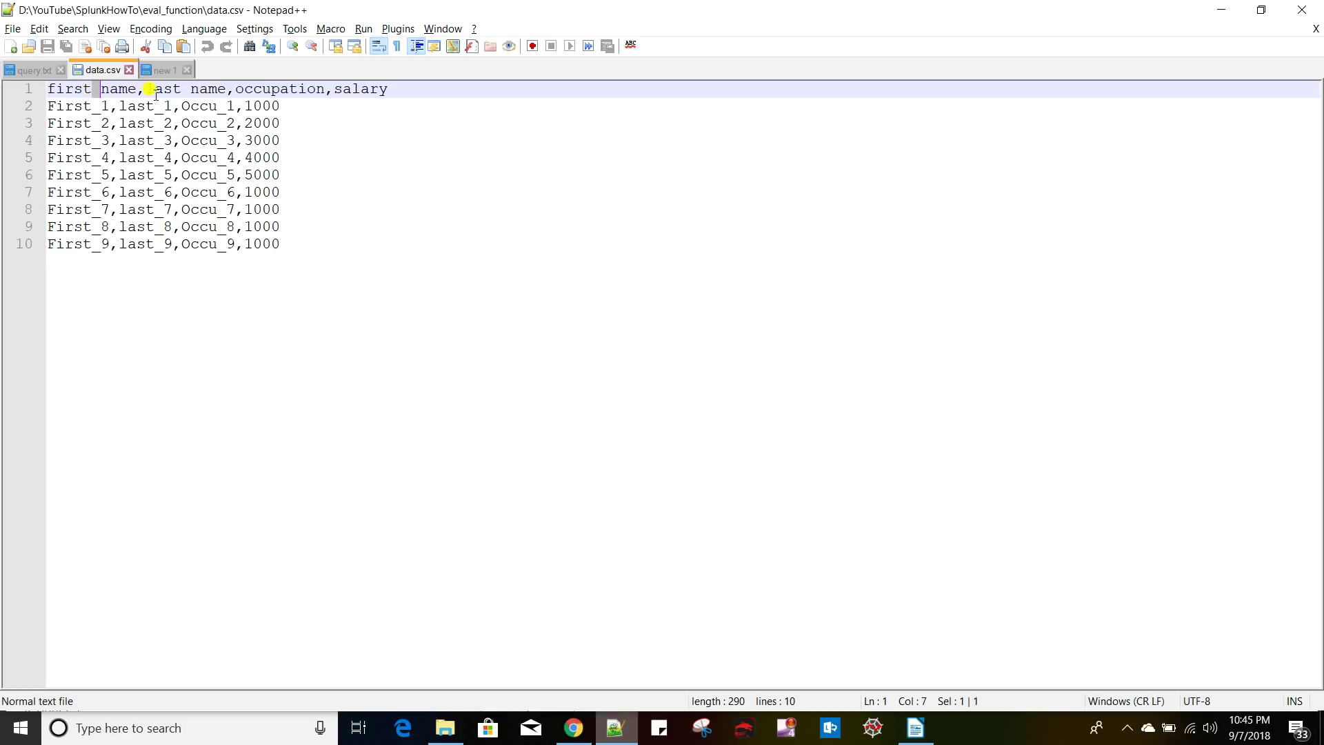
double_click(185, 90)
click(189, 88)
drag(190, 88, 180, 88)
- Write the single-quoted placeholder '<filed>' on the first line of the empty new 1 document
click(158, 70)
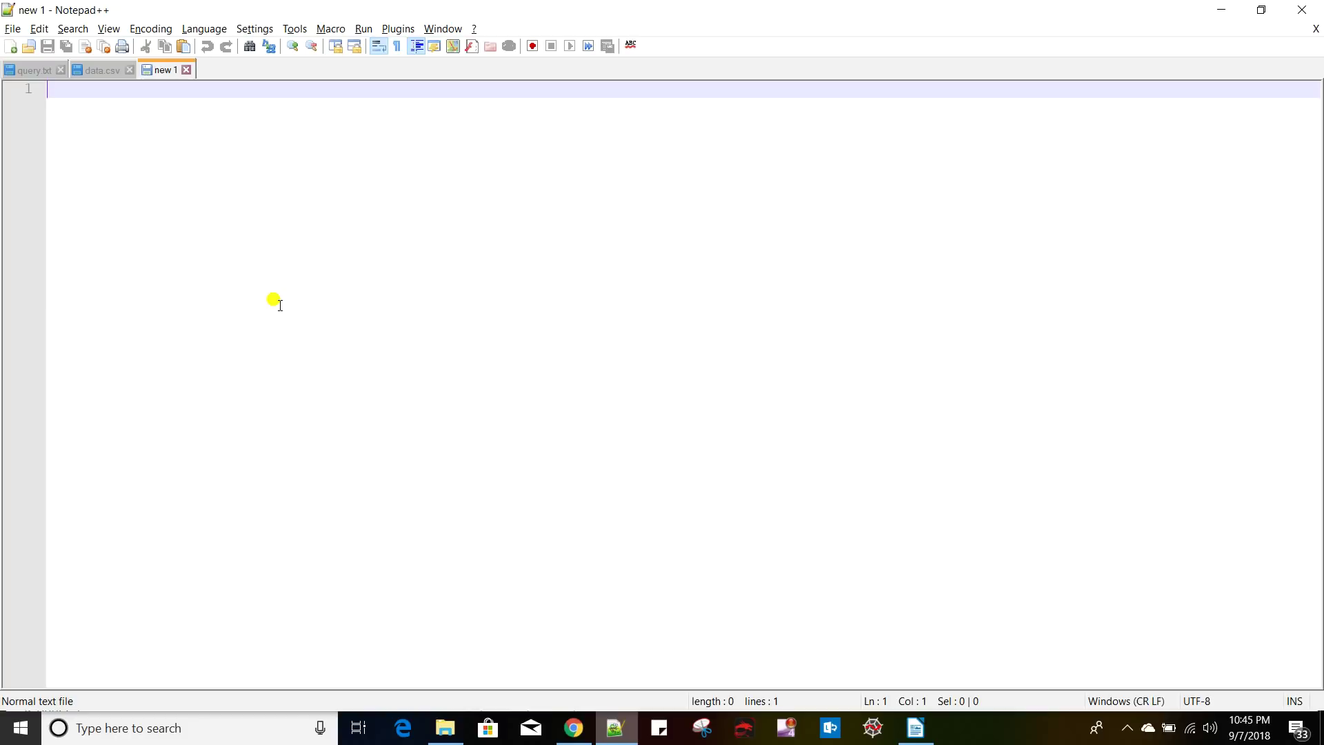
text(')
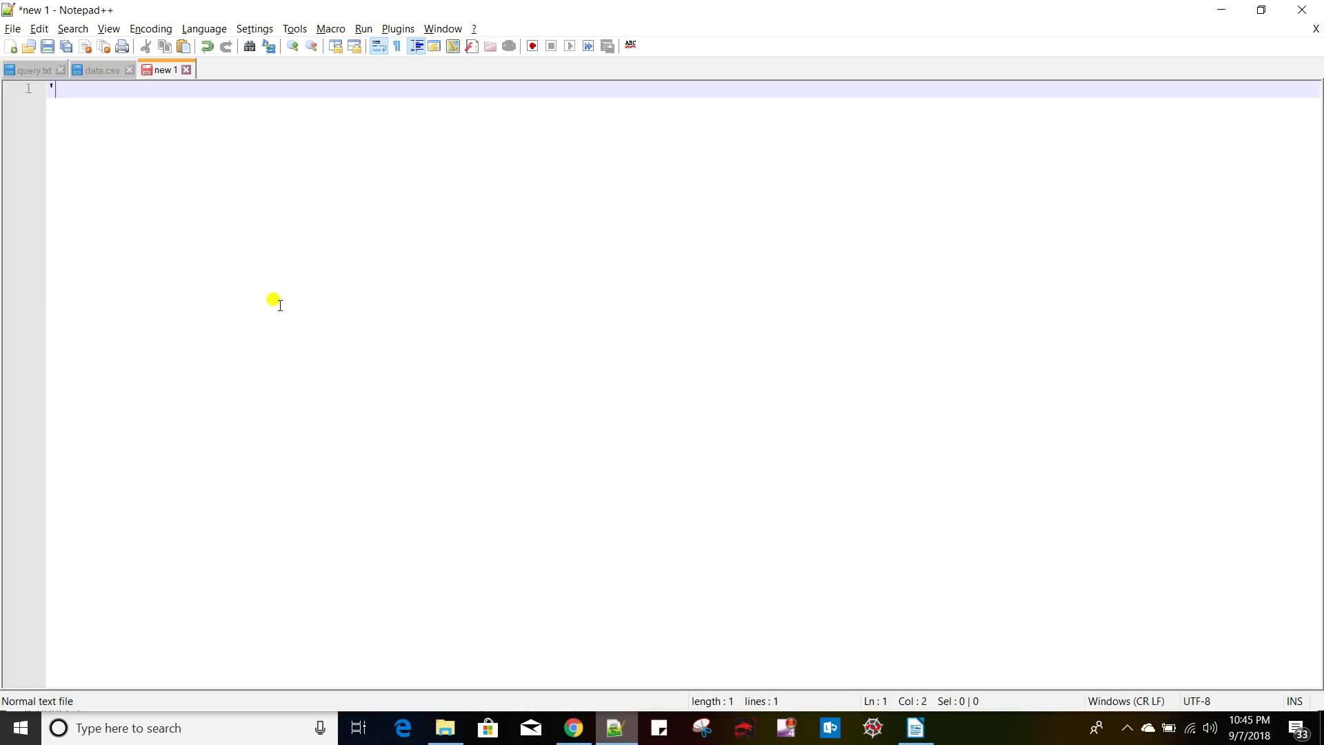
text(<>)
text(filed>)
key(Insert)
key(Insert)
click(134, 86)
text(')
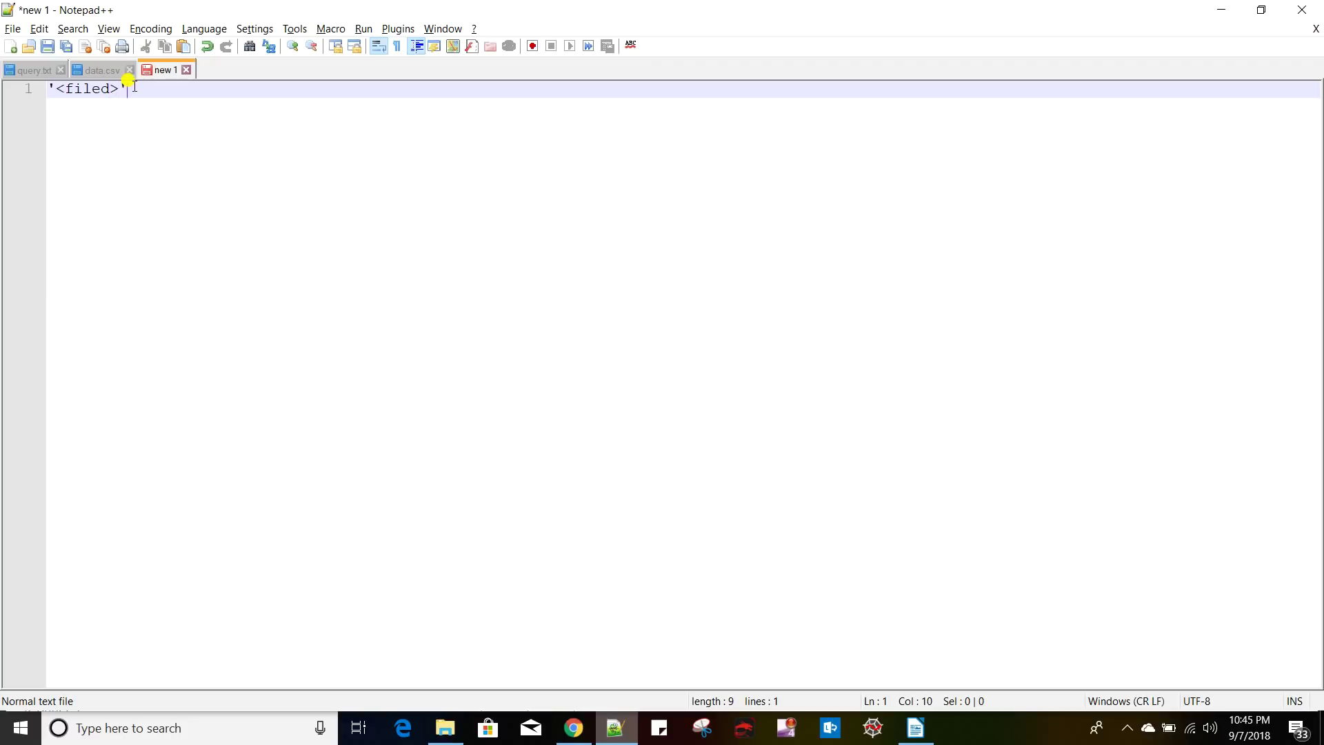
- Leave a blank line and write the double-quoted placeholder "<field>" on line 3
key(Return)
key(Return)
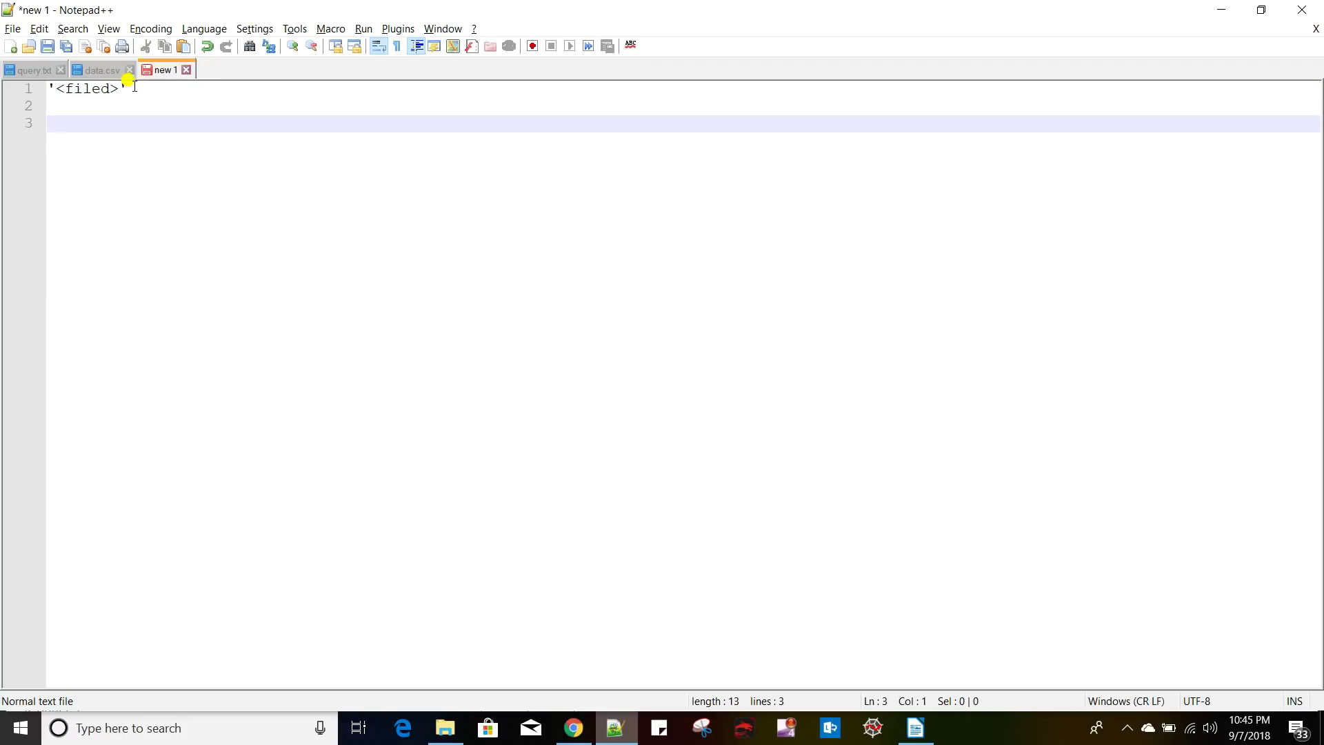
text("<filed)
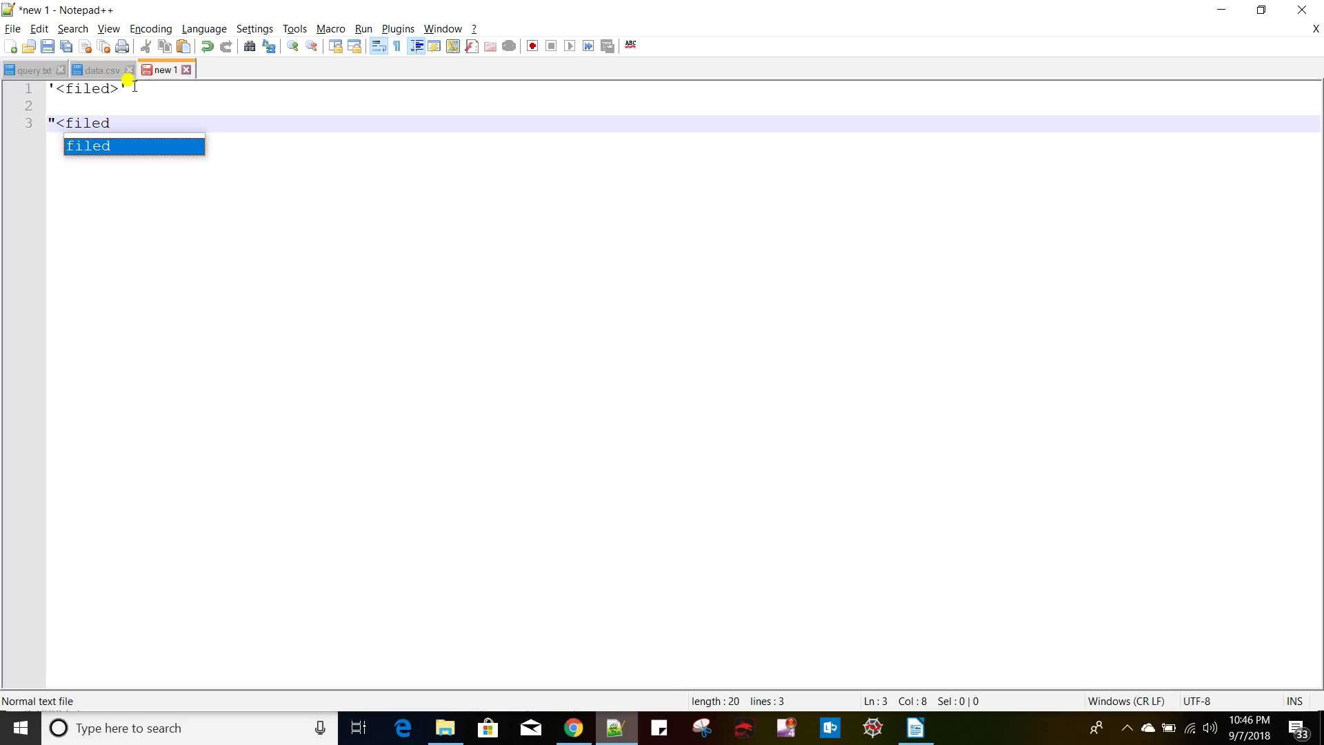
key(BackSpace)
key(BackSpace)
key(BackSpace)
text(e)
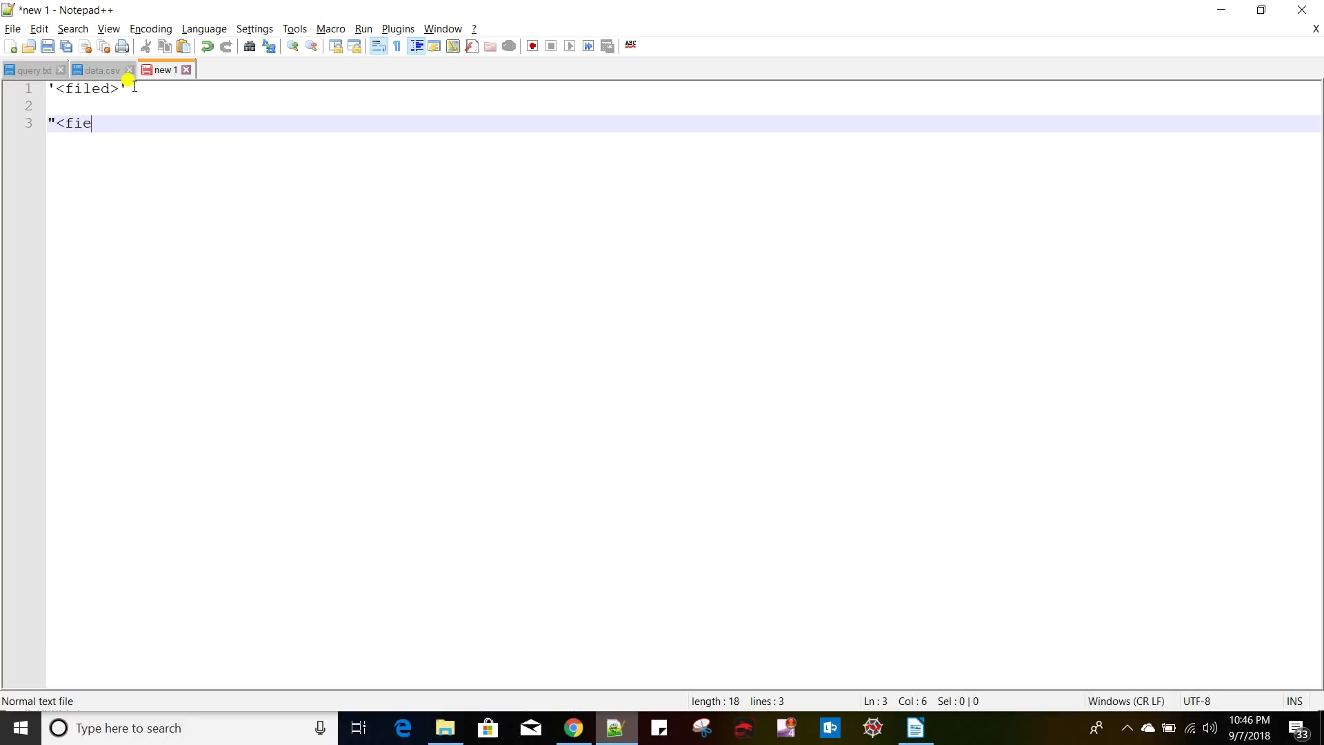
text(ld>")
- Switch to the LibreOffice Writer outline and review the ". & + operator" item, highlighting the + sign
key(alt+Tab)
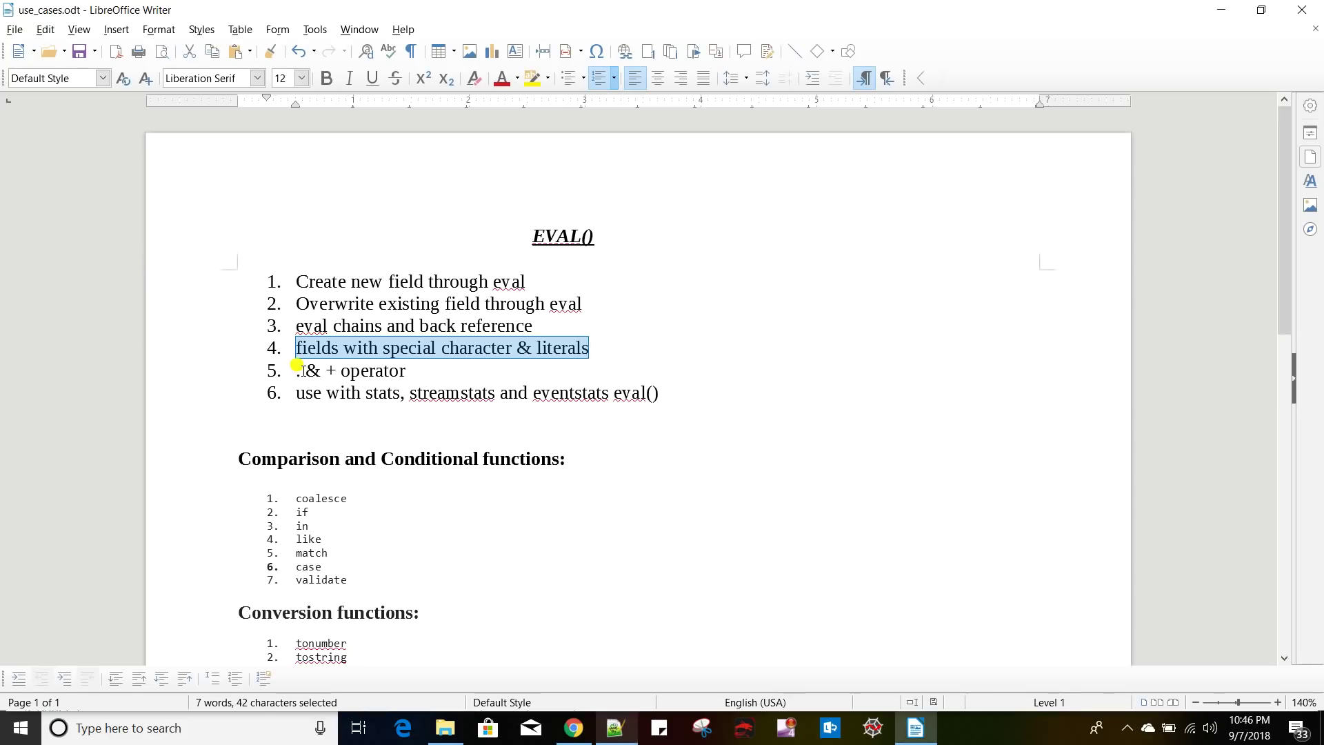
click(300, 370)
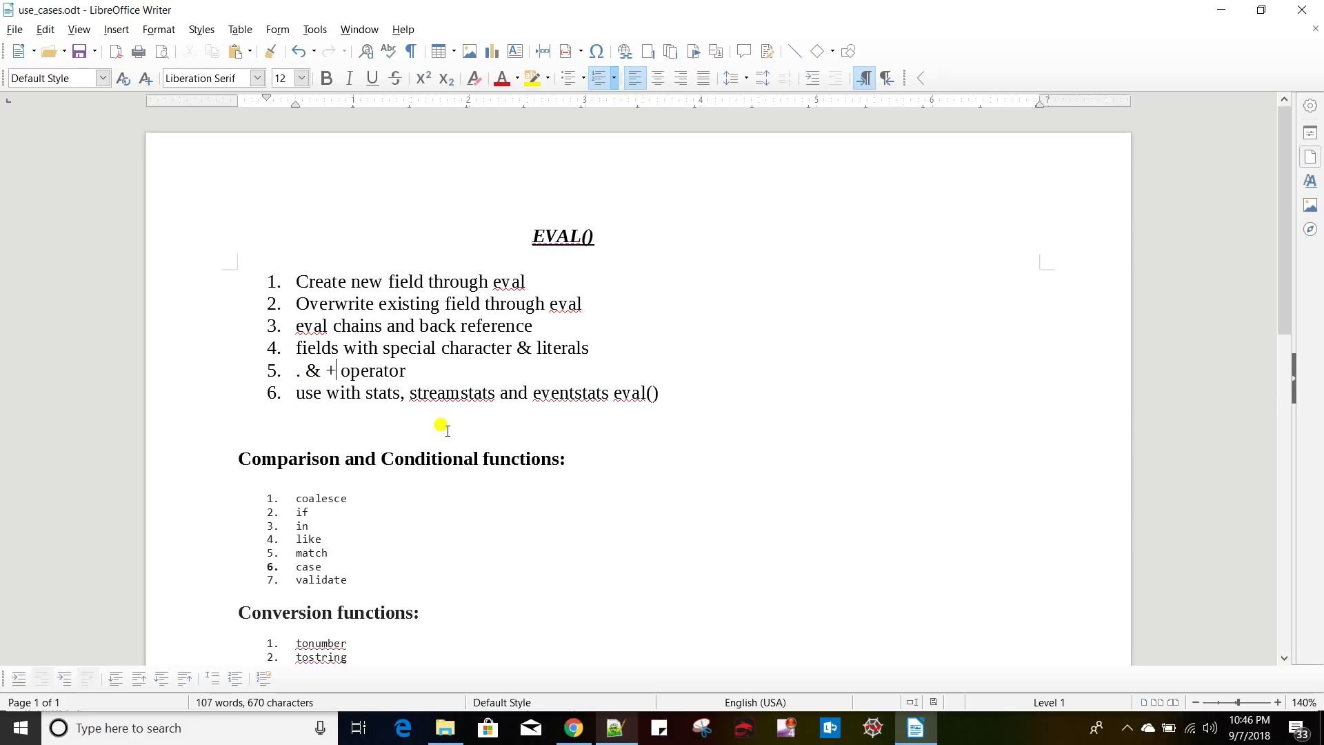
click(304, 371)
drag(322, 371, 341, 372)
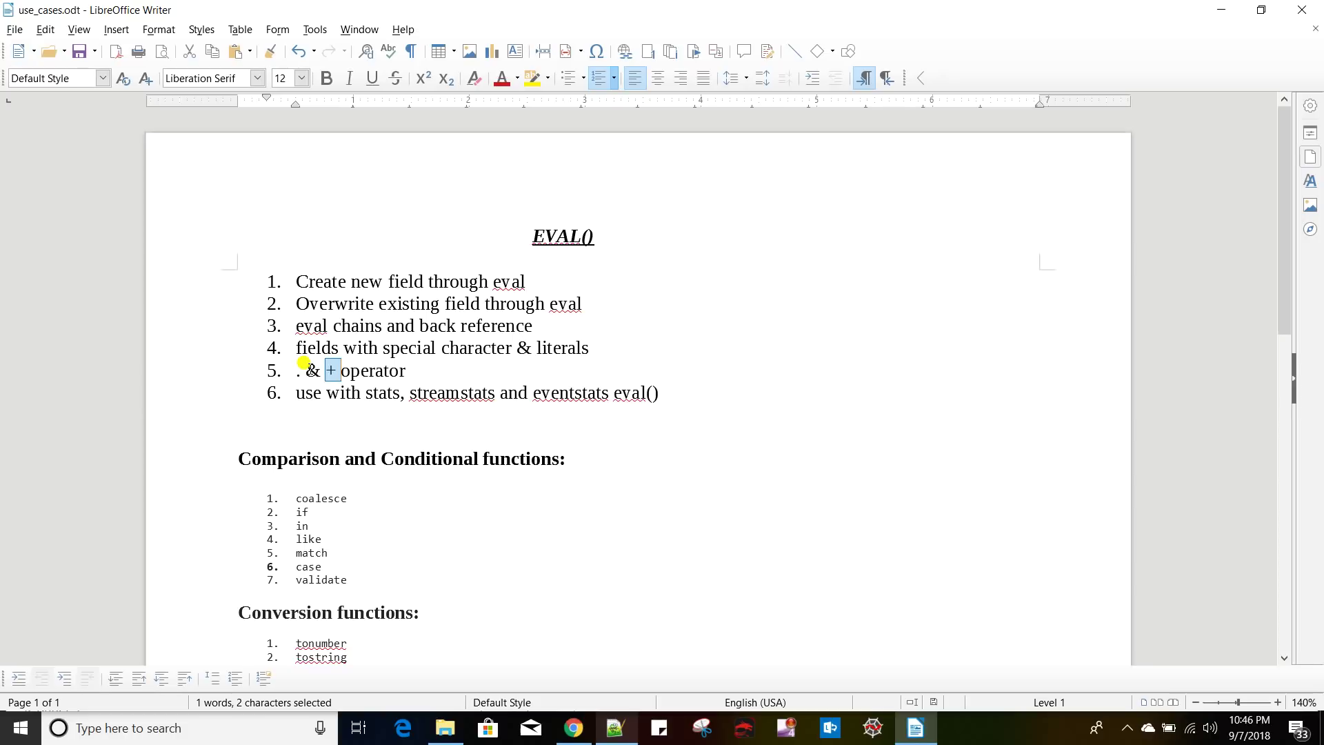
- Compare the rows of data.csv in Notepad++ with the events returned by the index="main" search in Splunk
click(574, 728)
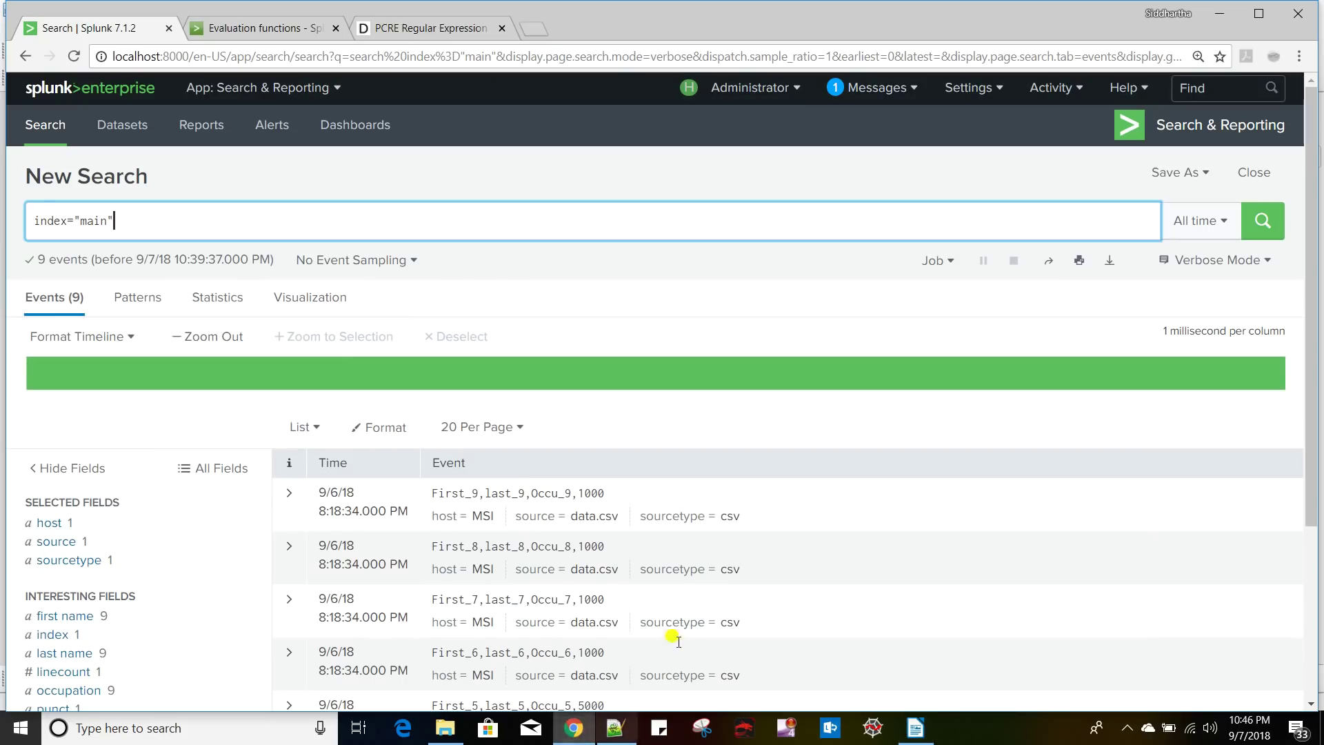
click(614, 727)
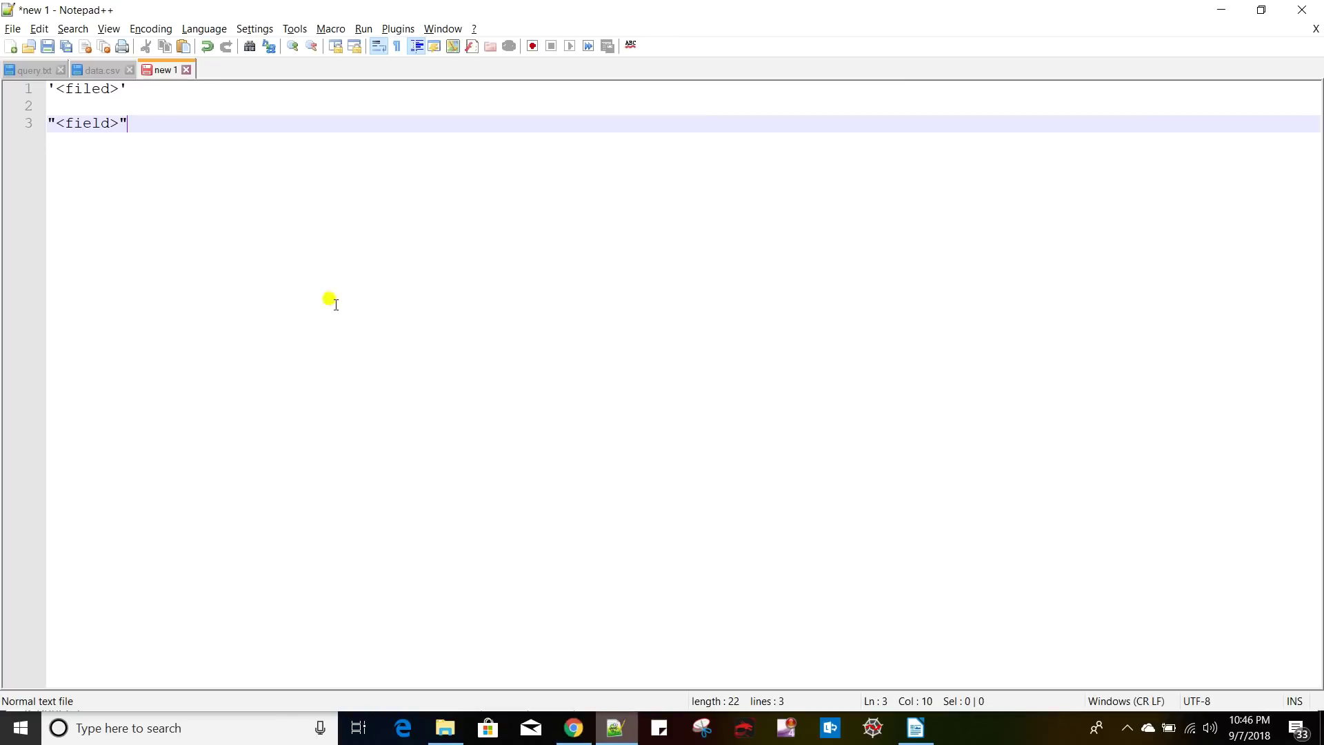
click(96, 71)
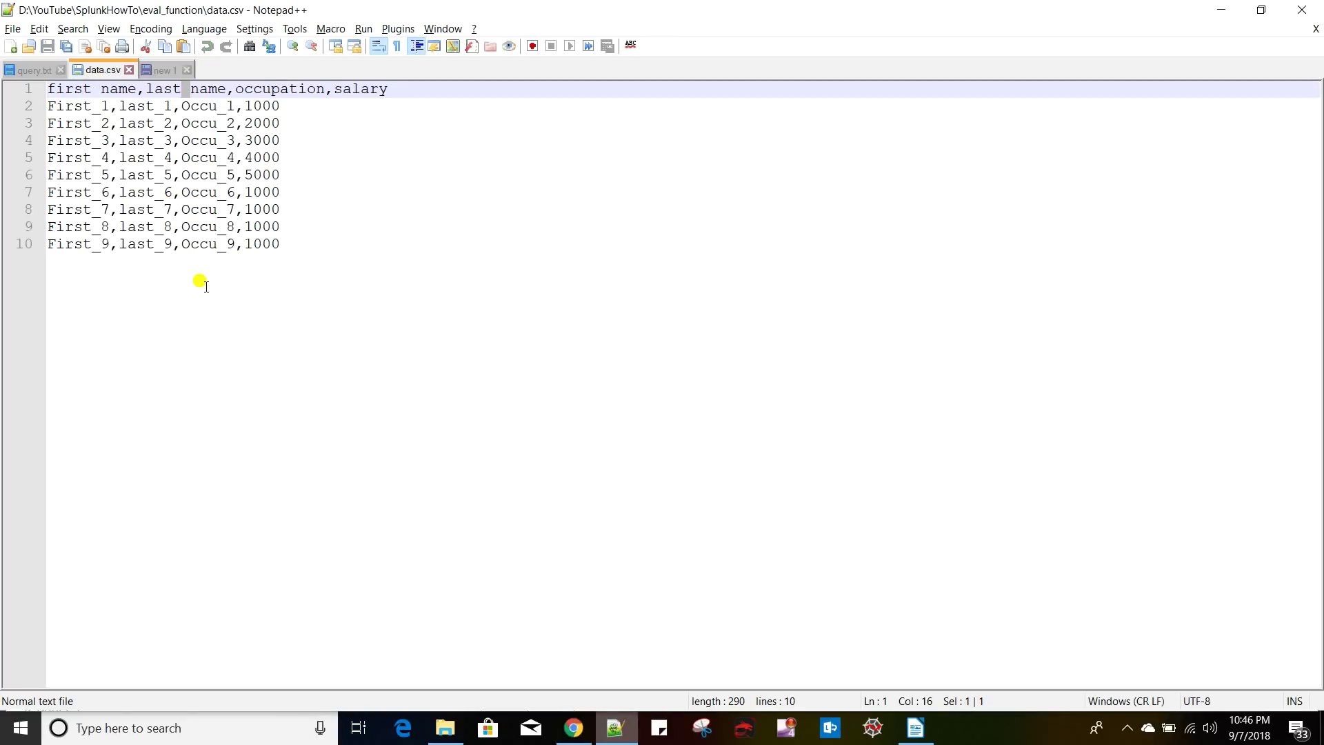
key(alt+Tab)
scroll(399, 508, down, 4)
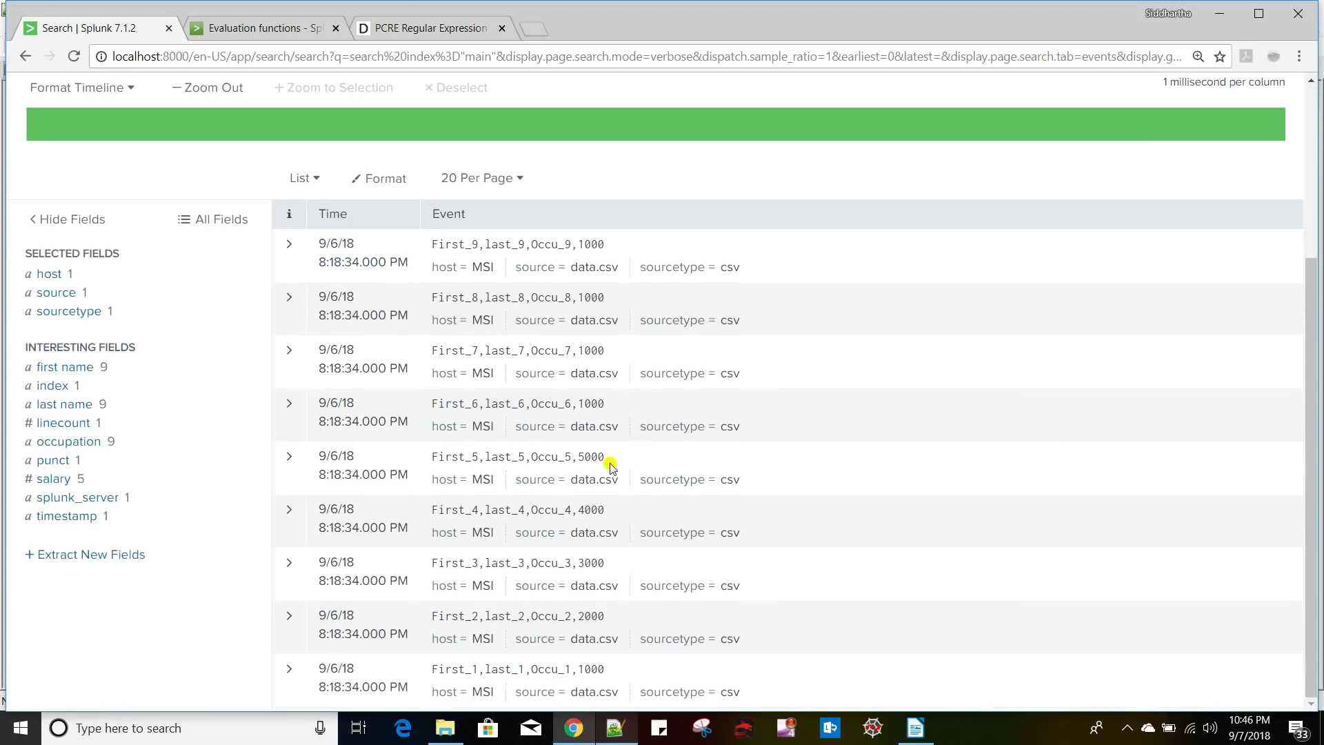
scroll(545, 529, up, 4)
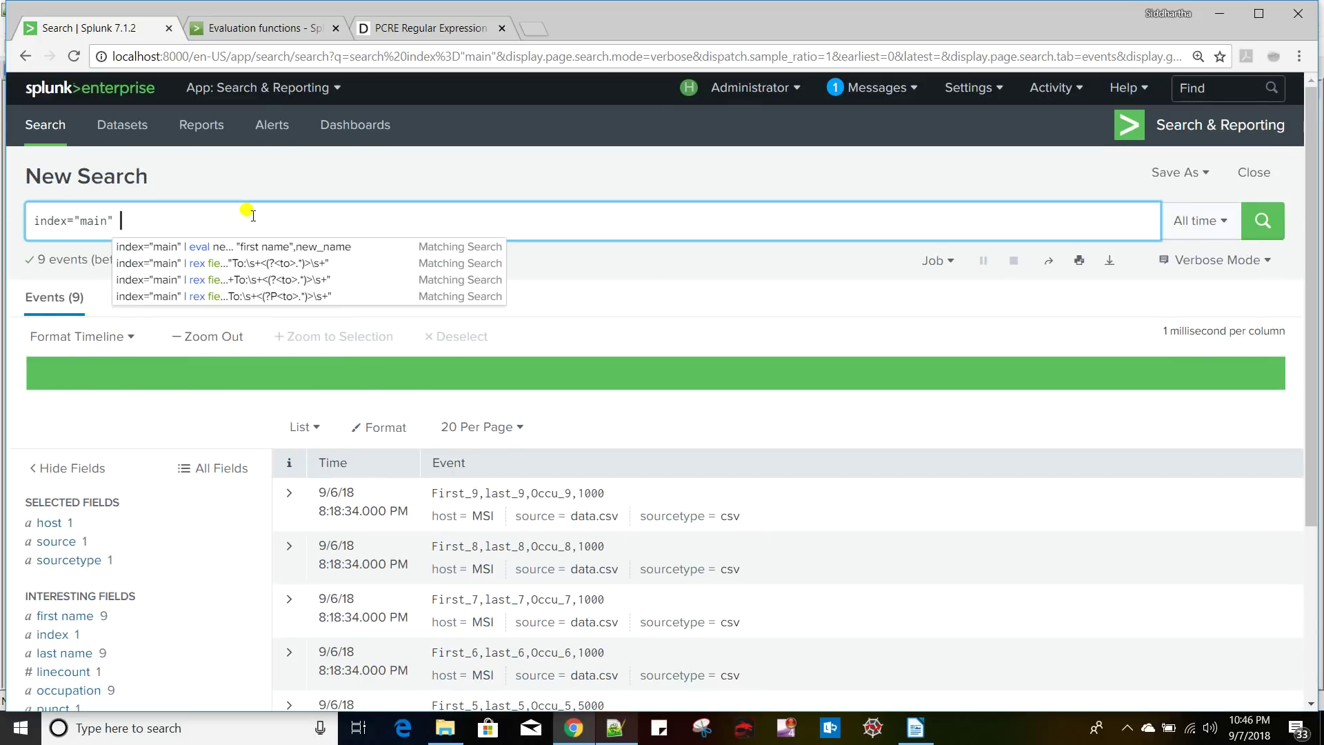
- Extend the index="main" search with a piped eval command that begins assigning new_field (| eval new_field =)
text(| )
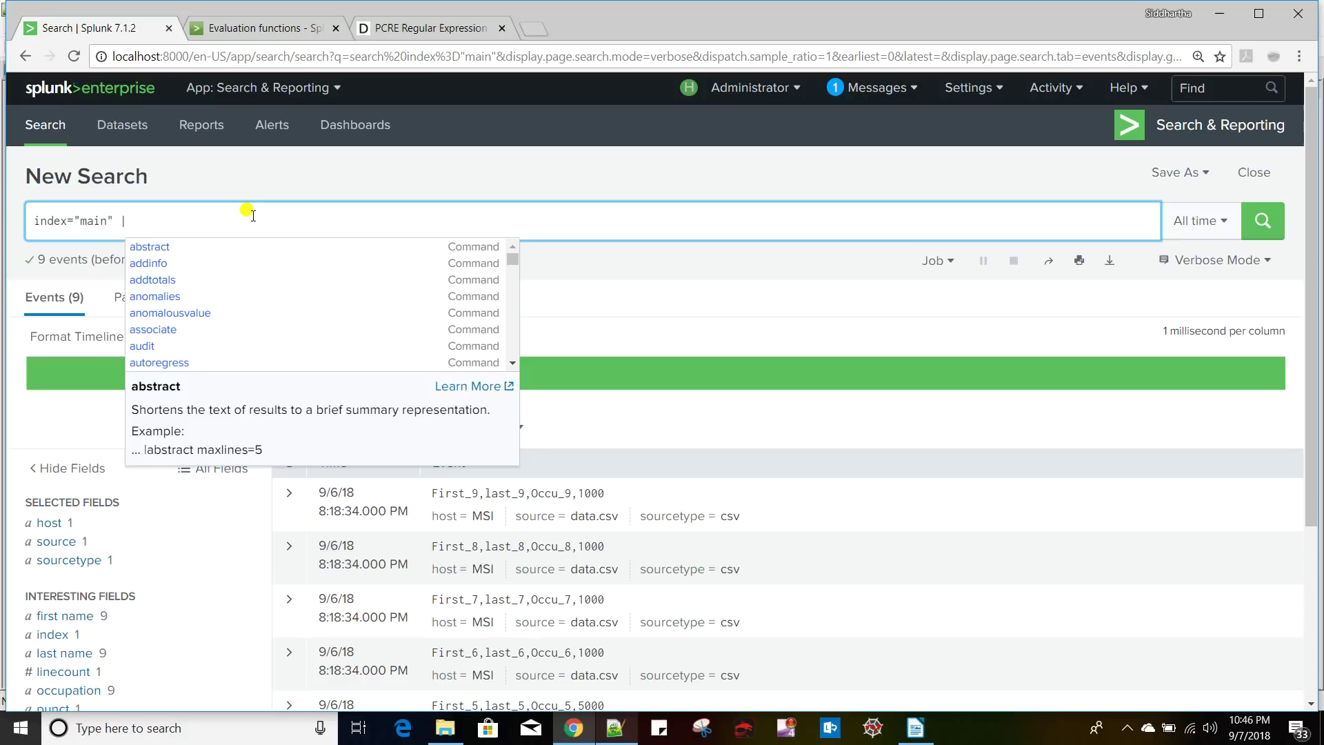
text(eval)
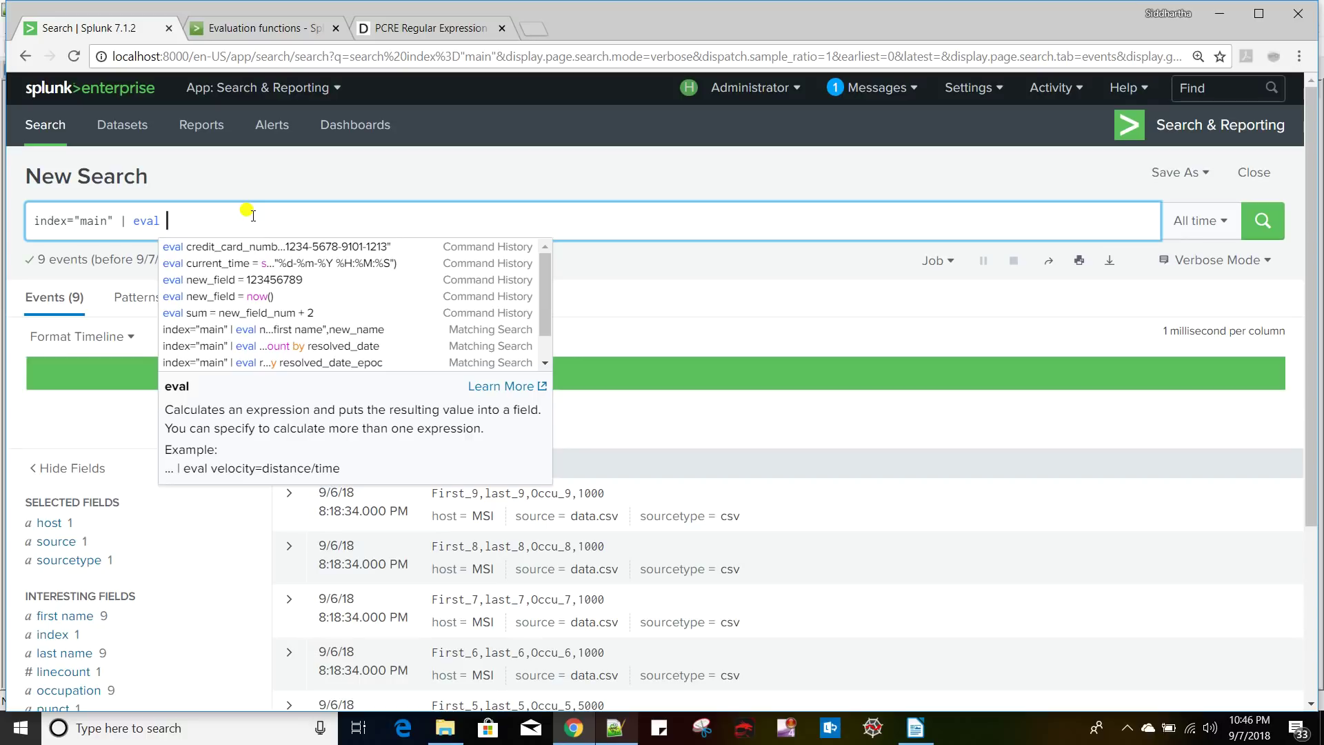
text(new_)
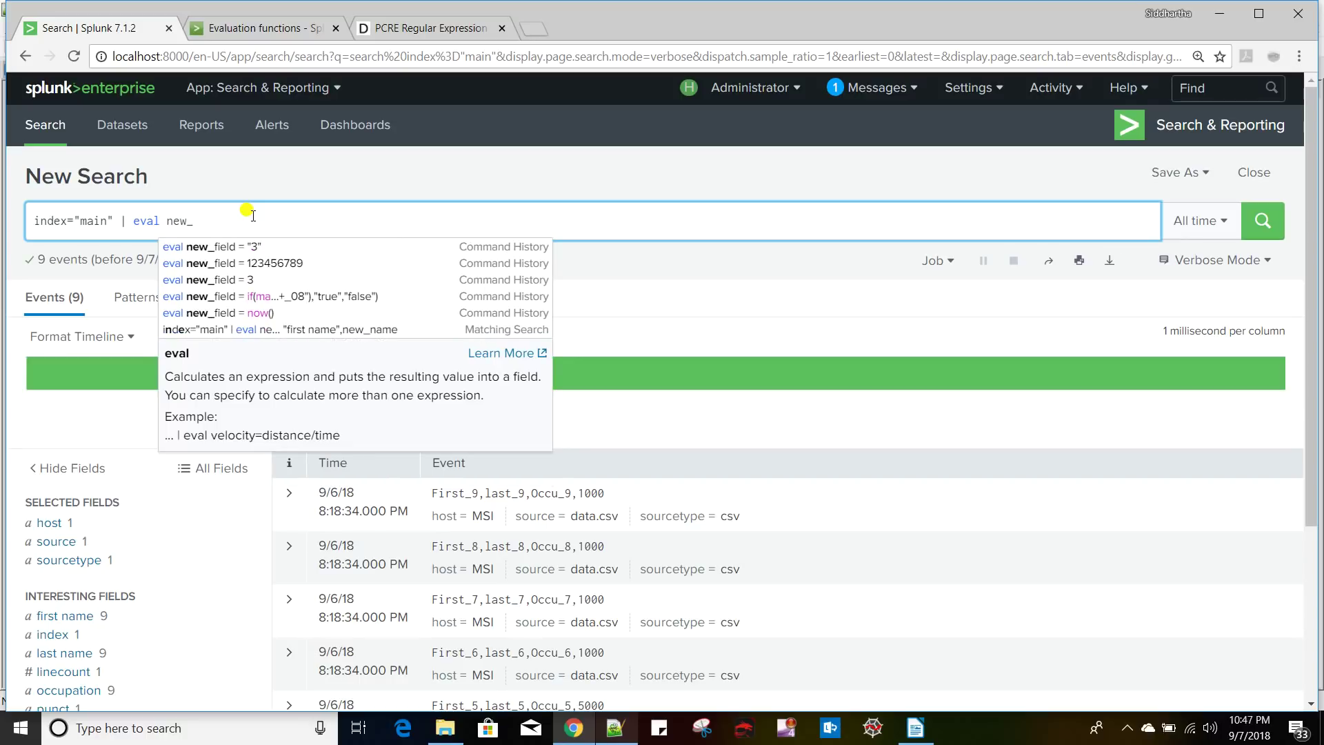
text(fi)
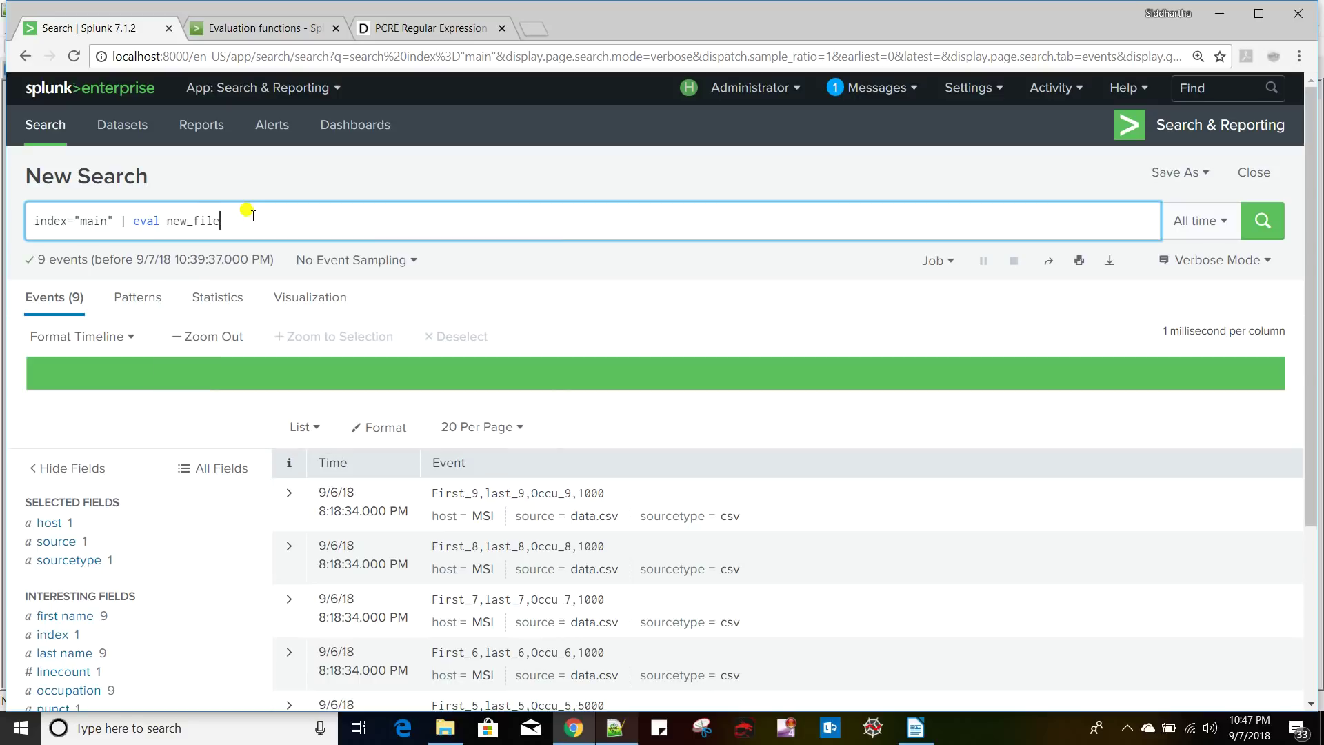
text(eld)
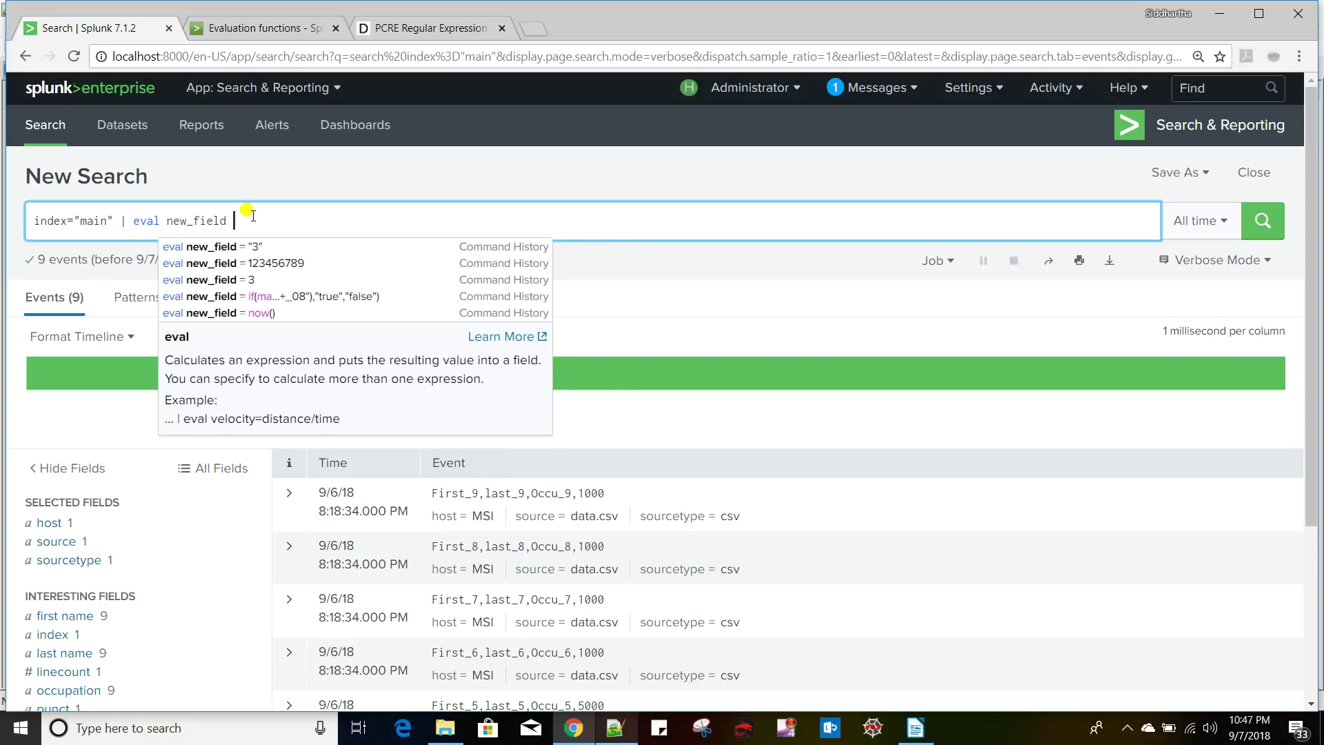
text( =)
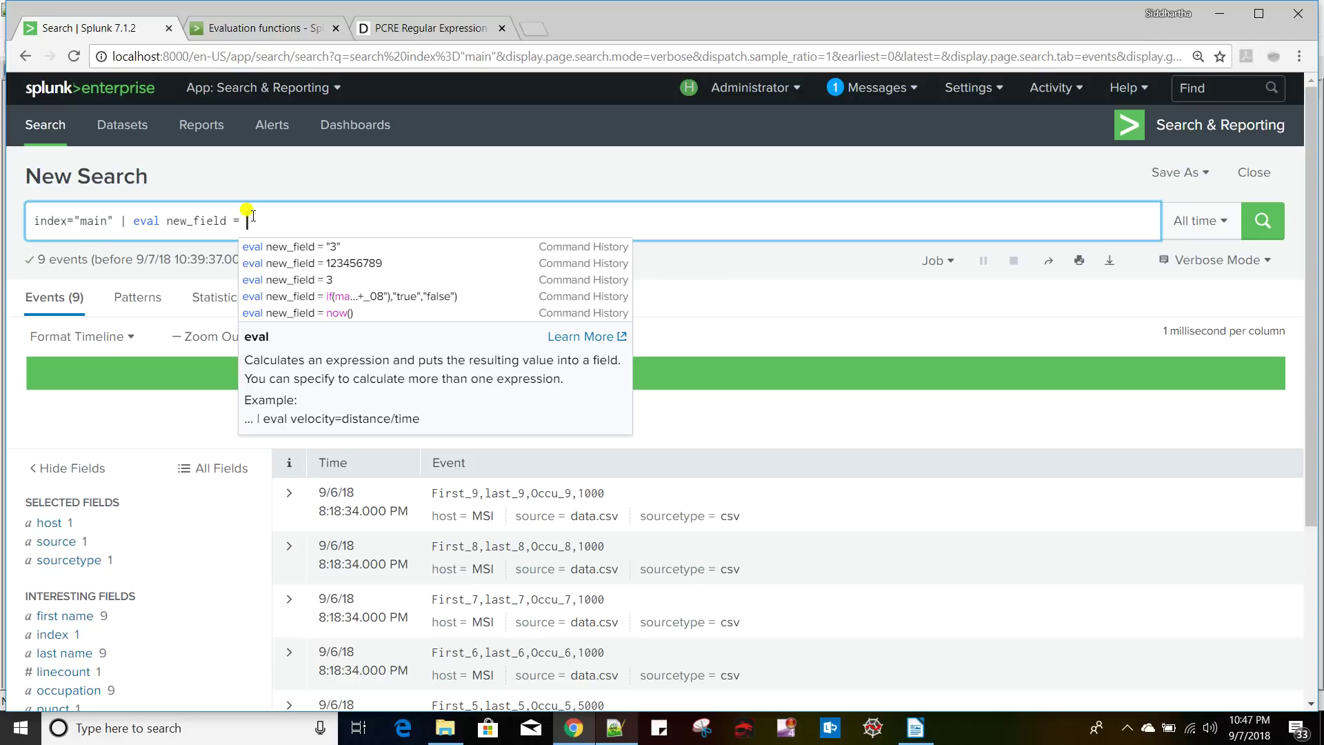
- Inspect the values of the first name and last name fields among the interesting fields
click(81, 615)
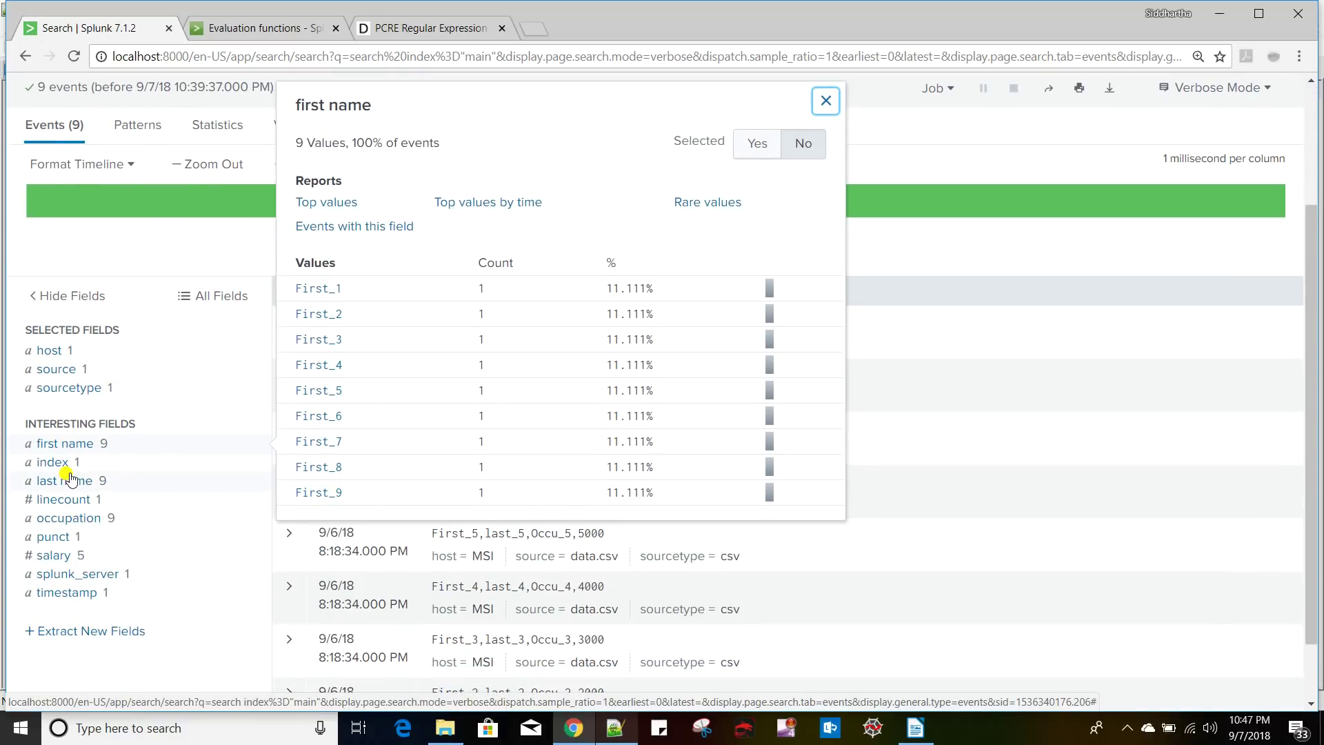
click(69, 486)
scroll(198, 510, up, 2)
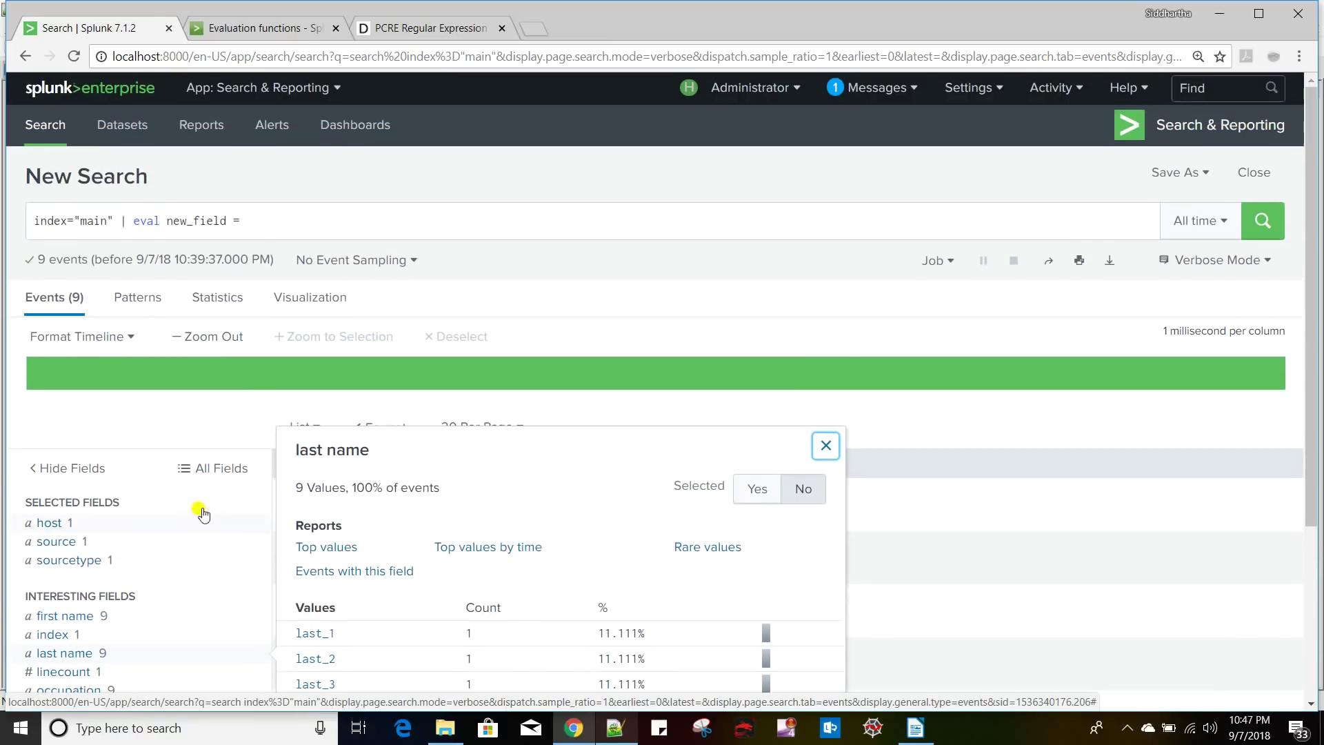
- Complete the new_field expression as 'first name' + 'last name' and start a new line in the query
click(269, 227)
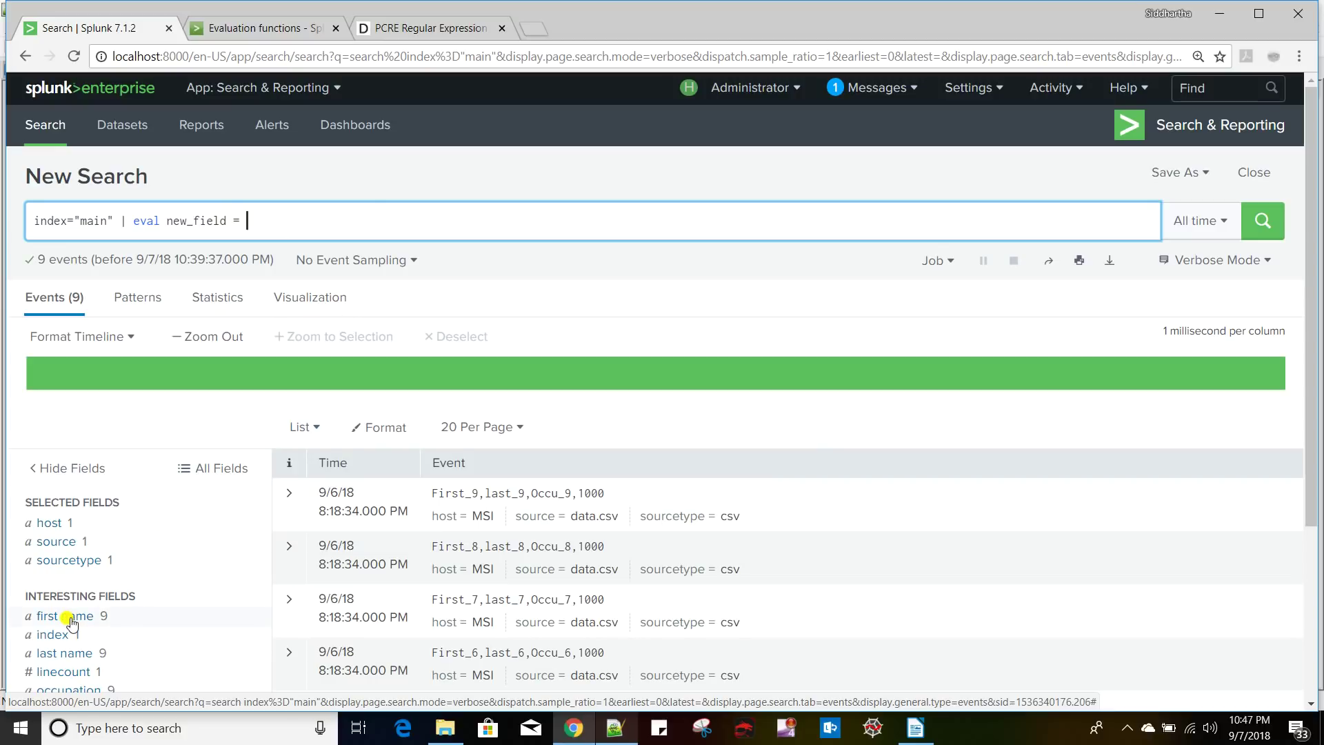
text('first name' + 'last name)
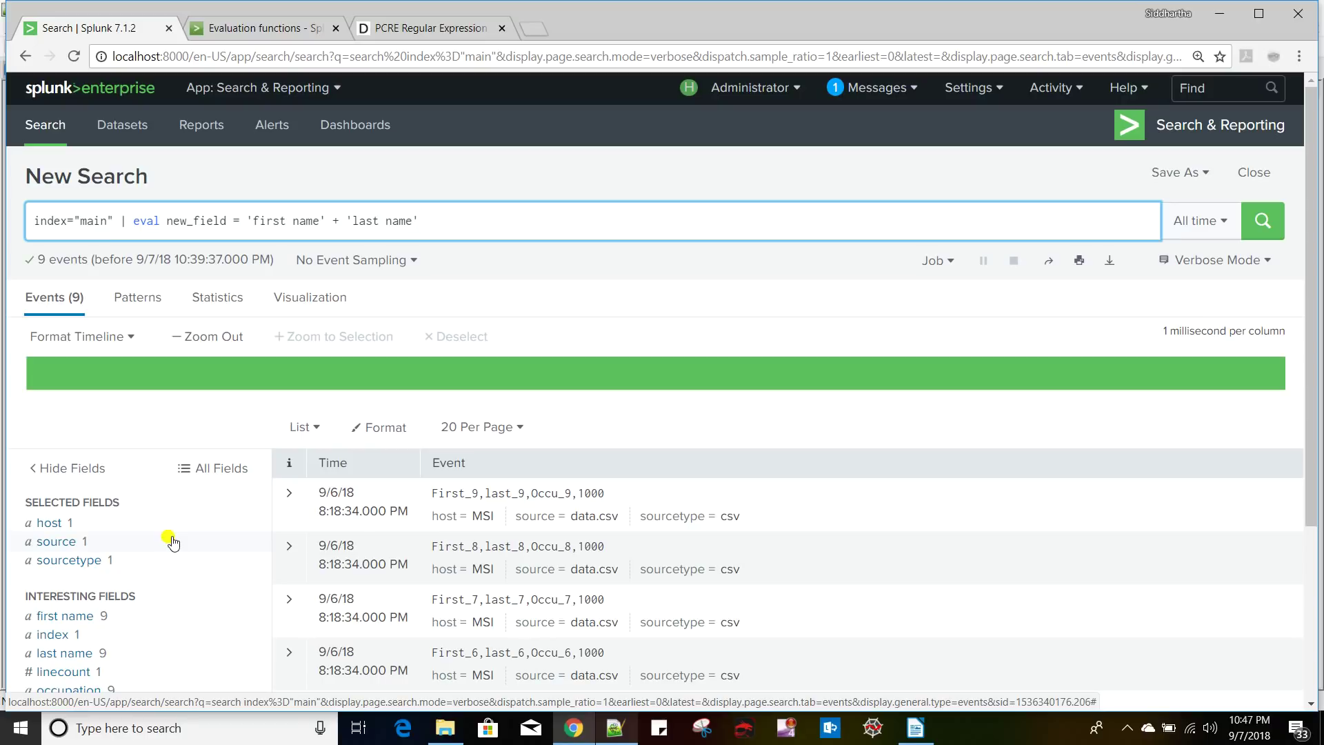
text(')
key(shift+Return)
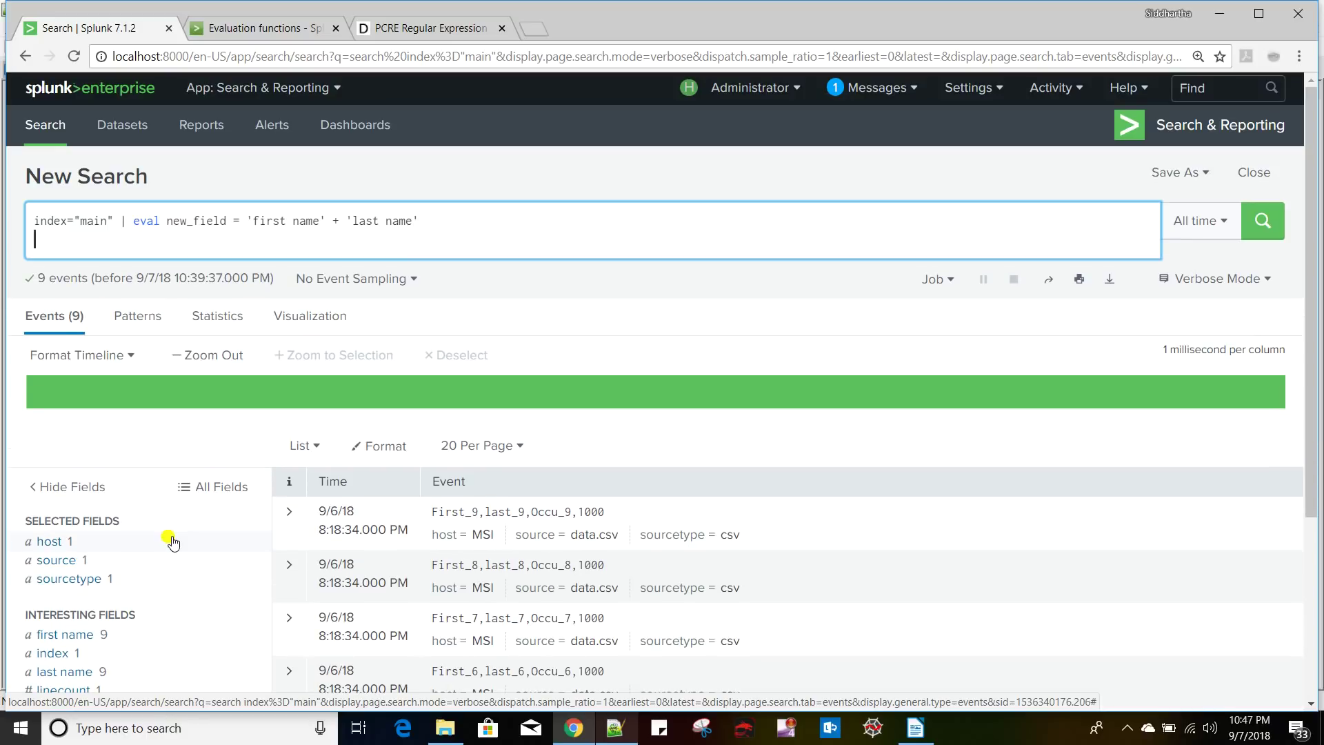
- Append a piped table command listing "first name" and "last name" after the eval expression in the search query
key(BackSpace)
text(|)
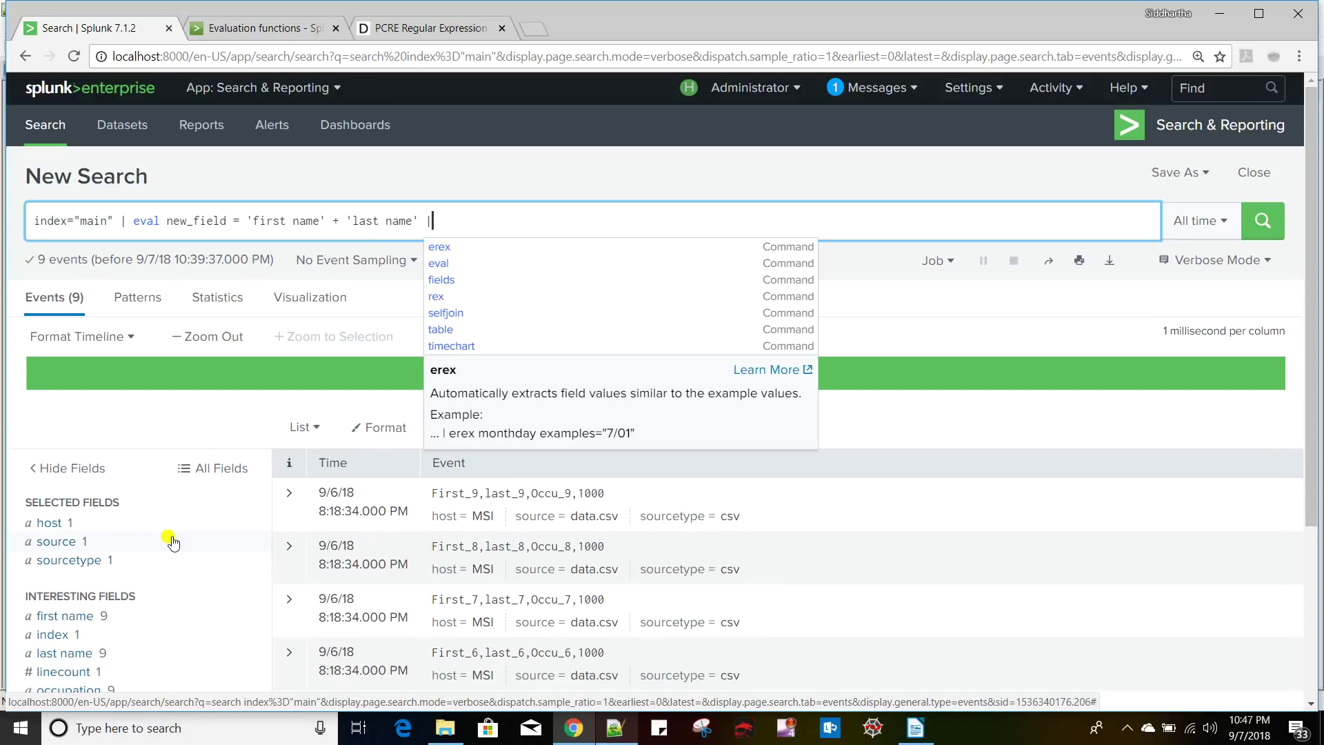
text( table)
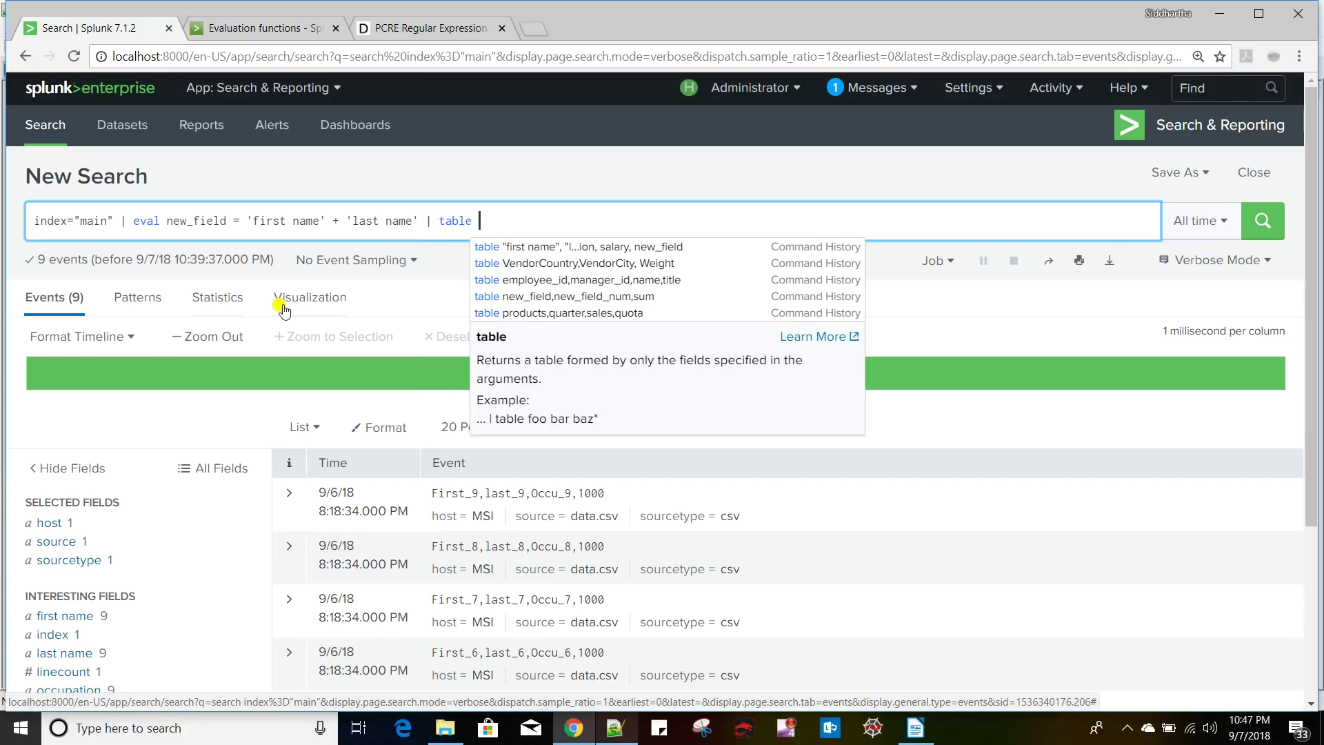
click(507, 218)
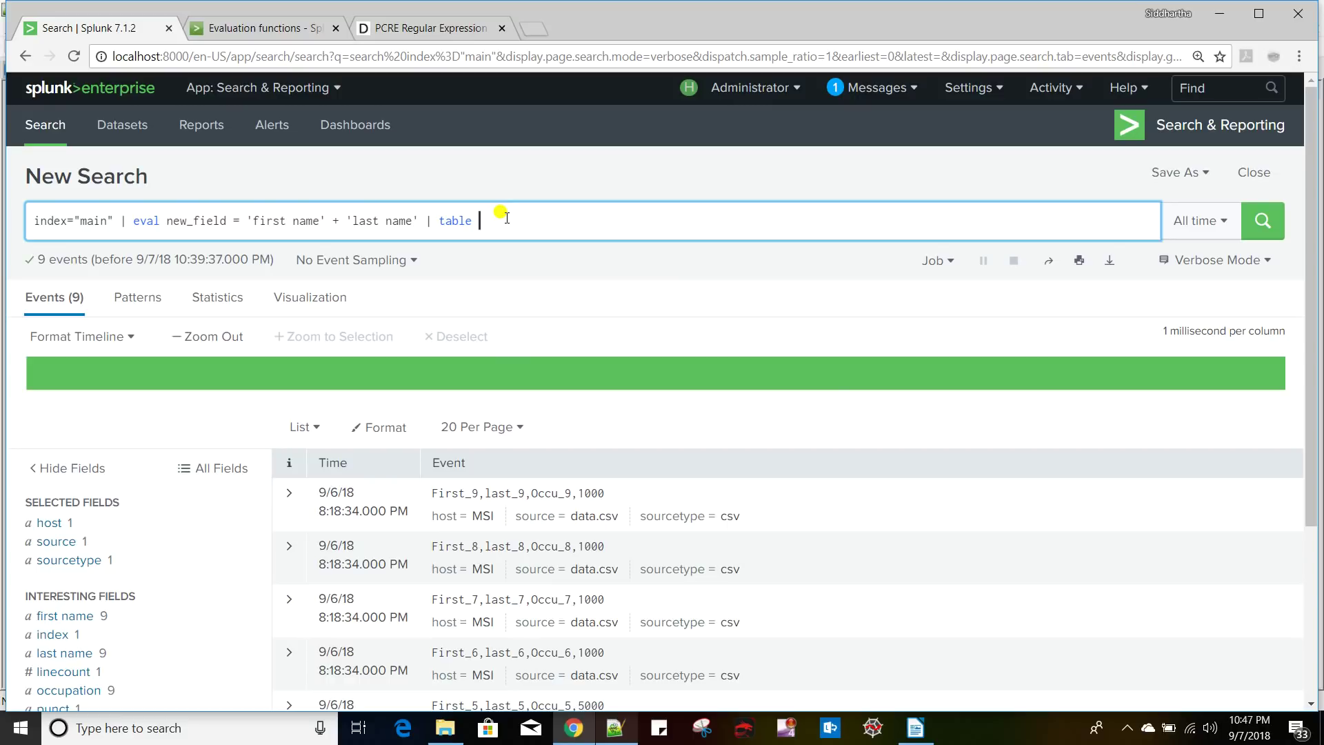
text("fi)
key(BackSpace)
text(irst name","last name",)
- Add new_field as the third column of the table command and run the search
double_click(201, 222)
key(ctrl+c)
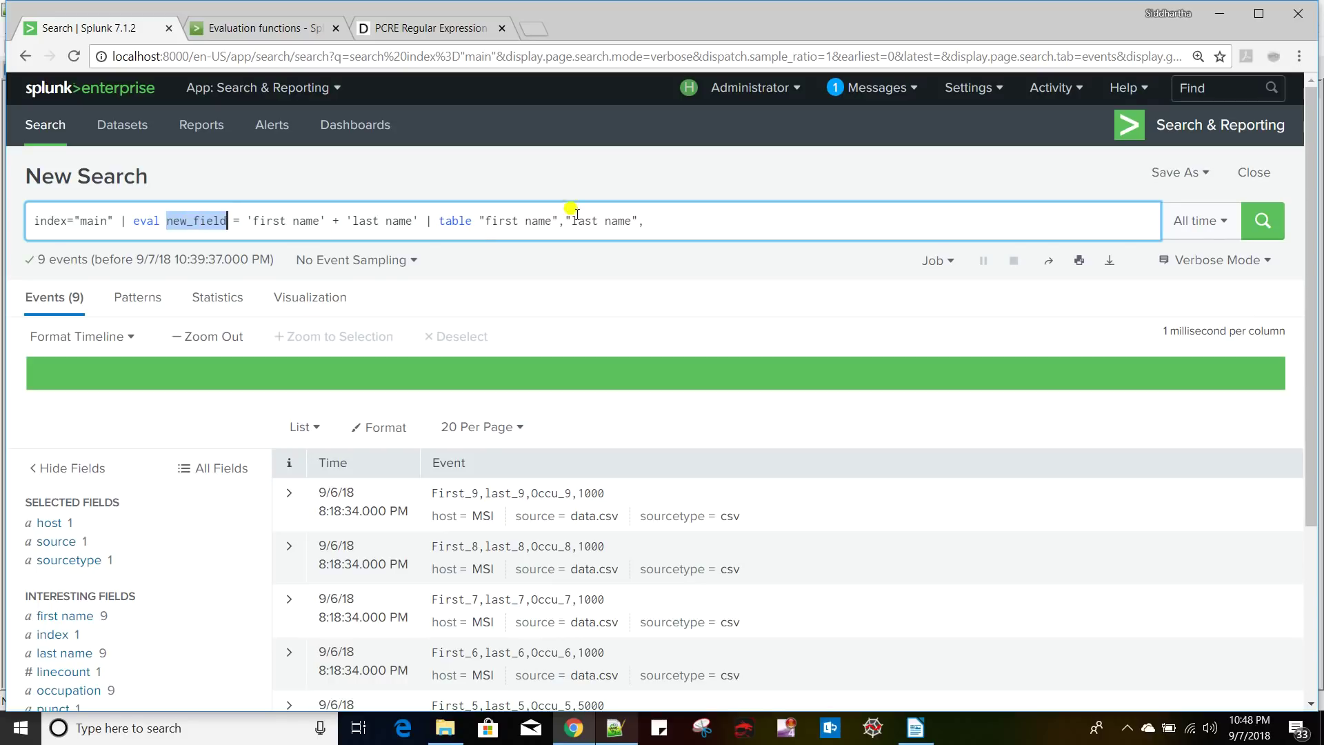
click(684, 216)
key(ctrl+v)
key(Return)
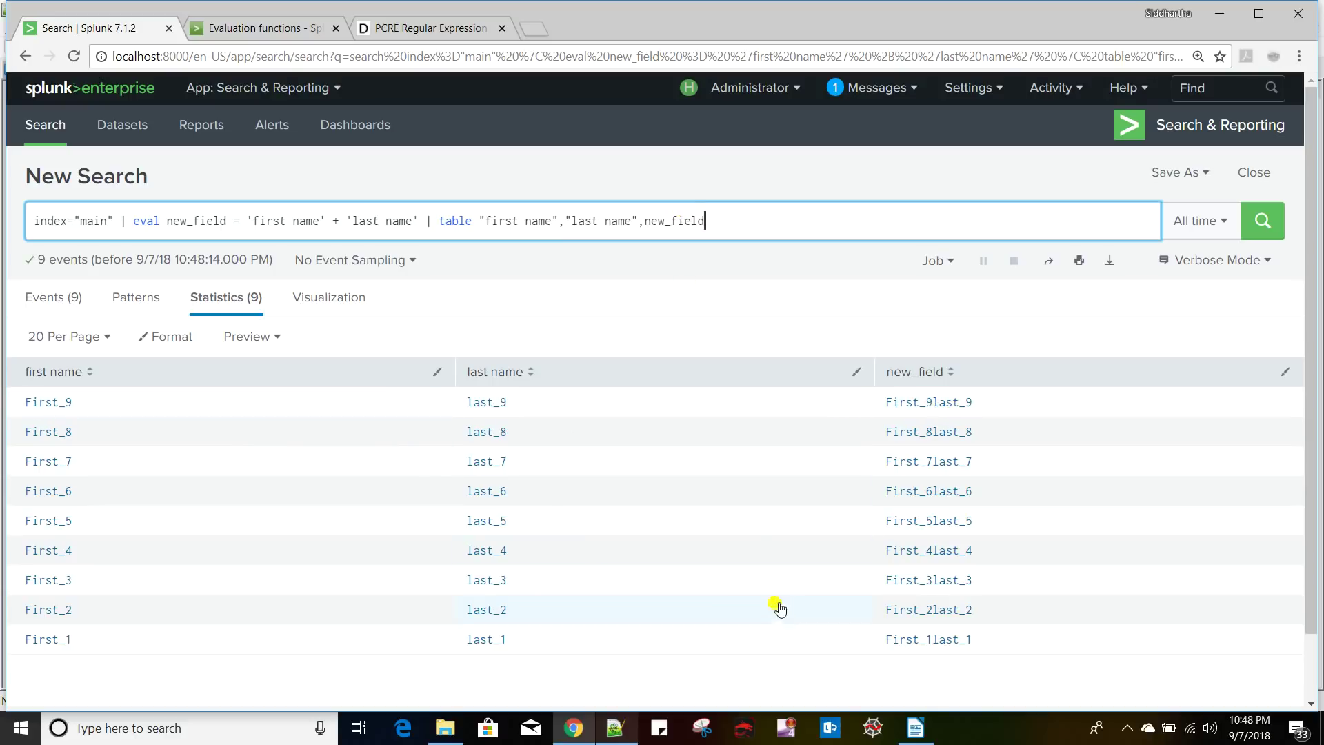
- Replace the + operator between 'first name' and 'last name' with the . operator and rerun the search
click(340, 219)
key(BackSpace)
text(.)
key(Return)
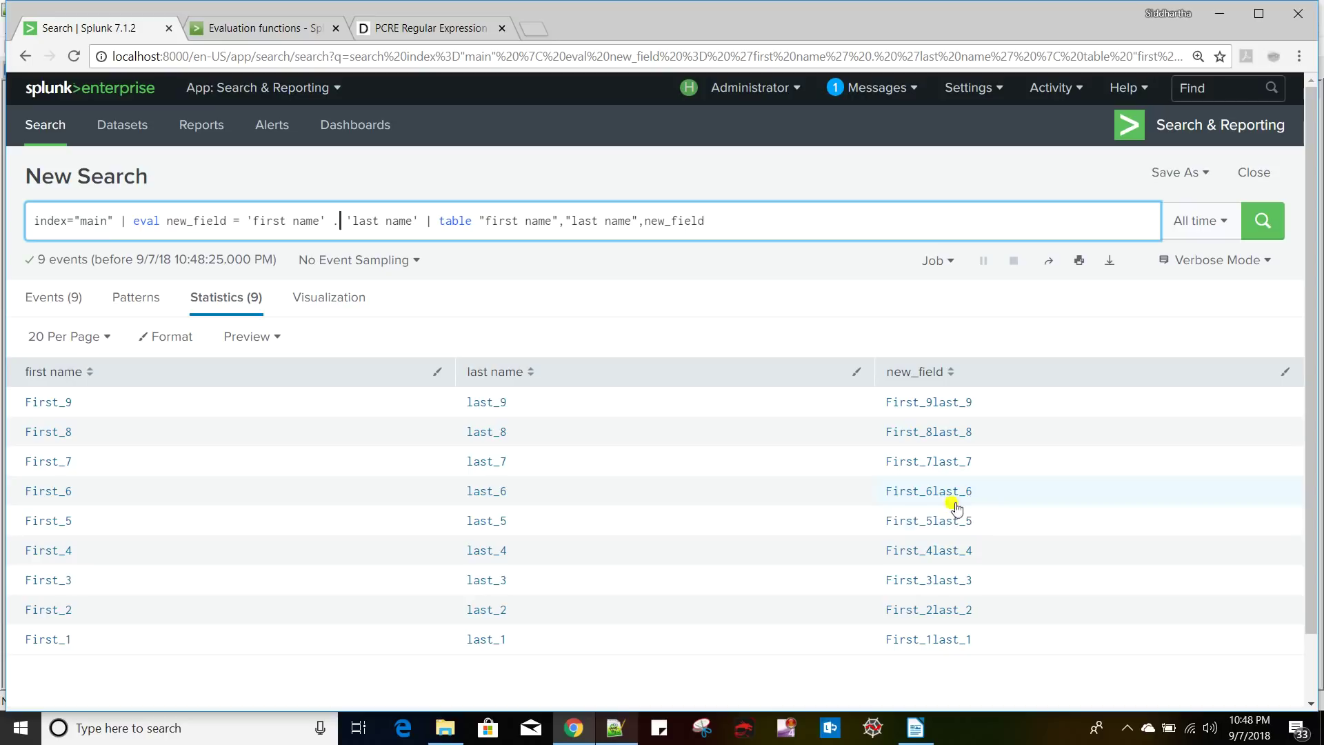
- Change the new_field expression to 'first name' + 100 and run the search
click(420, 219)
drag(419, 219, 347, 220)
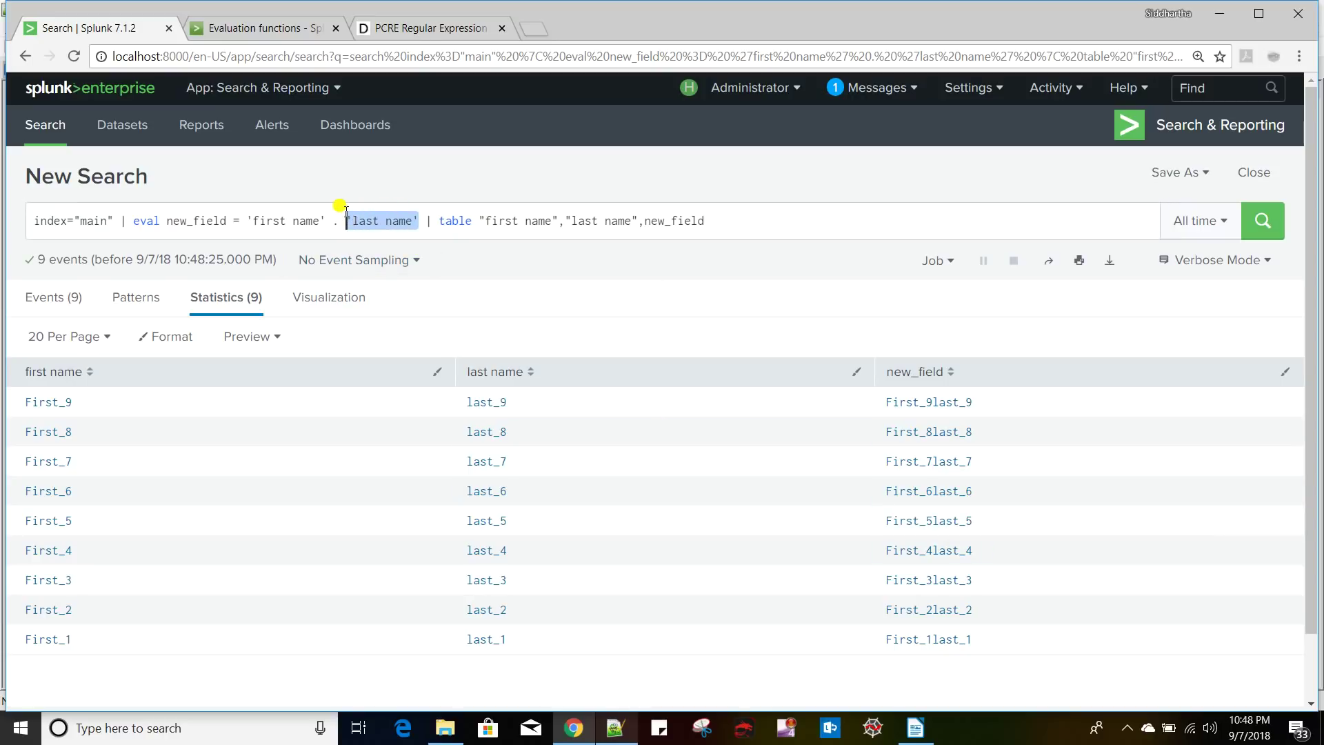
click(336, 221)
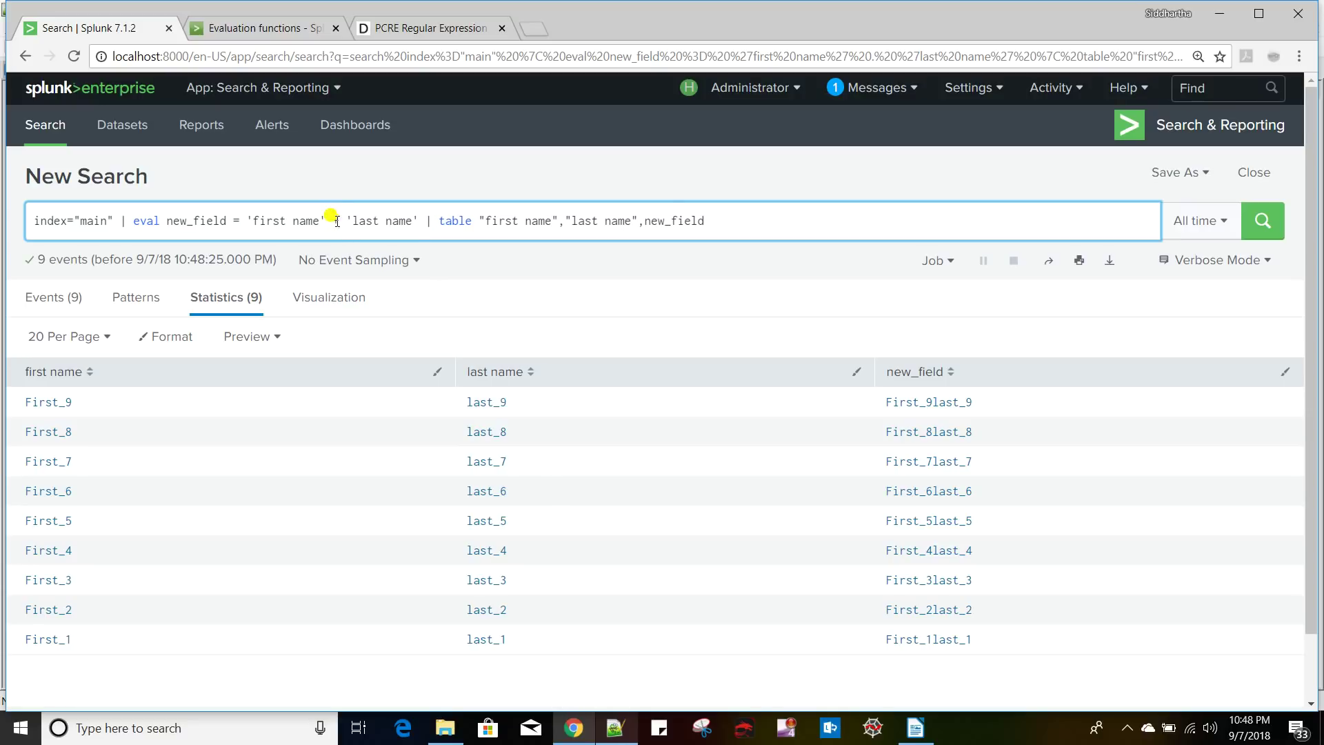
drag(347, 220, 420, 222)
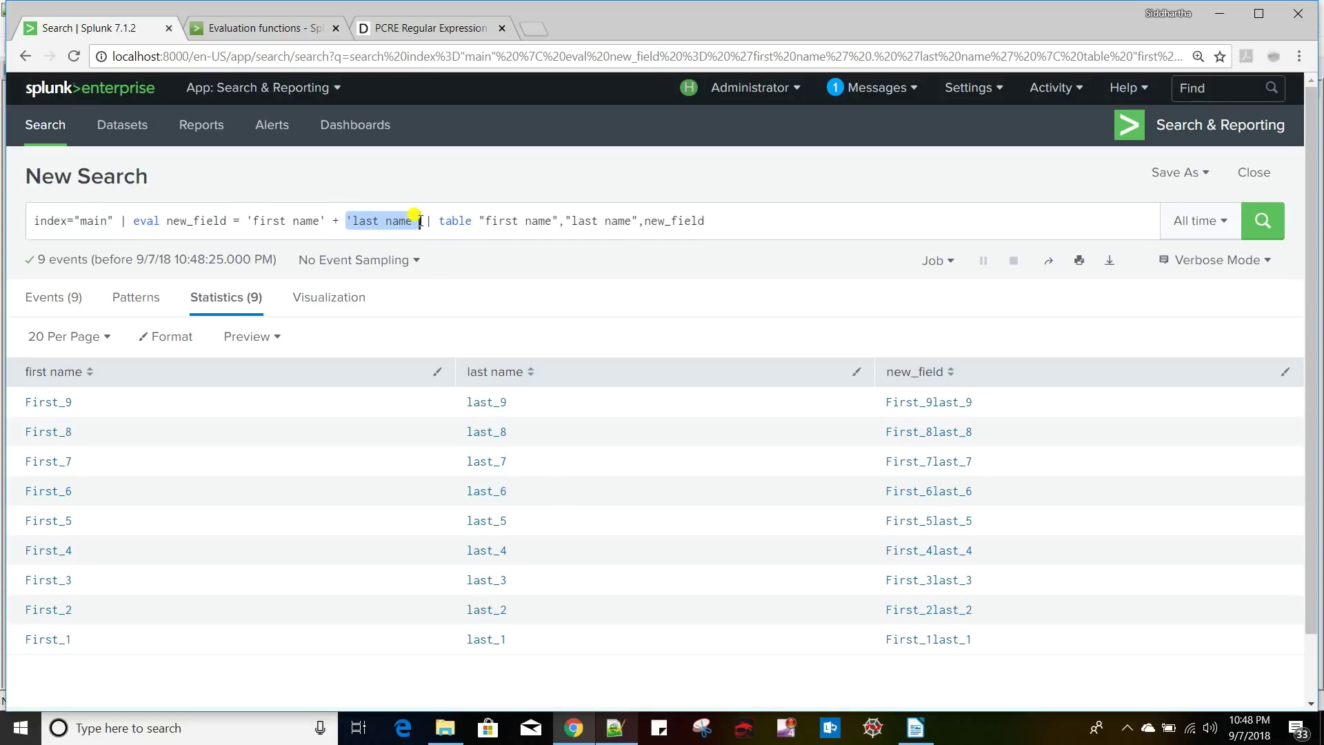
text(100)
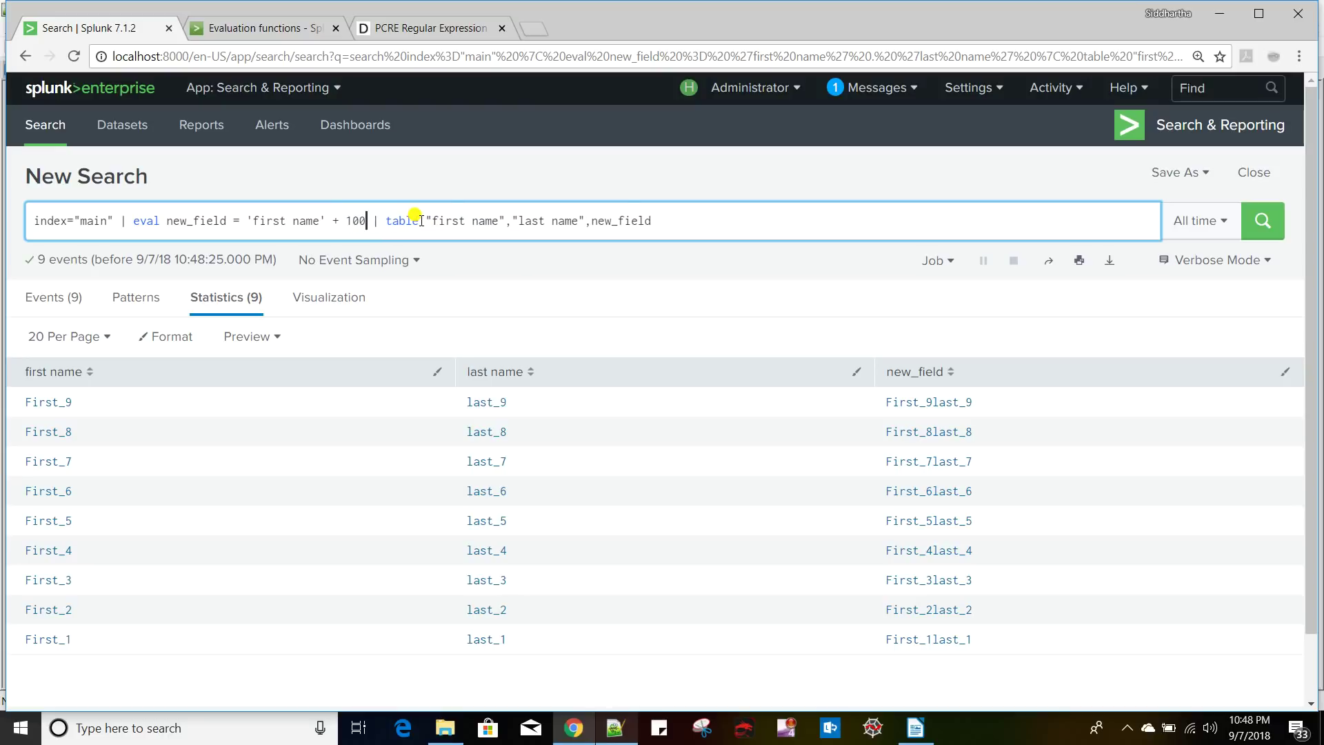
key(Return)
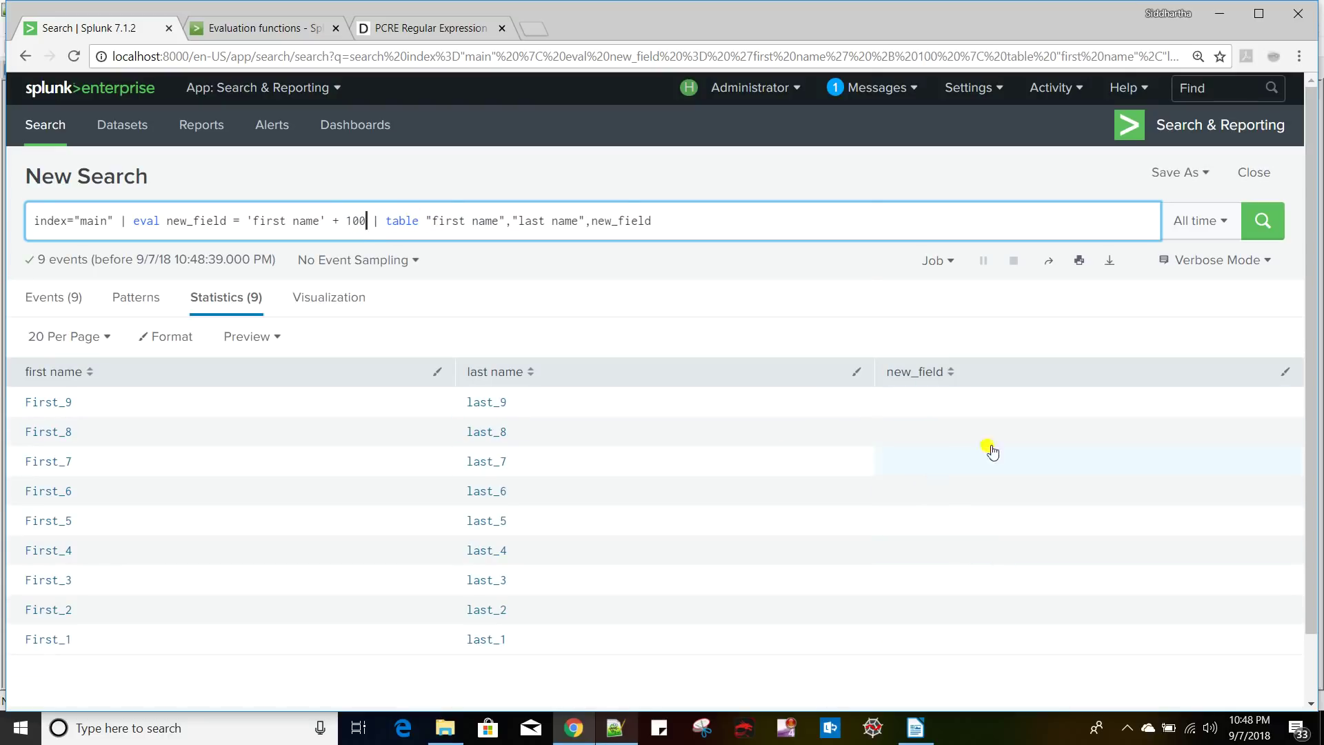
- Change the new_field expression to 'first name' . 100 and run the search
drag(253, 221, 319, 219)
click(336, 221)
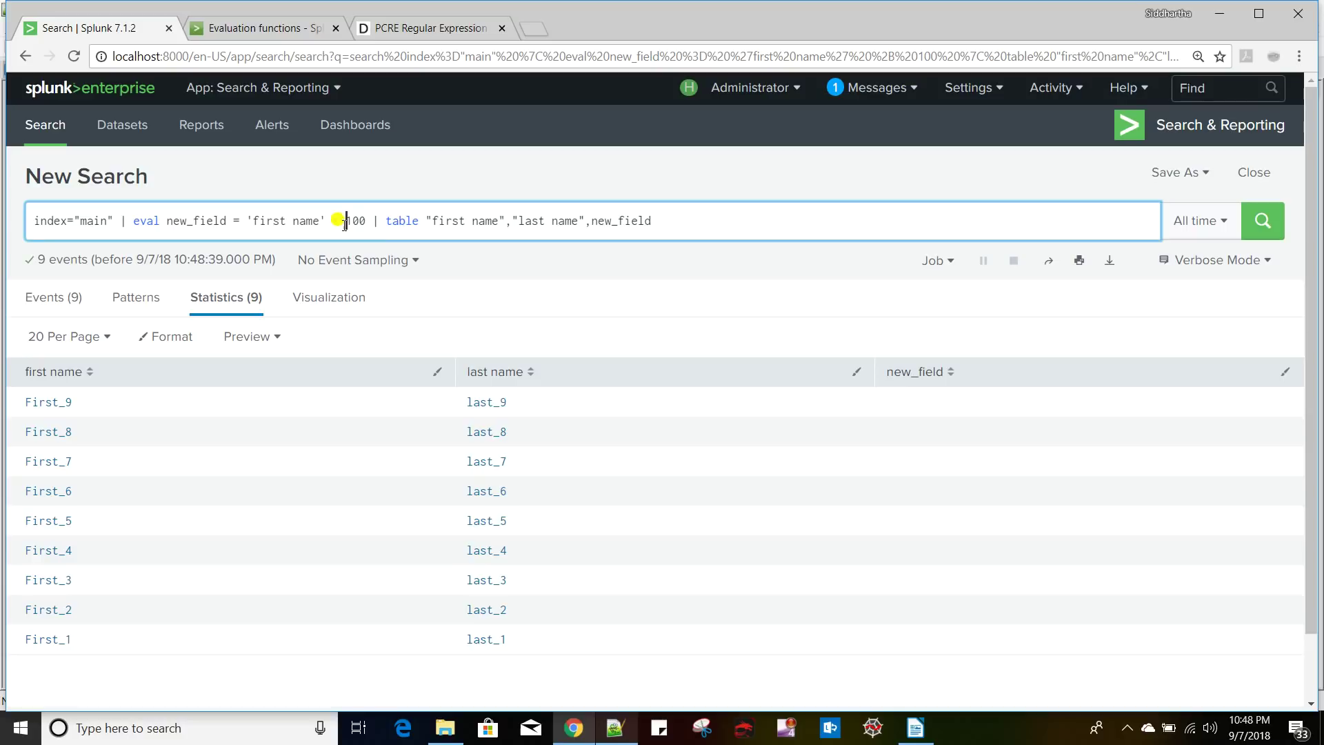
key(BackSpace)
text(.)
key(Return)
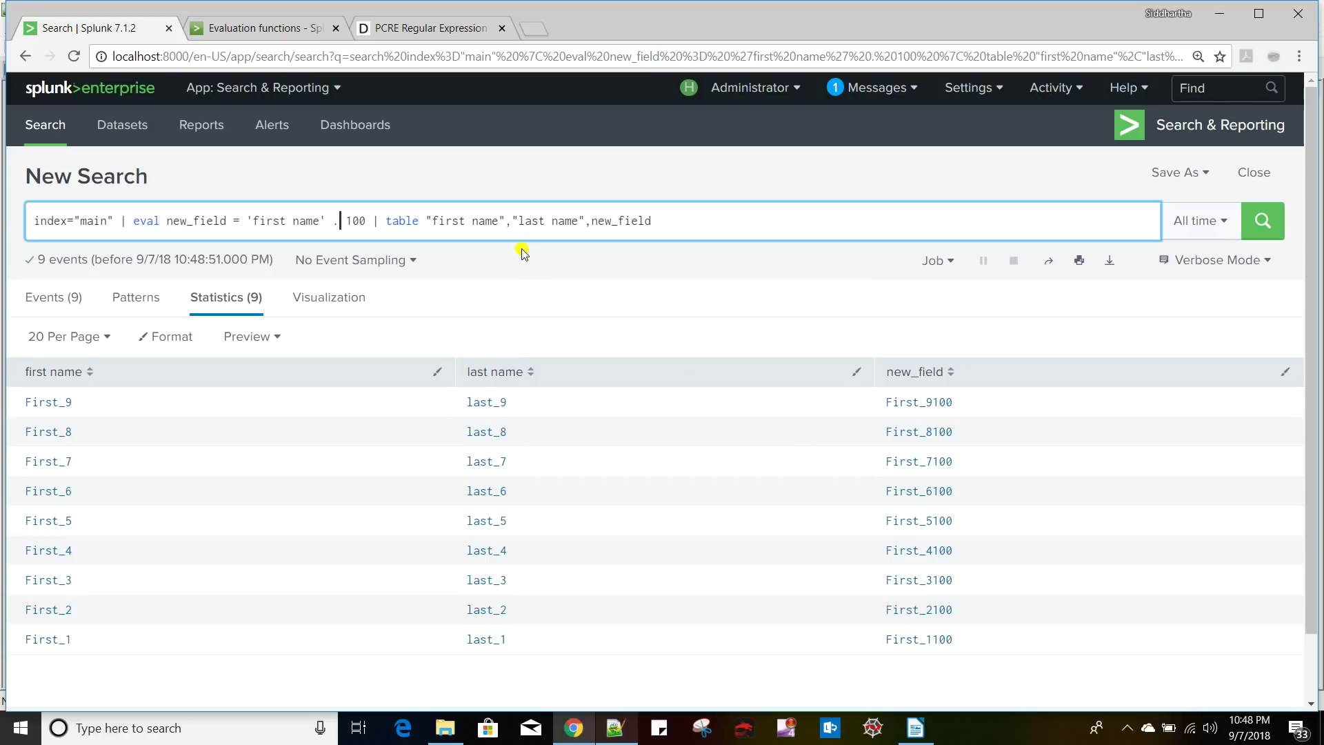
- Check the list of eval use cases in use_cases.odt in LibreOffice Writer, and return to Splunk
key(alt+Tab)
key(alt+Tab)
key(alt+Tab)
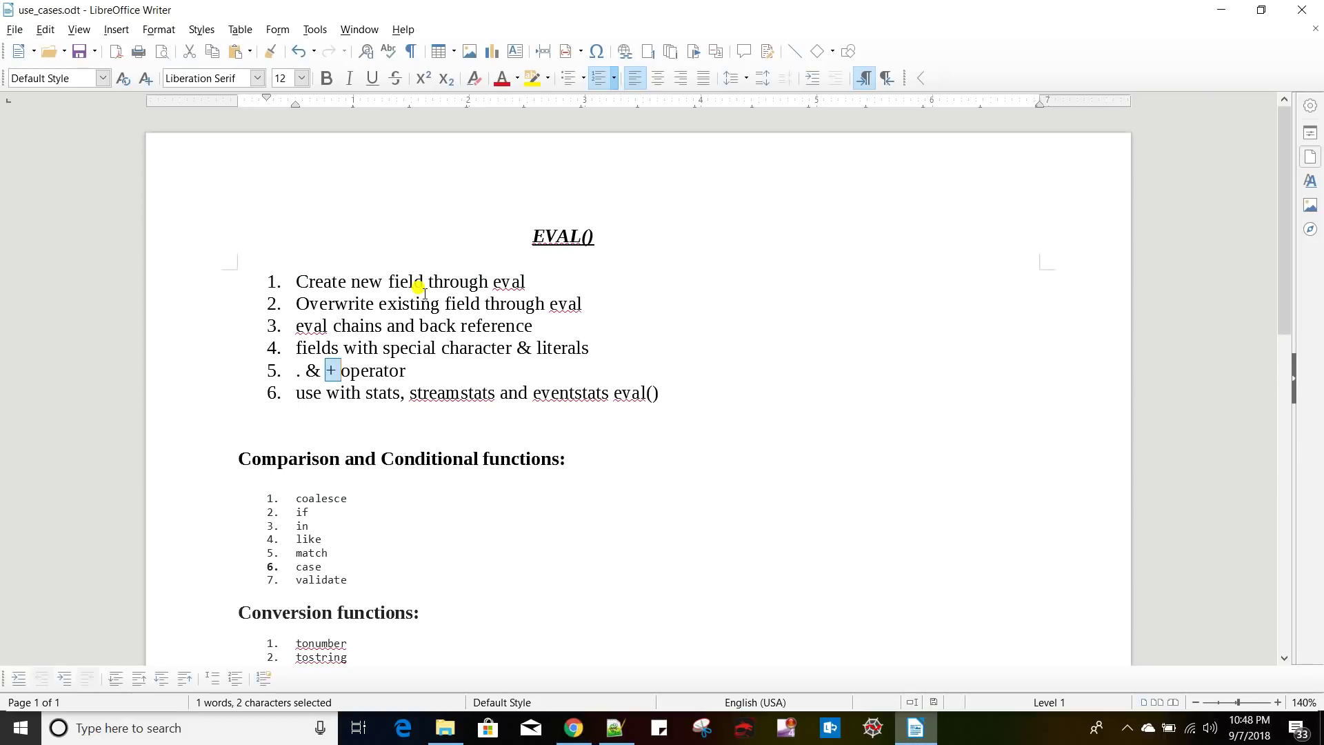
key(alt+Tab)
- Replace the eval target new_field with "first name" so that 'first name' . 100 overwrites the existing field
double_click(195, 221)
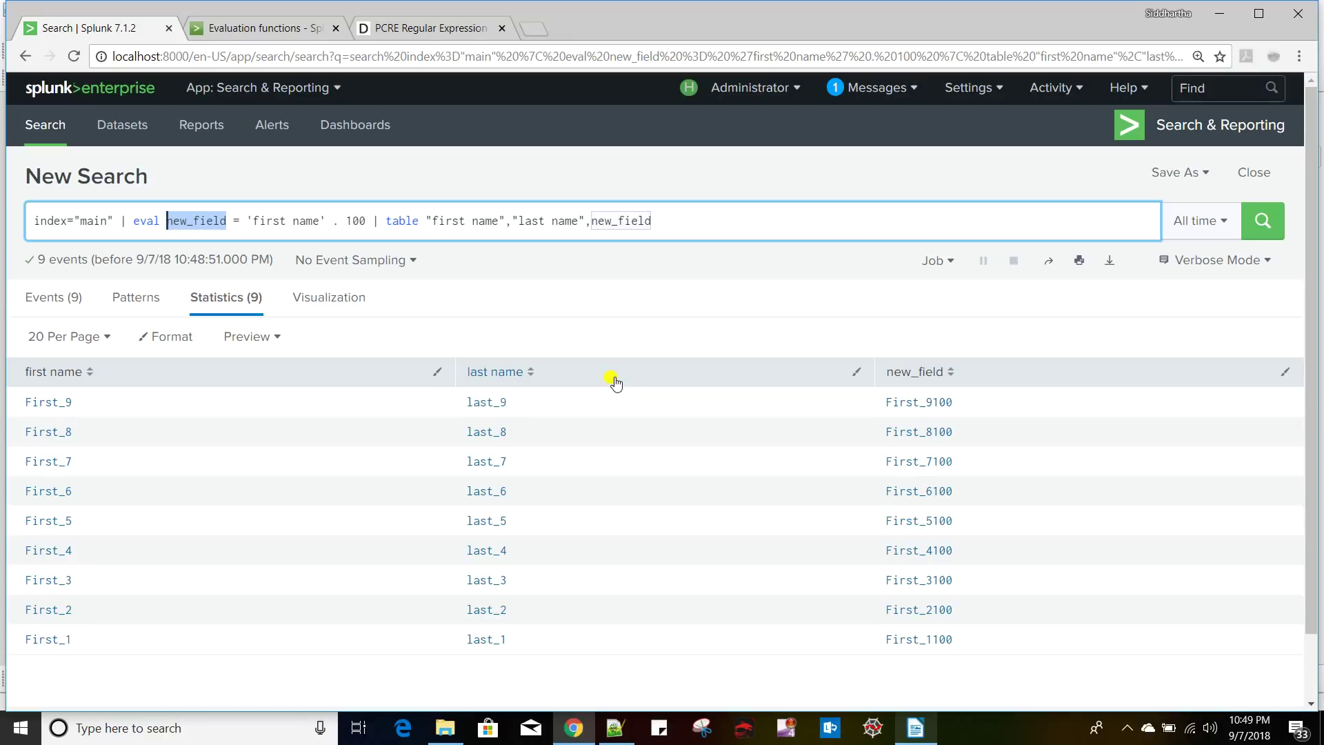
click(224, 222)
double_click(177, 218)
text(")
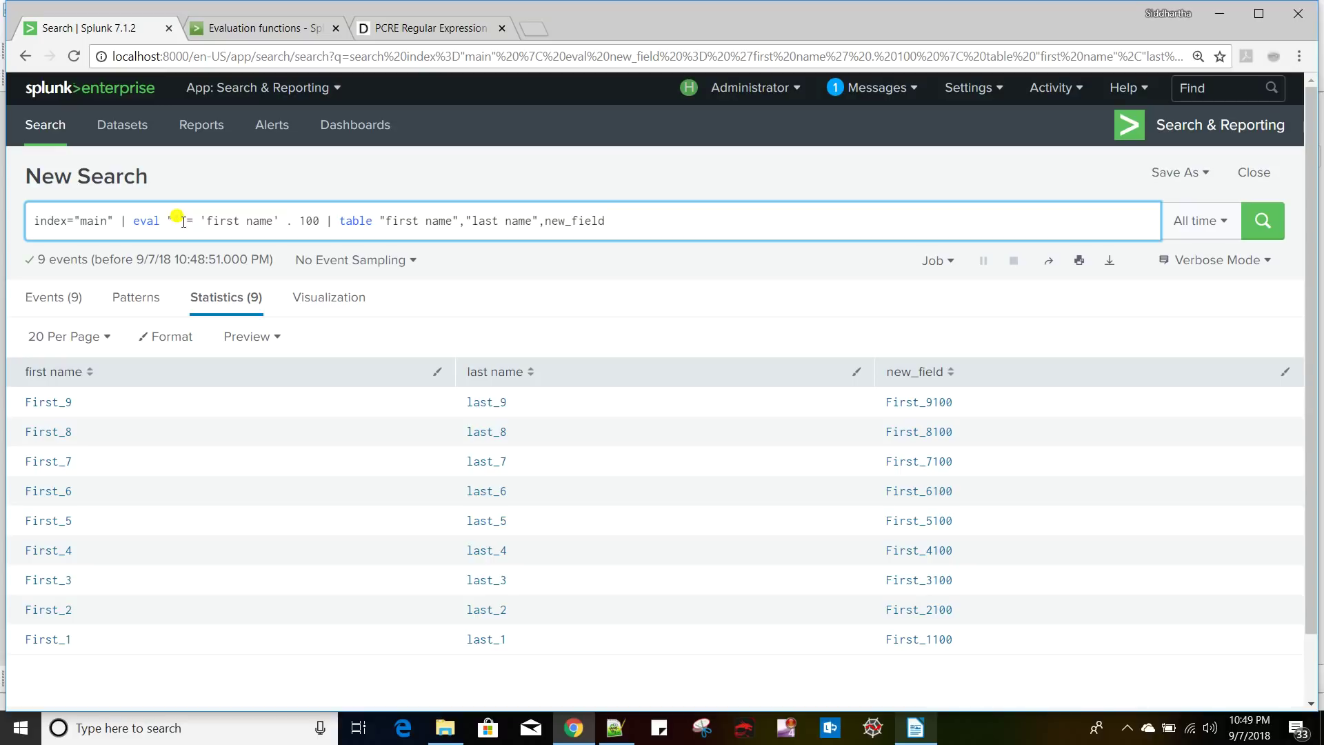
text(first name)
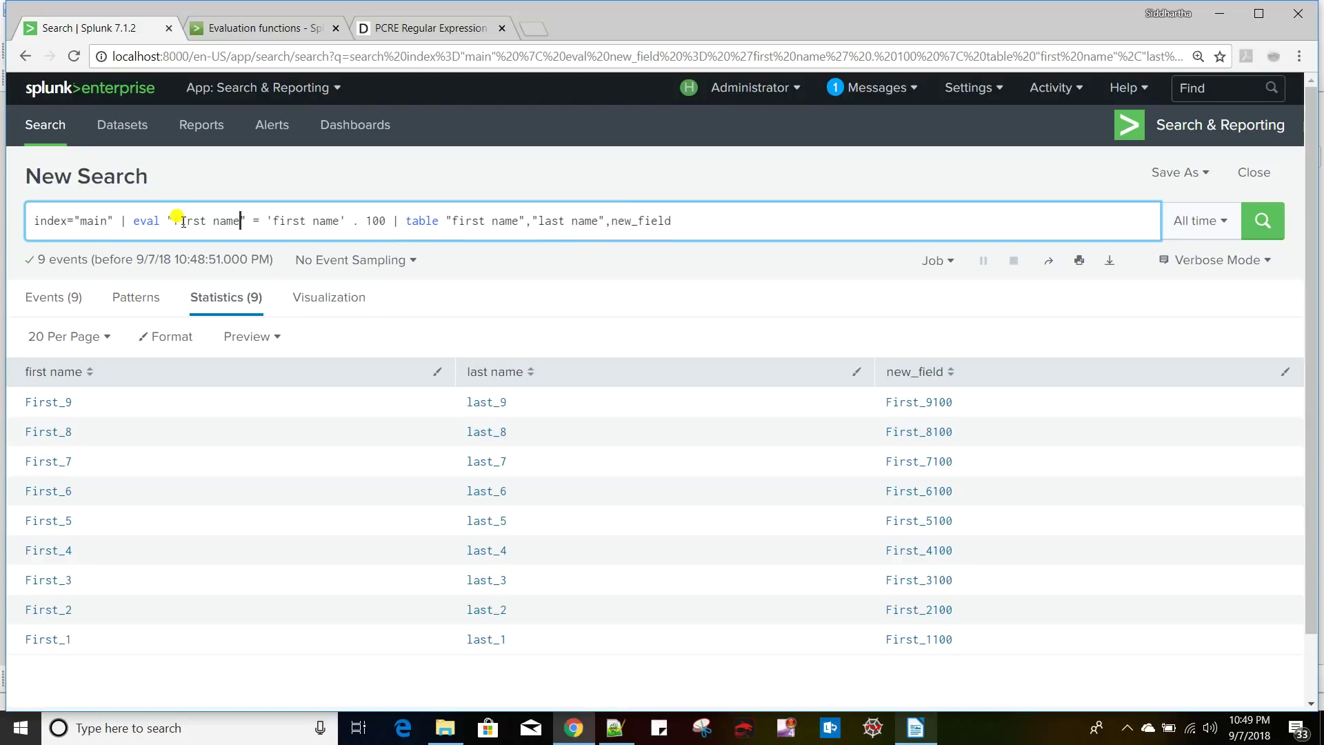
click(267, 221)
drag(267, 221, 386, 218)
click(385, 219)
- Remove new_field and its preceding comma from the table command and run the search
click(724, 230)
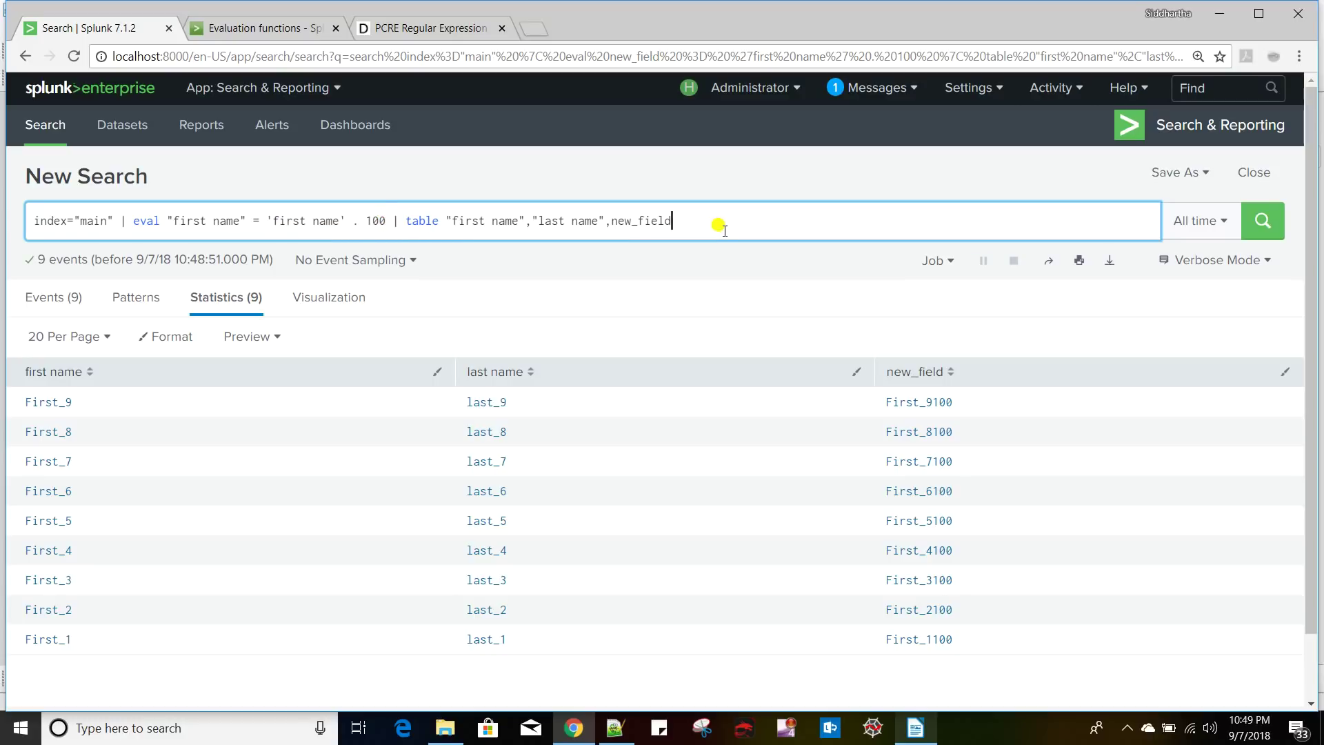
double_click(653, 219)
key(BackSpace)
key(BackSpace)
key(Return)
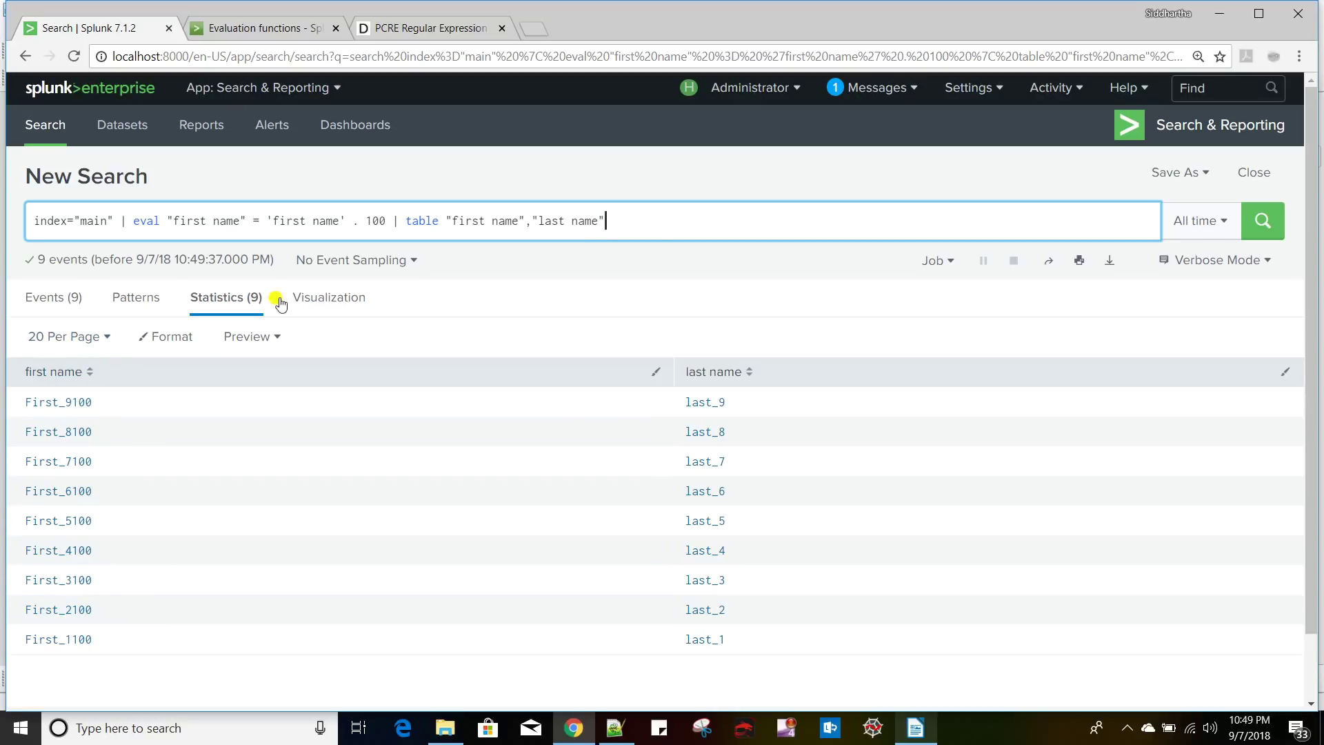
- Review the item on eval chains and back reference in use_cases.odt, and return to the Splunk search
drag(392, 220, 270, 219)
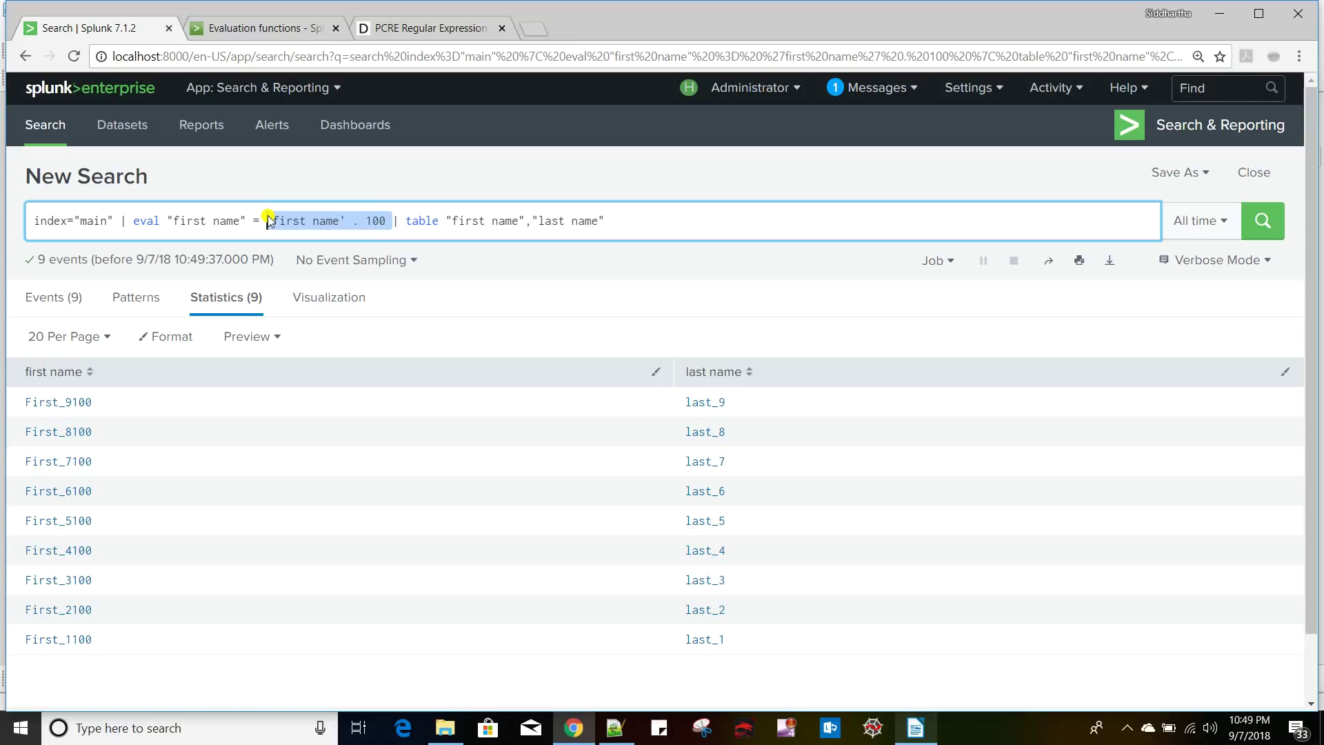
key(alt+Tab)
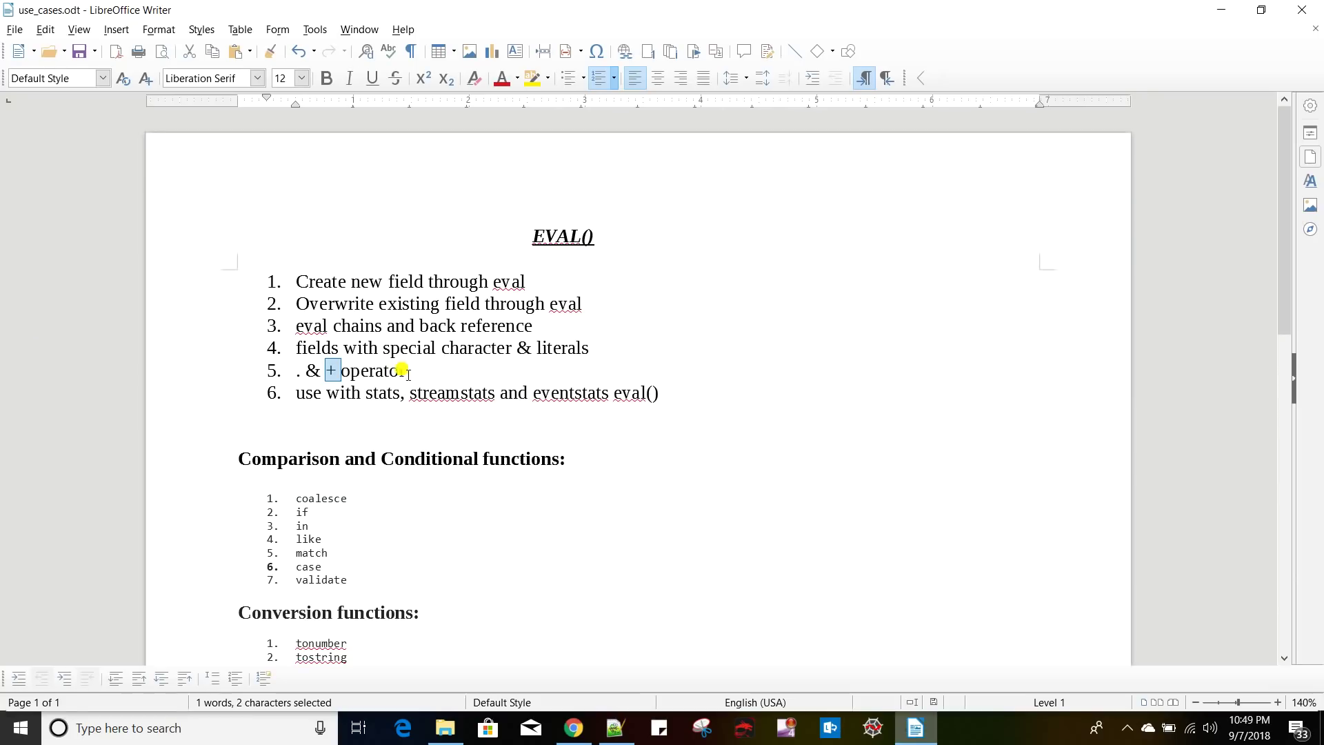
double_click(350, 328)
click(351, 328)
key(alt+Tab)
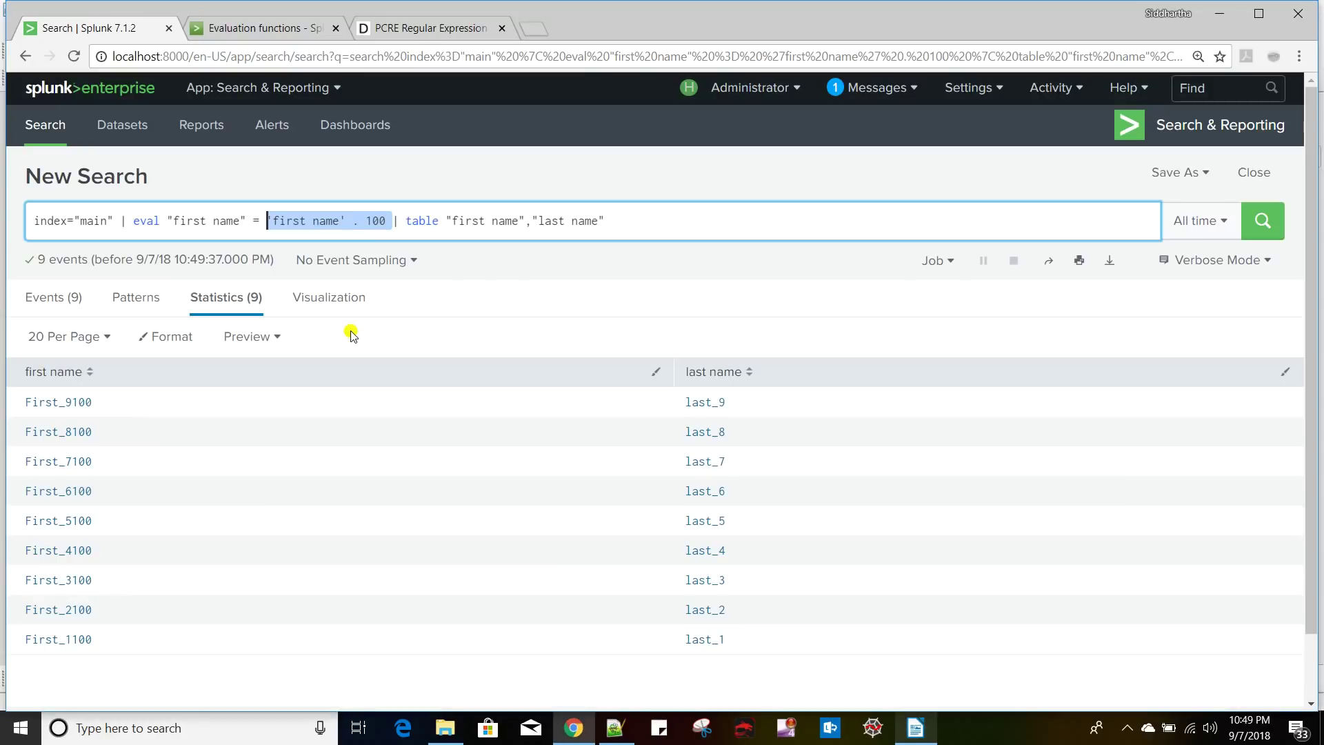
- Replace everything after eval in the query with new_field assigned to a short first name in double quotes
click(418, 220)
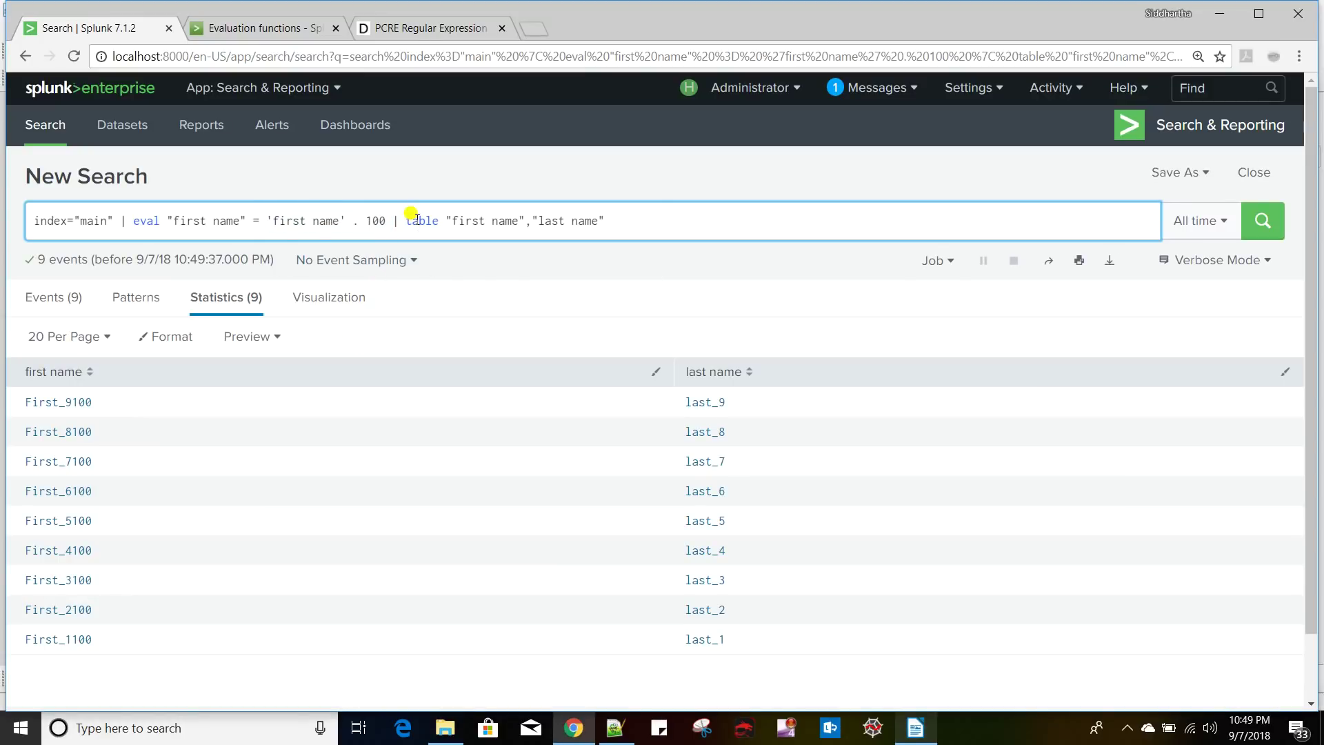
drag(615, 218, 174, 221)
text(ne)
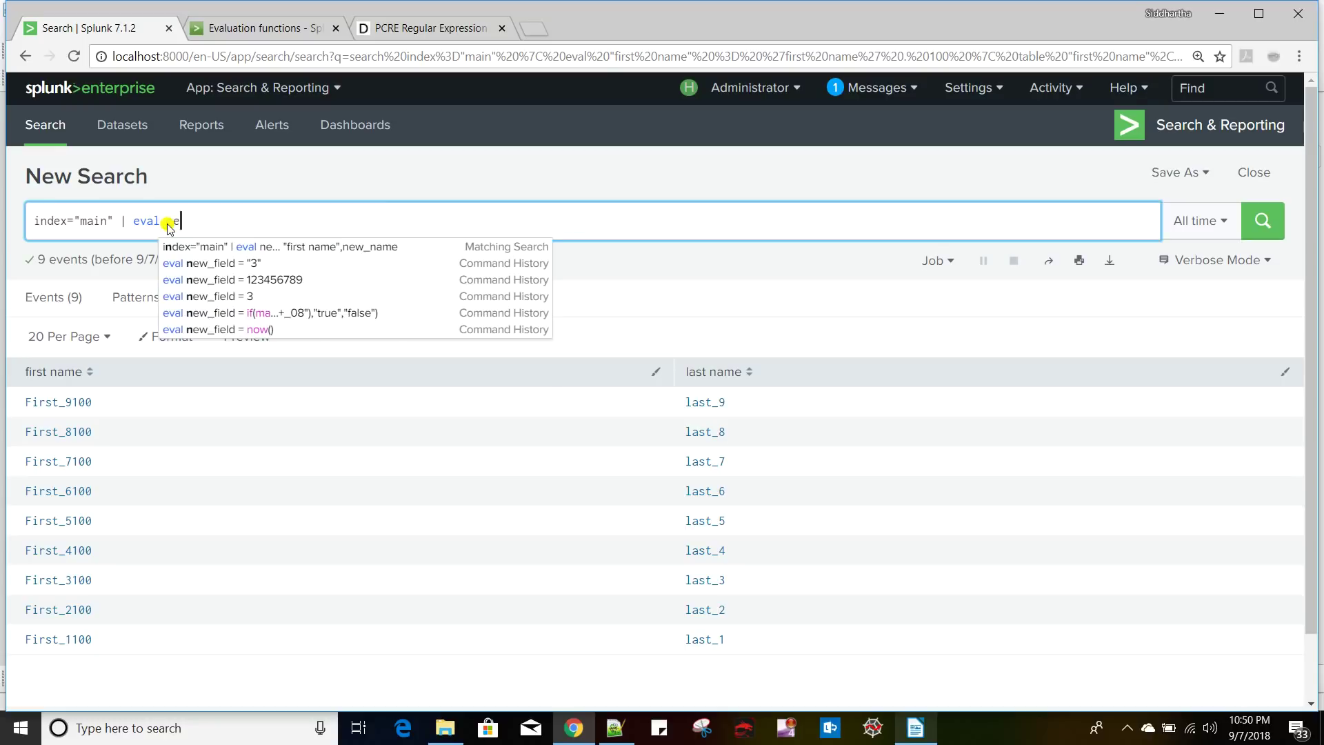
text(w_fied)
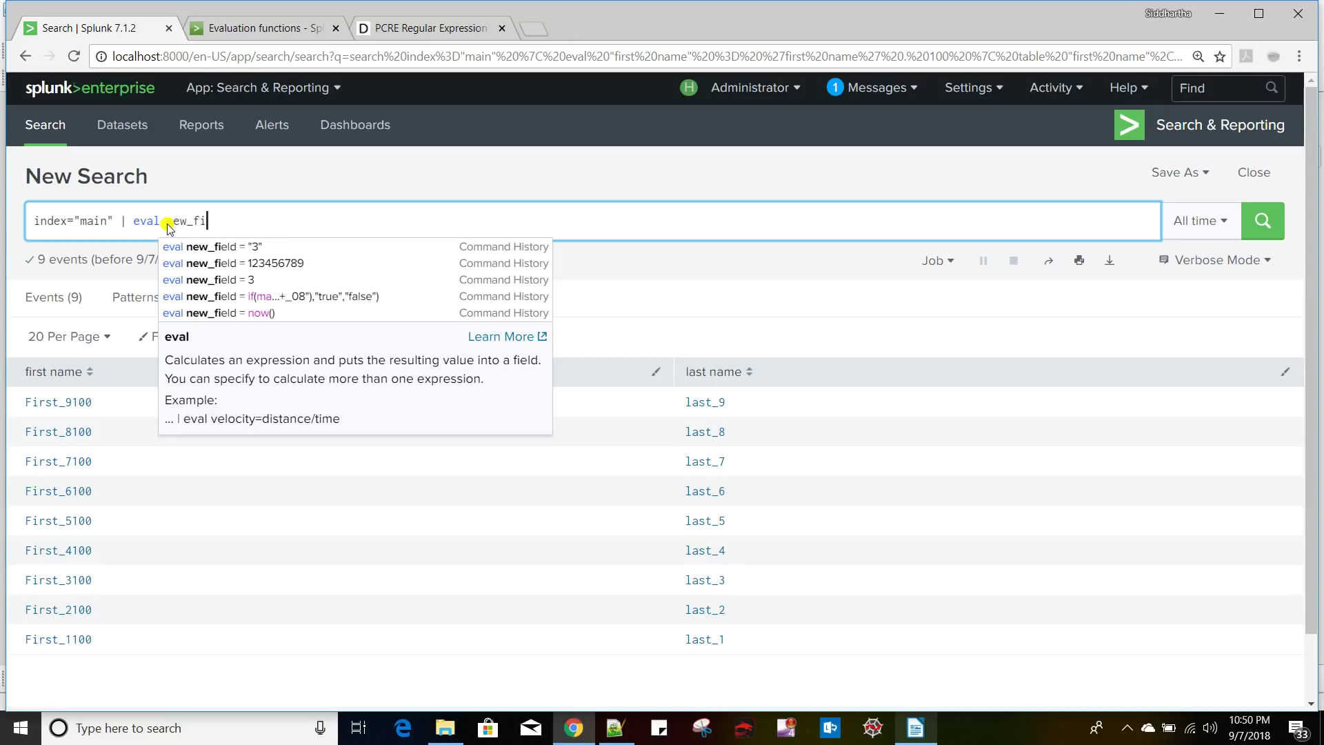
key(BackSpace)
key(BackSpace)
text(eld =)
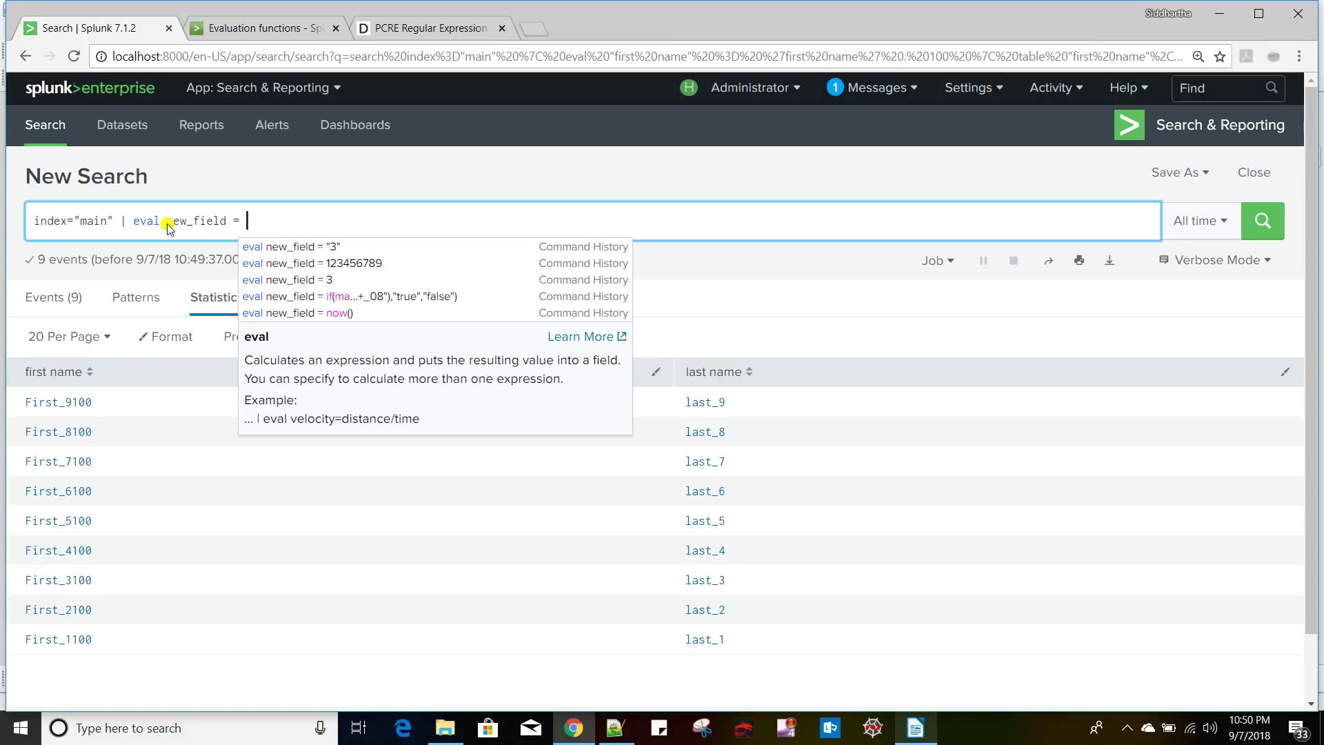
text(")
text(Sid)
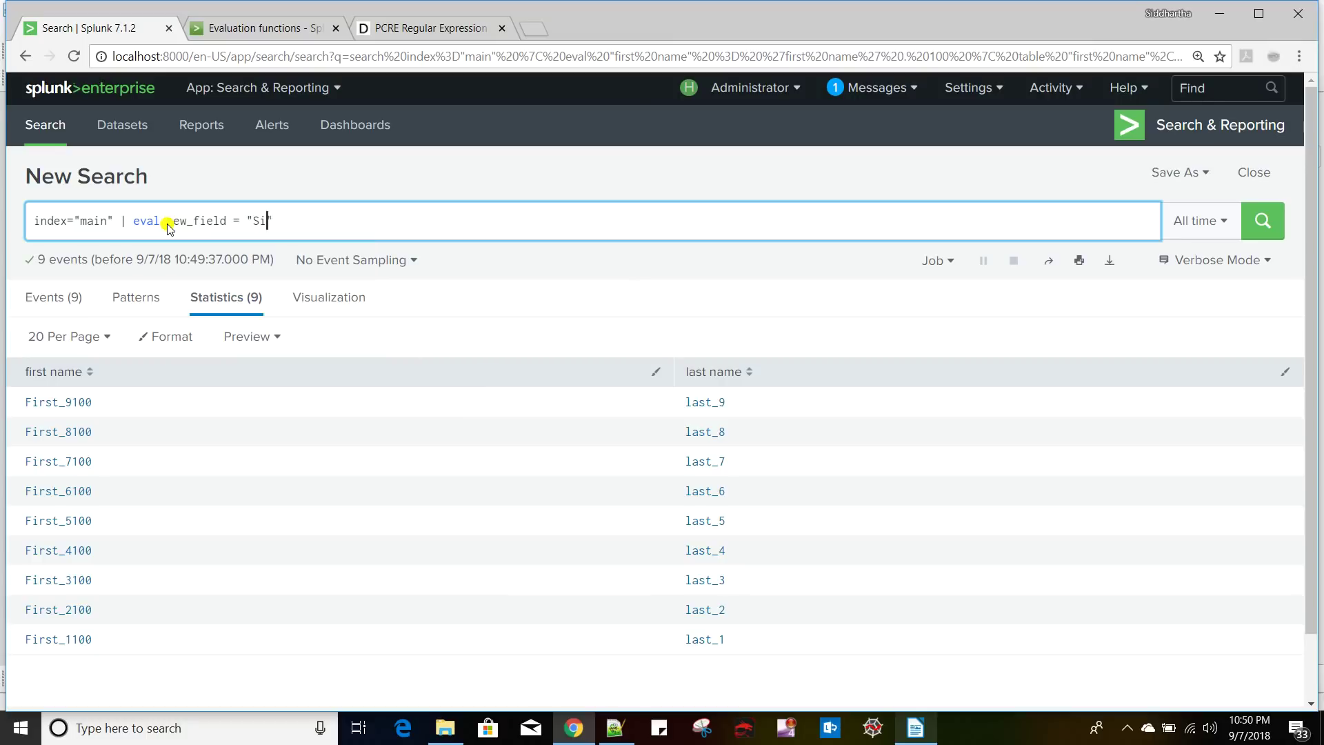
text(" )
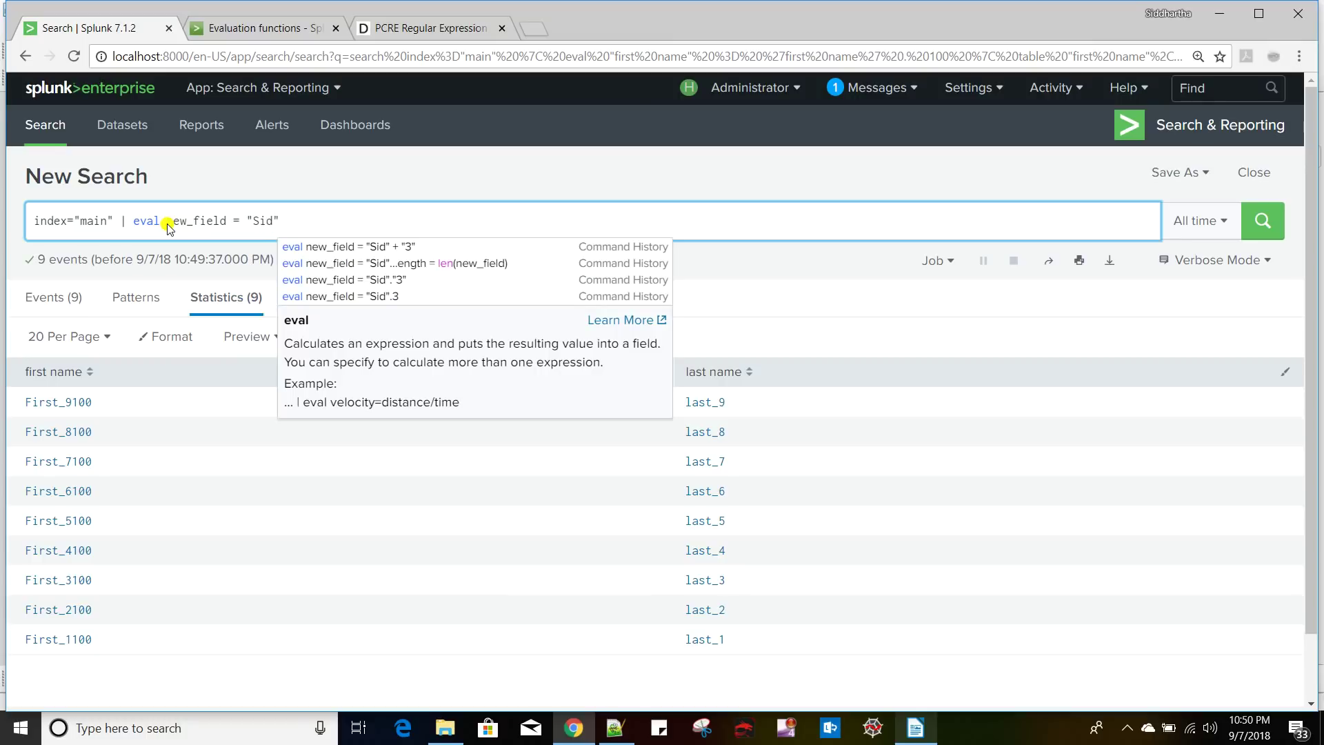
text(,)
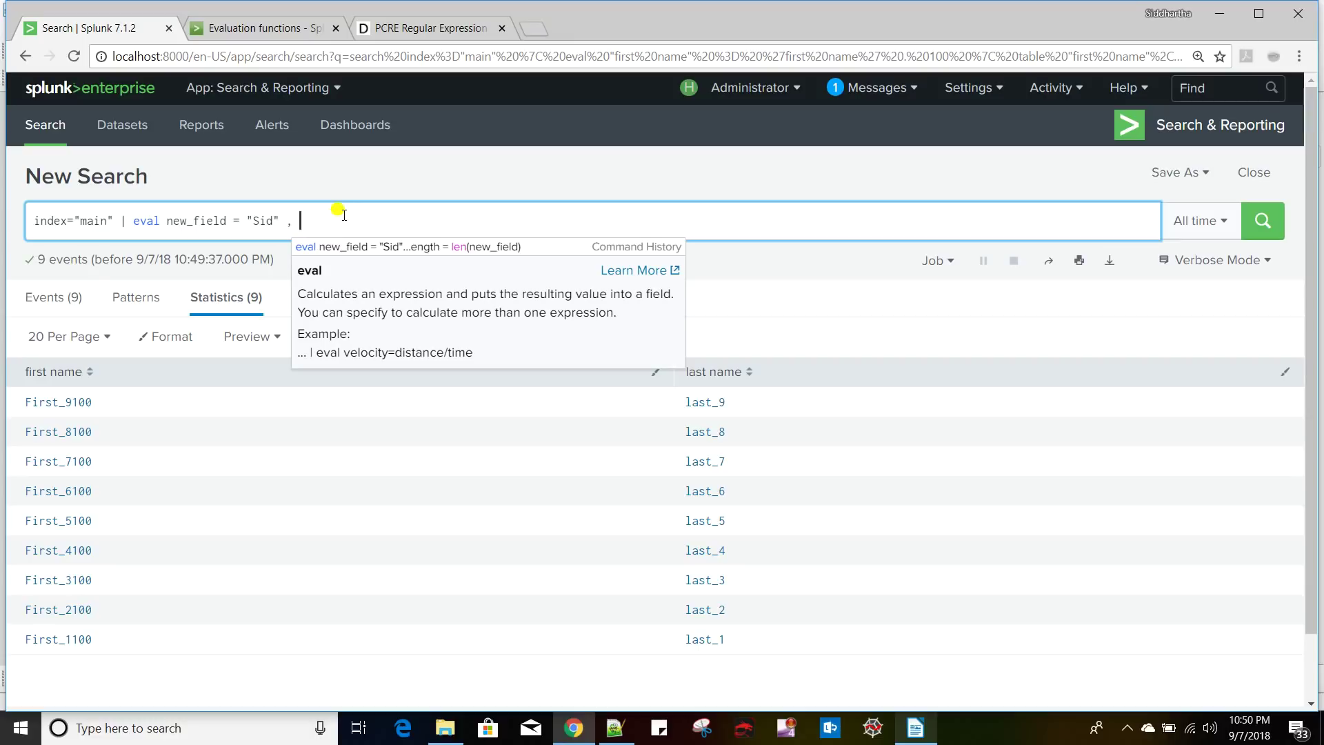
key(BackSpace)
key(BackSpace)
text(| )
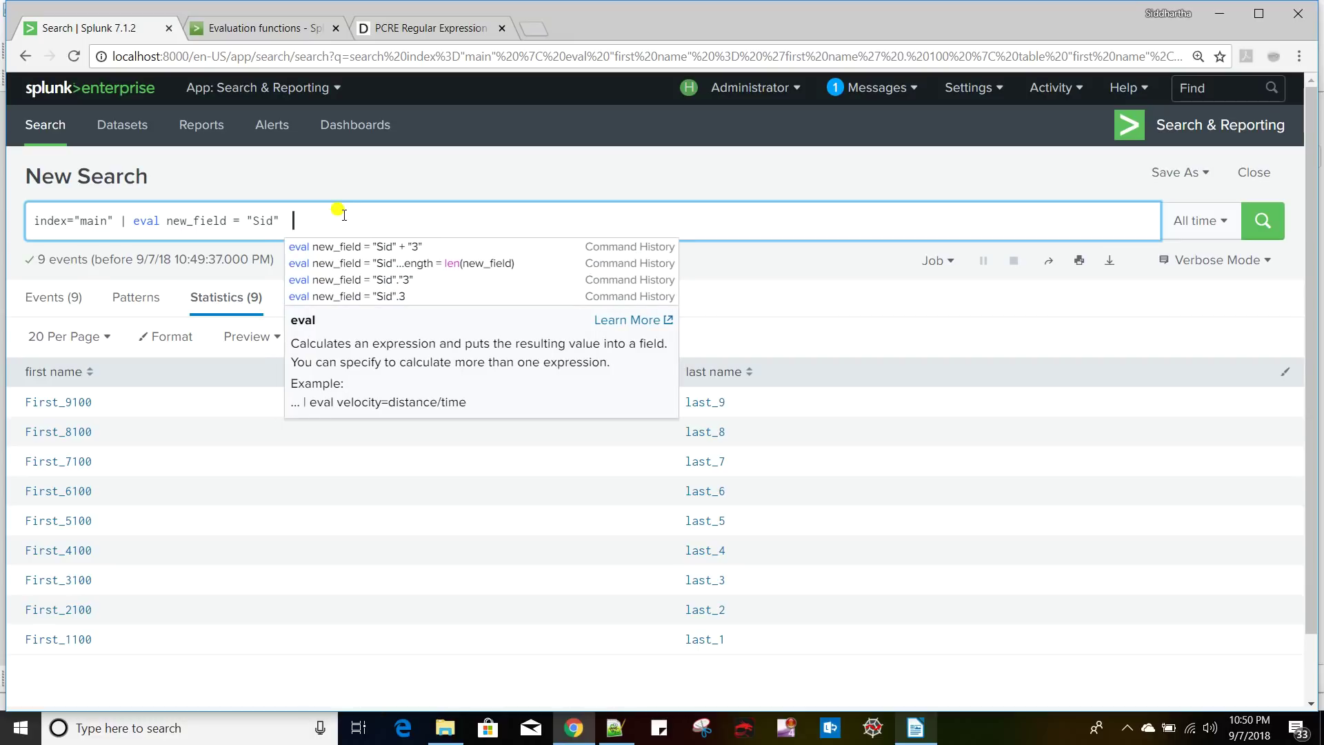
text(eval)
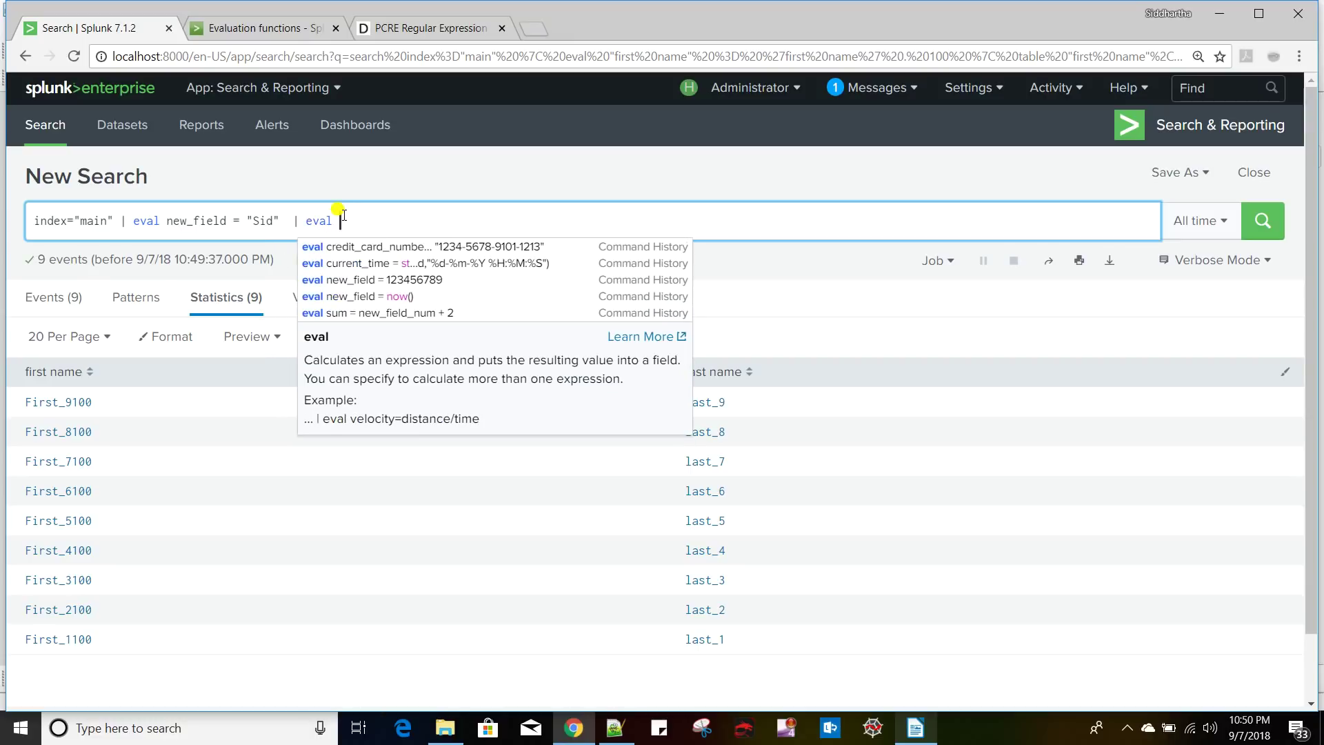
key(BackSpace)
key(BackSpace)
key(BackSpace)
key(BackSpace)
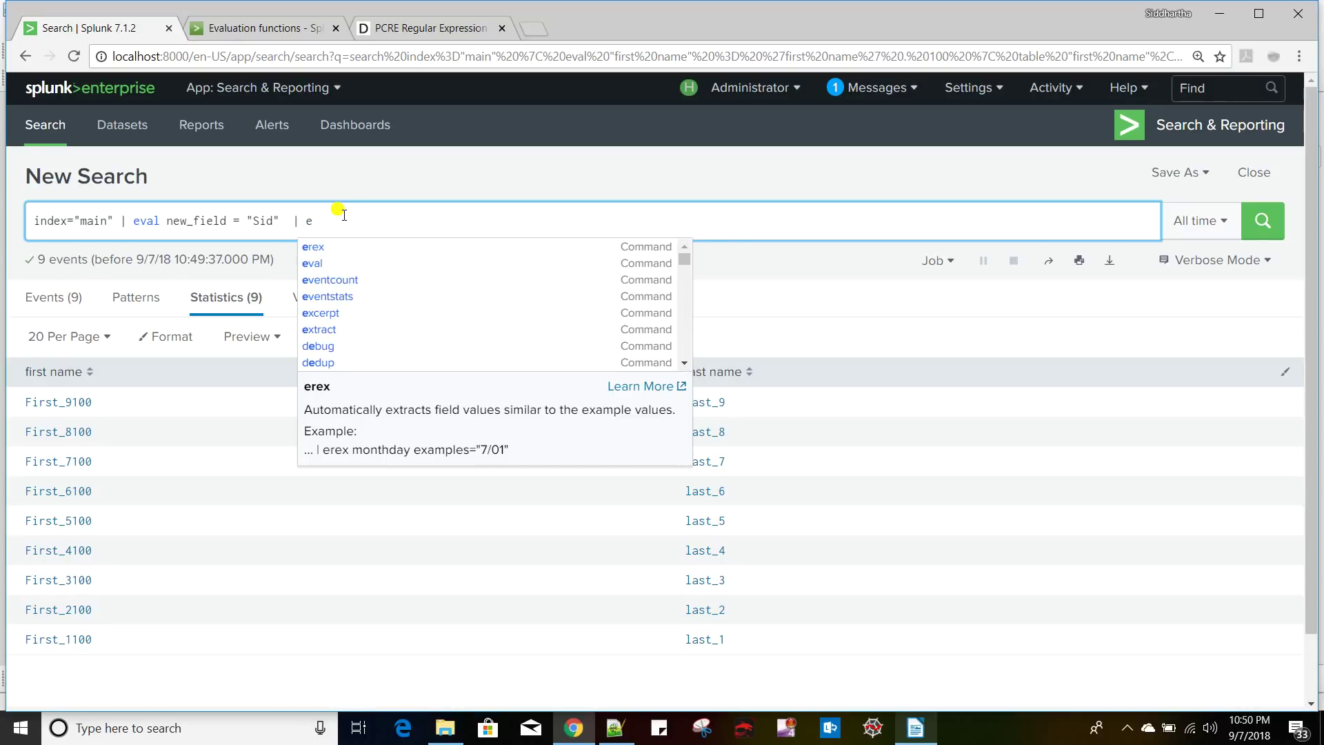
key(BackSpace)
key(BackSpace)
key(BackSpace)
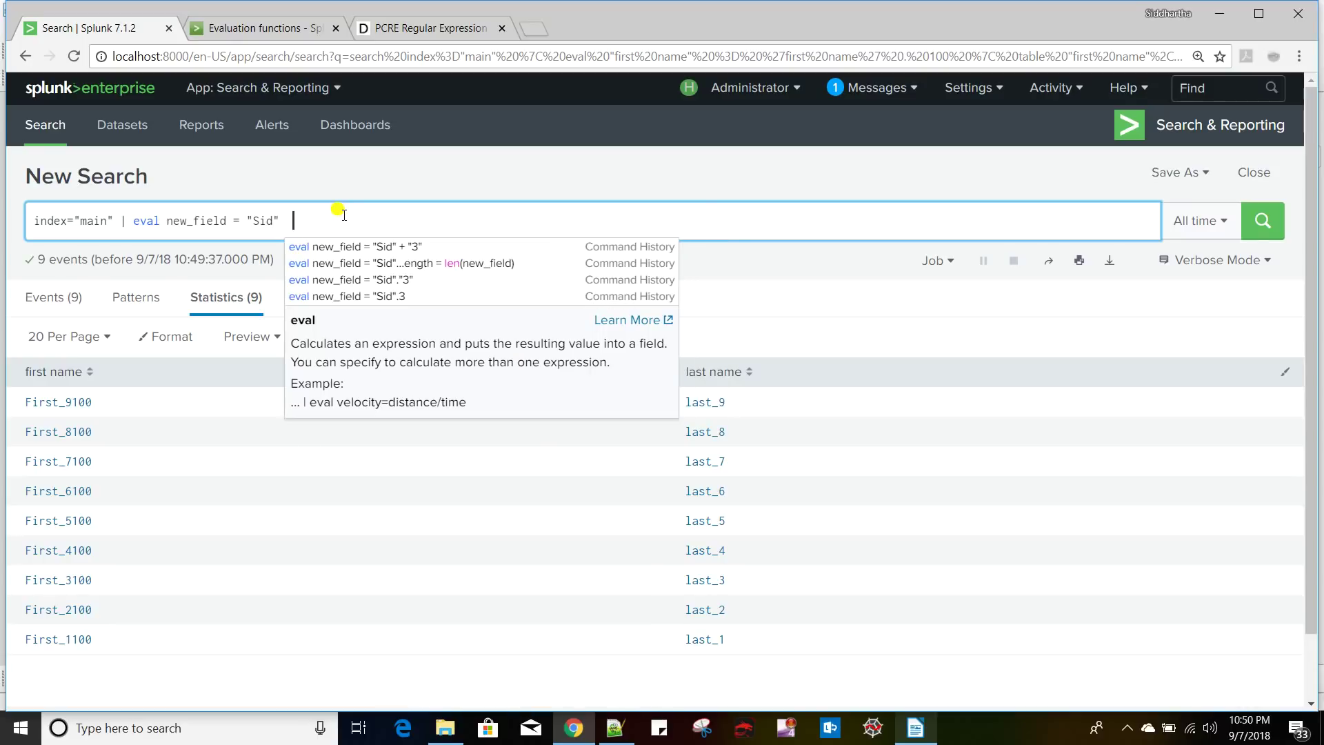
- Extend the eval with a comma-separated new_field1 set to the same quoted first name plus 1, and start a piped table command
text(, )
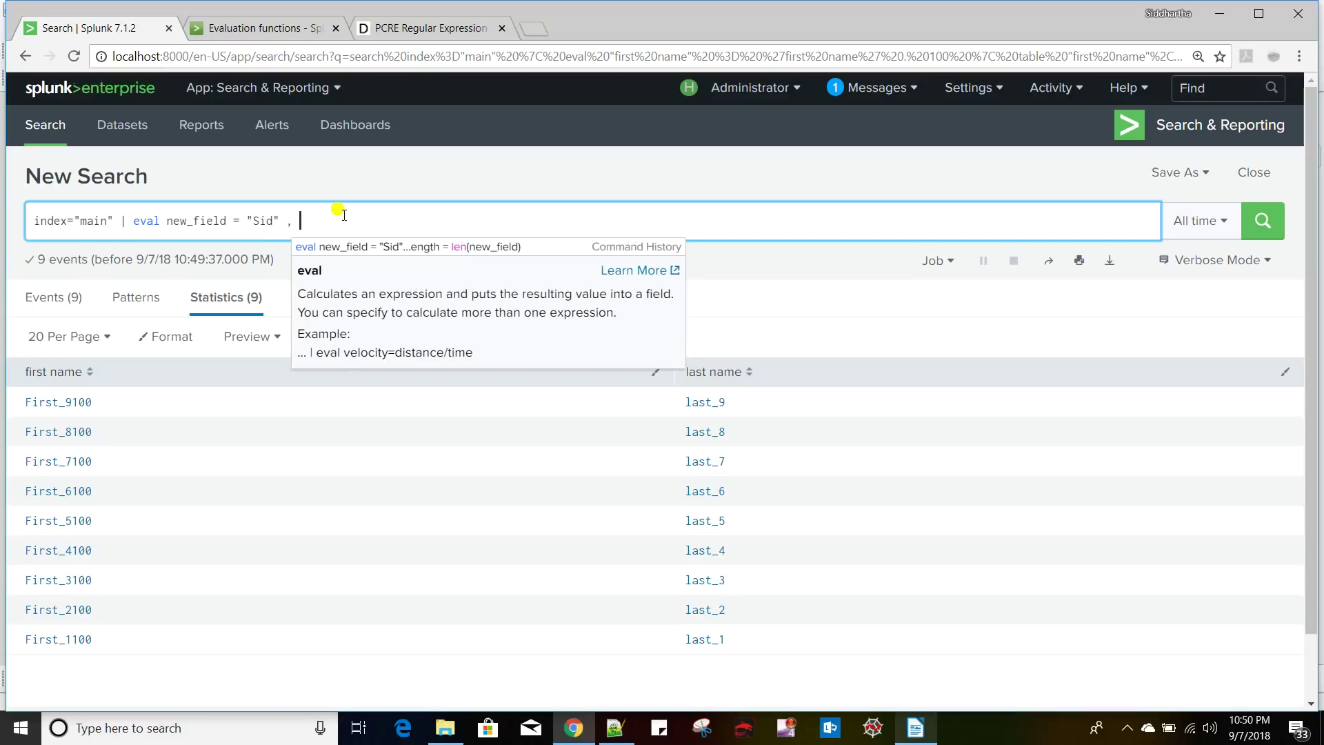
text(new)
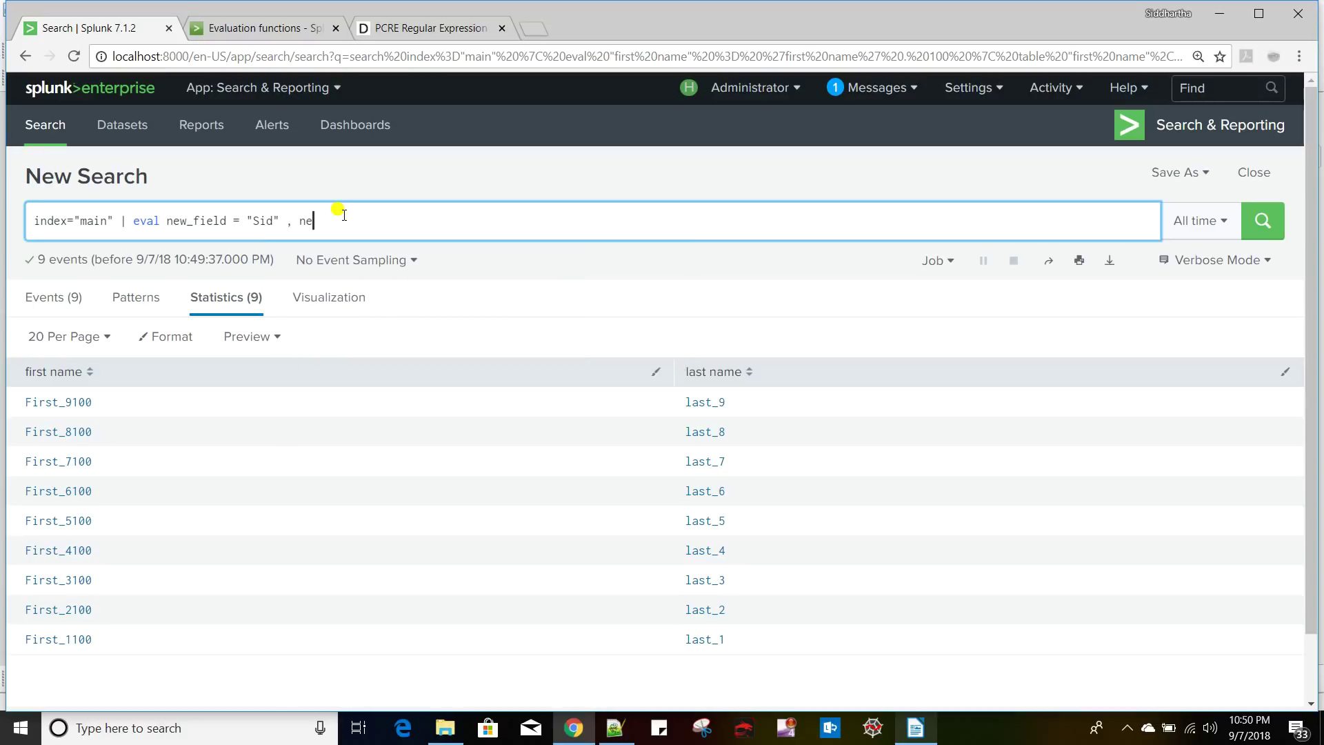
text(_field1 = "Sid1" | table)
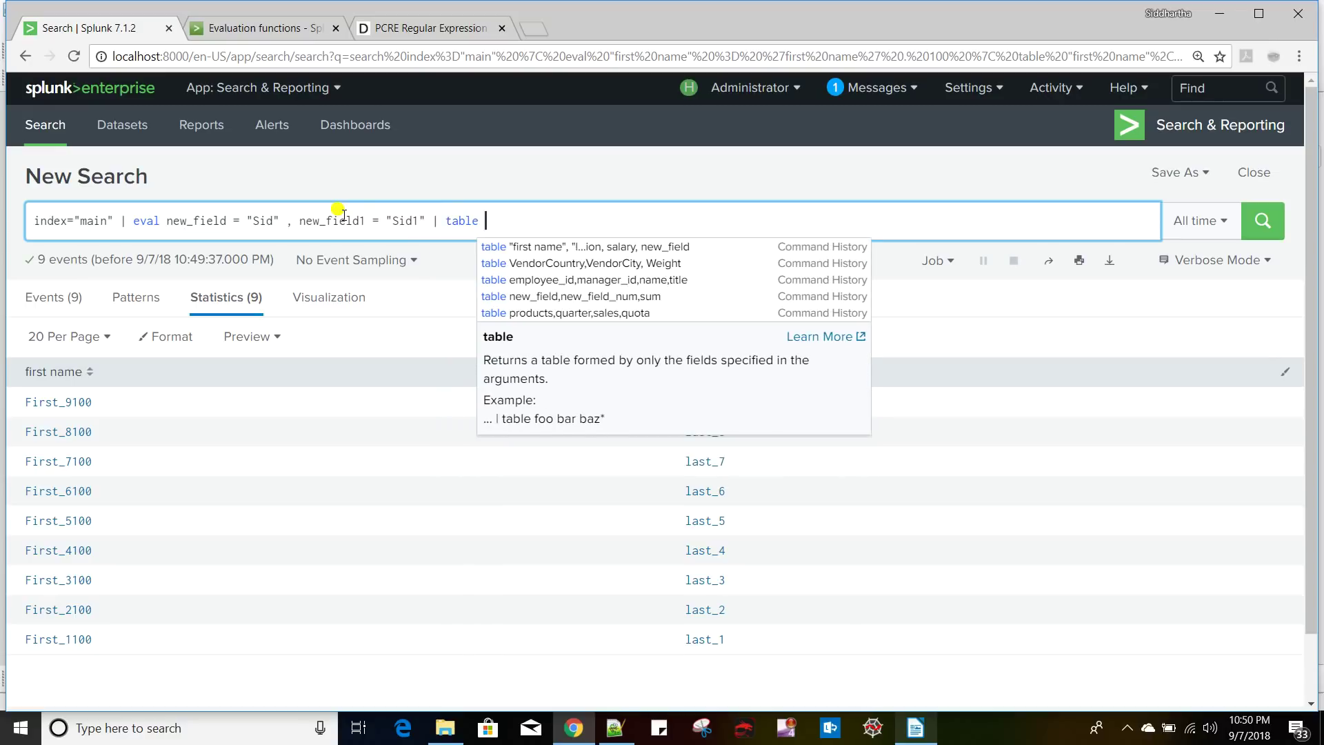
- List new_field and new_field1 in the table command and run the search
click(202, 222)
double_click(202, 222)
key(ctrl+c)
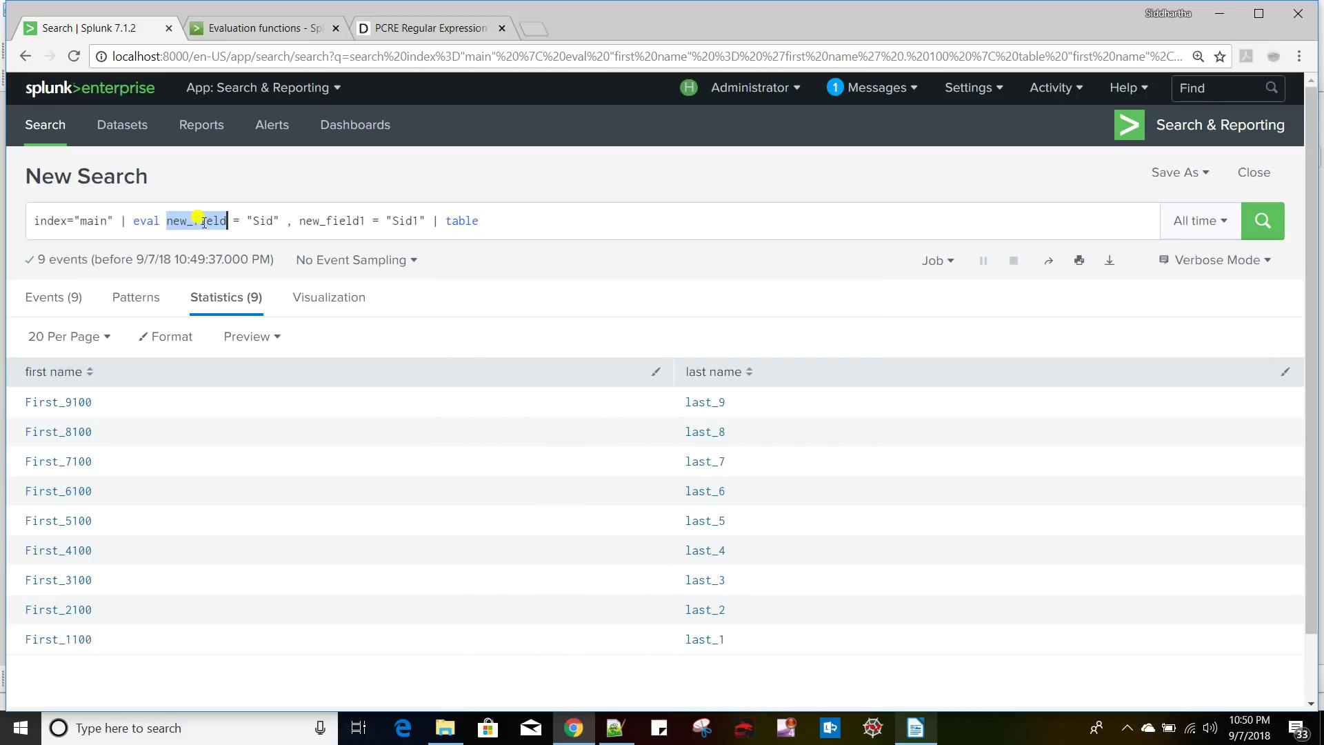
click(519, 219)
key(ctrl+v)
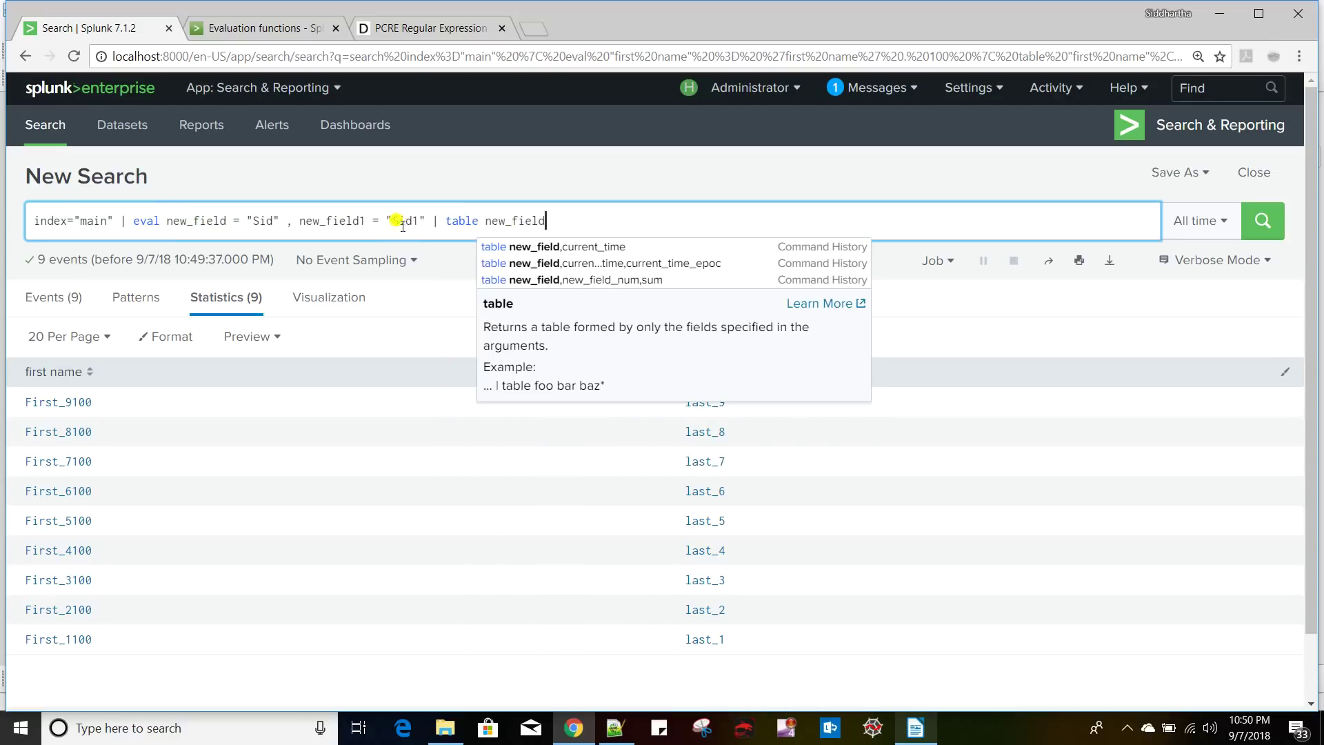
text(,)
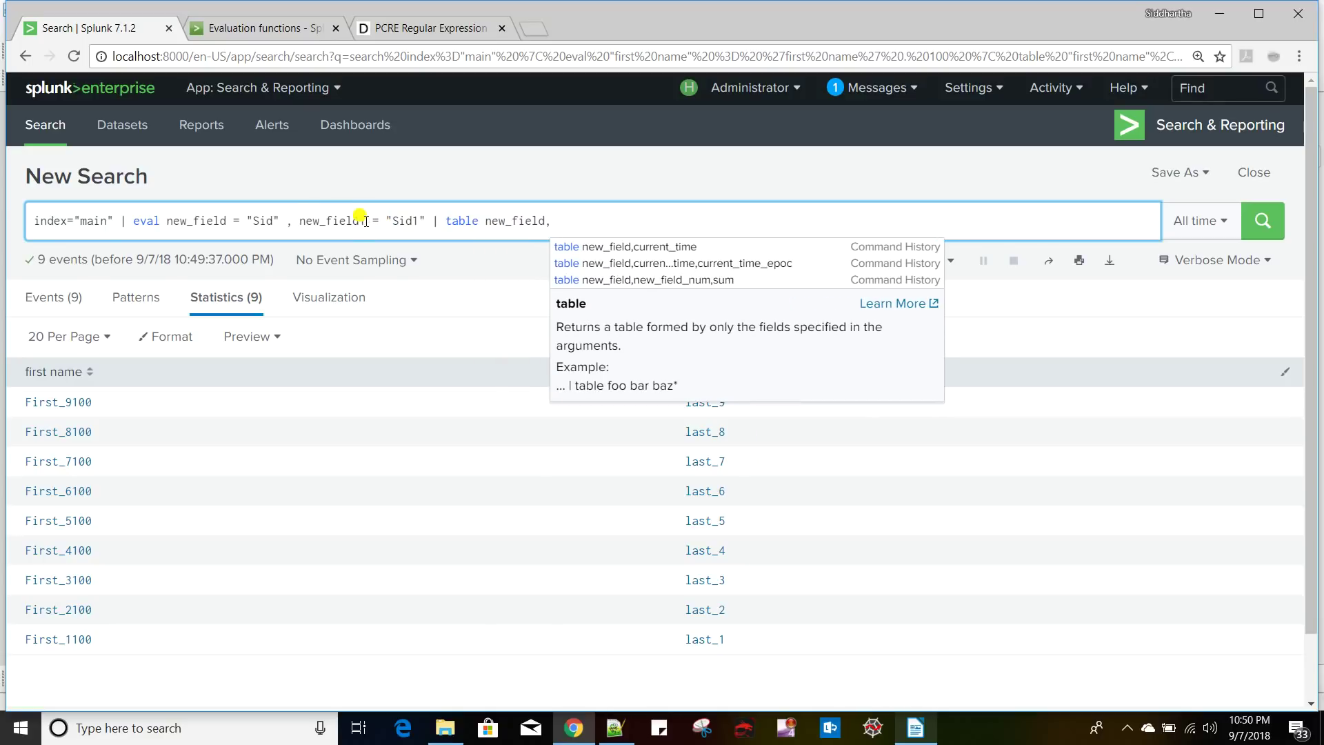
double_click(338, 220)
key(ctrl+c)
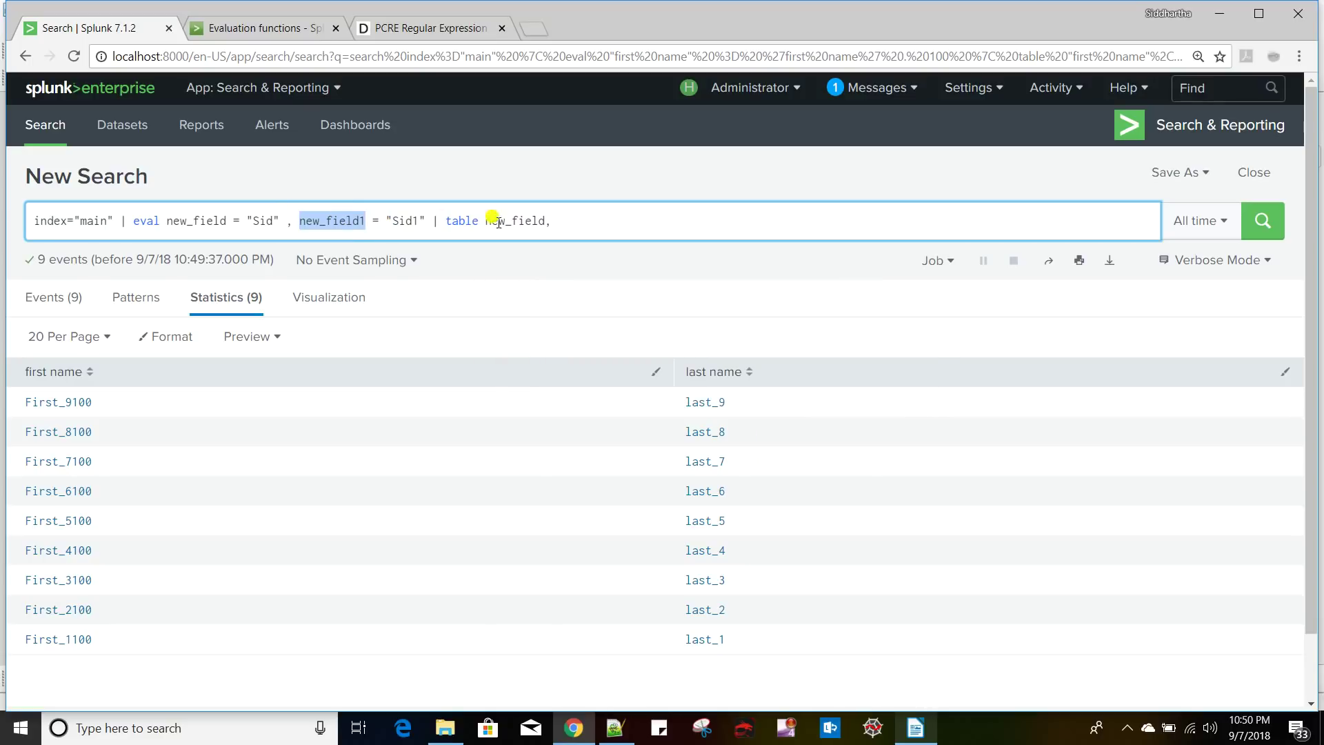
click(612, 220)
key(ctrl+v)
key(Return)
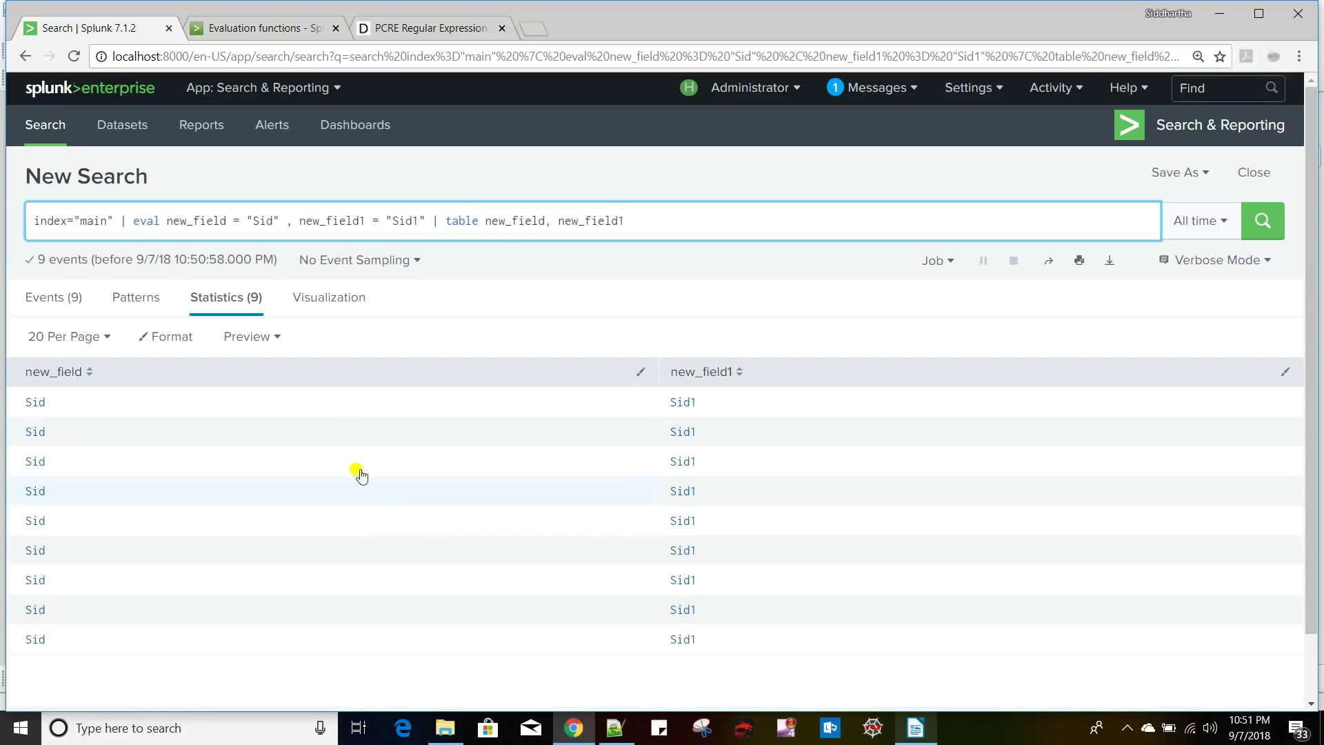
- Replace the comma before new_field1 with a separate piped eval command and run the search
click(295, 218)
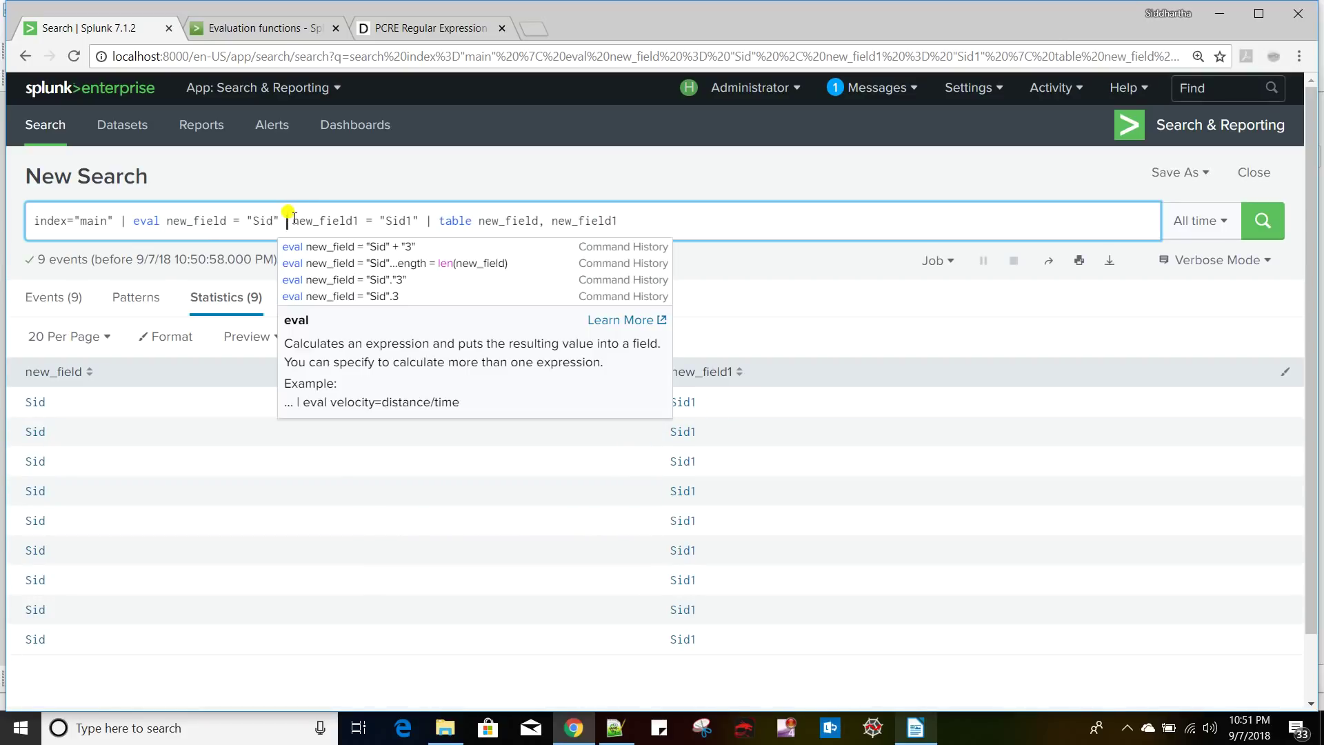
key(BackSpace)
text(| eval)
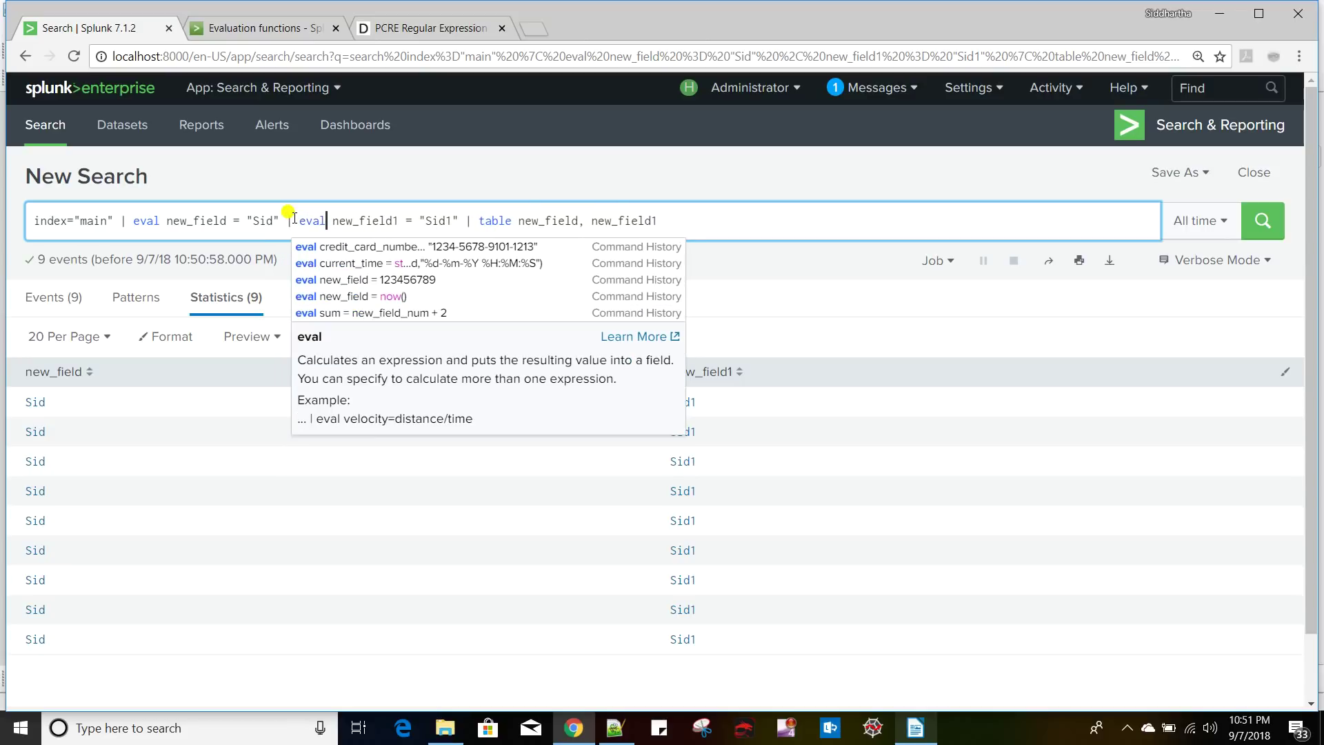
key(Return)
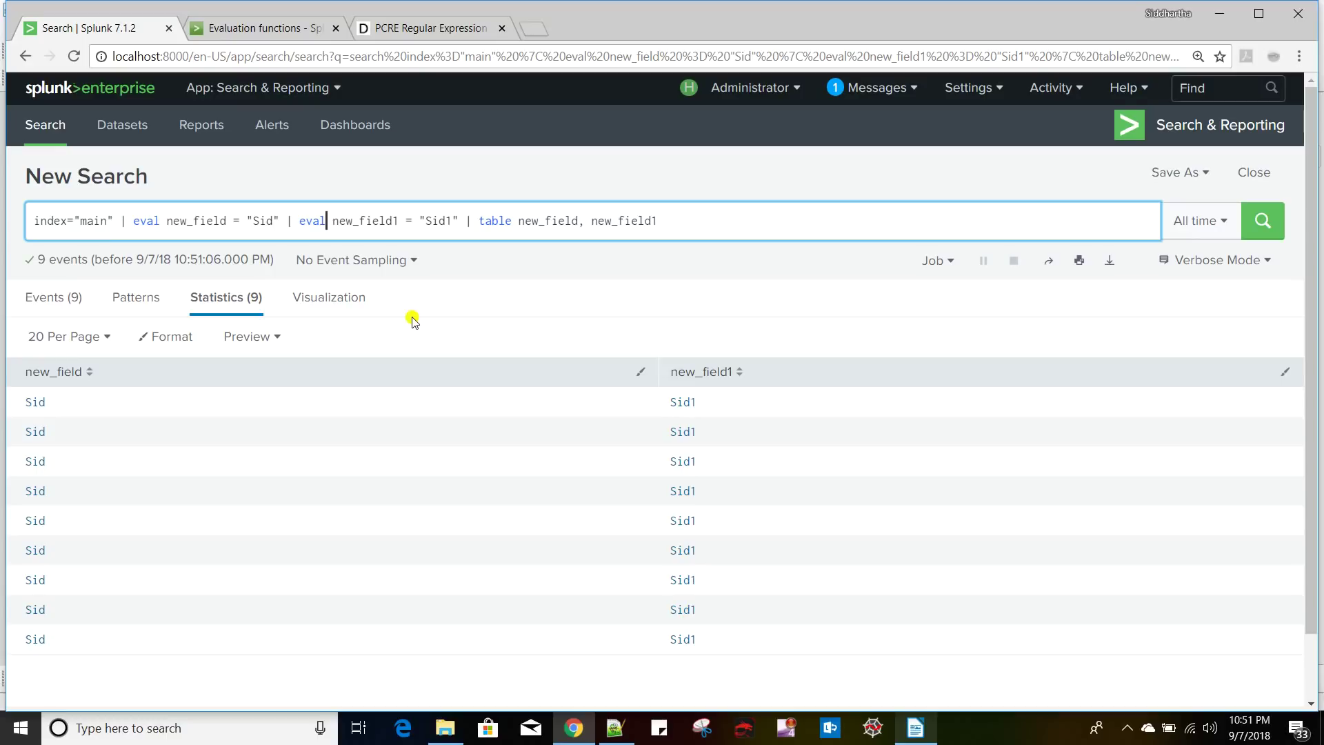
- Remove the second eval command and put the comma back between the two assignments
key(BackSpace)
key(BackSpace)
key(BackSpace)
key(BackSpace)
key(BackSpace)
key(BackSpace)
text(,)
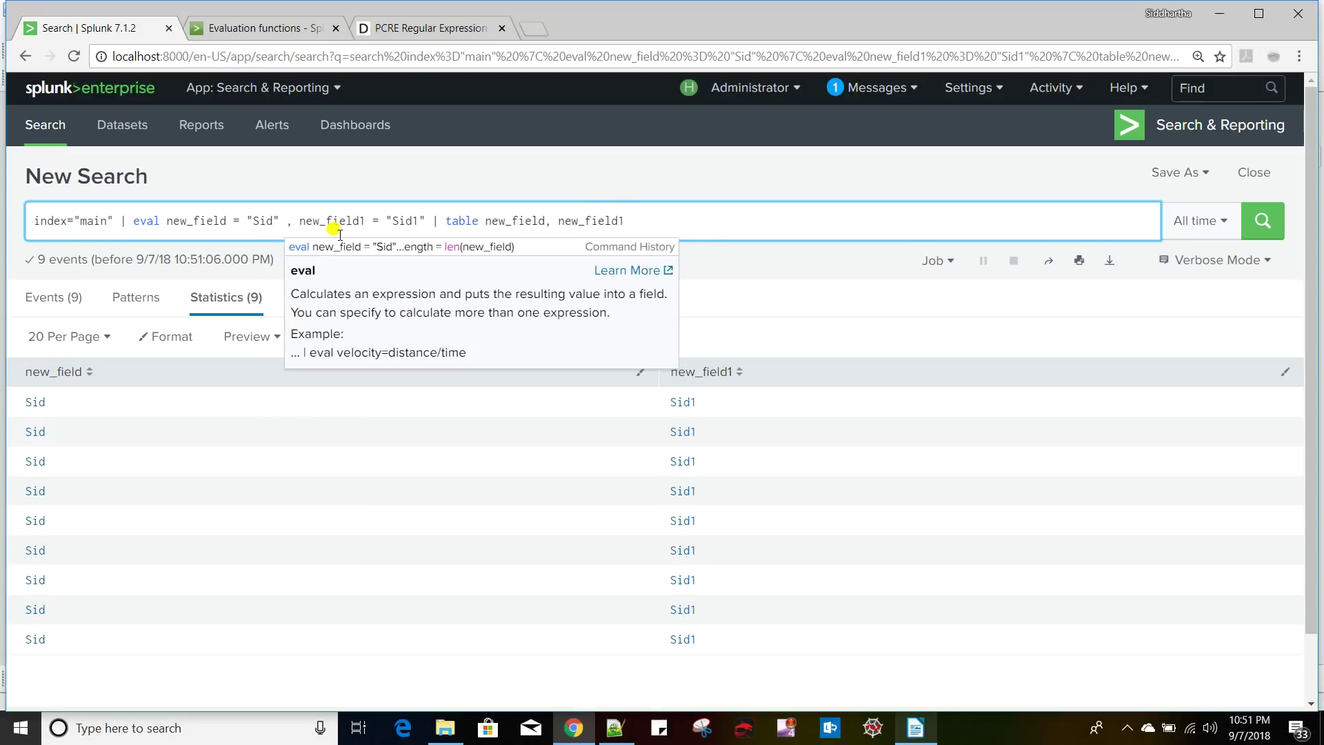
- Replace the quoted value of new_field1 with a back reference to new_field
double_click(147, 220)
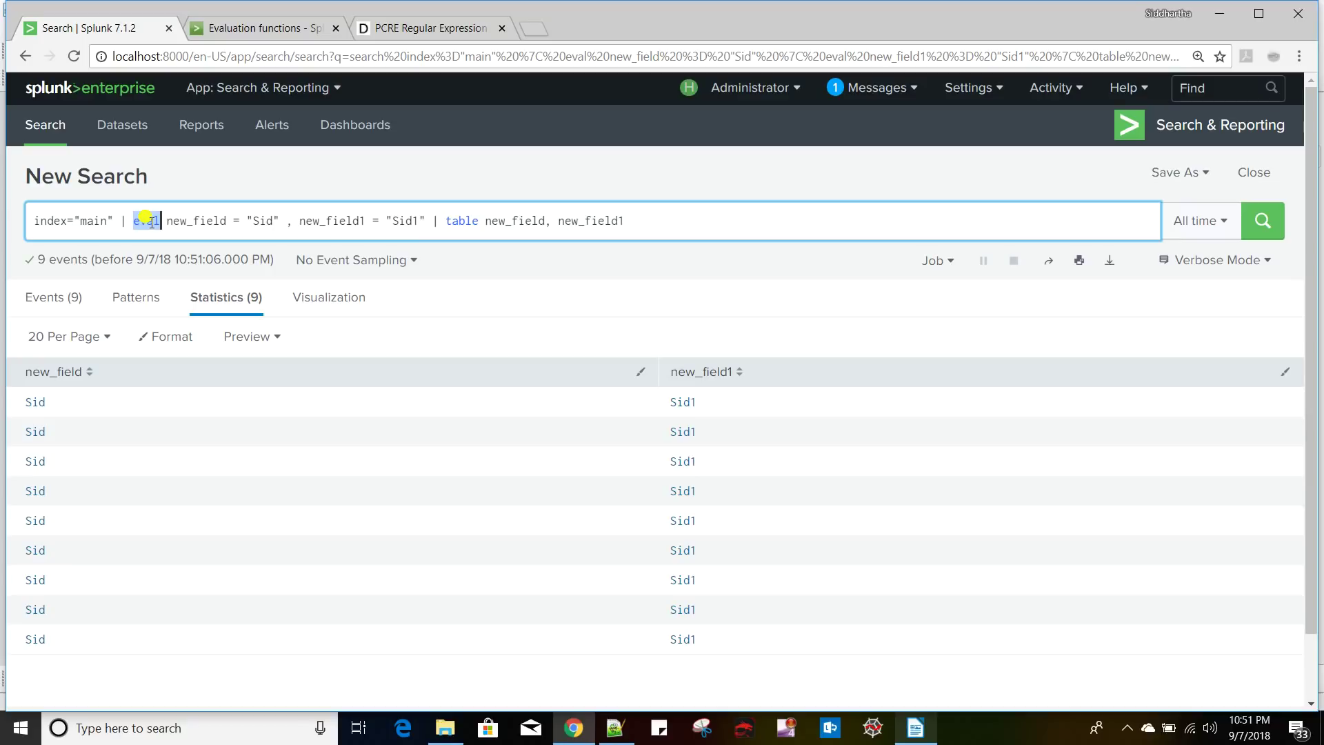
click(195, 221)
drag(166, 220, 275, 221)
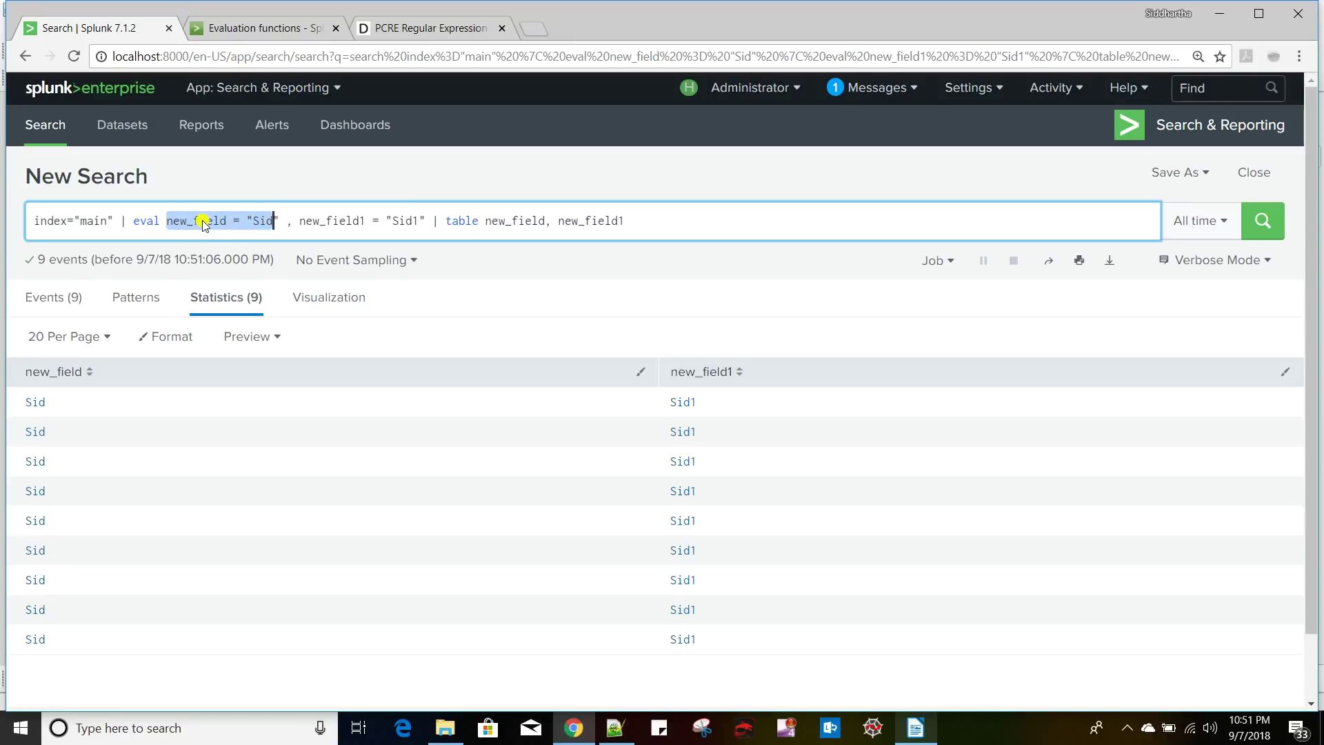
click(194, 221)
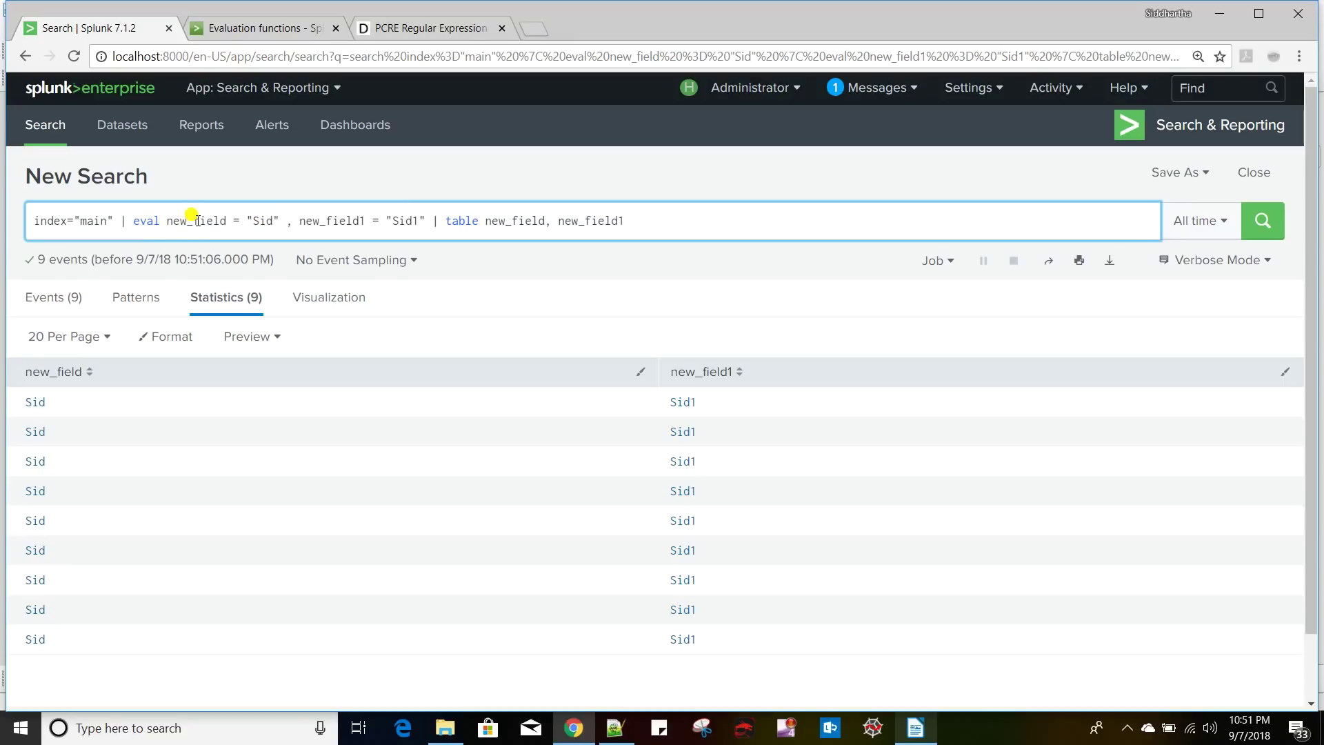
double_click(194, 221)
key(ctrl+c)
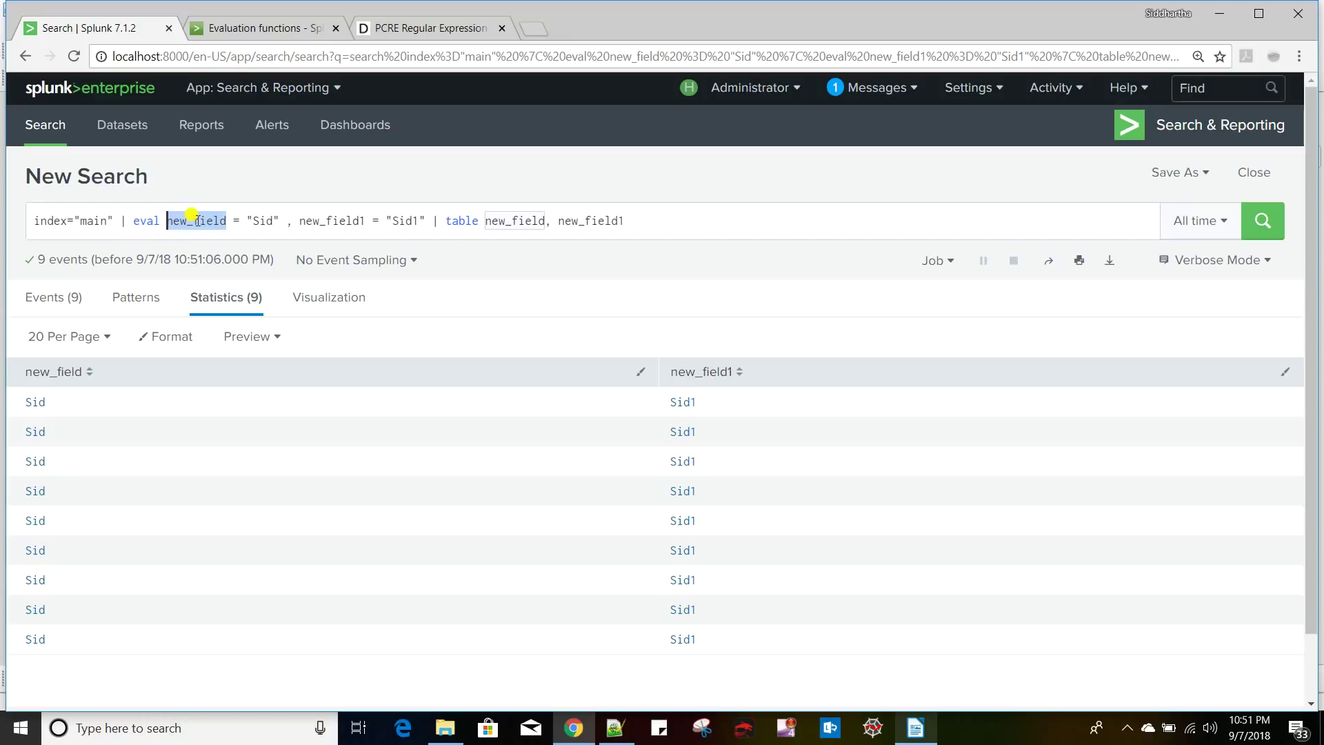
drag(385, 222, 426, 221)
key(ctrl+v)
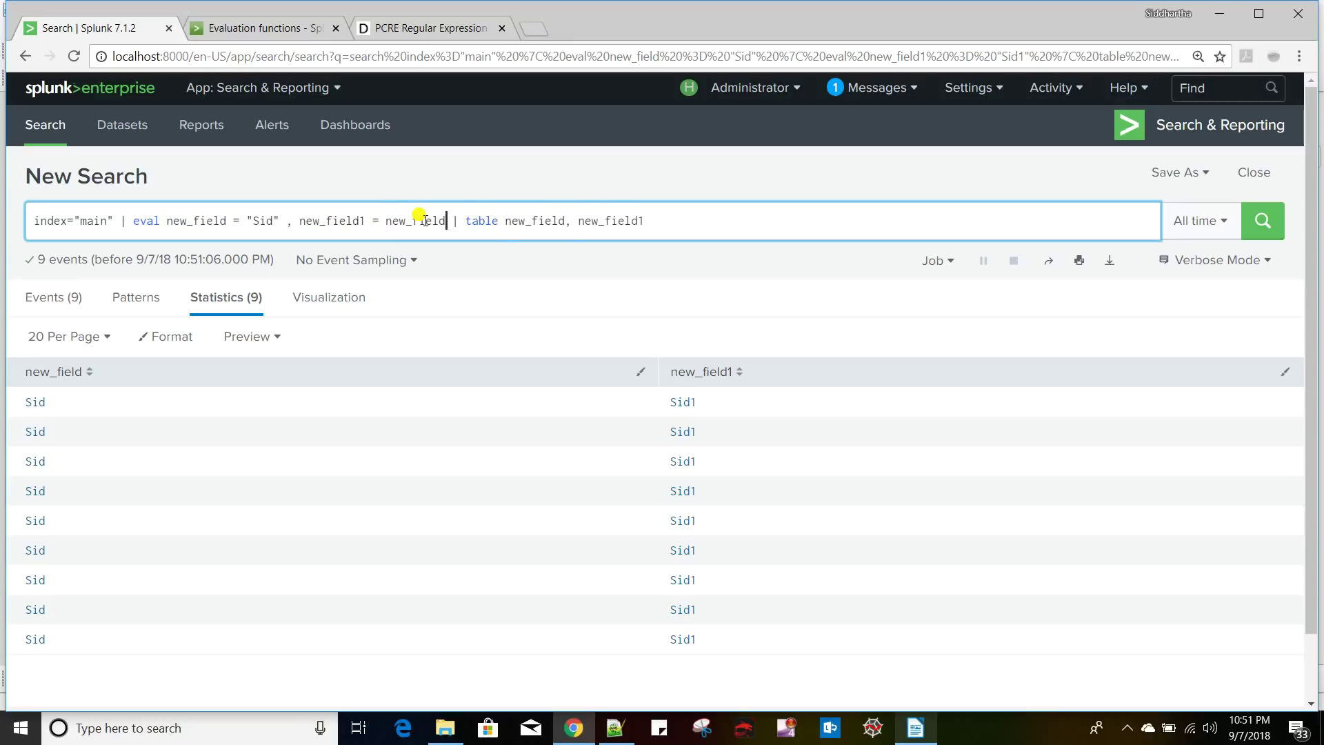
- Run the search and compare the new_field and new_field1 values against their assignments in the query
double_click(426, 221)
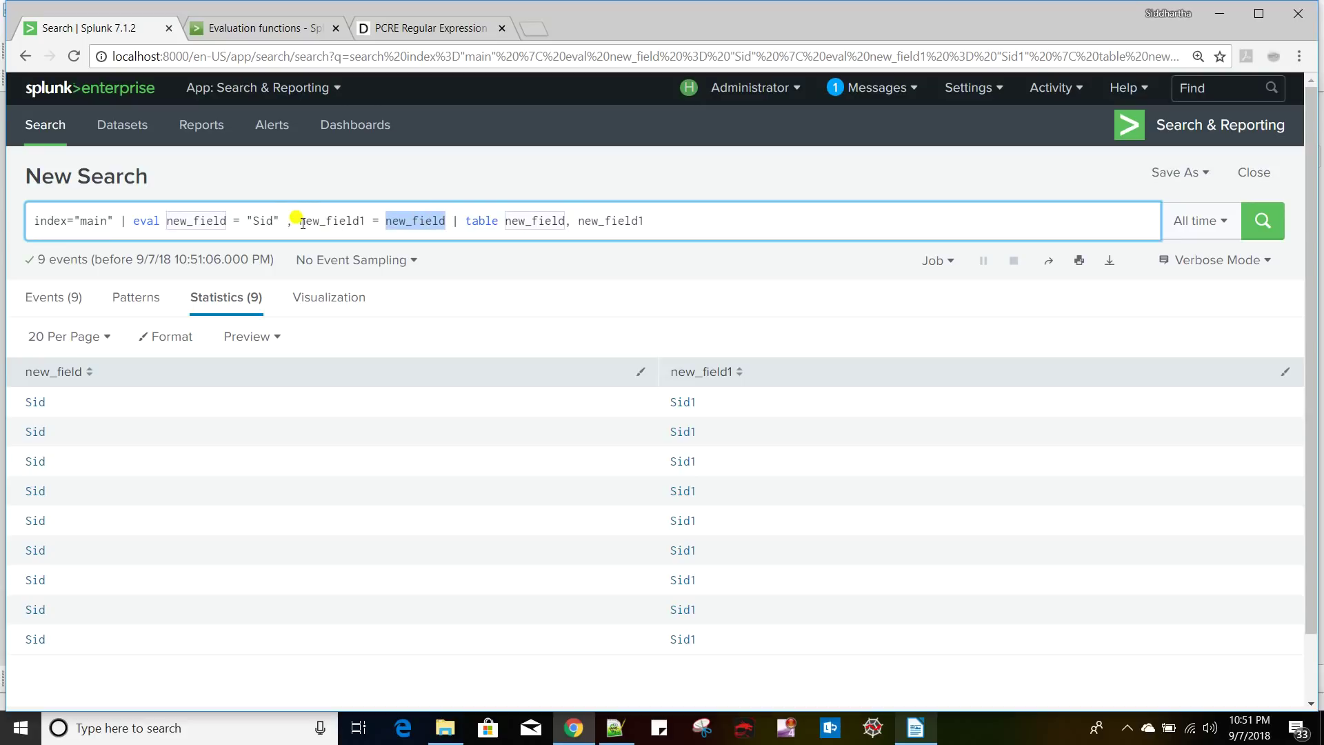
click(645, 217)
text(1)
key(Return)
double_click(262, 220)
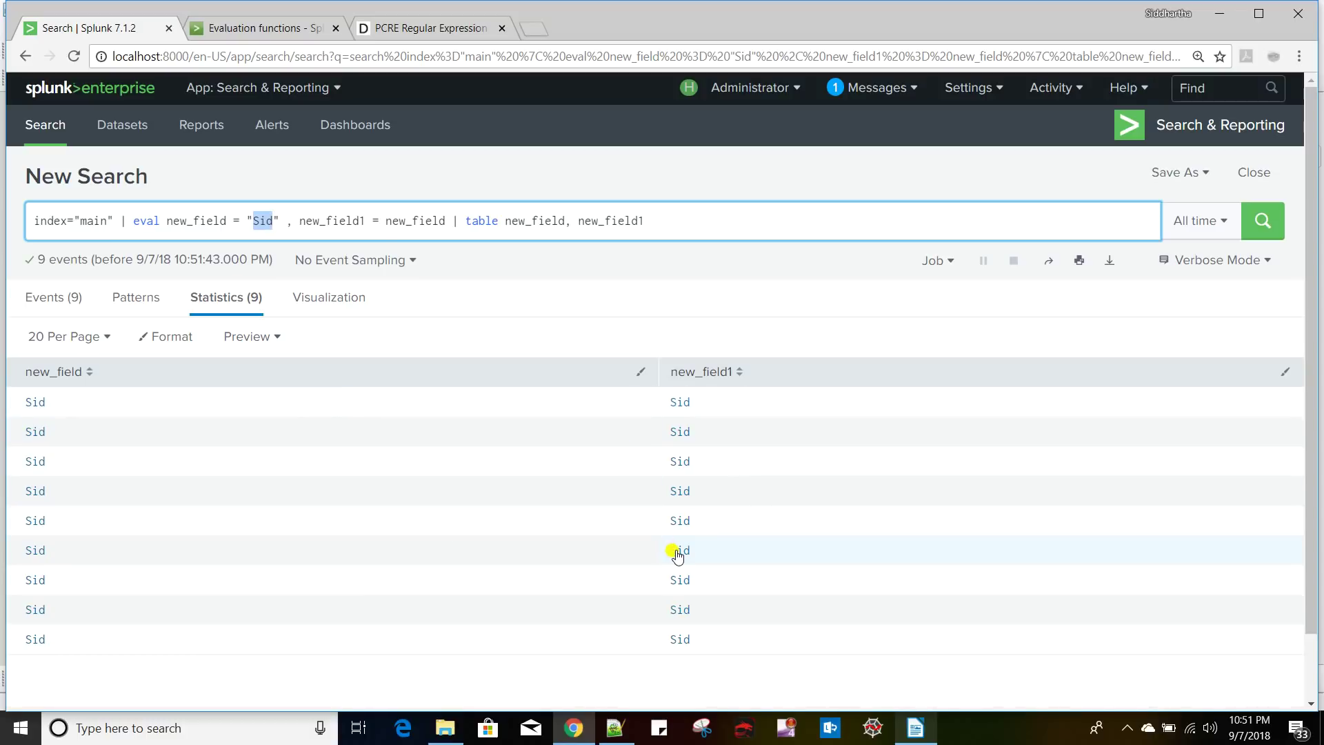
double_click(190, 221)
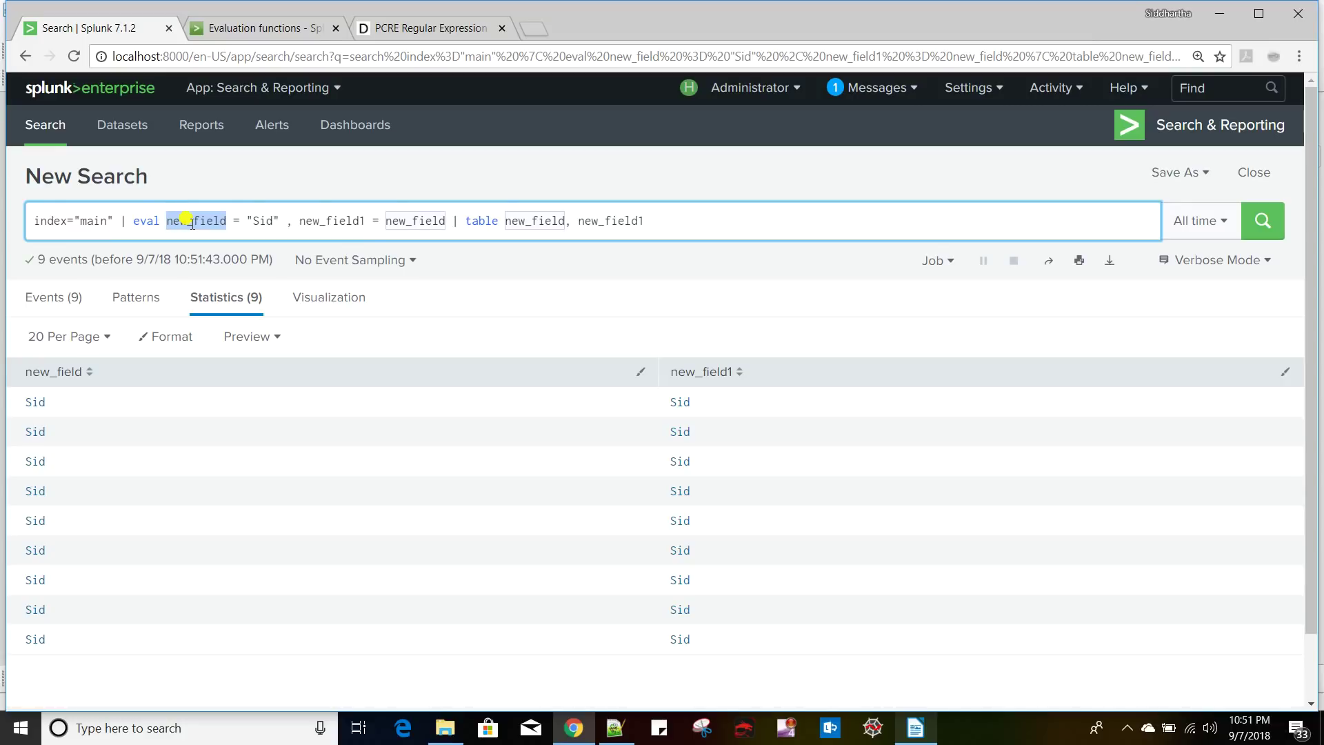
double_click(333, 222)
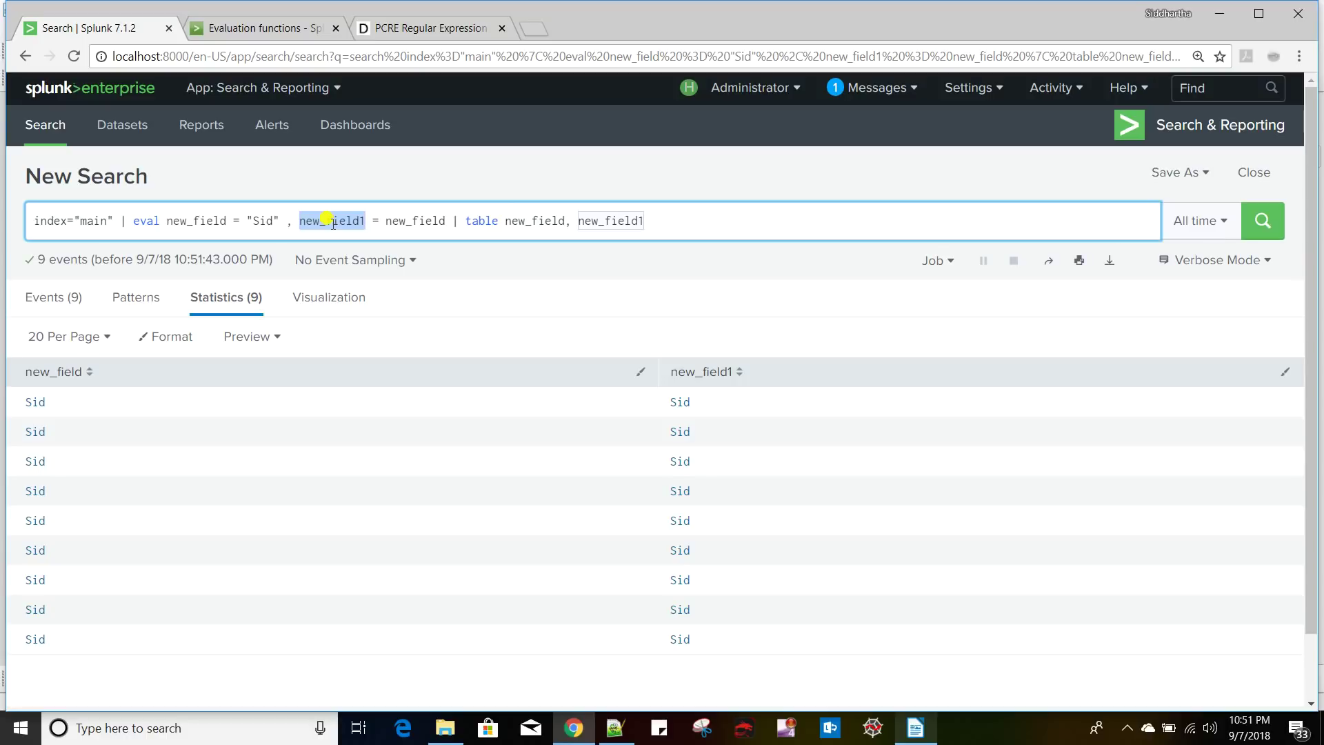
click(700, 221)
- Switch to use_cases.odt and review the remaining EVAL() items on special characters, operators and use with stats, streamstats and eventstats
key(alt+Tab)
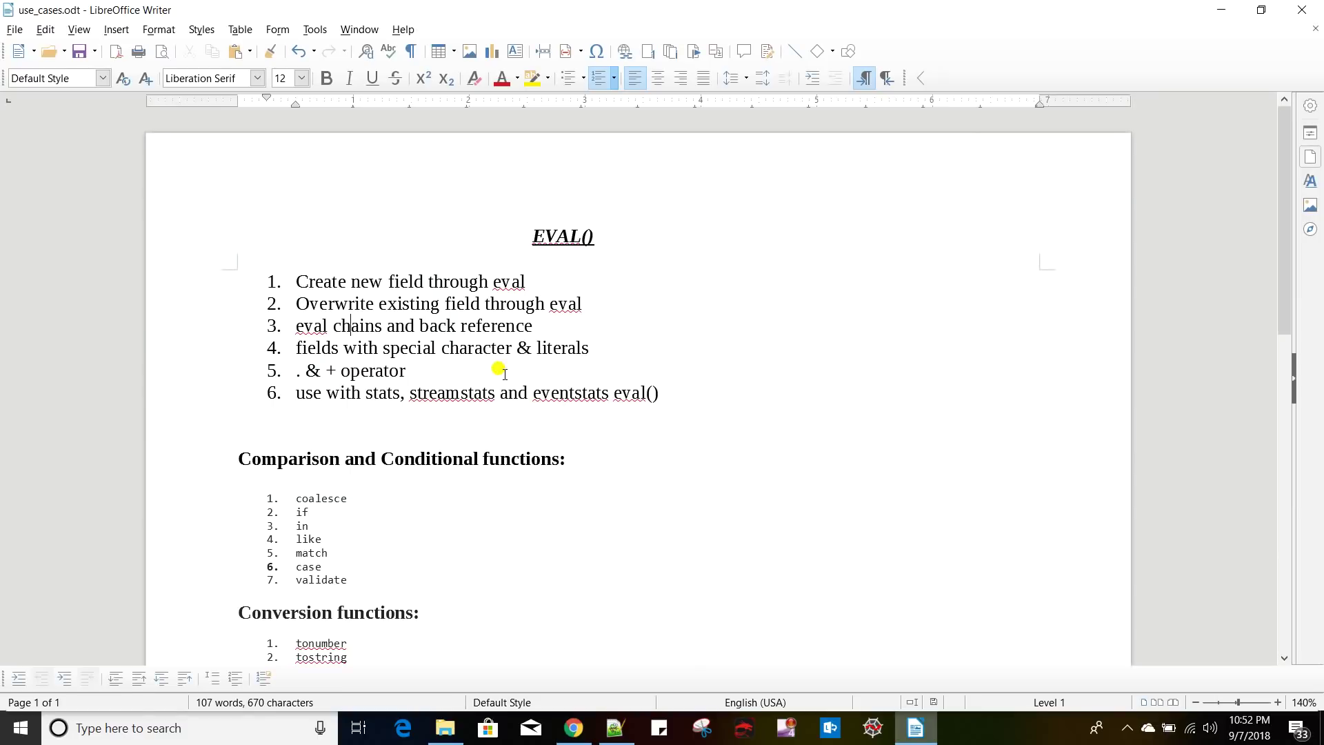
double_click(404, 348)
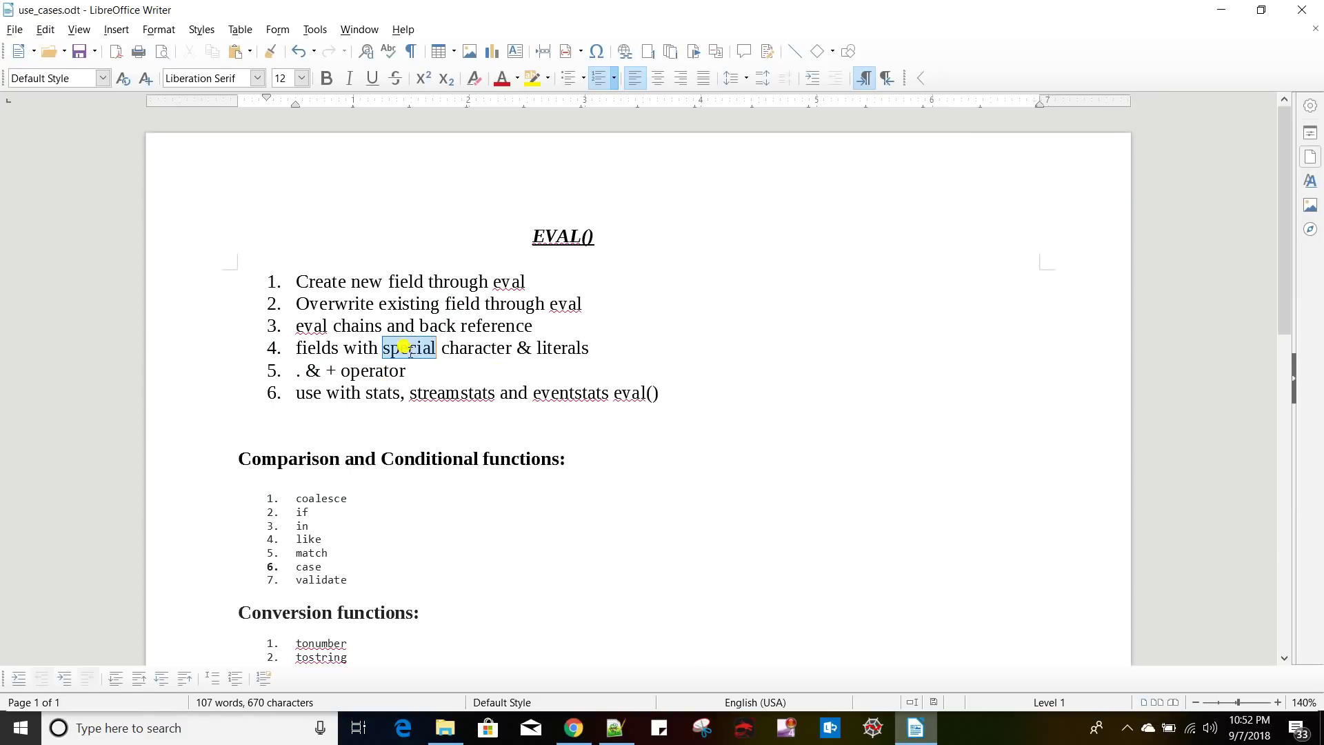
double_click(356, 371)
drag(293, 392, 673, 388)
click(674, 388)
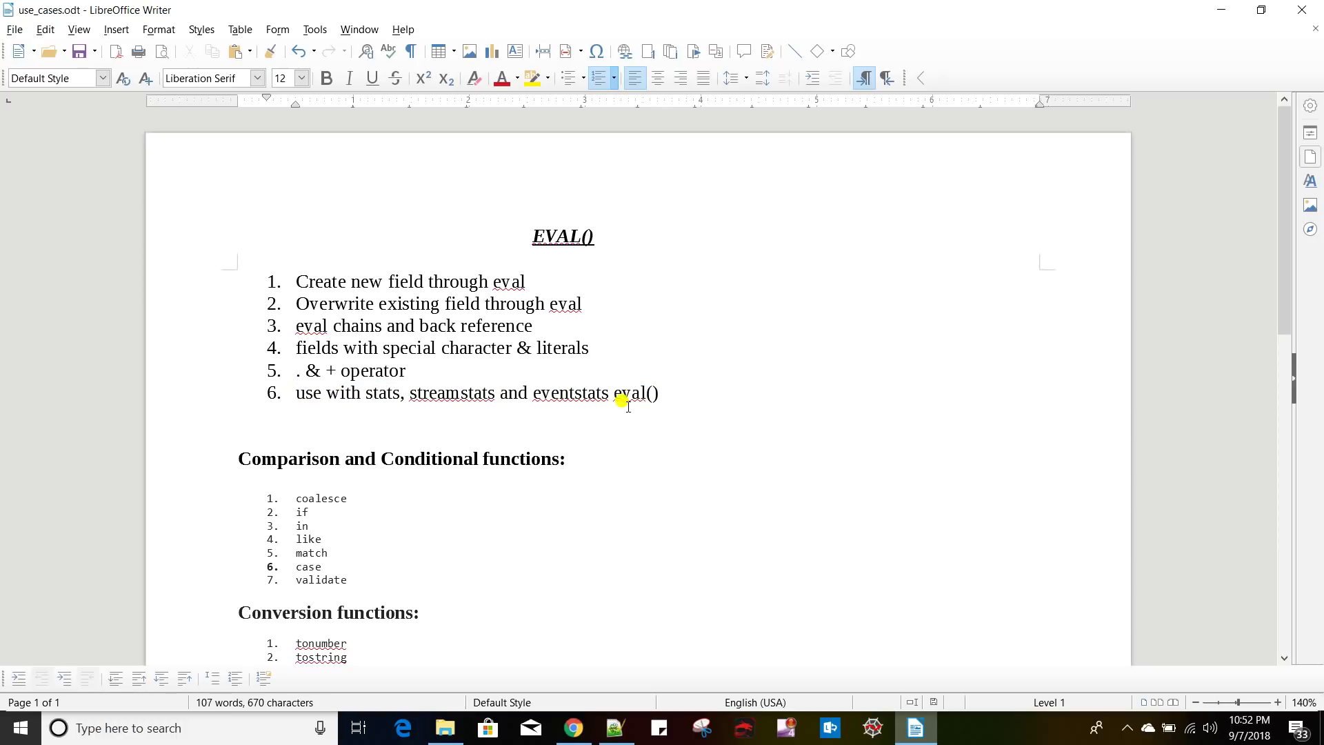
scroll(626, 406, down, 3)
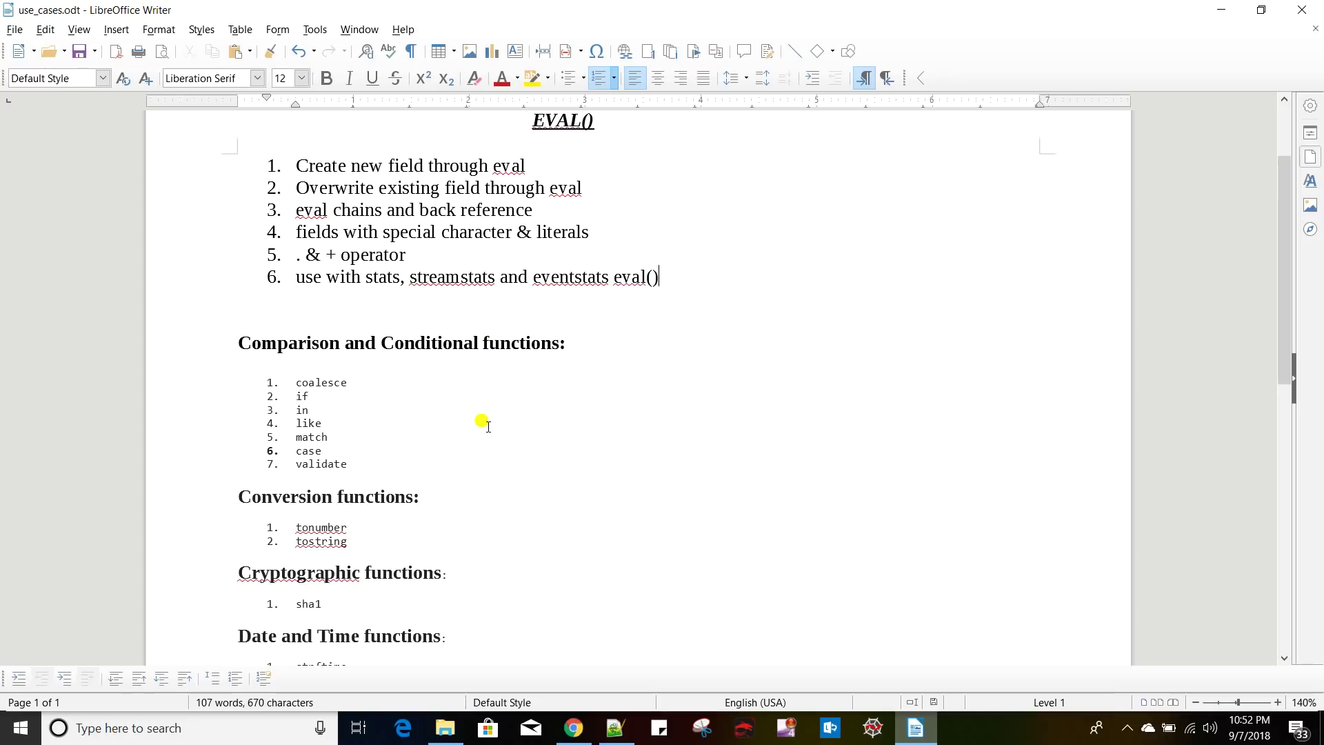
drag(295, 276, 570, 276)
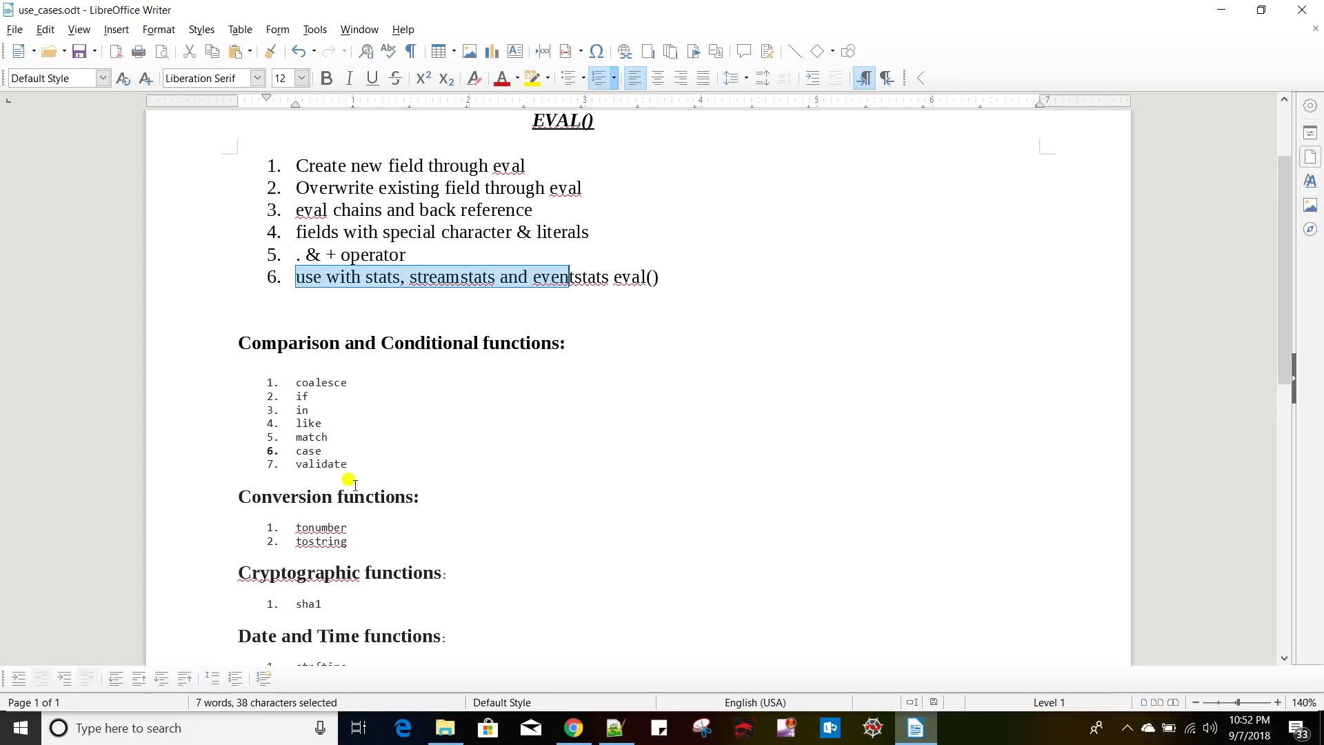
scroll(350, 481, down, 2)
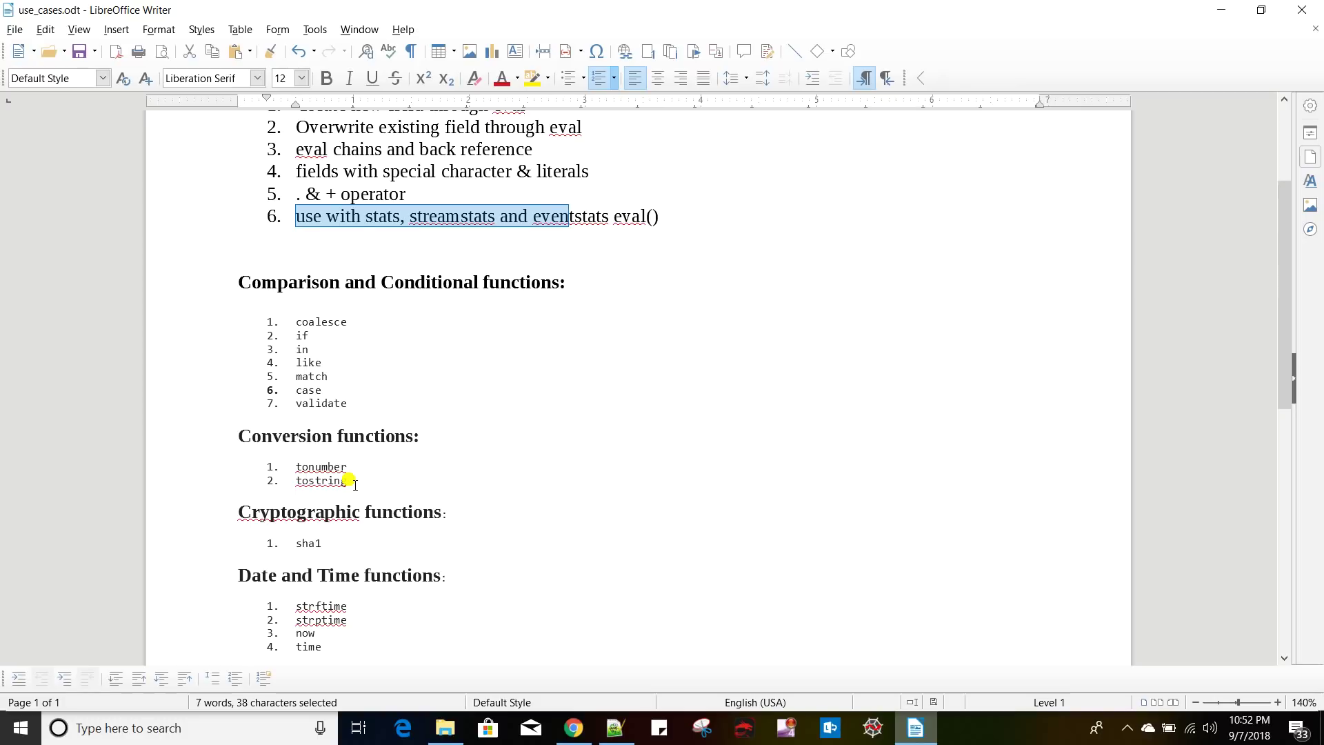
- Switch to the Splunk Evaluation functions documentation and examine the supported comparison and conditional functions
key(alt+Tab)
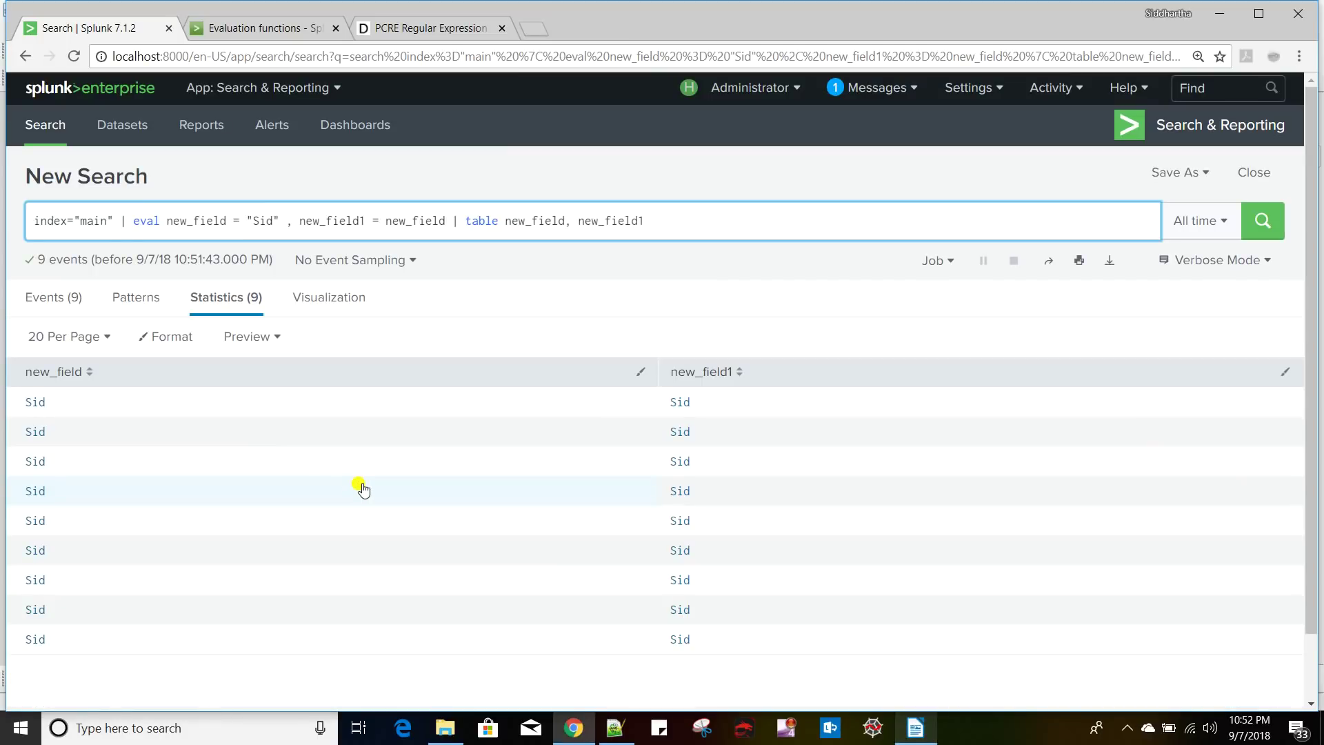
click(259, 31)
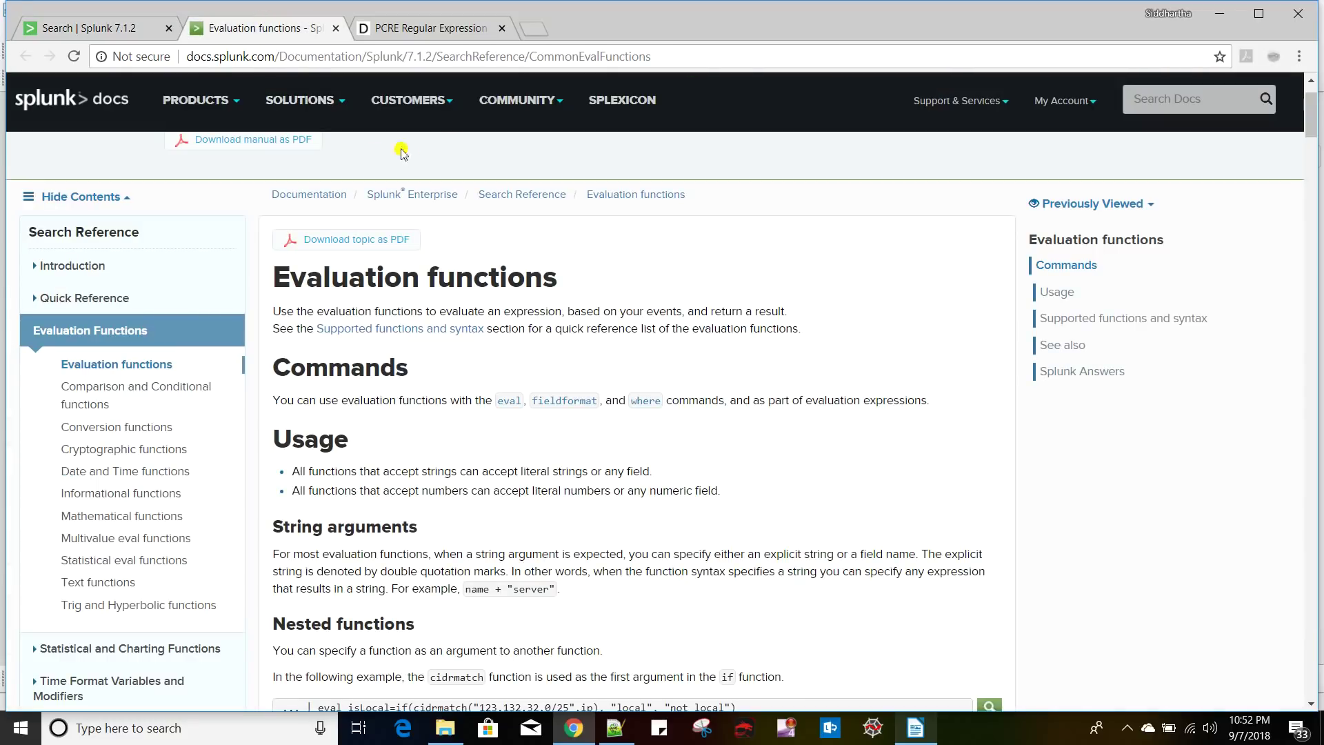
scroll(538, 409, down, 8)
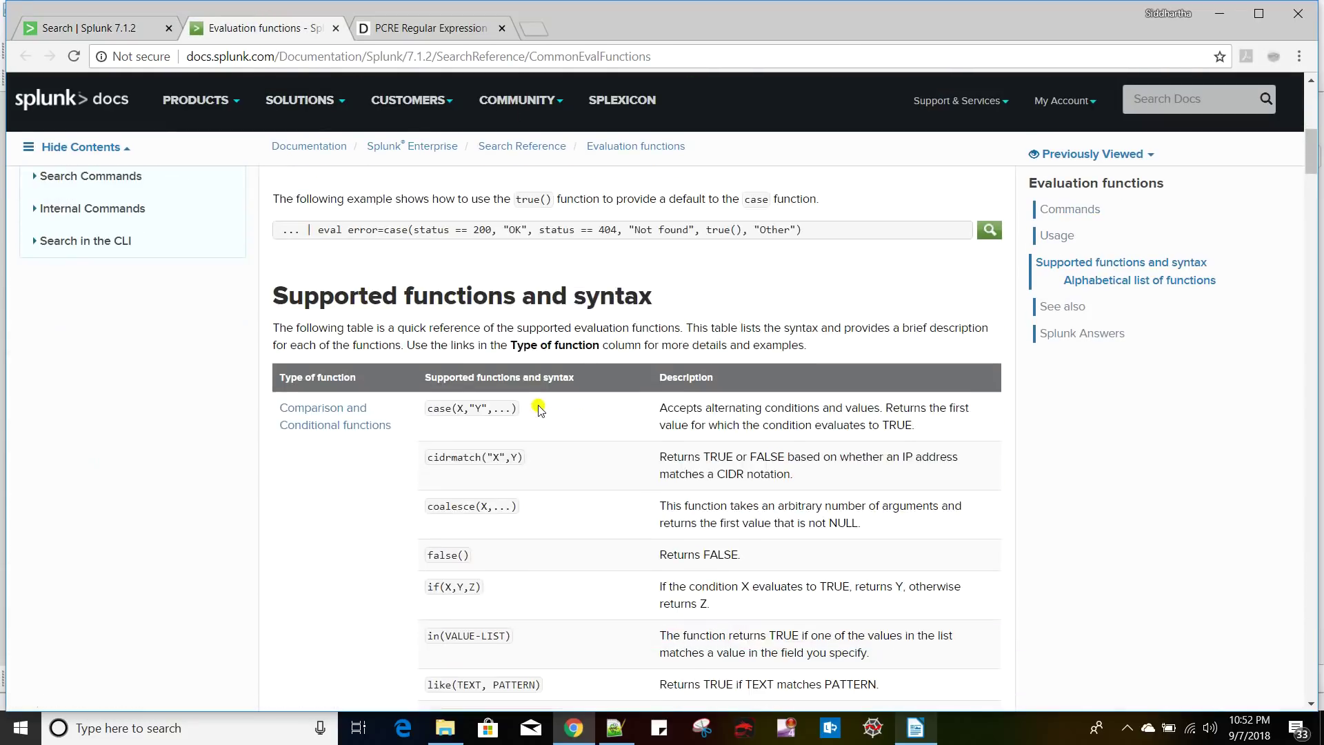
scroll(538, 409, down, 3)
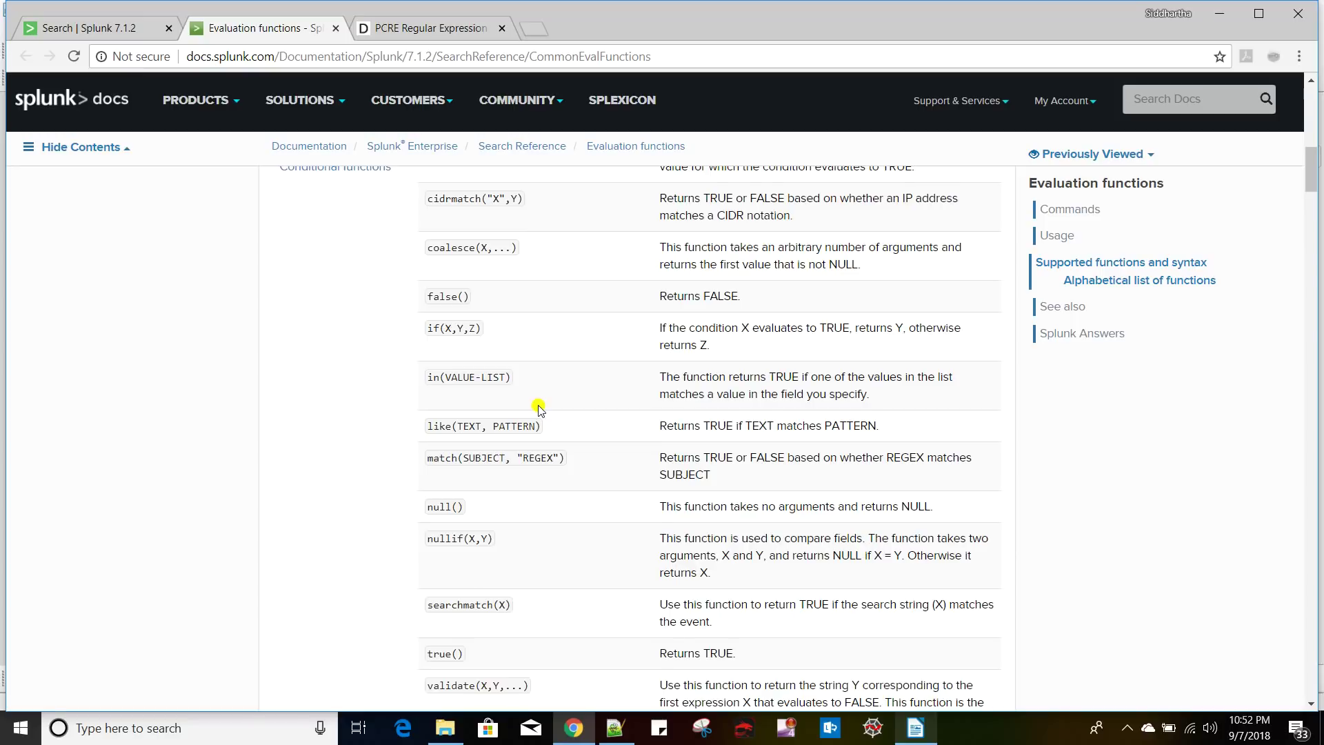
scroll(538, 409, up, 2)
scroll(587, 491, down, 3)
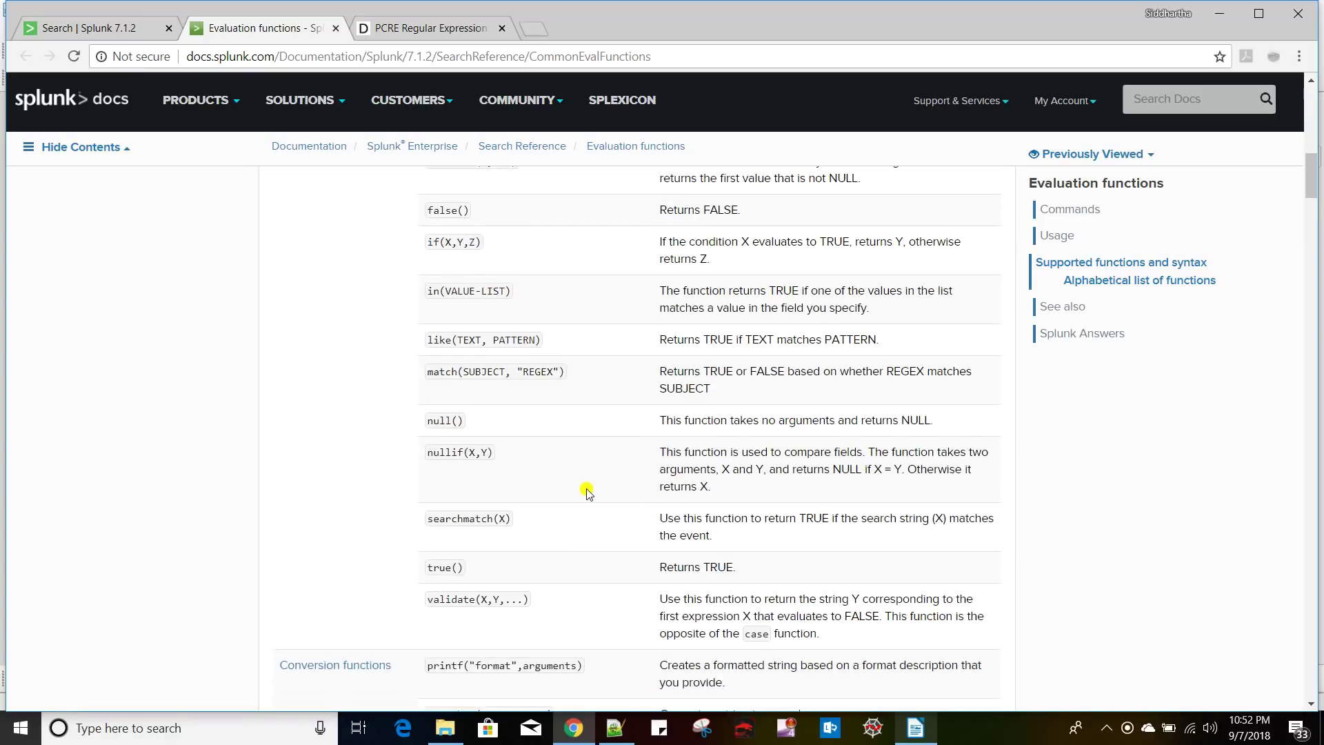
scroll(587, 491, down, 2)
scroll(587, 491, up, 2)
click(653, 55)
click(619, 426)
scroll(619, 426, up, 5)
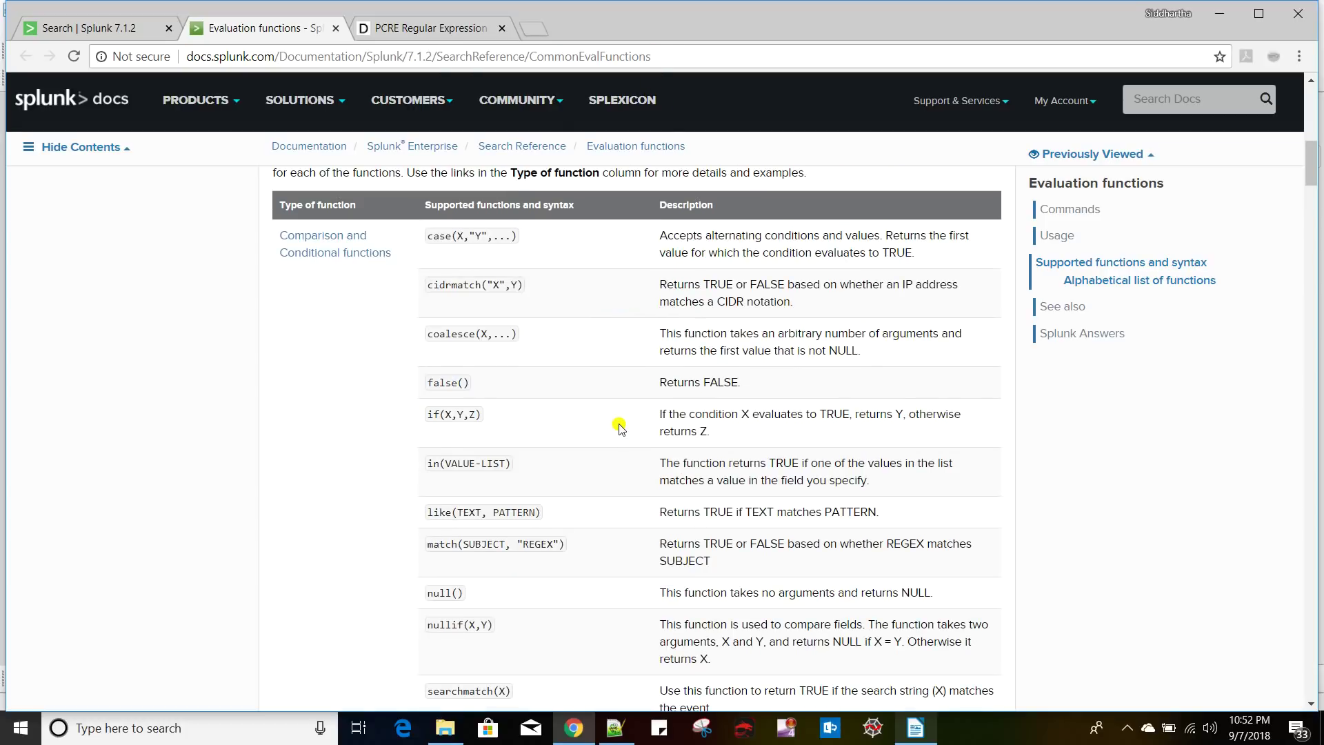
- Switch to use_cases.odt and review the comparison and conditional, conversion, cryptographic, and date and time function lists
key(alt+Tab)
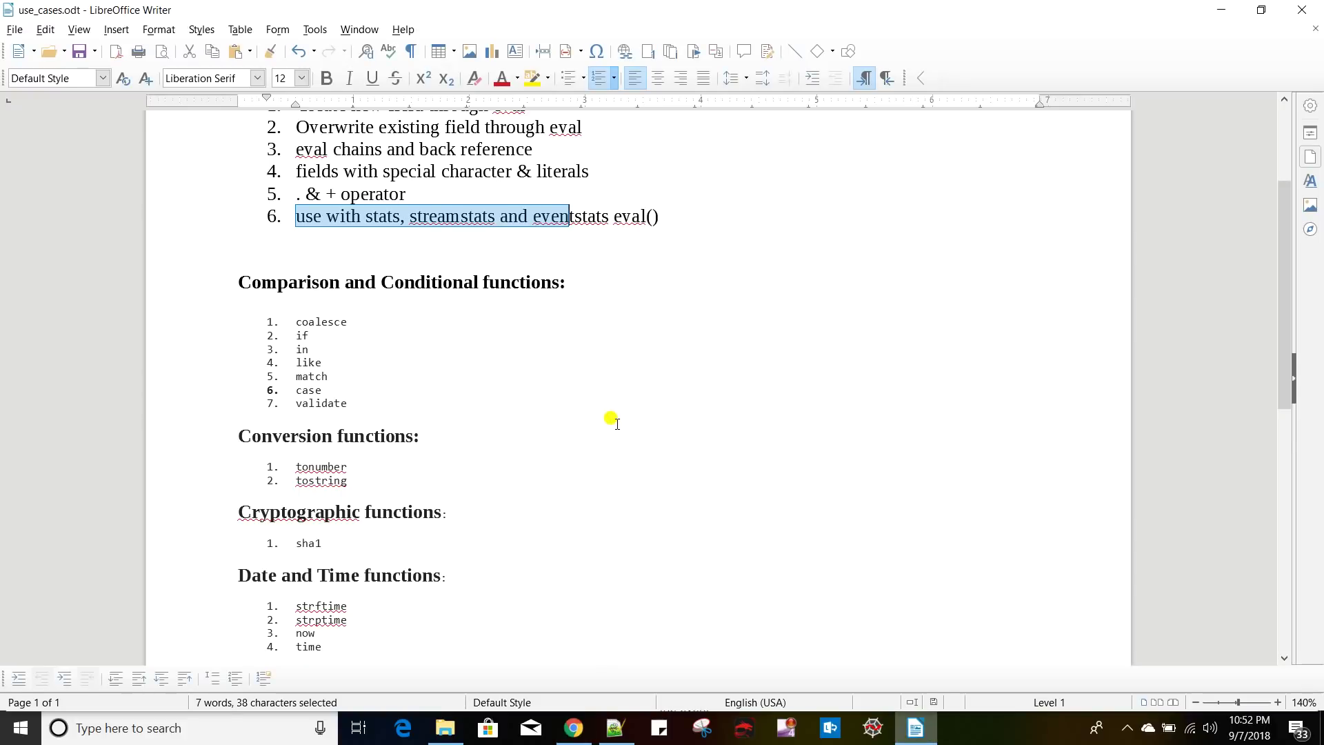
click(258, 283)
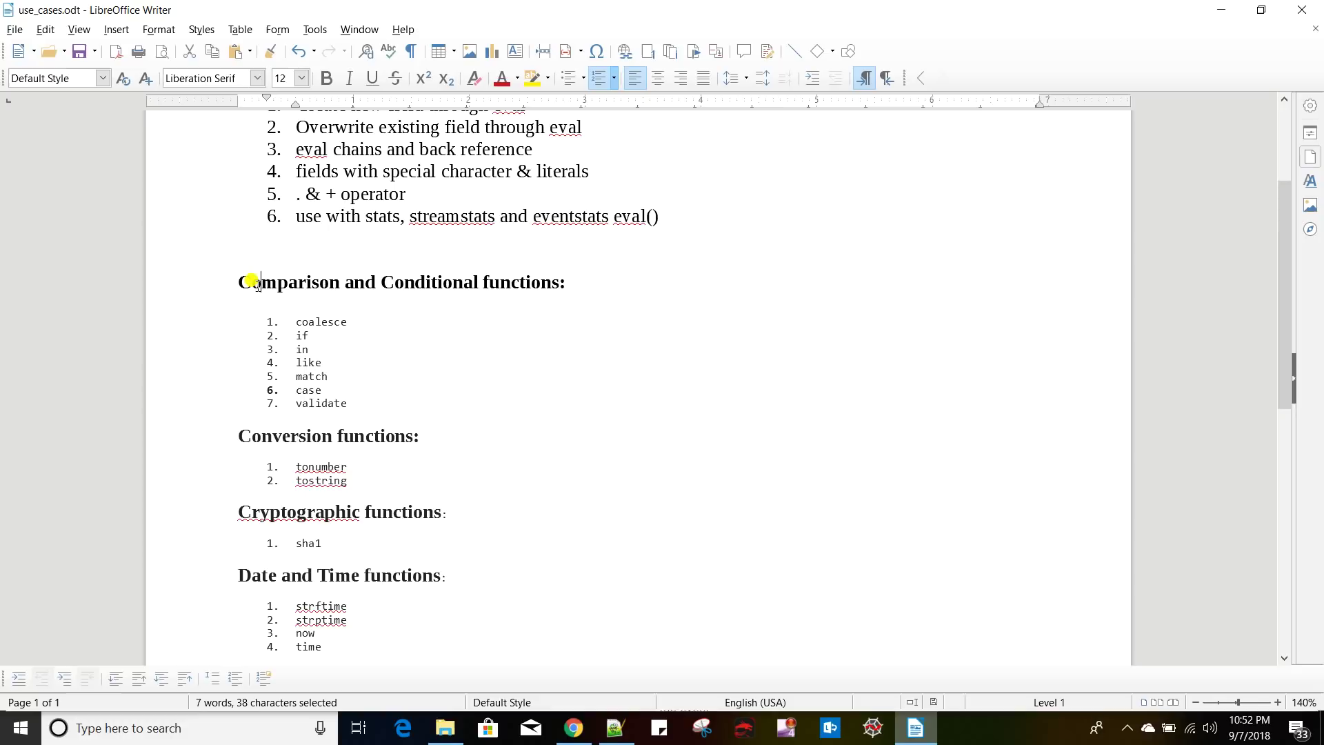
double_click(258, 284)
double_click(413, 279)
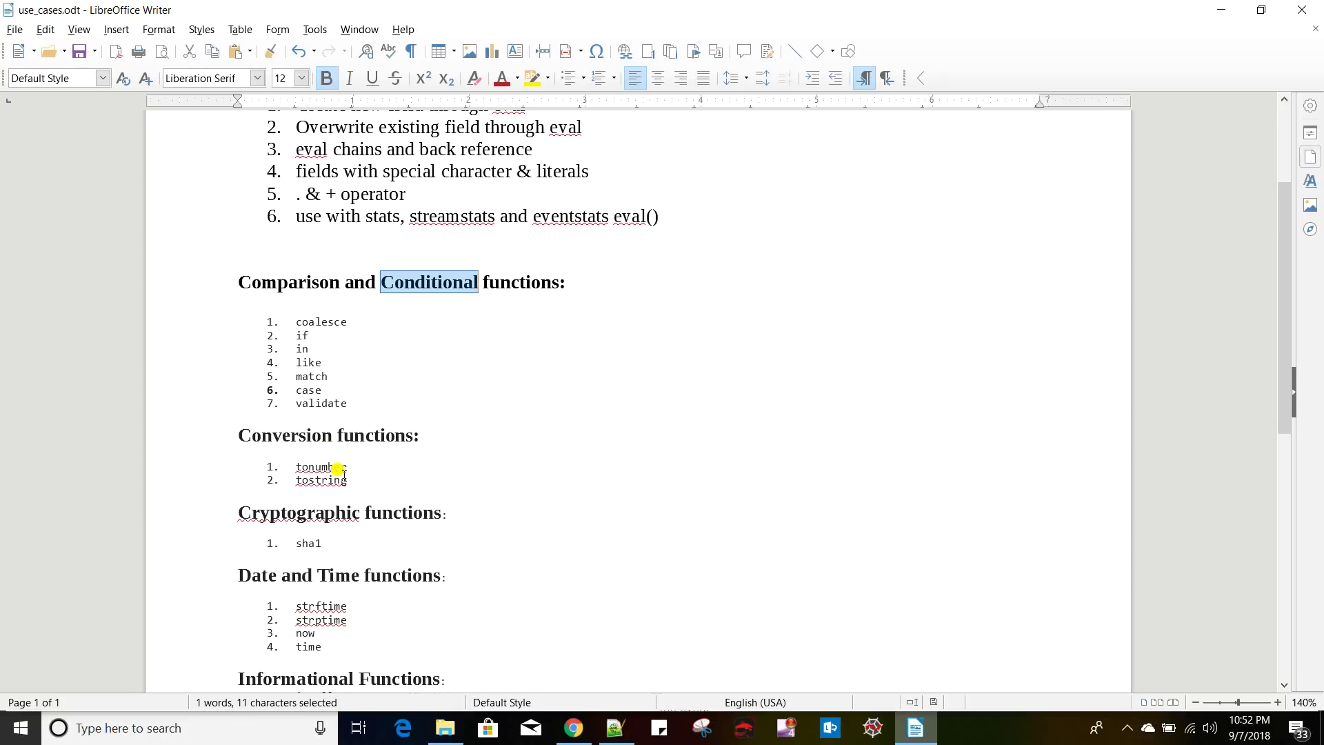
scroll(359, 492, down, 3)
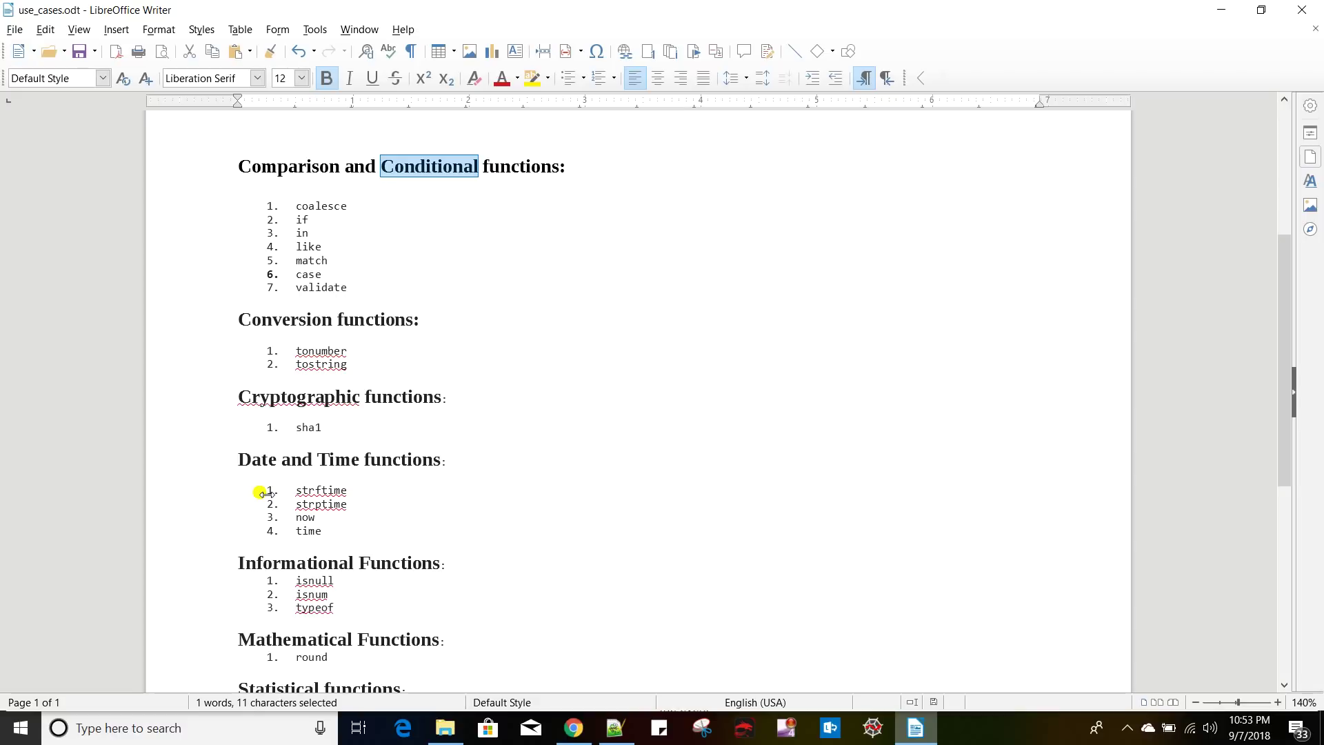
double_click(308, 428)
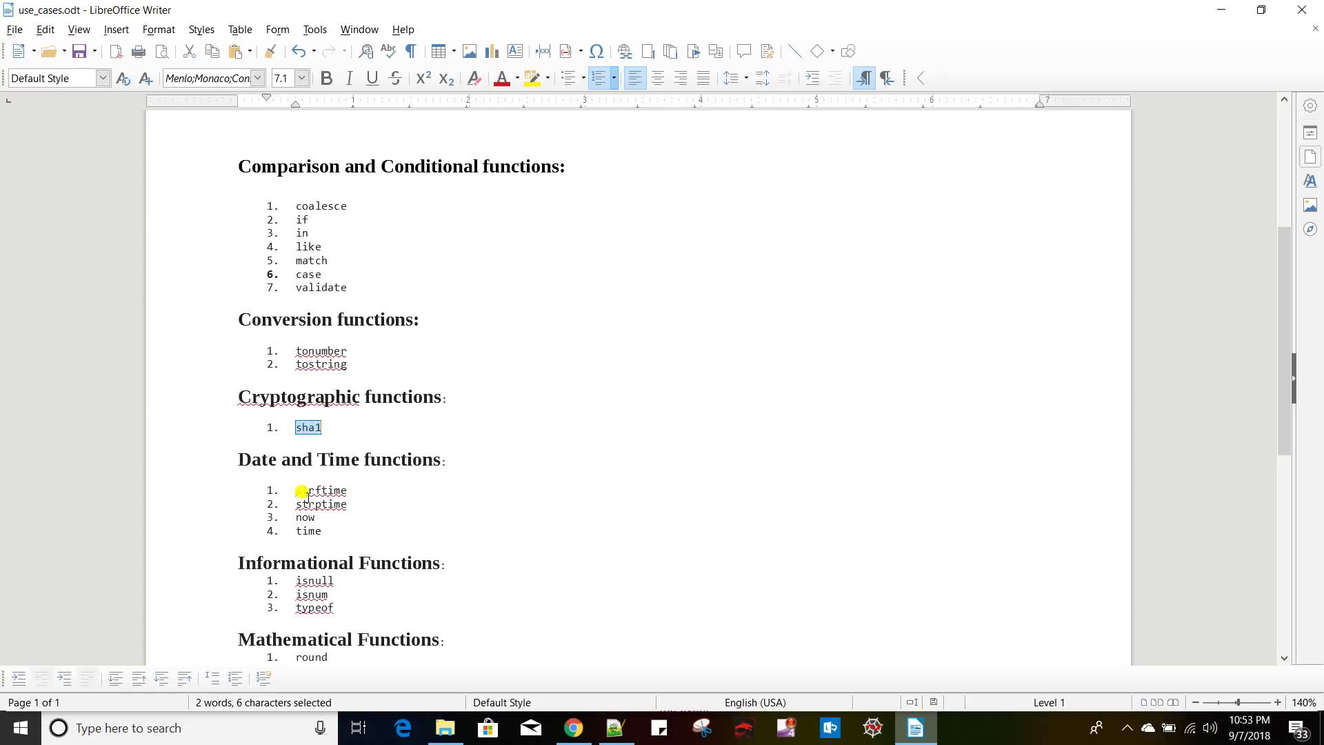
scroll(352, 545, down, 2)
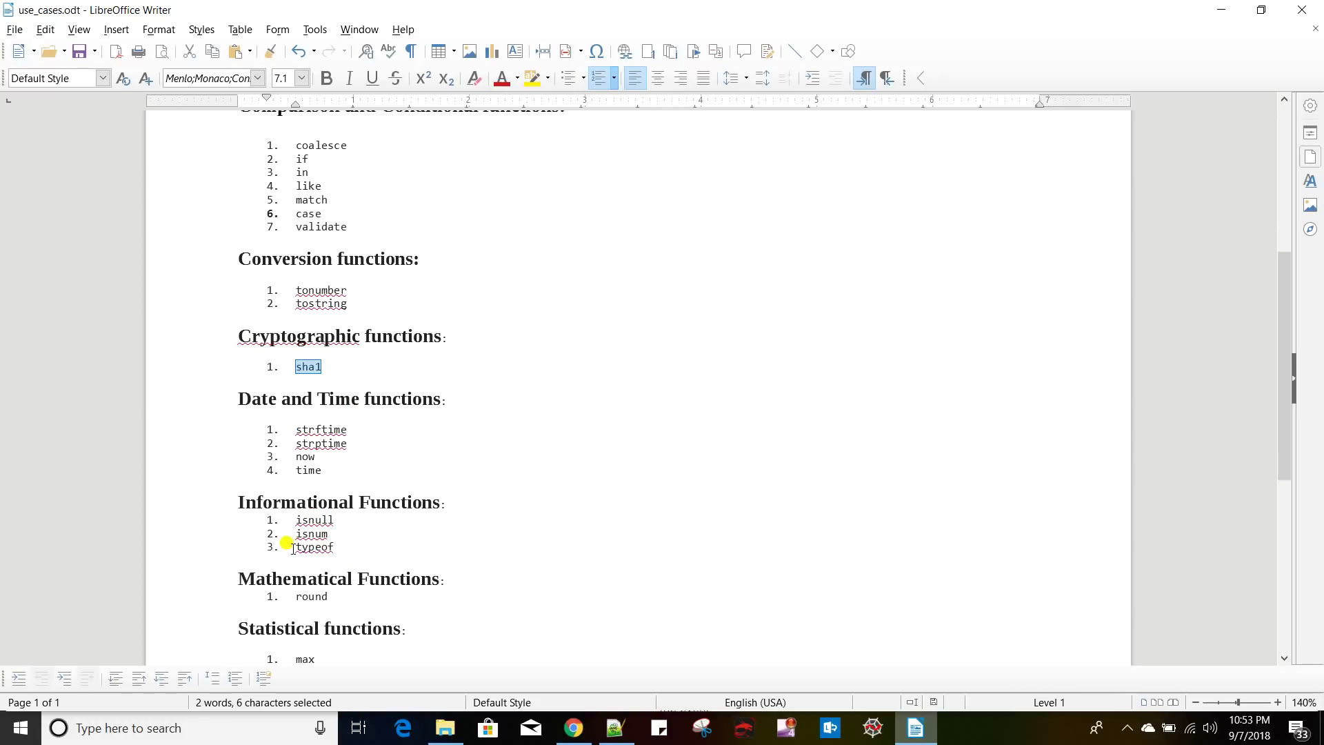
- Review the informational, mathematical, statistical and text function lists, ending at case in the comparison and conditional list
scroll(287, 545, down, 4)
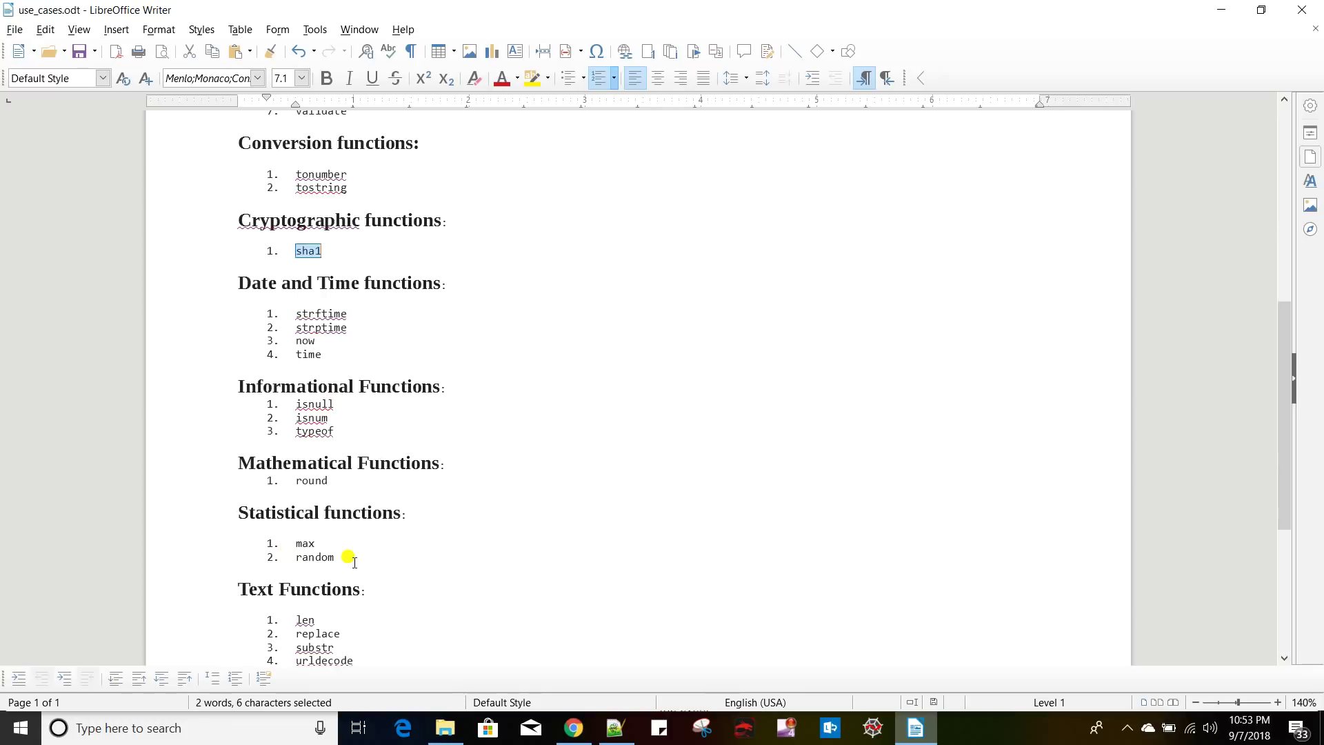
double_click(314, 402)
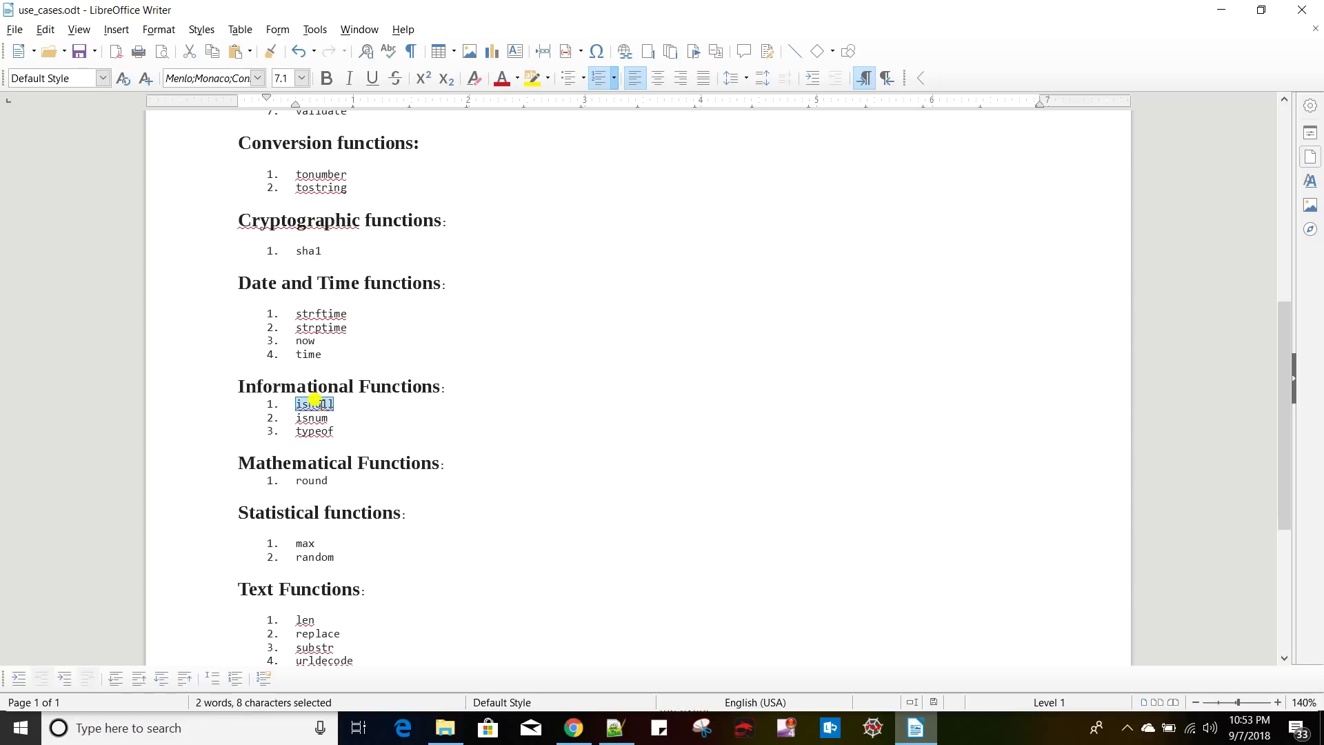
double_click(312, 481)
scroll(497, 526, down, 4)
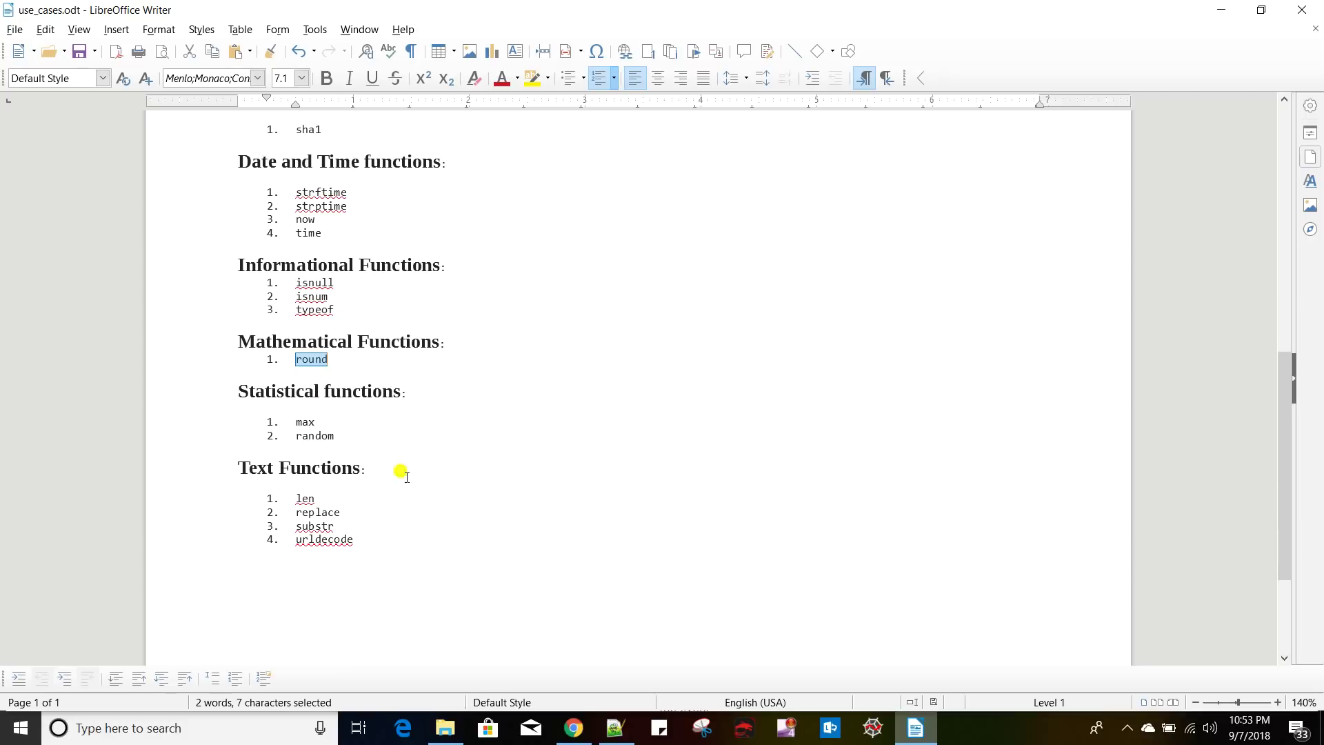
click(302, 423)
scroll(483, 569, up, 20)
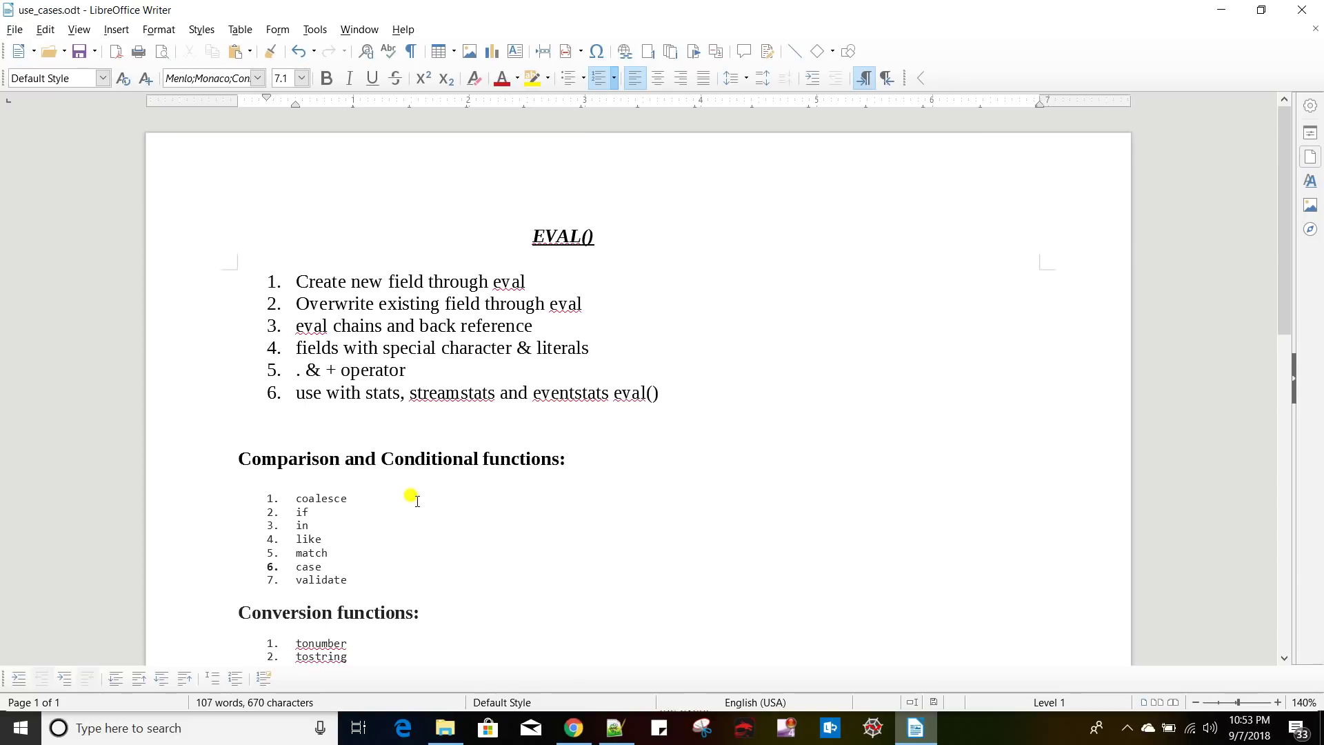
scroll(424, 489, down, 4)
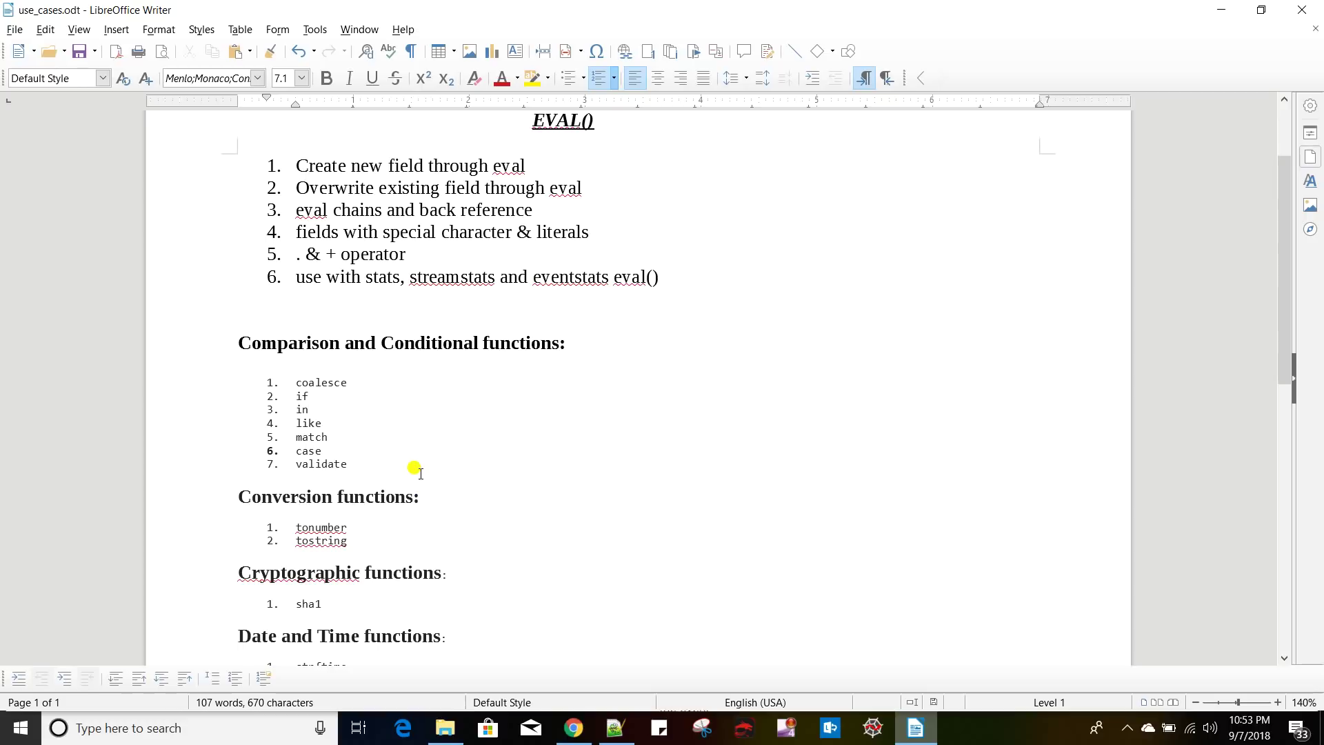
double_click(303, 451)
- Switch to the Splunk search and replace everything after new_field = with the opening of a case( function
key(alt+Tab)
click(97, 28)
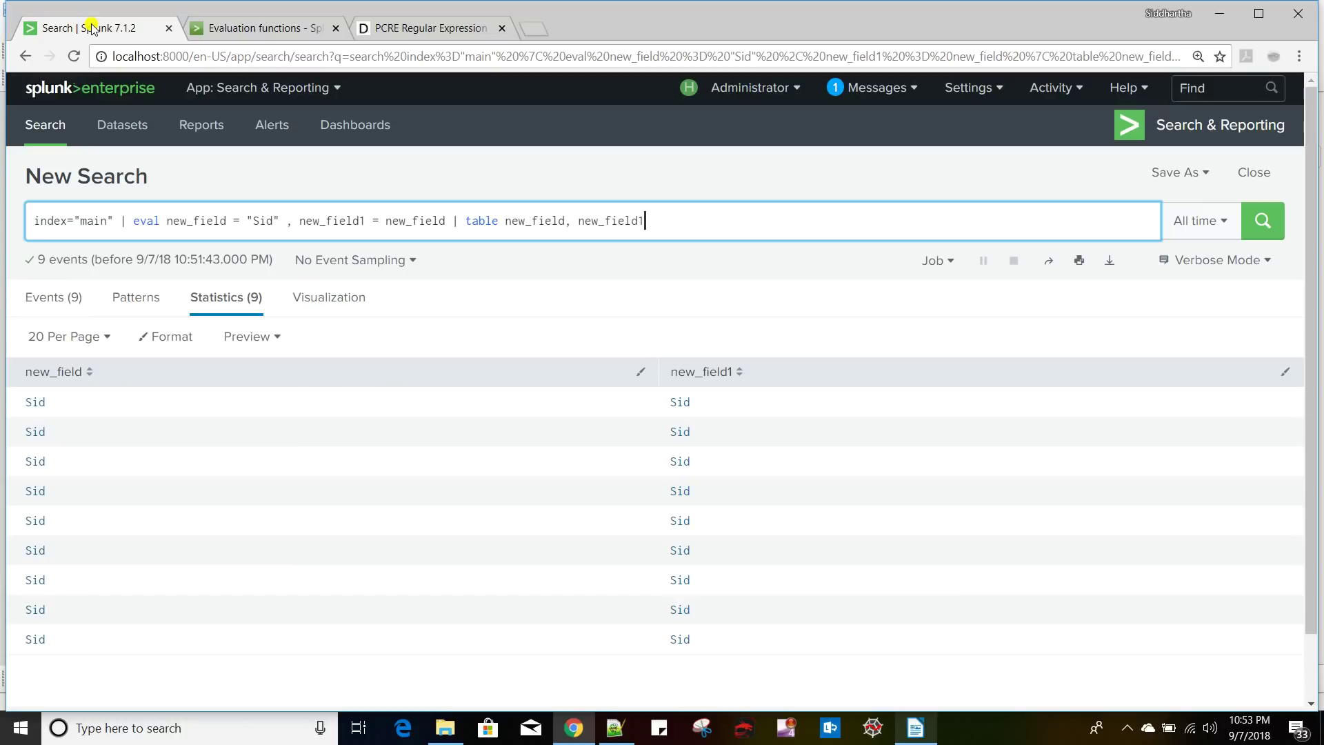
drag(220, 221, 705, 226)
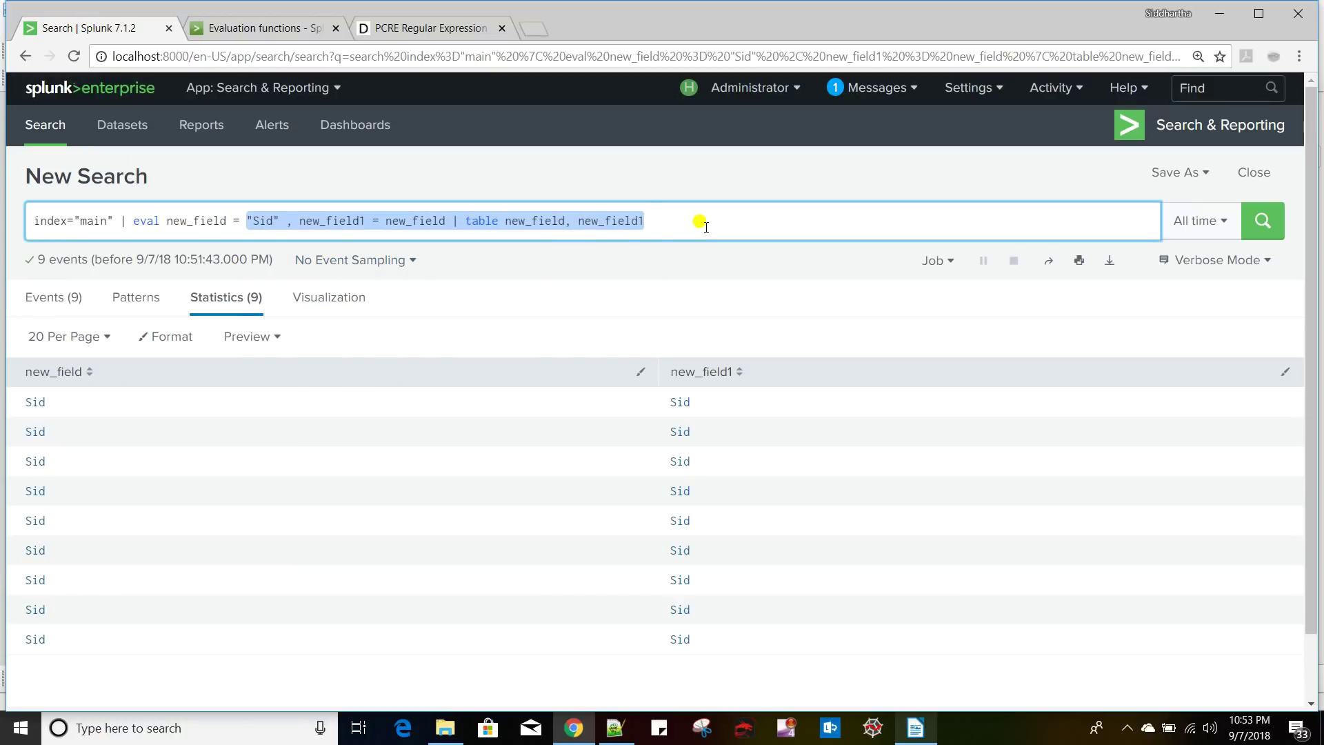
key(BackSpace)
text(case()
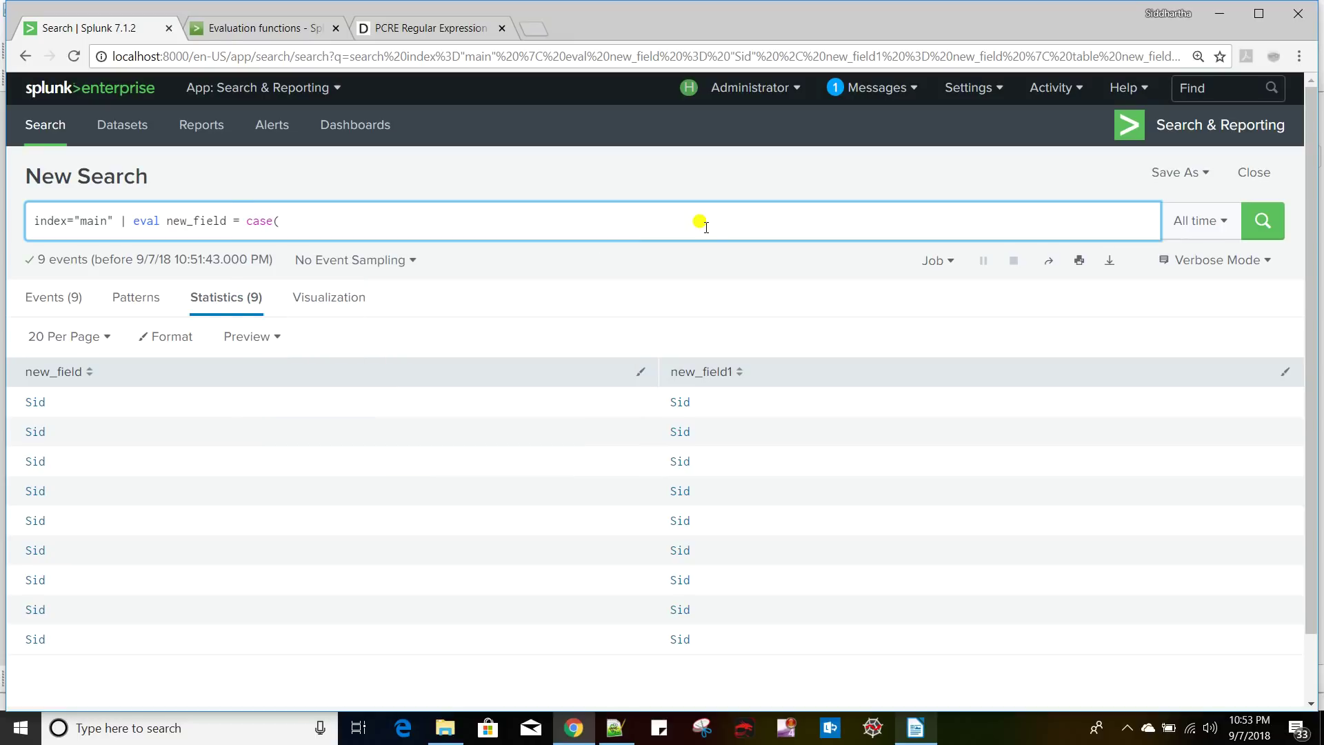
- Check the First_1 value in the first data row of data.csv in Notepad++, and return to the Splunk search
click(614, 729)
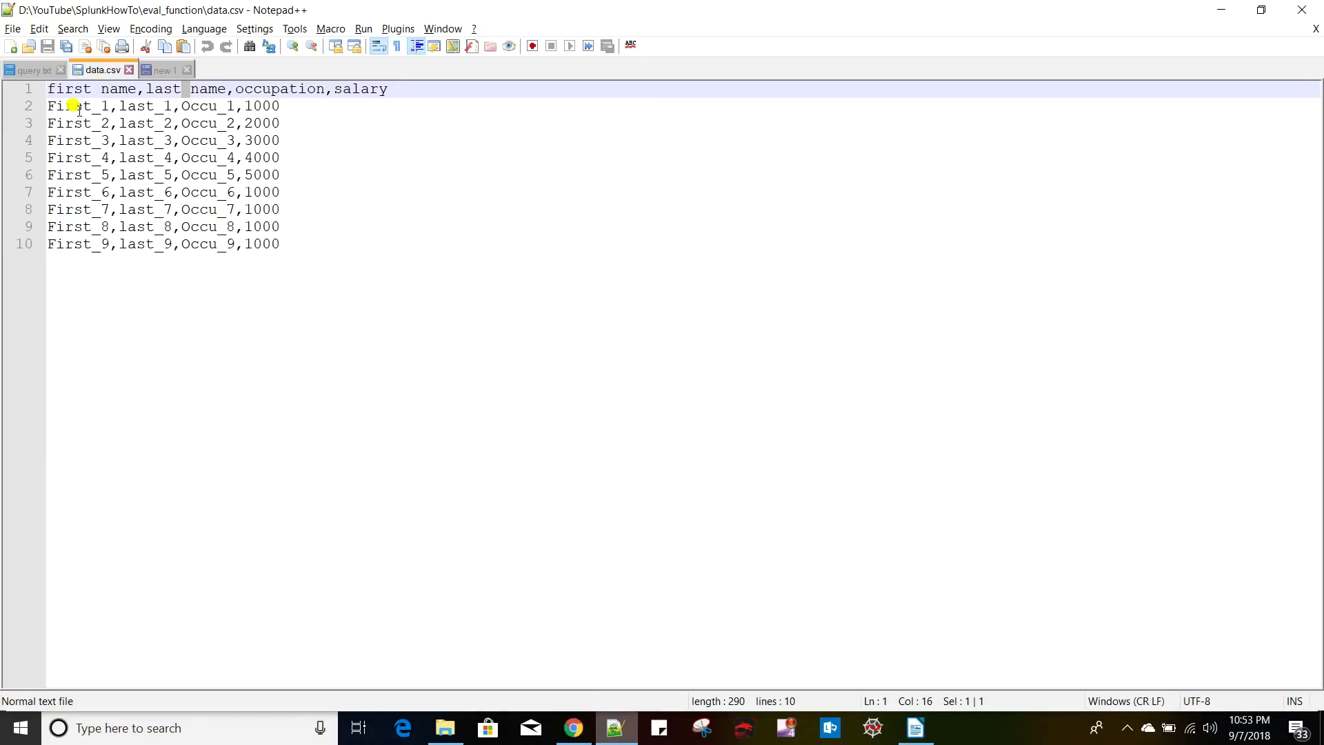
drag(109, 105, 42, 101)
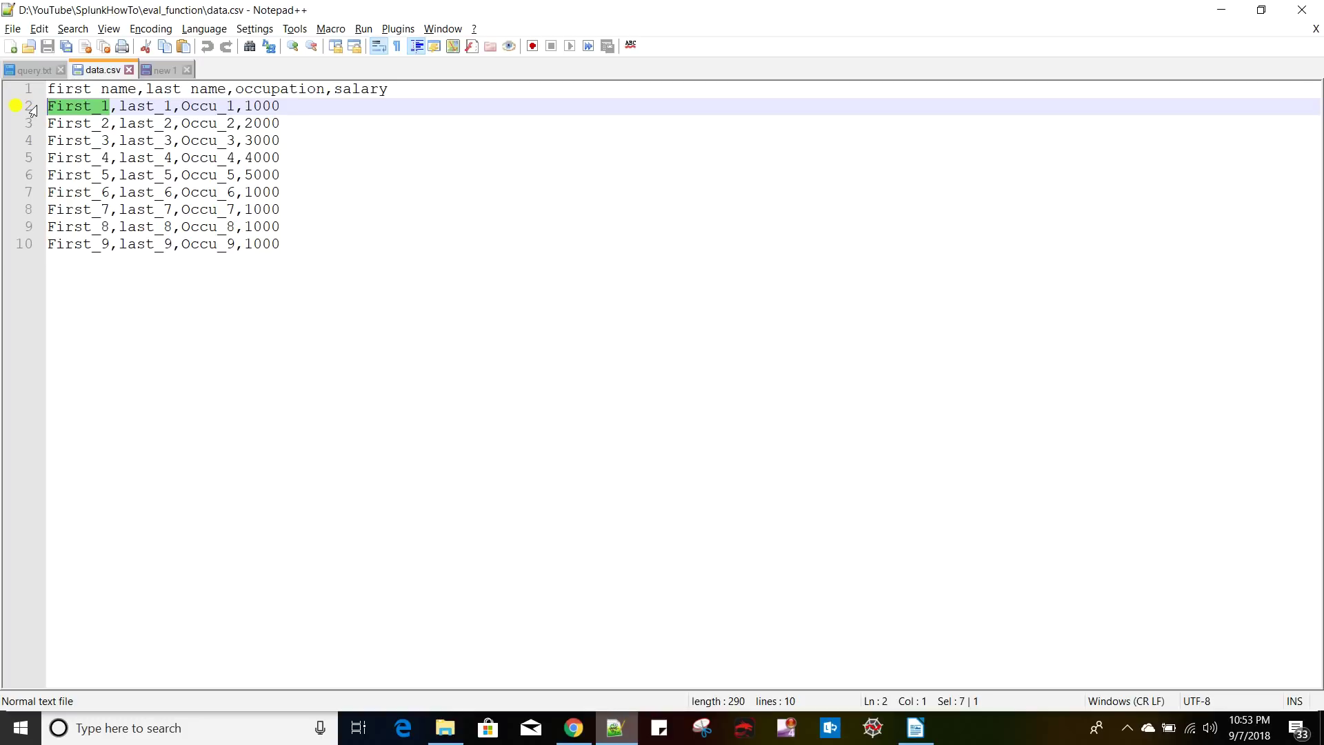
key(alt+Tab)
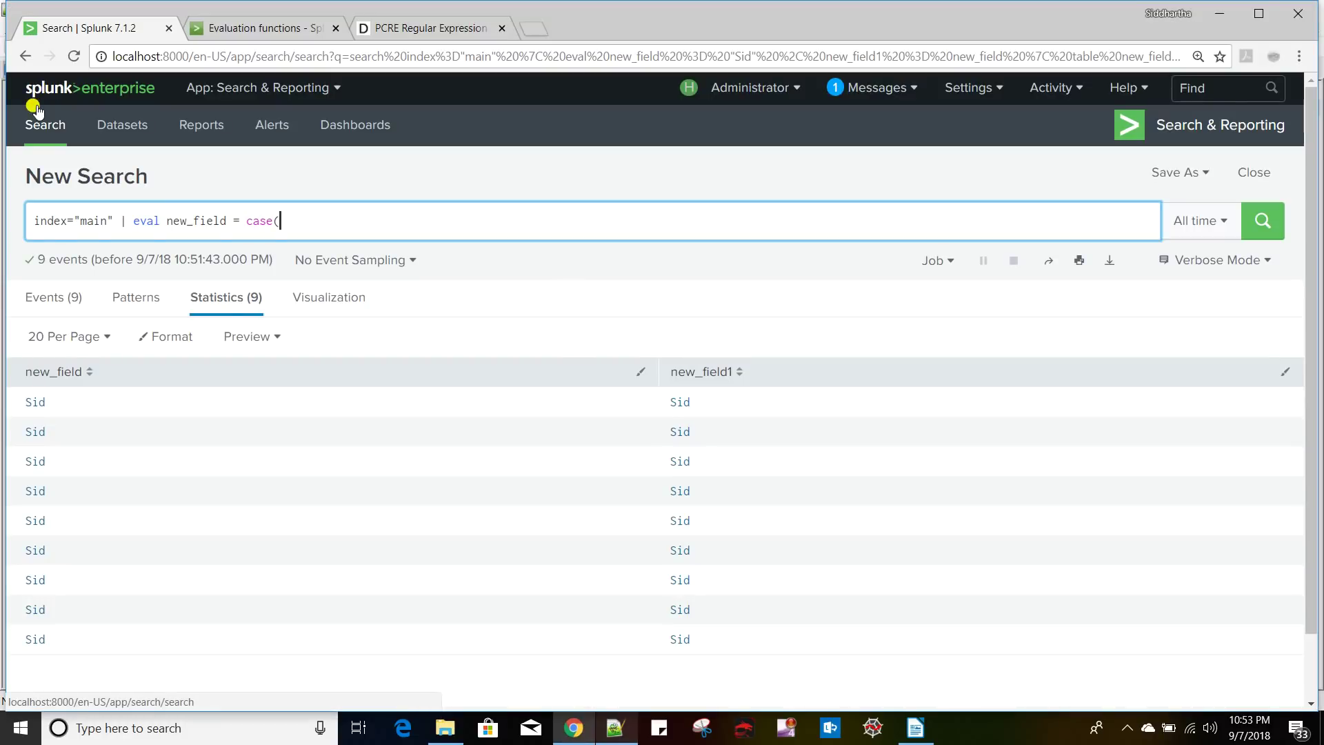
- Switch to Notepad++ and replace the contents of the new 1 file with "case (<condition>,success_value,"
click(625, 735)
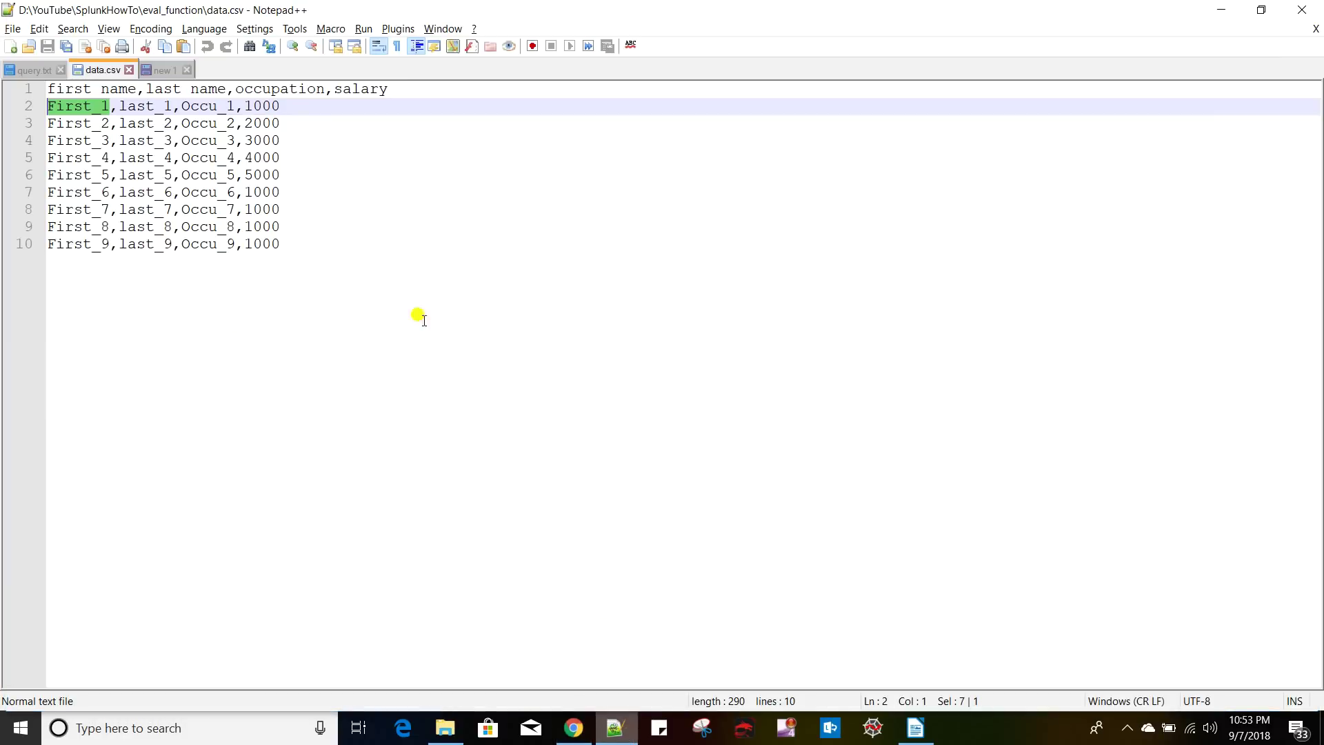
click(165, 70)
key(ctrl+a)
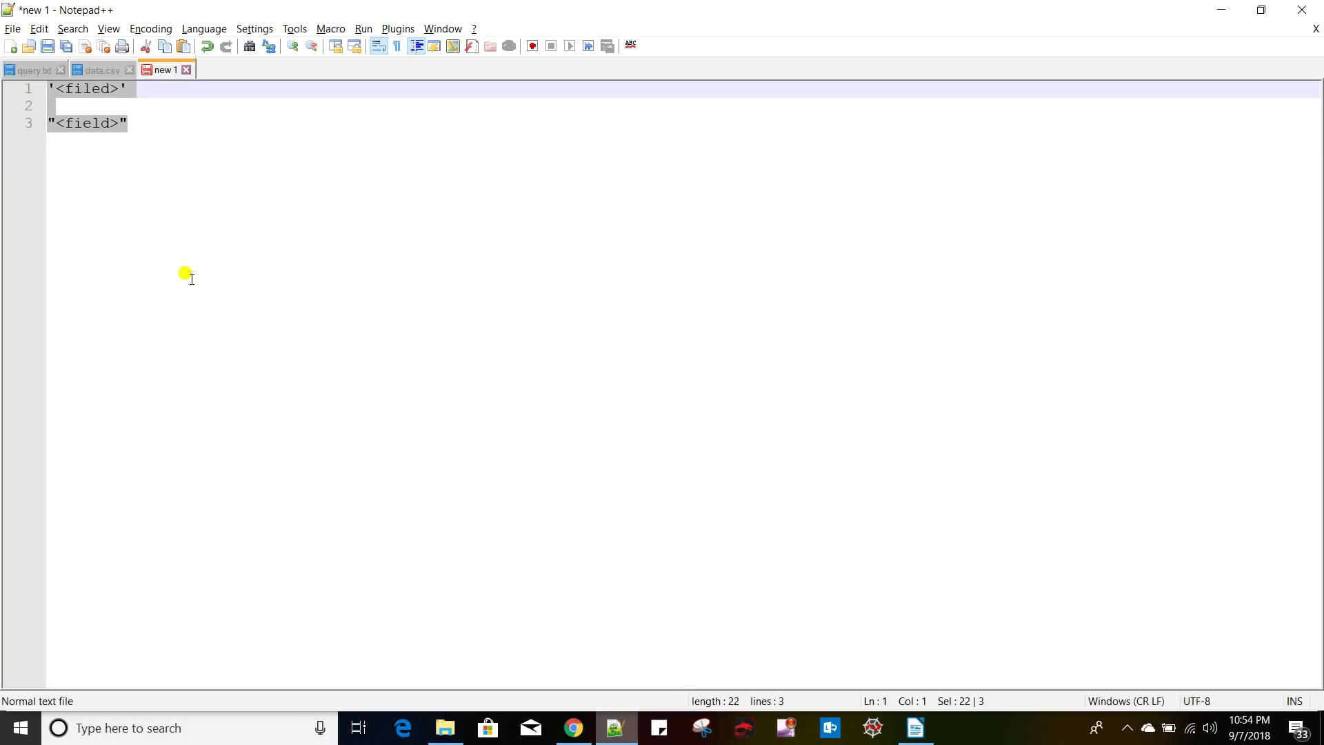
text(case ()
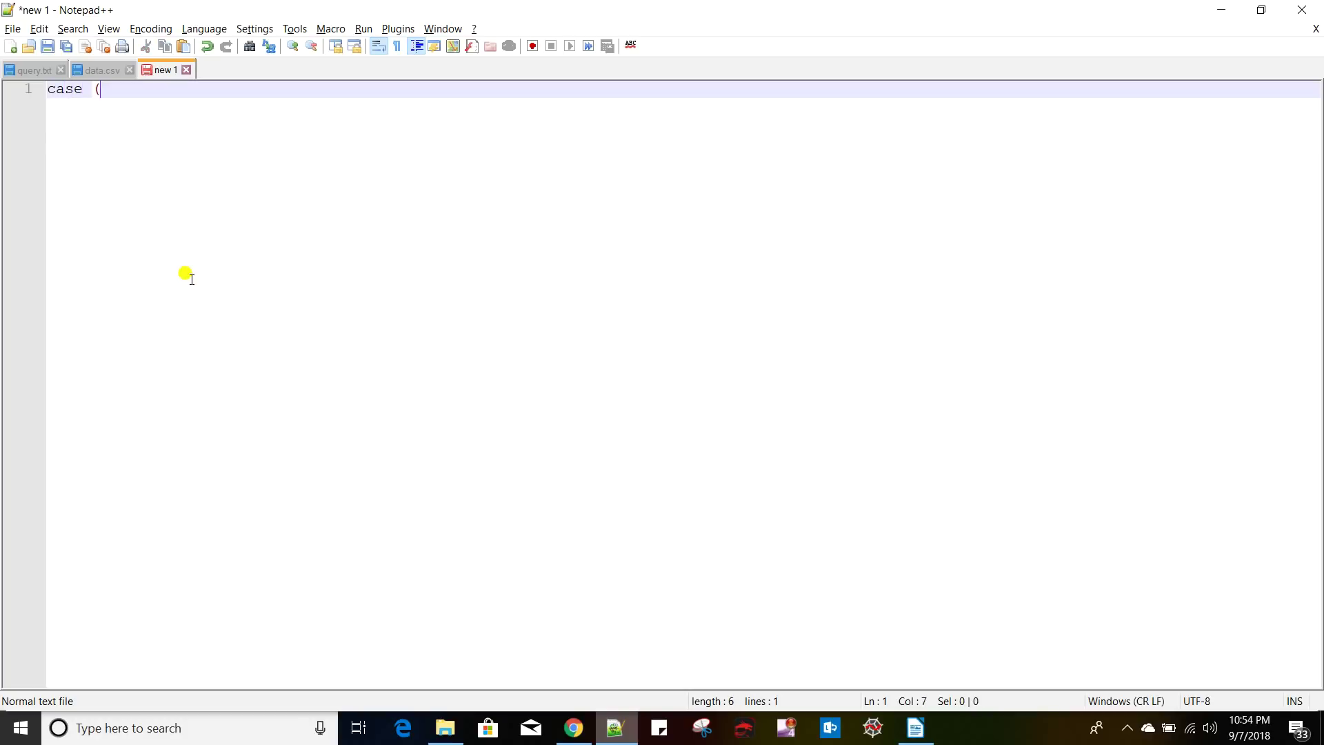
text(<con)
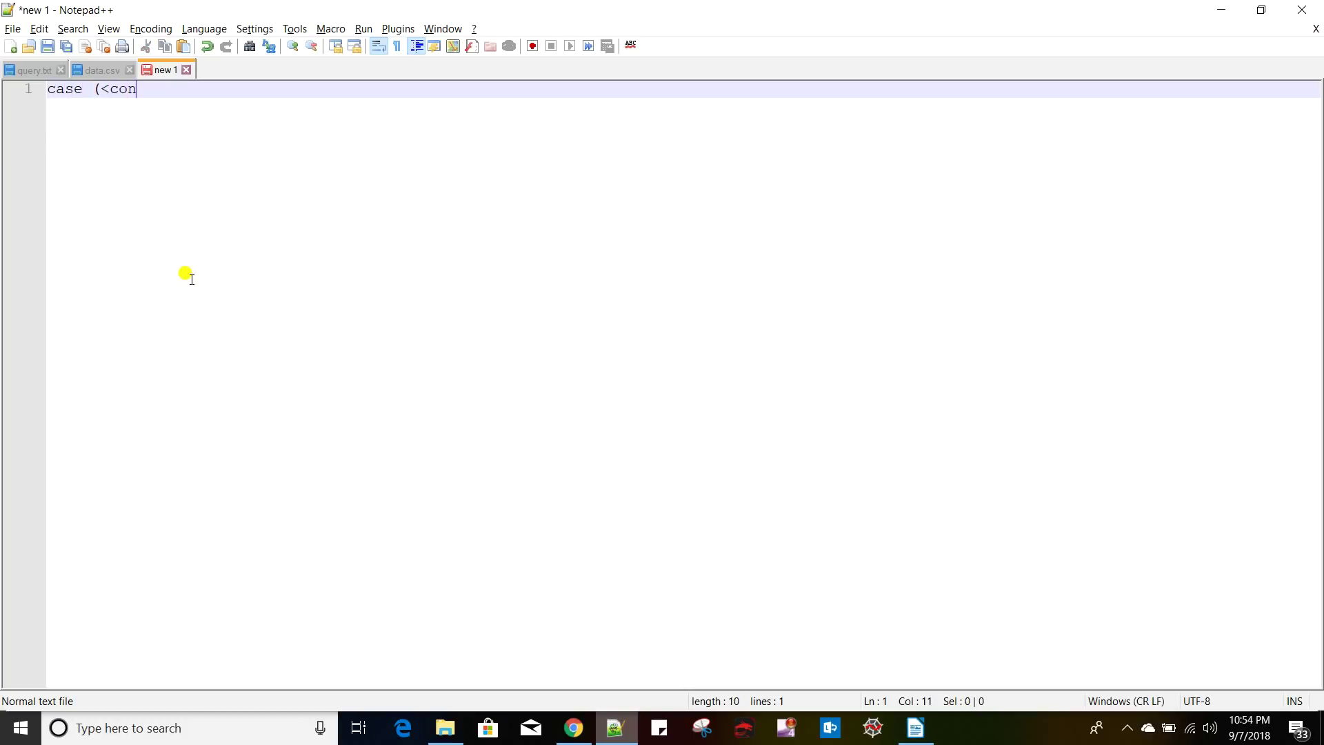
text(fition>,success_value,)
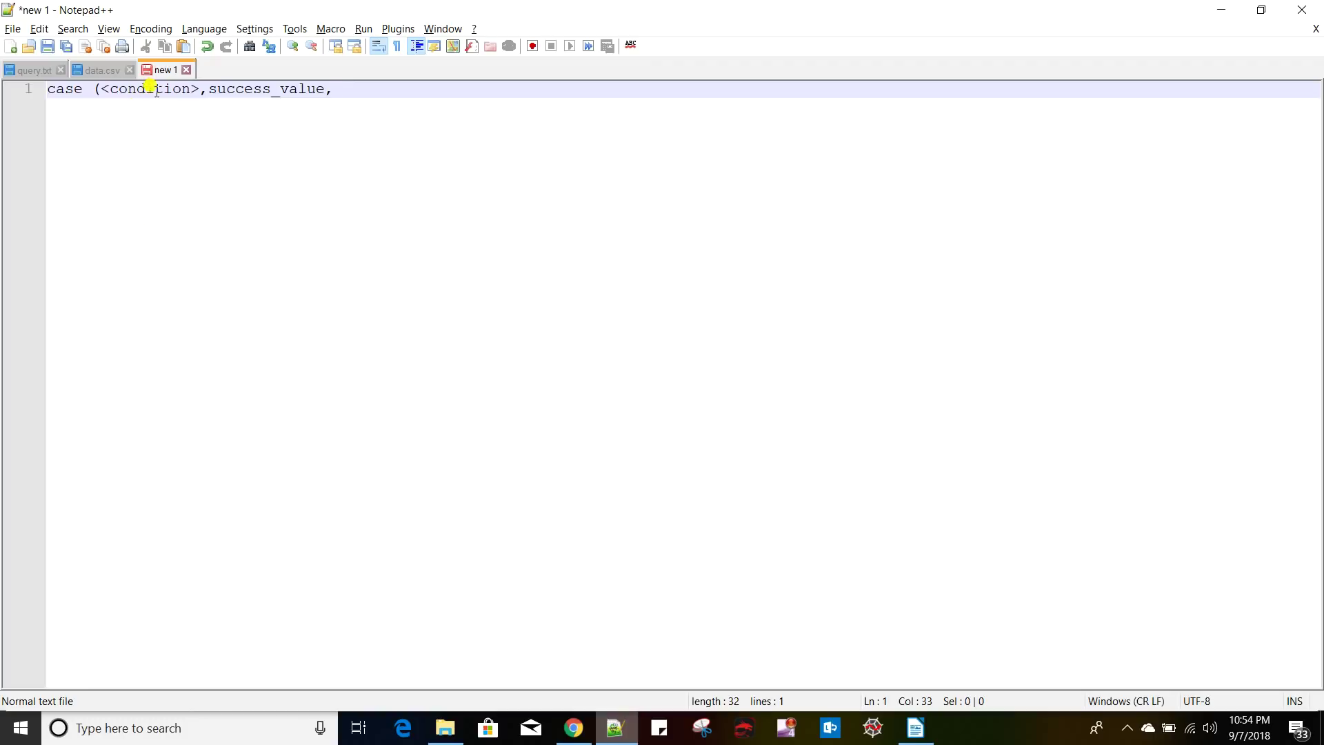
- Number the existing placeholders as <condition1> and success_value1, and add <condition2> as the next argument of the case syntax
click(191, 89)
text(1)
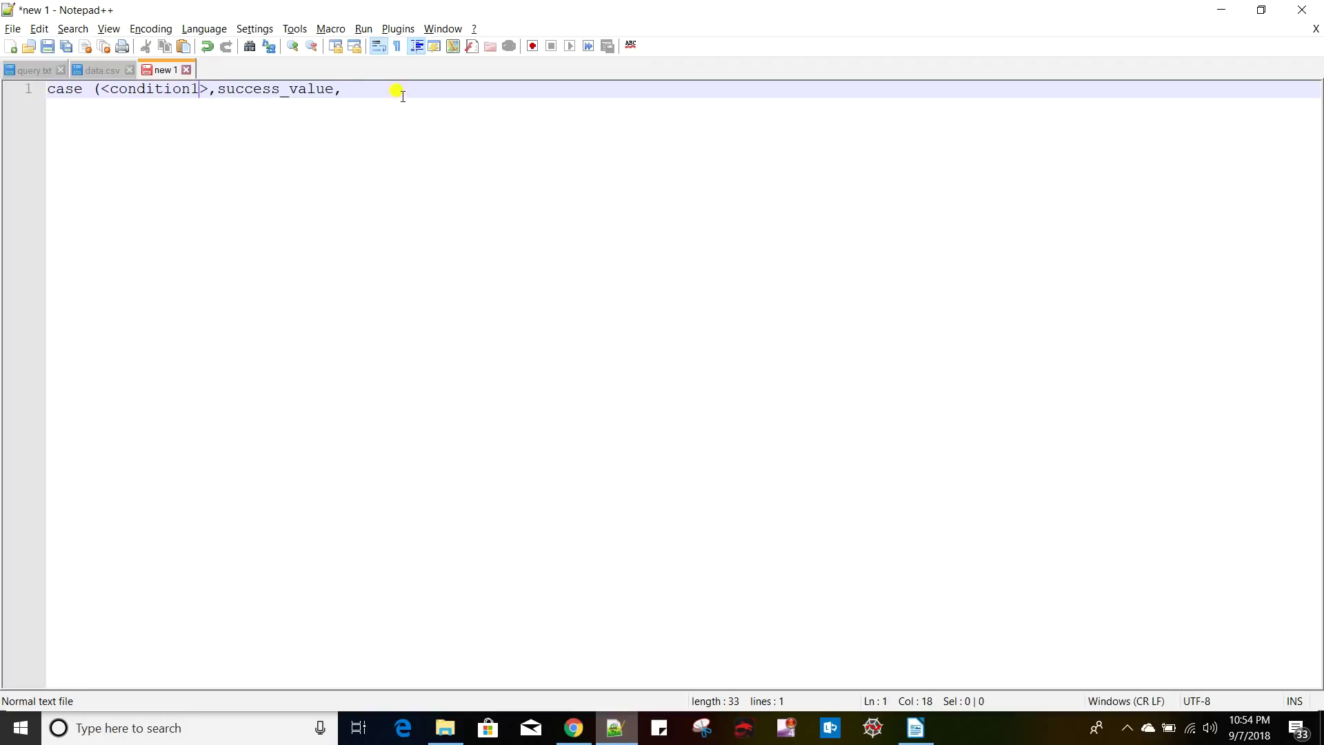
click(376, 88)
text(<condition)
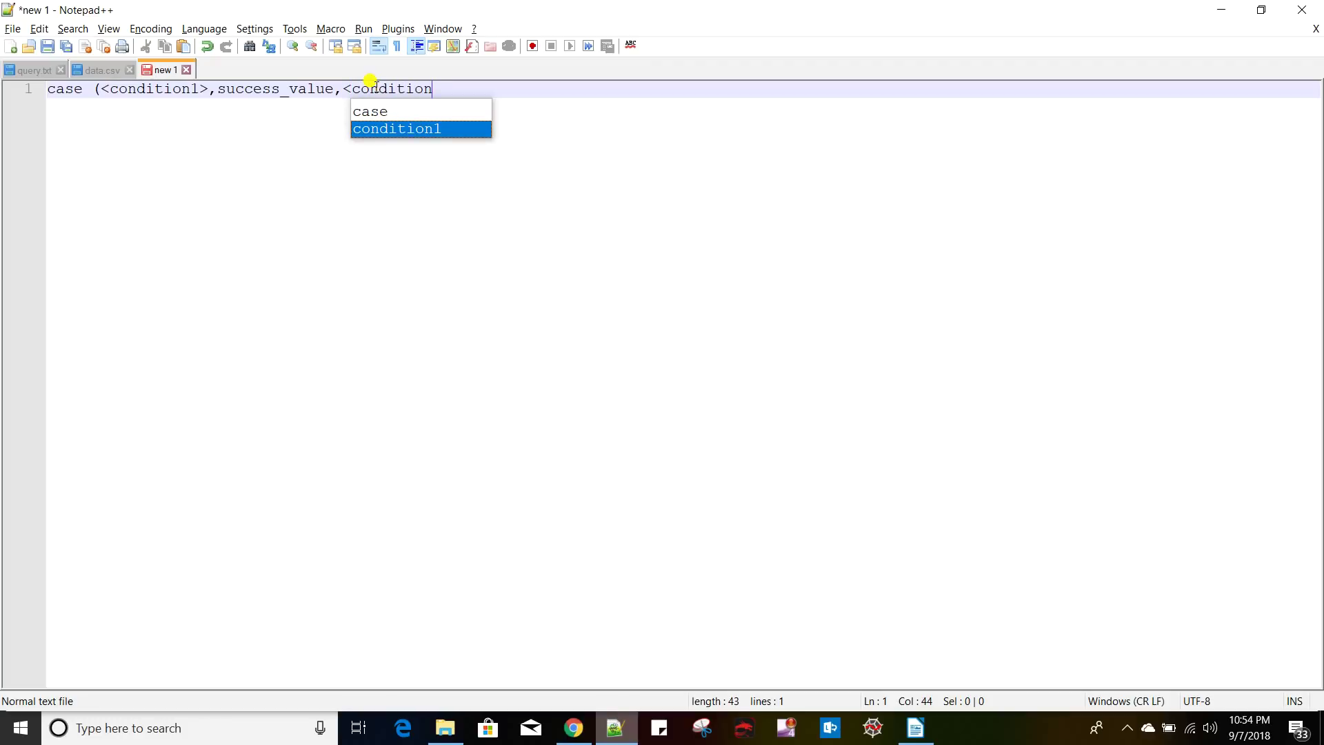
text(2>,)
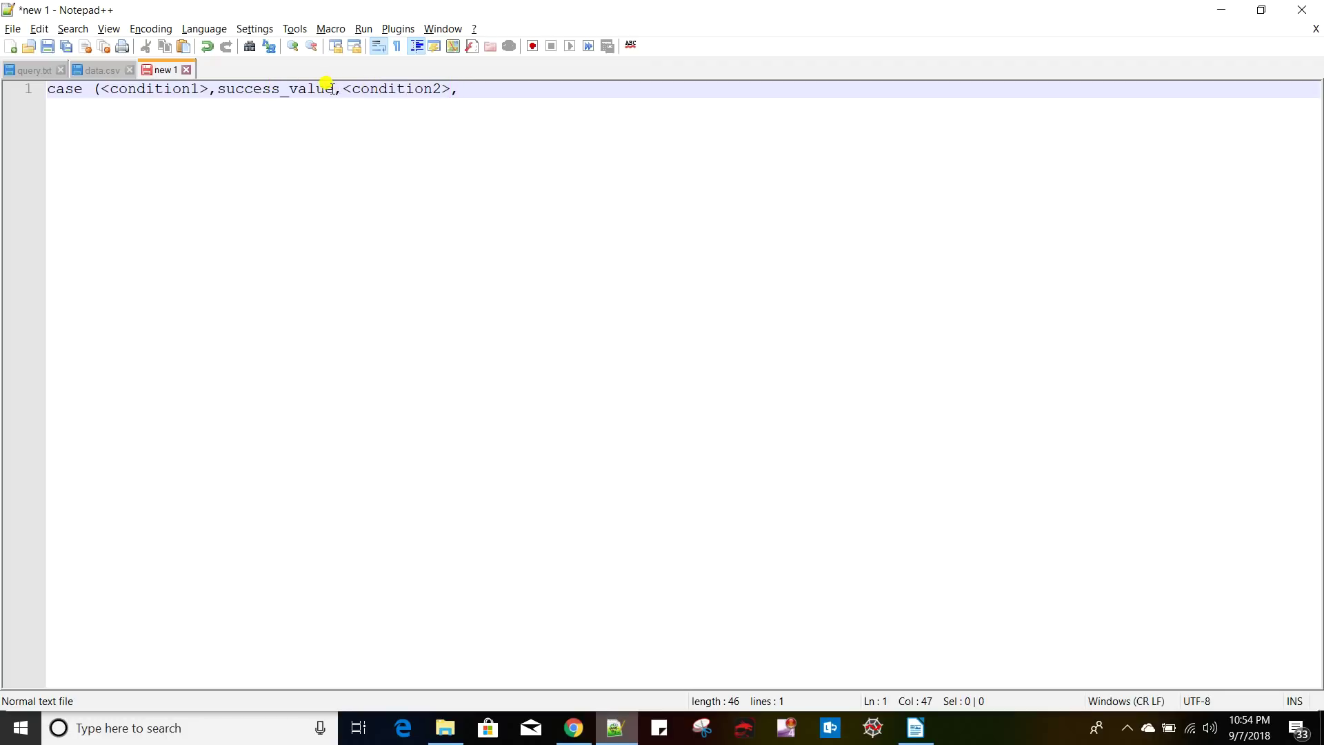
text(1)
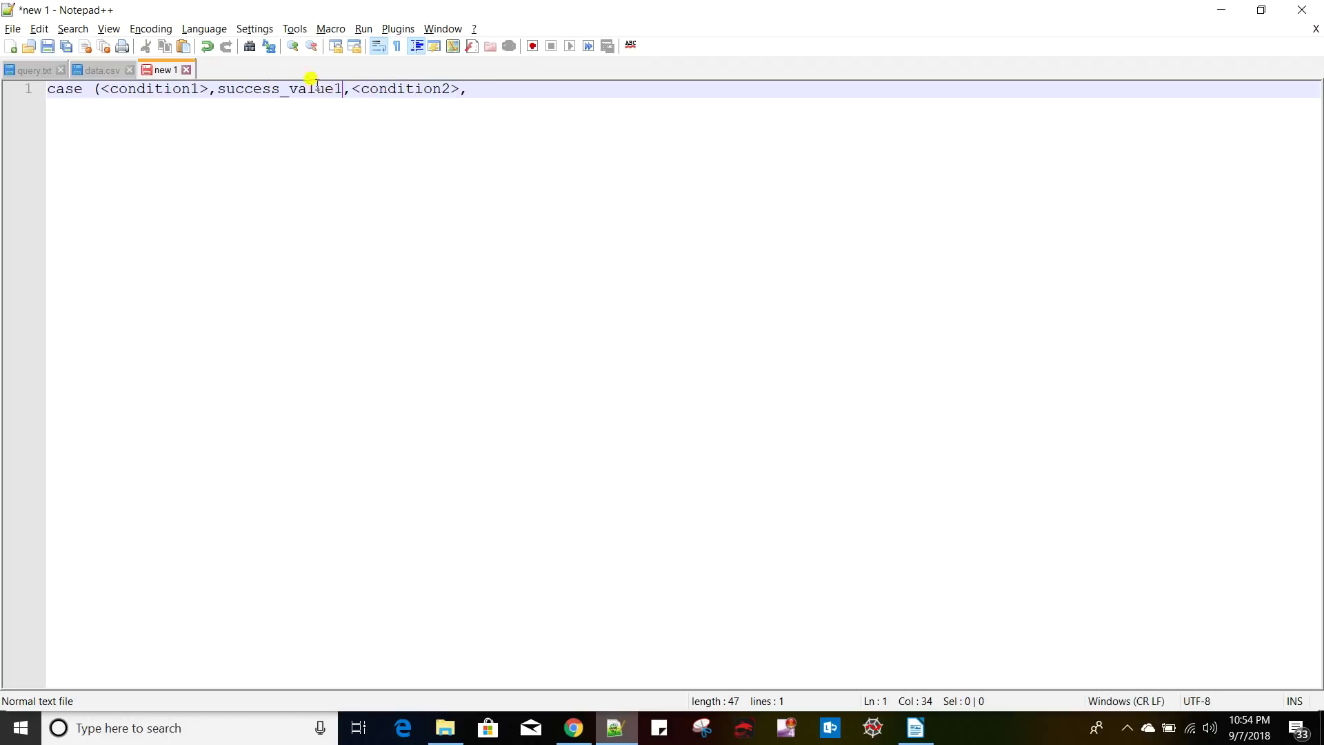
- Copy success_value1 to the end of the case syntax, renumber the copy as success_value2 and close the parenthesis
double_click(290, 86)
key(ctrl+c)
click(507, 88)
key(ctrl+v)
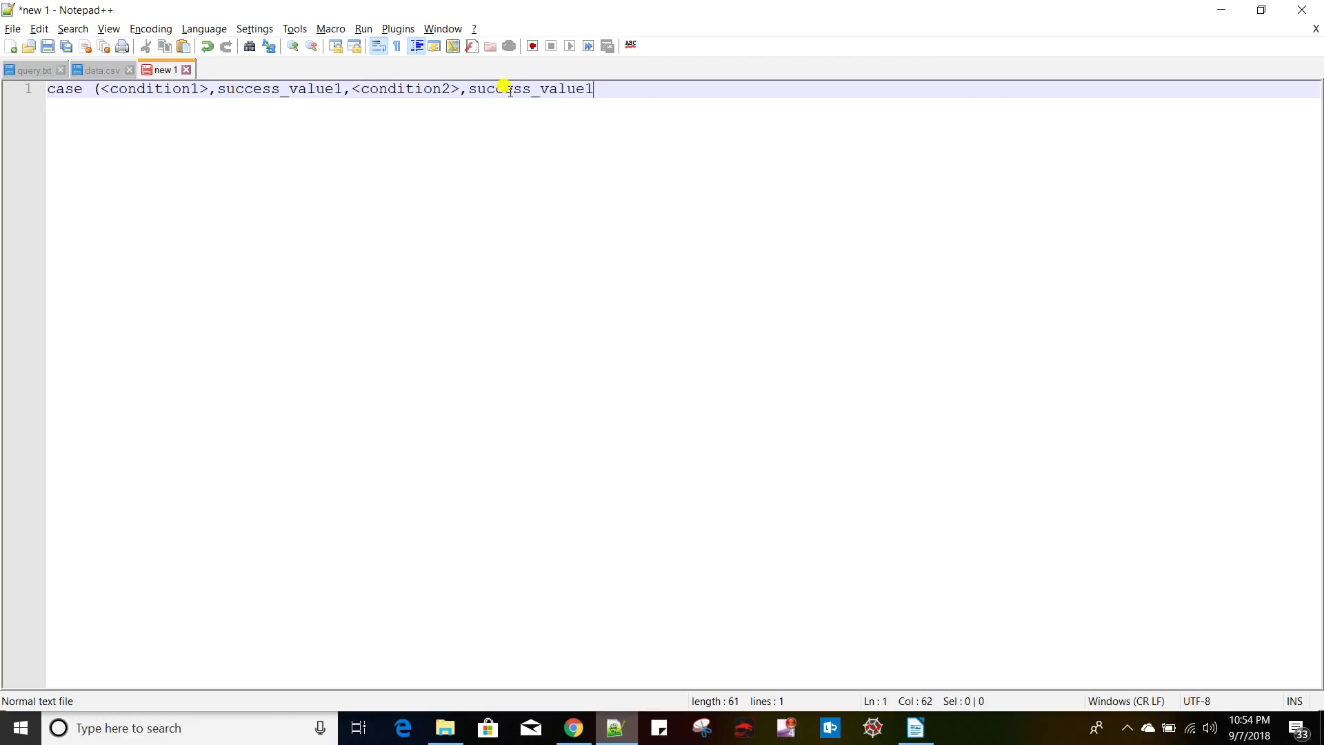
key(BackSpace)
text(2))
key(alt+Tab)
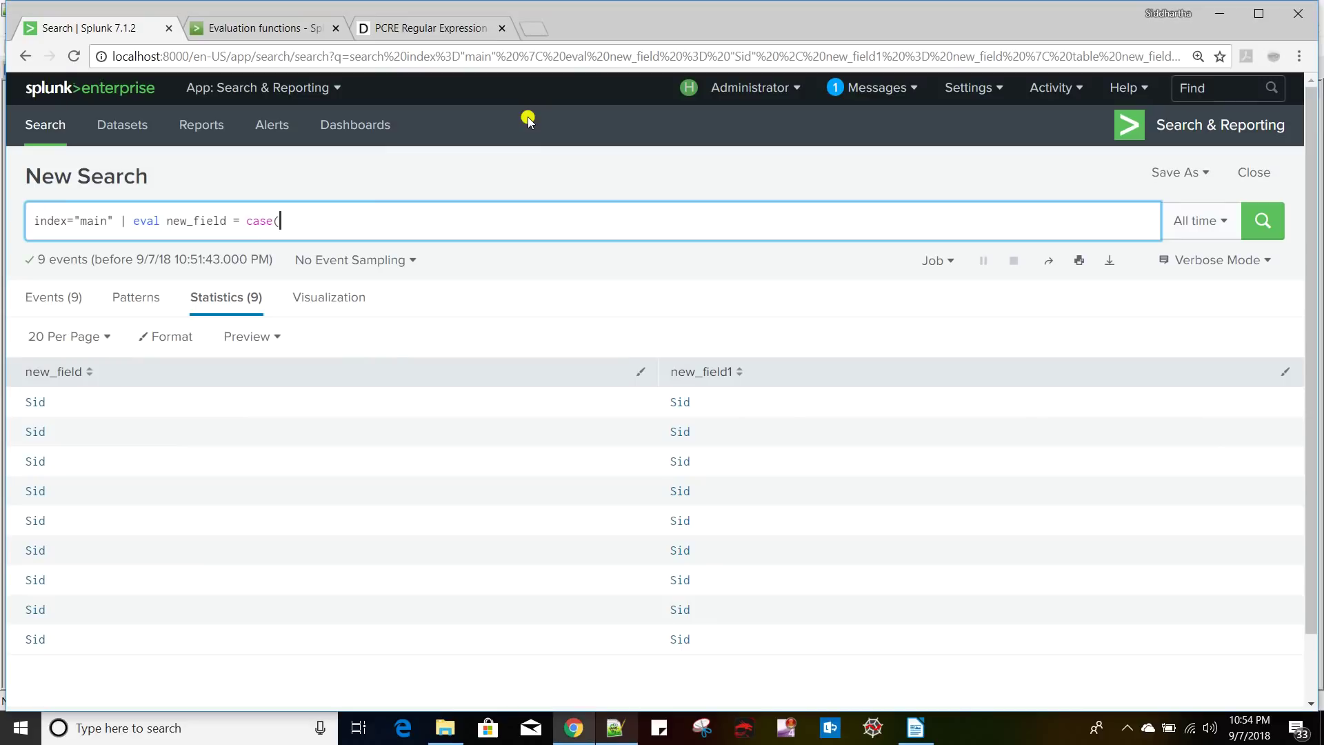
key(alt+Tab)
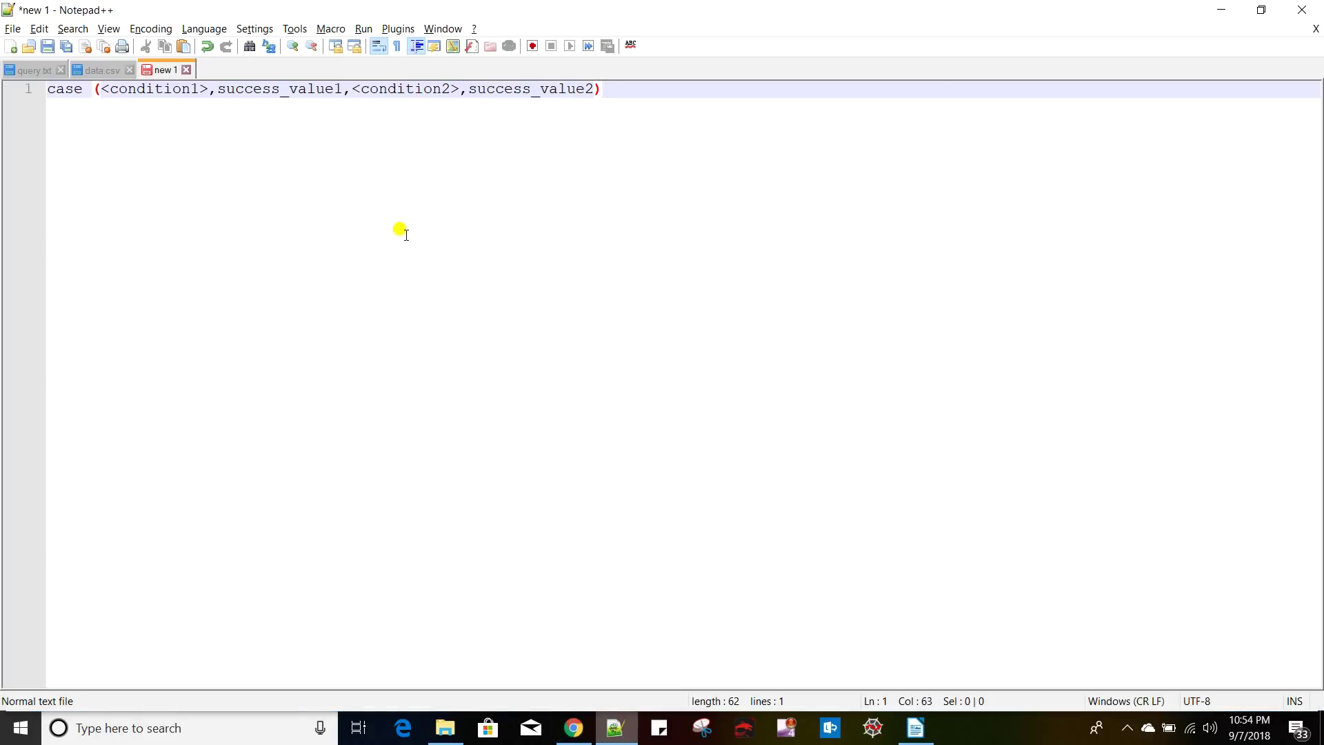
- Switch to the Splunk search and start the case condition with the single-quoted field 'first name' and an equals sign
key(alt+Tab)
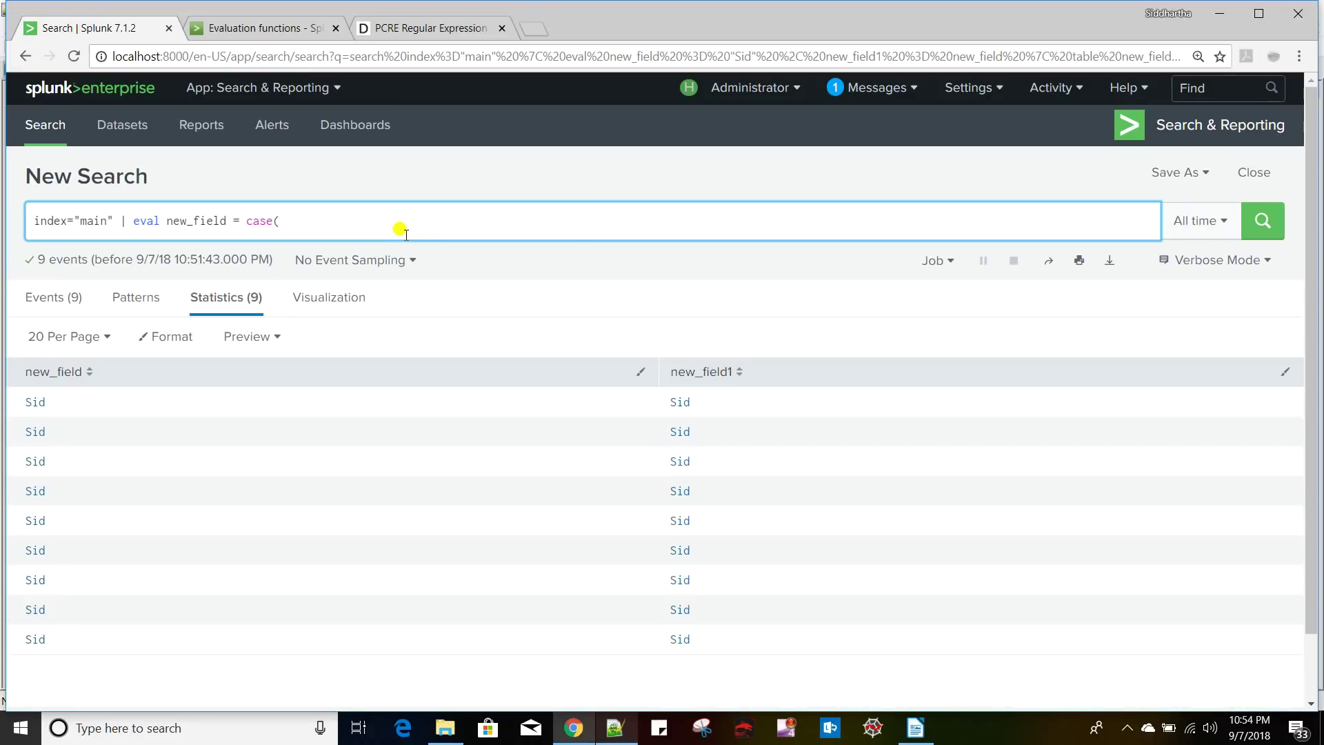
text(''first name)
key(Right)
- Copy First_1 from data.csv in Notepad++ and enter it in double quotes as the comparison value of the case condition
click(616, 728)
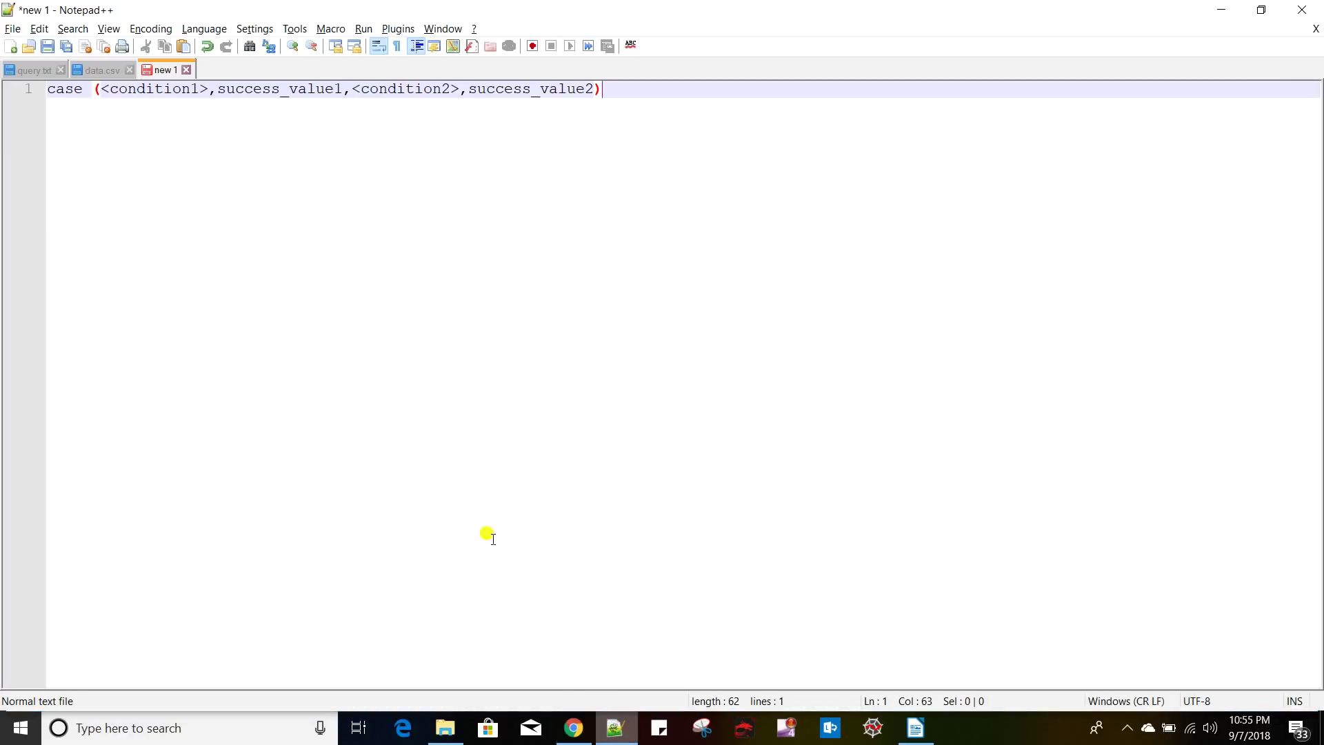
click(96, 69)
double_click(78, 105)
key(alt+Tab)
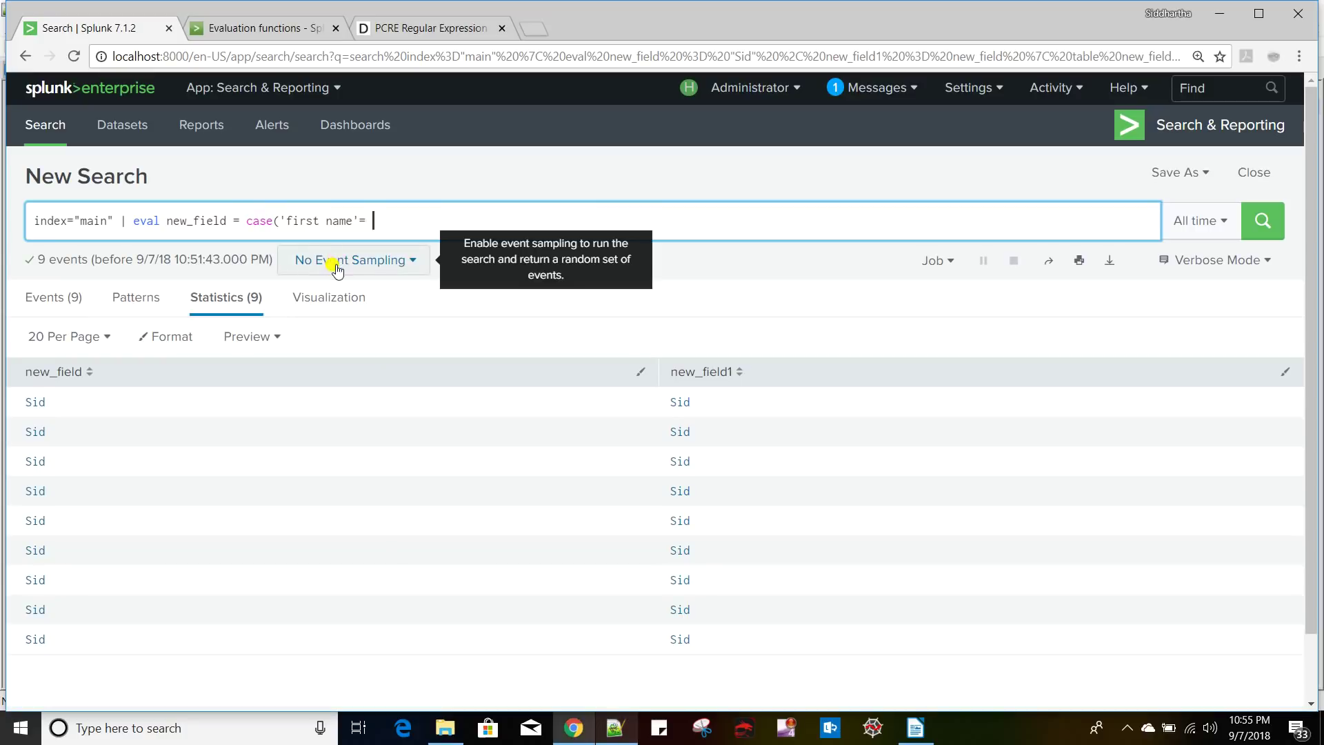
text(")
key(ctrl+v)
text(",)
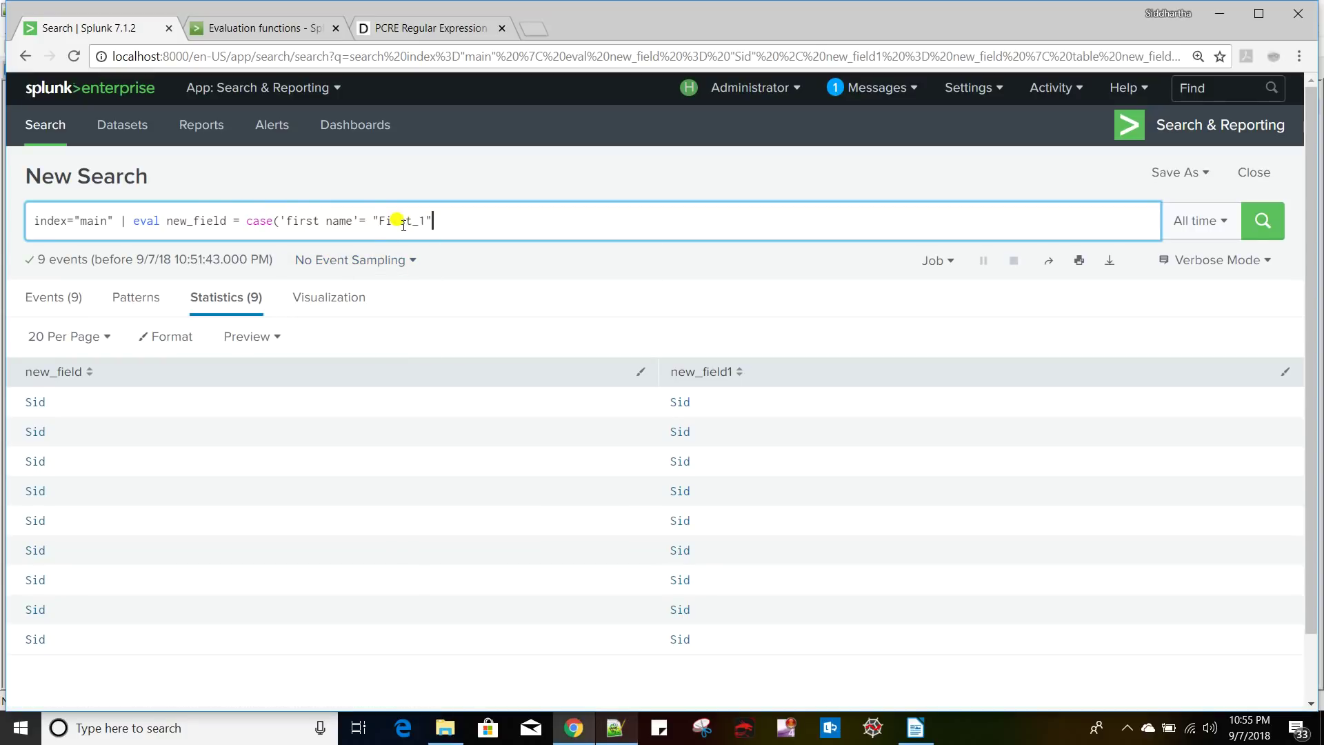
- Set "First_100" as the case function's success value, close the parenthesis and run the search
text(")
key(ctrl+v)
text(00"))
double_click(177, 220)
click(557, 223)
key(Return)
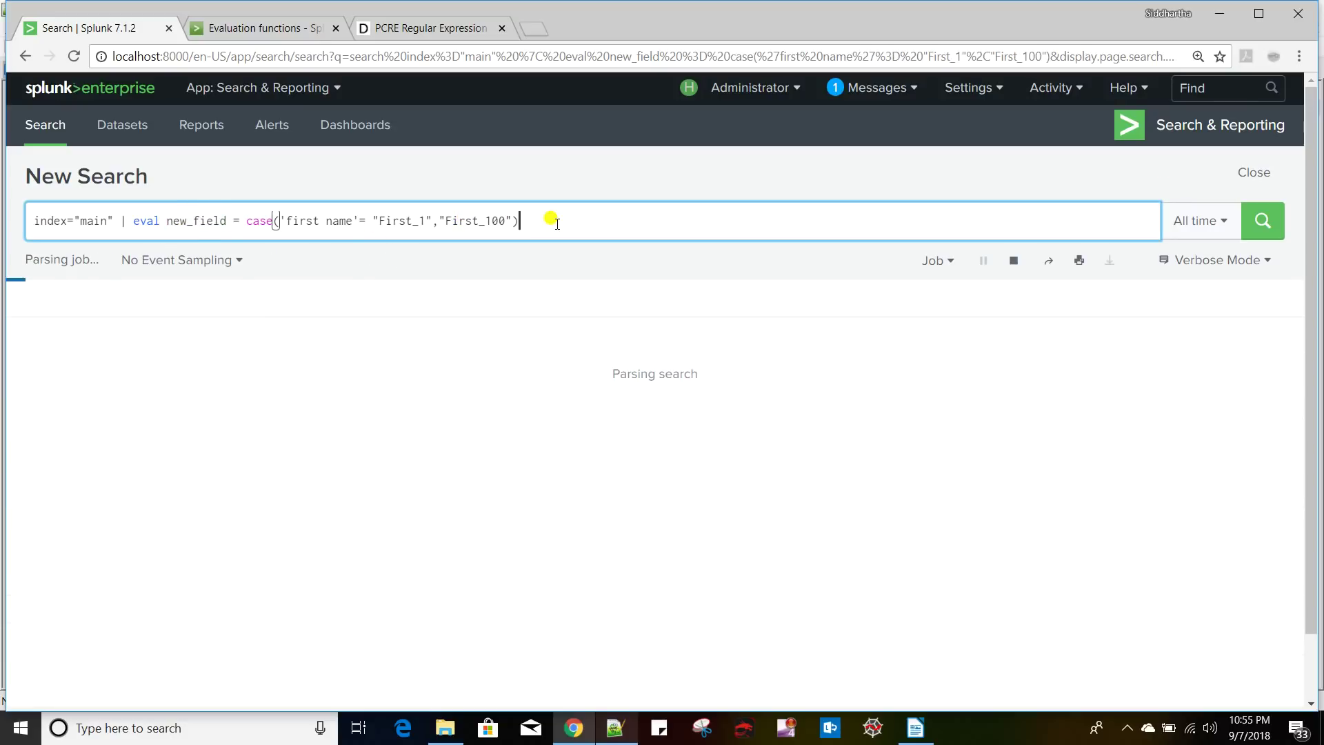
- Append a table command listing "first name", "last name", occupation, salary and new_field to the search
text(| table)
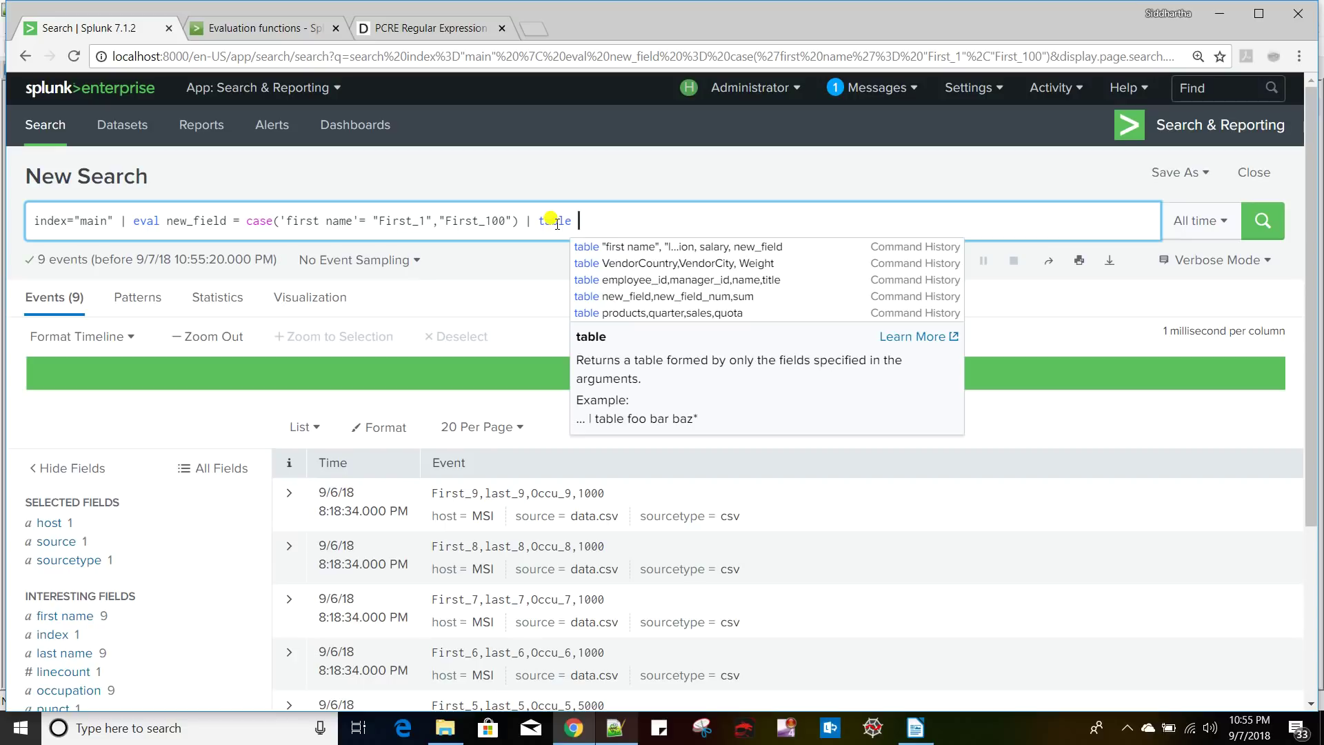
key(Down)
key(BackSpace)
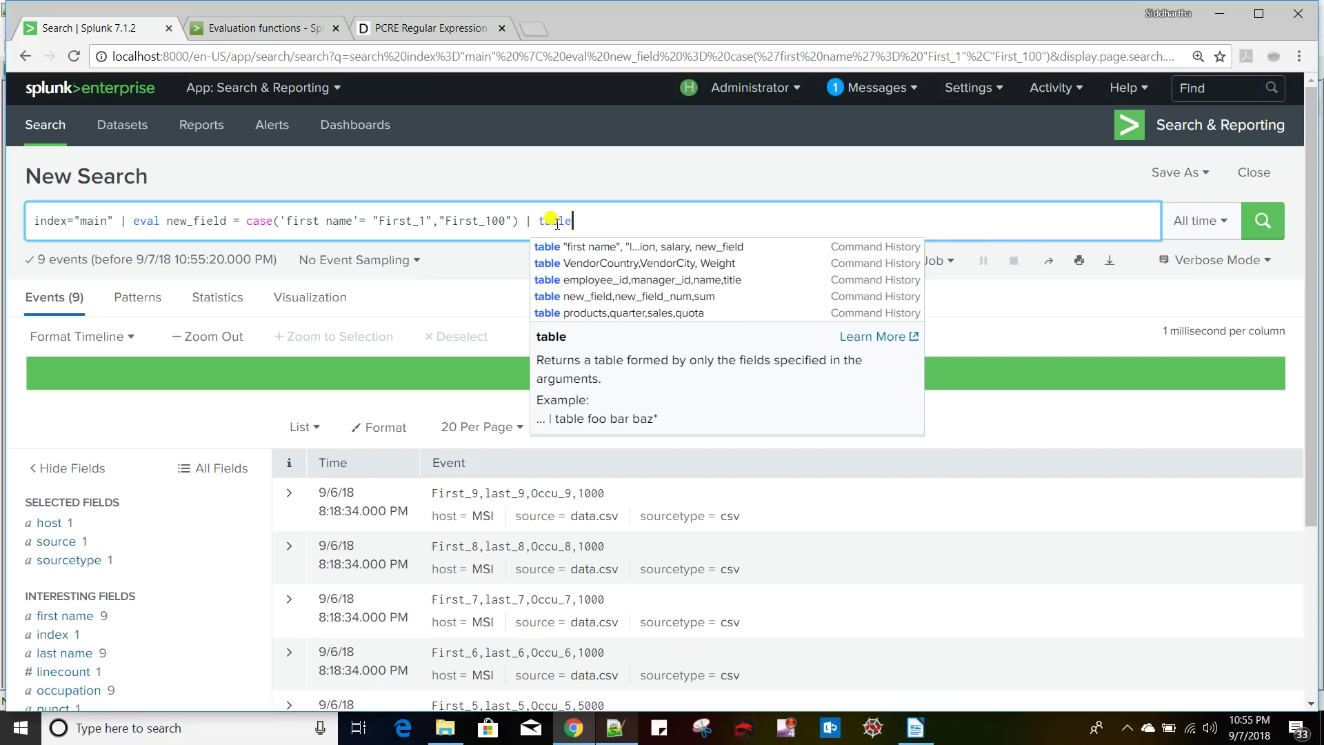
key(Down)
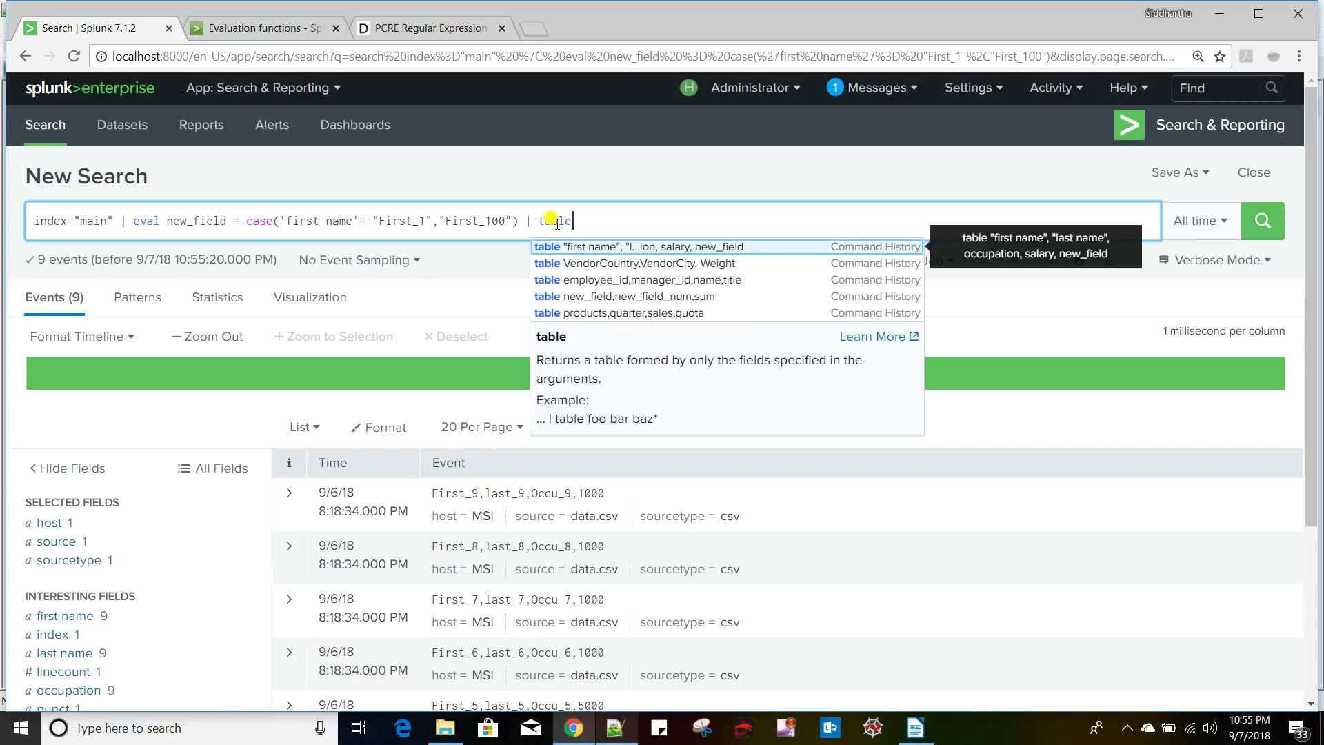
key(Return)
- Remove occupation and salary from the table's field list, keep the fields comma-separated and run the search
drag(889, 221, 753, 224)
key(BackSpace)
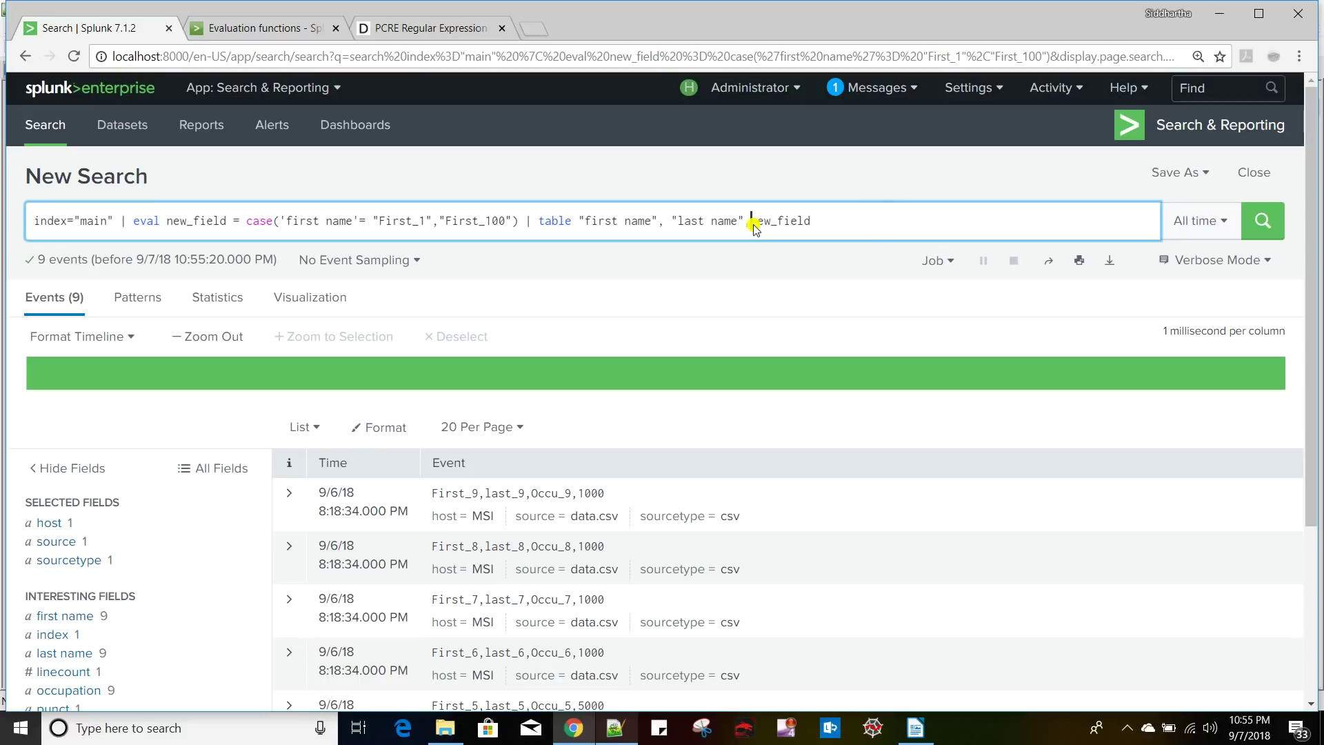
key(BackSpace)
text(,)
key(Return)
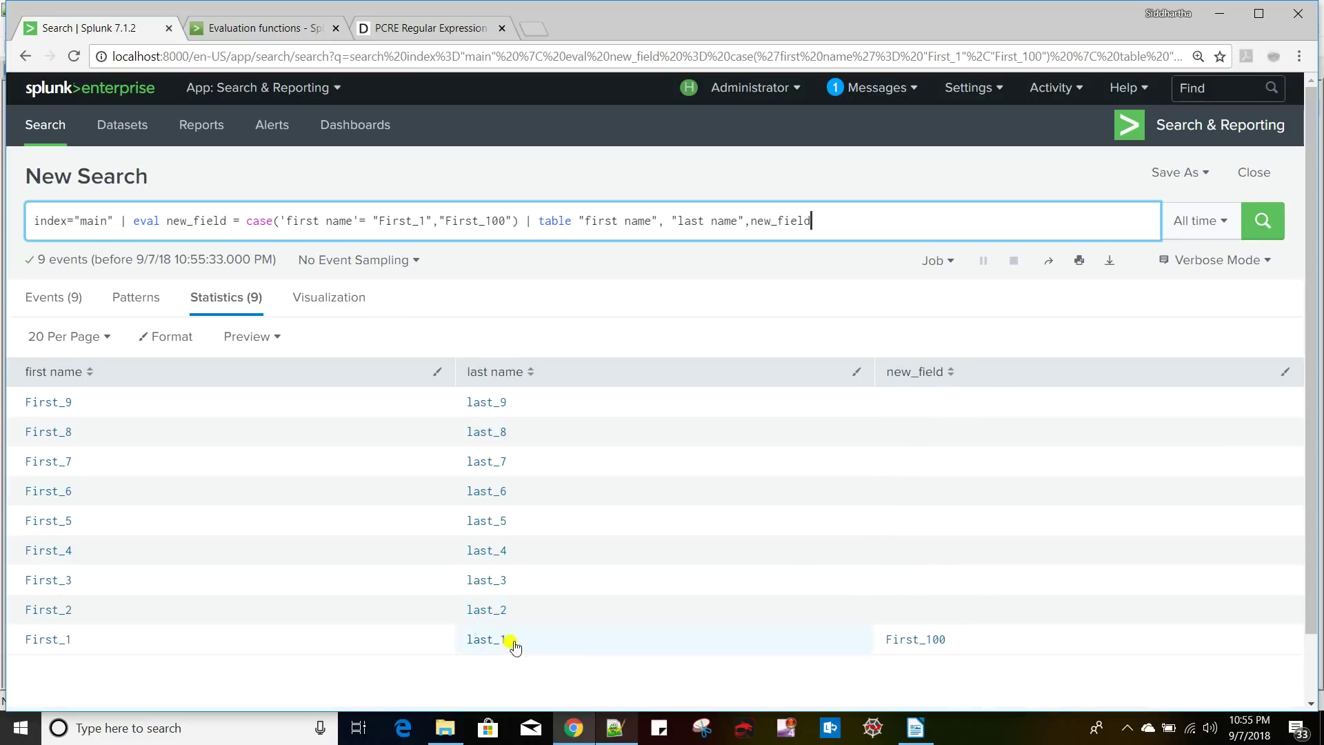
- Duplicate the 'first name'= "First_1","First_100" pair as a second, comma-separated pair at the end of the case function
click(281, 220)
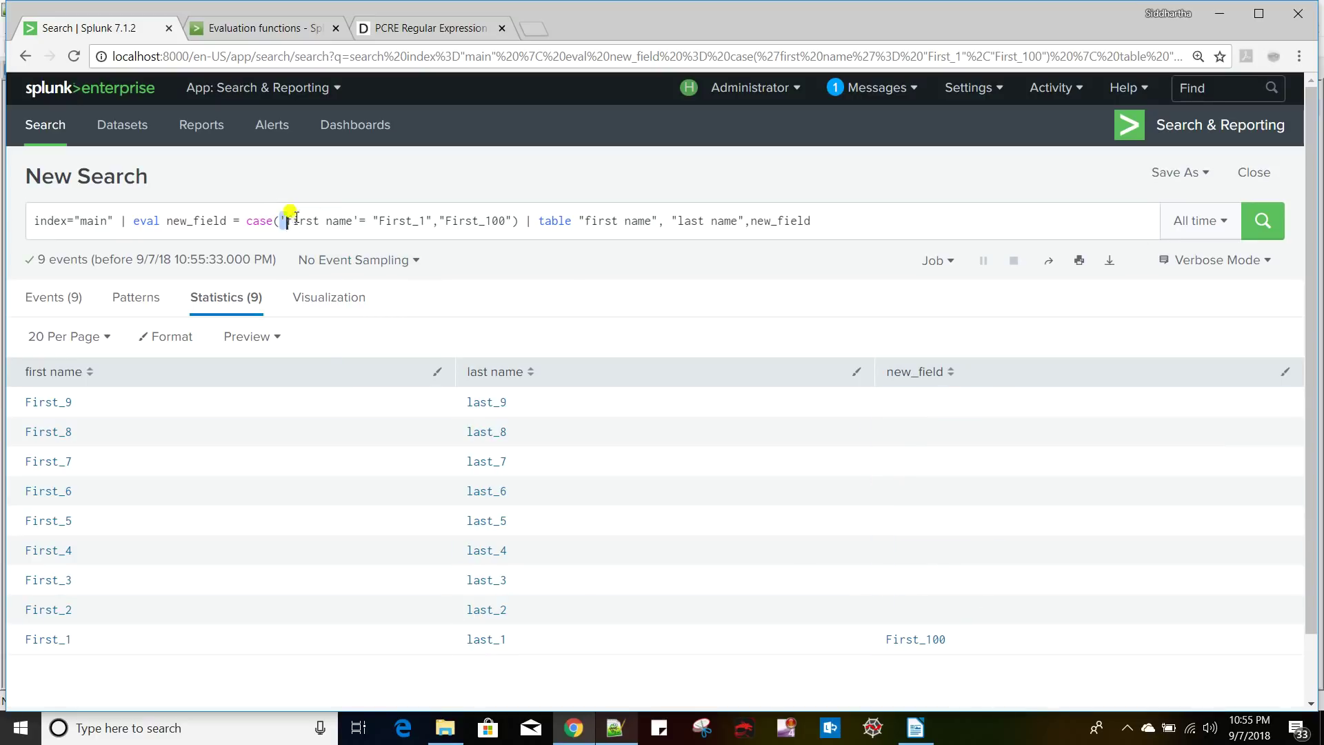
drag(281, 220, 437, 220)
click(510, 218)
text(,)
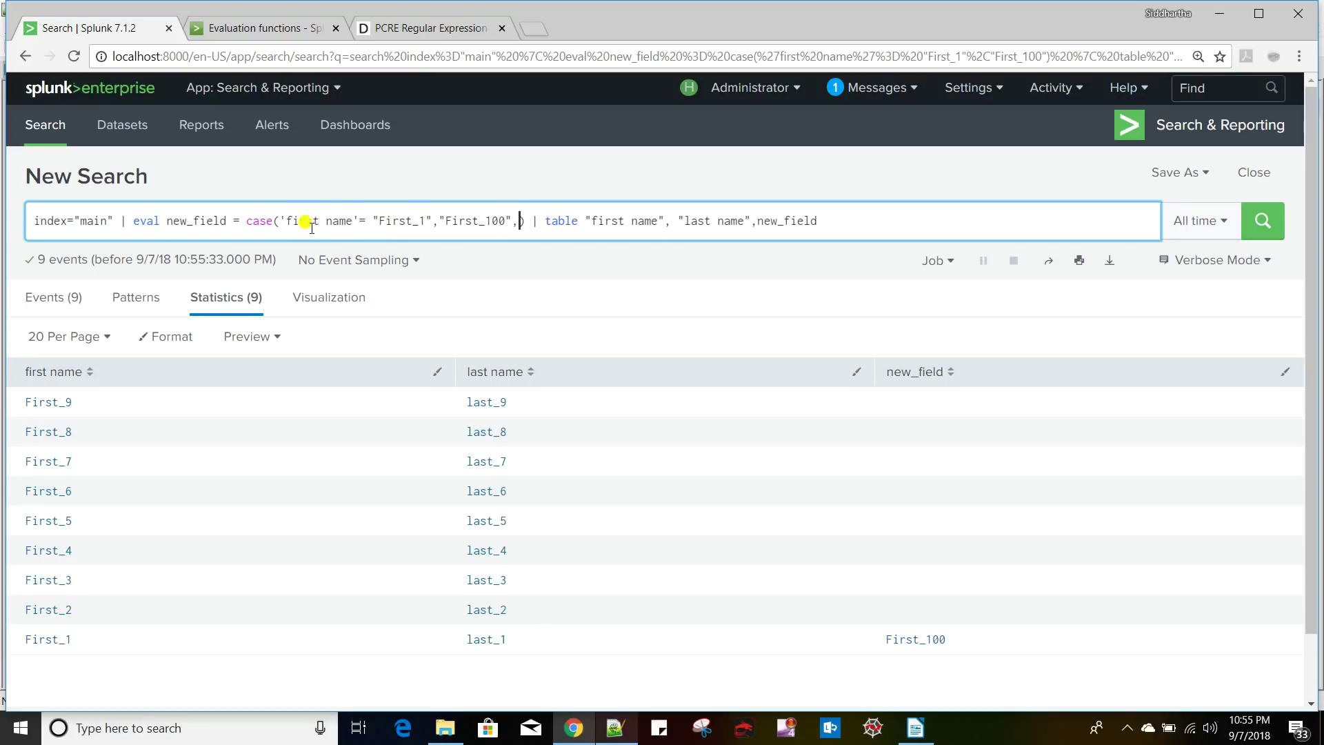
drag(280, 220, 512, 216)
key(ctrl+c)
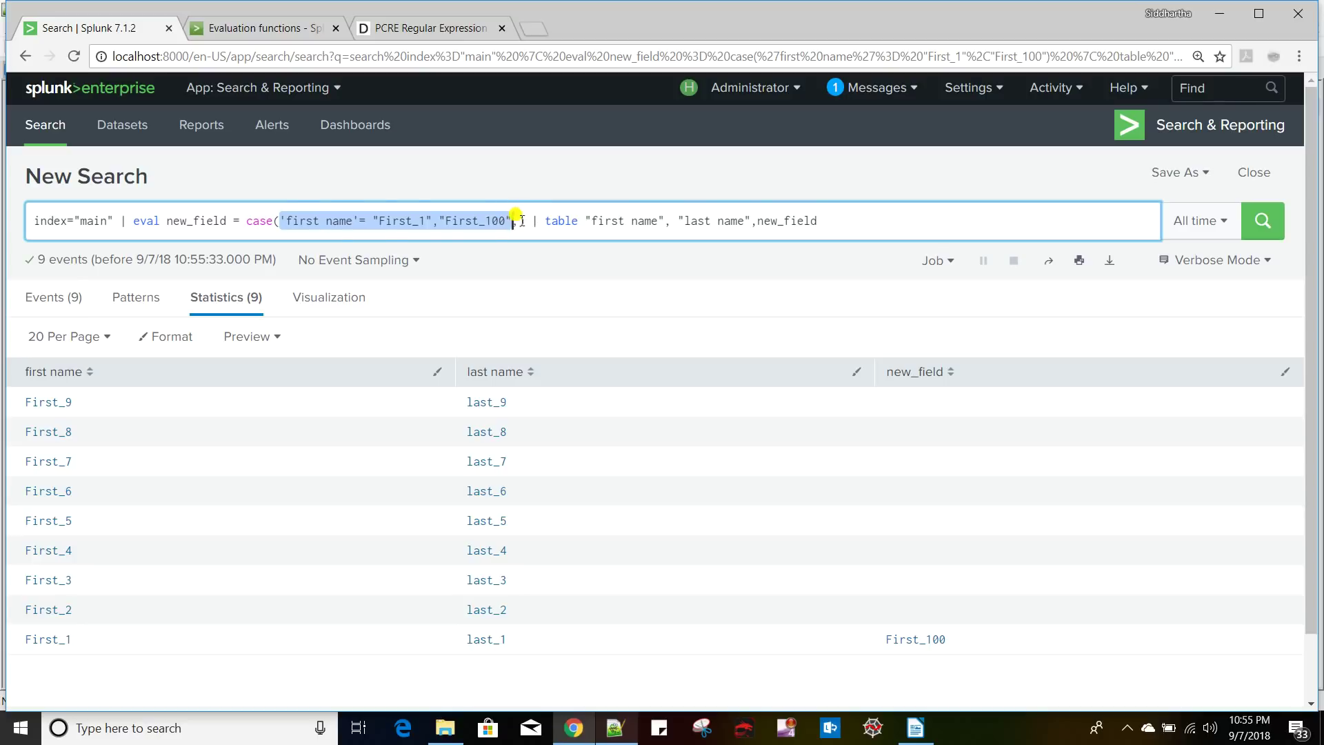
click(517, 220)
key(ctrl+v)
- Change the second case pair to compare with "First_2" and return "First_200", and run the search
click(662, 219)
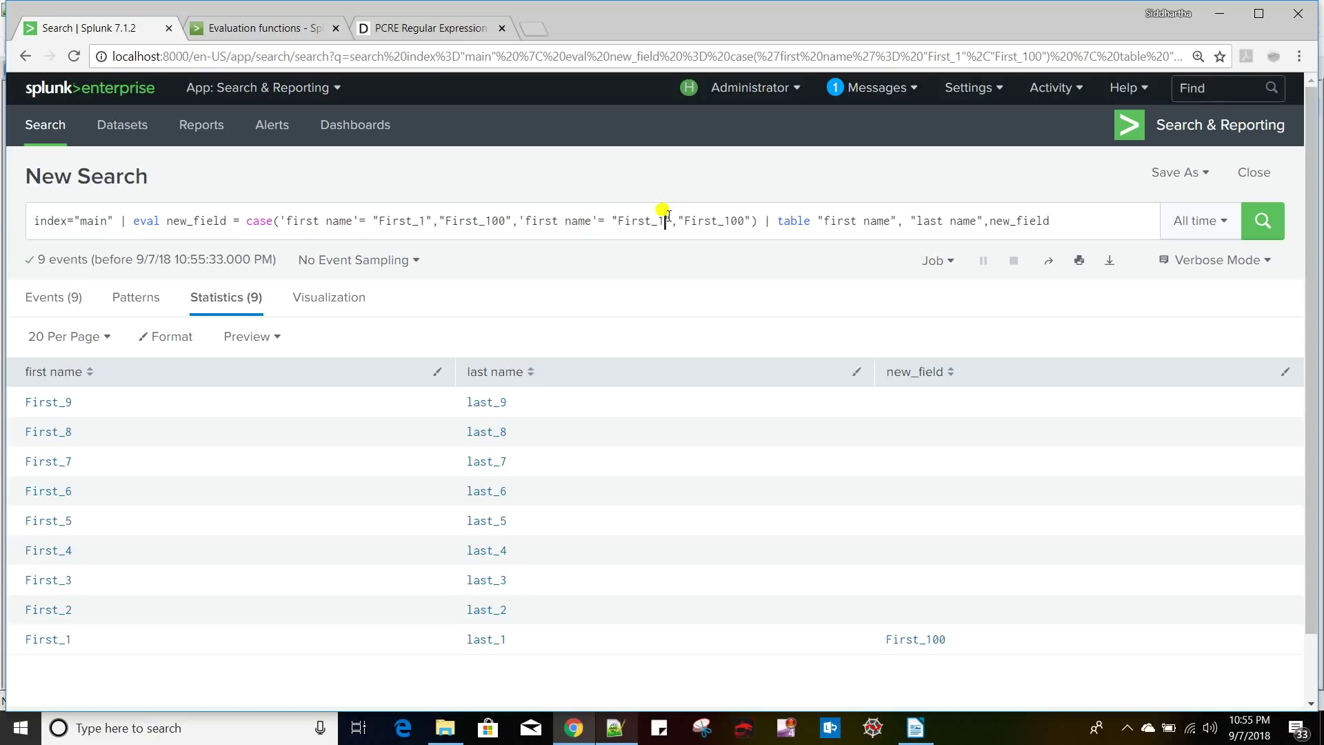
key(BackSpace)
text(2)
click(734, 221)
key(BackSpace)
text(2)
key(Return)
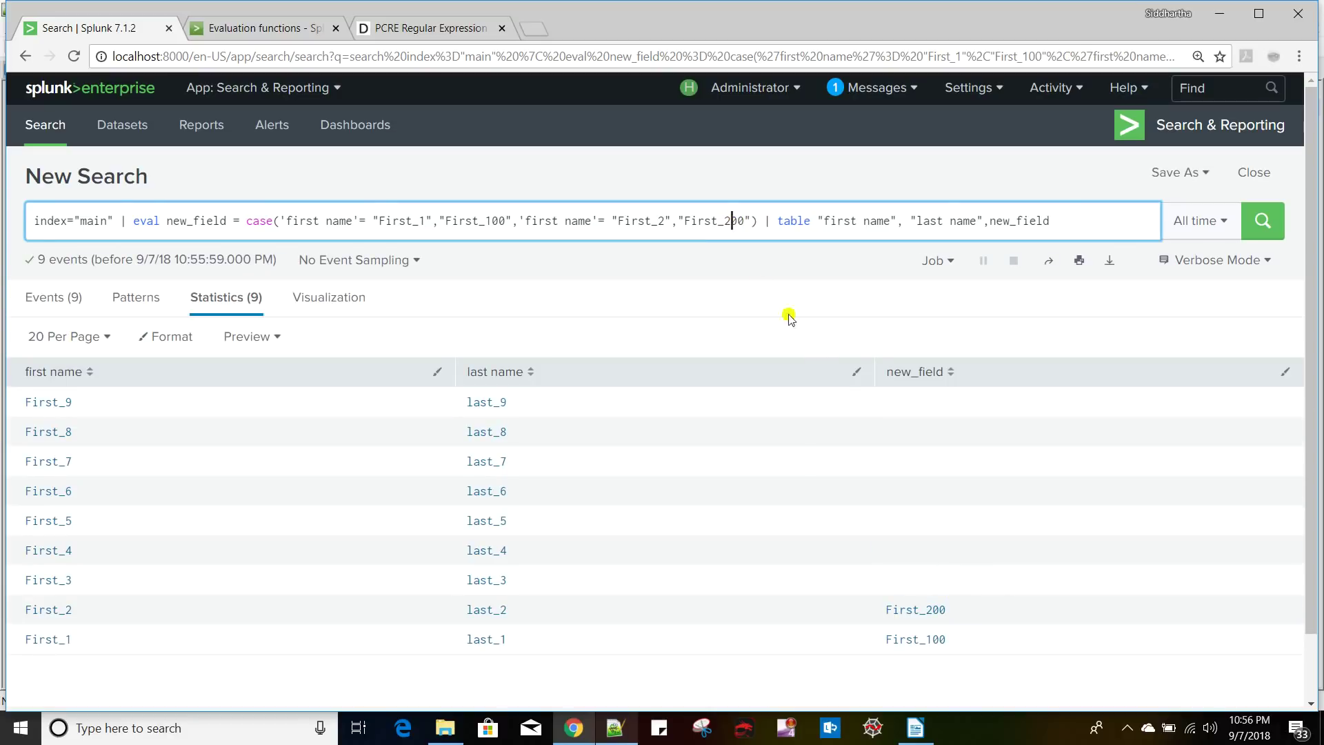
- Add a default 1=1 condition returning 'first name' at the end of the case function and run the search
click(754, 220)
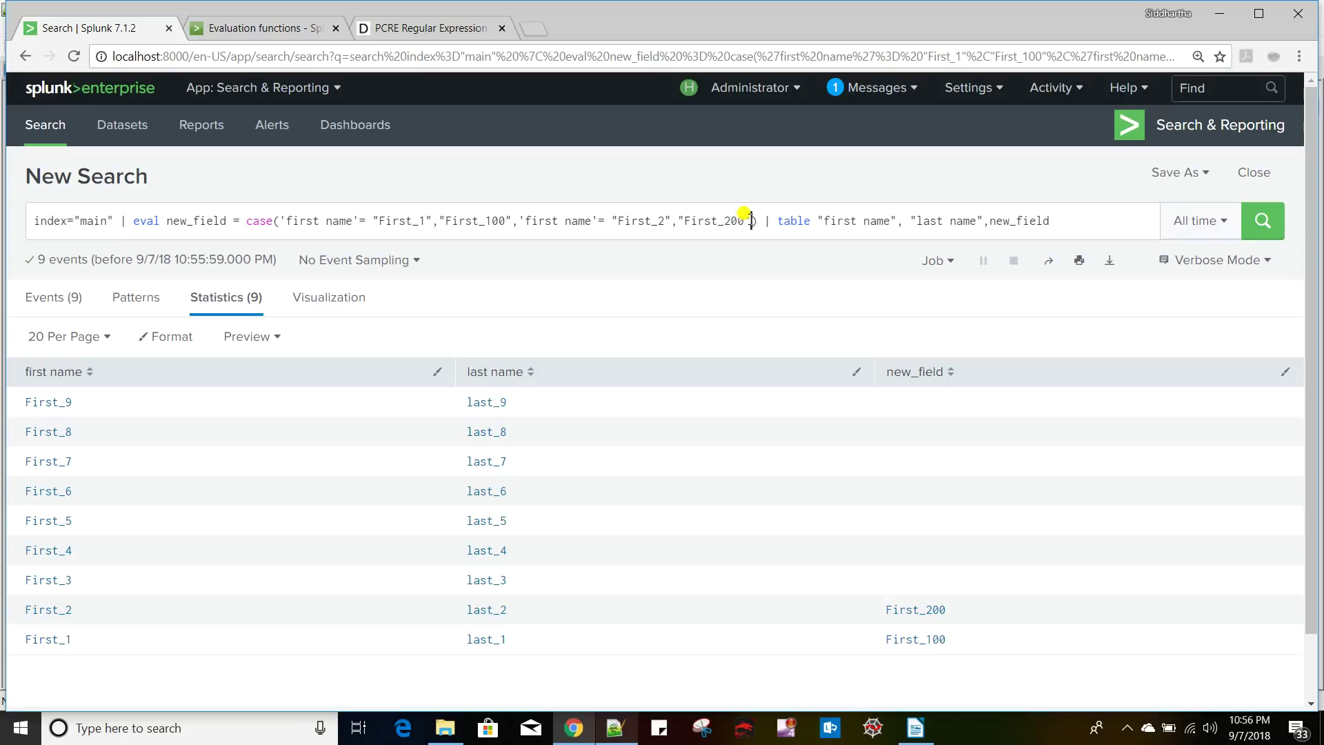
text(,)
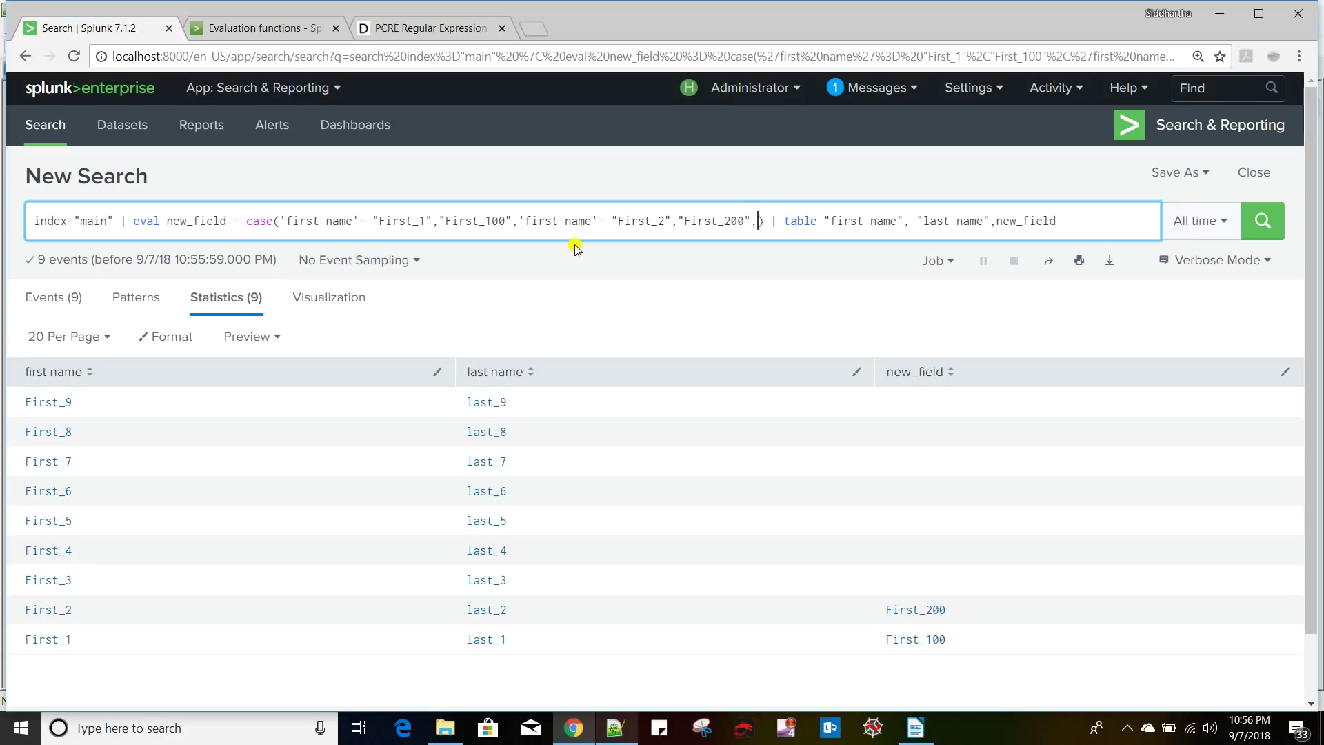
text(1=1)
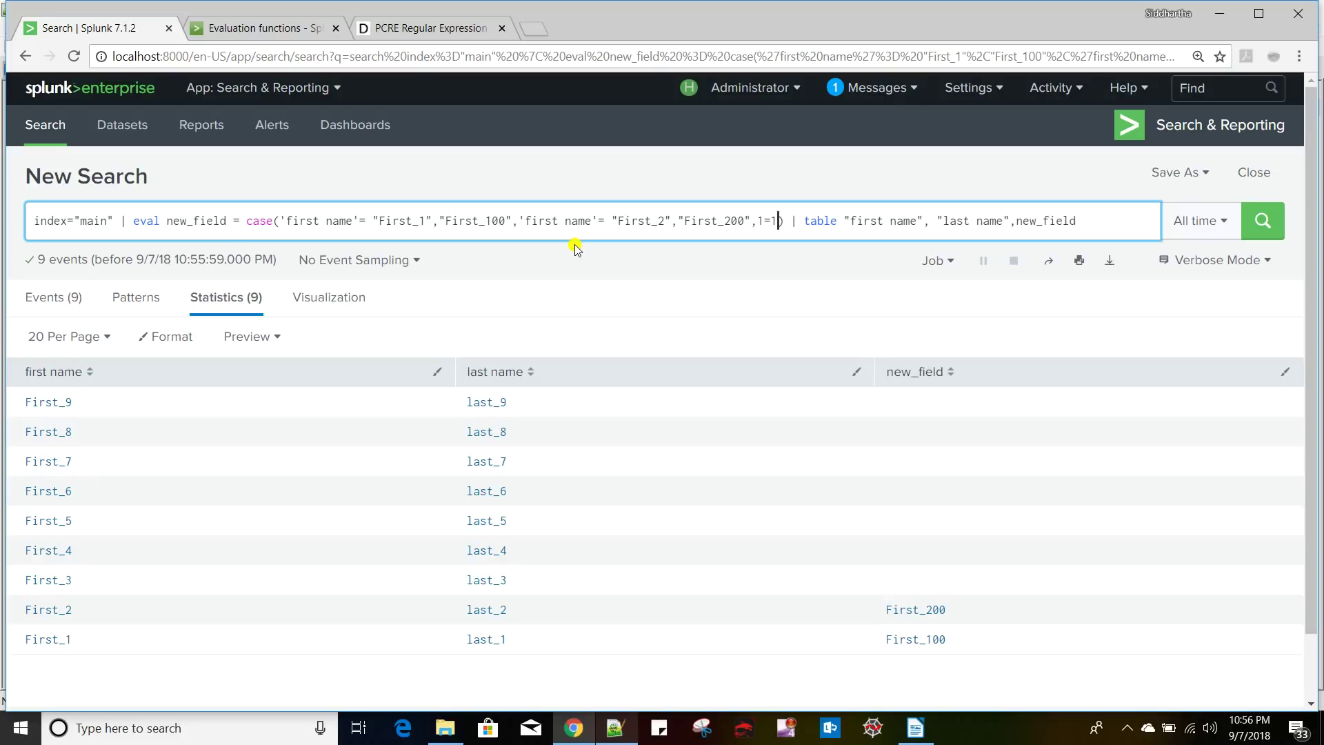
text(,"")
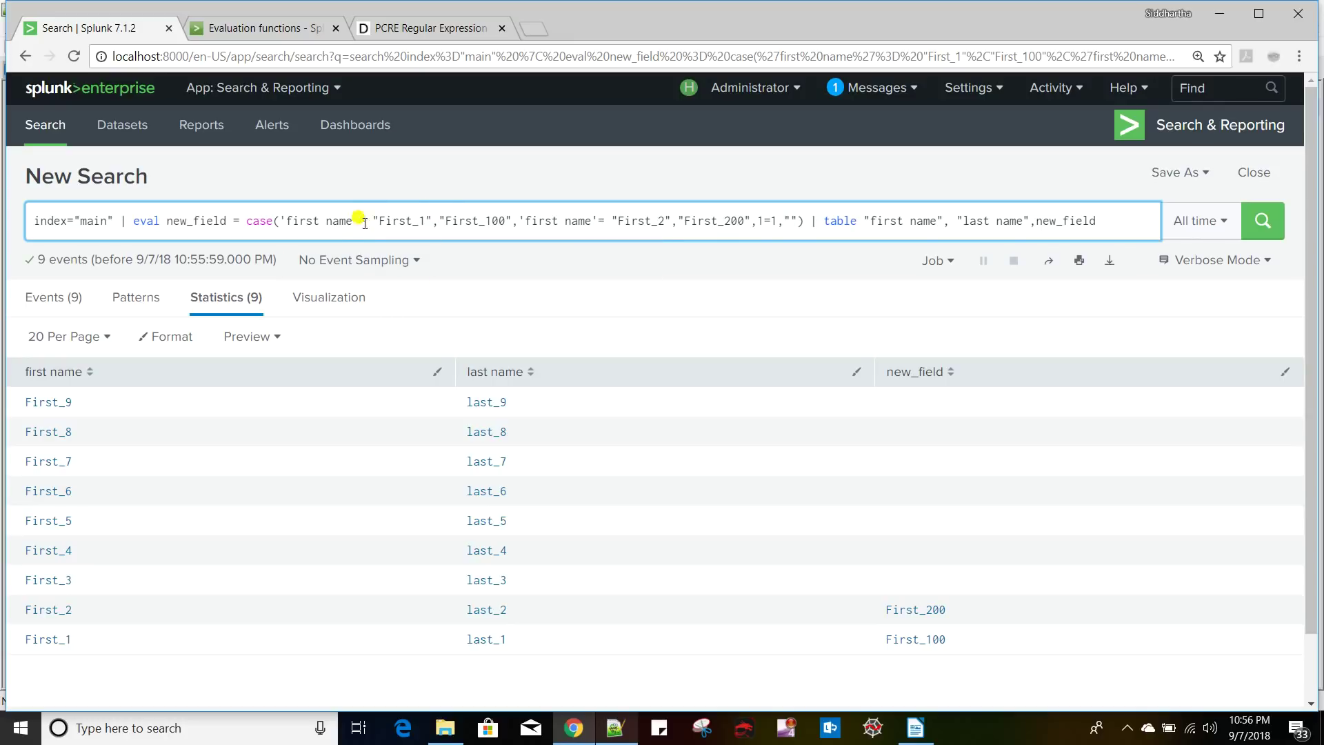
drag(281, 221, 360, 221)
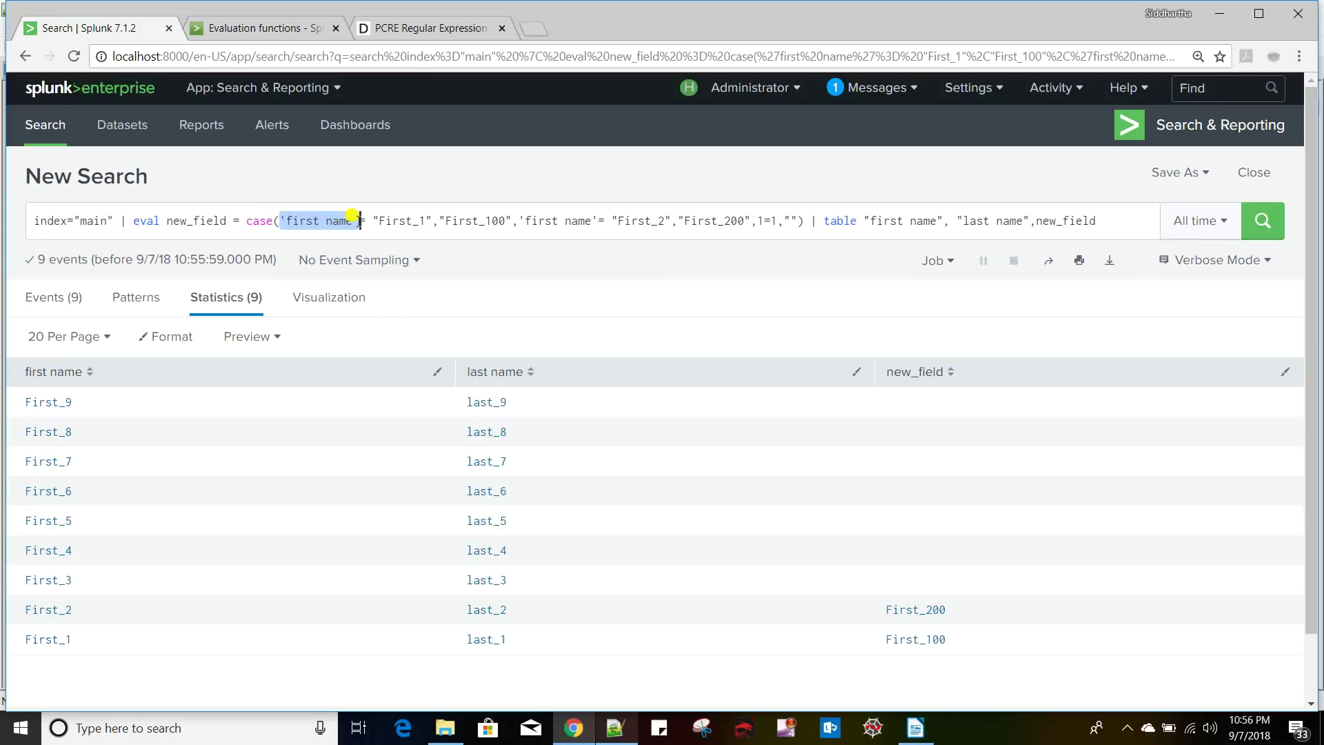
click(798, 220)
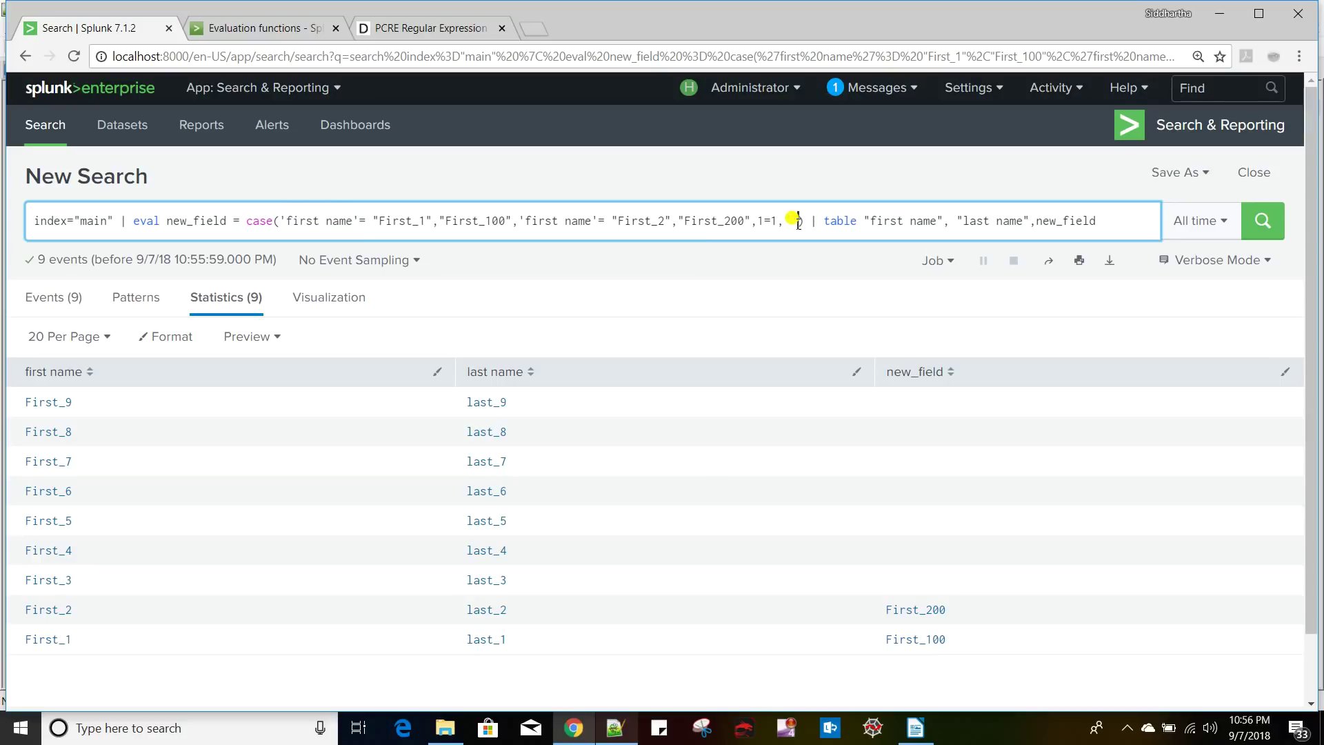
key(ctrl+v)
key(Return)
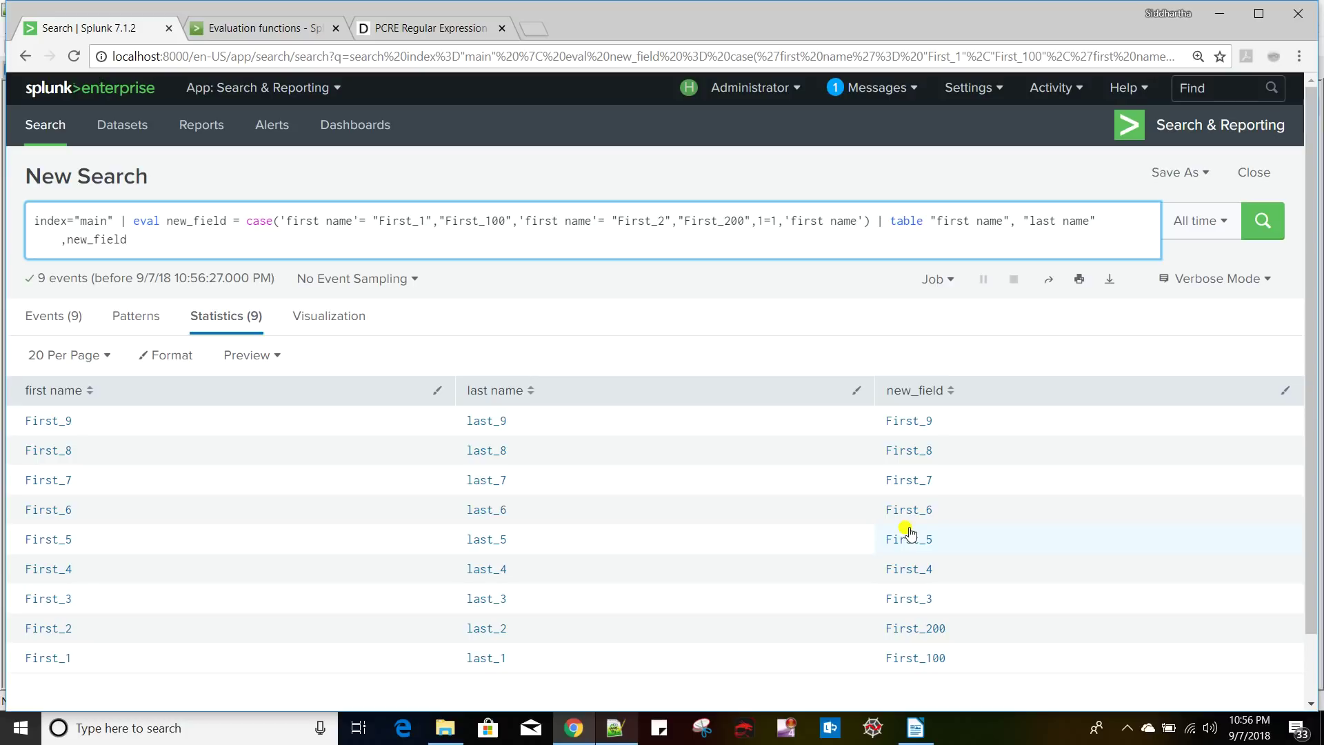
- Switch to use_cases.odt in LibreOffice Writer and select validate in the Comparison and Conditional functions list
key(alt+Tab)
key(alt+Tab)
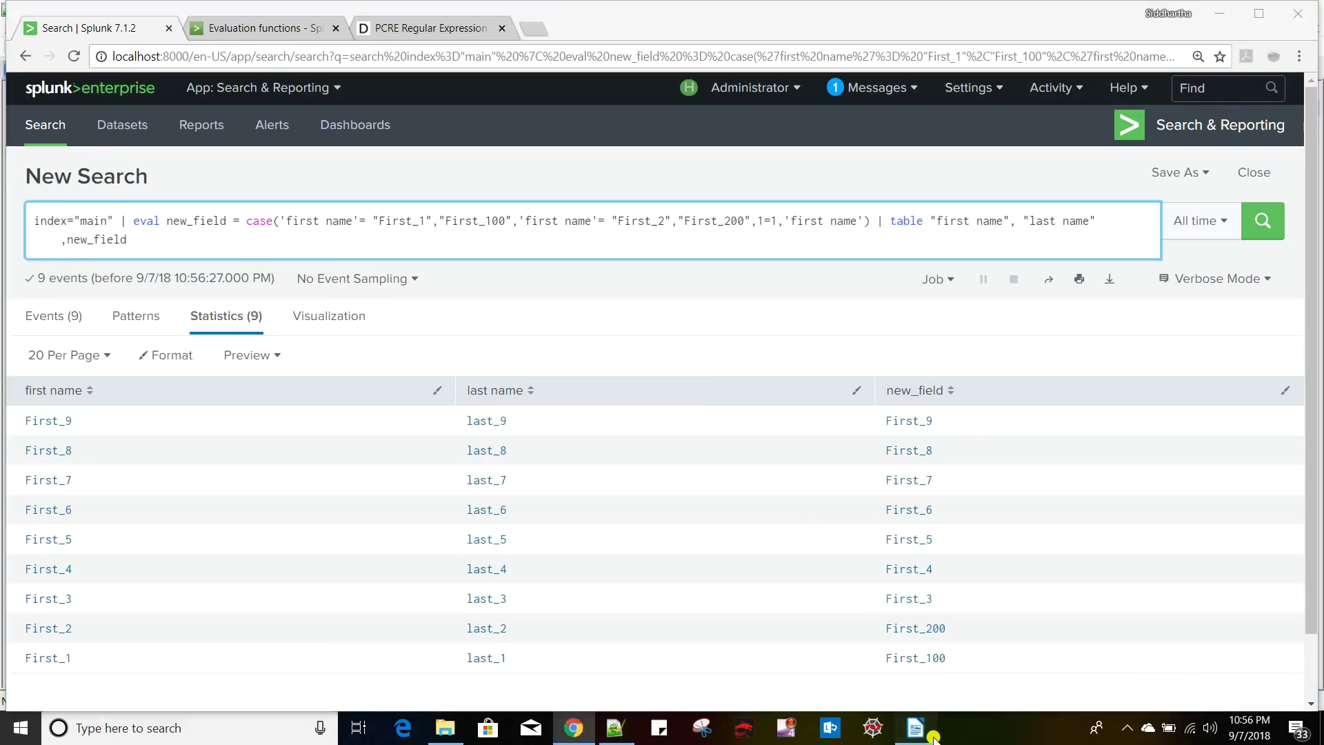
key(alt+Tab)
click(315, 468)
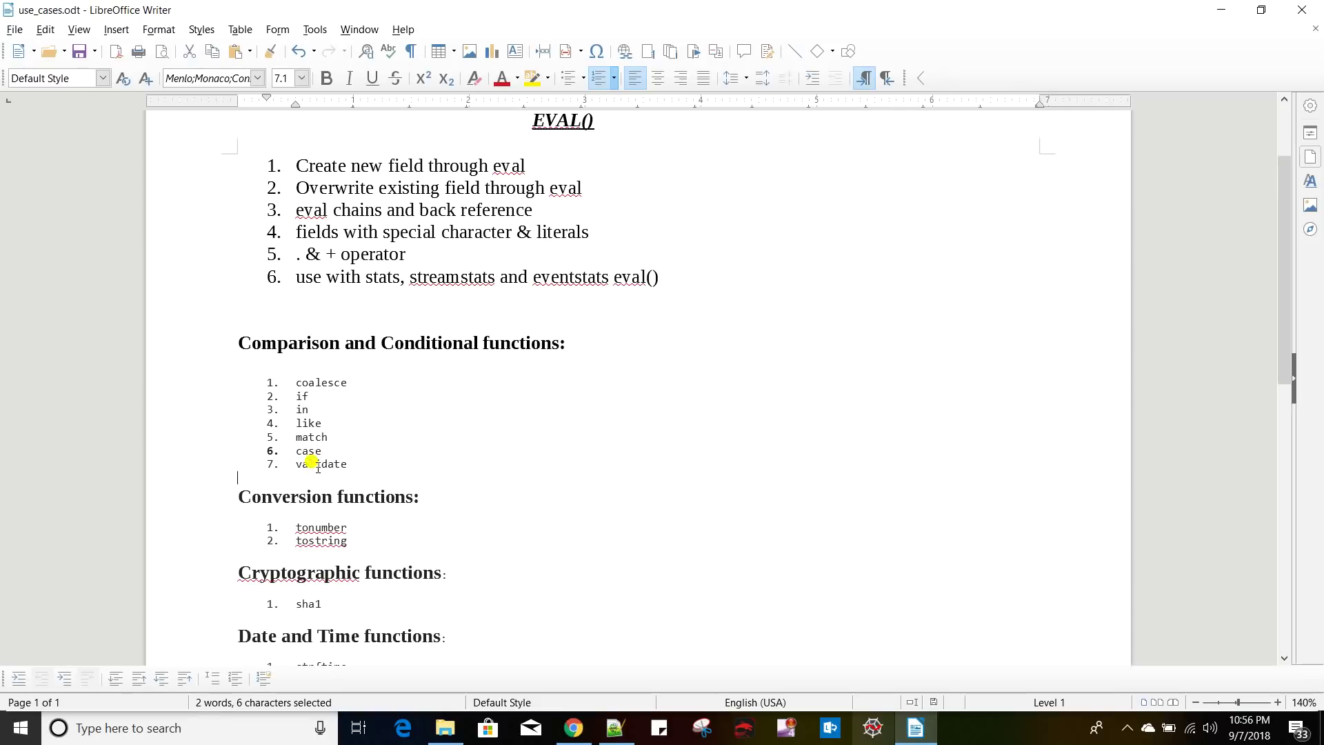
double_click(317, 466)
- Switch back to the Splunk search, replace the case function name with validate and run the search
key(alt+Tab)
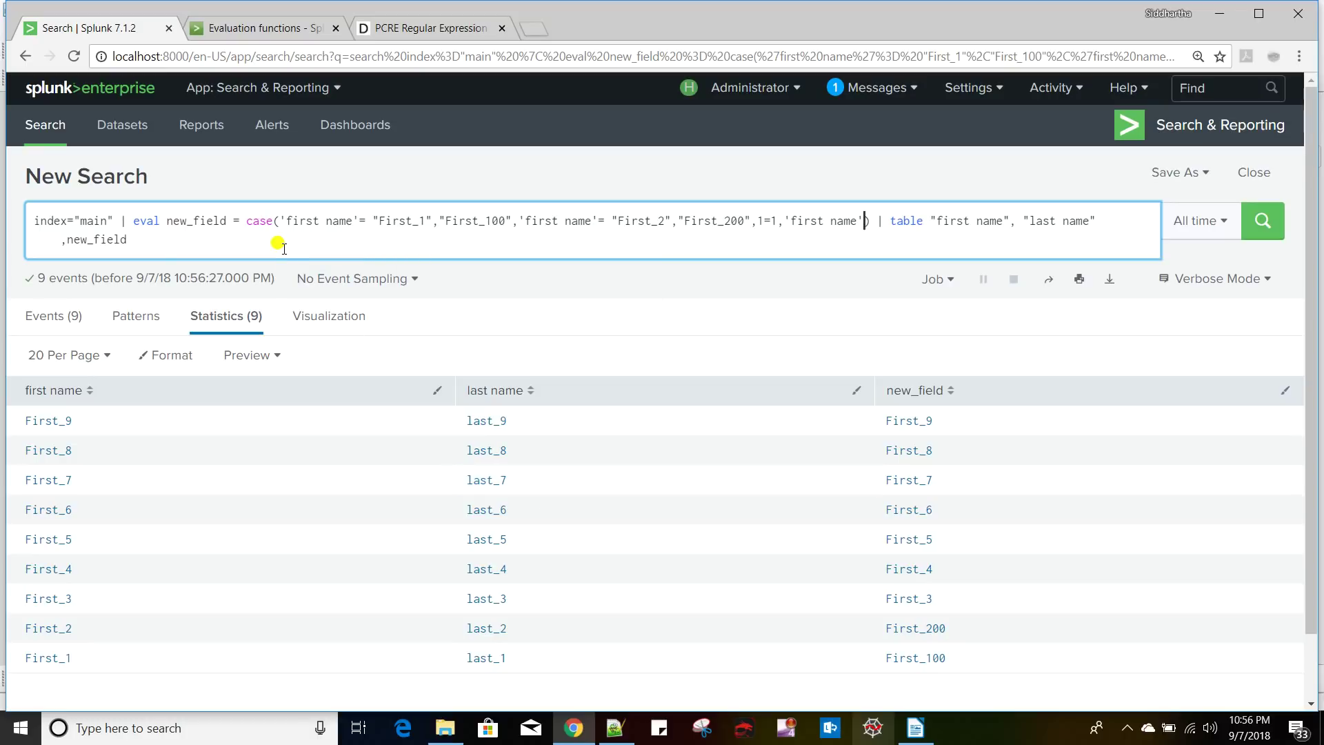
double_click(261, 222)
text(validate)
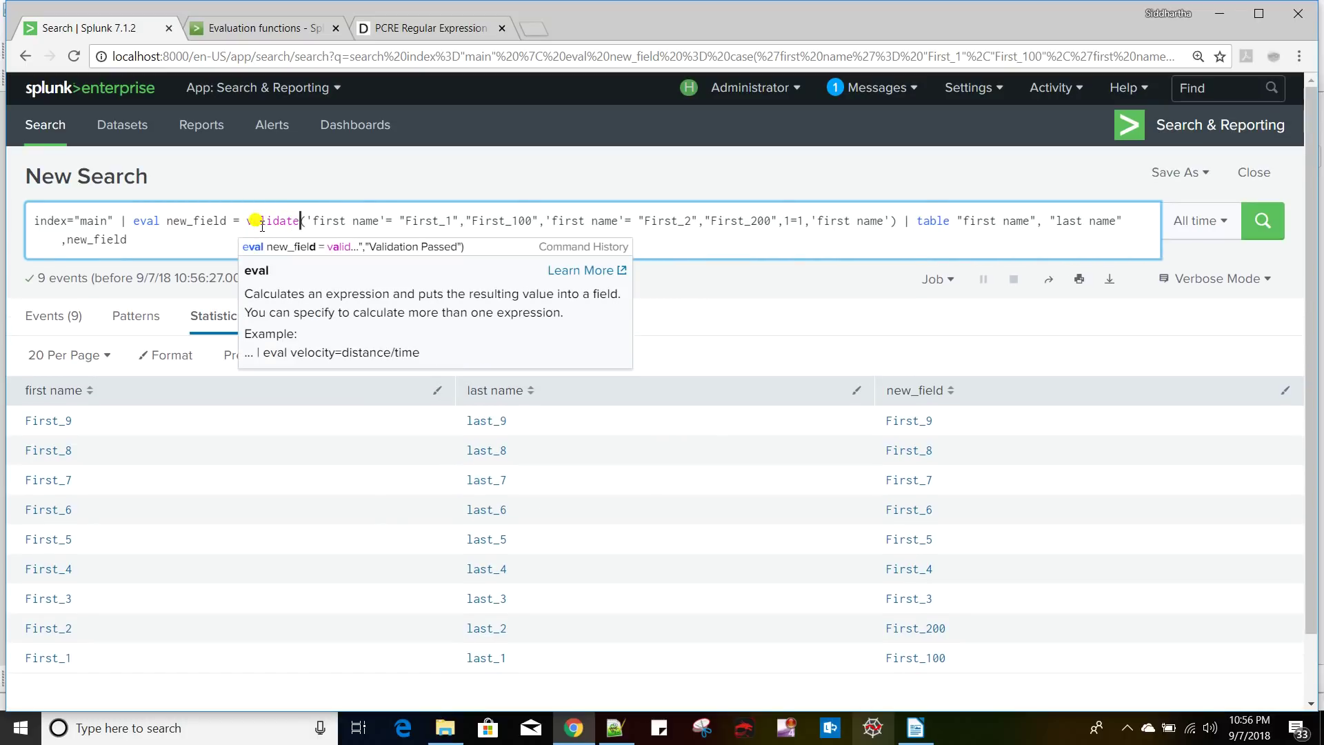
key(Return)
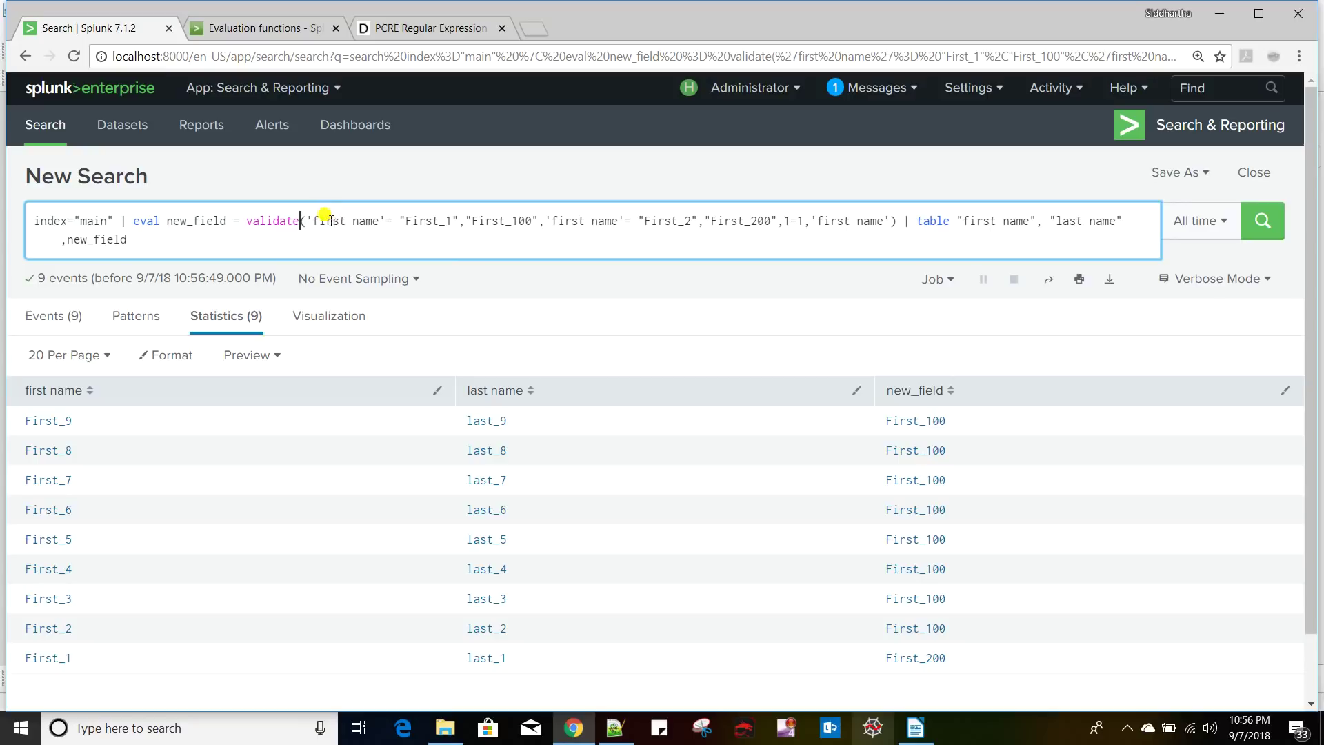
- Examine how the First_1 and First_2 conditions of validate and their return values relate to the new_field results
drag(308, 221, 458, 218)
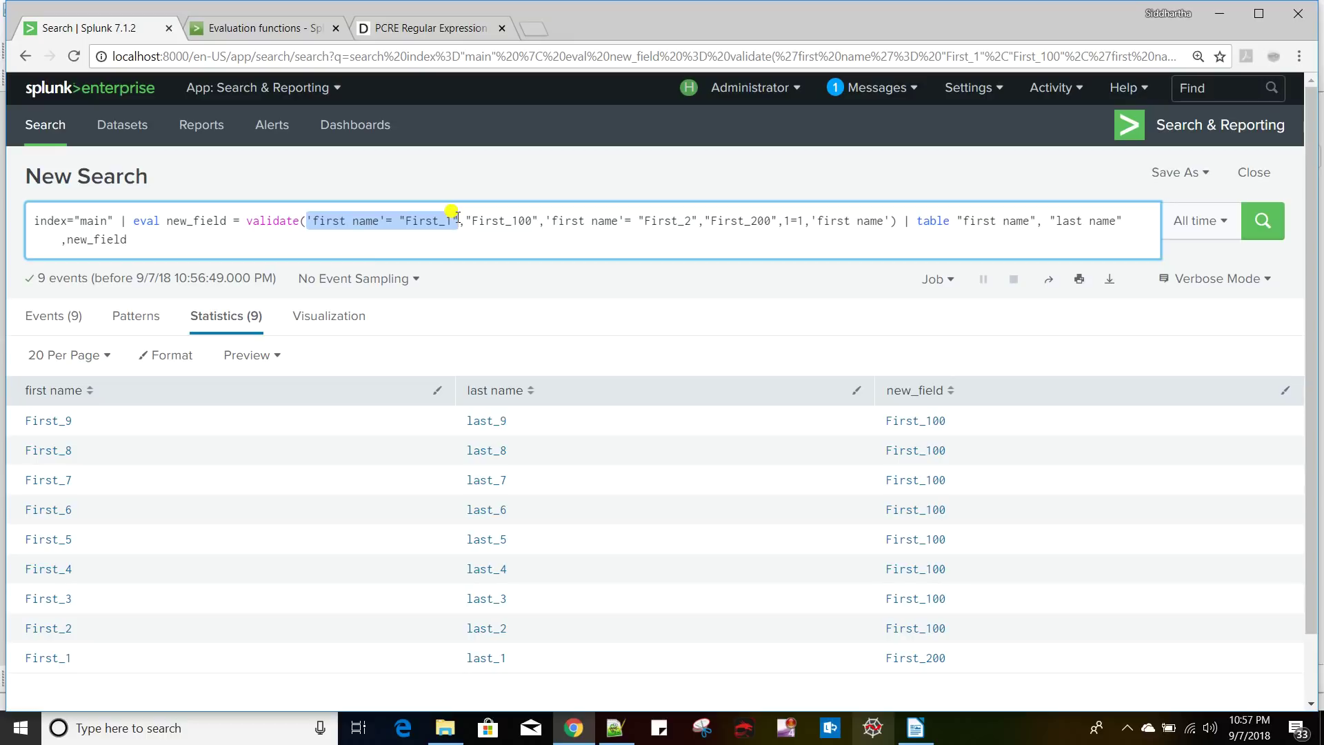
click(393, 224)
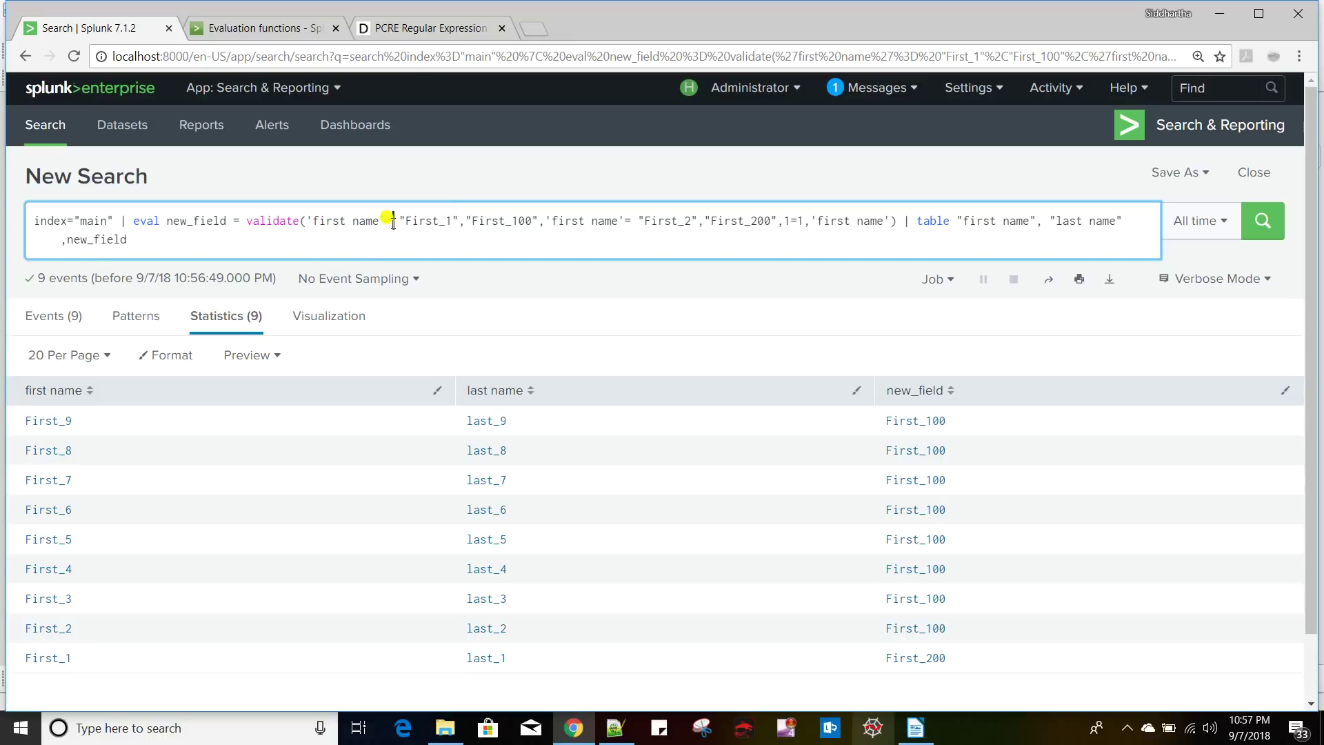
double_click(512, 221)
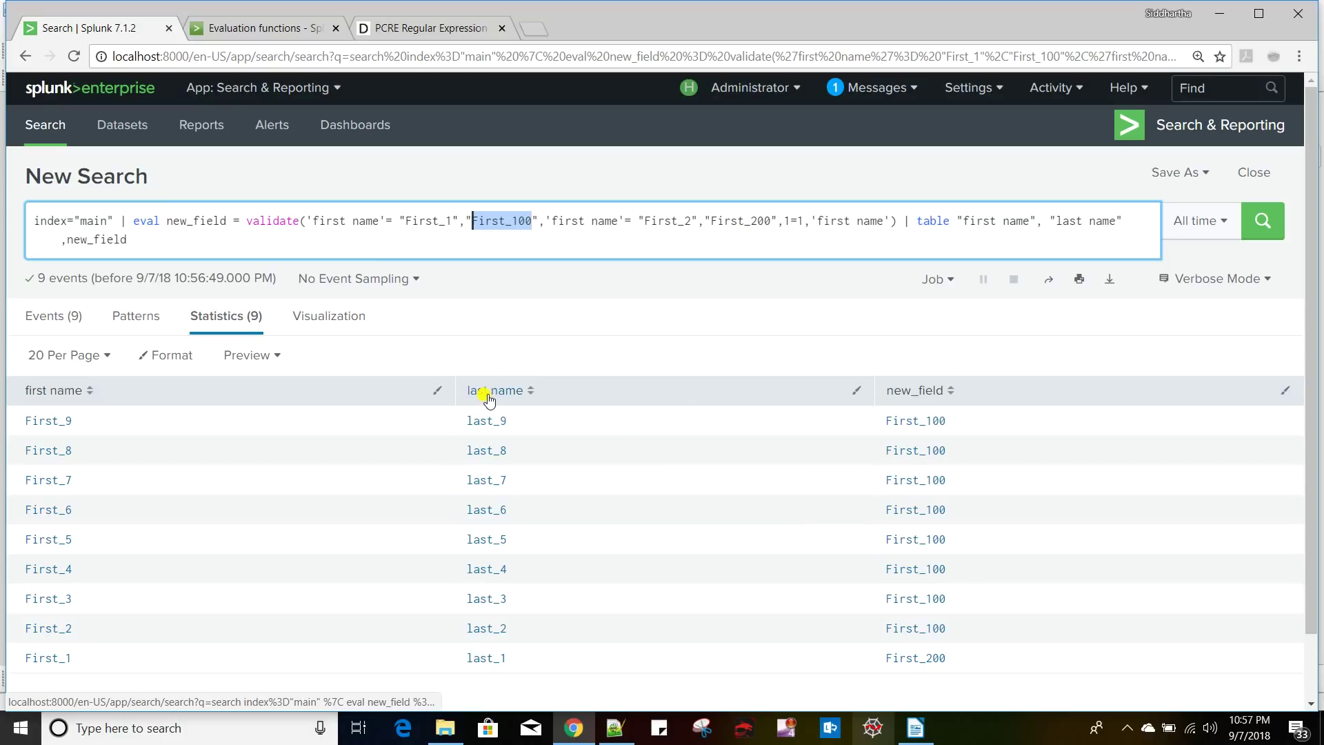
click(431, 242)
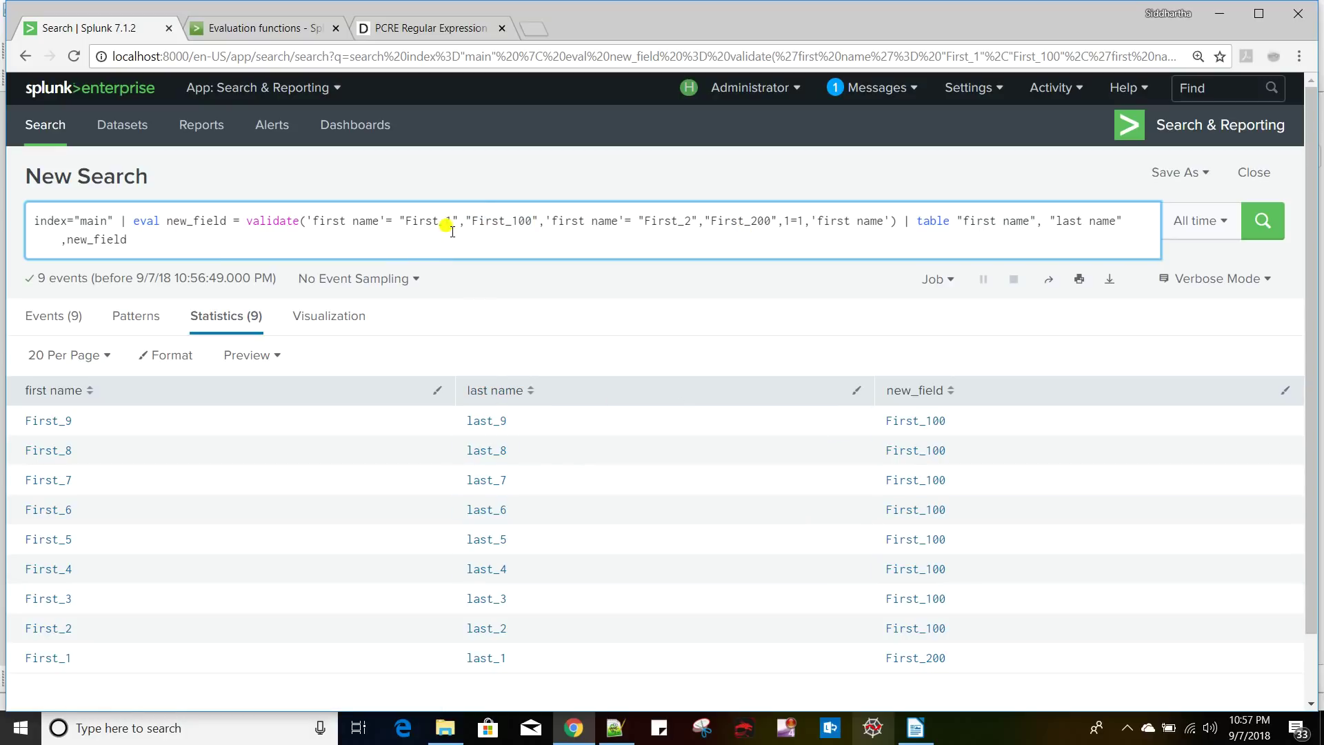
drag(312, 221, 462, 216)
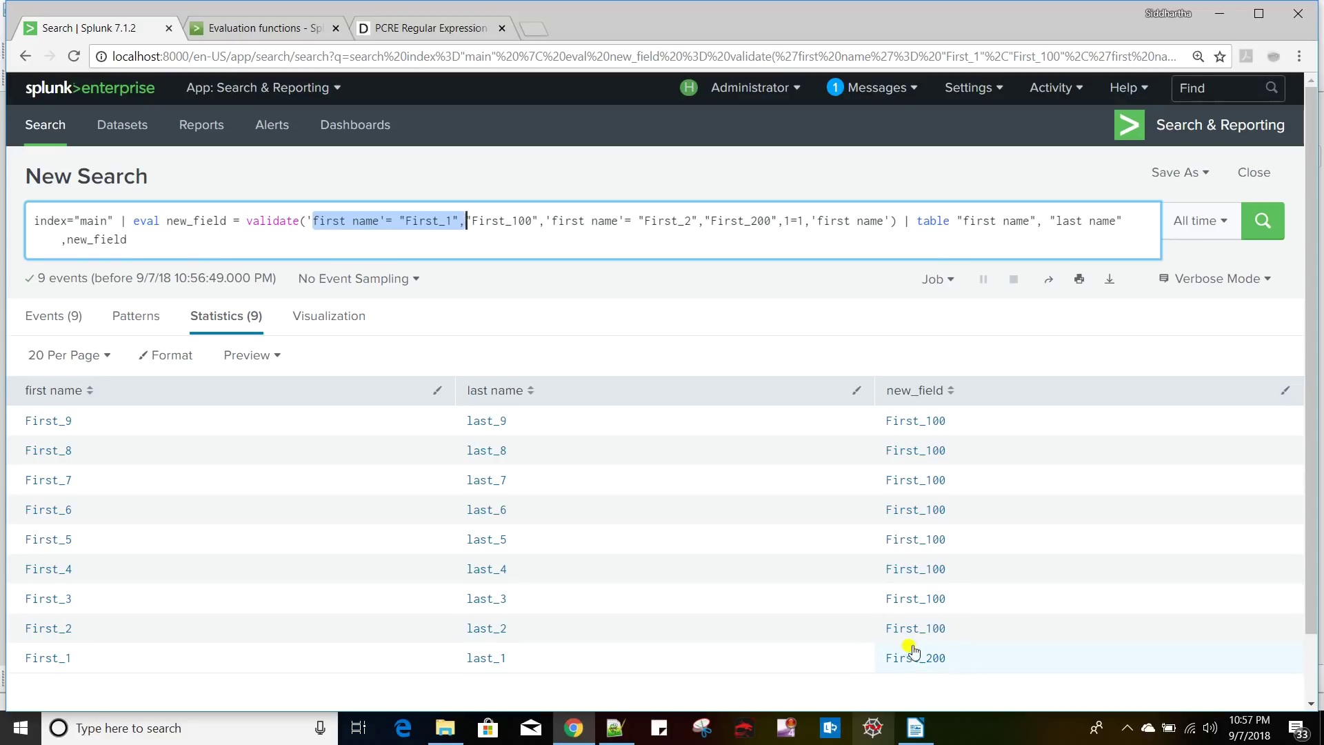
drag(552, 222, 699, 222)
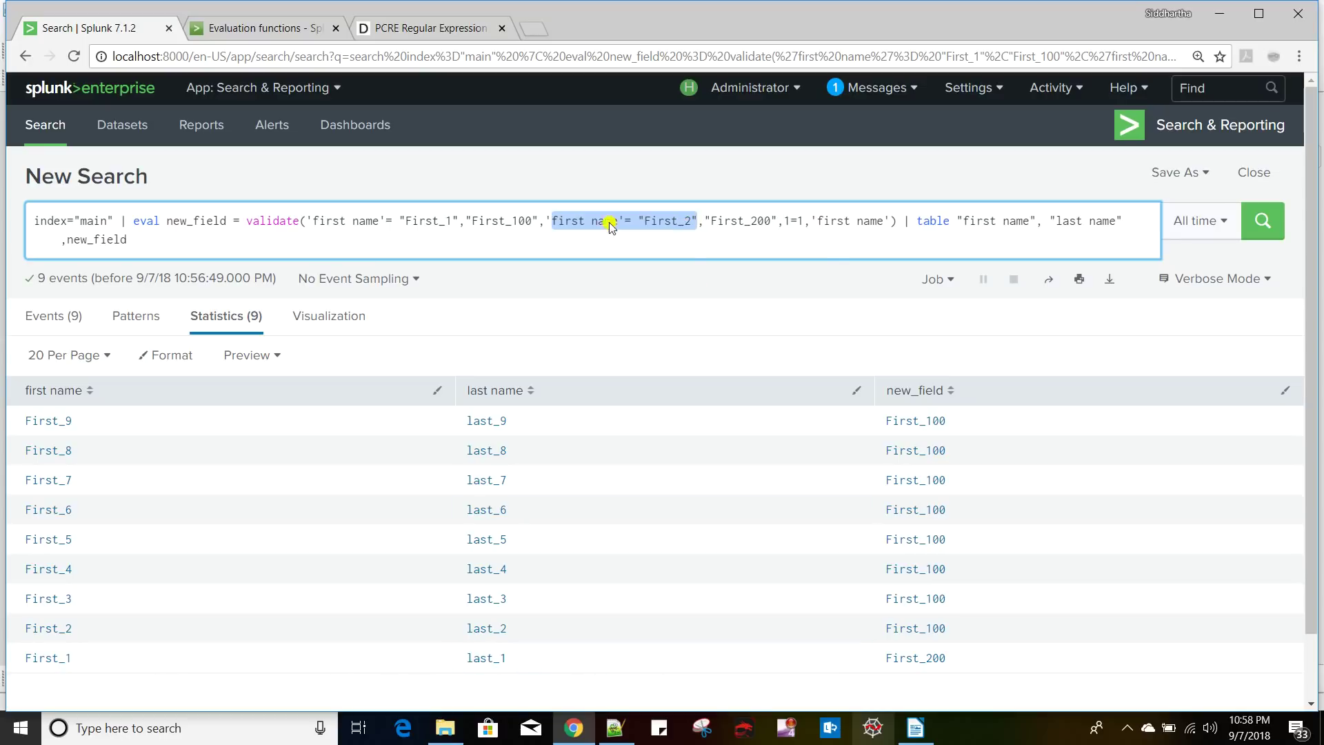
click(553, 221)
drag(553, 221, 689, 219)
click(624, 239)
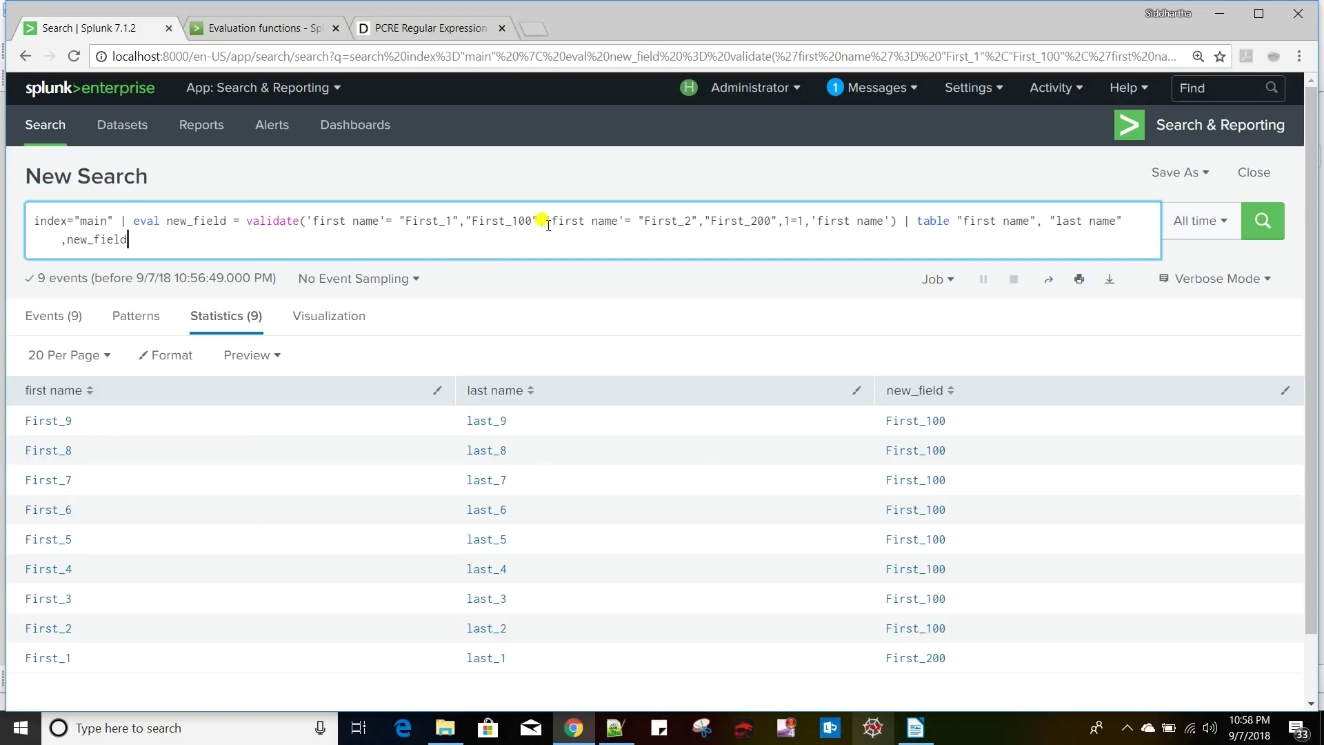
- Reduce validate to the single 'first name'= "First_1","First_100" pair, run the search and review its condition against the results
drag(546, 222, 885, 216)
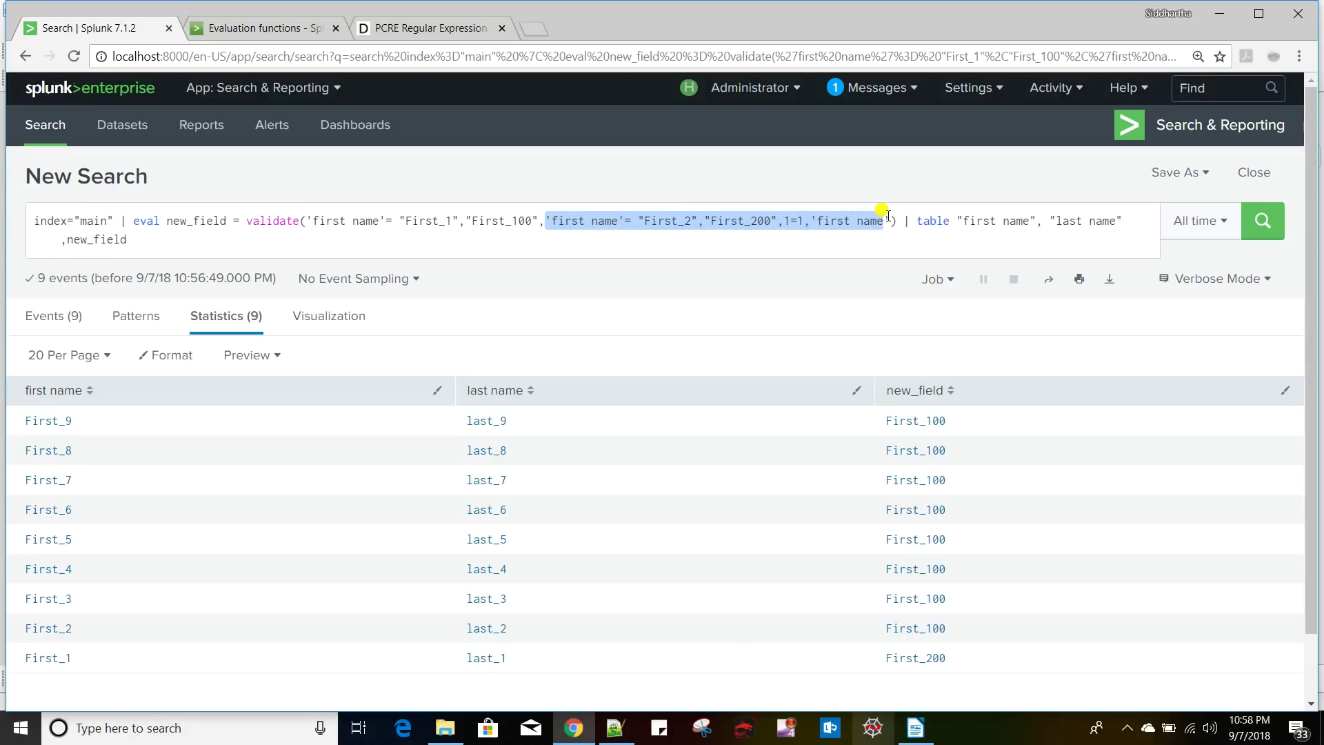
key(BackSpace)
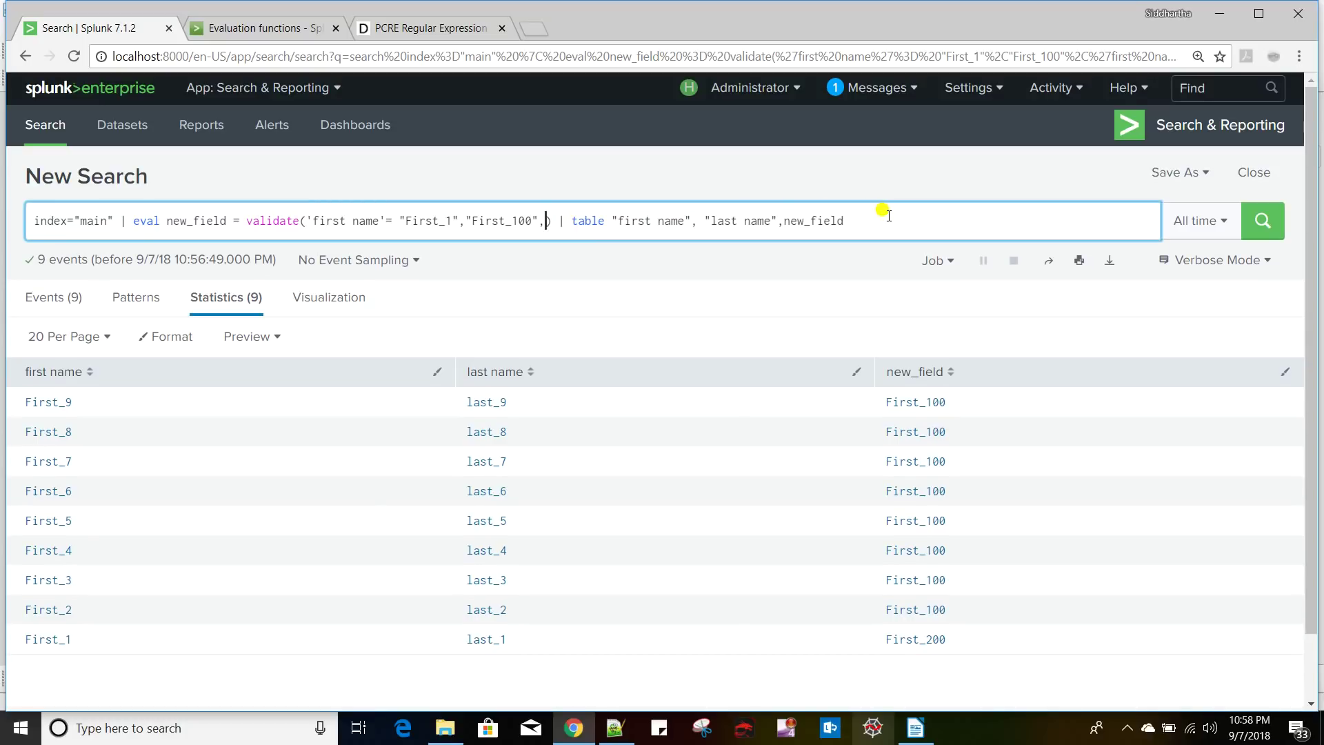
key(BackSpace)
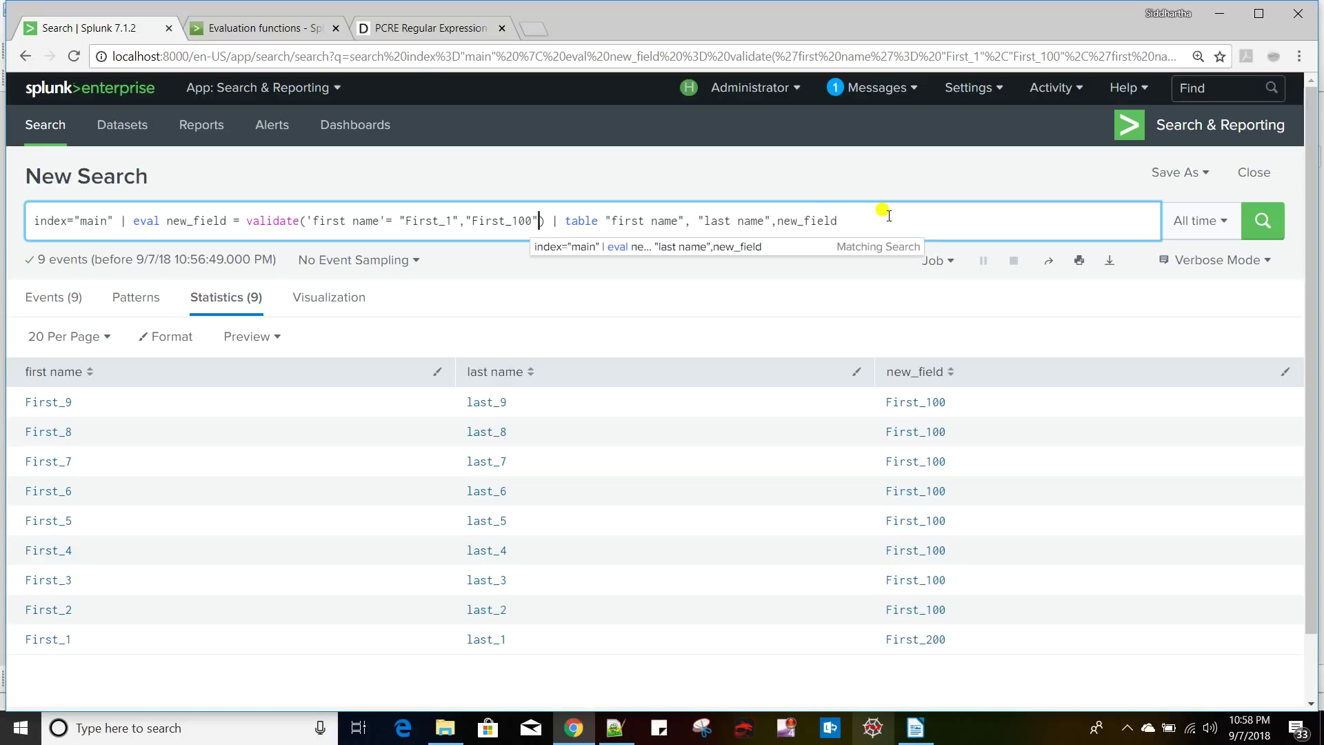
key(Return)
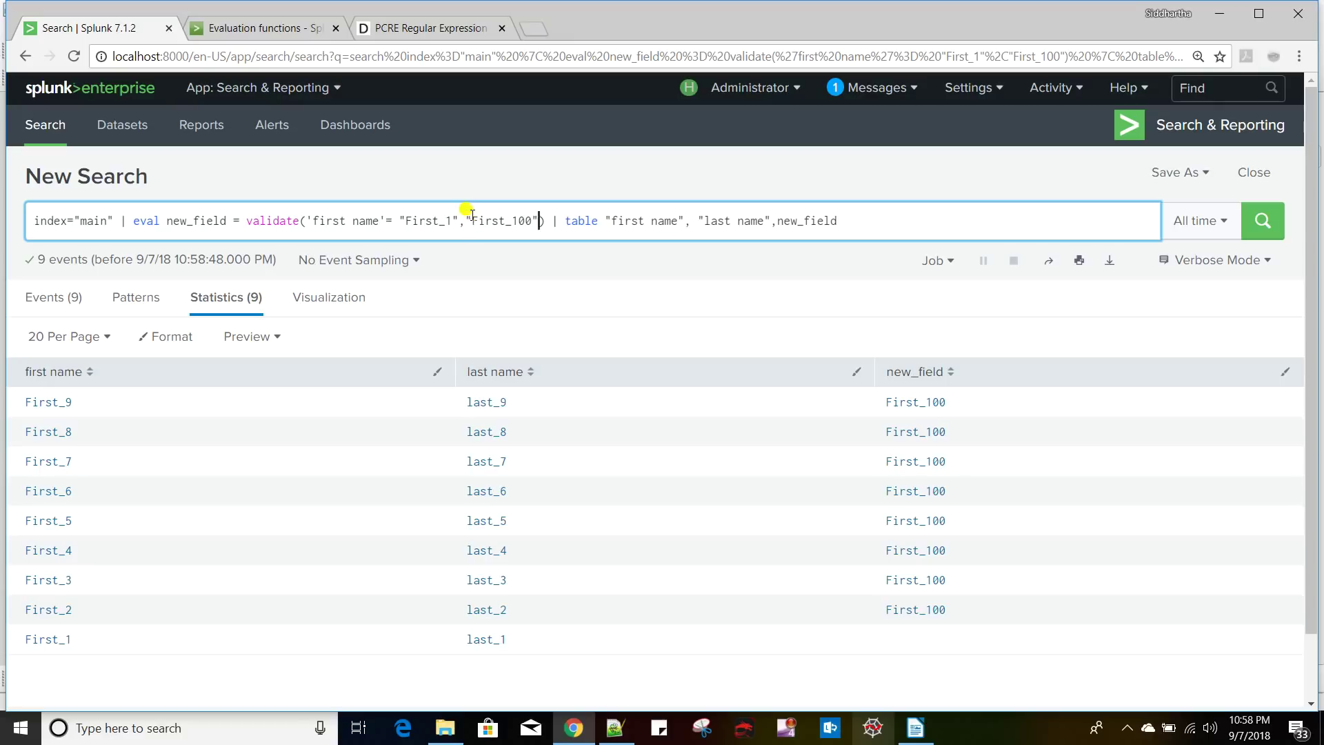
drag(306, 221, 458, 219)
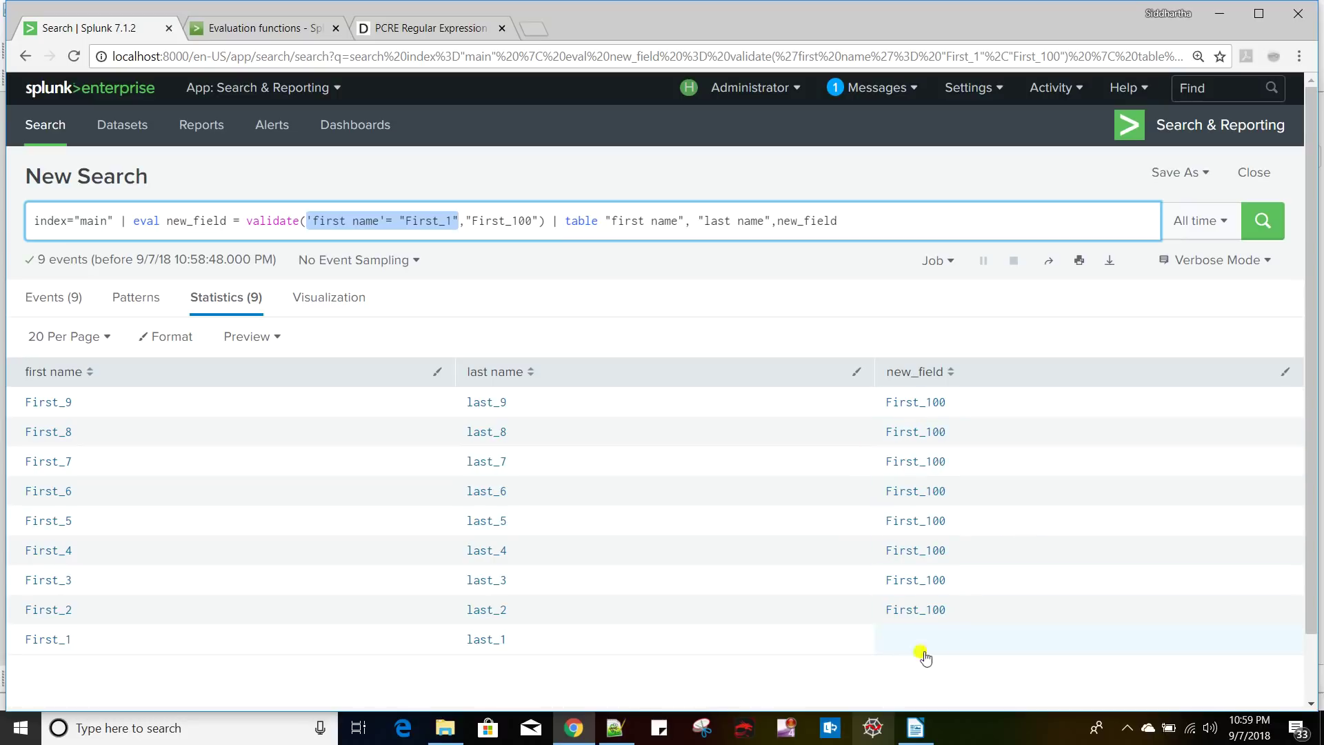
click(367, 222)
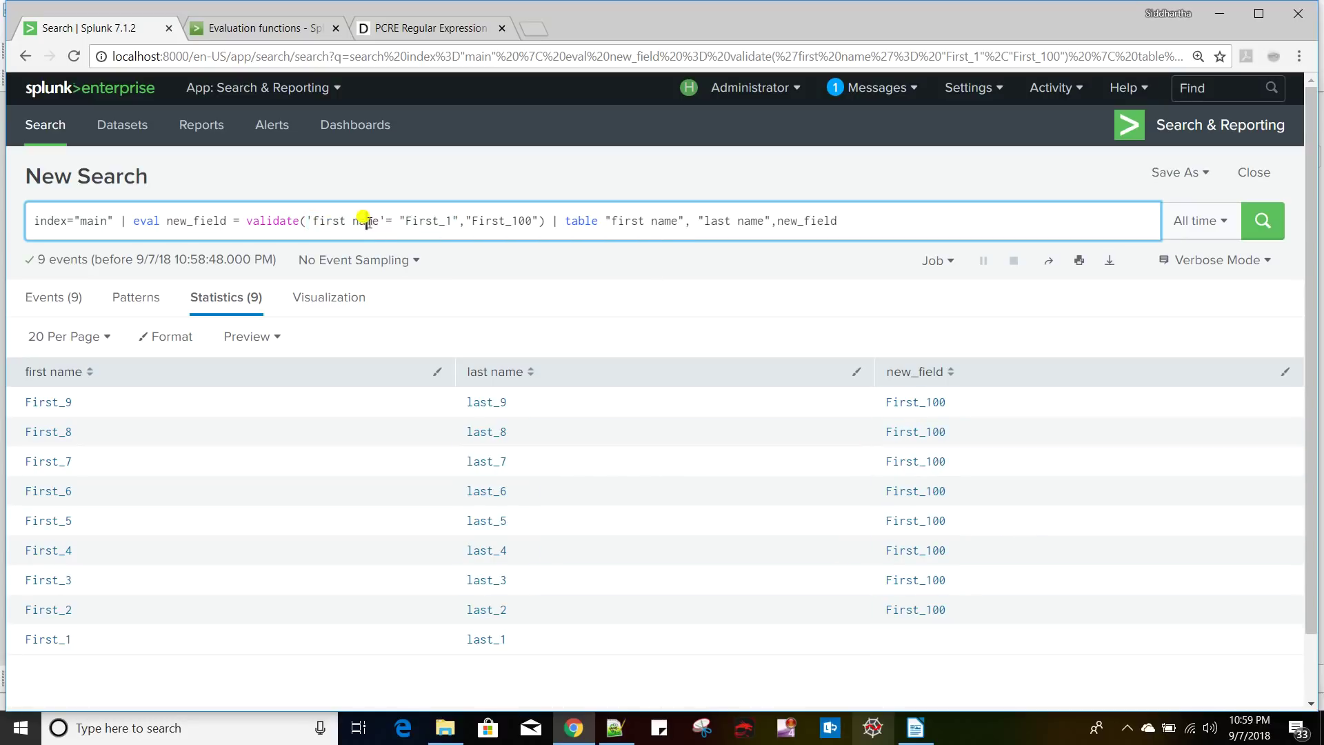
- Switch to the new 1 file in Notepad++ and begin an if template with <condition> a few lines below the case template
key(alt+Tab)
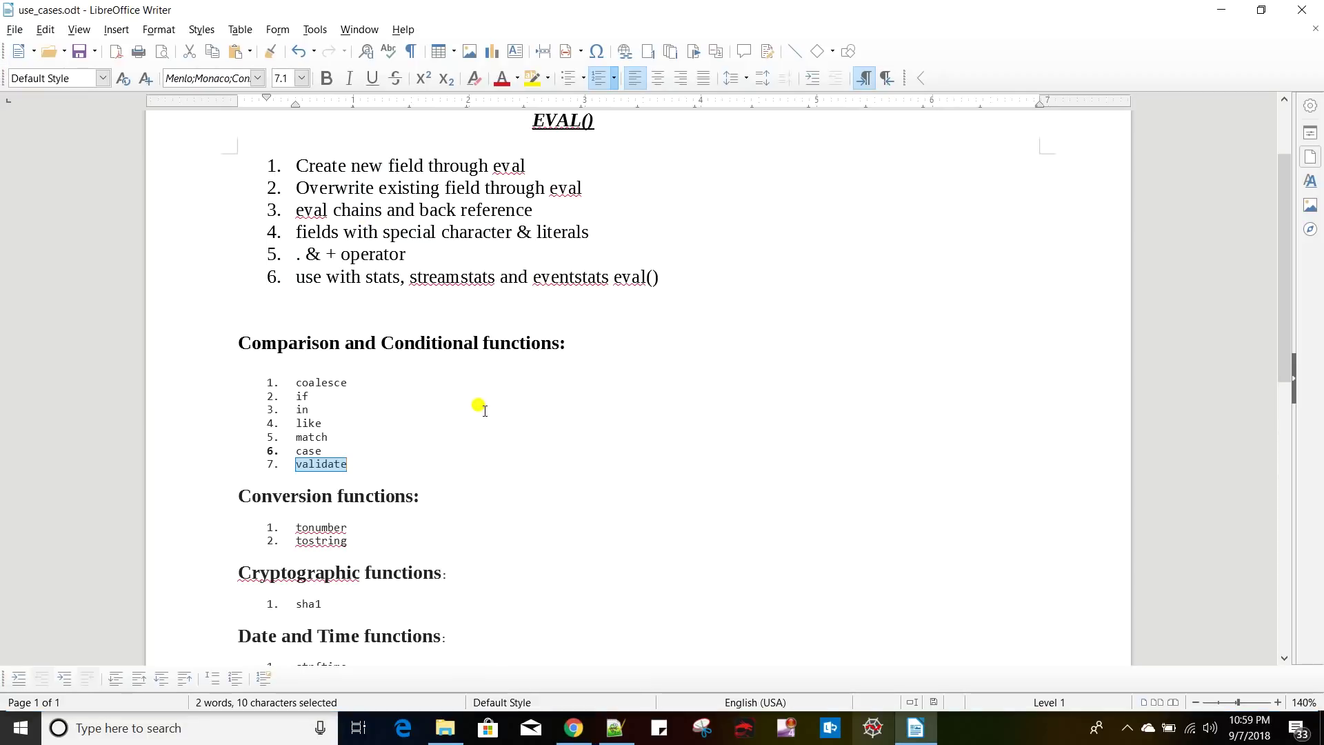
key(alt+Tab)
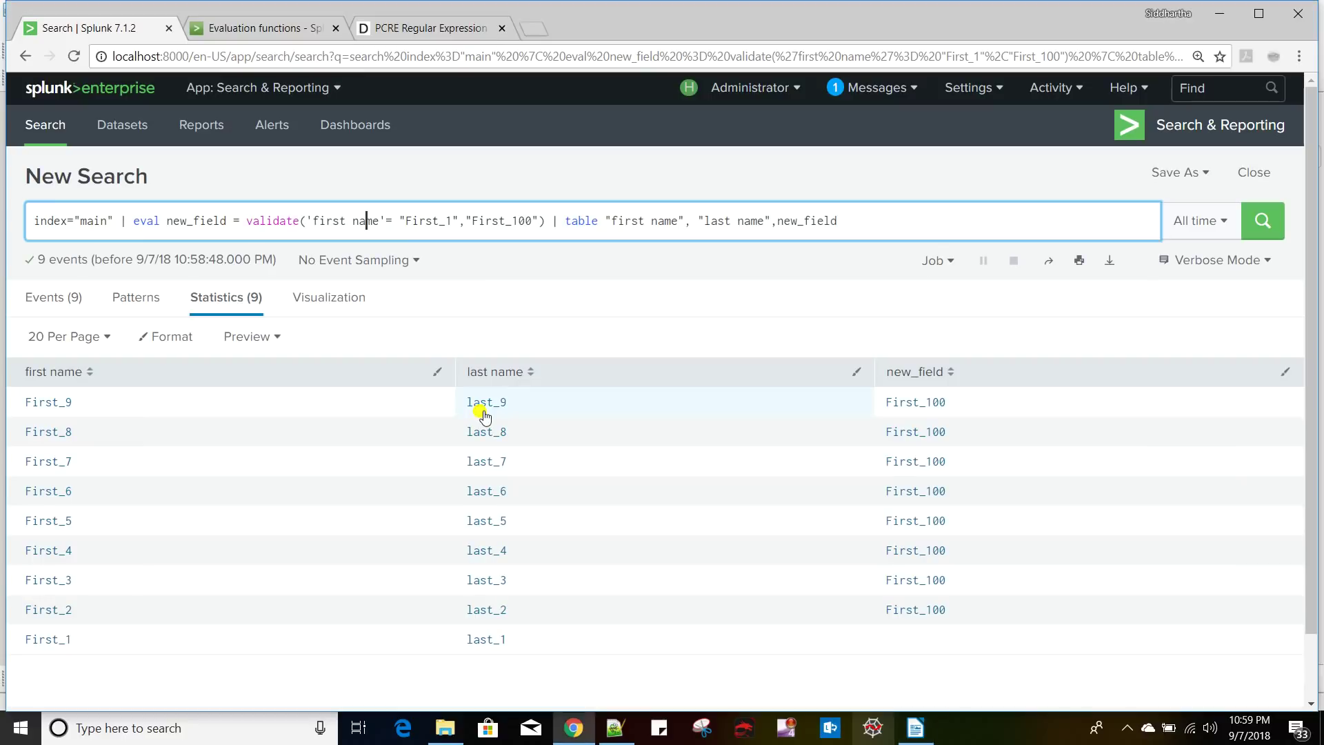
click(615, 725)
click(164, 69)
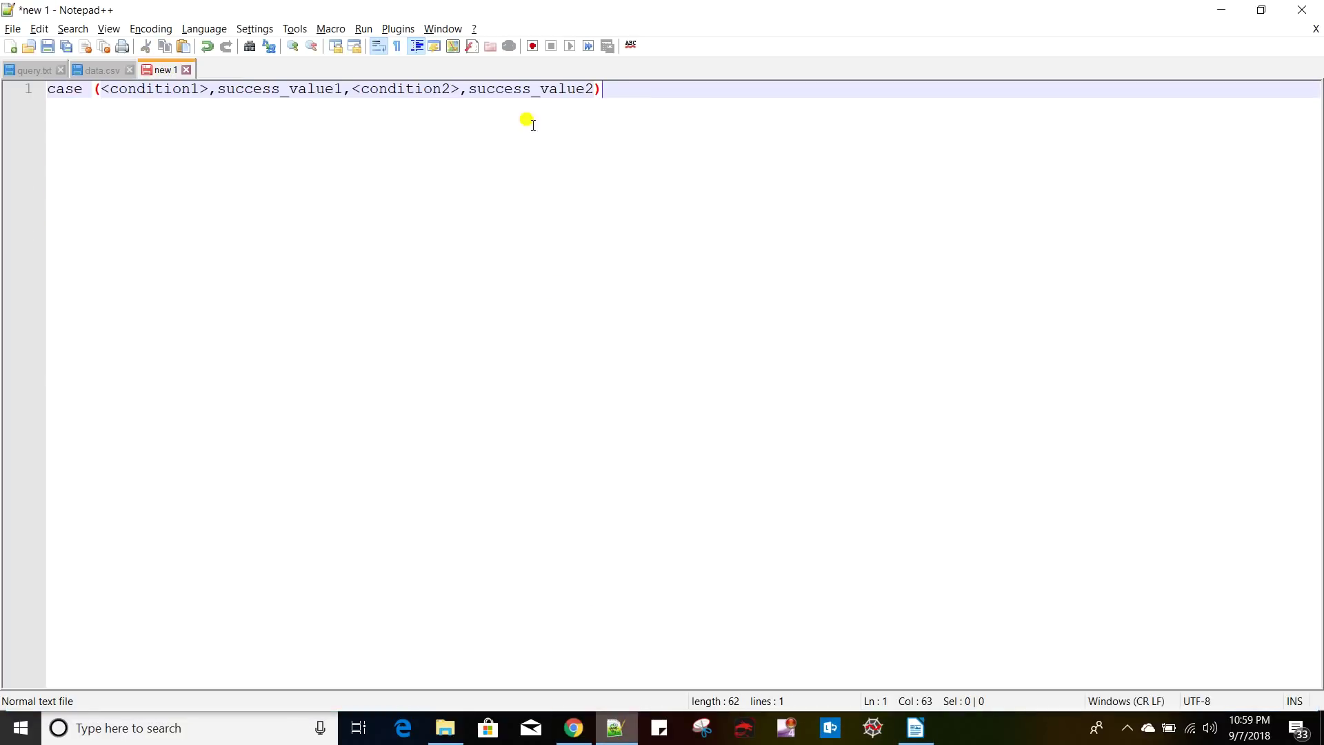
key(Return)
key(Return)
key(Return)
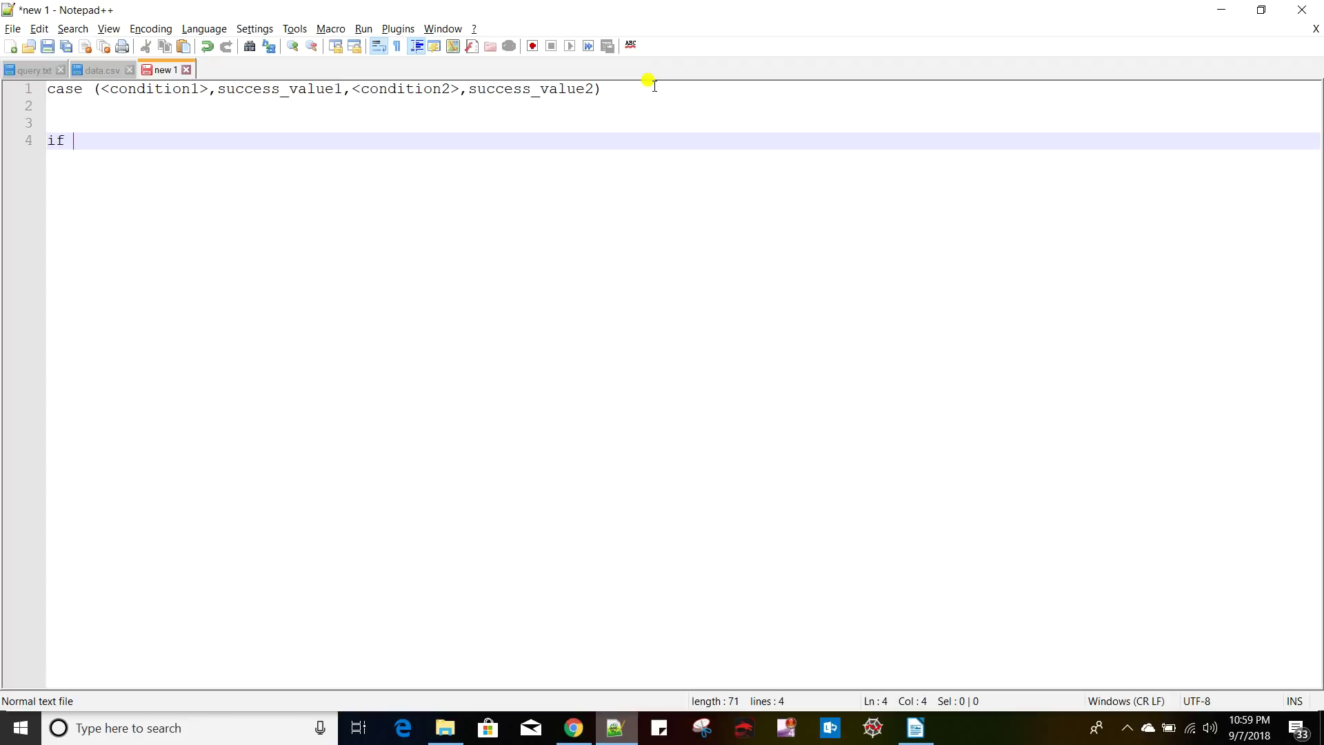
text(if (<condition)
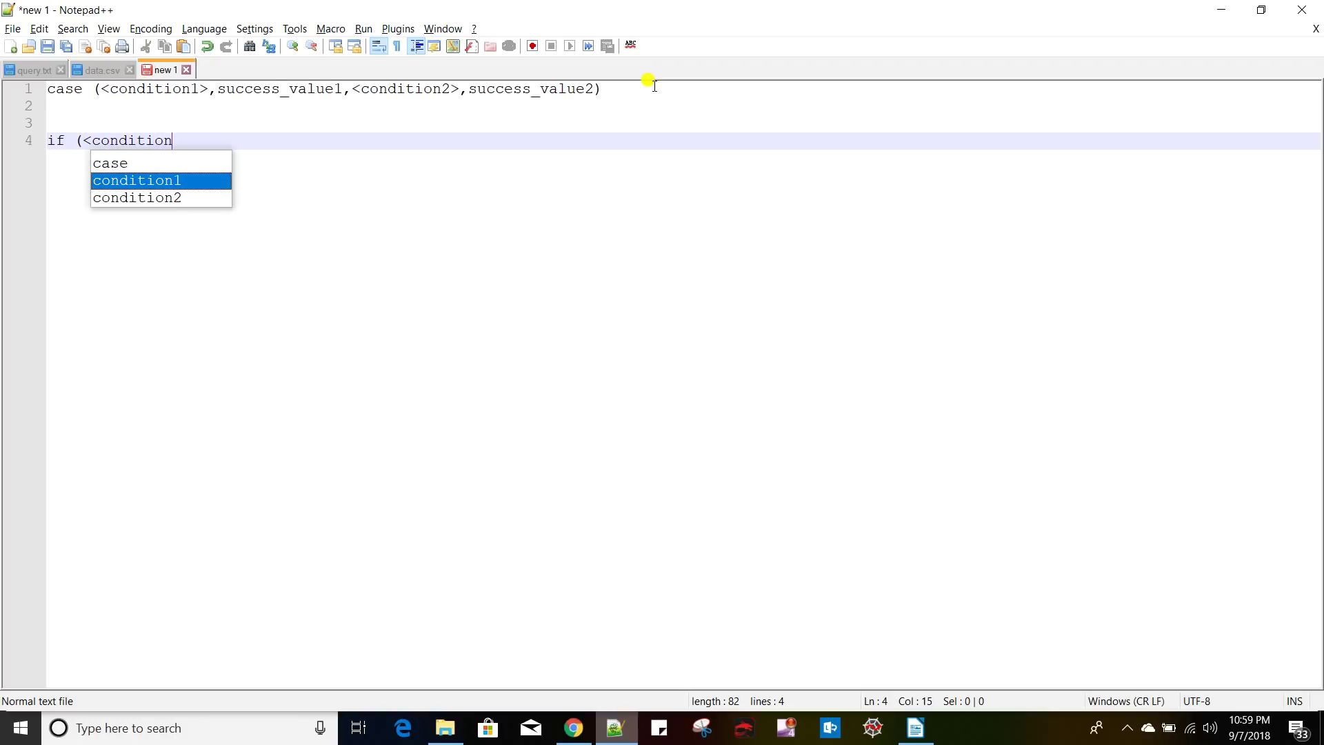
text(>,)
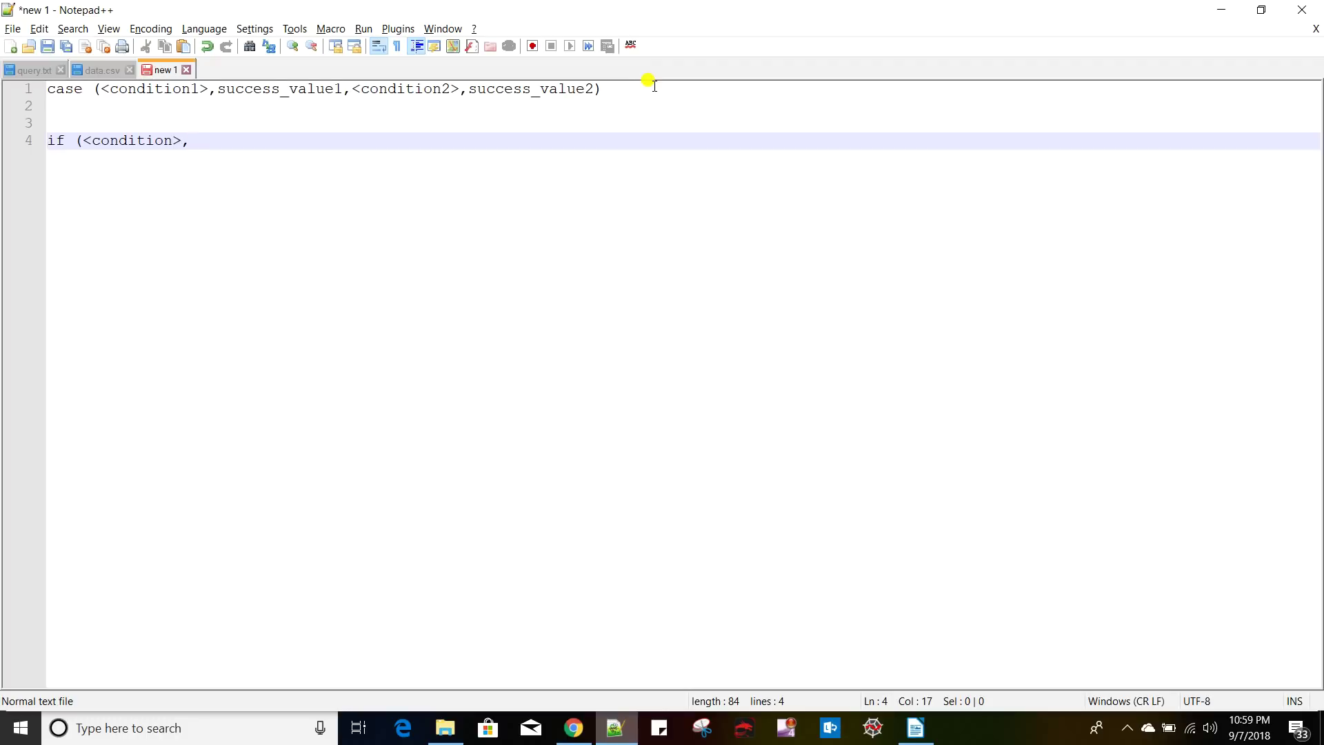
- Complete the if template with success_value copied from the case line and failure_val as the last argument
drag(217, 91, 331, 92)
key(ctrl+c)
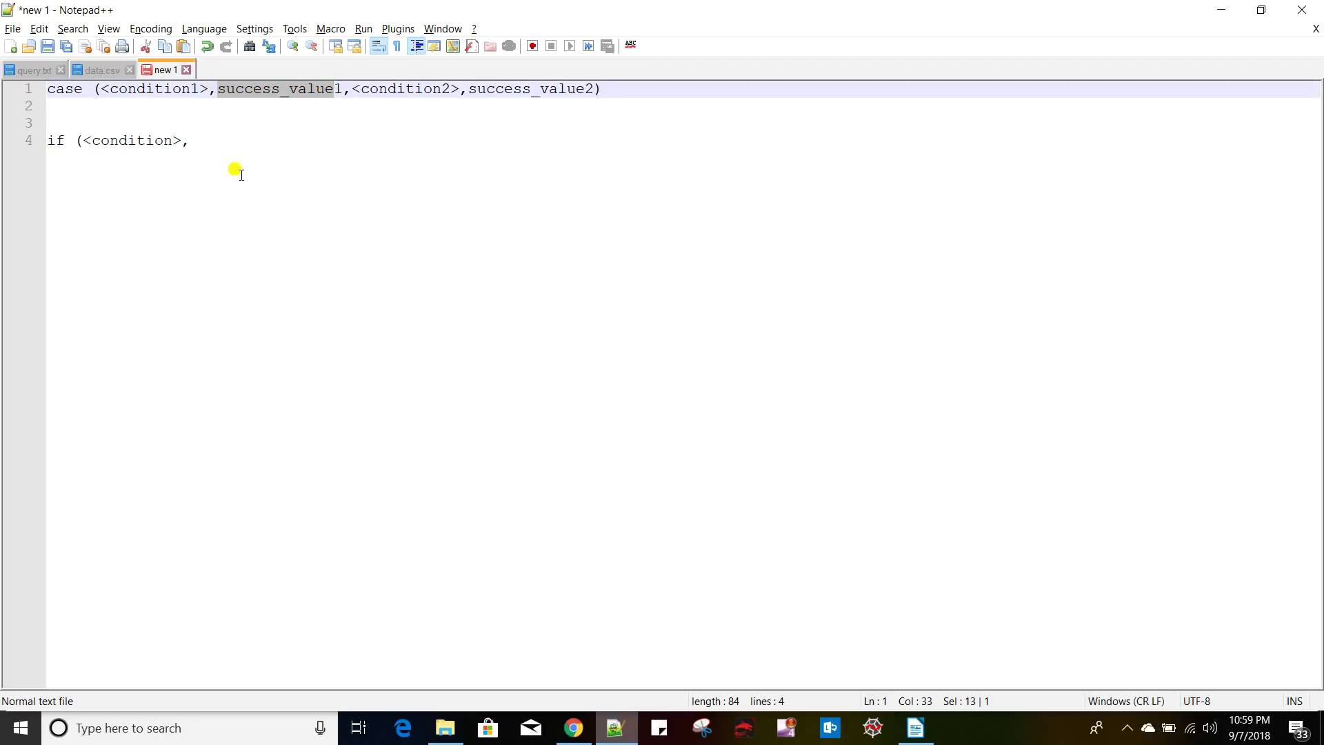
click(197, 136)
key(ctrl+v)
text(,fai)
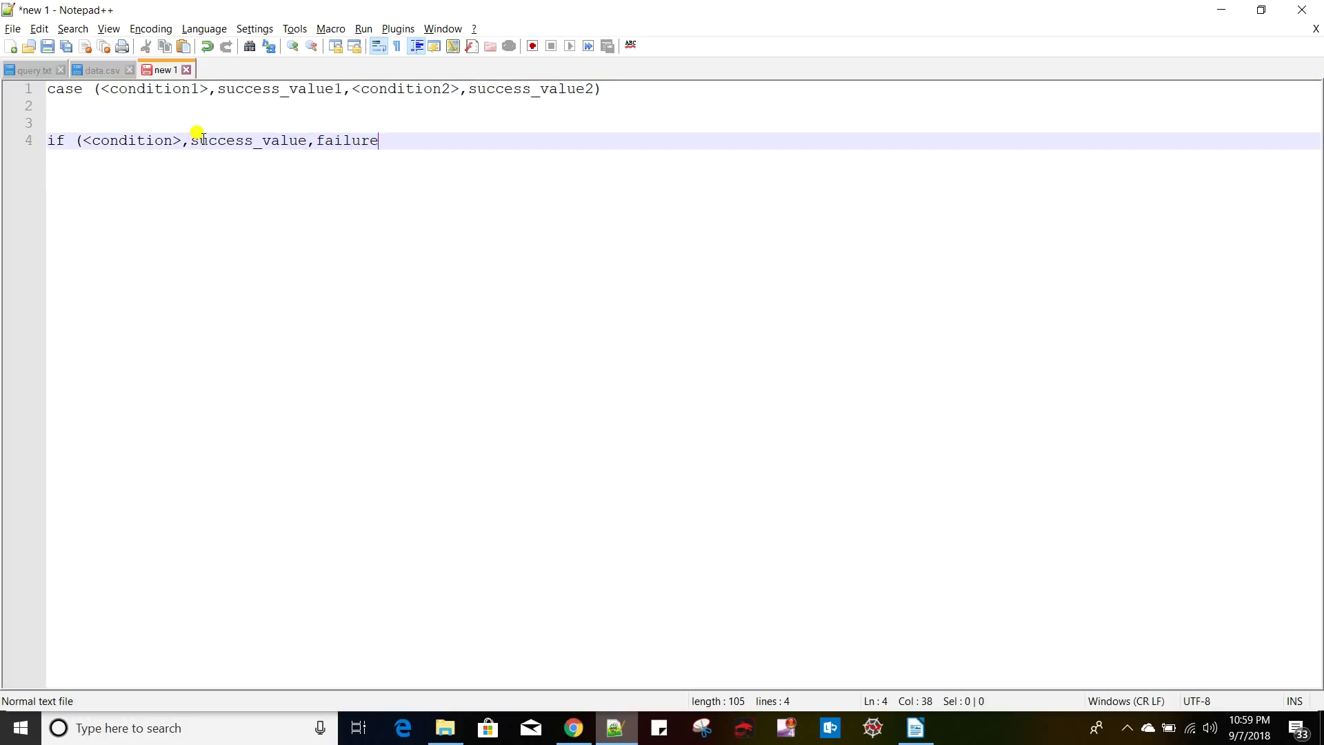
text(lure_val))
- Switch back to the Splunk search and replace the validate expression with an if() testing 'first name' = "First_1"
key(alt+Tab)
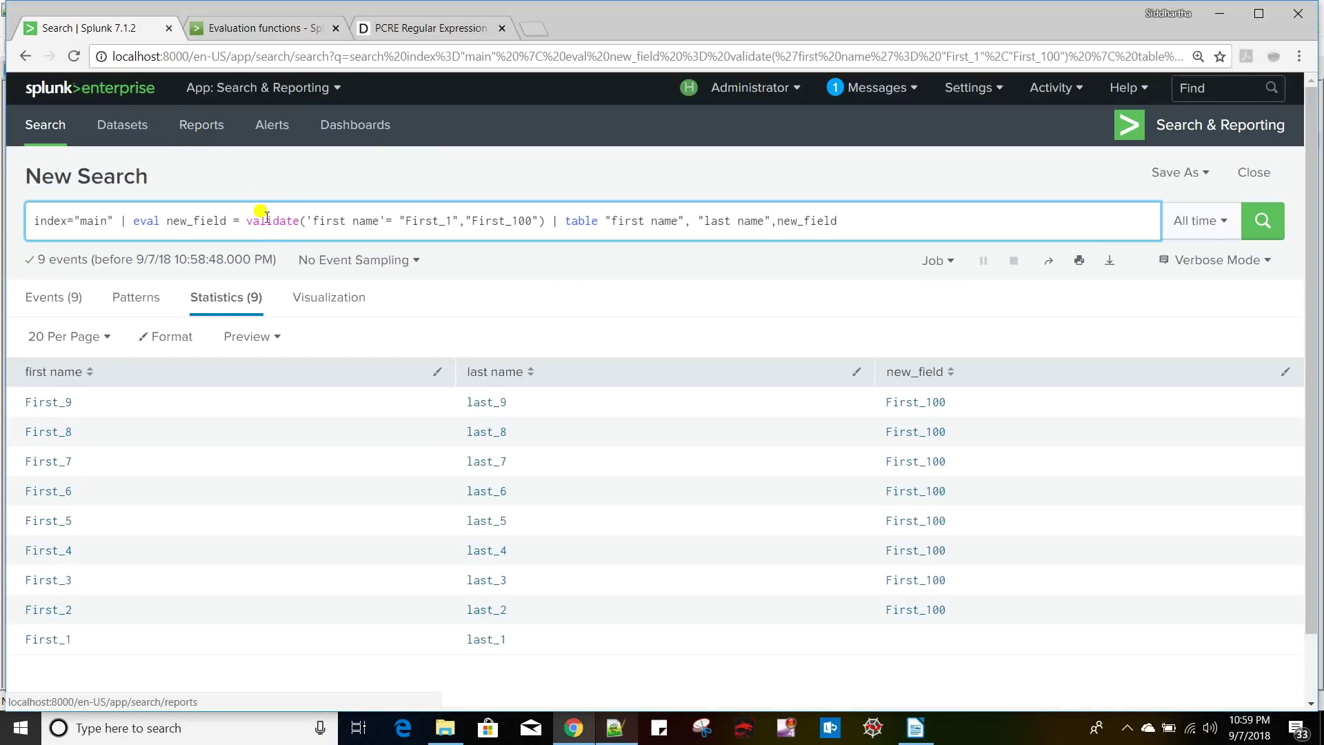
drag(247, 221, 548, 220)
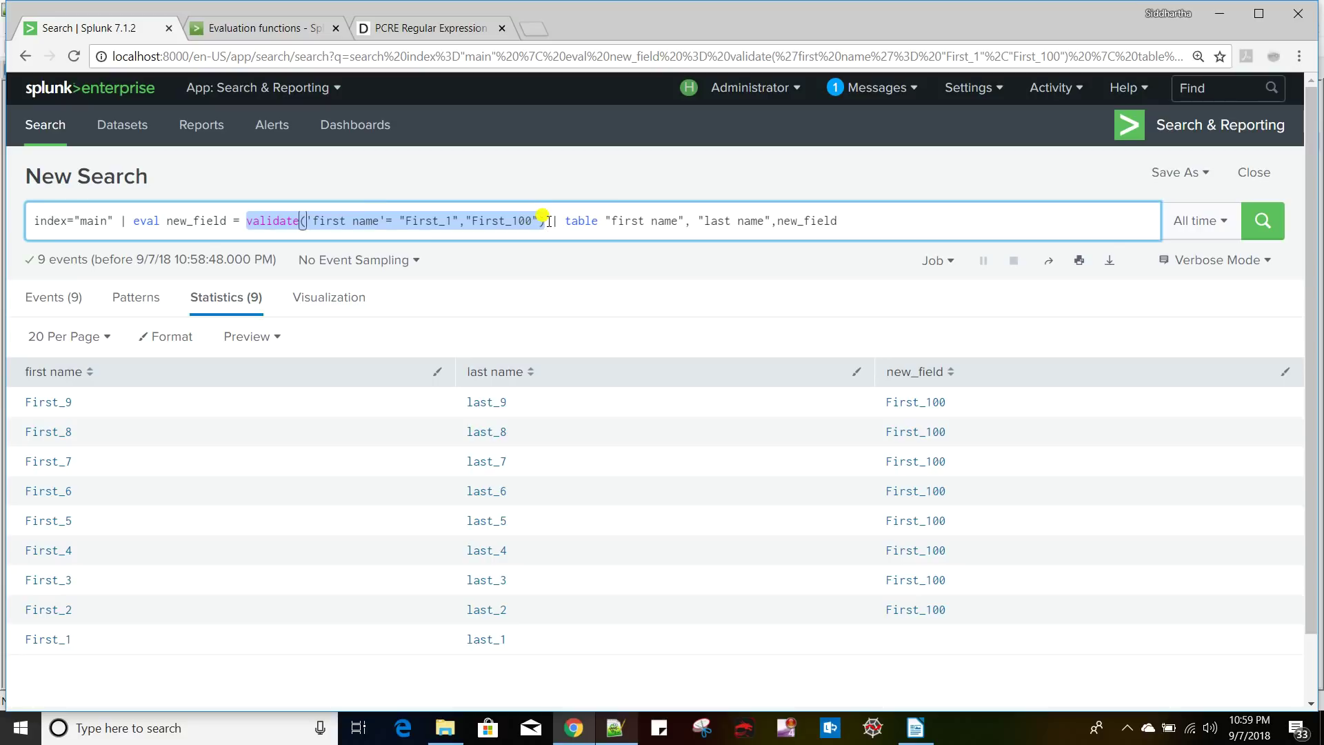
text(if)
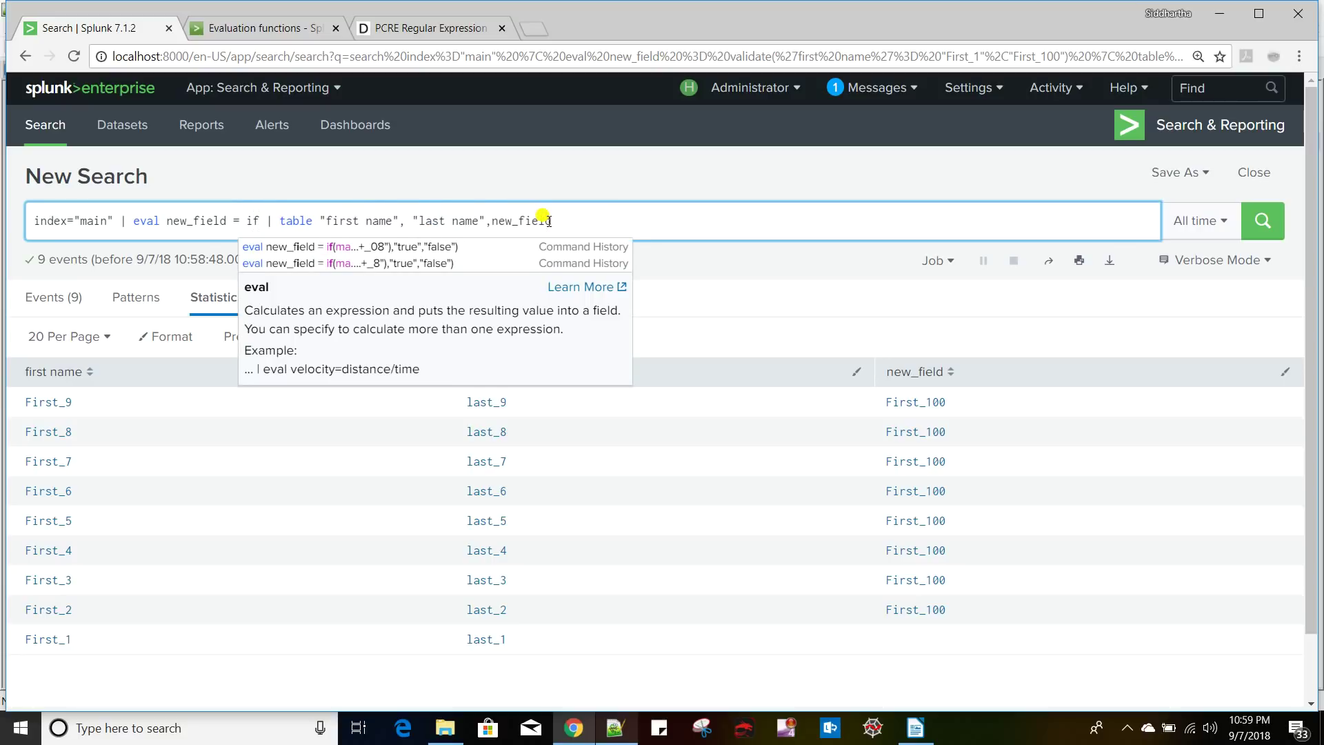
text(())
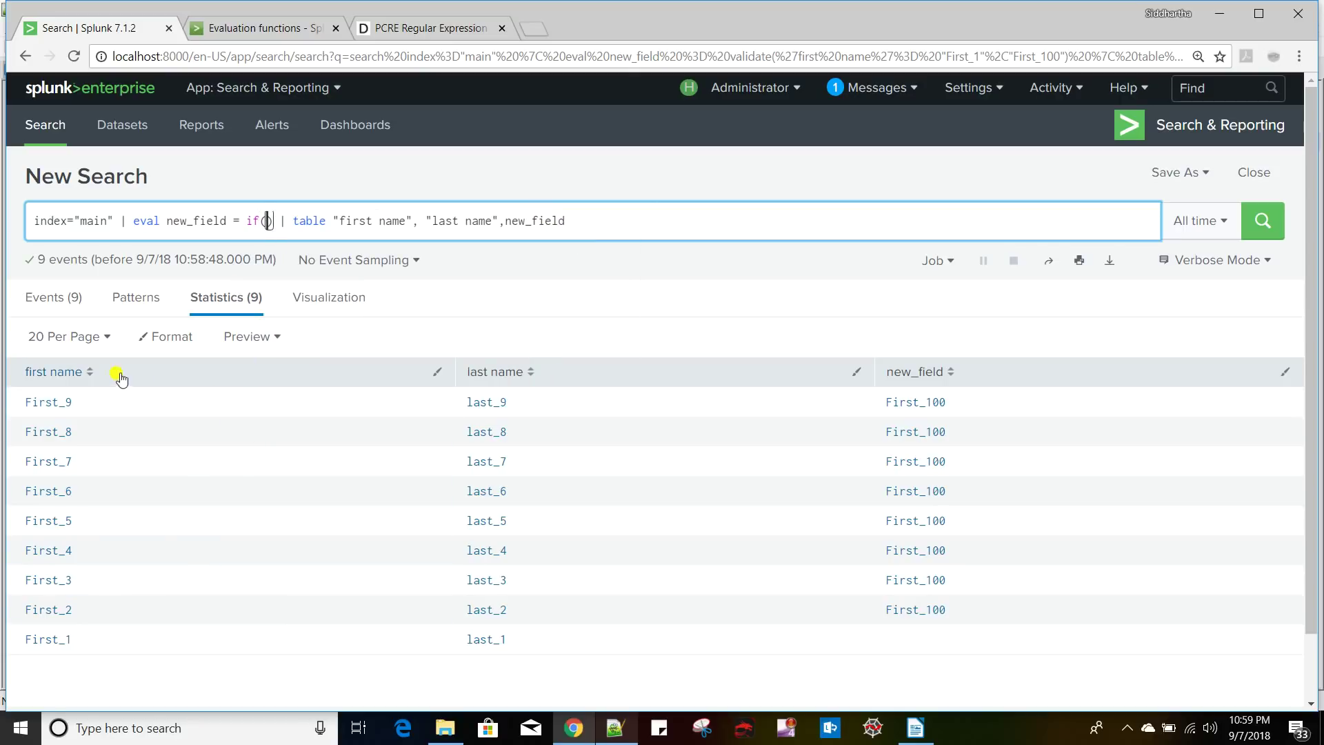
text('first name)
text( = )
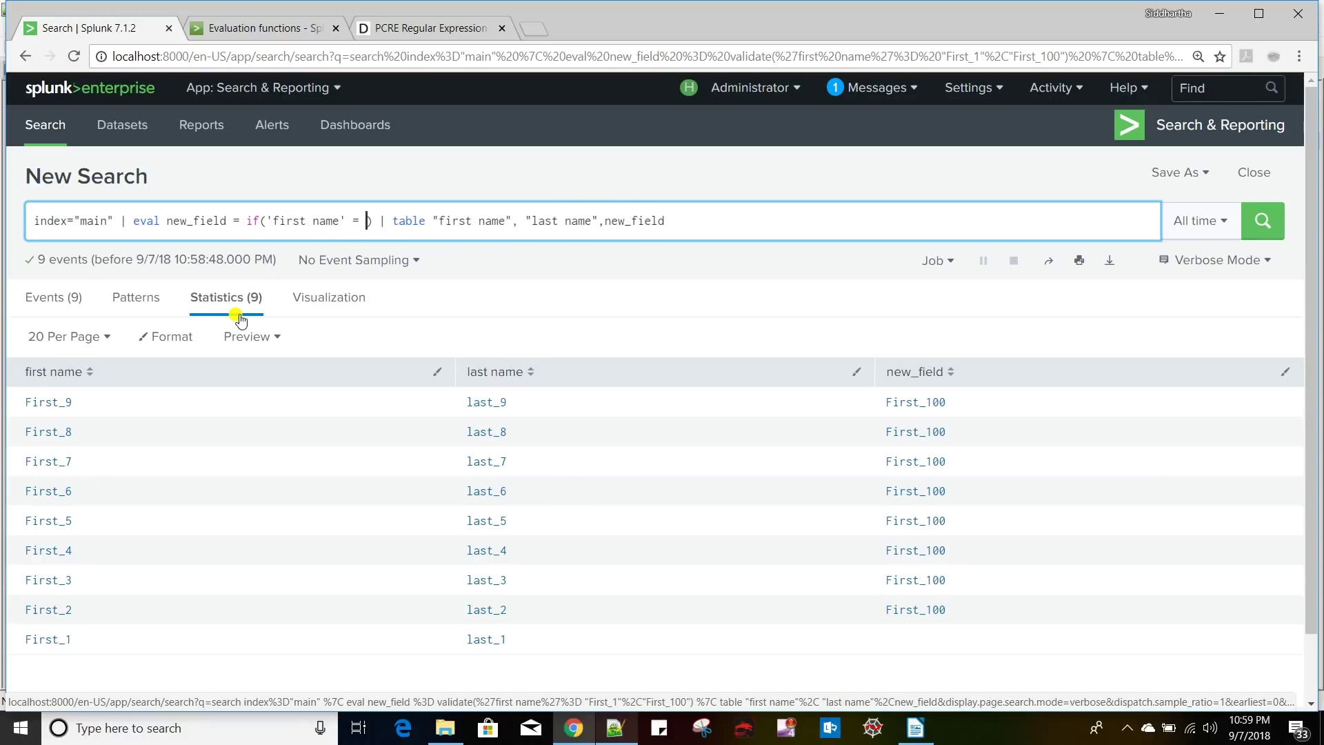
text(")
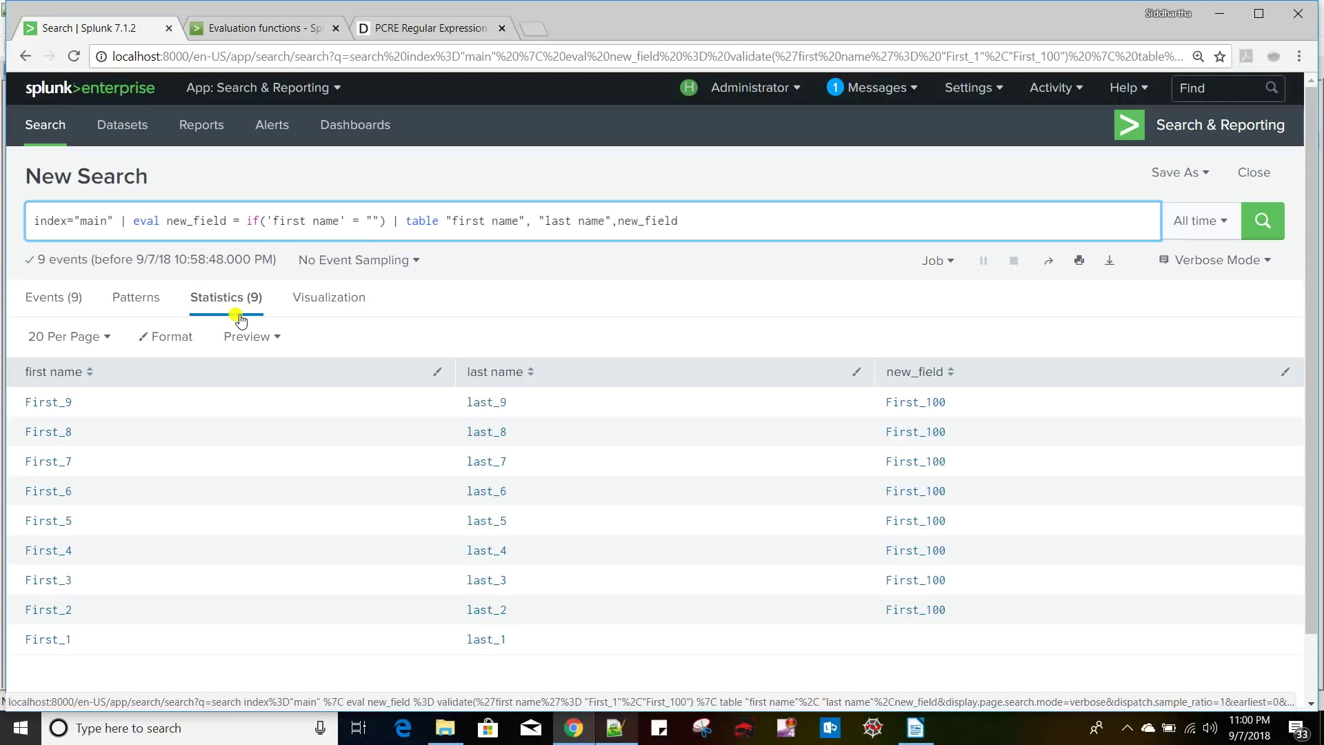
drag(74, 644, 10, 644)
key(ctrl+c)
click(370, 215)
key(ctrl+v)
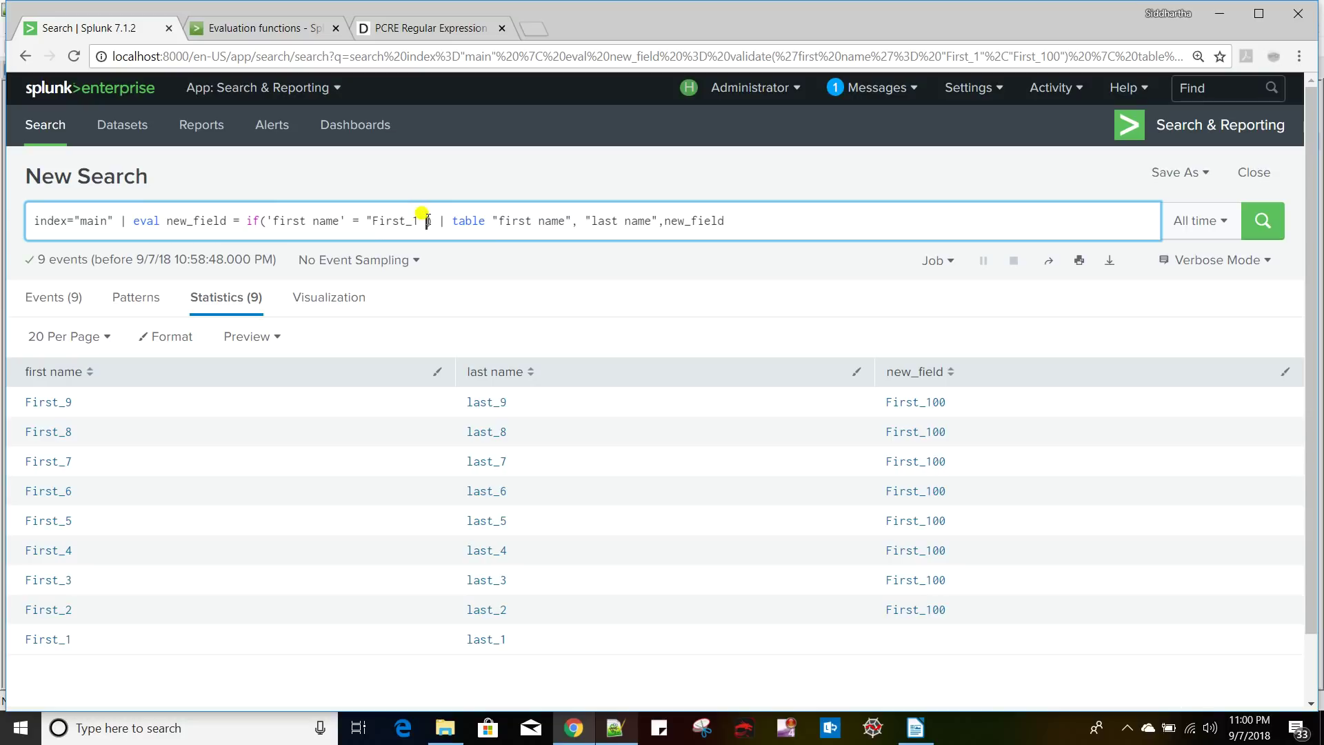
- Add "First_100" as the success value of the if function
text(, )
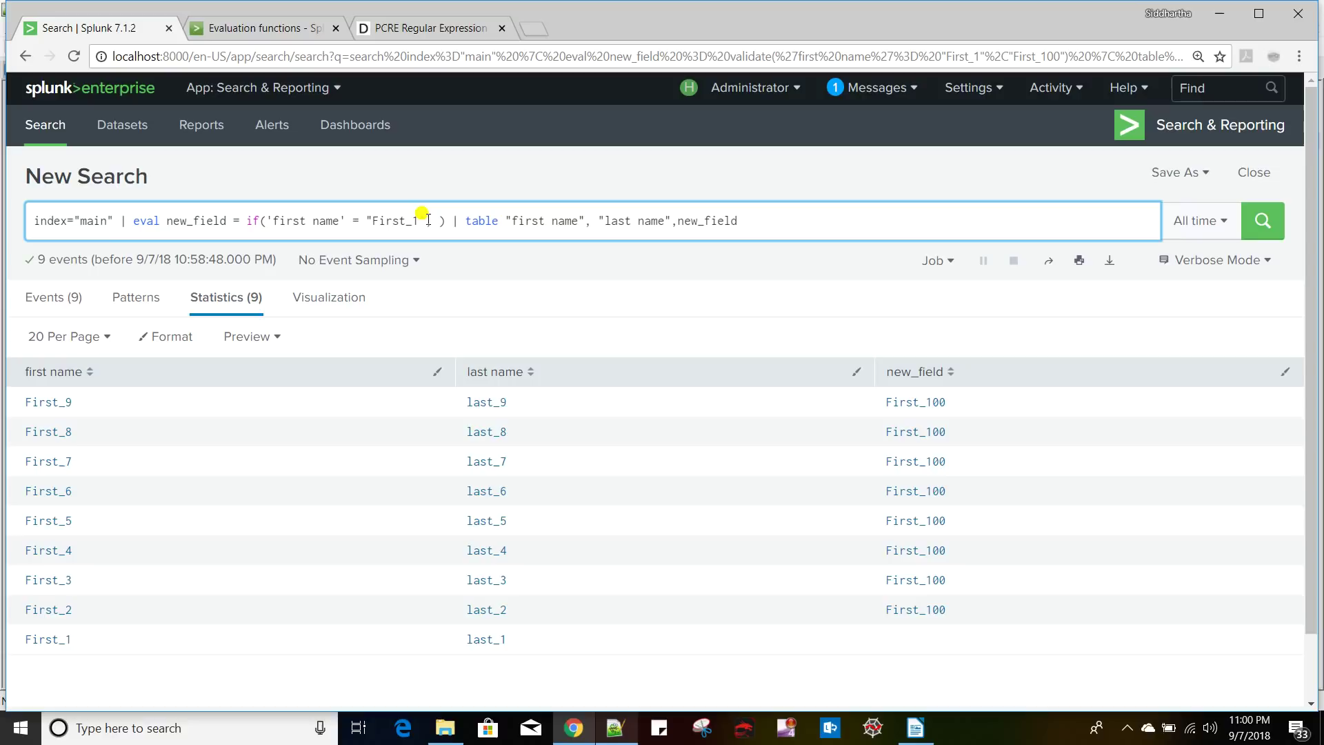
text(")
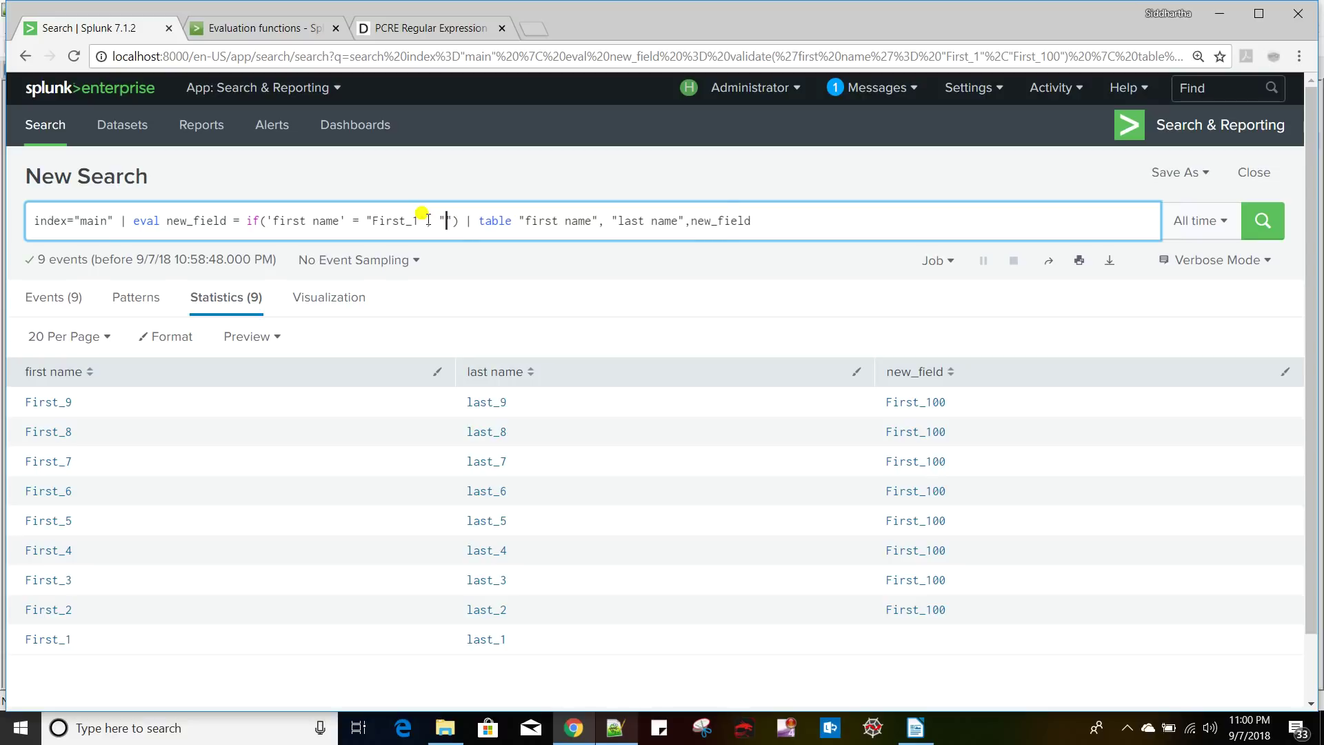
text(First)
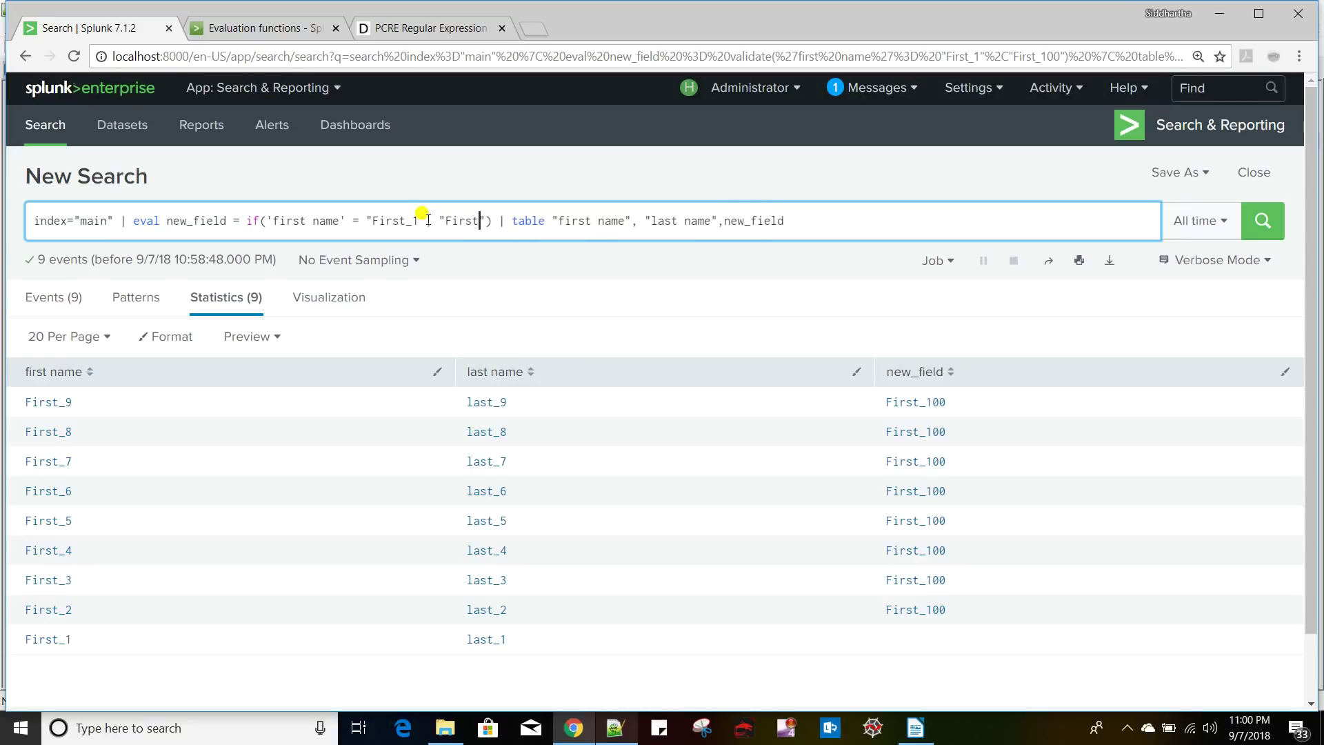
text(_100")
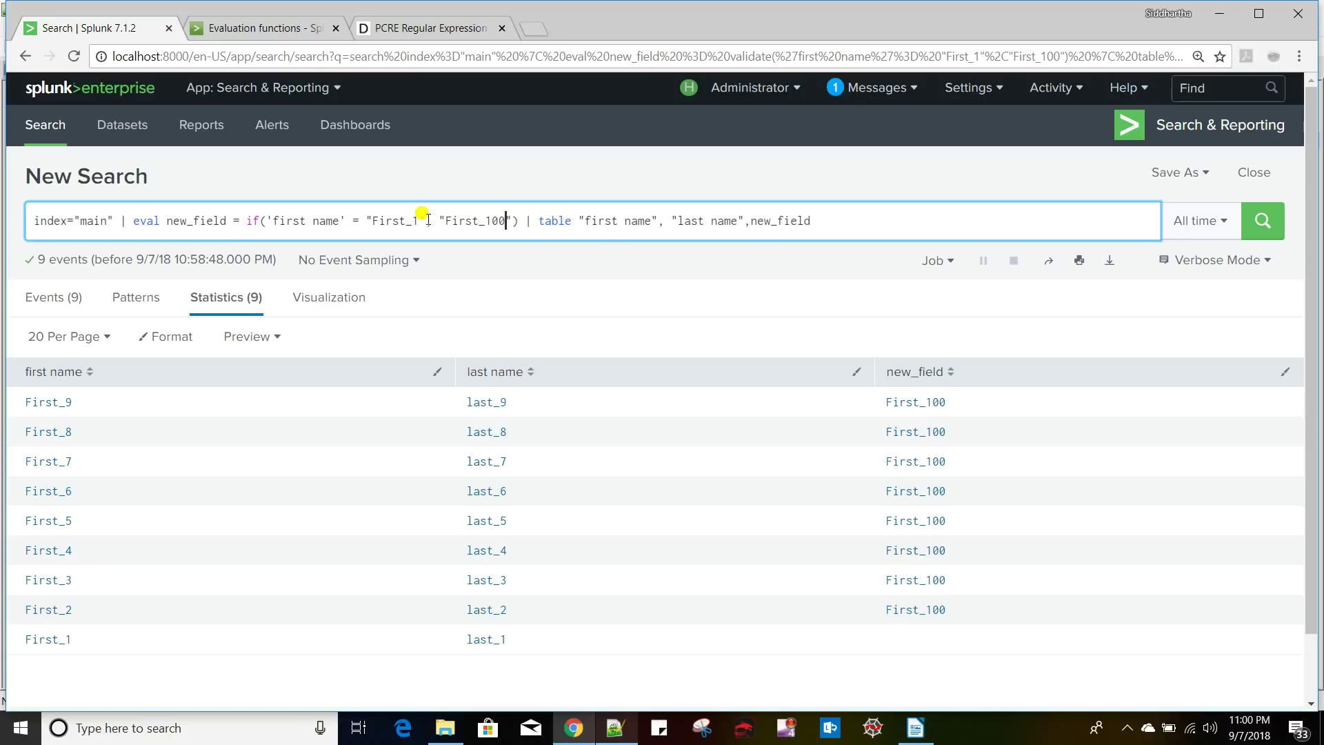
text(,)
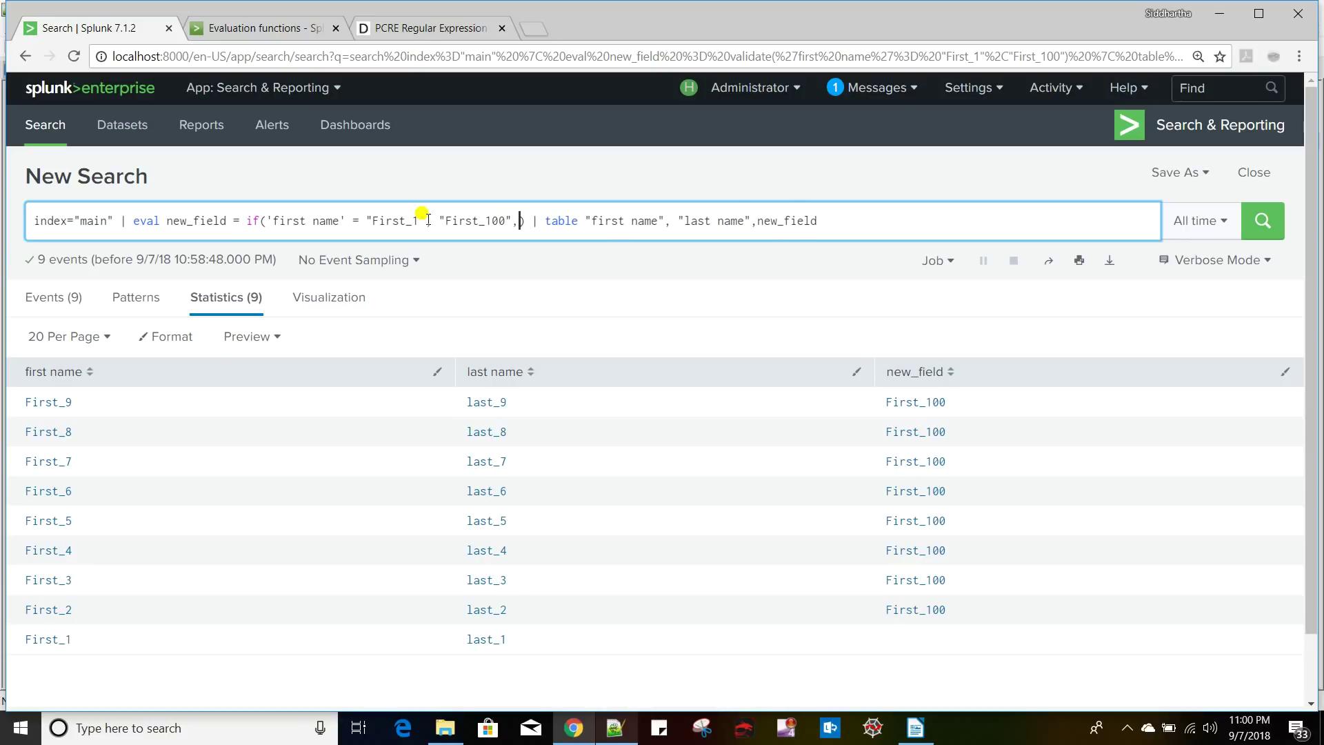
- Use the 'first name' field as the failure value of the if function and run the search
drag(345, 220, 256, 215)
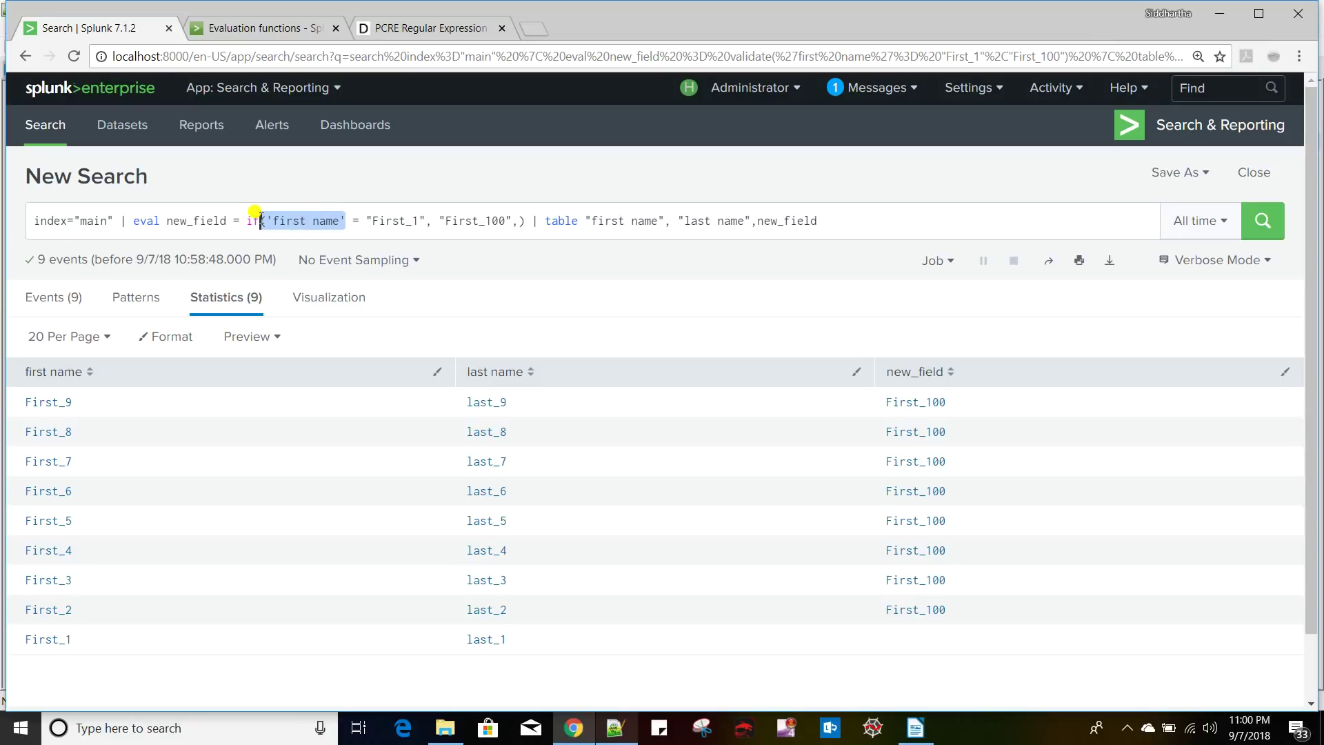
click(516, 221)
click(524, 221)
key(ctrl+v)
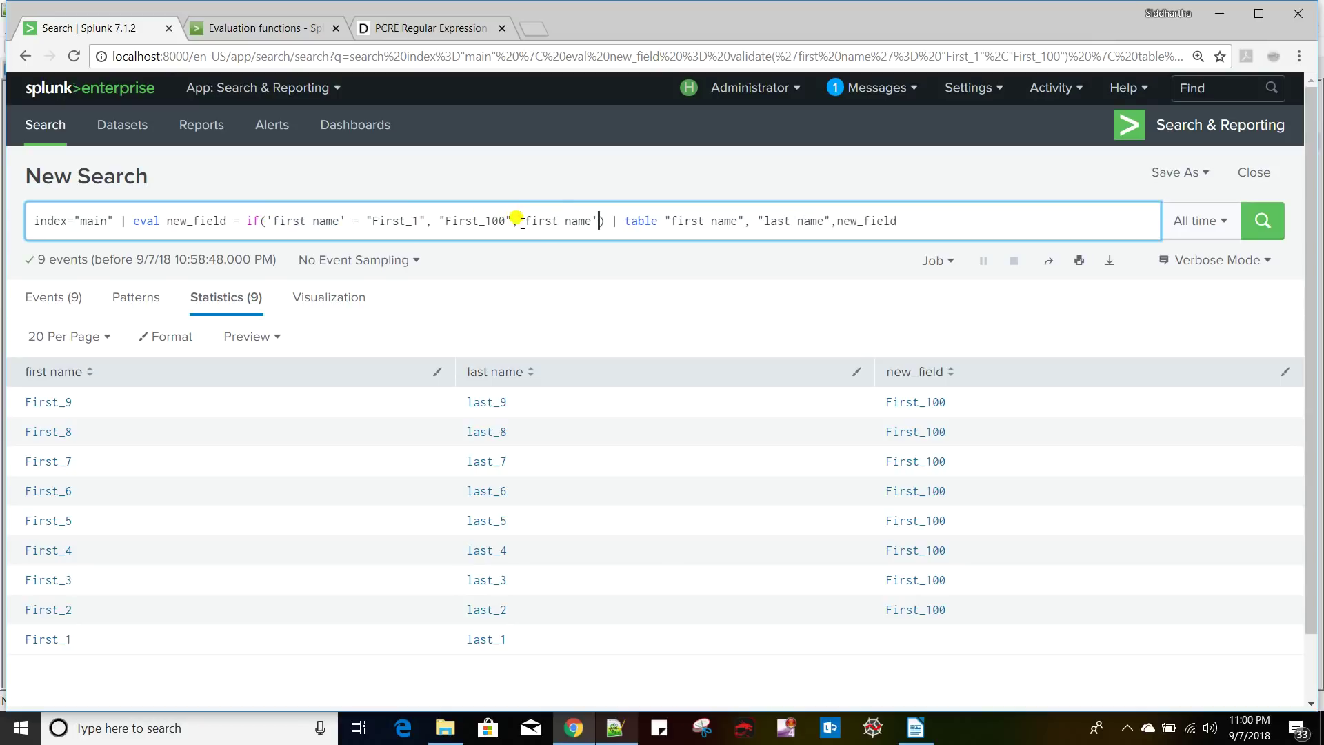
key(Return)
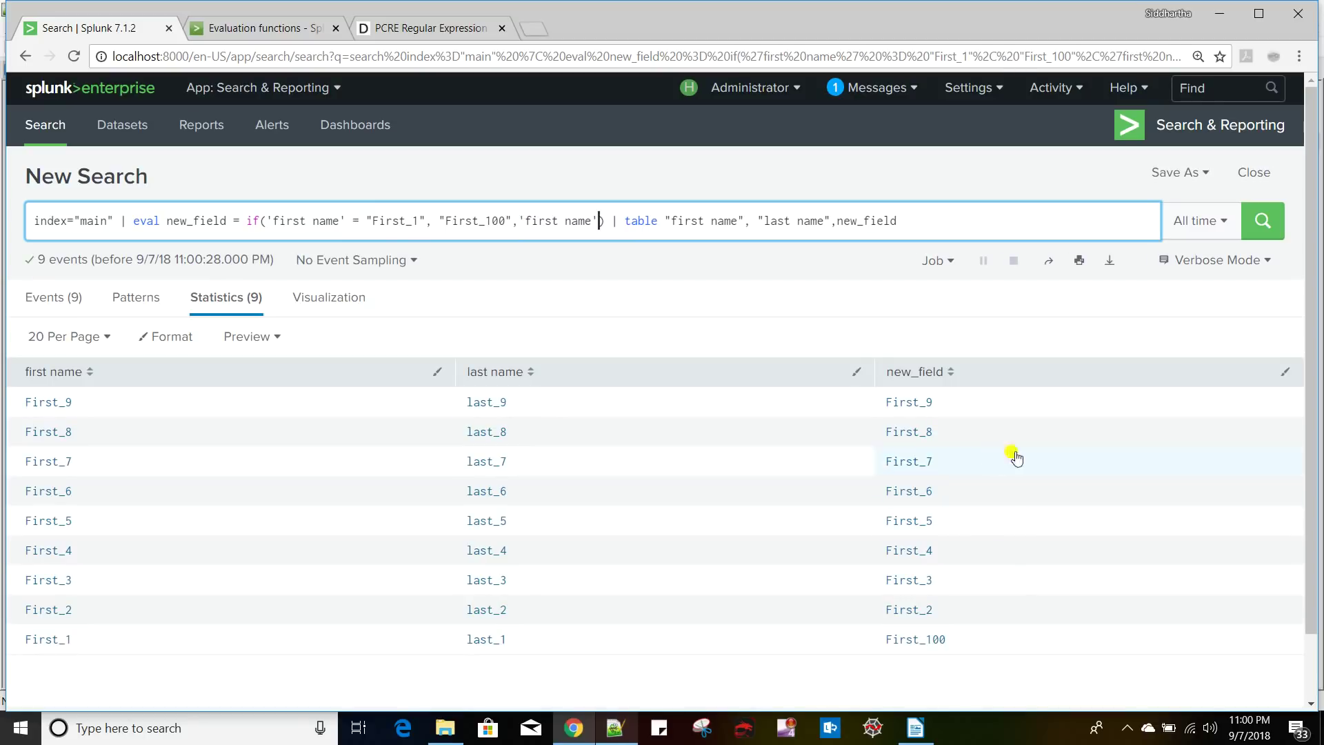
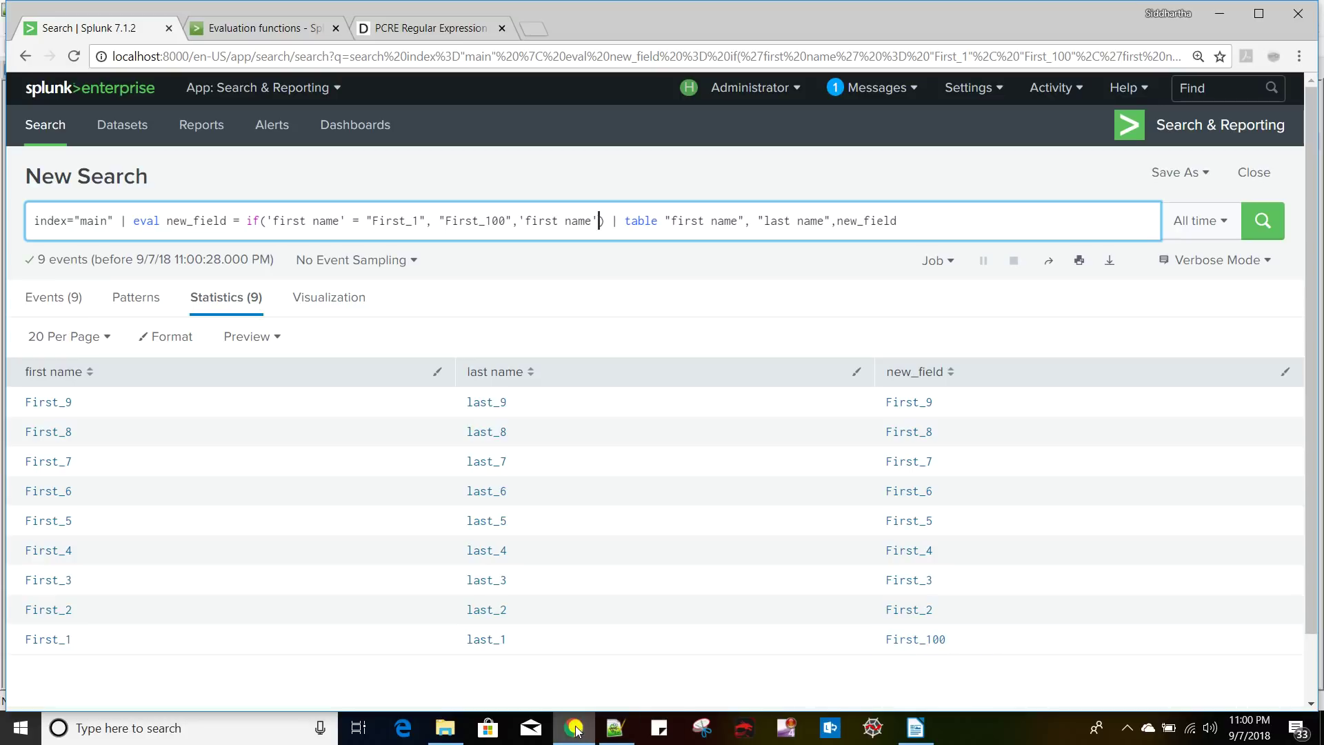
- Switch to Notepad++ to review condition1 and condition2 in the case template, and compare them with the if arguments in the Splunk search
click(615, 727)
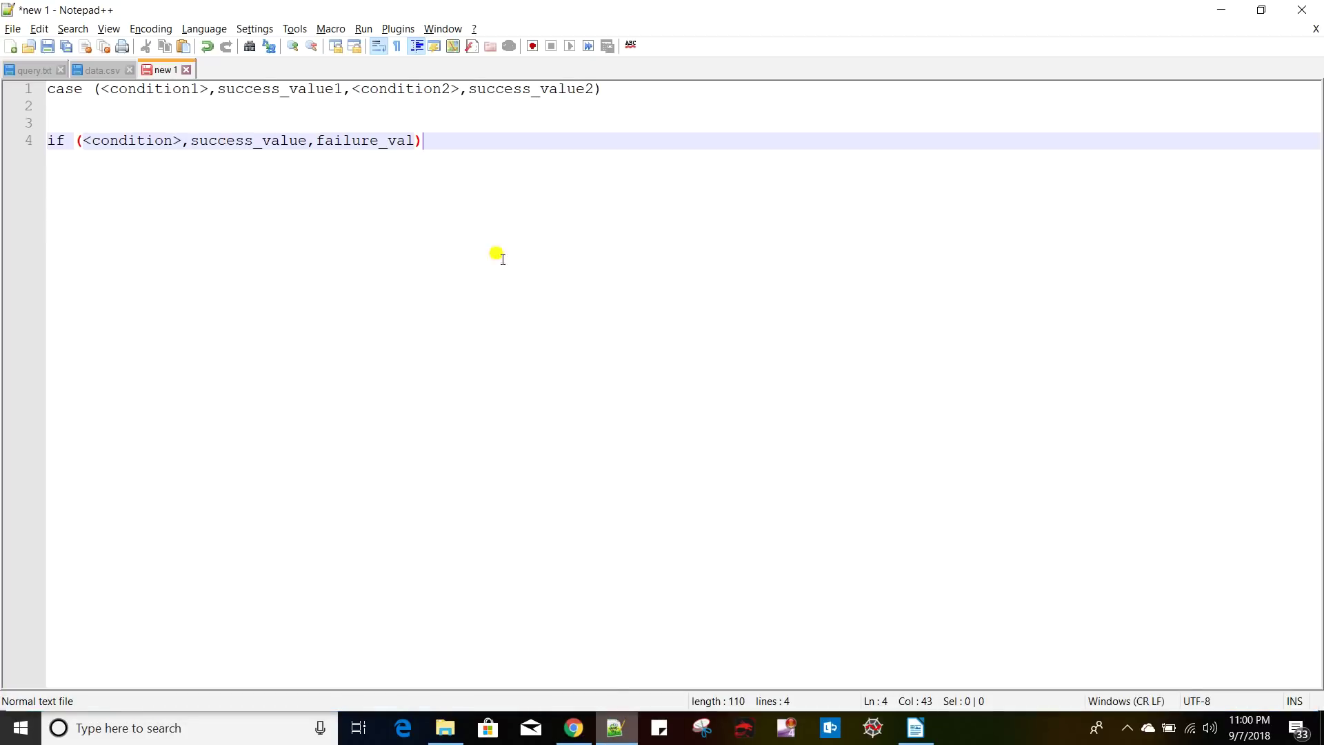
double_click(138, 89)
double_click(414, 93)
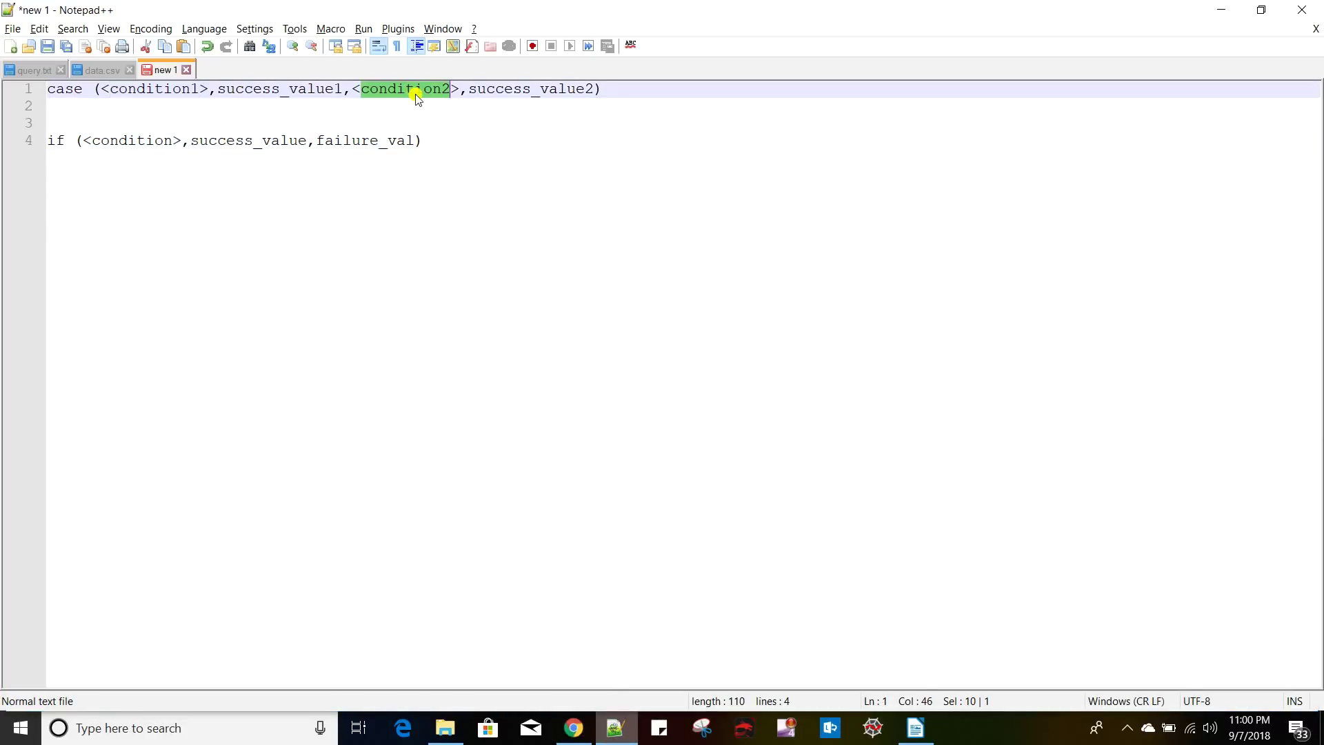
key(alt+Tab)
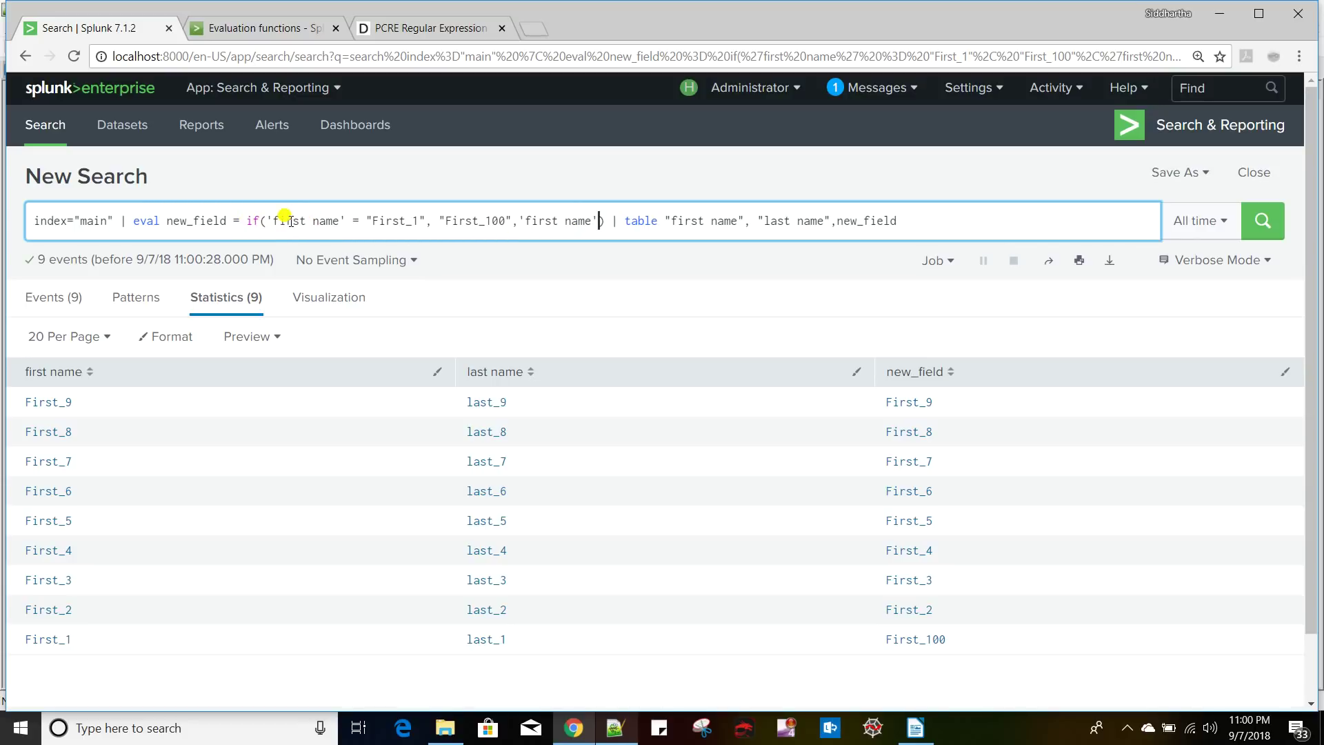
drag(267, 221, 455, 220)
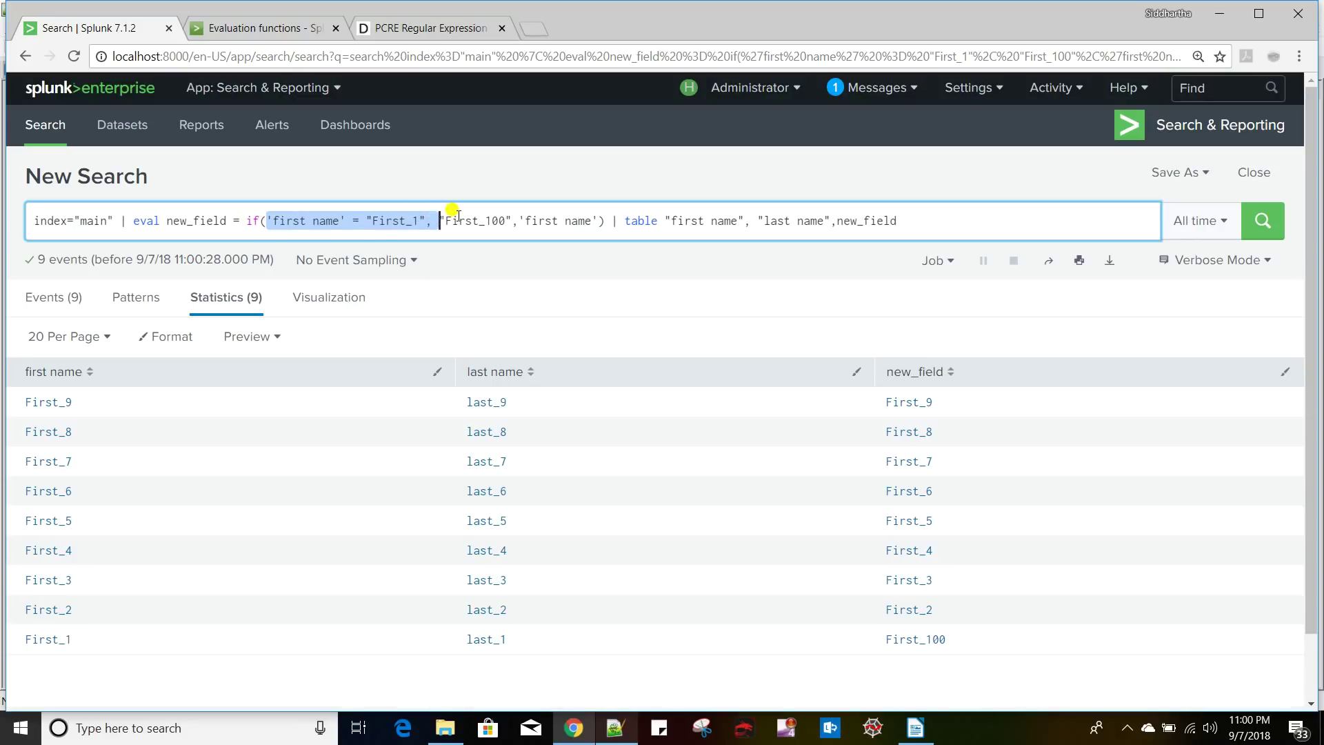
click(457, 220)
click(565, 221)
- Replace the failure value of the if function with a nested if() testing 'first name' = "First_2"
drag(599, 221, 519, 221)
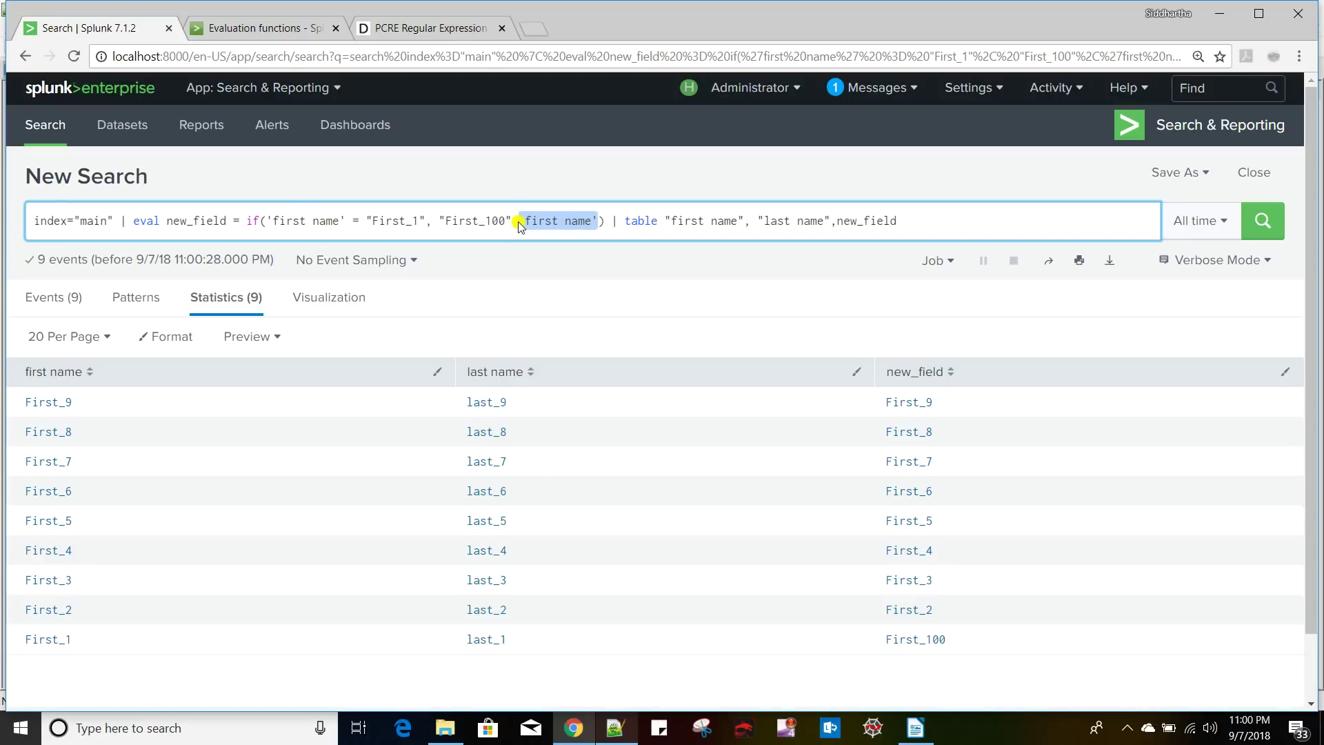
text(if())
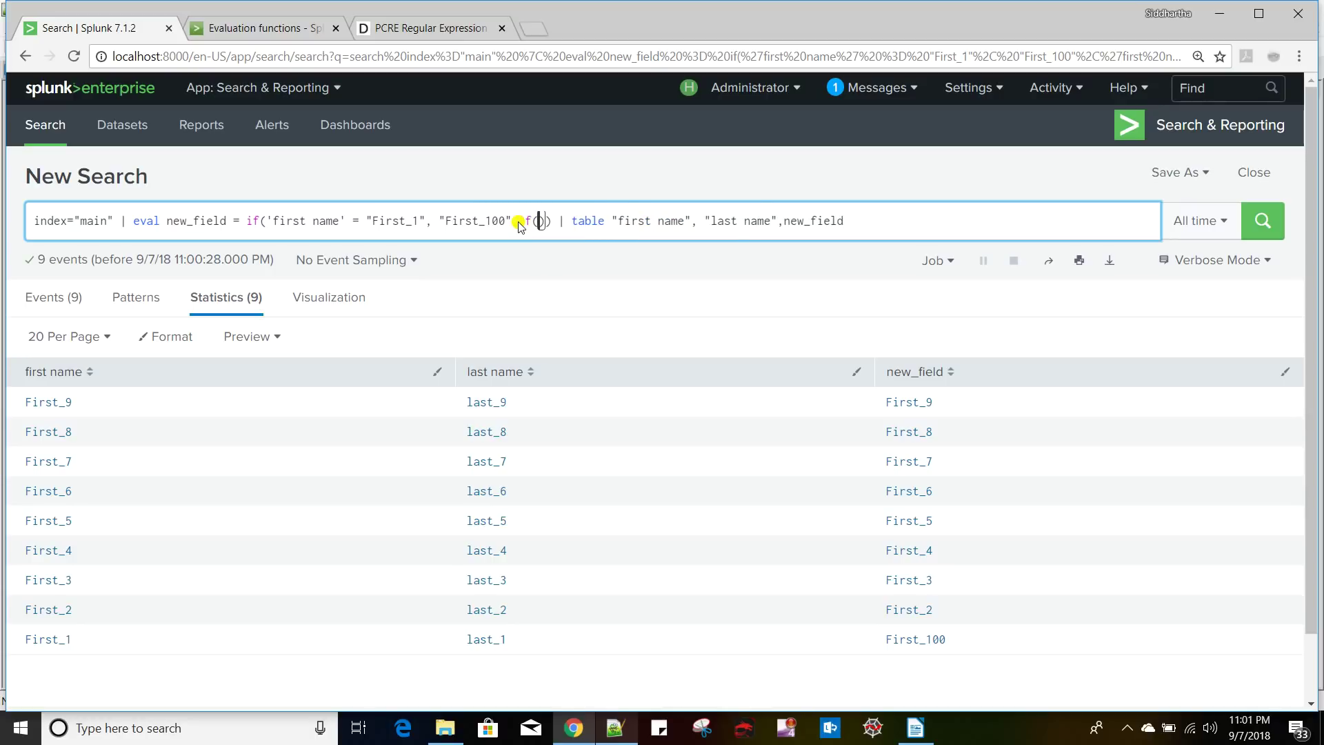
text('')
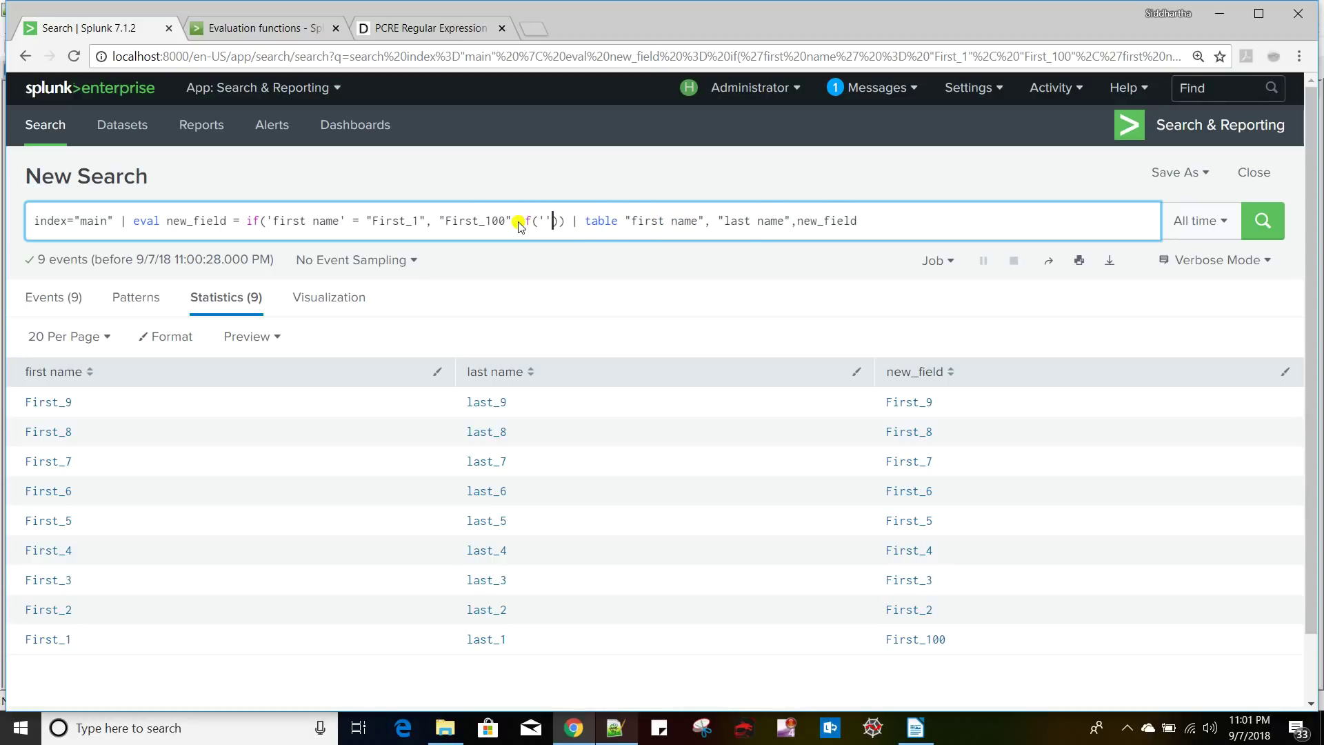
key(Left)
text(fie)
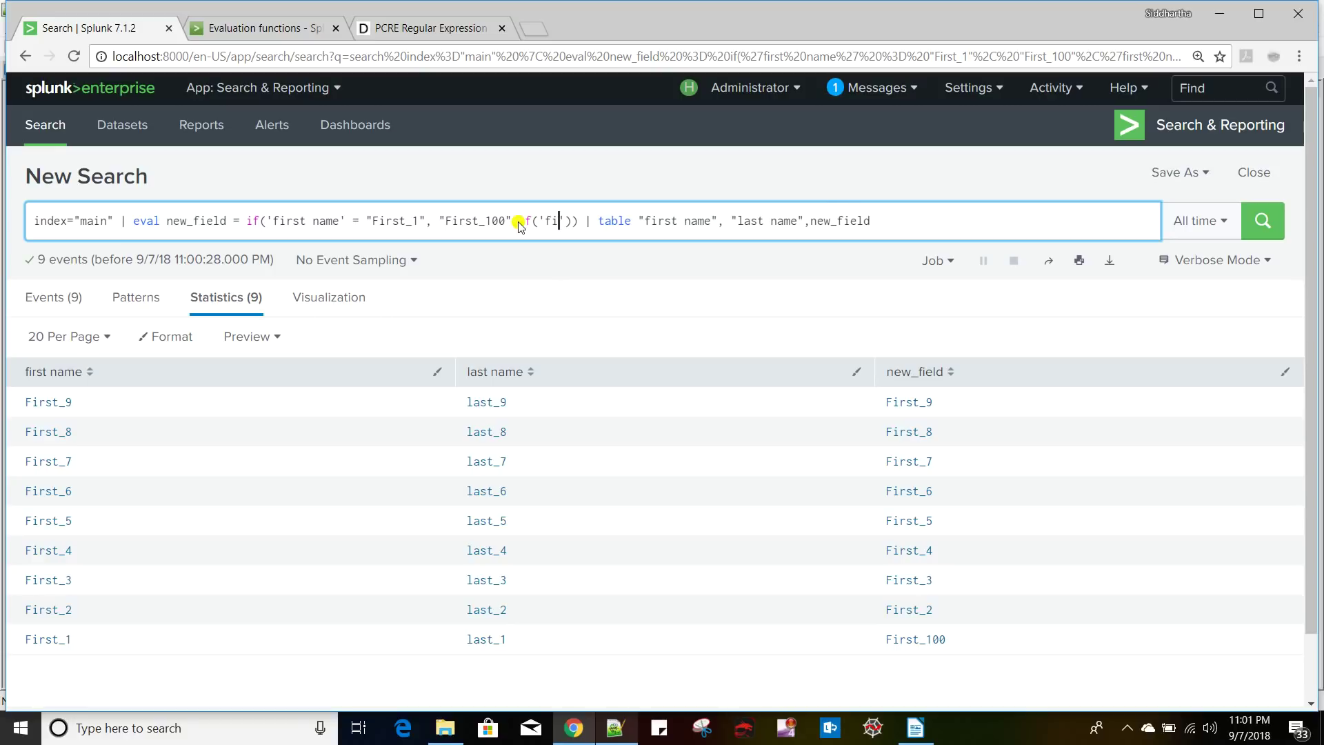
key(BackSpace)
text(rst name')
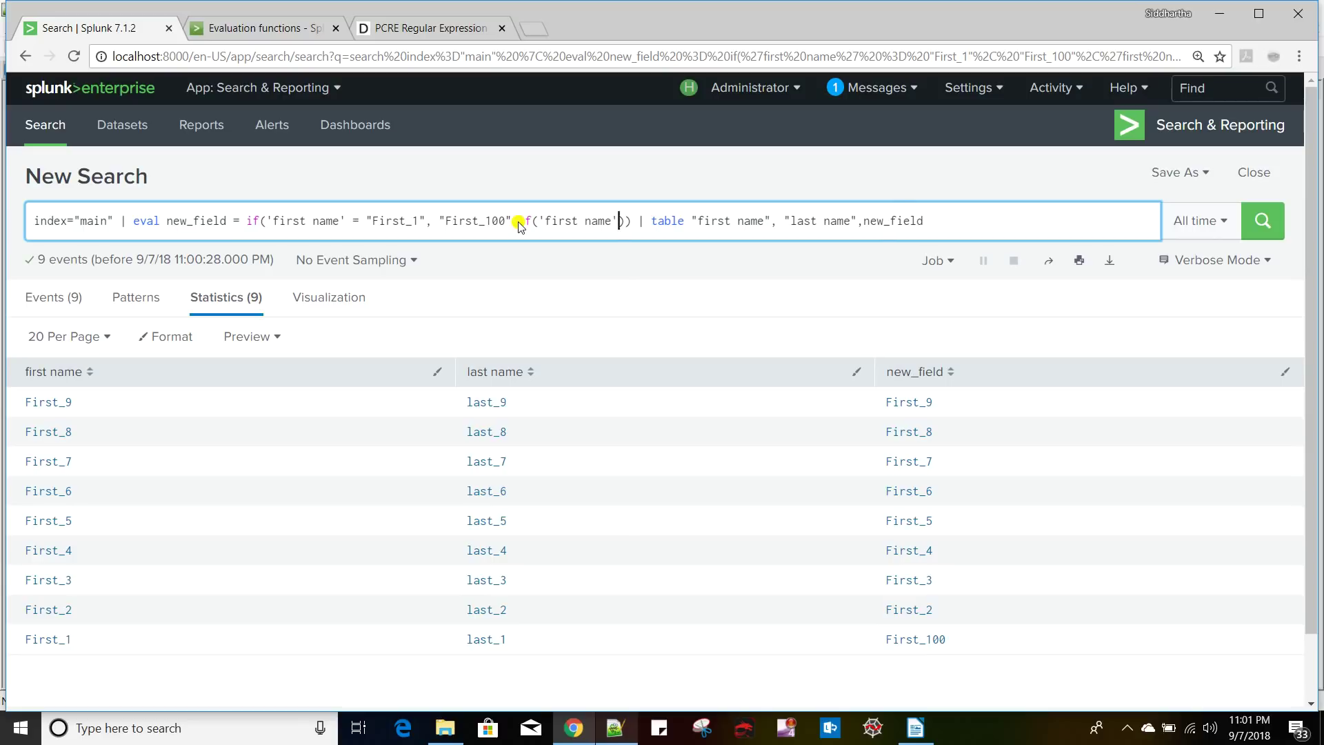
text( = )
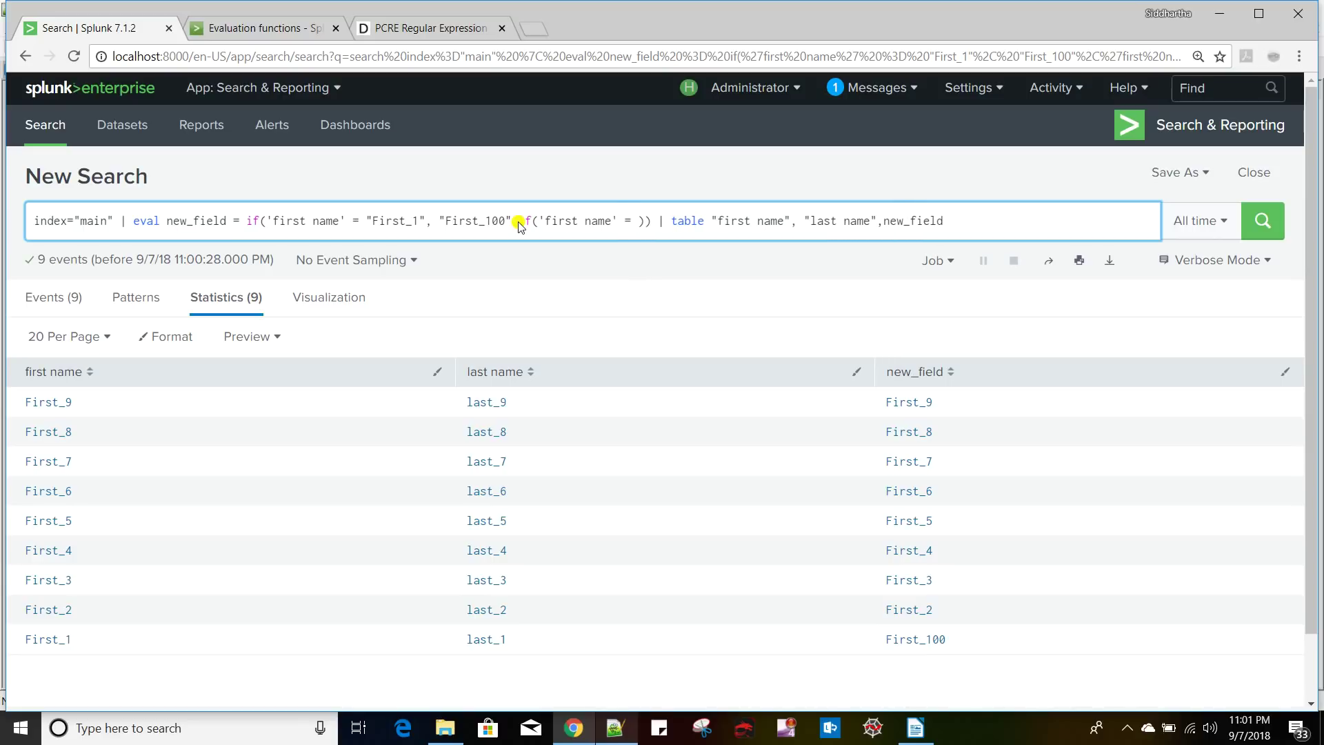
text("First)
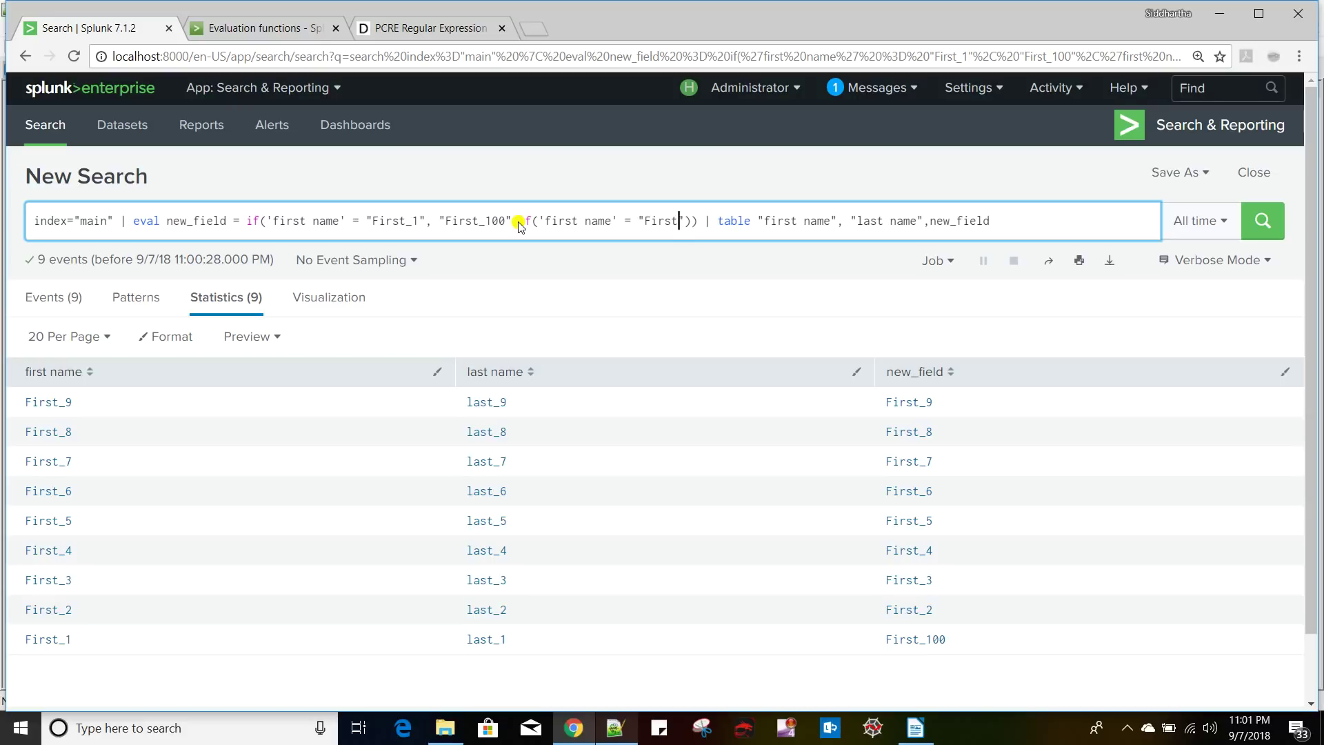
text(_2)
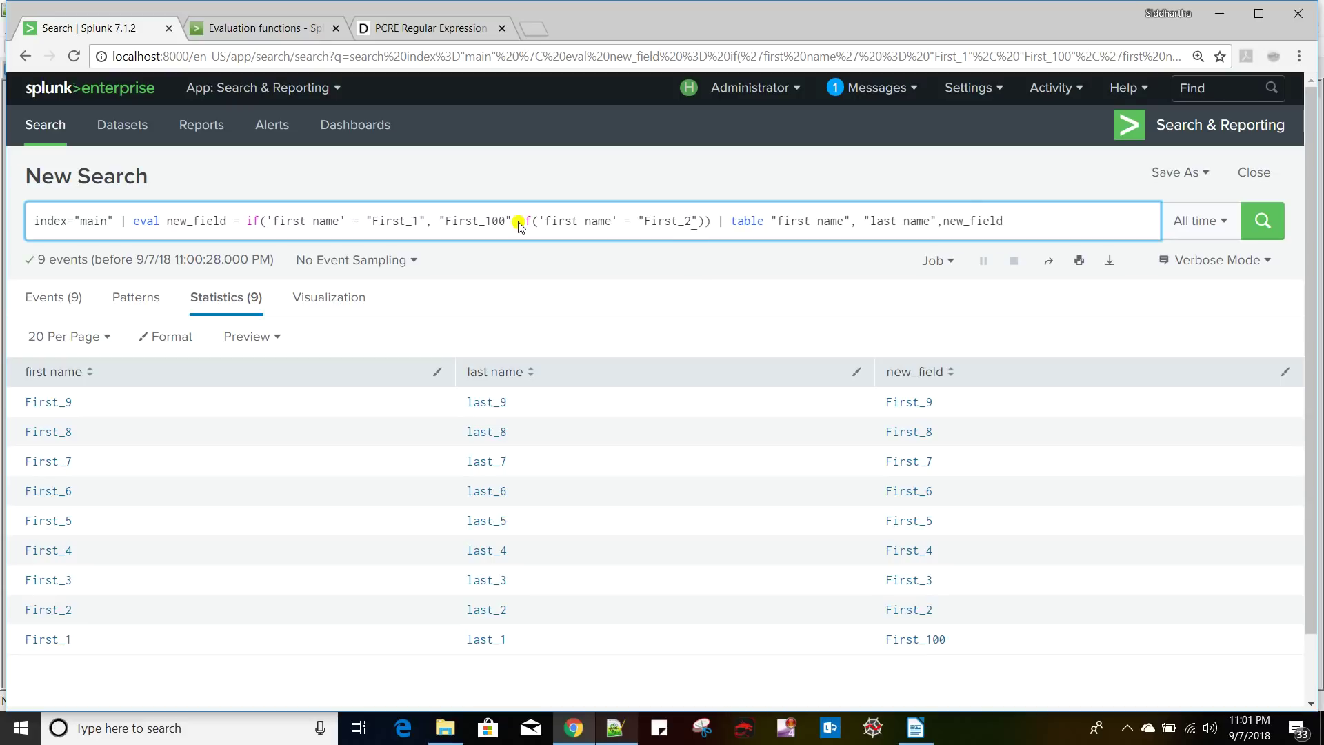
- Add "First_200" after the nested if condition as its success value
click(698, 209)
text(,"")
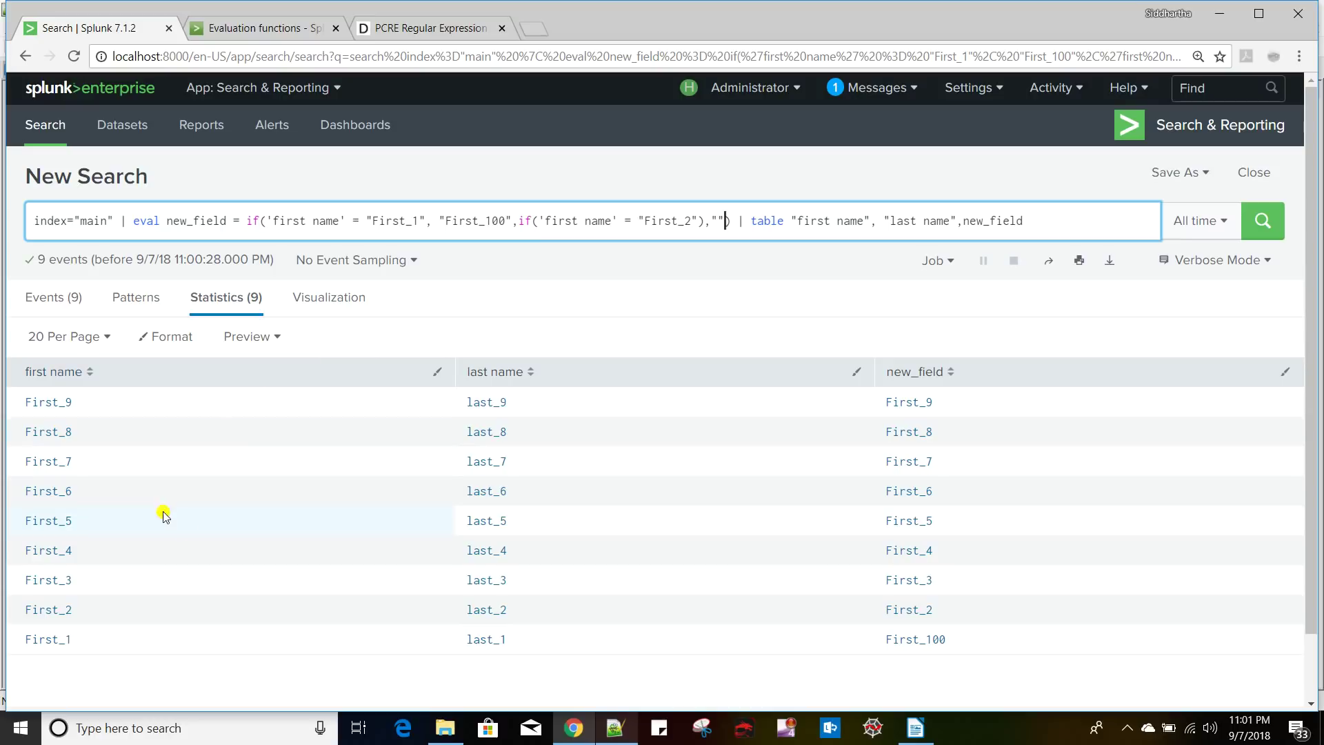
double_click(16, 611)
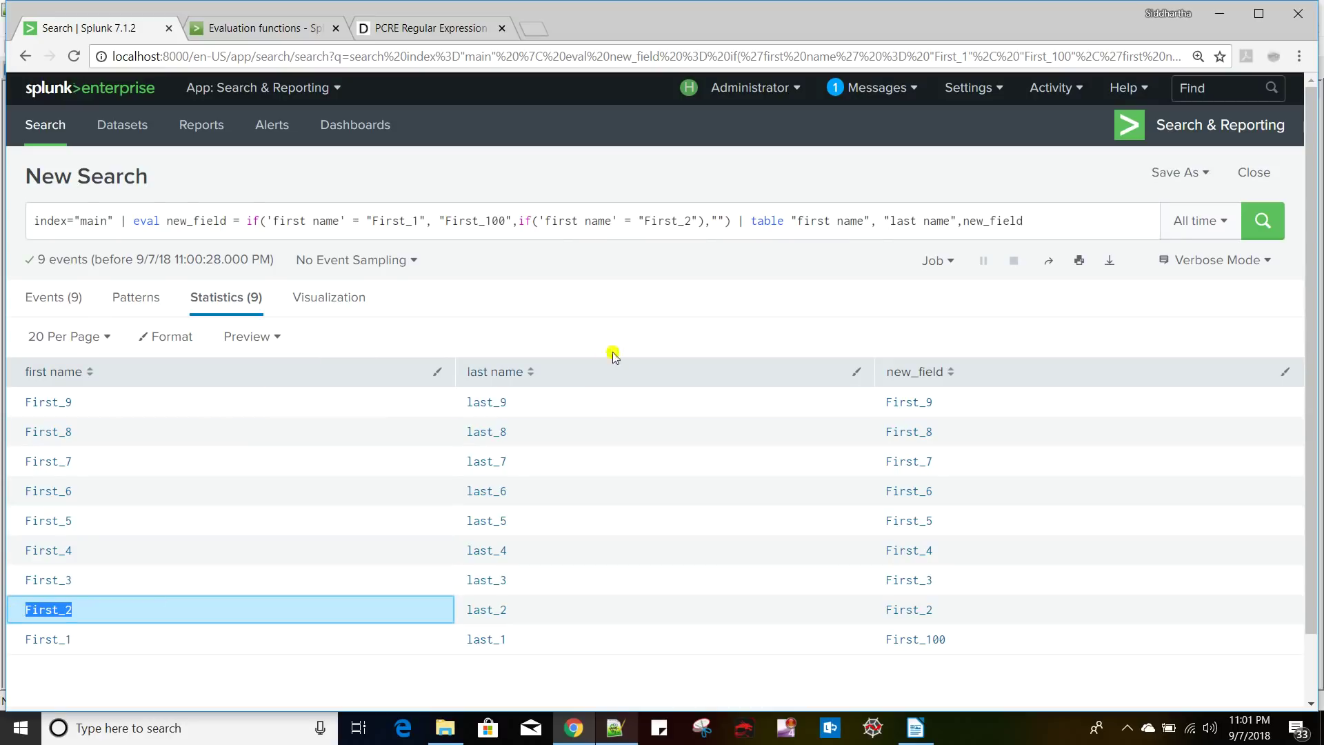
drag(691, 219, 646, 221)
key(ctrl+c)
click(717, 221)
key(ctrl+v)
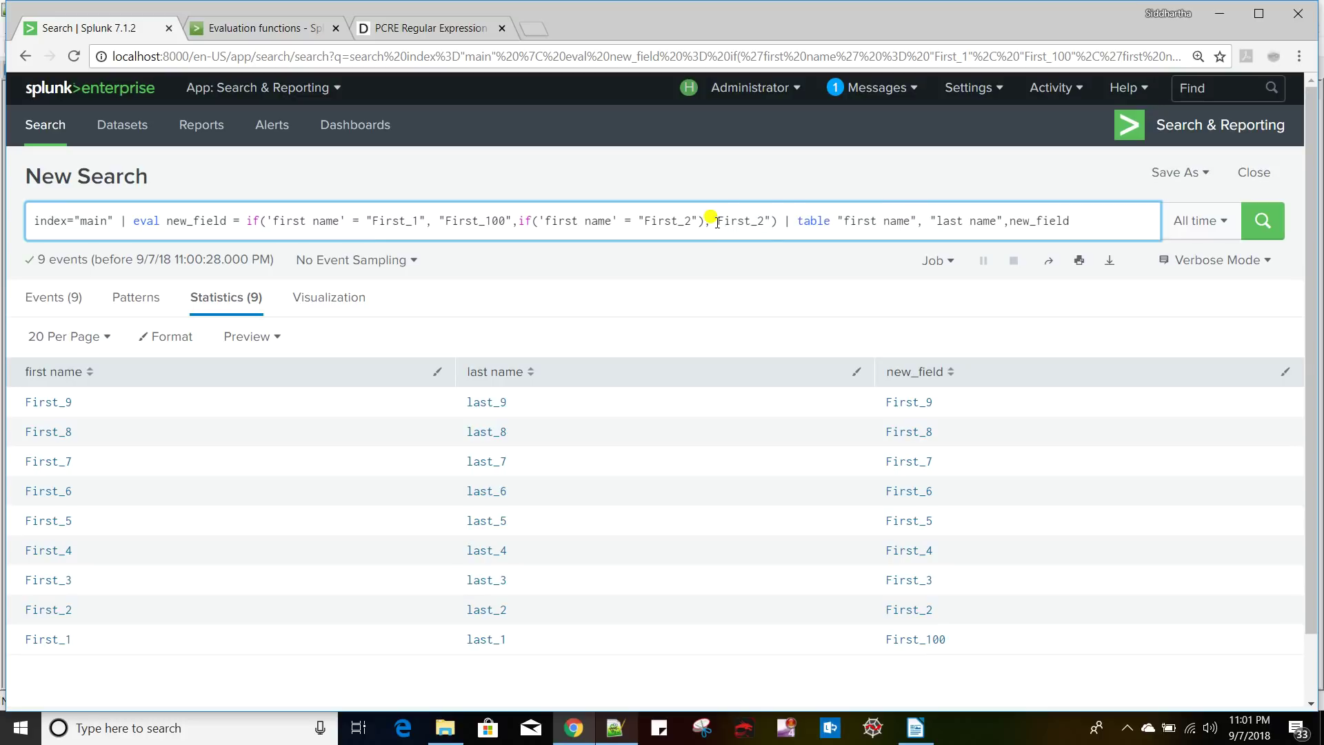
text(00",)
- Add the 'first name' field as the failure value after "First_200" and run the search
click(612, 219)
drag(613, 219, 539, 219)
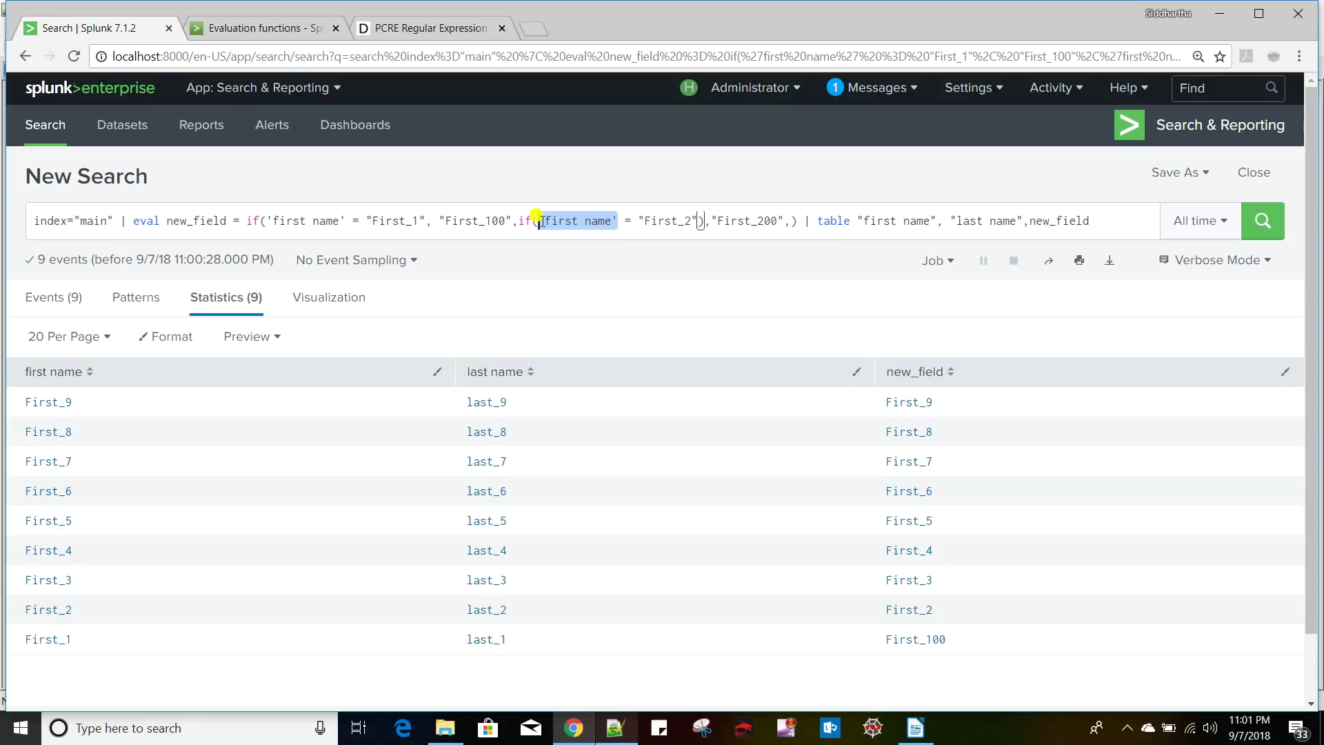
click(788, 220)
key(ctrl+v)
key(Return)
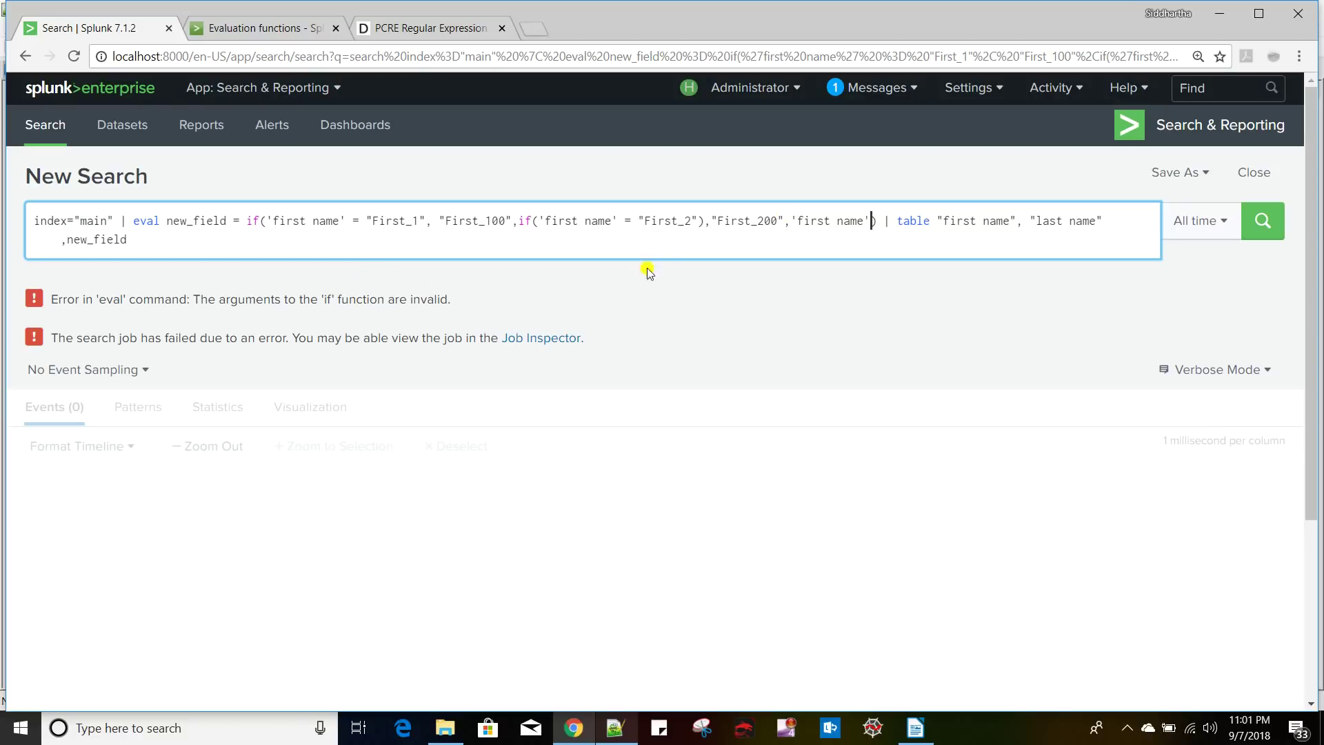
- Move the nested if's closing parenthesis from after "First_2" to after its 'first name' failure value, and rerun the search
click(704, 221)
key(BackSpace)
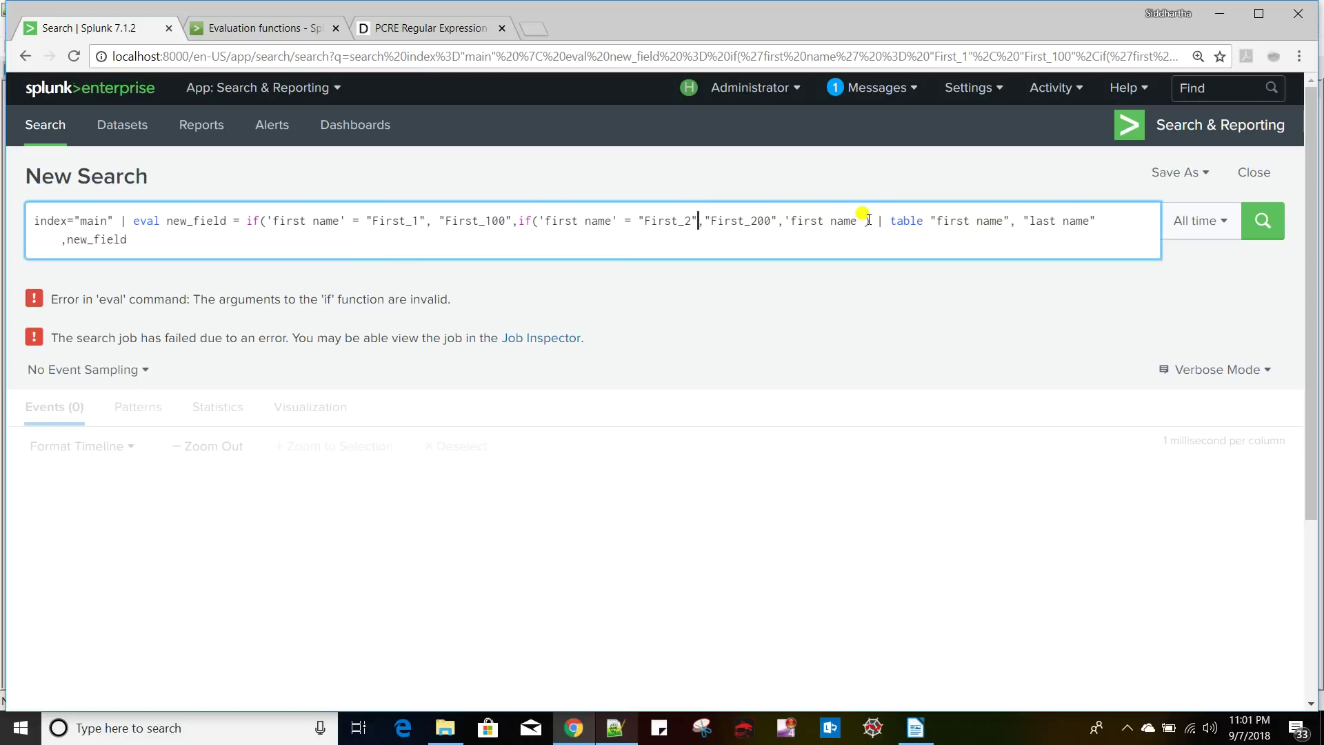
text())
key(Return)
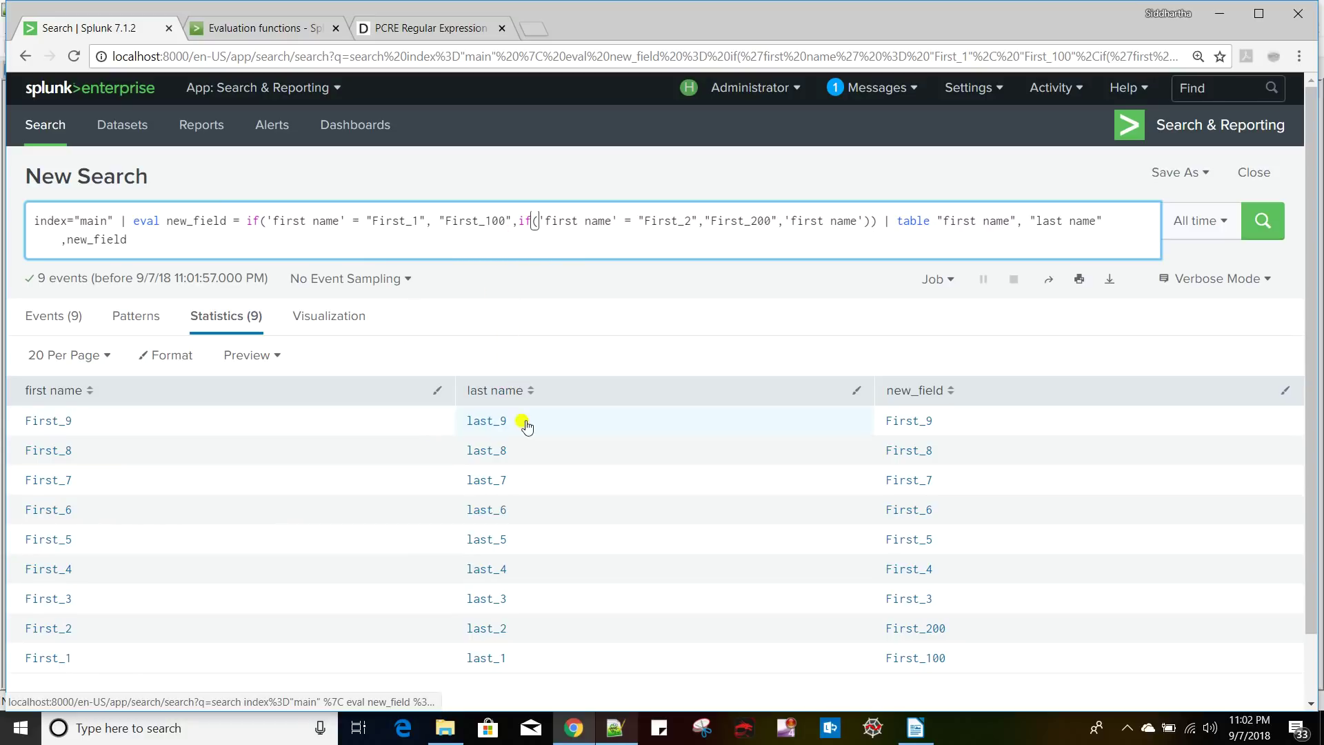
- Compare the new_field values in the First_1 and First_2 rows with the arguments of the nested if expression
drag(945, 666, 887, 657)
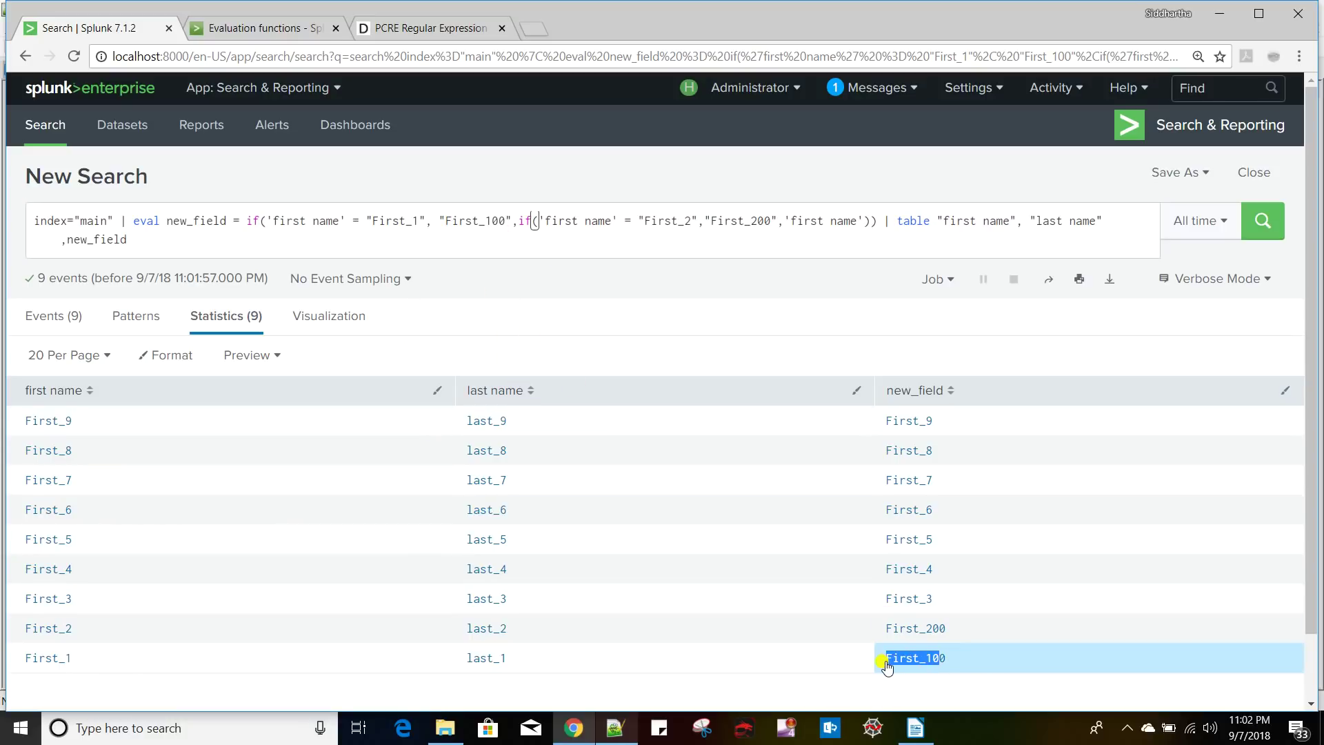
double_click(680, 221)
double_click(752, 219)
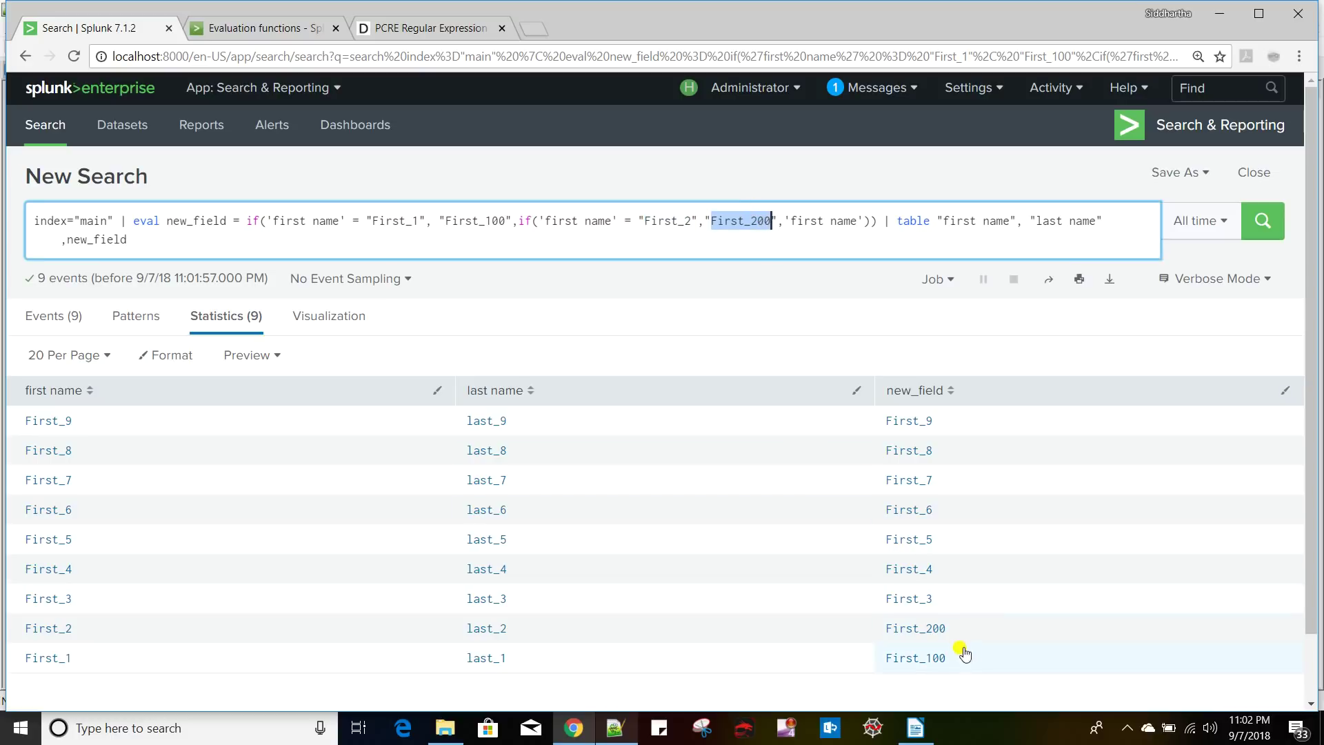
drag(966, 629, 865, 635)
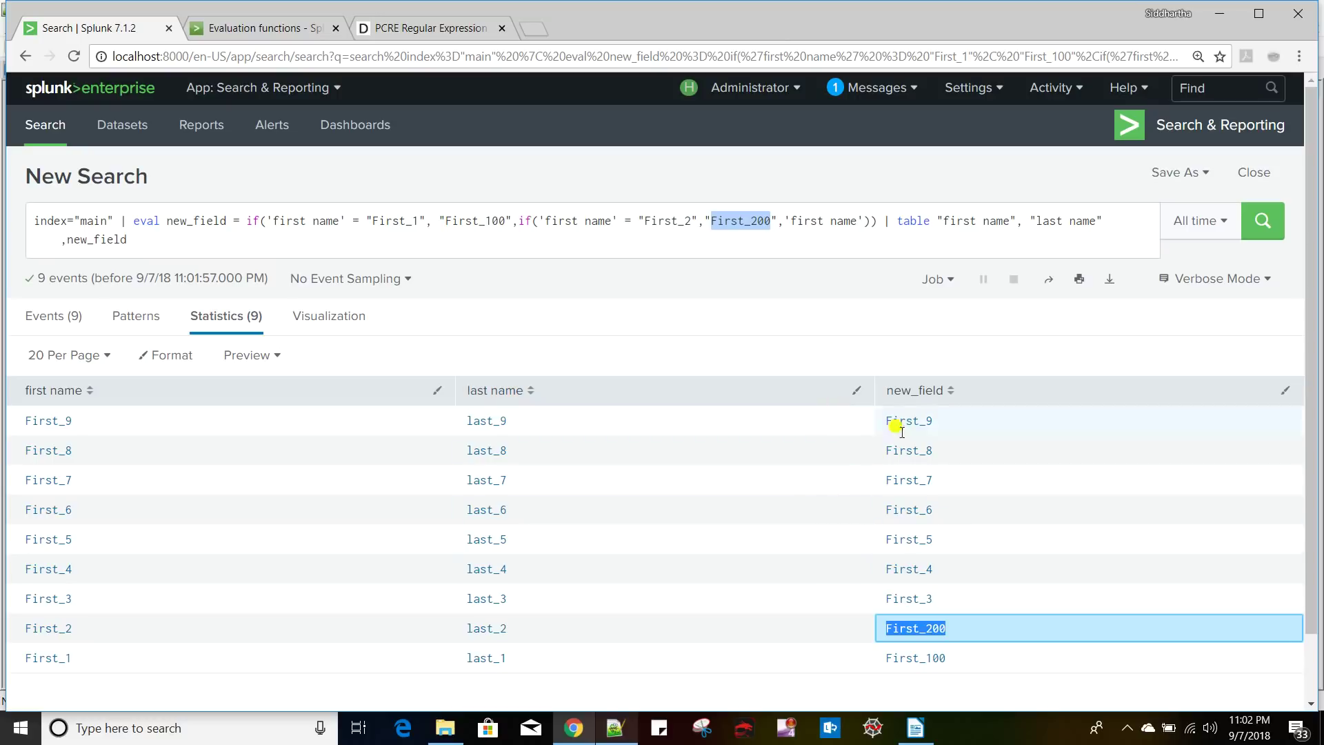
click(612, 242)
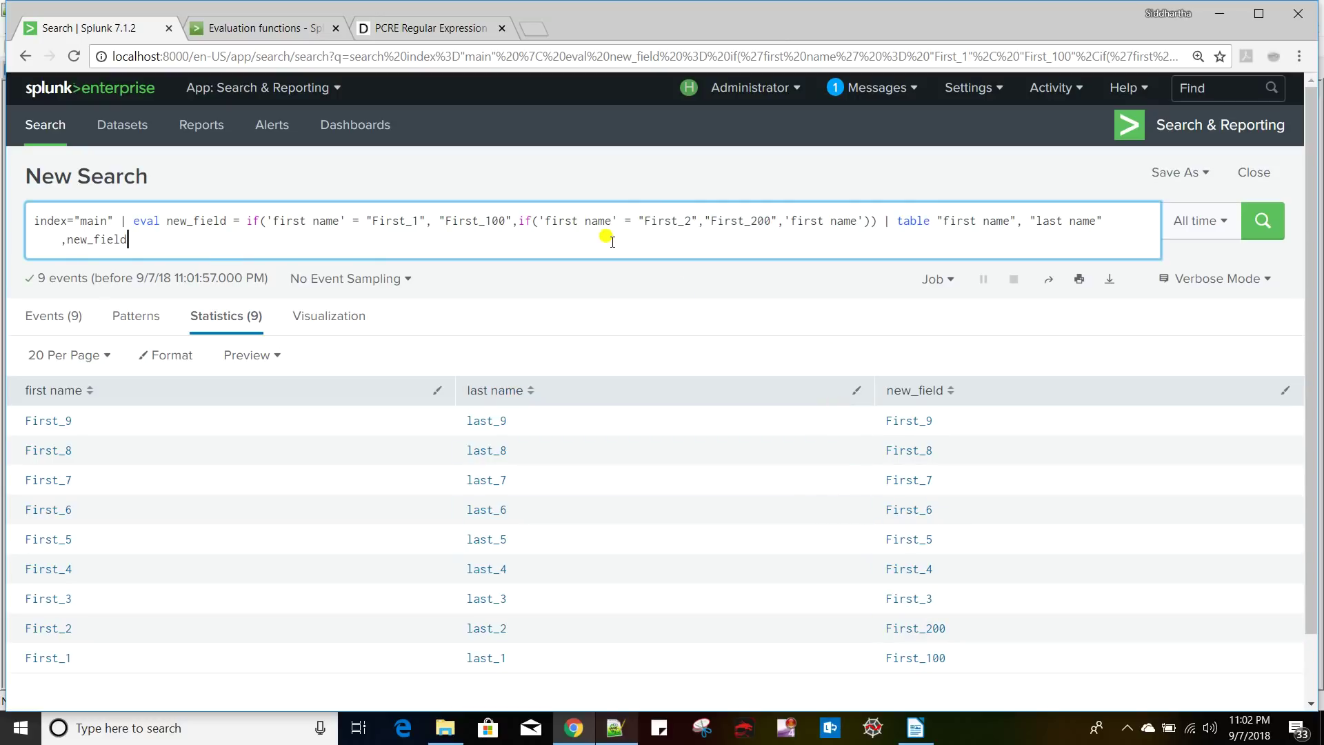
drag(246, 220, 872, 220)
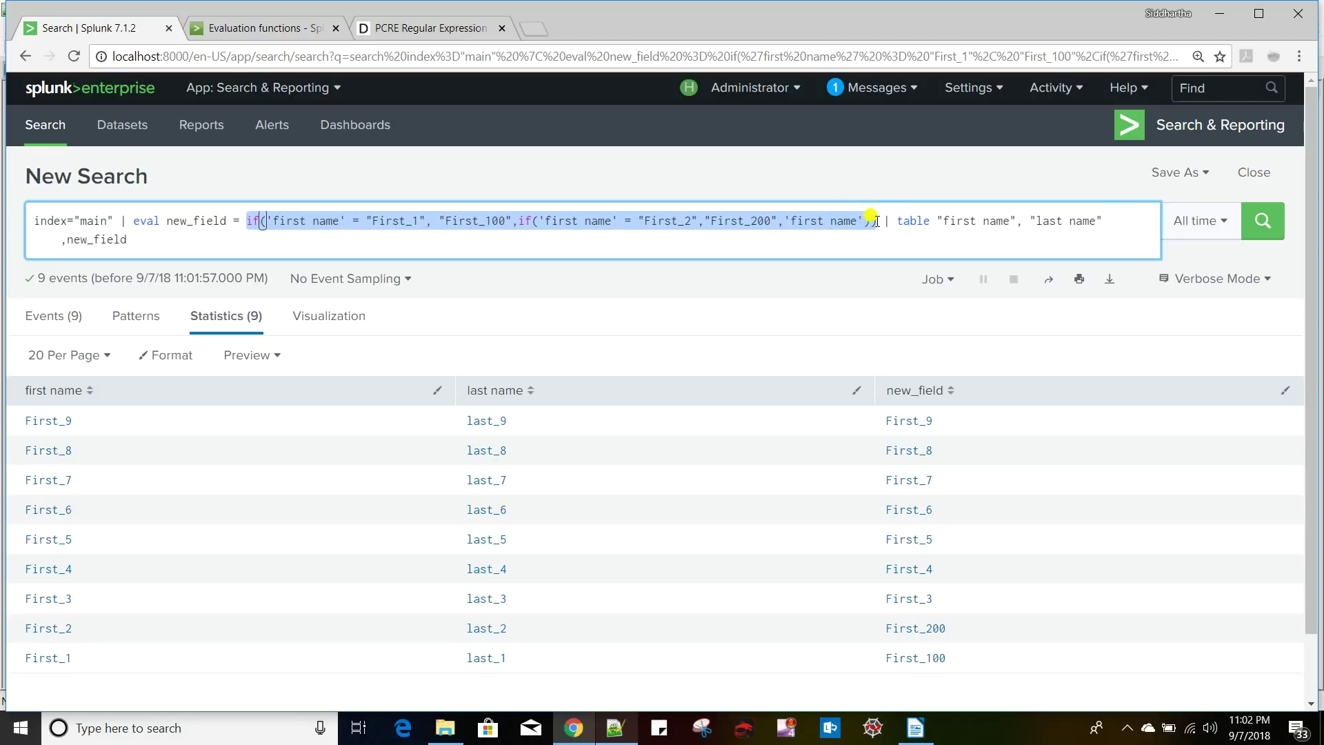
click(735, 234)
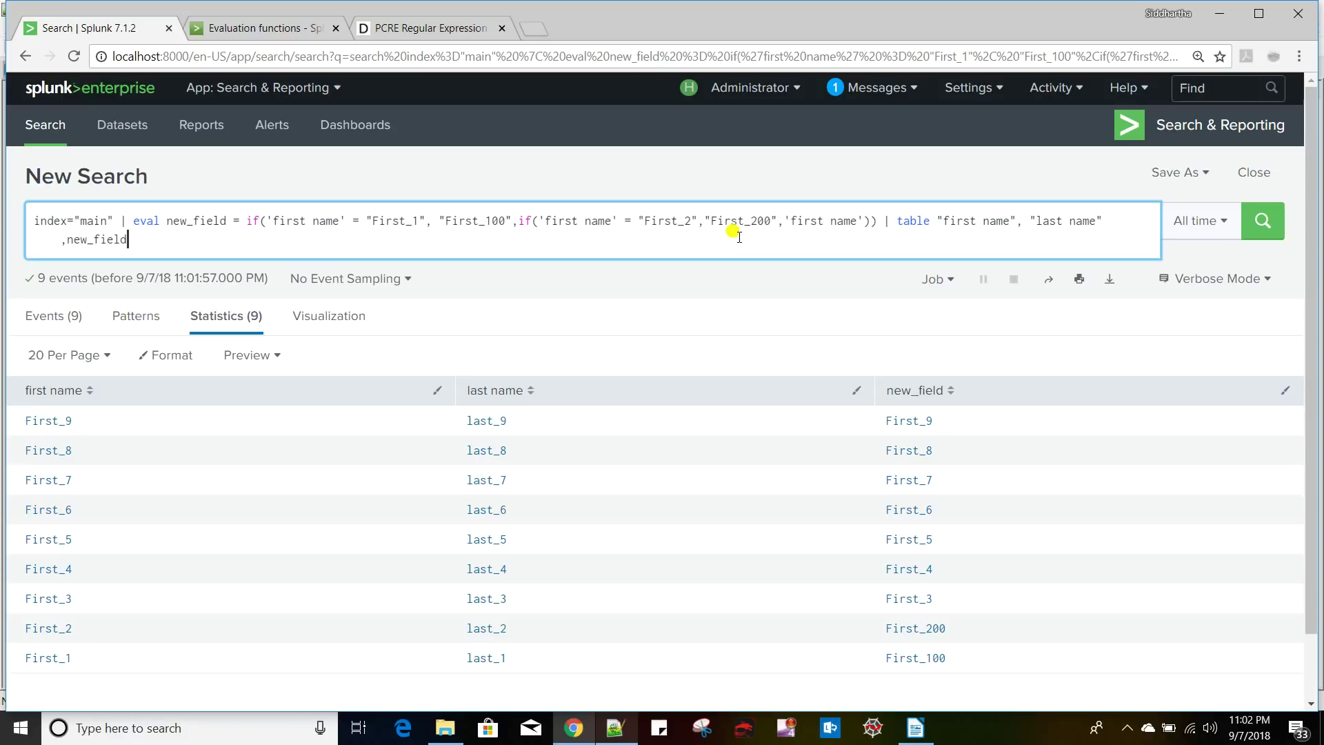
- Switch to the use_cases.odt document in LibreOffice Writer and review the "in" entry under Comparison and Conditional functions
key(alt+Tab)
key(alt+Tab)
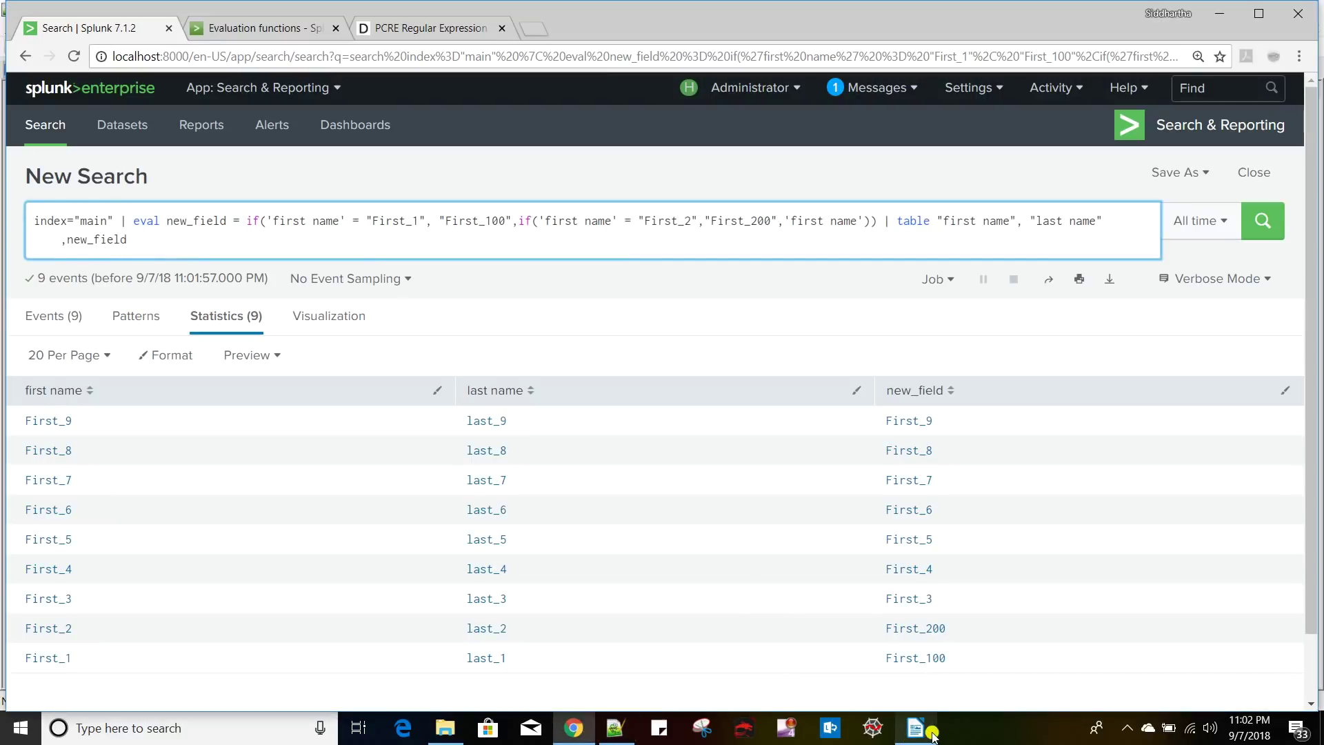
click(921, 733)
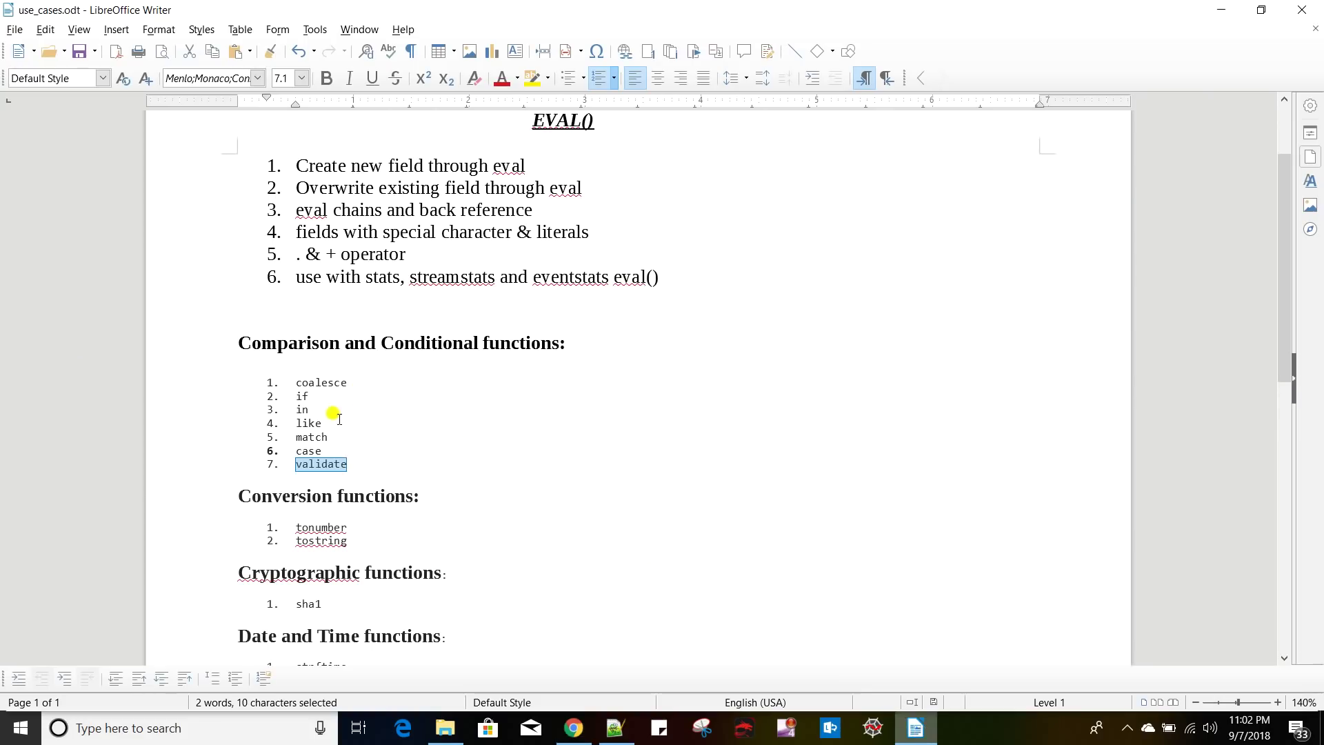
click(298, 411)
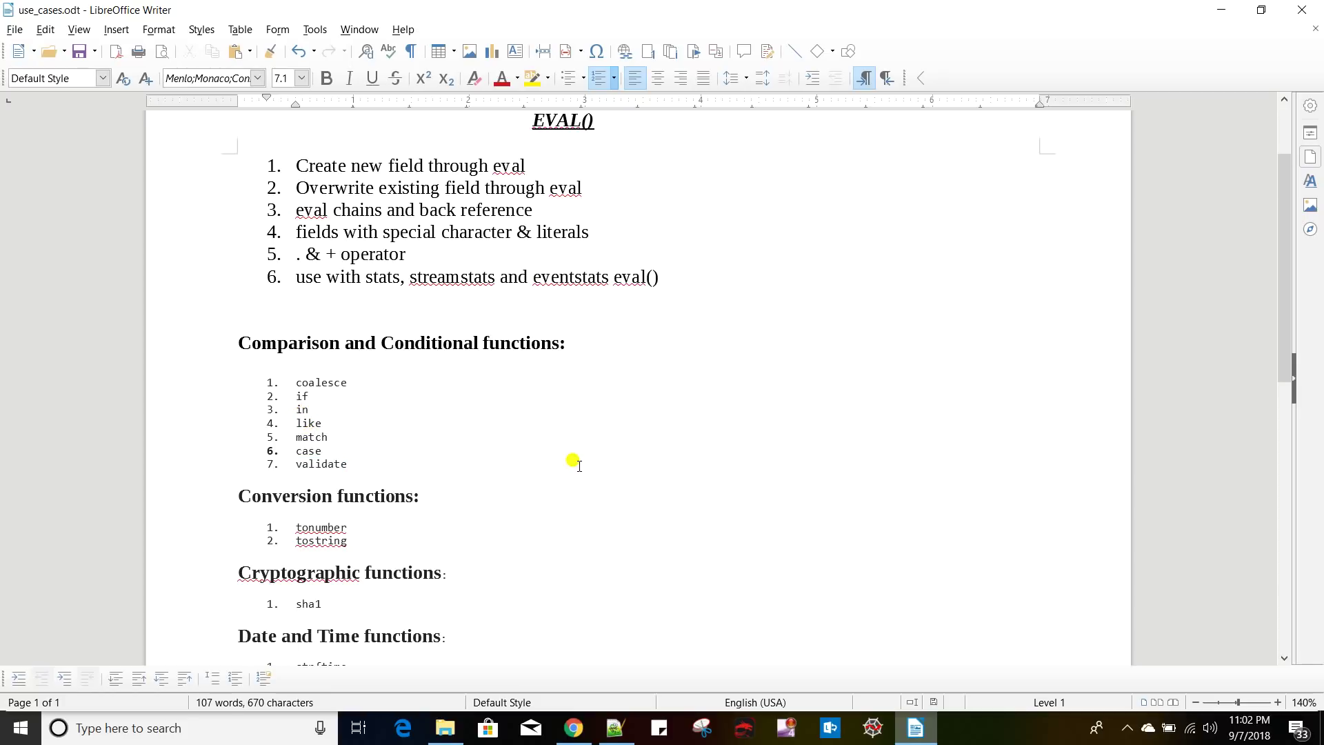
- Switch back to the Splunk search and replace everything after new_field = with 'first name' in ("First_9",
key(alt+Tab)
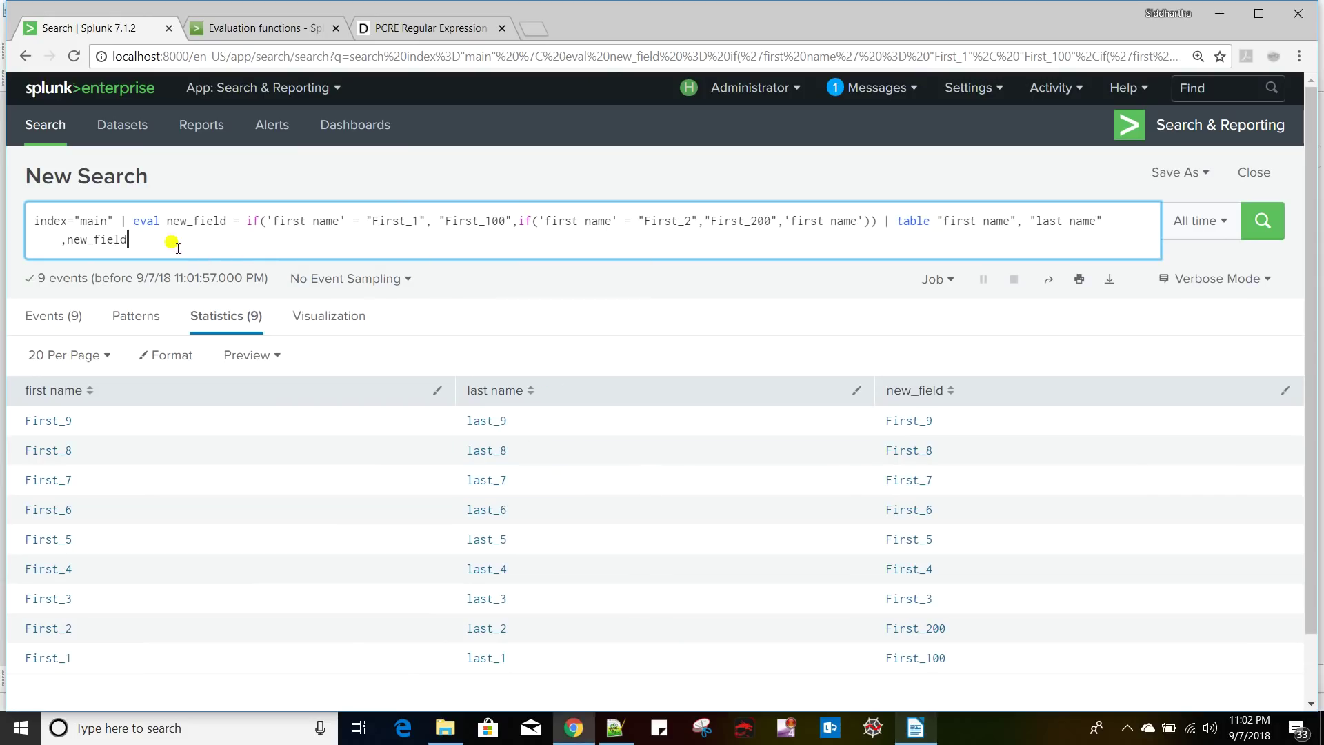
drag(246, 222, 249, 239)
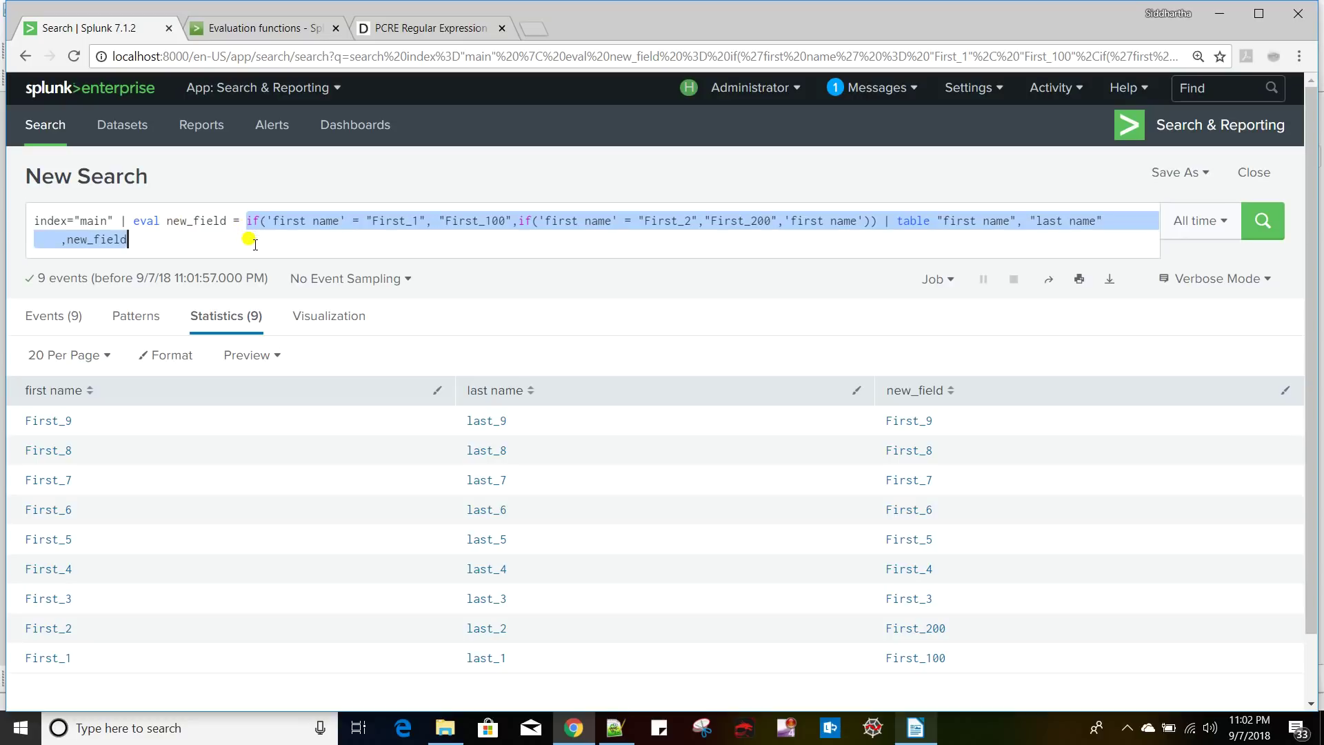
key(BackSpace)
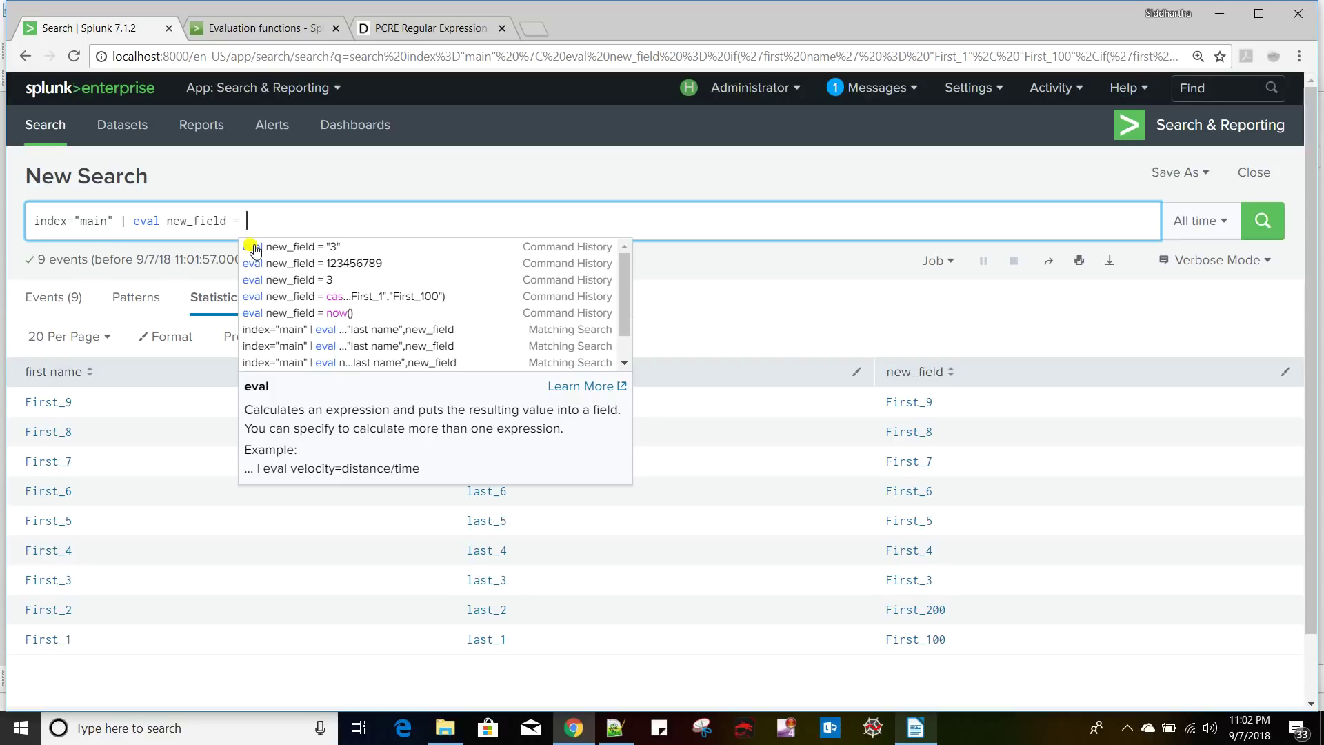
text(in ()
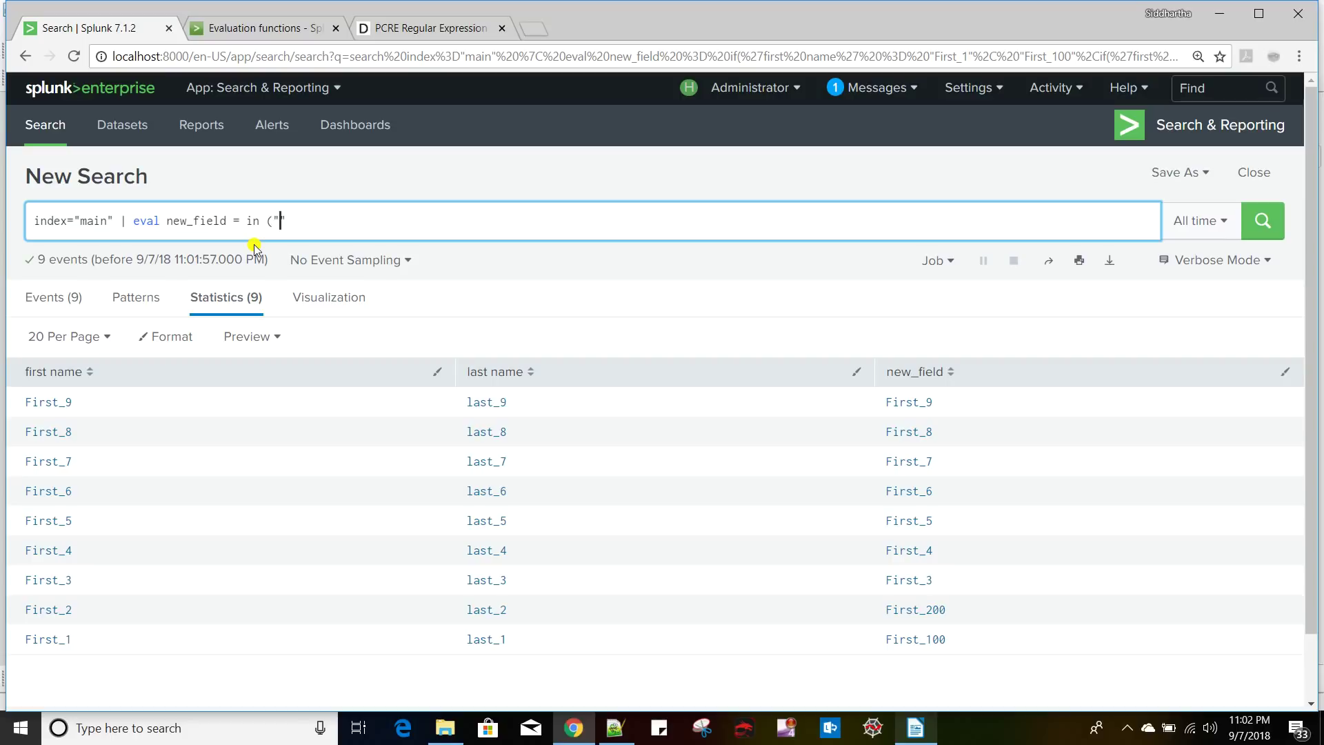
text(First_9",)
click(245, 221)
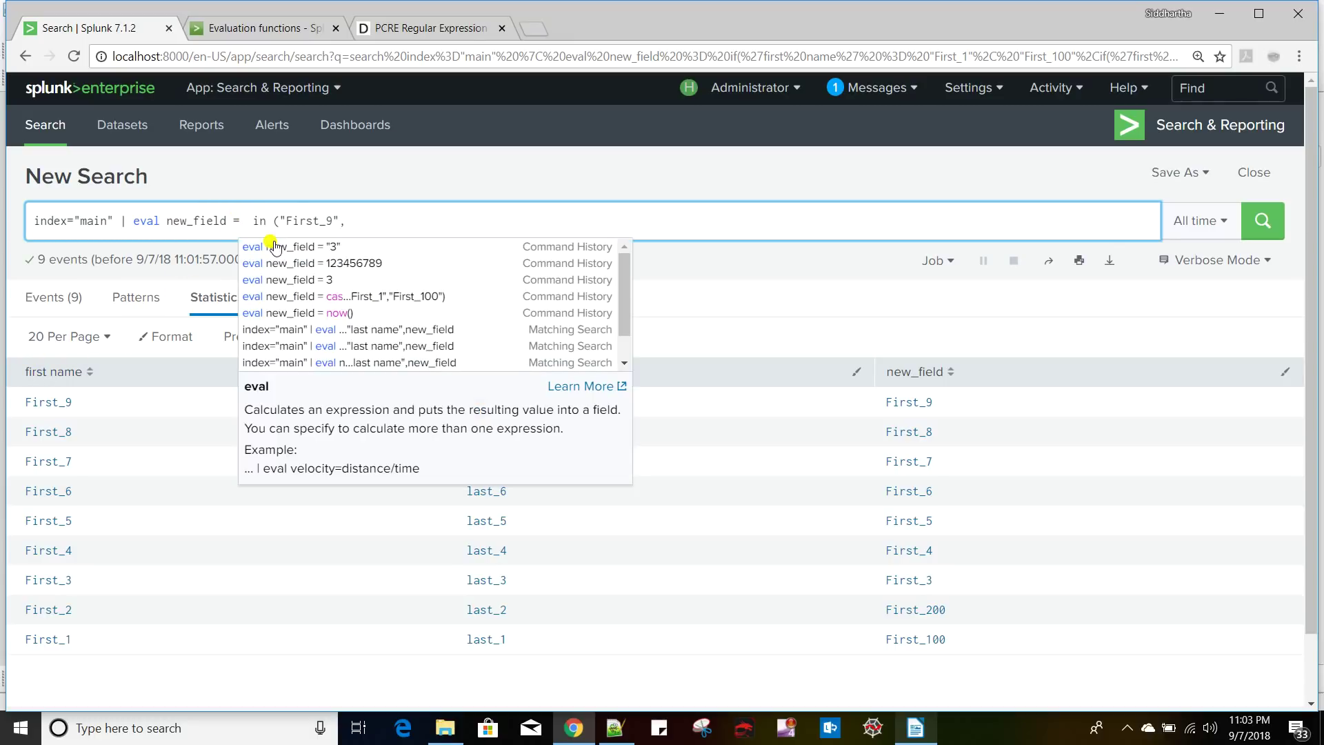
text('first name)
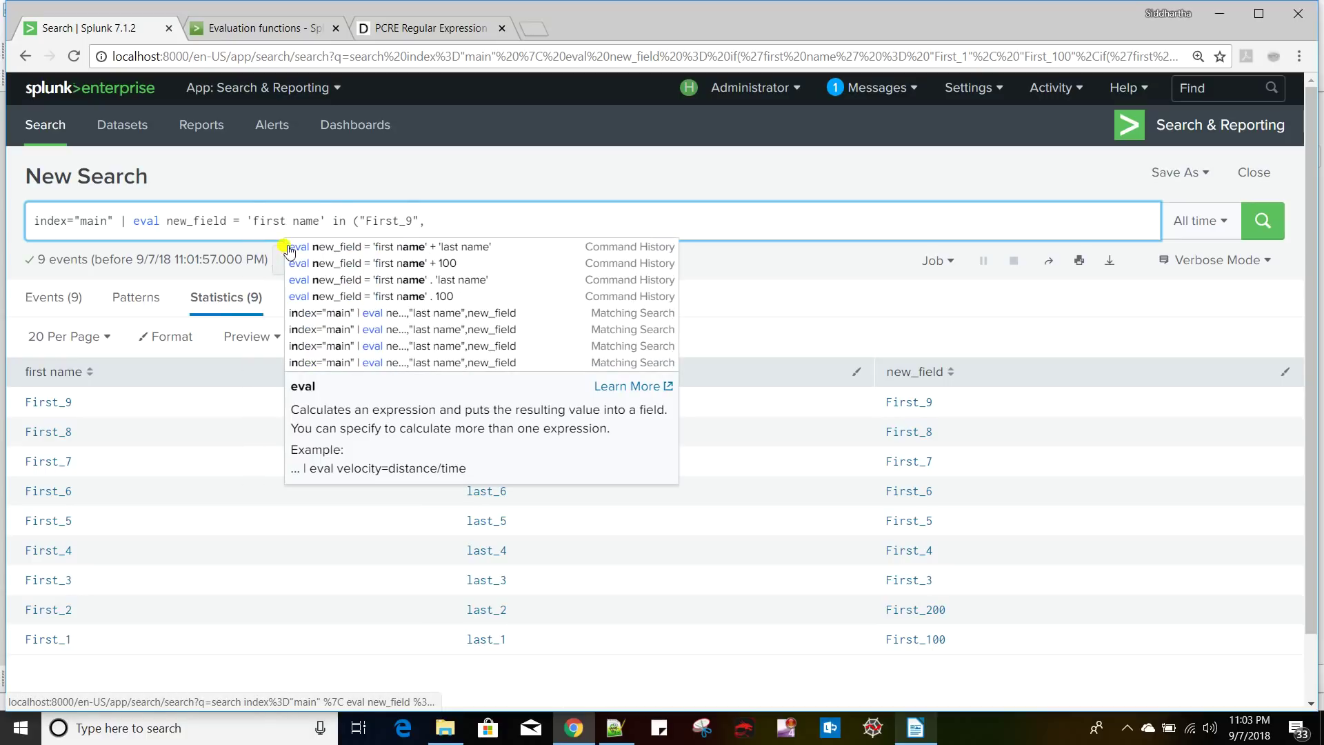
- Complete the in list with "First_8" as its second value and run the search
click(451, 216)
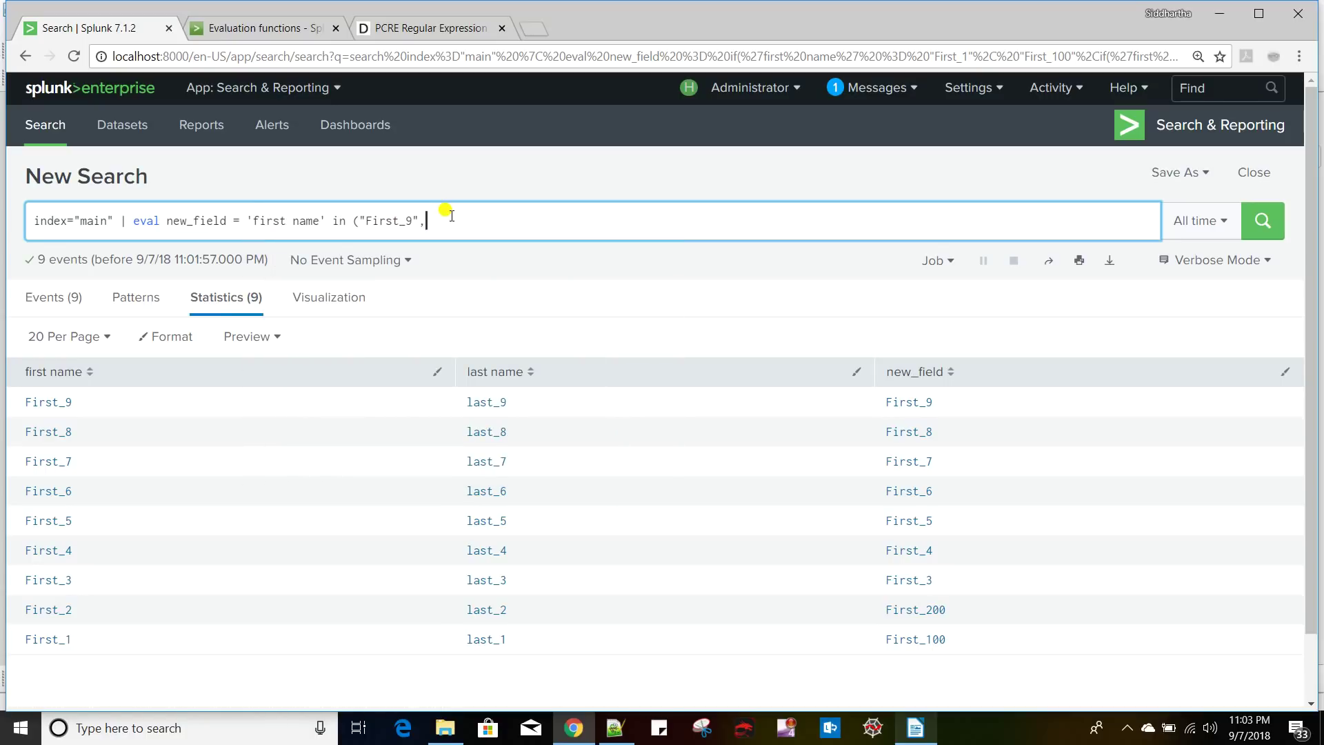
text())
drag(413, 220, 365, 220)
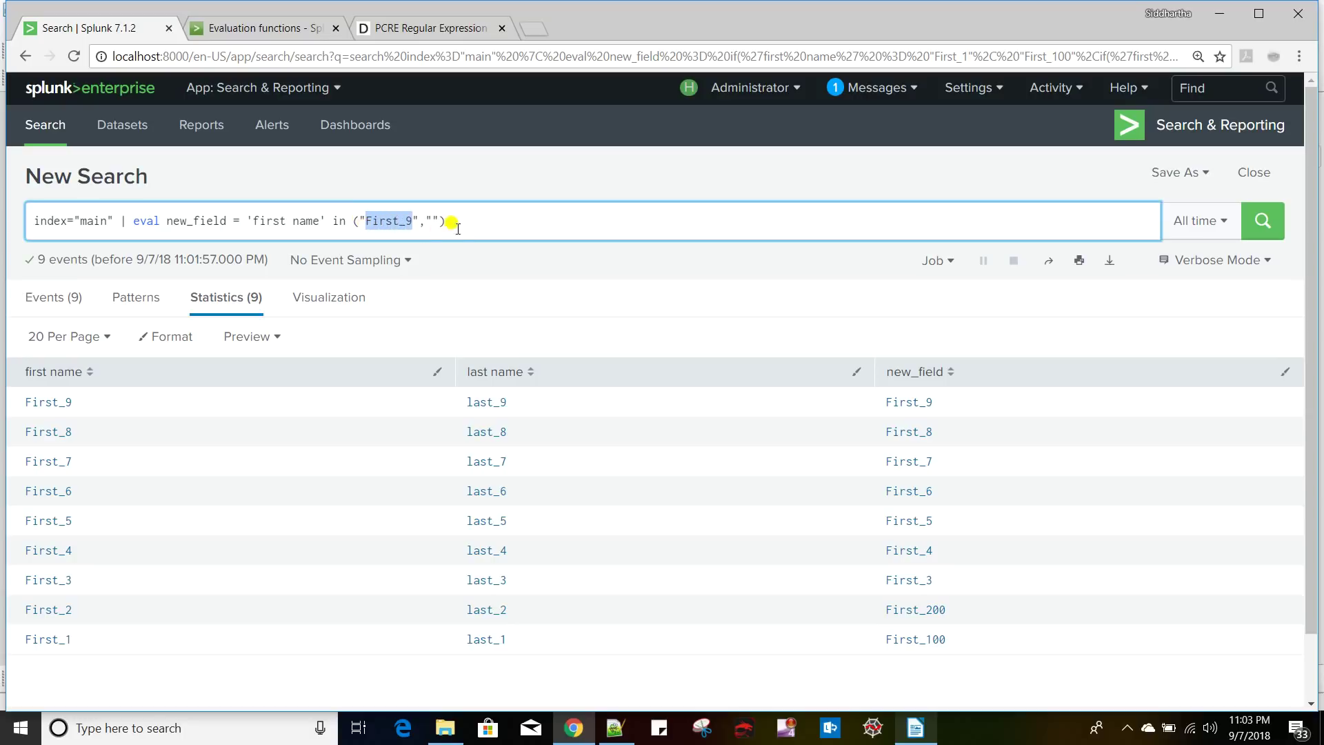
key(ctrl+c)
click(436, 219)
key(ctrl+v)
click(532, 216)
click(481, 222)
key(BackSpace)
text(8)
key(Return)
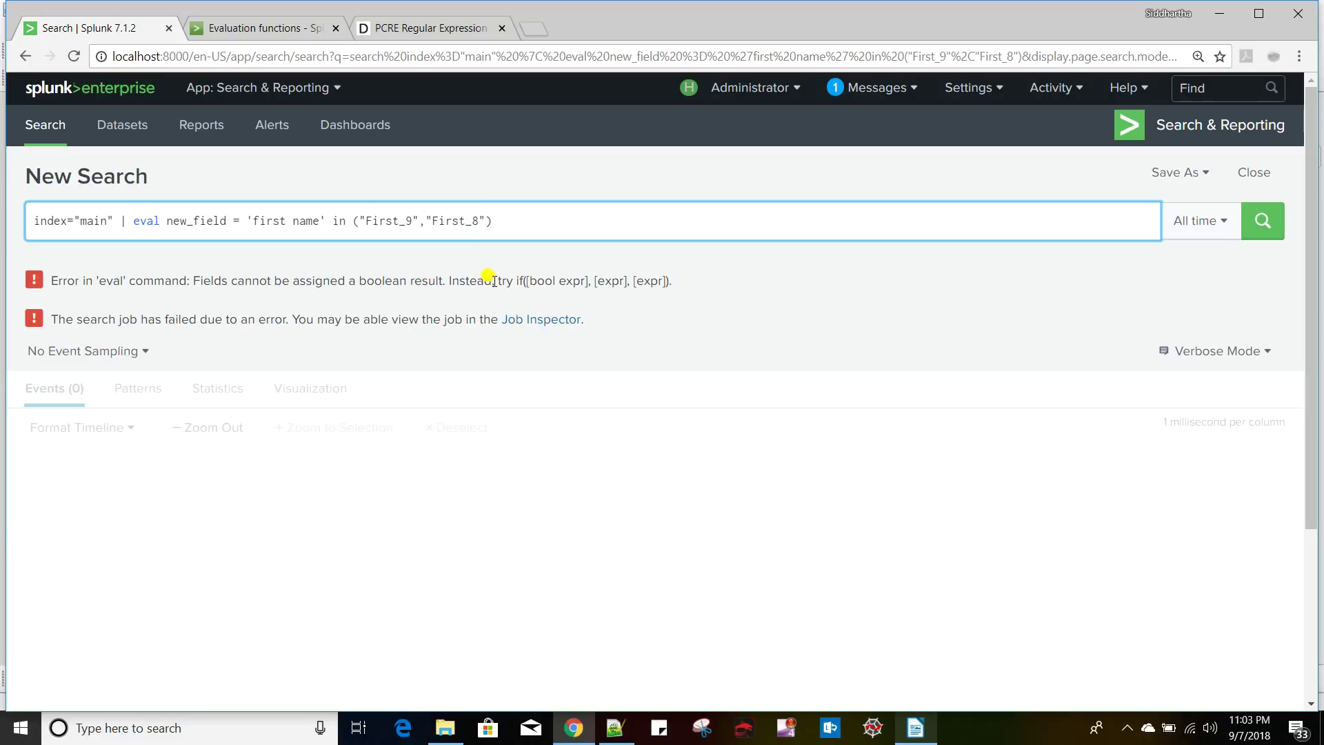
- Wrap the in condition in an if function that returns "True" or "False" for new_field, and run the search
drag(247, 220, 525, 220)
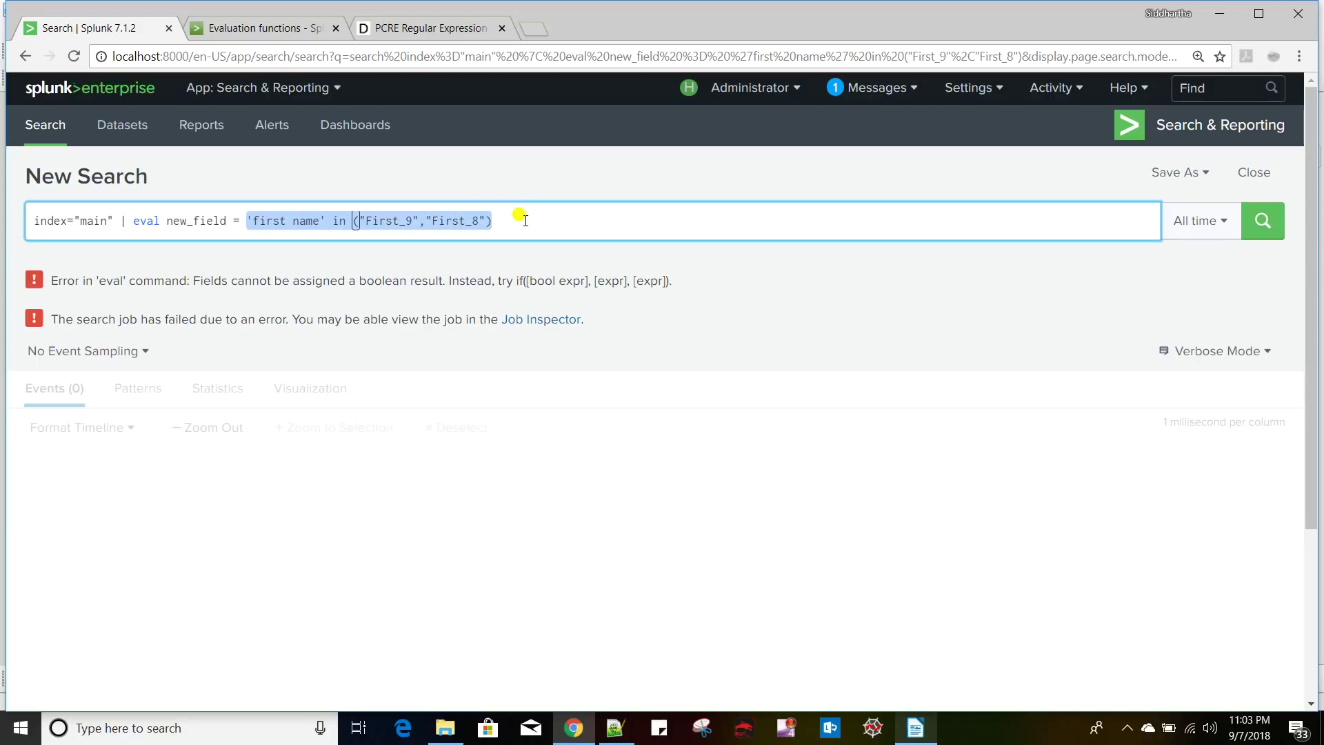
click(247, 220)
text(if )
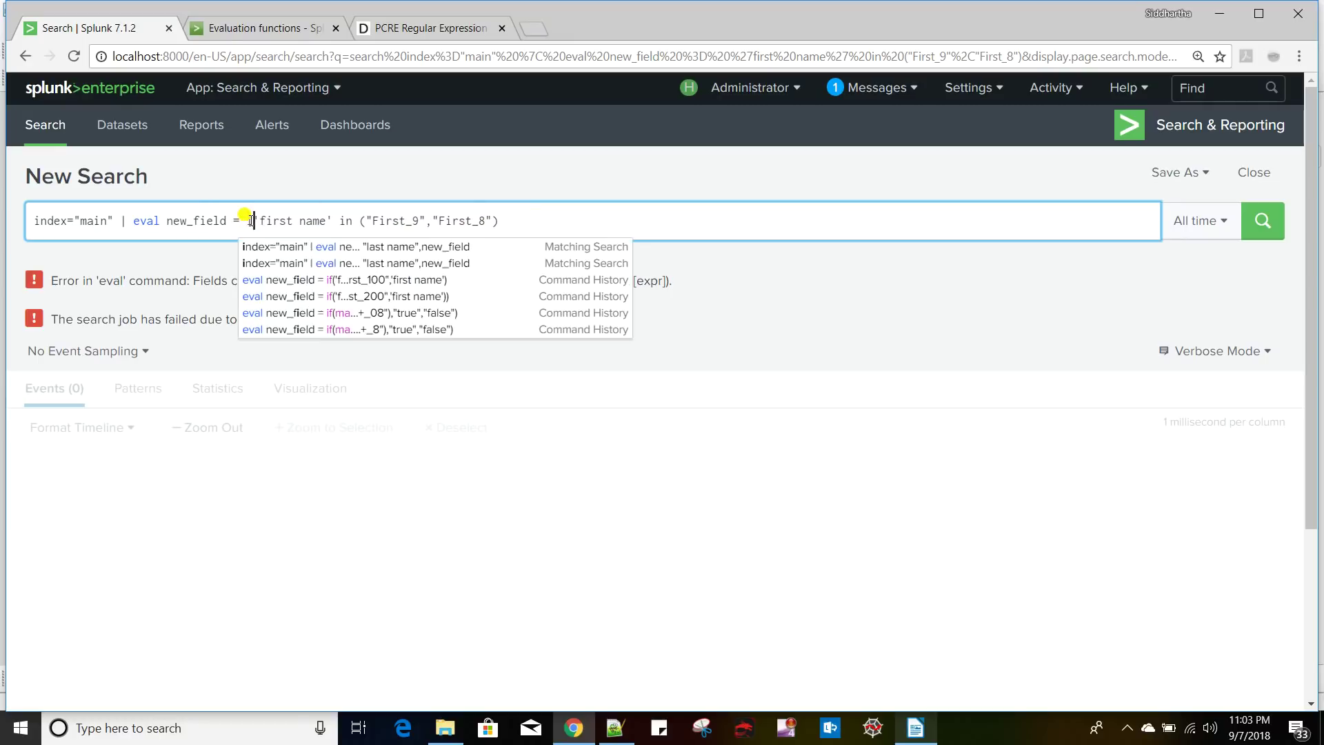
text(()
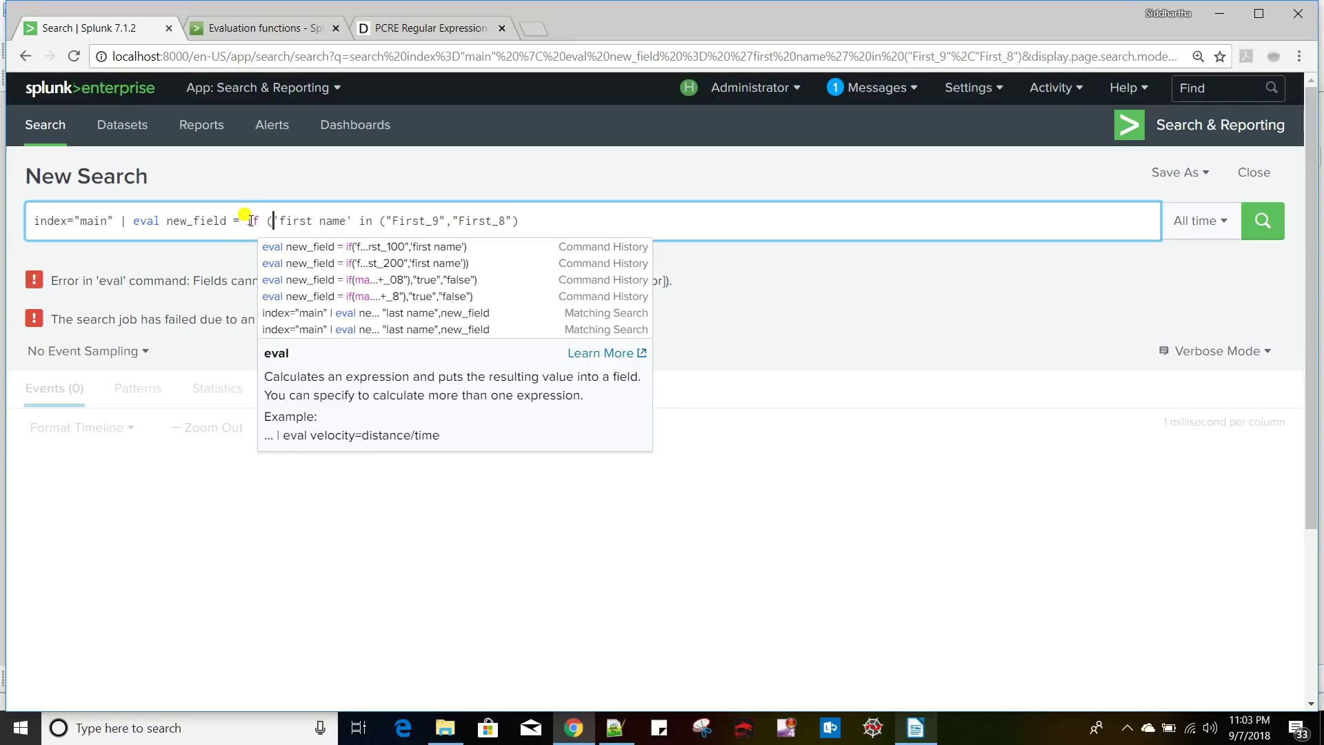
click(539, 220)
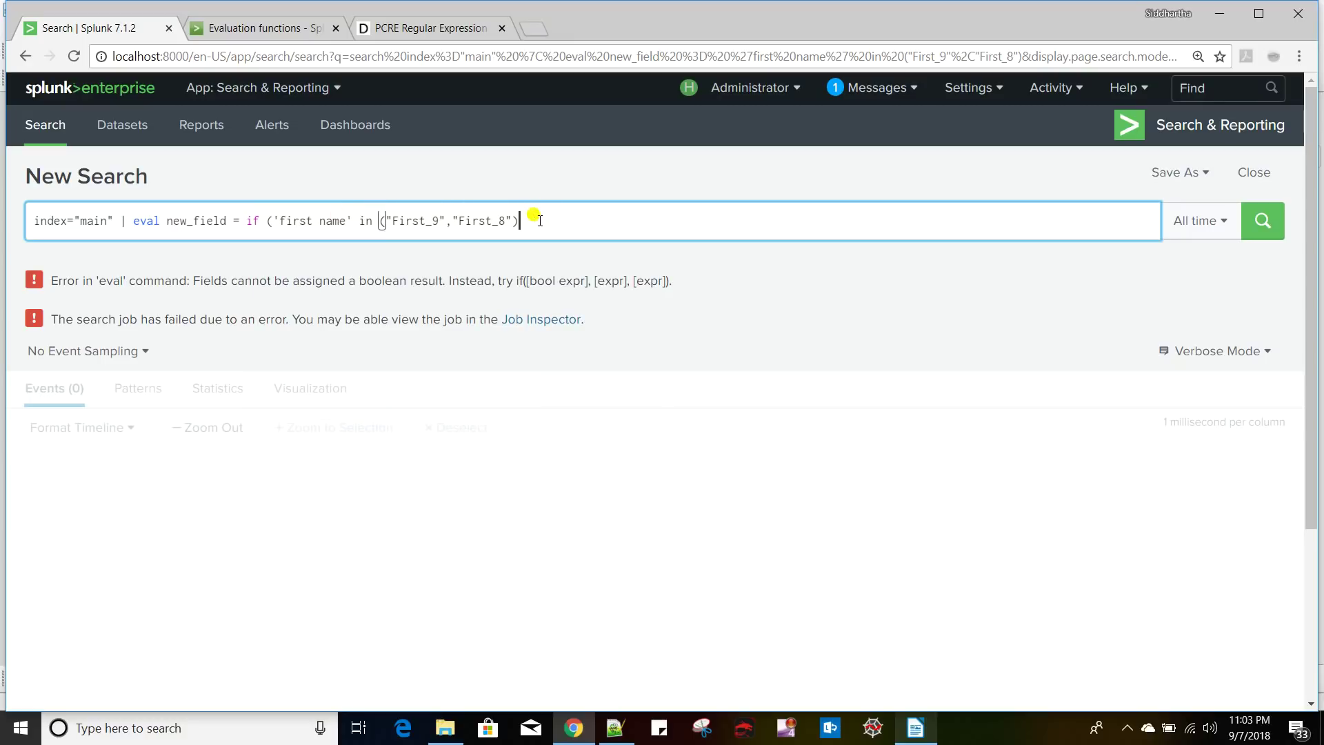
text(, "True","False"))
key(Return)
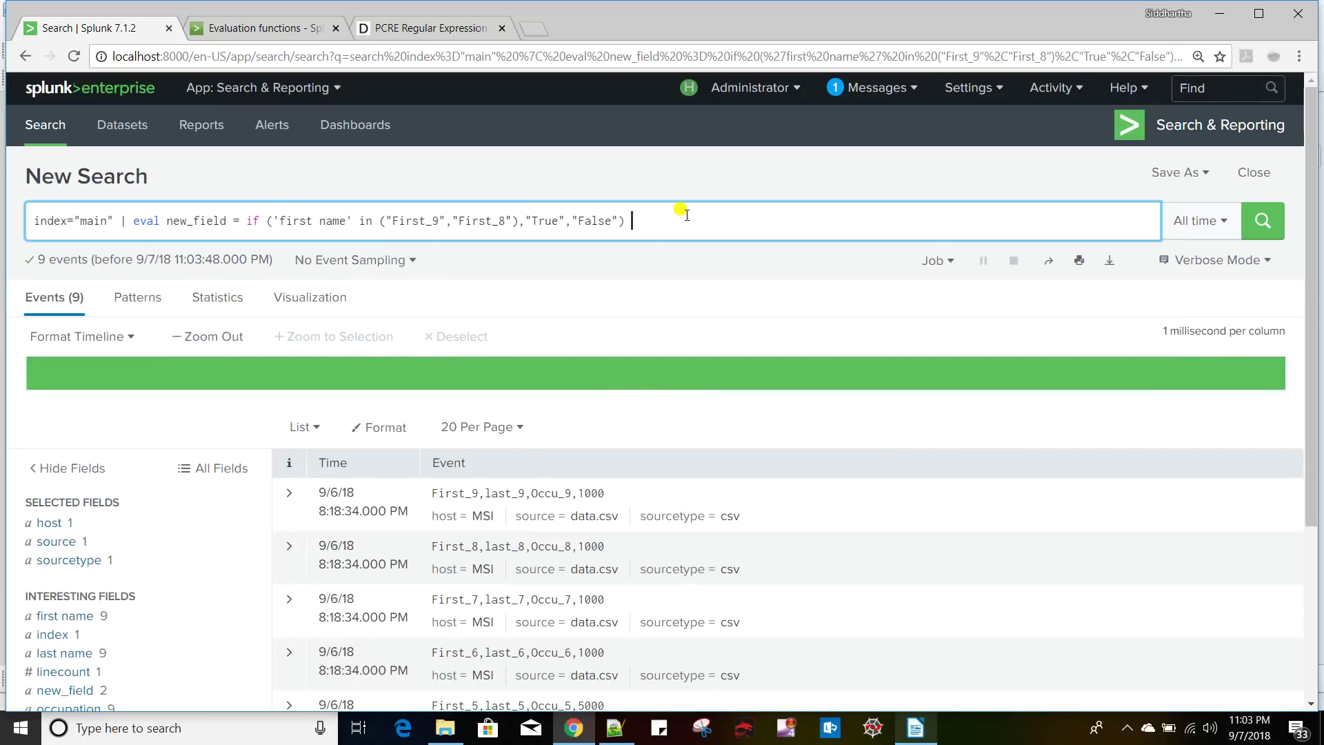
- Append a table command listing "first name", "last name" and new_field, run the search and review the rows
text(| table)
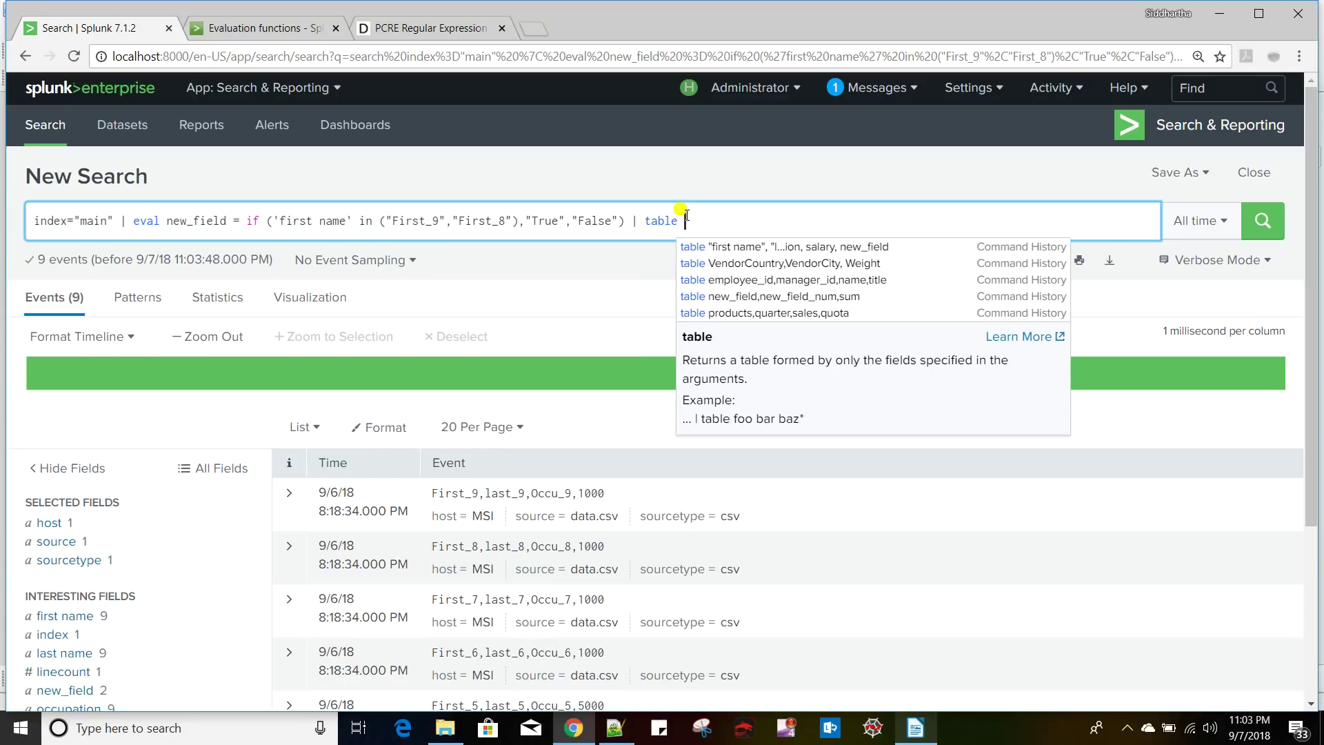
click(781, 248)
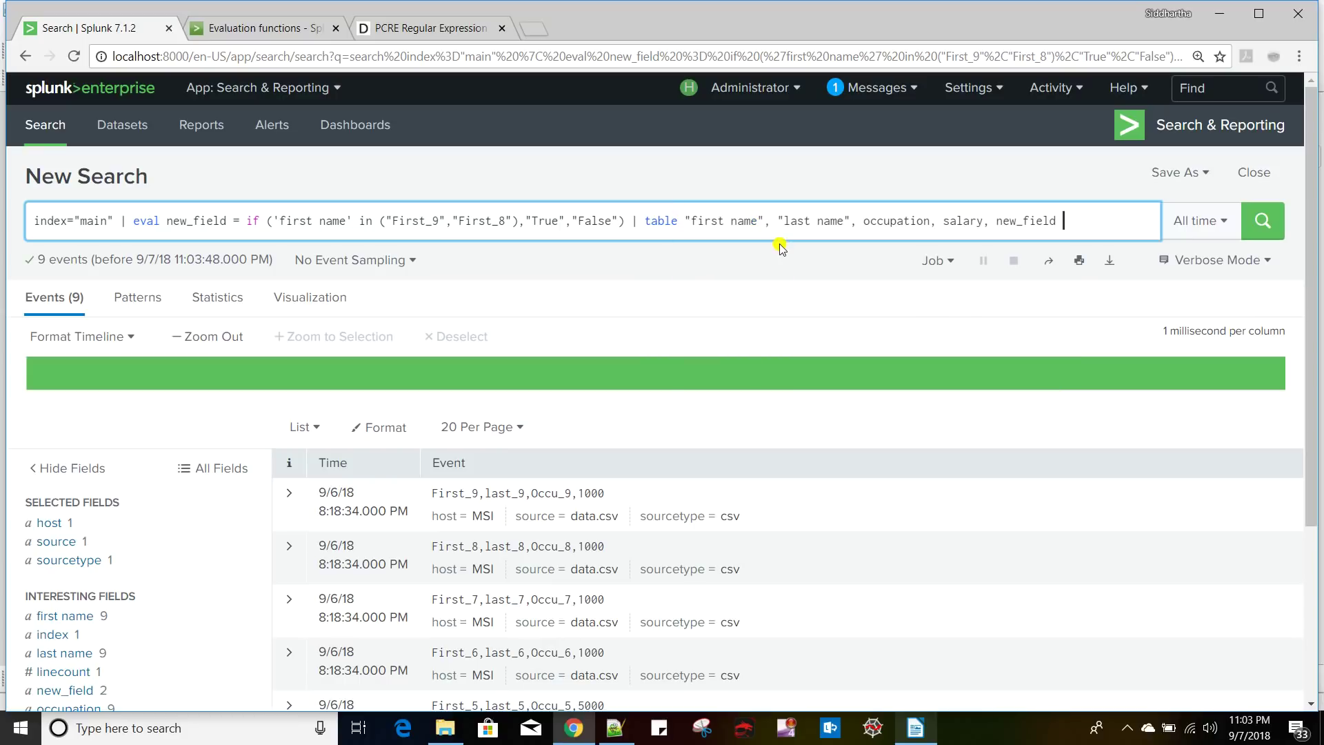
drag(990, 221, 863, 220)
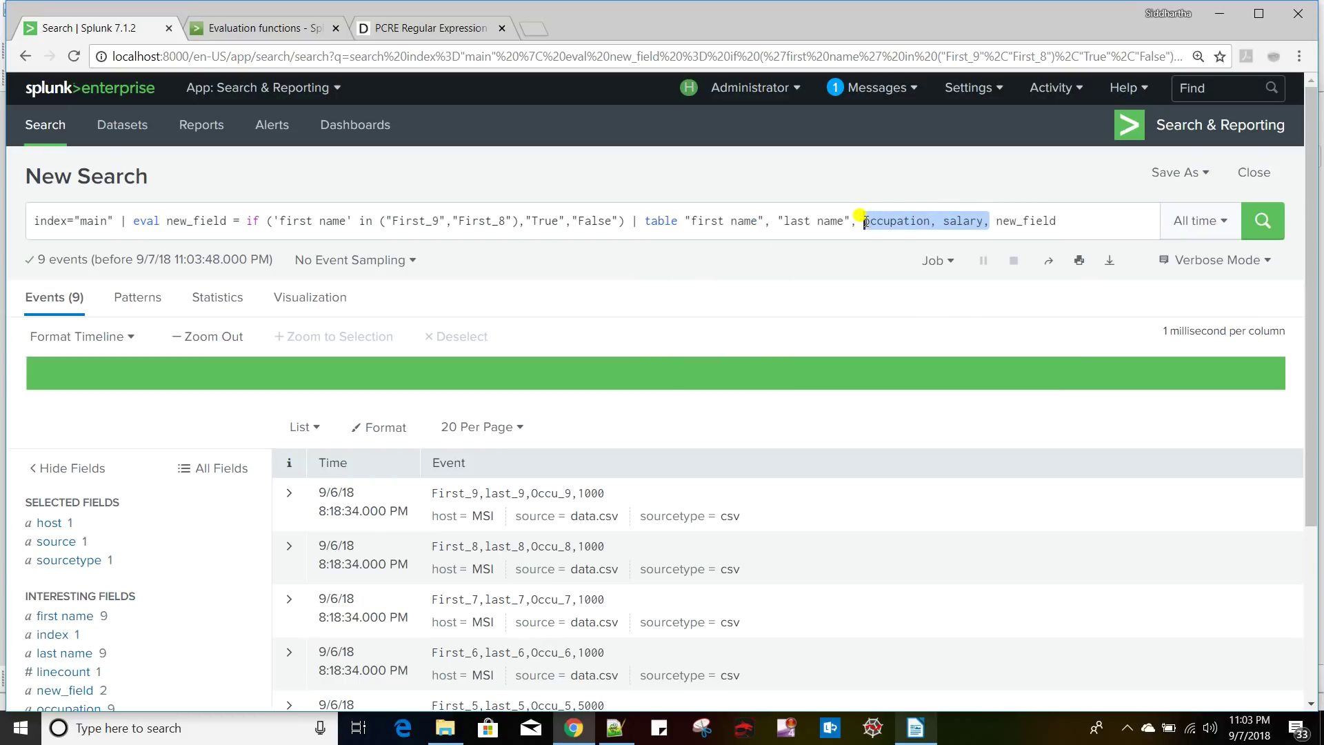
key(BackSpace)
key(Delete)
key(Return)
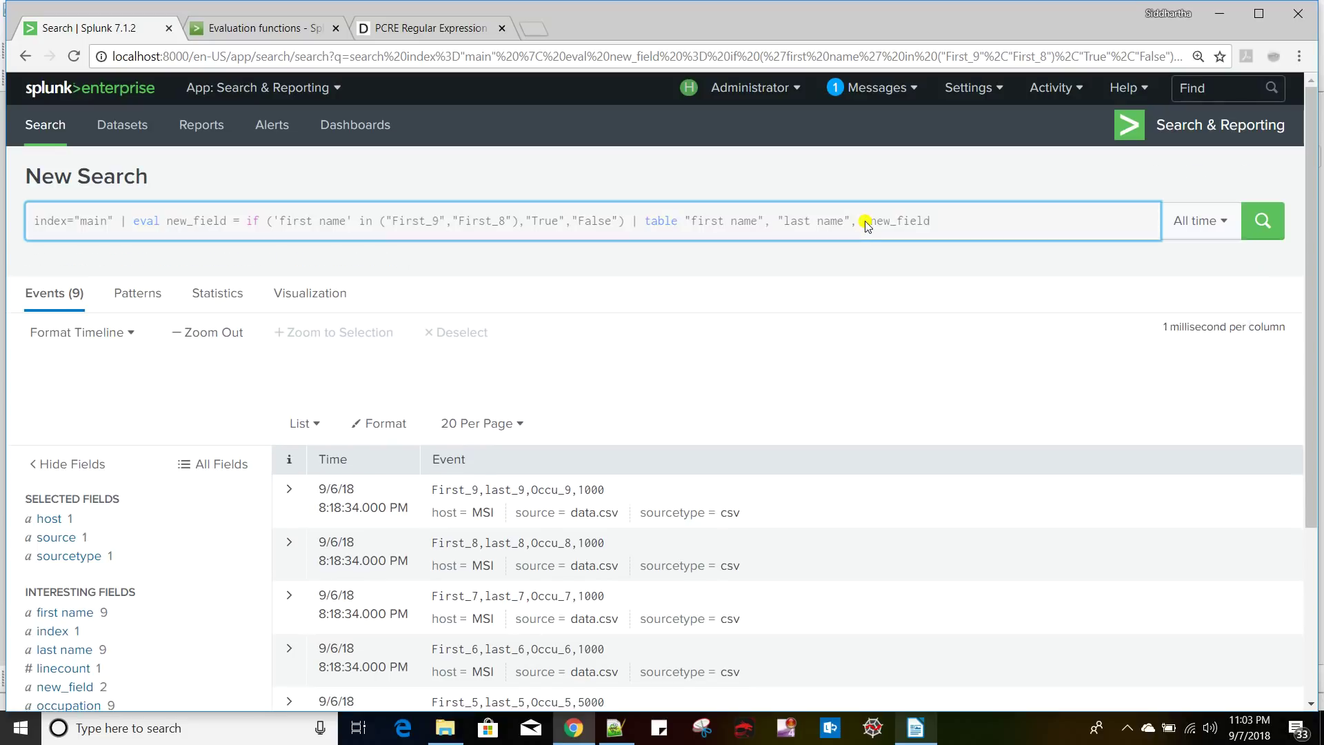
scroll(507, 455, down, 1)
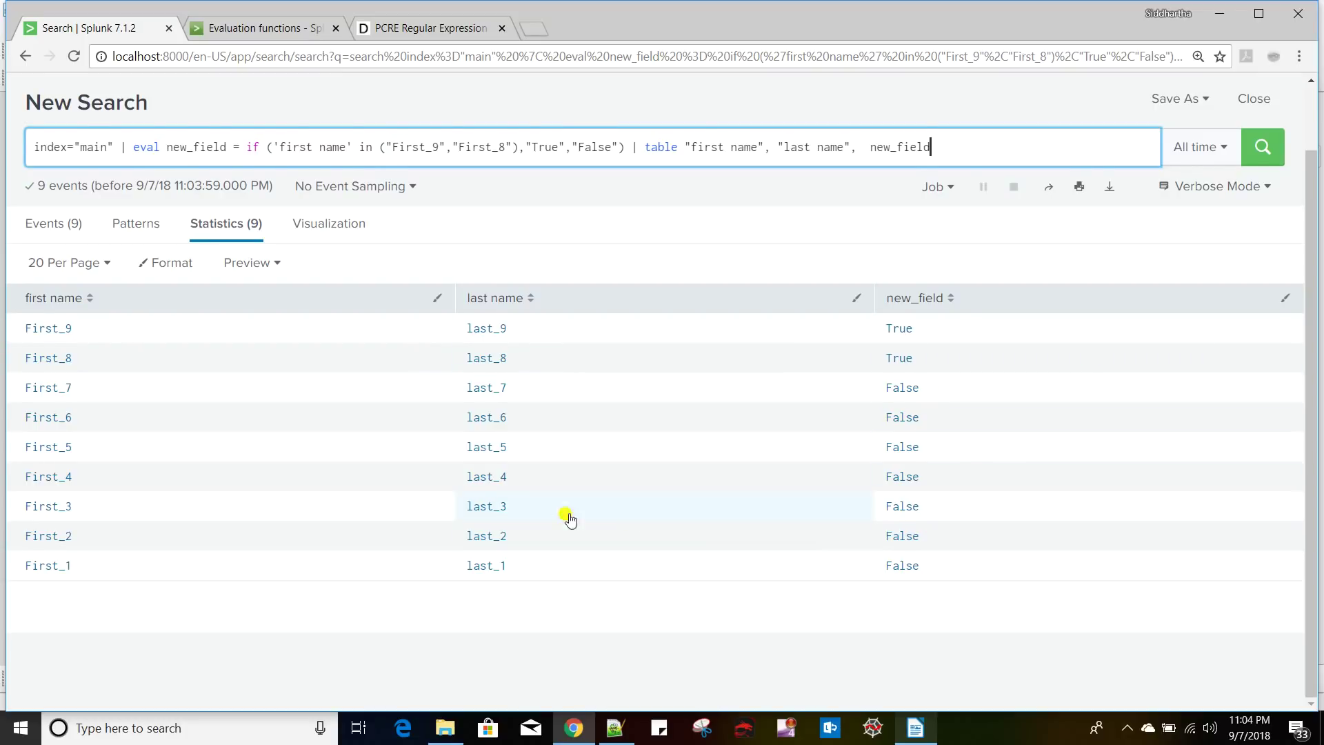
scroll(586, 517, up, 1)
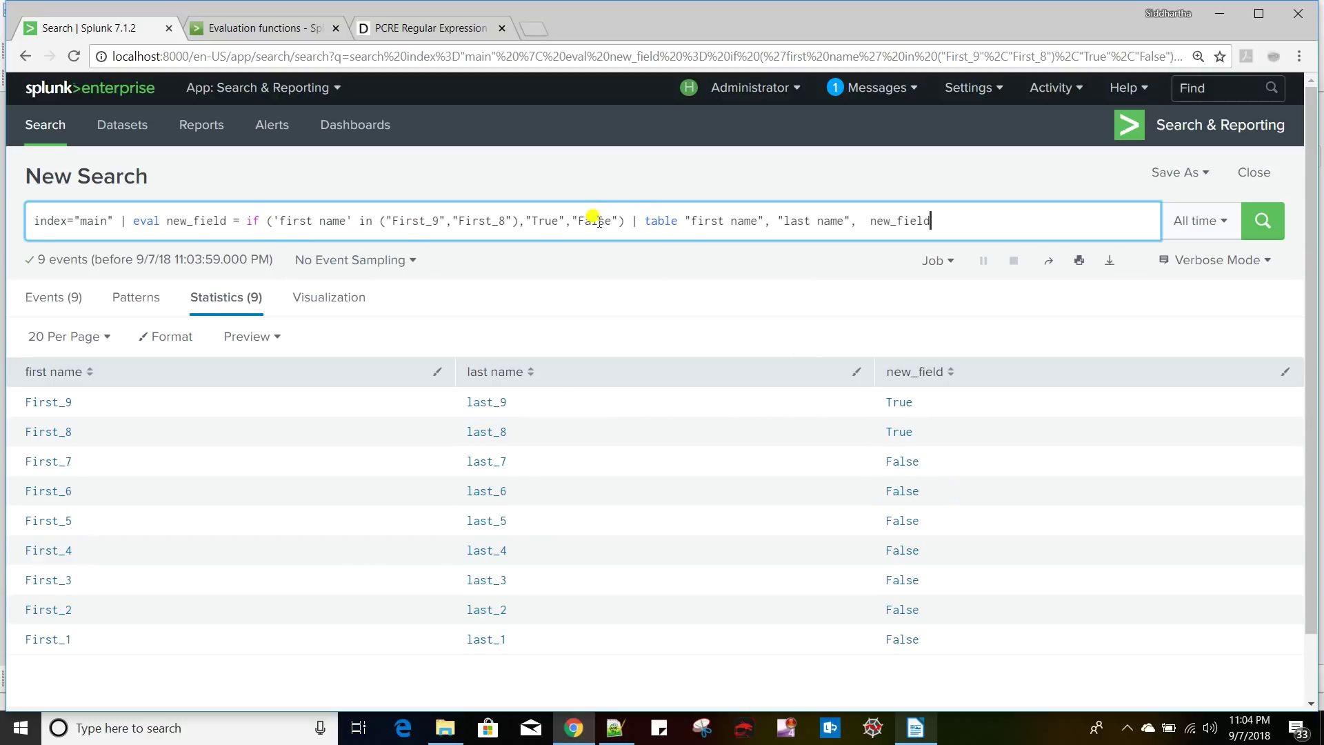
- Remove the table command and the "True","False" arguments with their closing parenthesis from the search
drag(630, 221, 965, 221)
key(BackSpace)
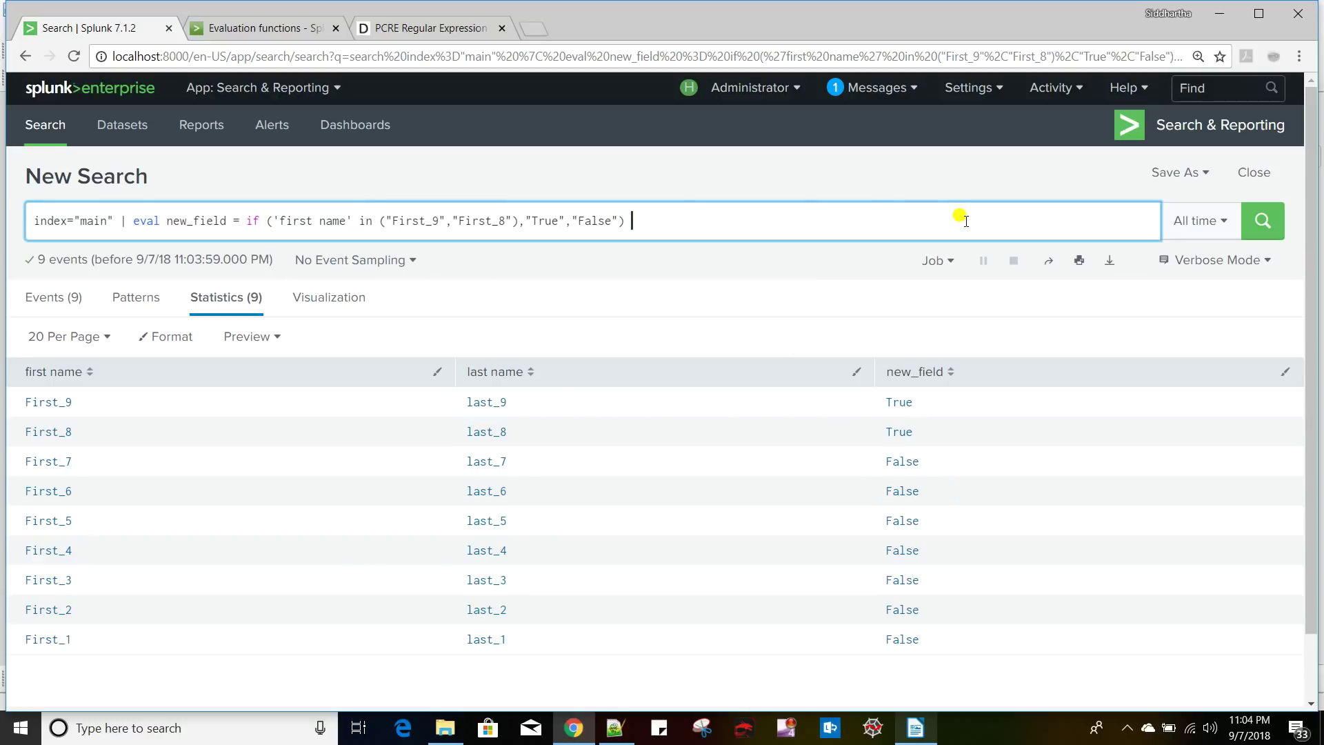
drag(273, 221, 647, 220)
click(525, 221)
key(BackSpace)
- Replace eval new_field = if ( with where, run the search and inspect the values of the first name field
drag(273, 220, 132, 221)
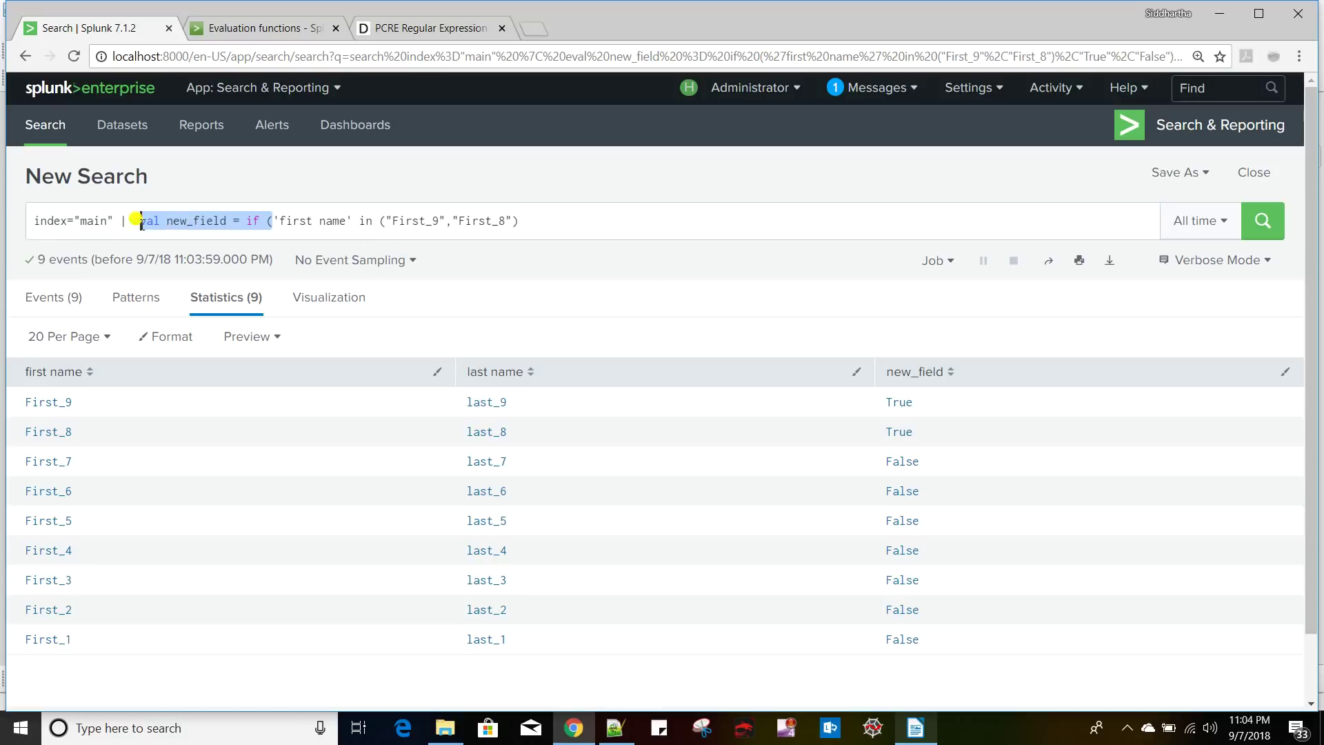
text(where)
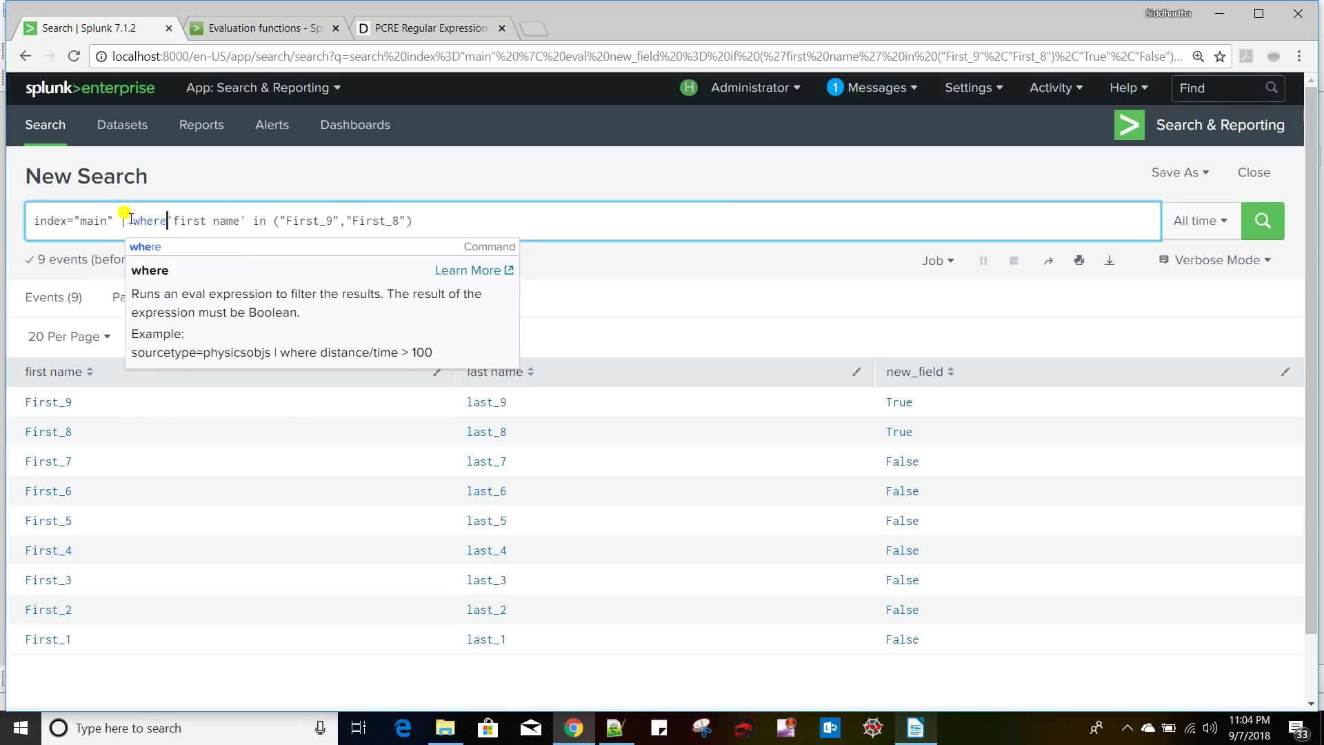
key(Return)
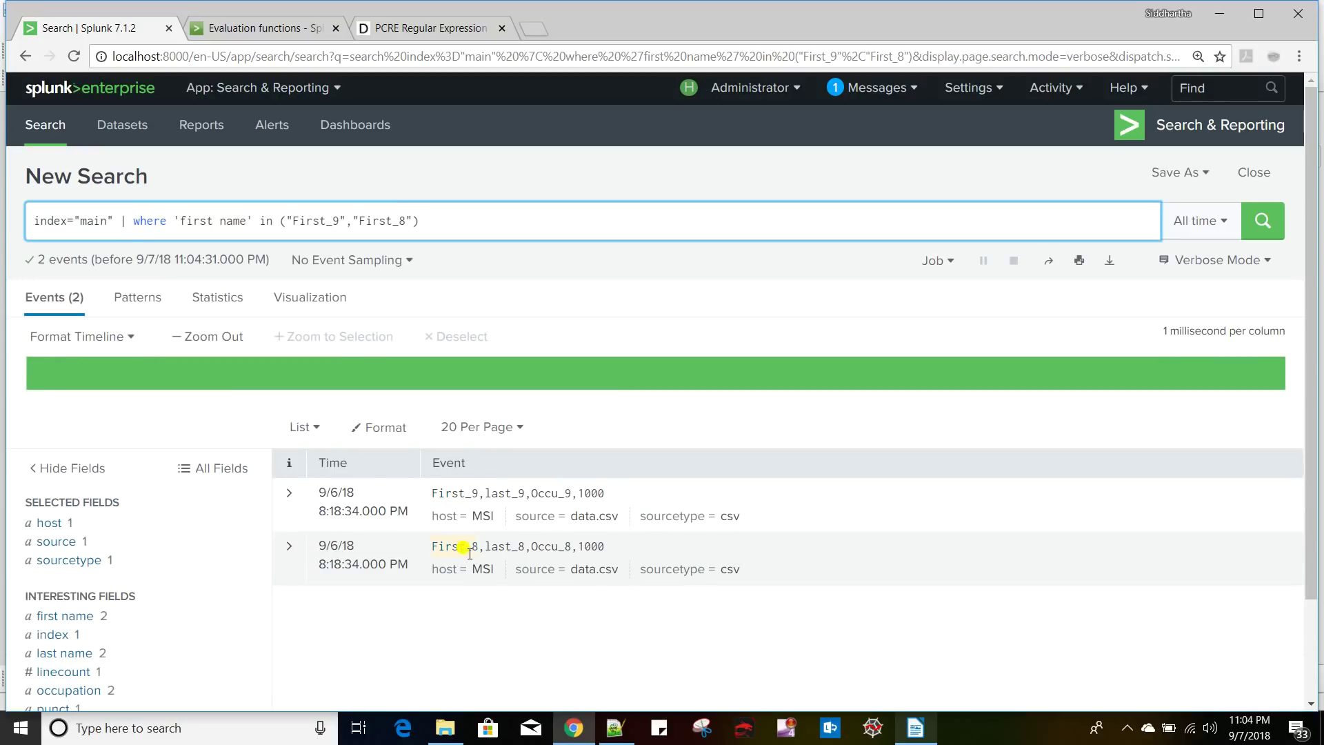
click(69, 616)
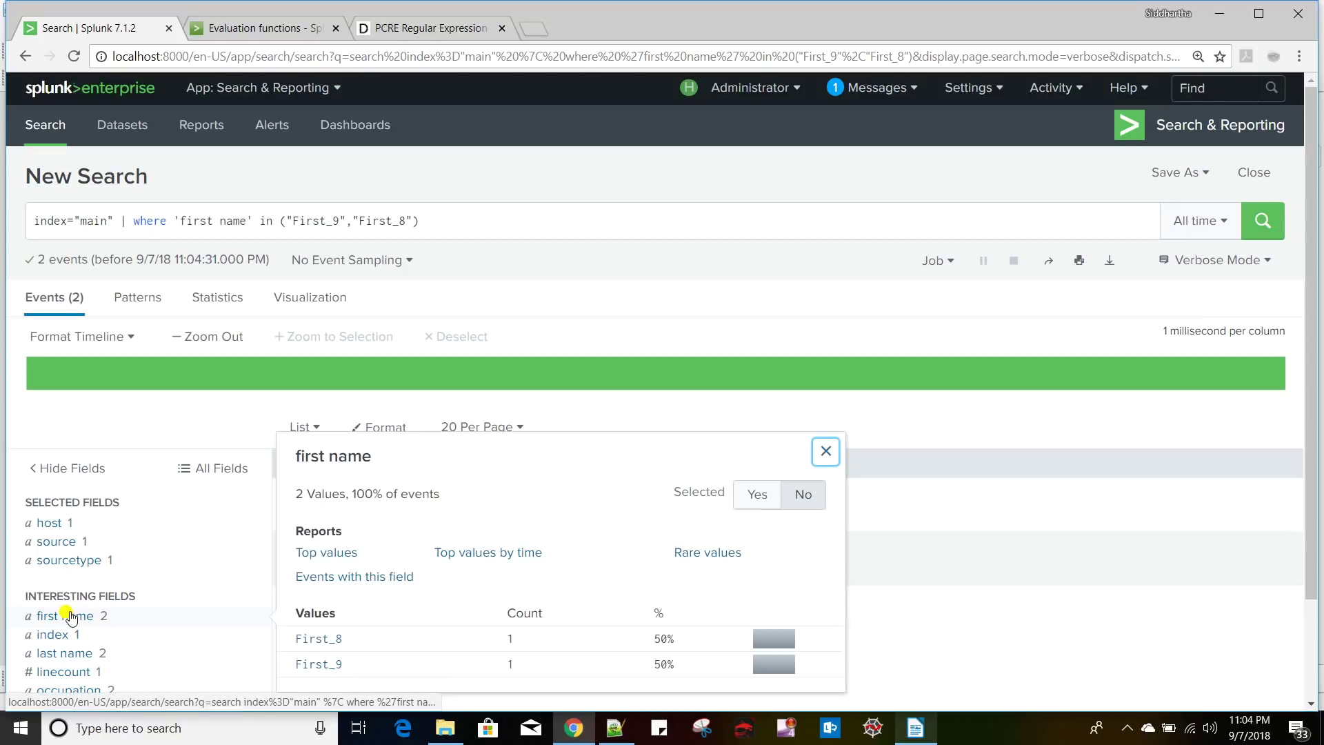
click(477, 228)
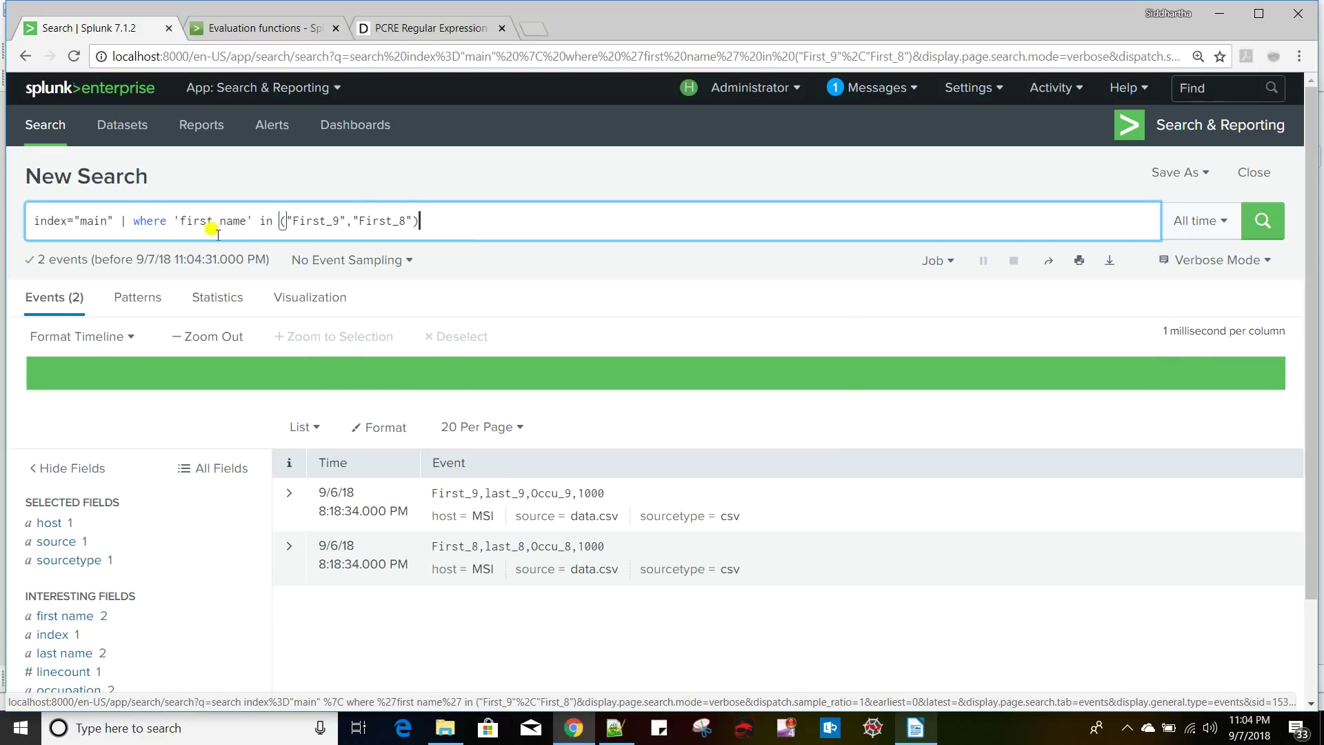
- Replace the whole where clause after index="main" | with eval new_field =
drag(426, 218, 135, 224)
text(ev)
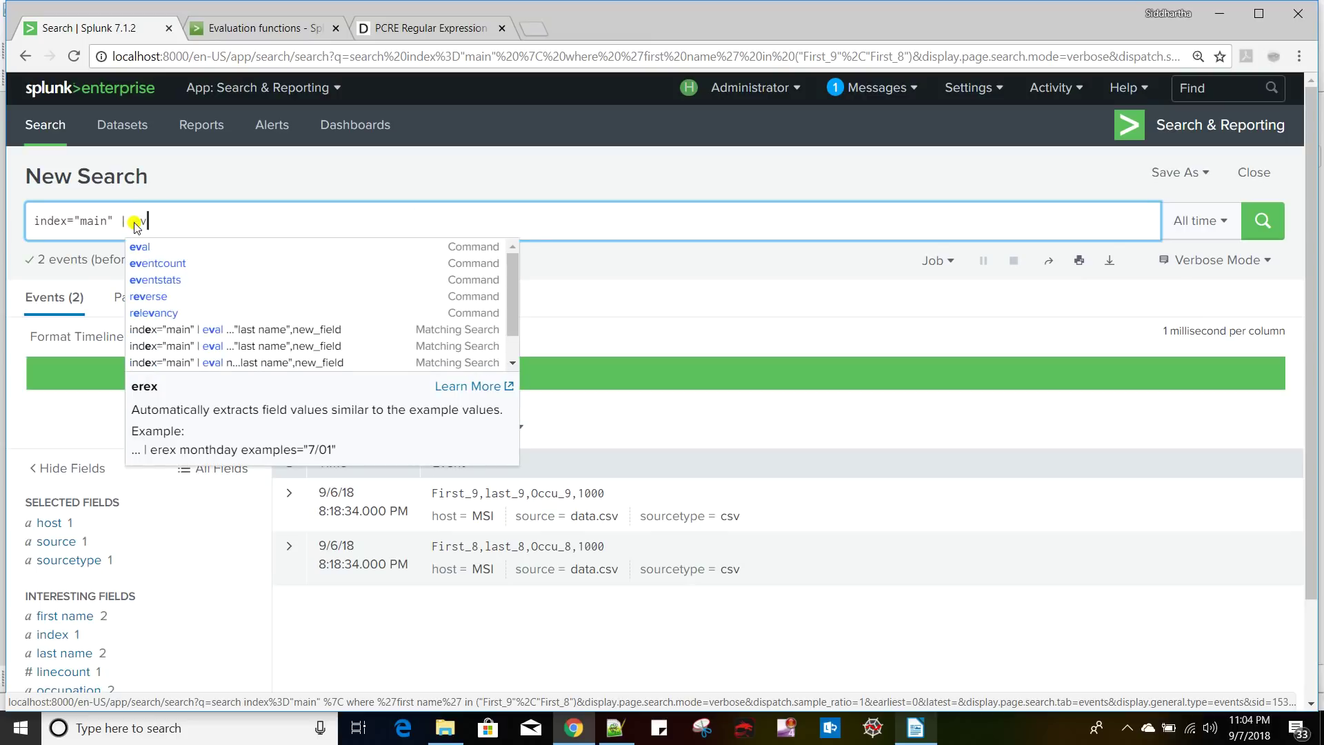
text(al new)
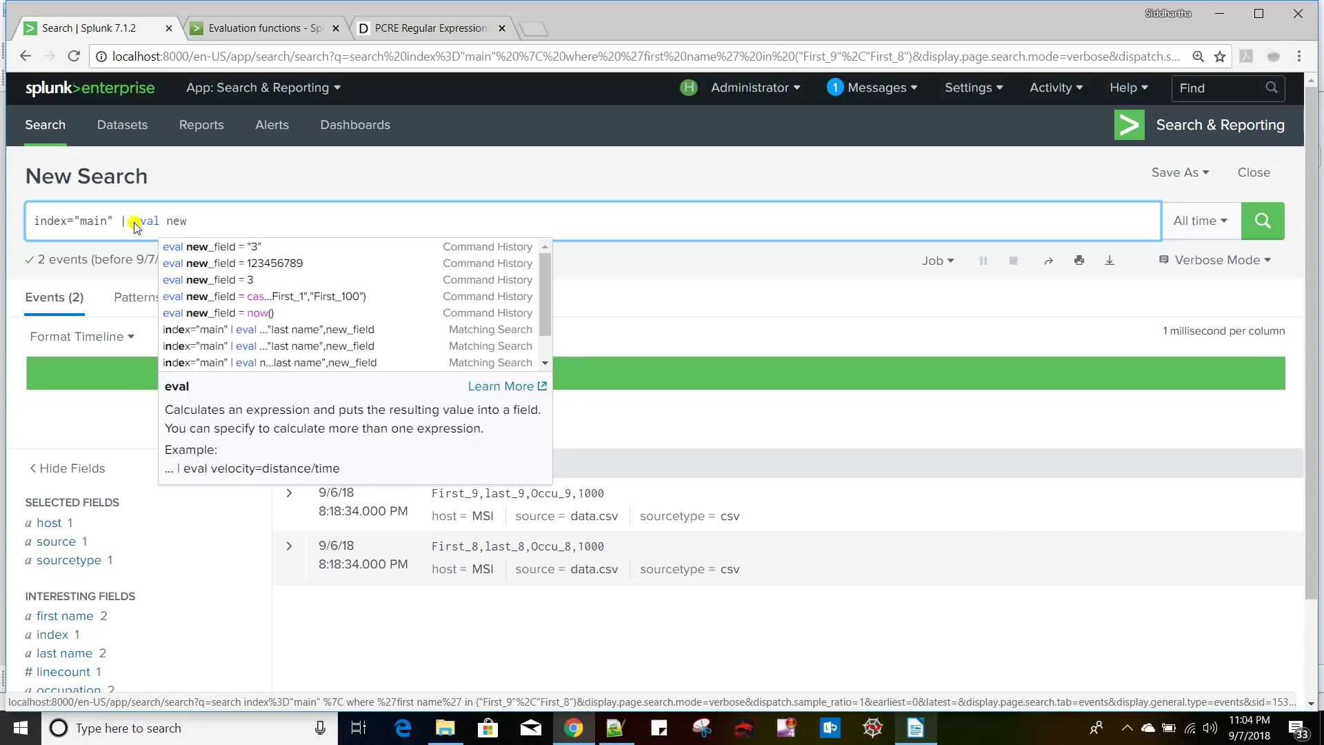
key(BackSpace)
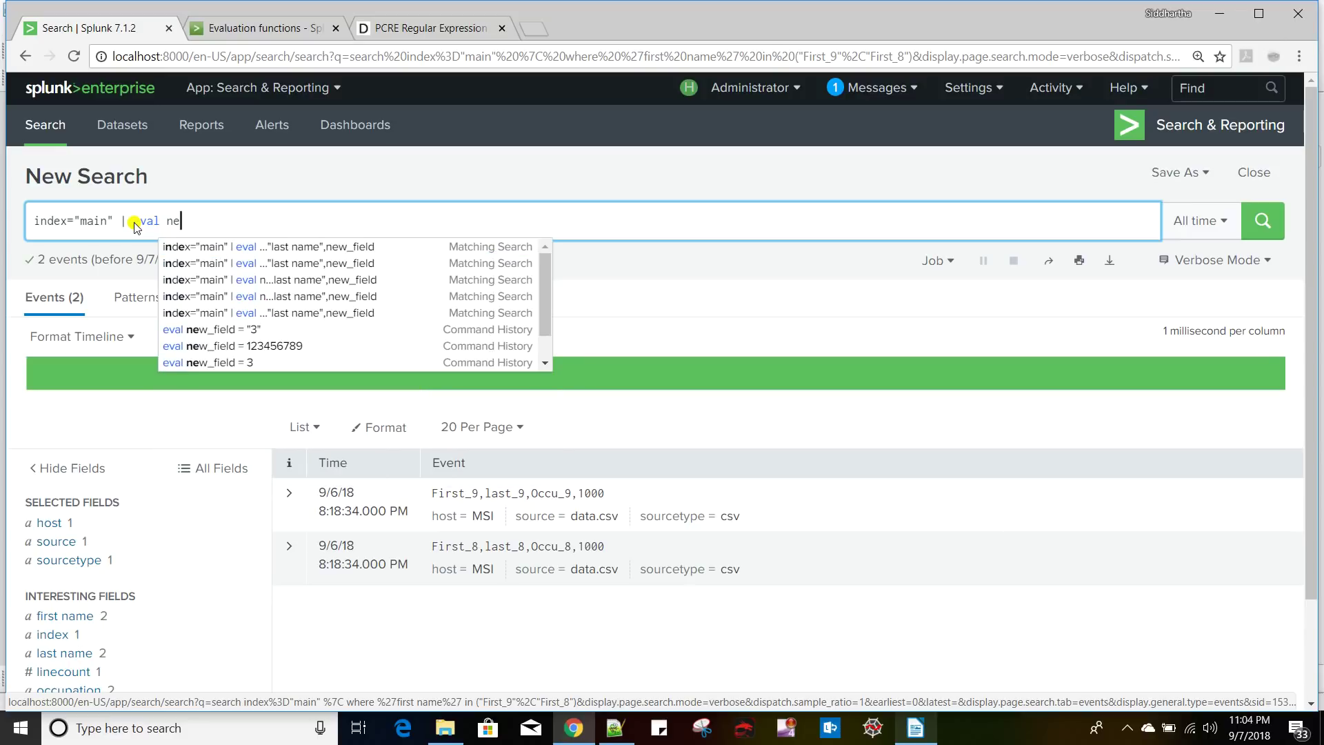
text(w_field )
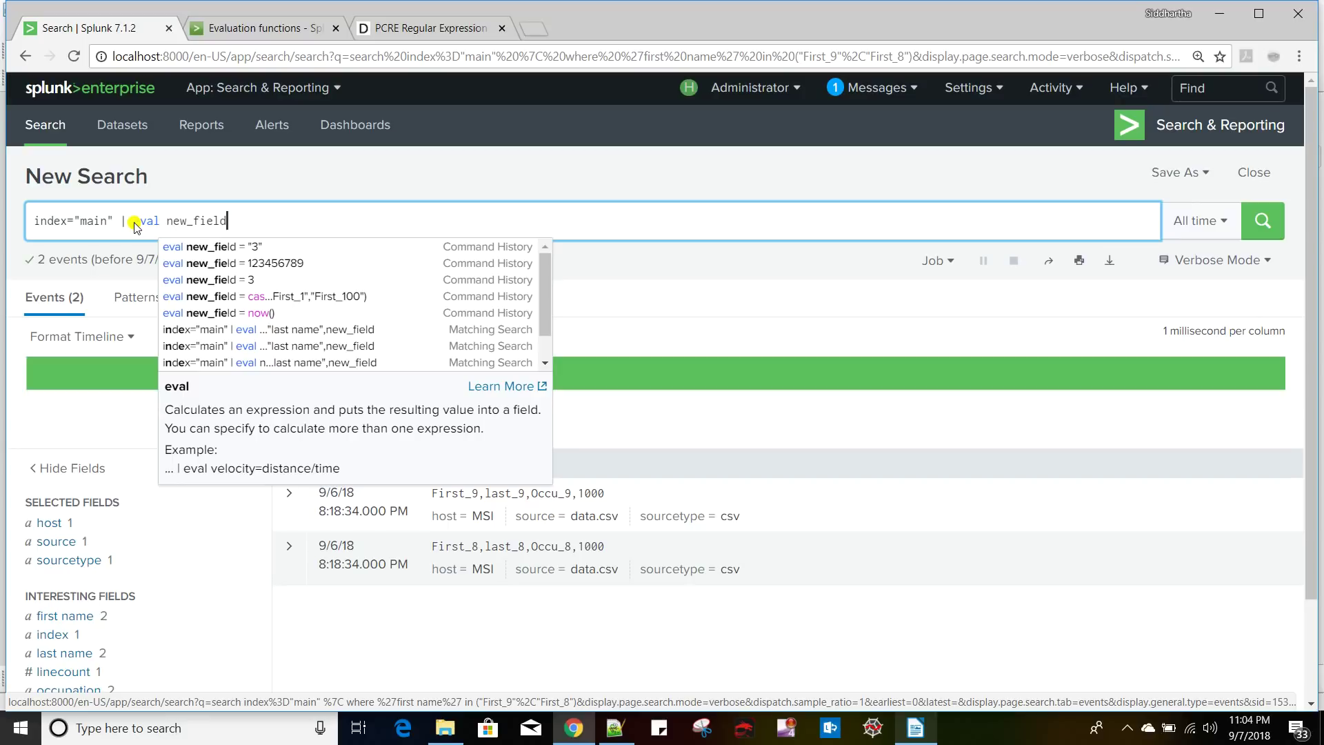
text(=)
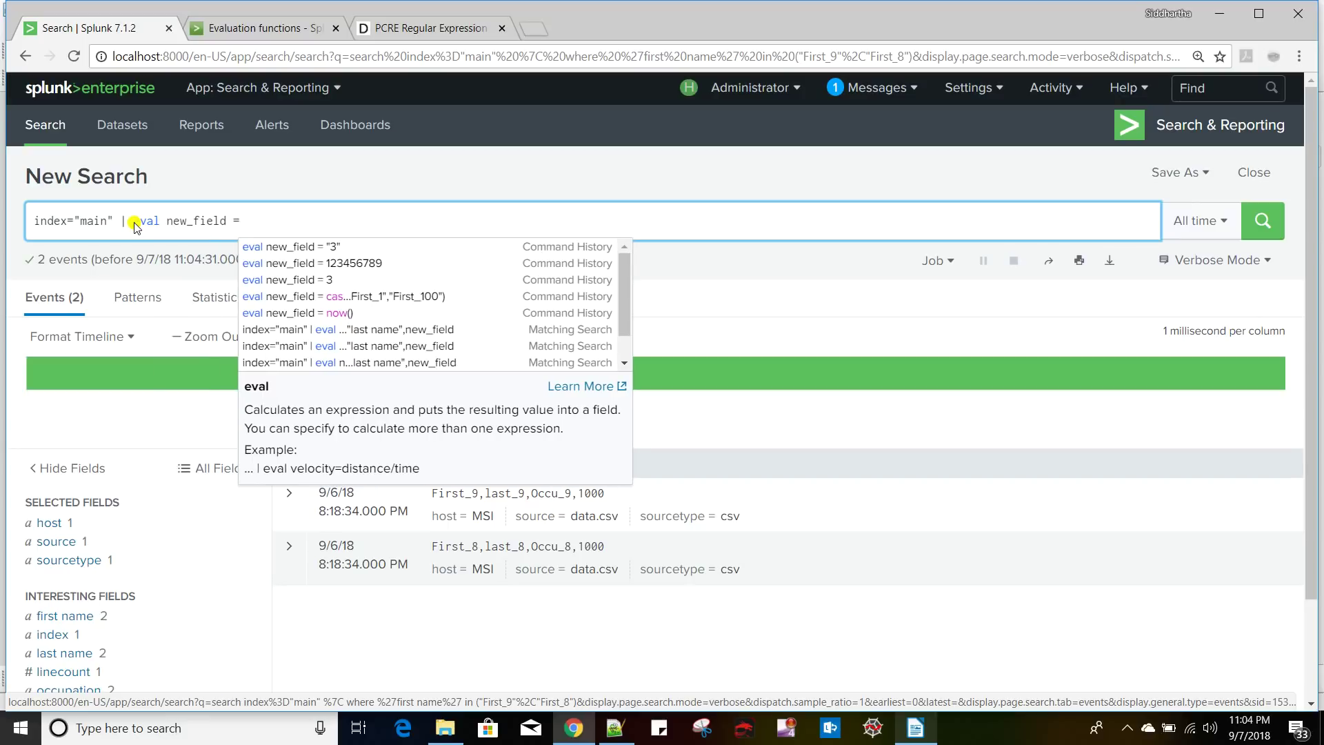
- Check the "like" entry in use_cases.odt in LibreOffice Writer, and return to Splunk to enter like('first name',"" after new_field =
key(alt+Tab)
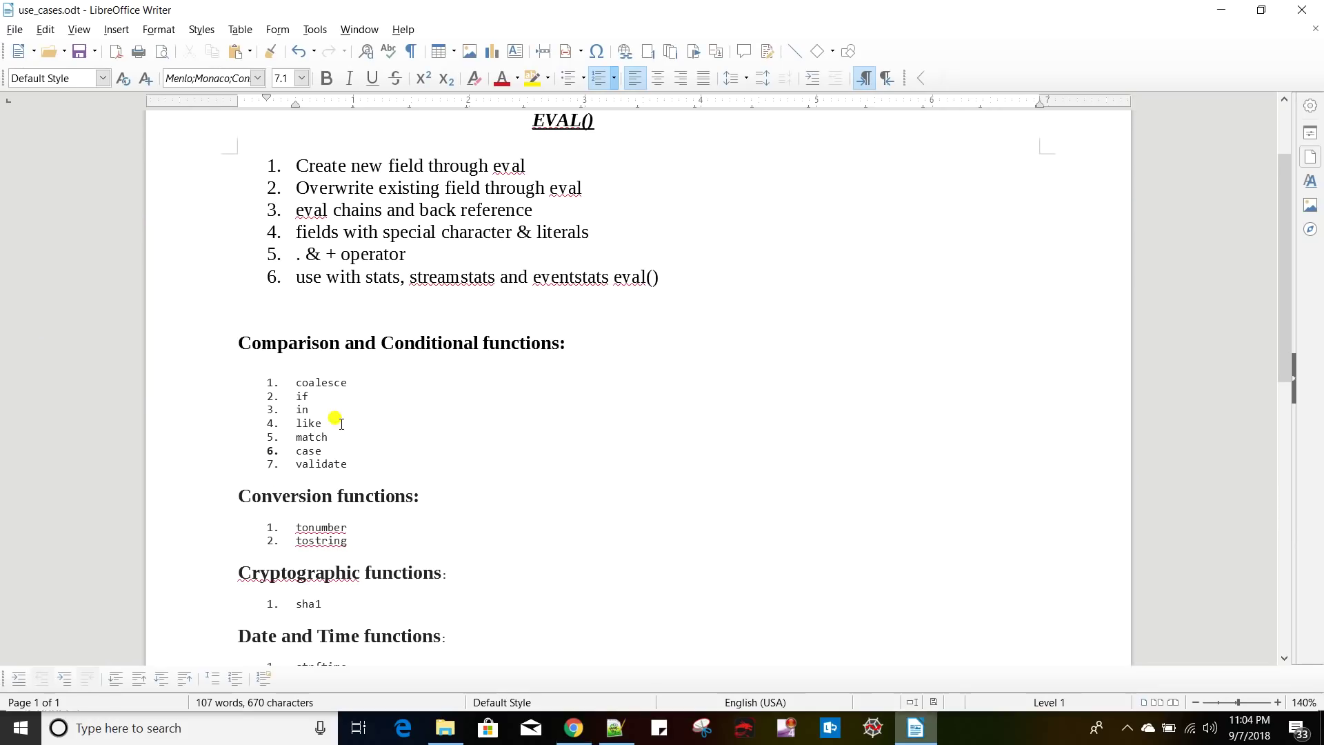
key(alt+Tab)
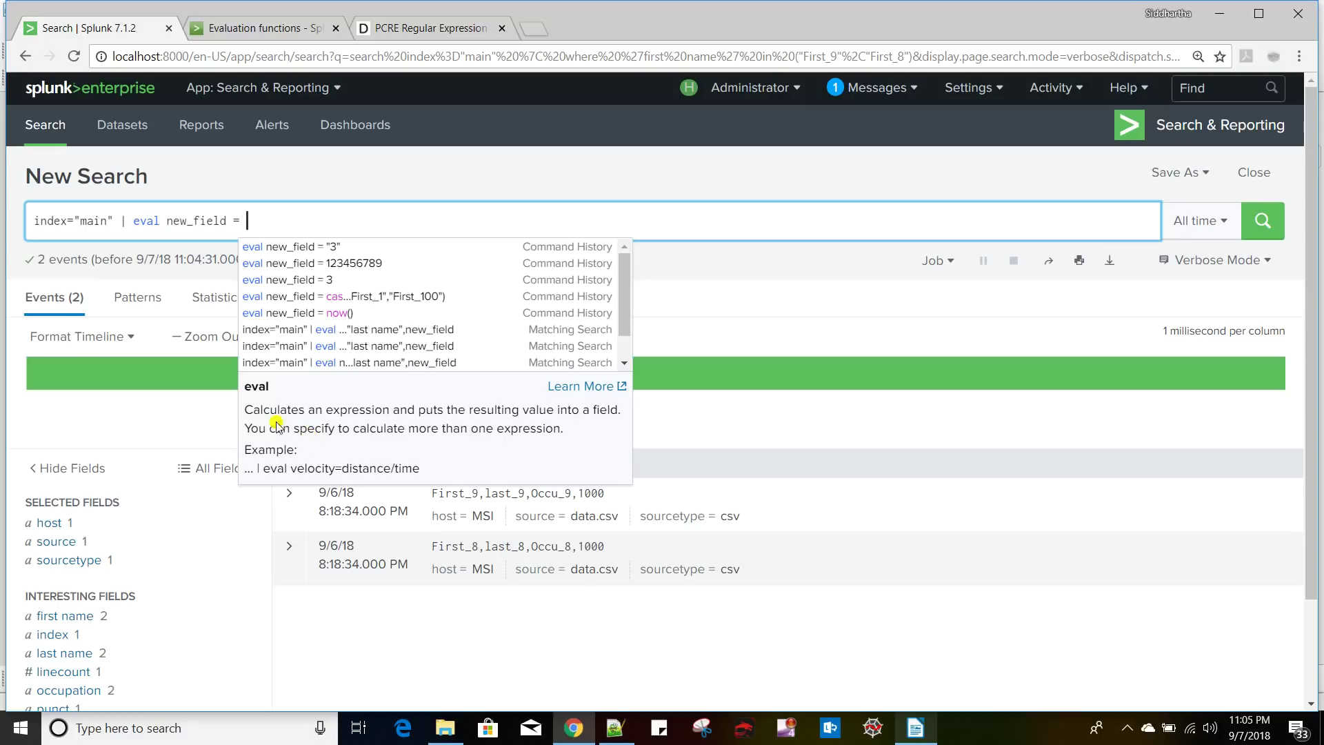
click(304, 221)
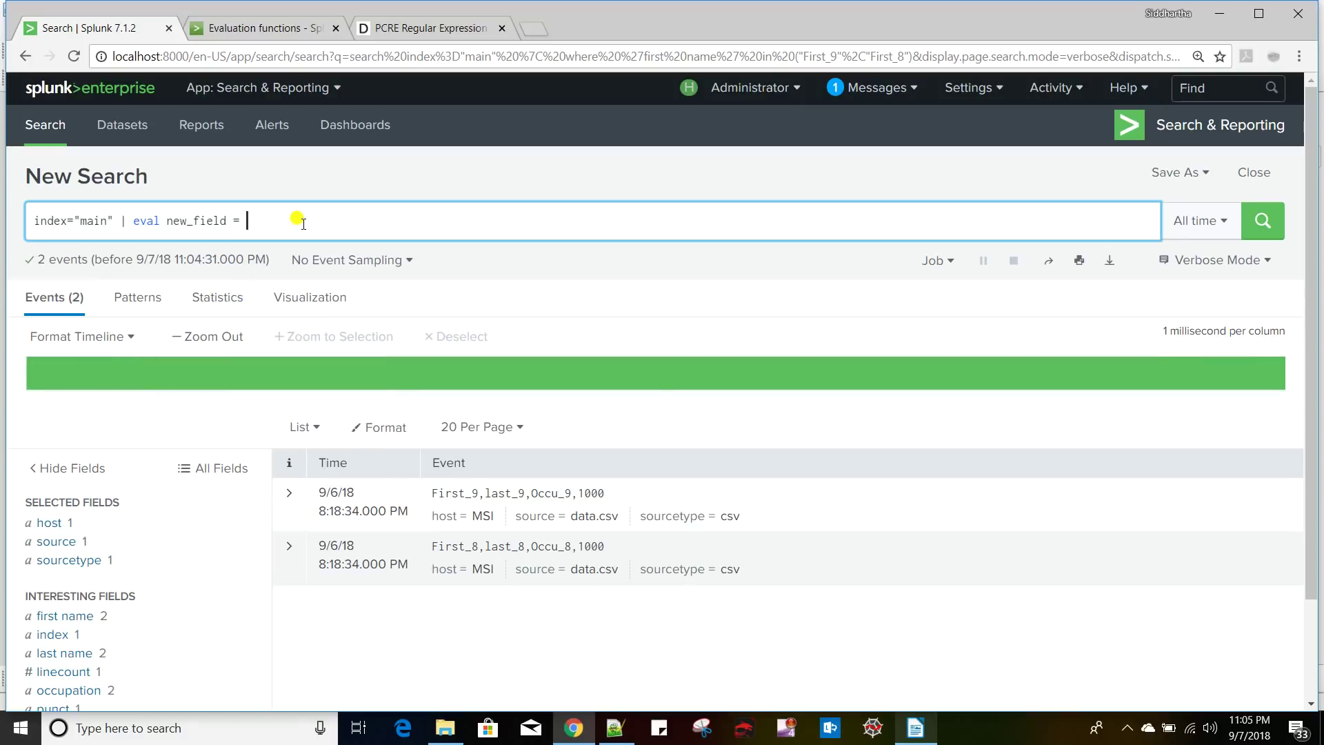
text(like()
text('first name',"")
key(Tab)
- Switch to data.csv in Notepad++, examine the first name value in the First_8 row, and return to the Splunk search
key(alt+Tab)
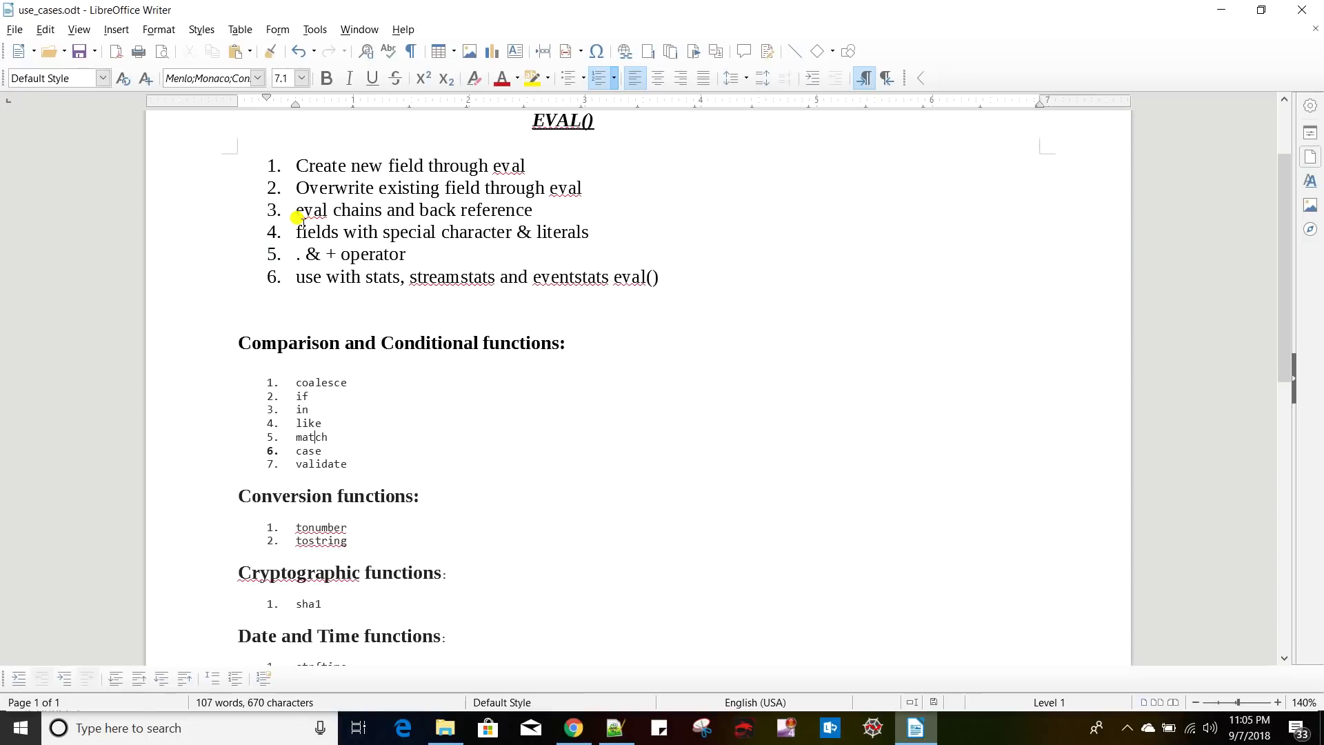
key(alt+Tab)
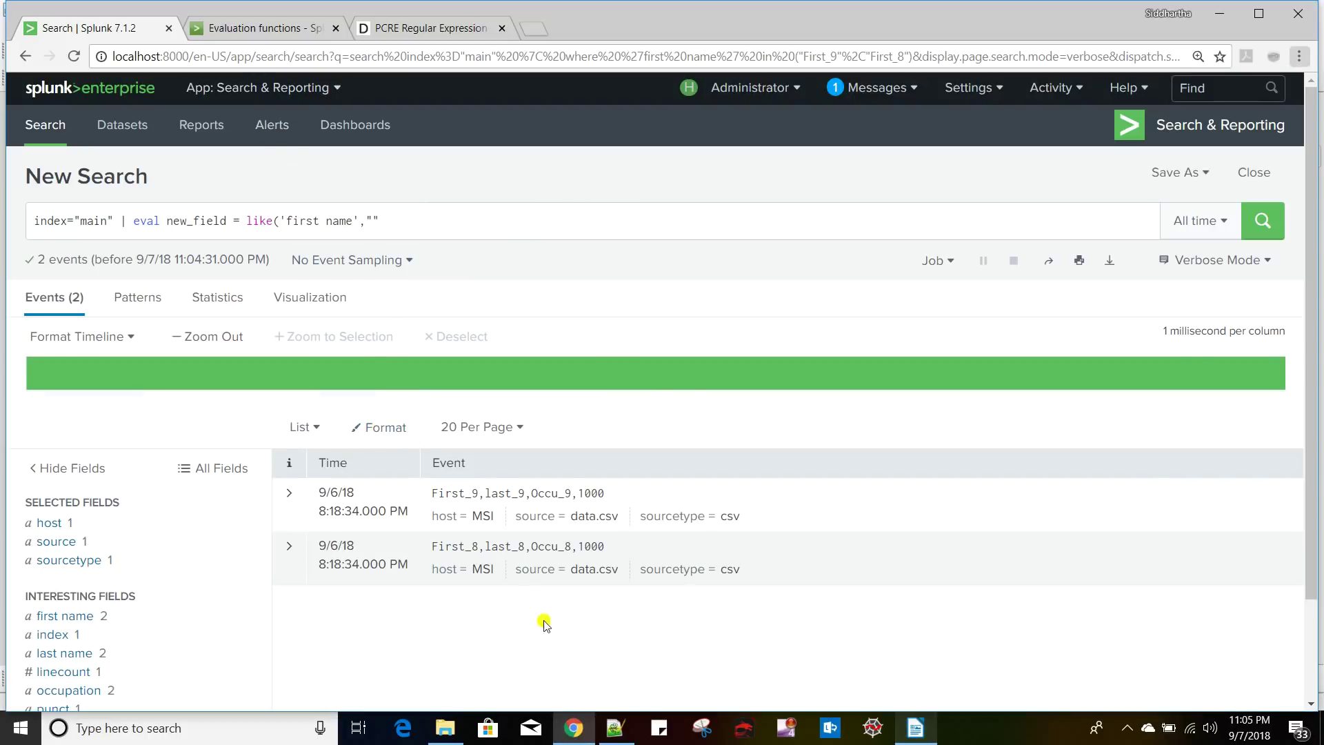
click(628, 735)
click(97, 69)
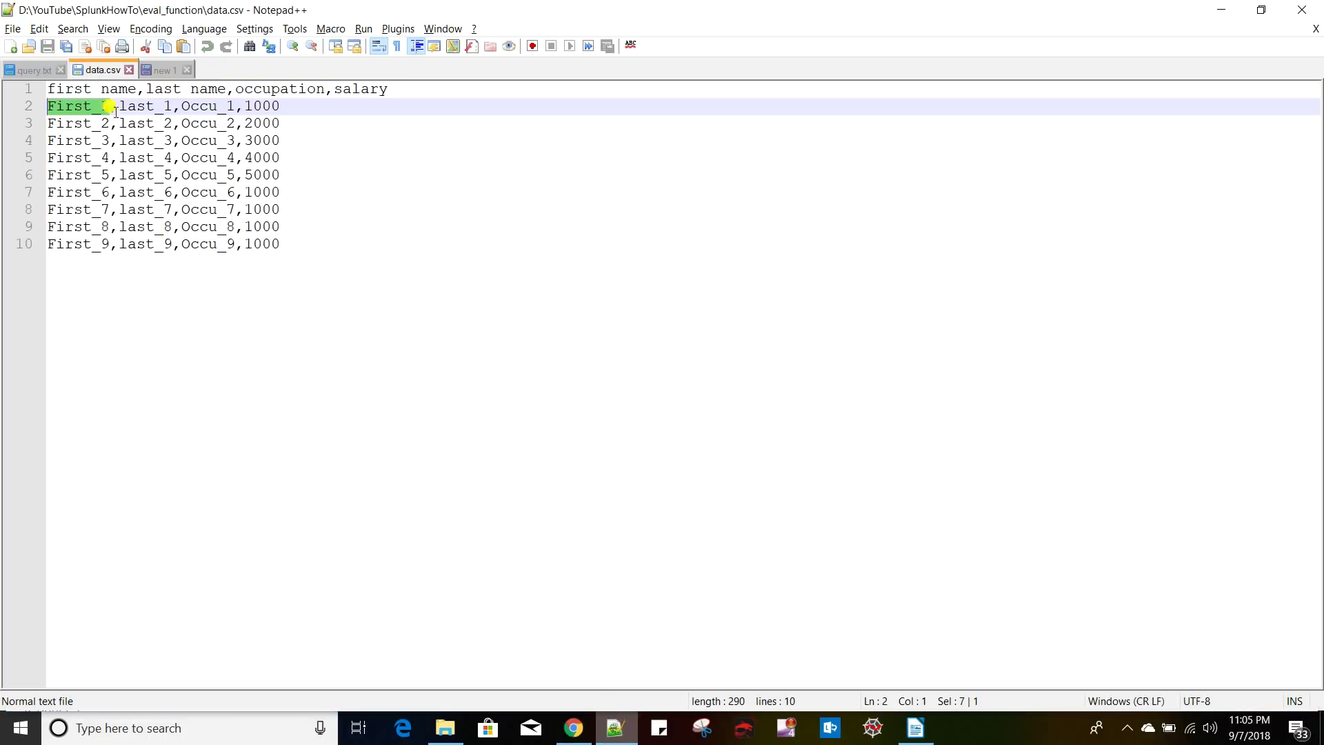
click(94, 227)
key(alt+Tab)
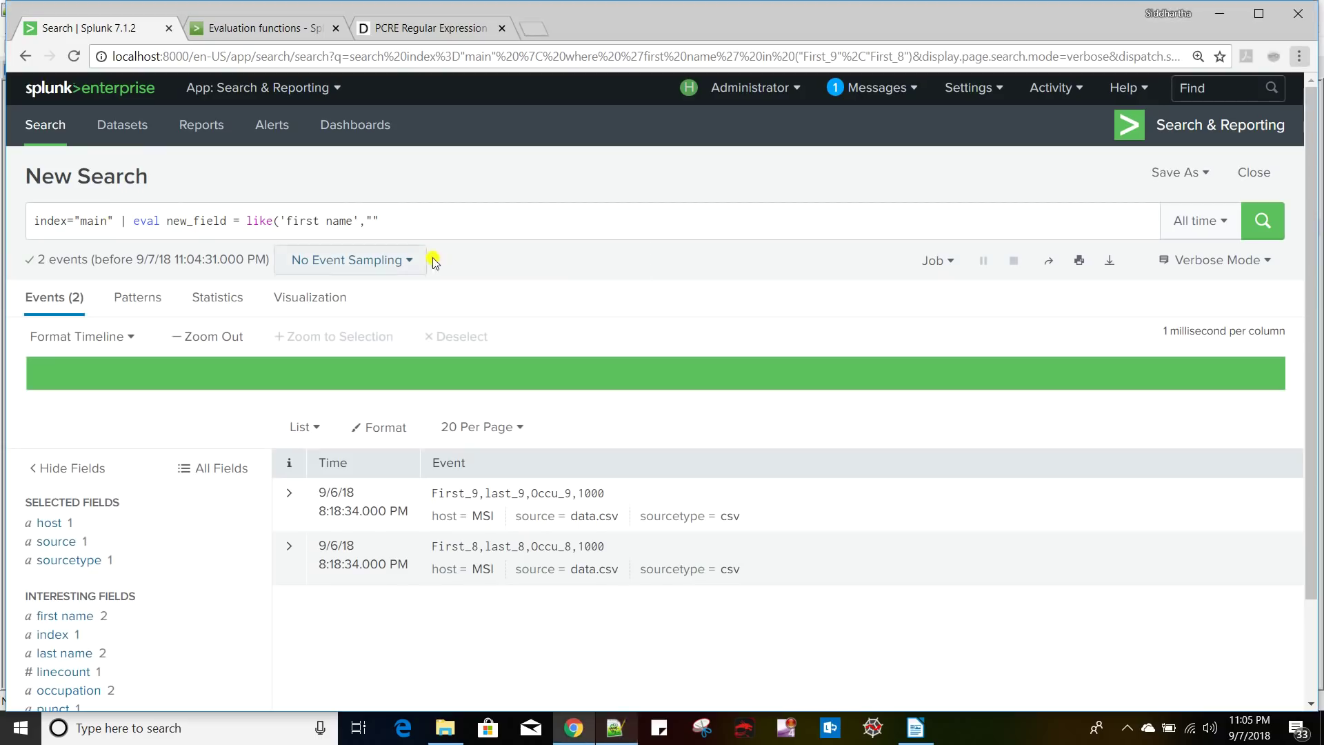
- Set the like pattern to "%_8%" and close the function's parenthesis
click(375, 220)
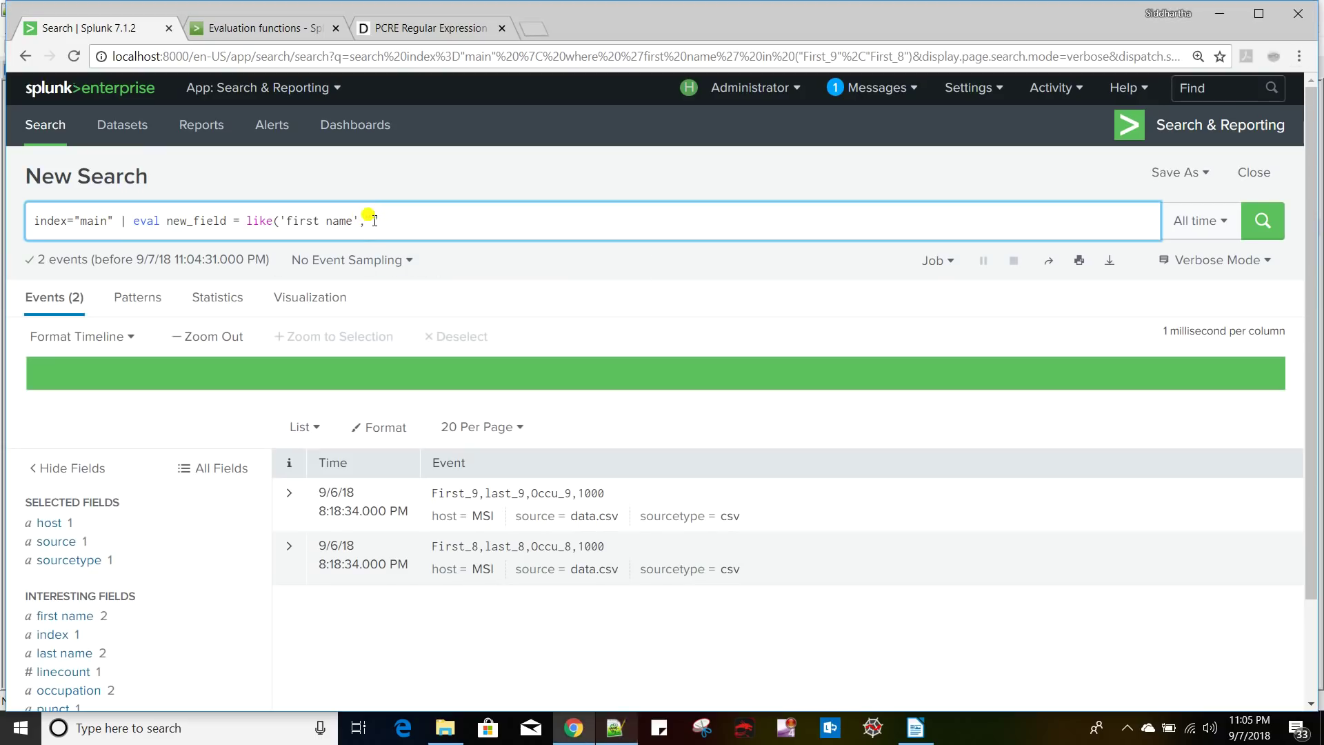
text("_*)
key(BackSpace)
text(8%)
drag(380, 224, 398, 224)
click(417, 220)
text())
- Wrap the like function in an if that returns "true" or "false", and run the search
click(248, 220)
text(if ()
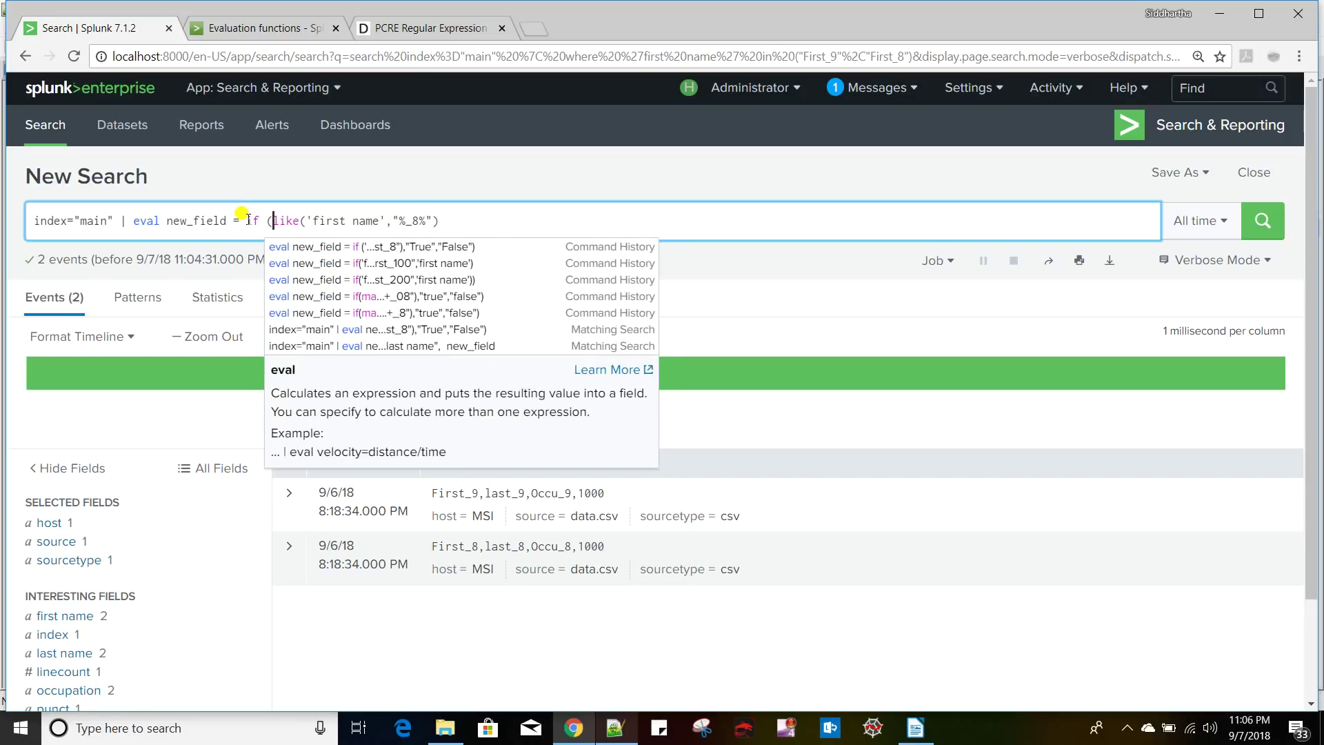
click(473, 221)
text(,")
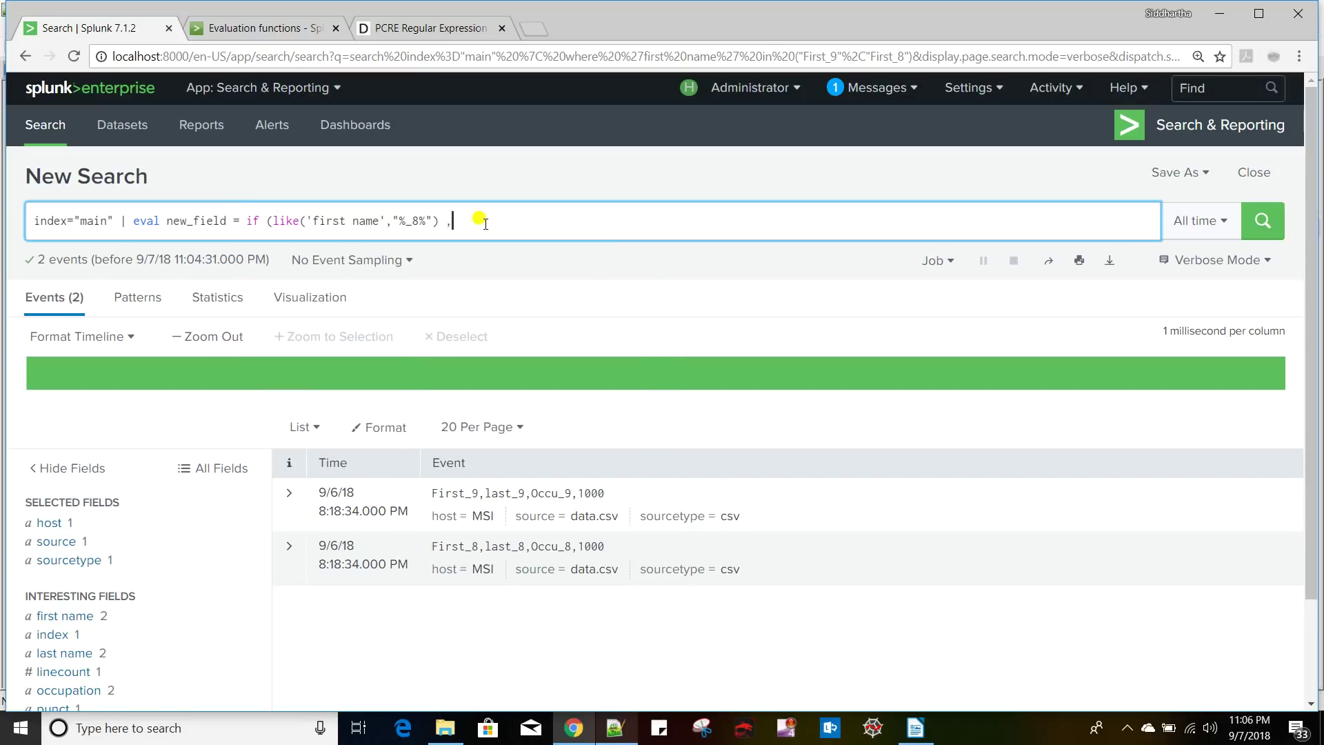
text(")
text(true)
text(,"")
text(false)
text())
key(Return)
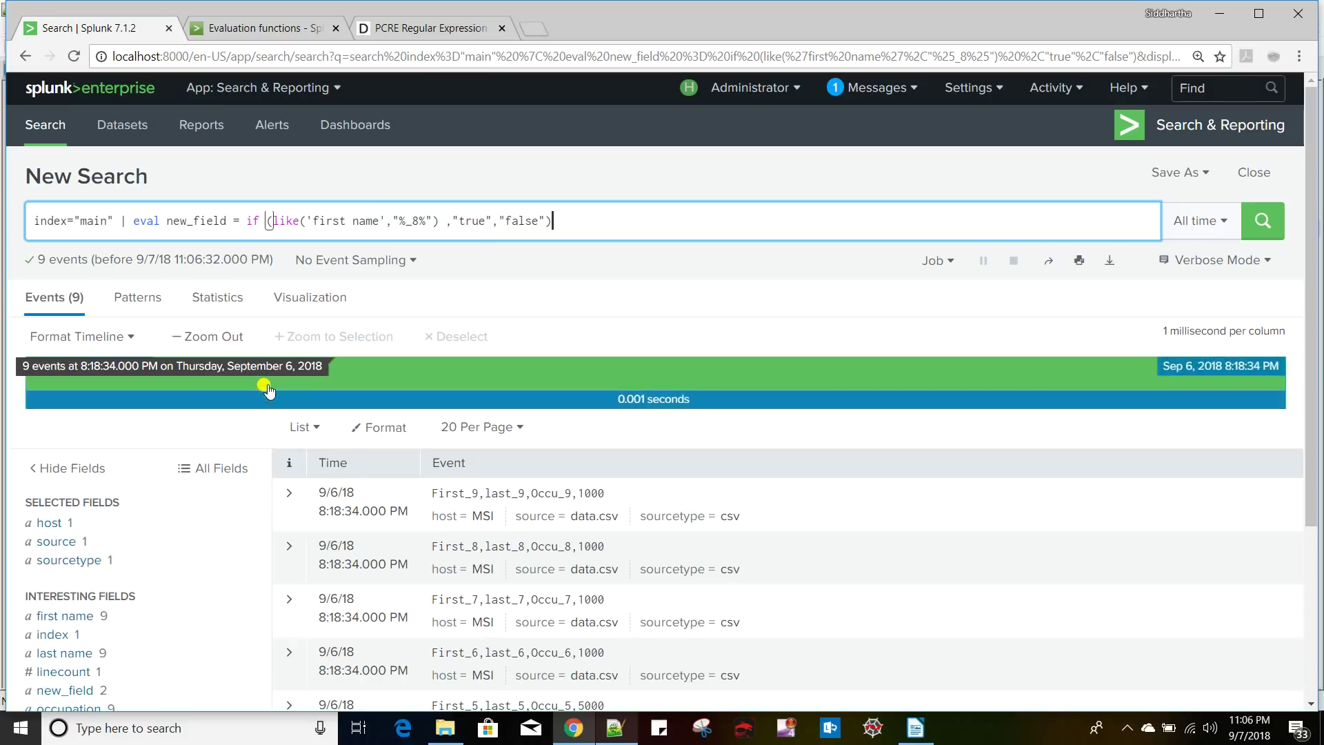
- Append a table of "first name", "last name" and new_field to the like search, run it, and examine the First_8 row
text(| table)
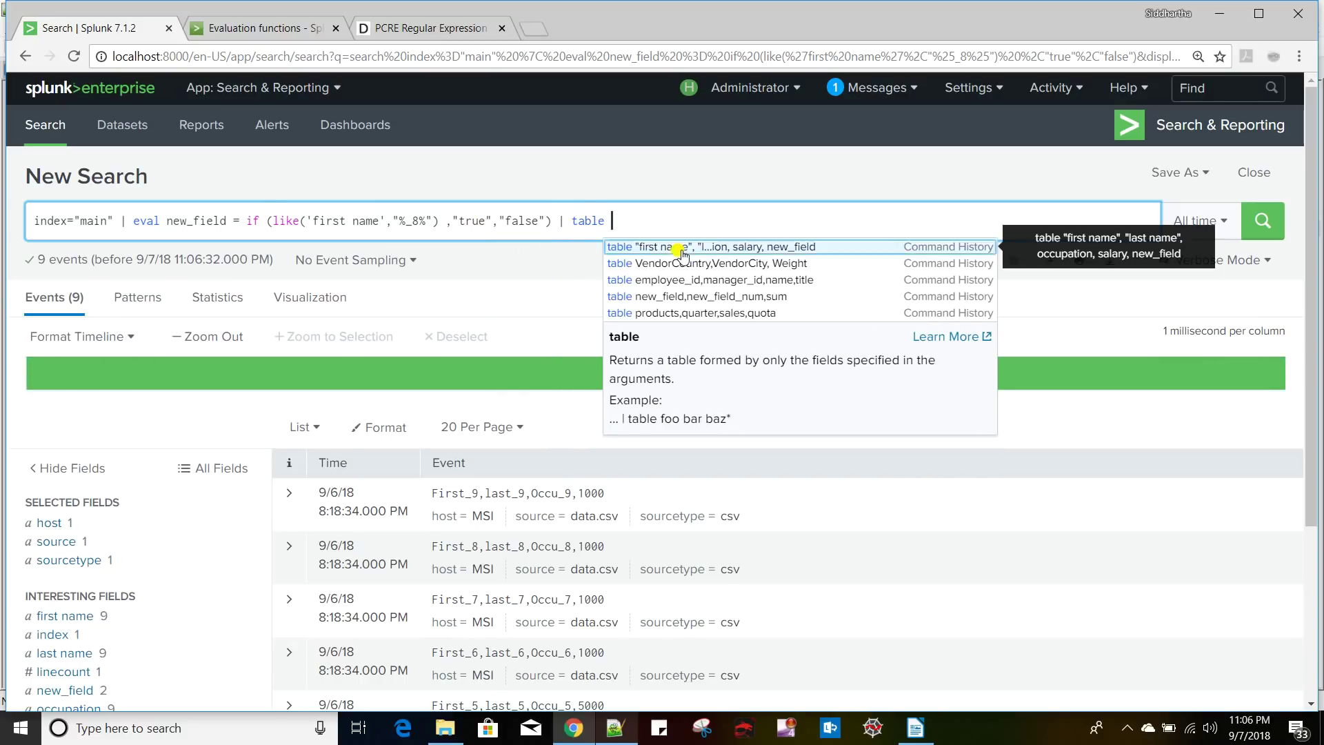
click(681, 247)
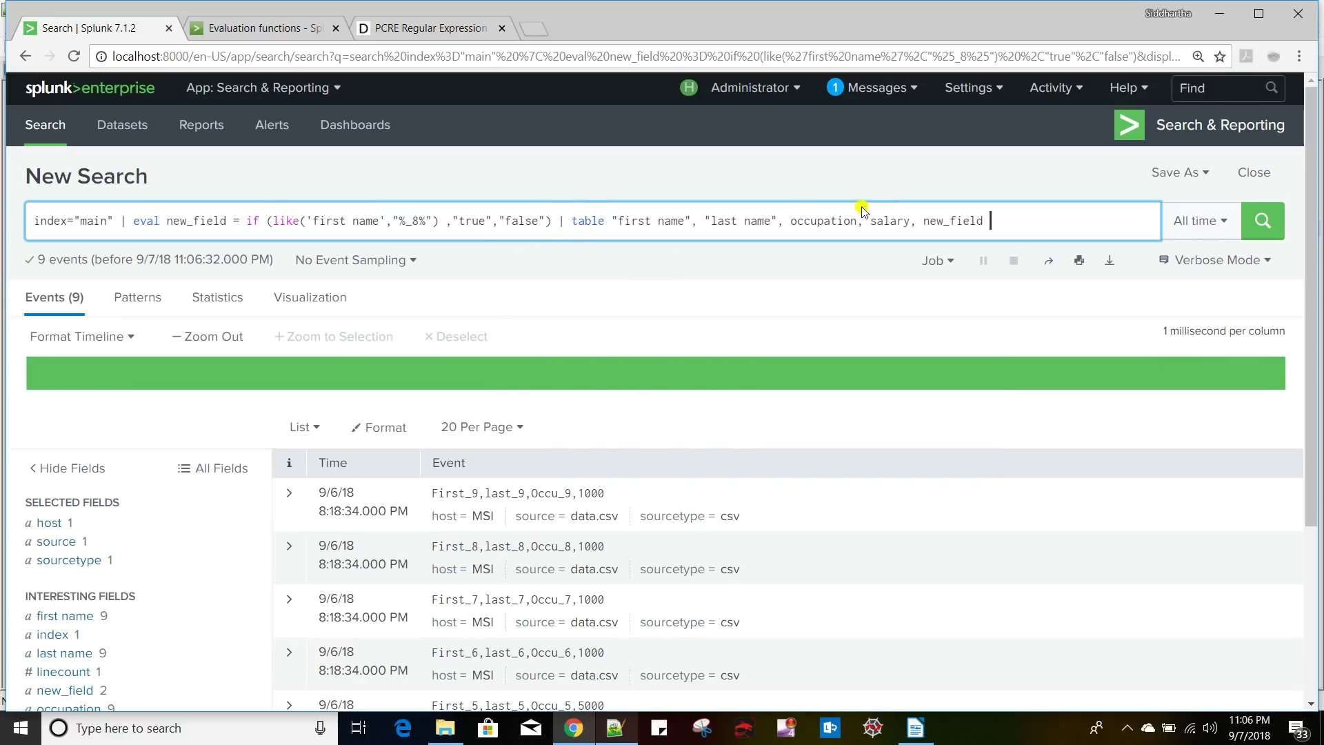
drag(910, 221, 787, 222)
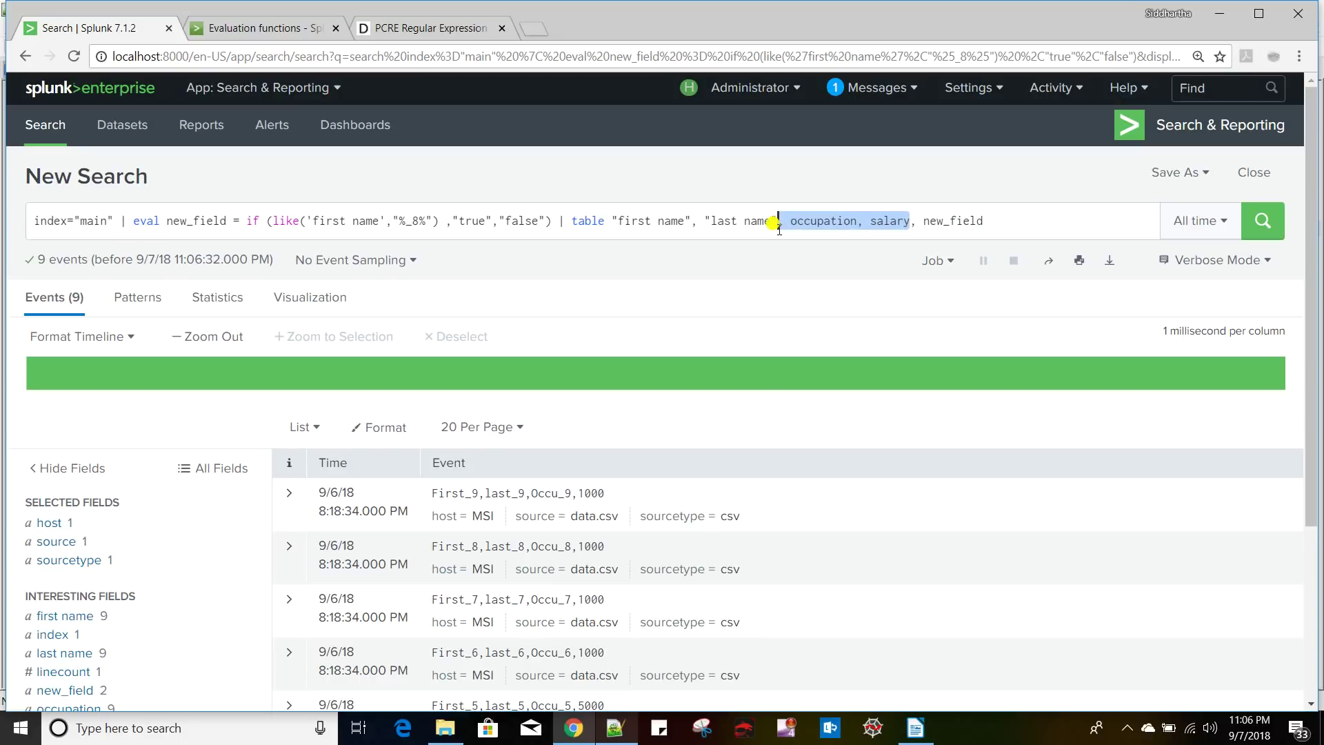
key(Delete)
key(Delete)
key(Delete)
key(Return)
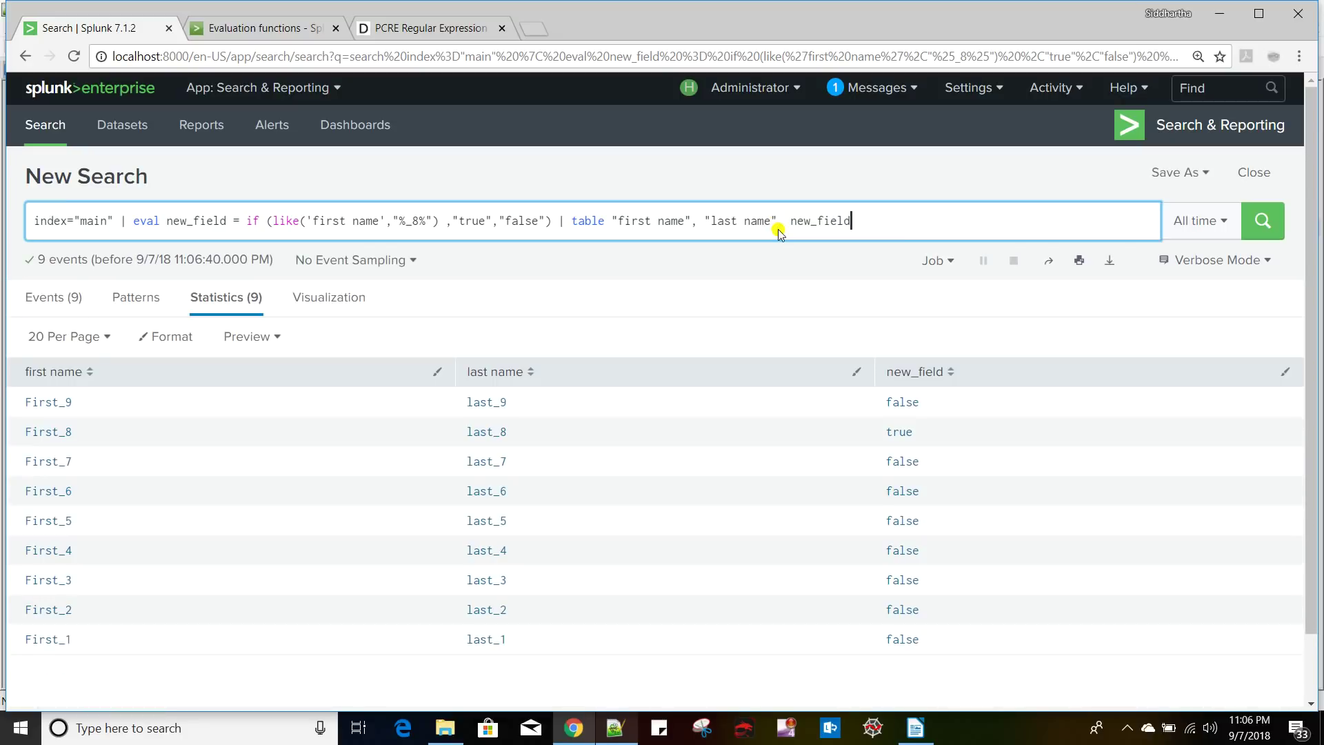
scroll(653, 479, down, 1)
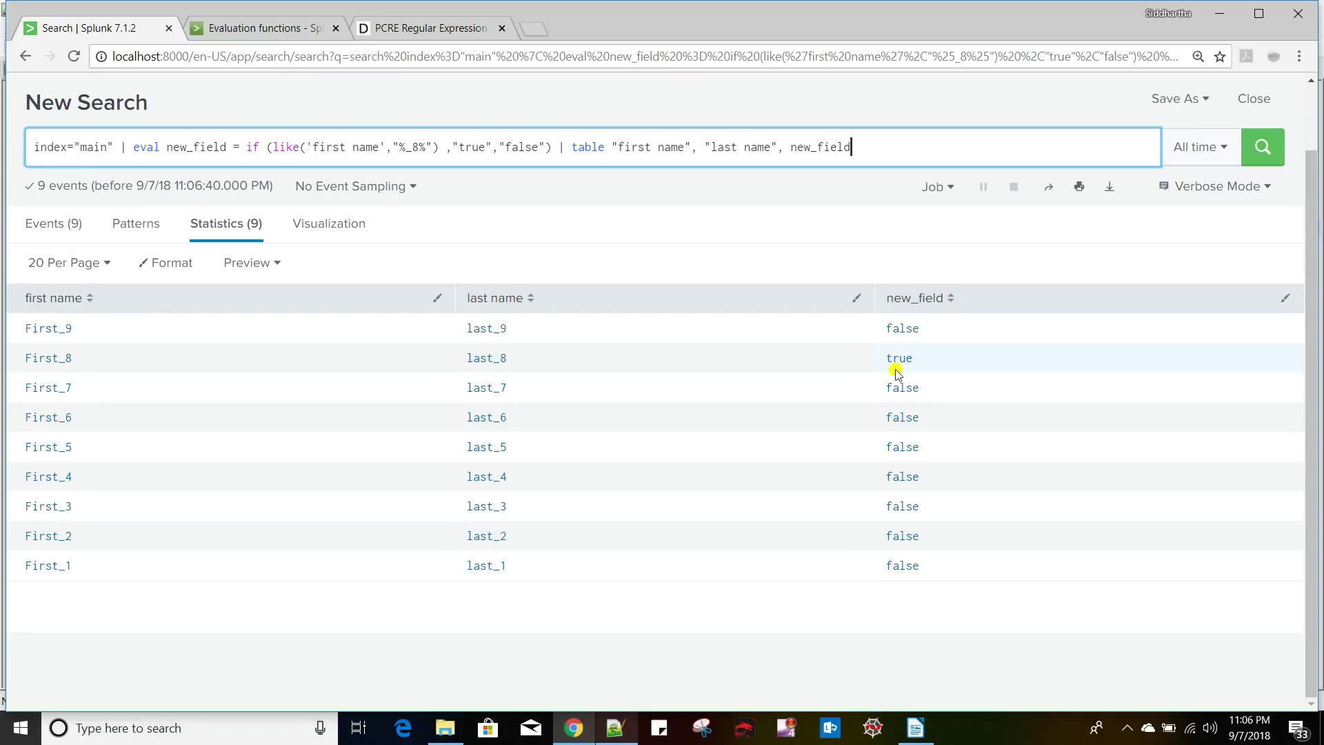
drag(89, 363, 12, 354)
scroll(214, 452, up, 1)
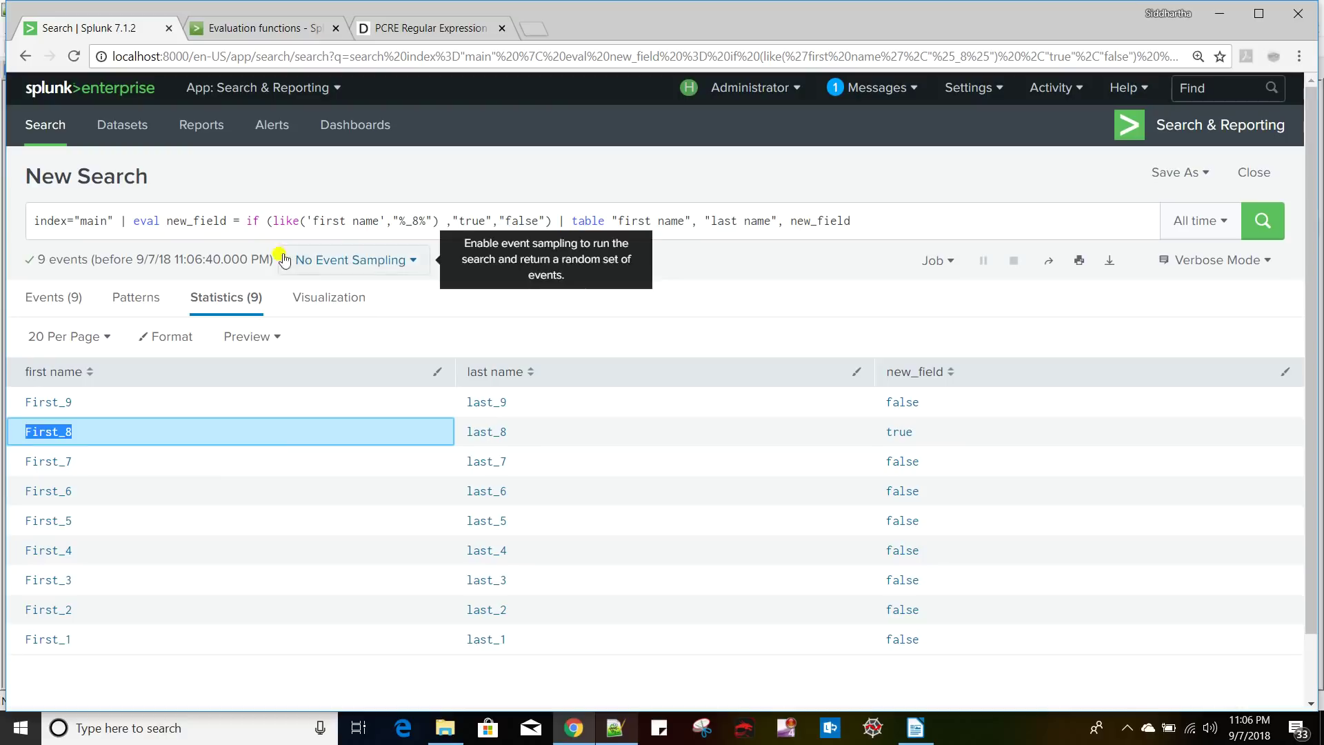
- Remove the table command, replace the eval expression with where like('first name',"%_8%"), and run the search
drag(558, 220, 925, 220)
key(BackSpace)
drag(272, 221, 128, 222)
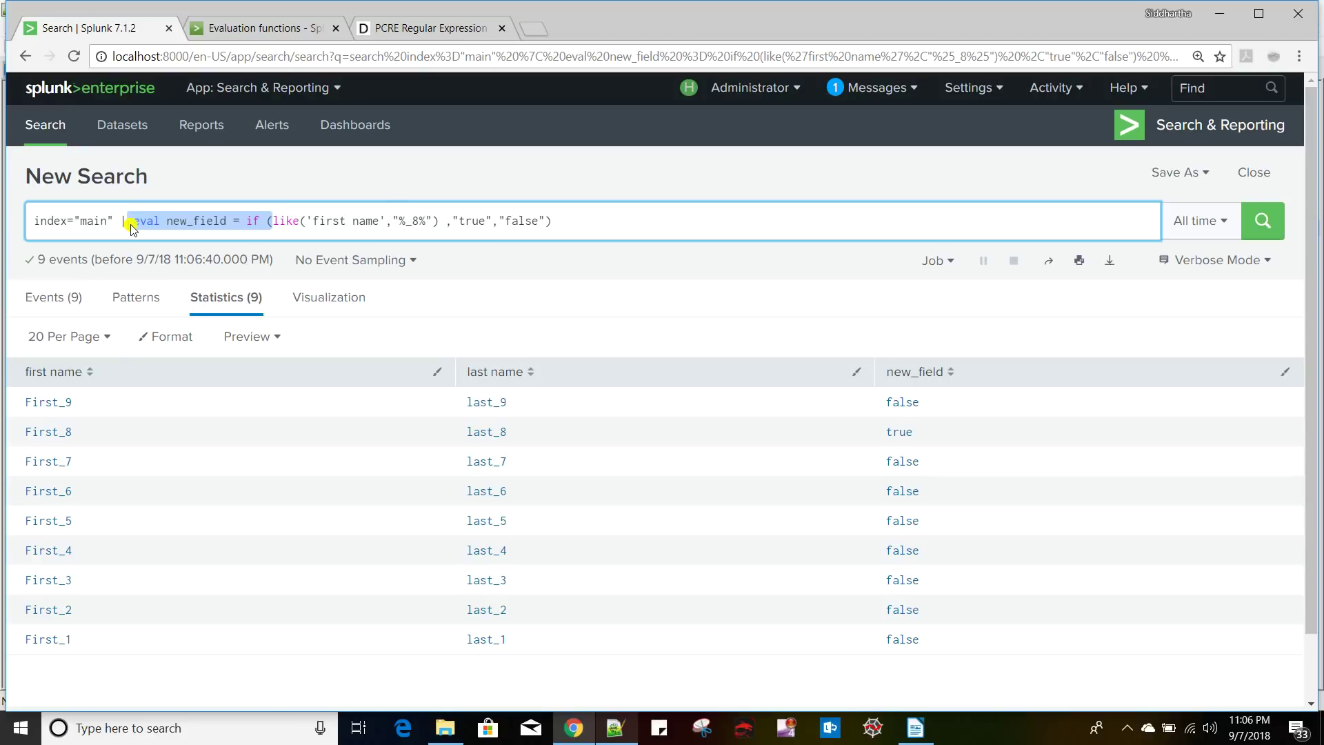
text(where)
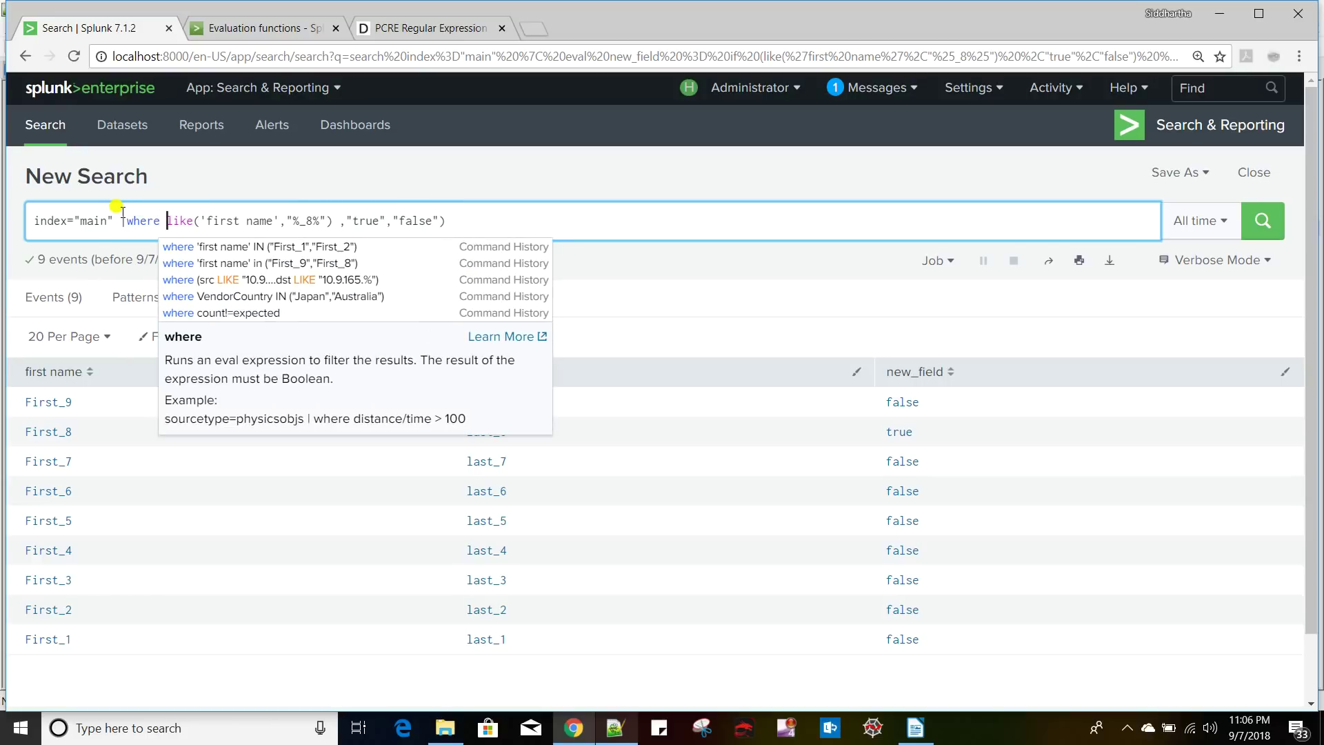
drag(338, 221, 510, 216)
key(BackSpace)
key(Return)
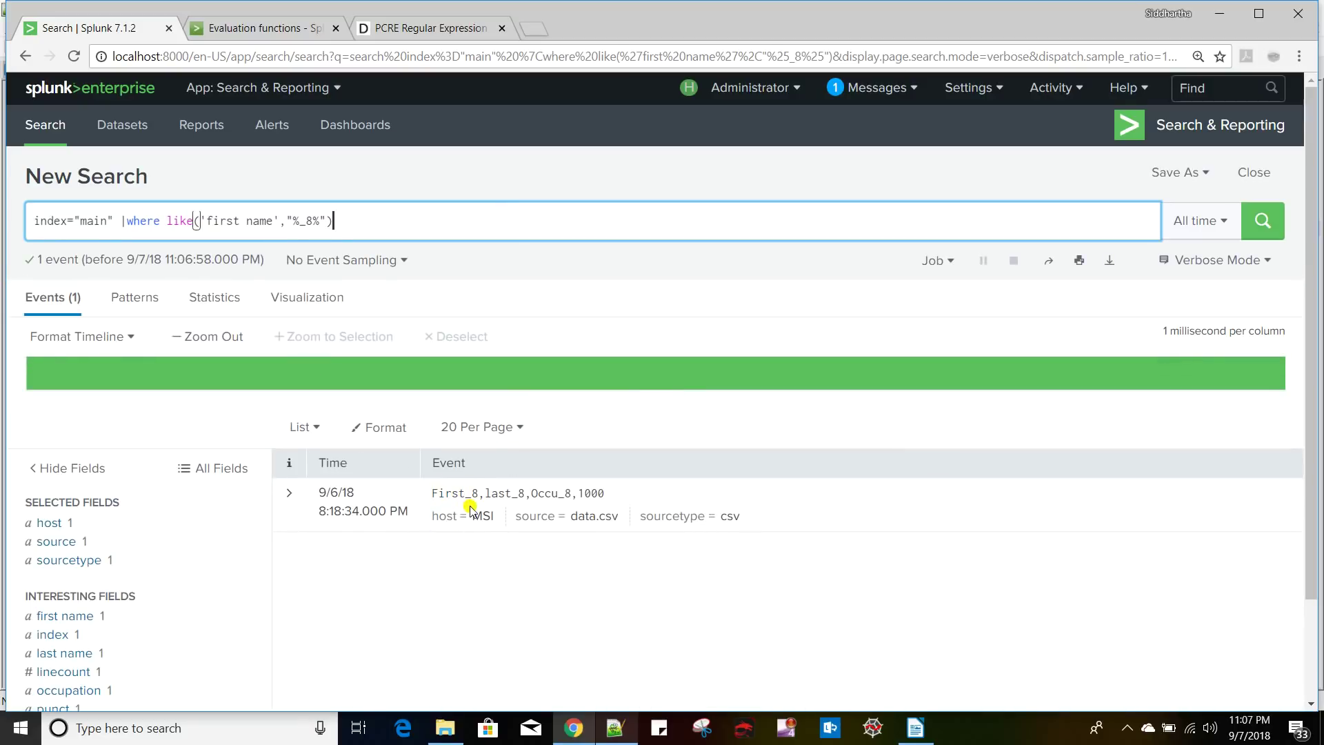
- Check the match entry in use_cases.odt in LibreOffice Writer, and return to the Splunk search
key(alt+Tab)
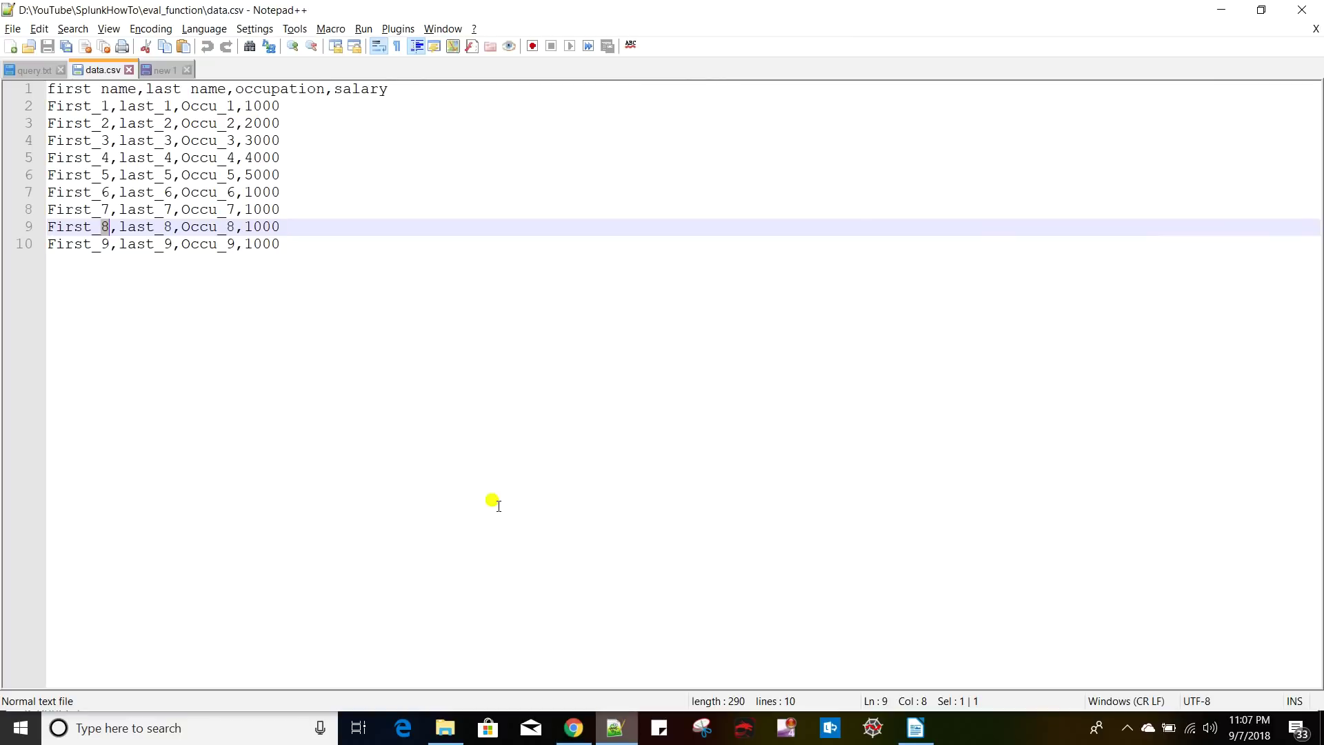
key(alt+Tab)
click(910, 738)
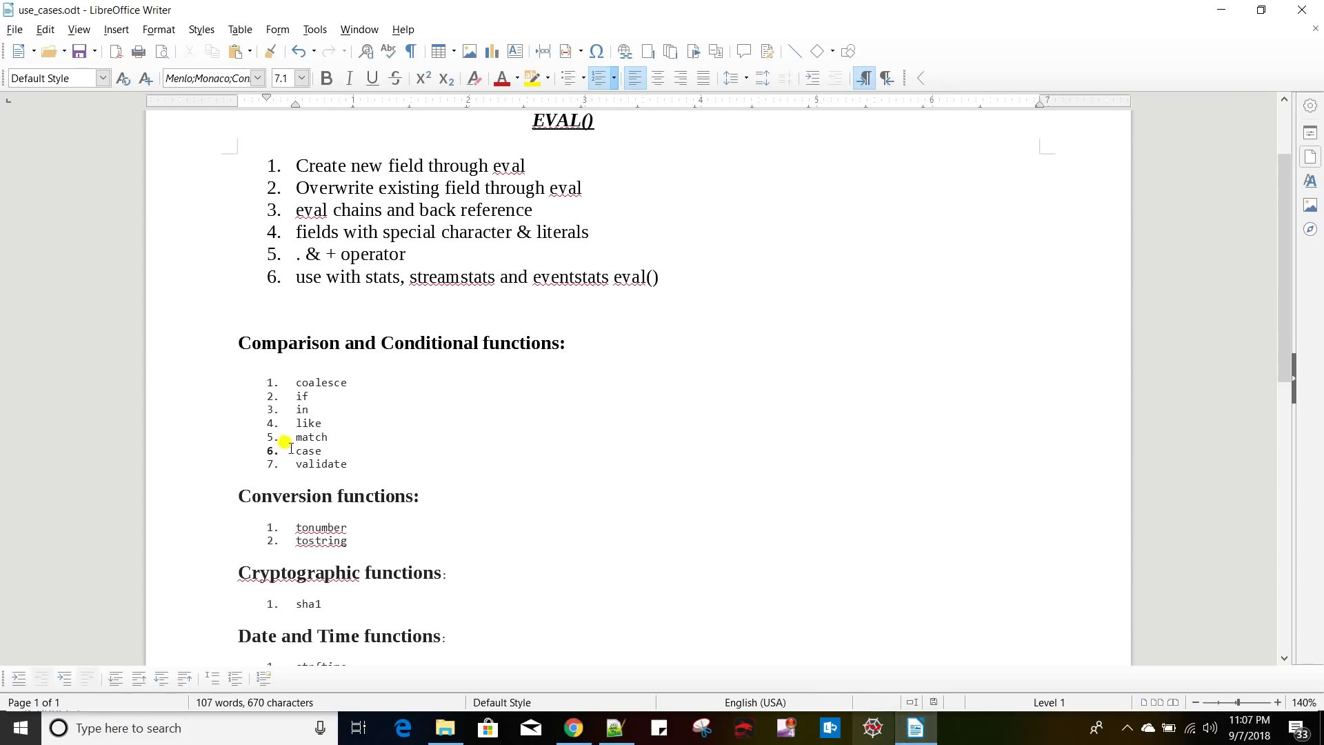
double_click(311, 436)
key(alt+Tab)
- Replace the where clause with an eval command that begins new_field = match
drag(345, 219, 127, 220)
text(eva)
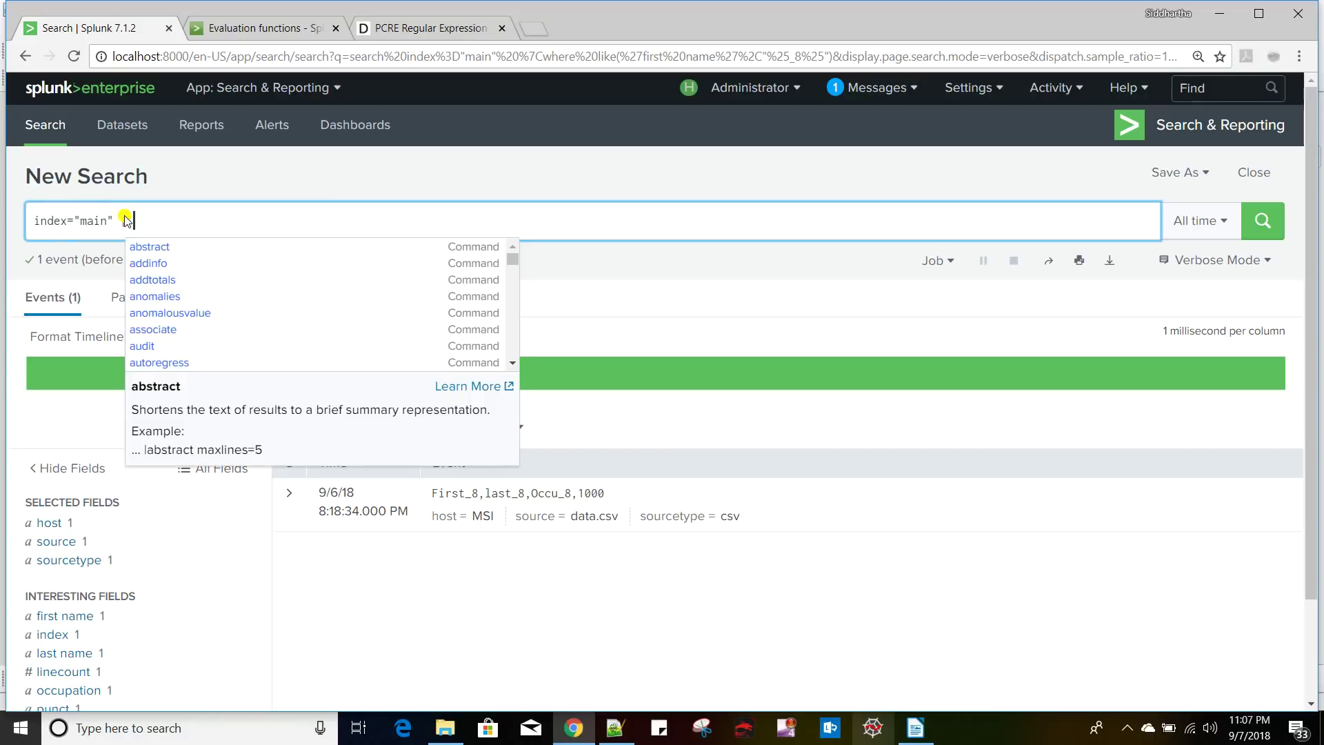
text(l)
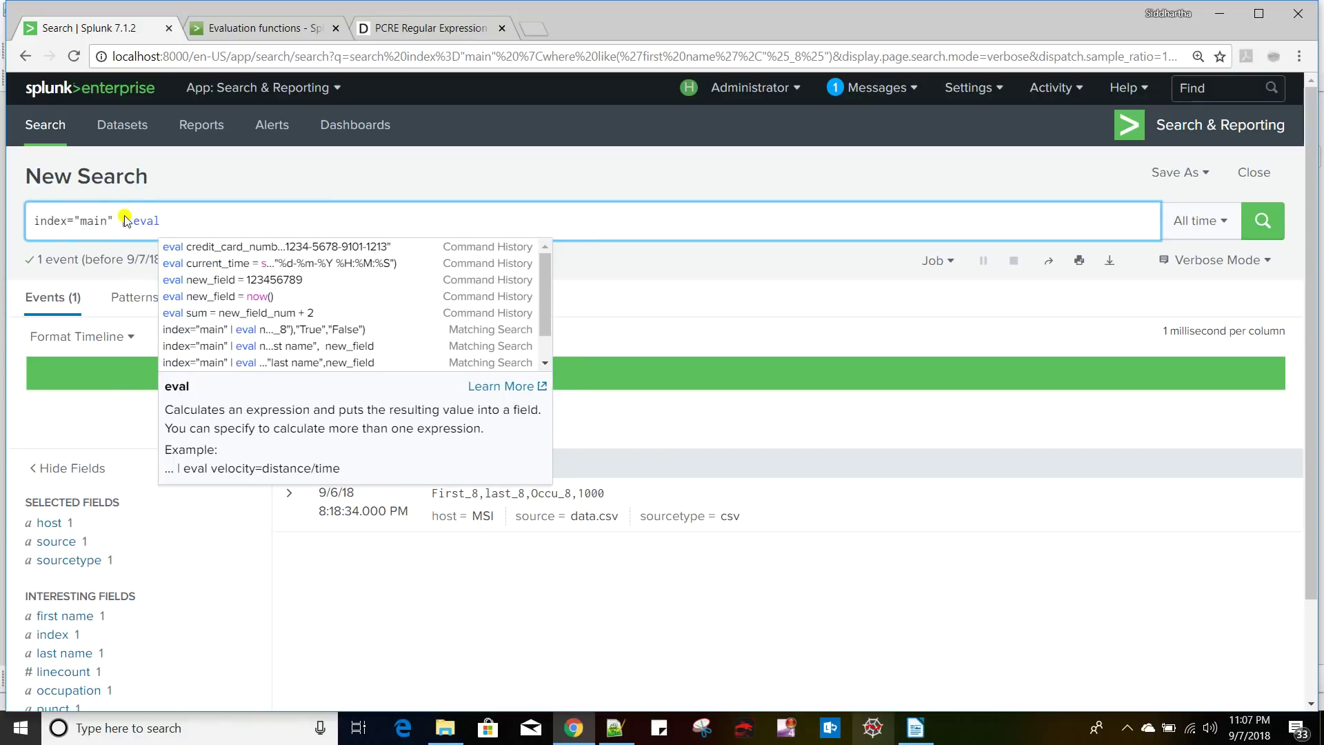
text( new_)
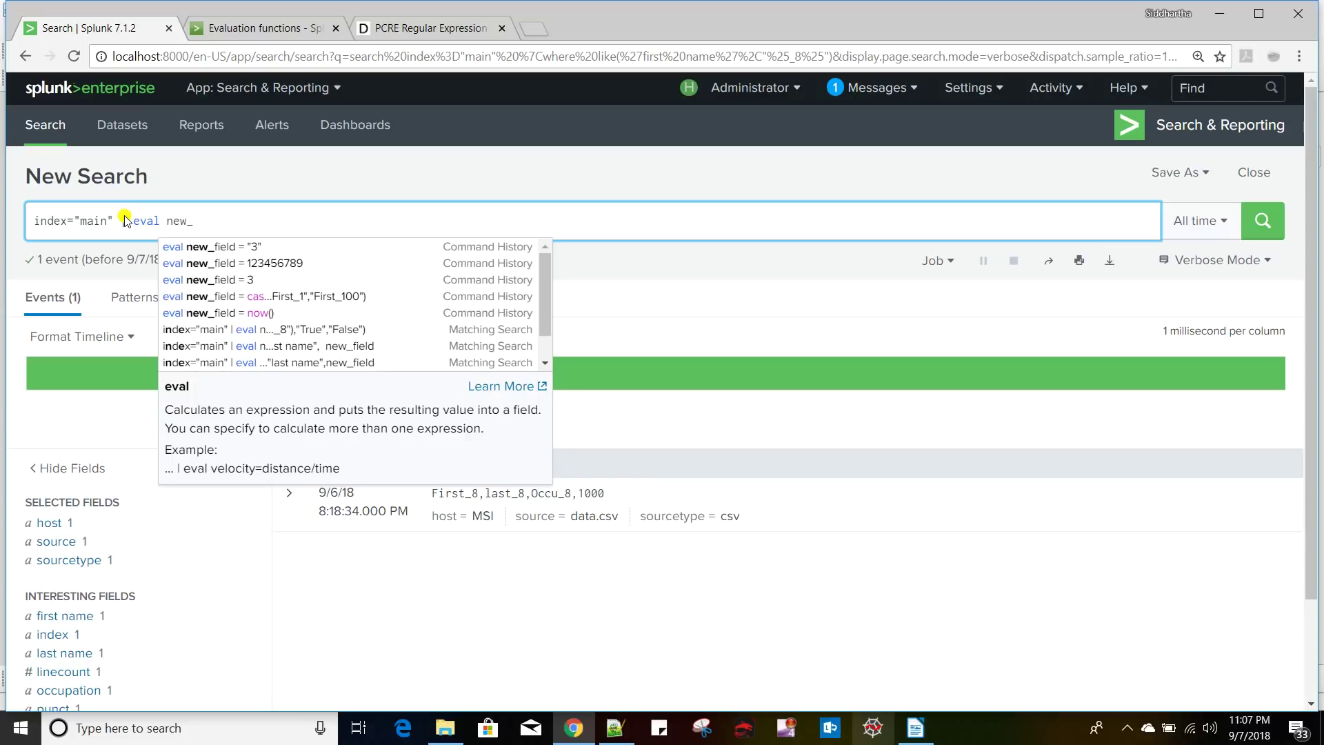
text(iel)
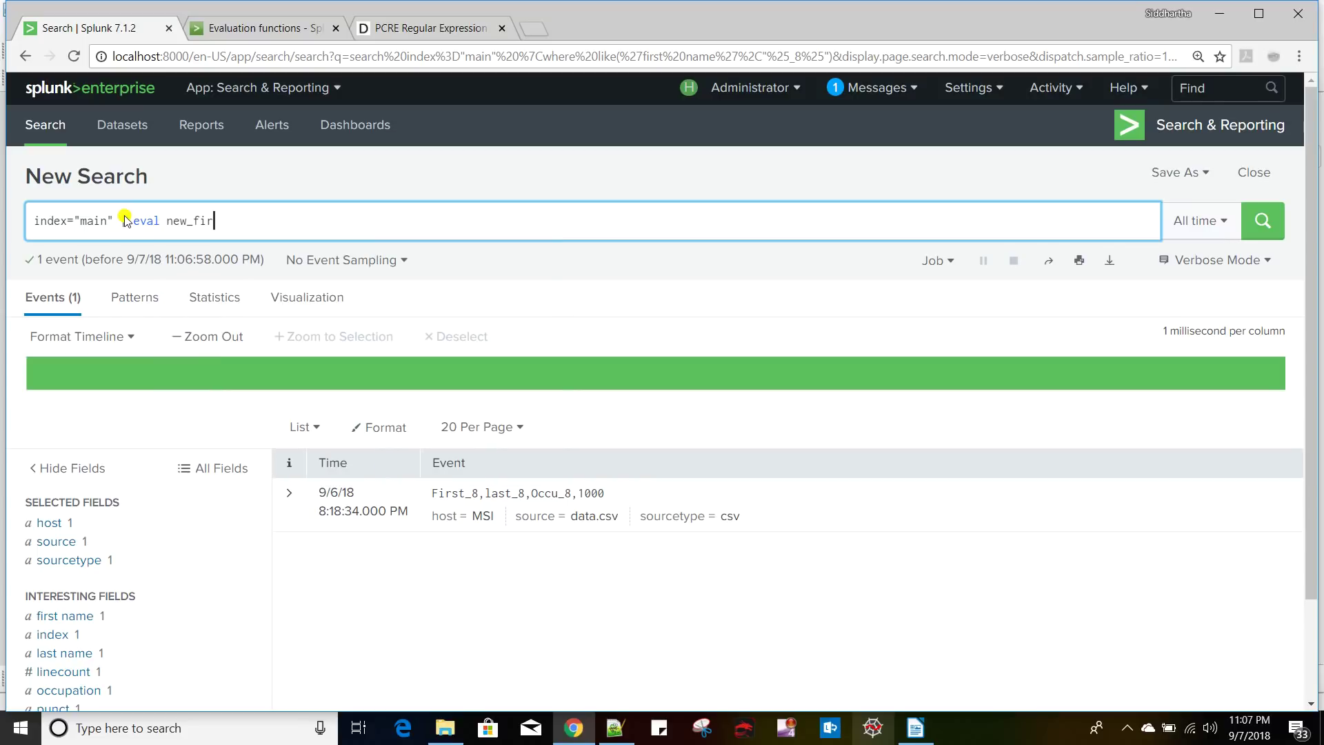
text(d)
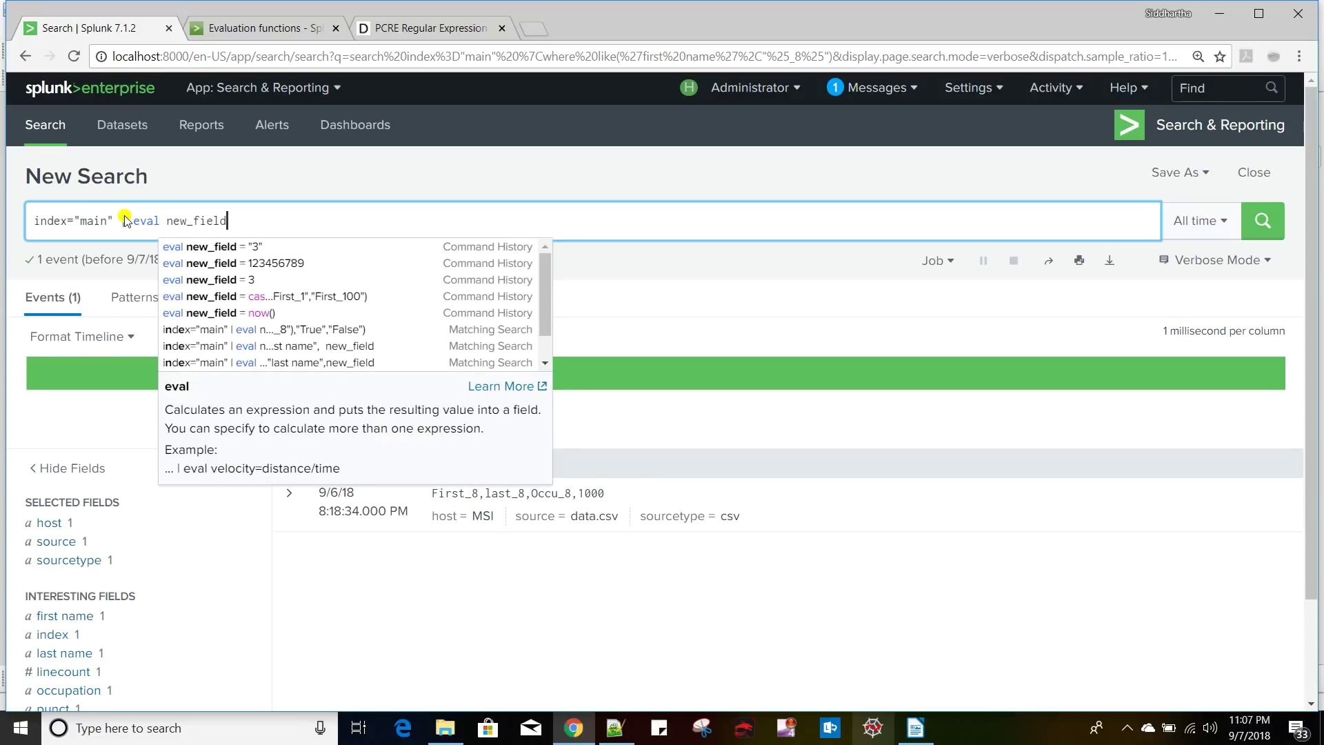
text( =)
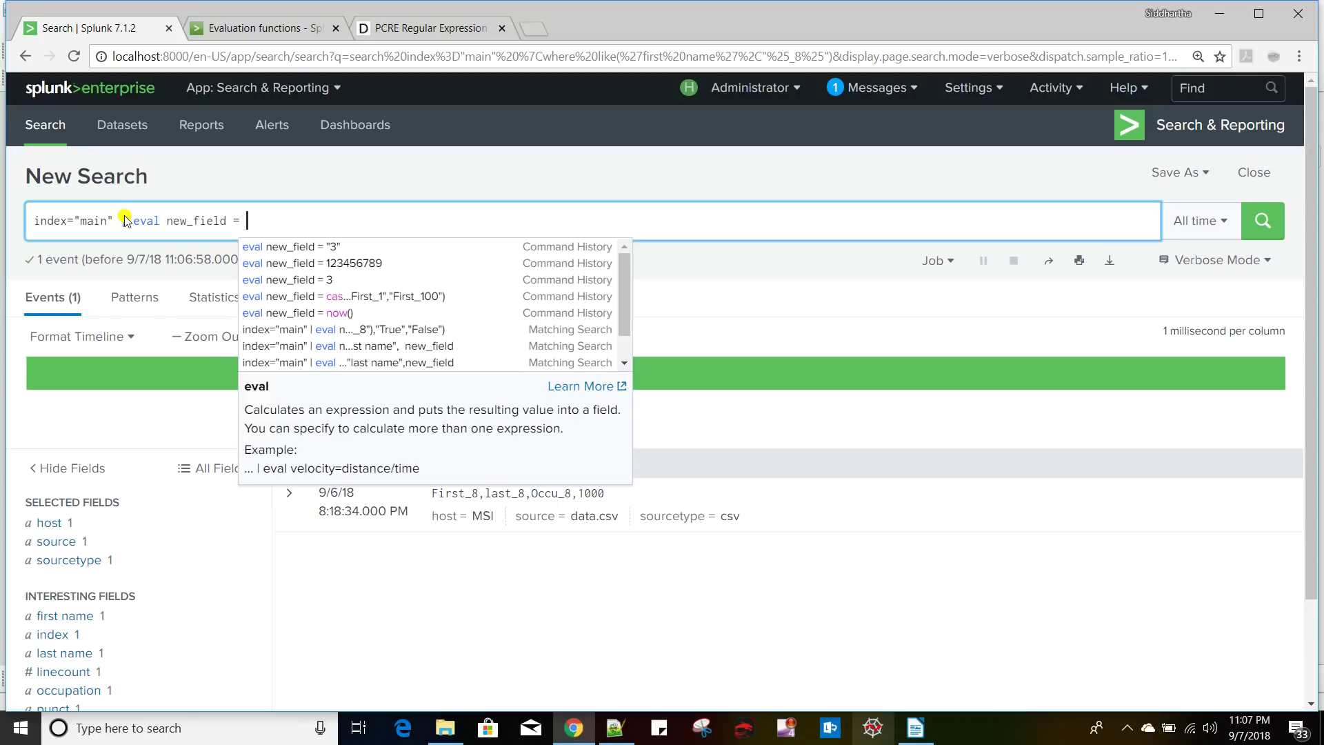
text(match)
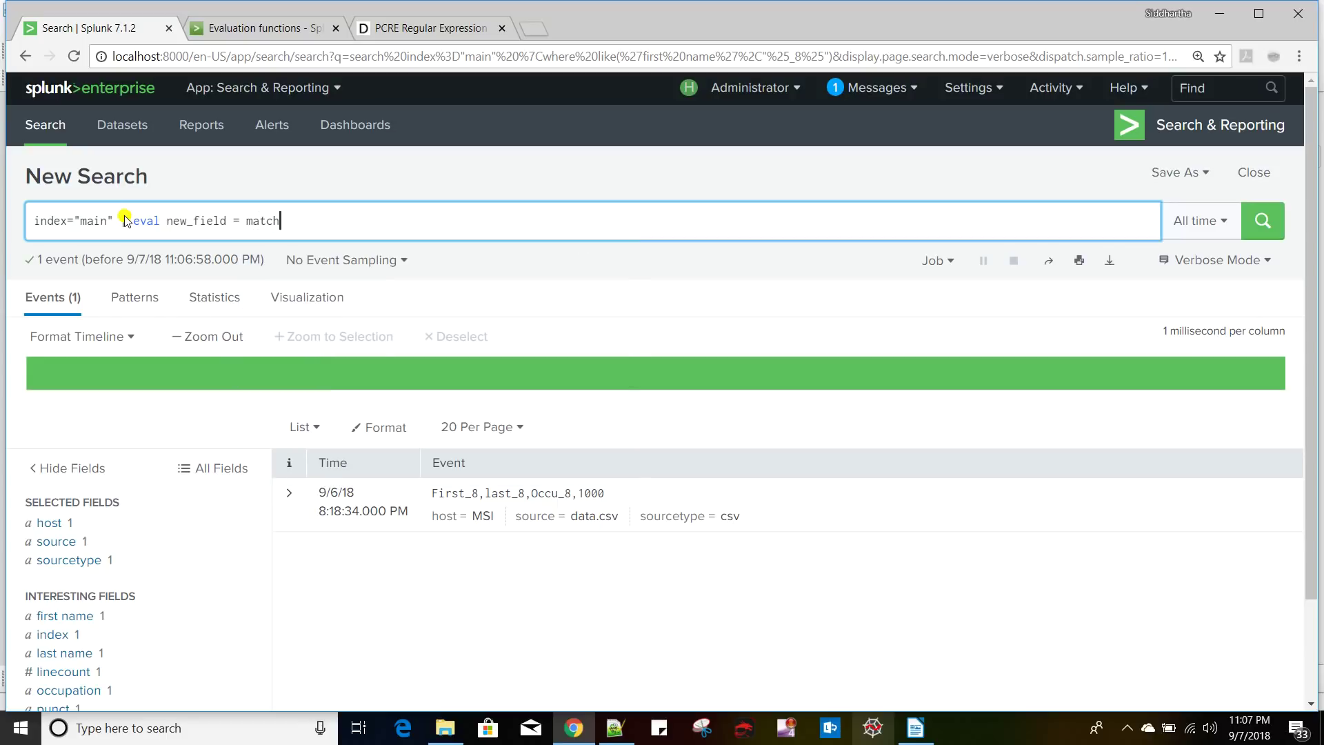
- Give the match function the 'first name' field and an empty quoted pattern, and close its parenthesis
text(()
text(''f)
key(BackSpace)
key(BackSpace)
text(fir)
text(st name)
text(',)
text("))
text(")
text())
- Enter the regular expression .+_8 as the pattern of the match function
text(.)
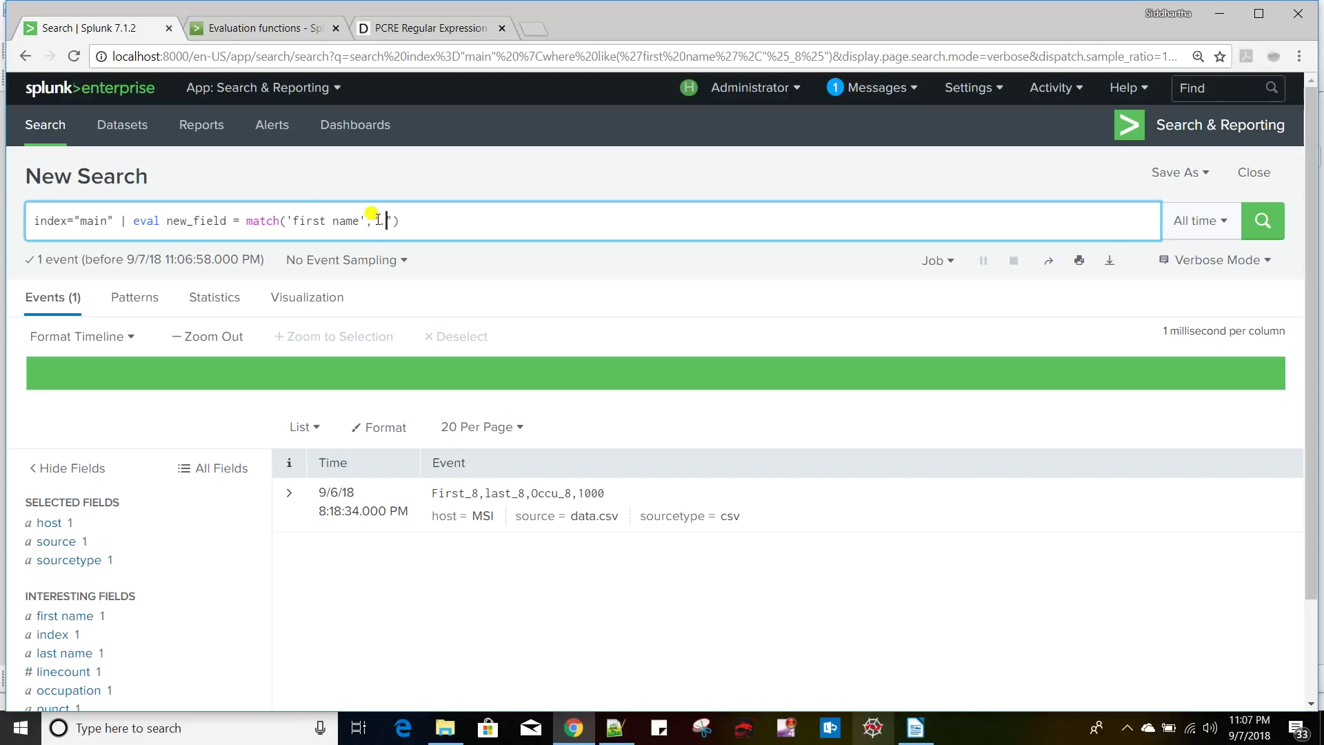
text(+)
text(.)
text(+)
text(_)
text(8)
- Wrap the match function in an if that returns "true" or "false", and run the search
click(247, 219)
text(if()
click(485, 221)
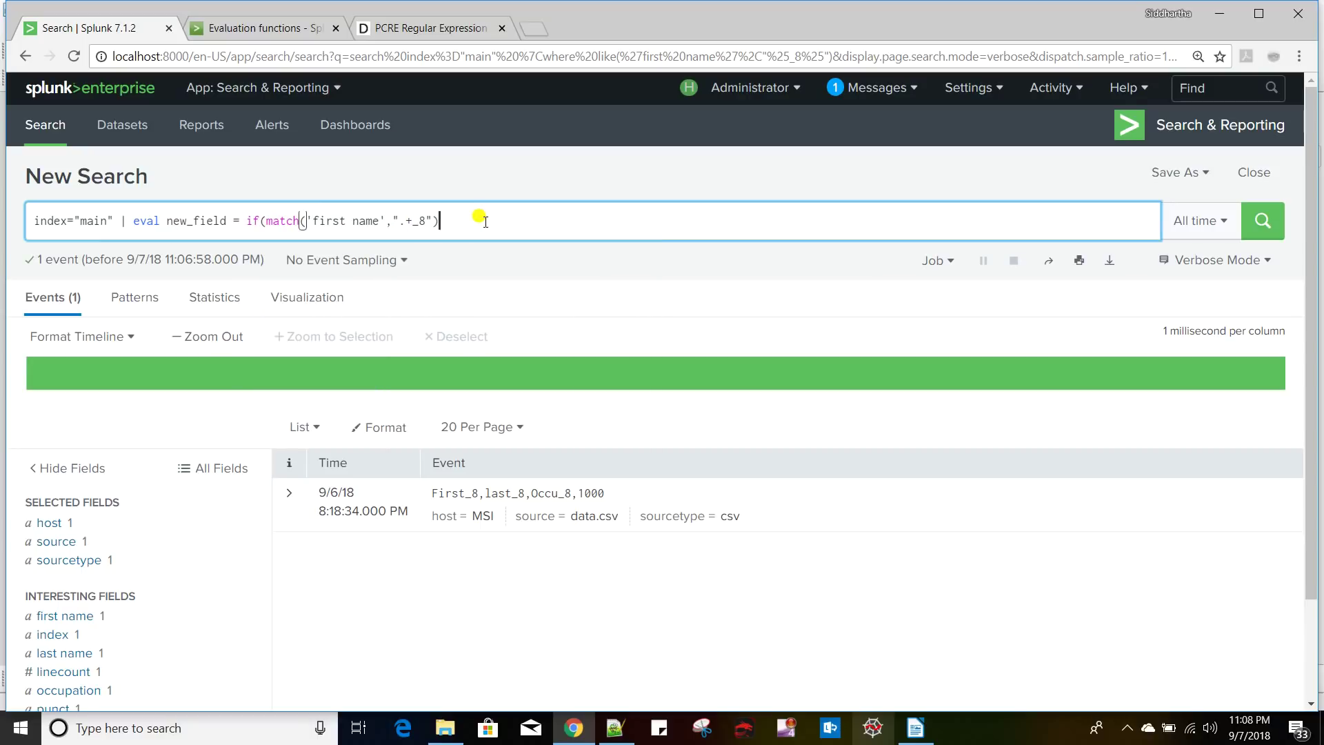
text(,")
text(true)
text(",)
text("")
text(false)
text())
key(Return)
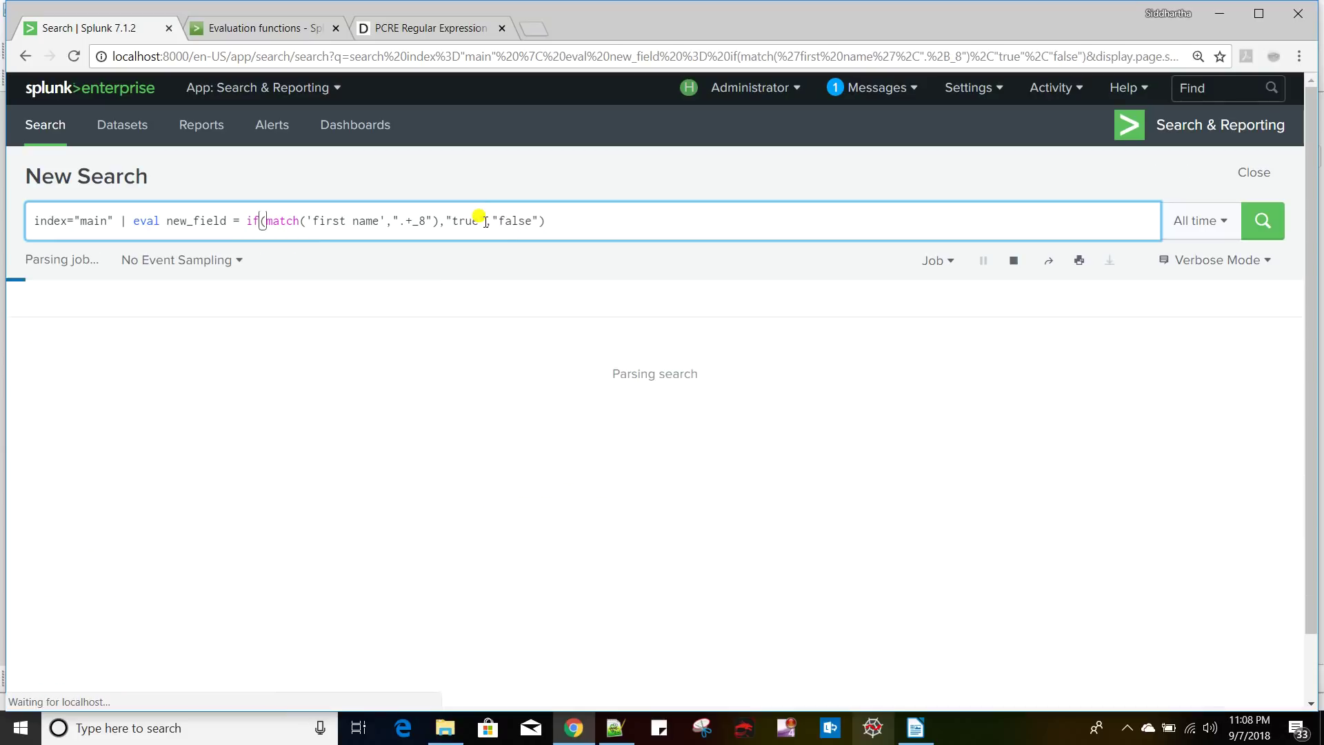
- Tabulate "first name", "last name" and new_field for the match search, run it, and compare the pattern with the First_8 row
text(| table)
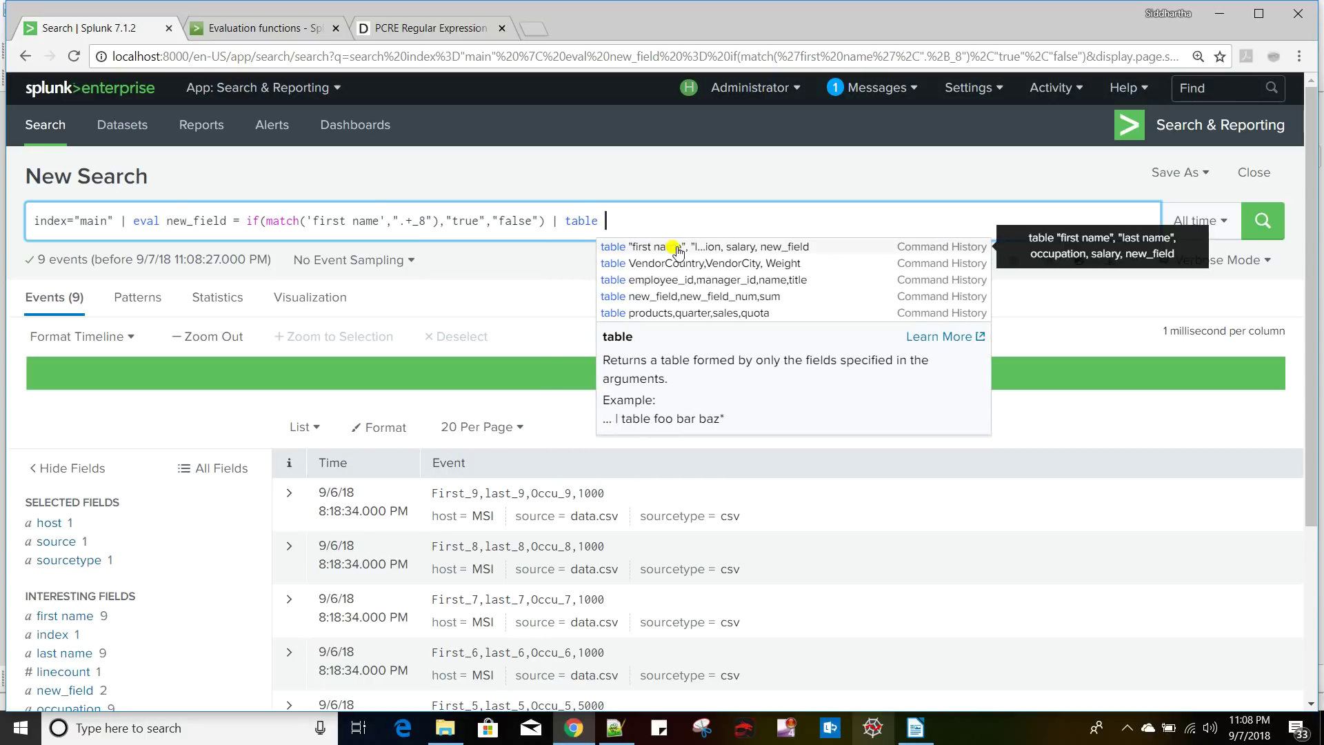
click(674, 247)
drag(780, 222, 909, 219)
key(BackSpace)
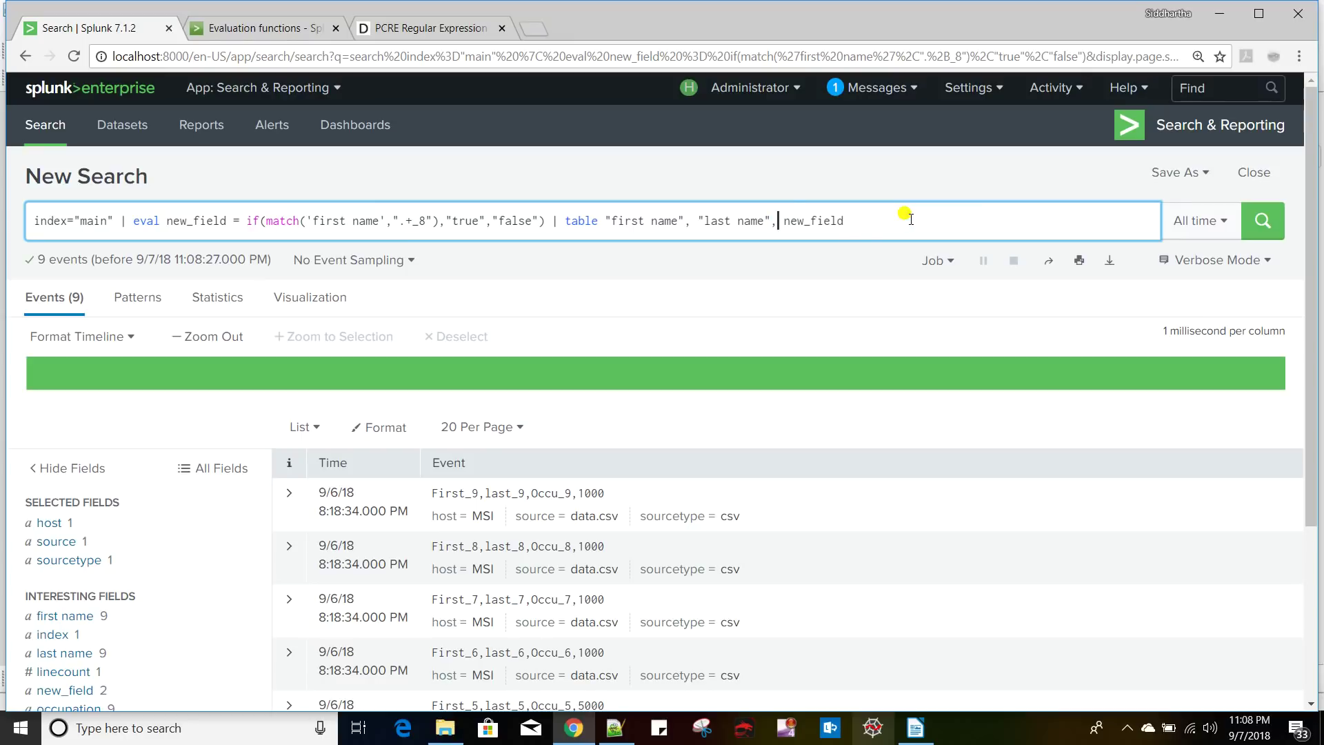
key(Return)
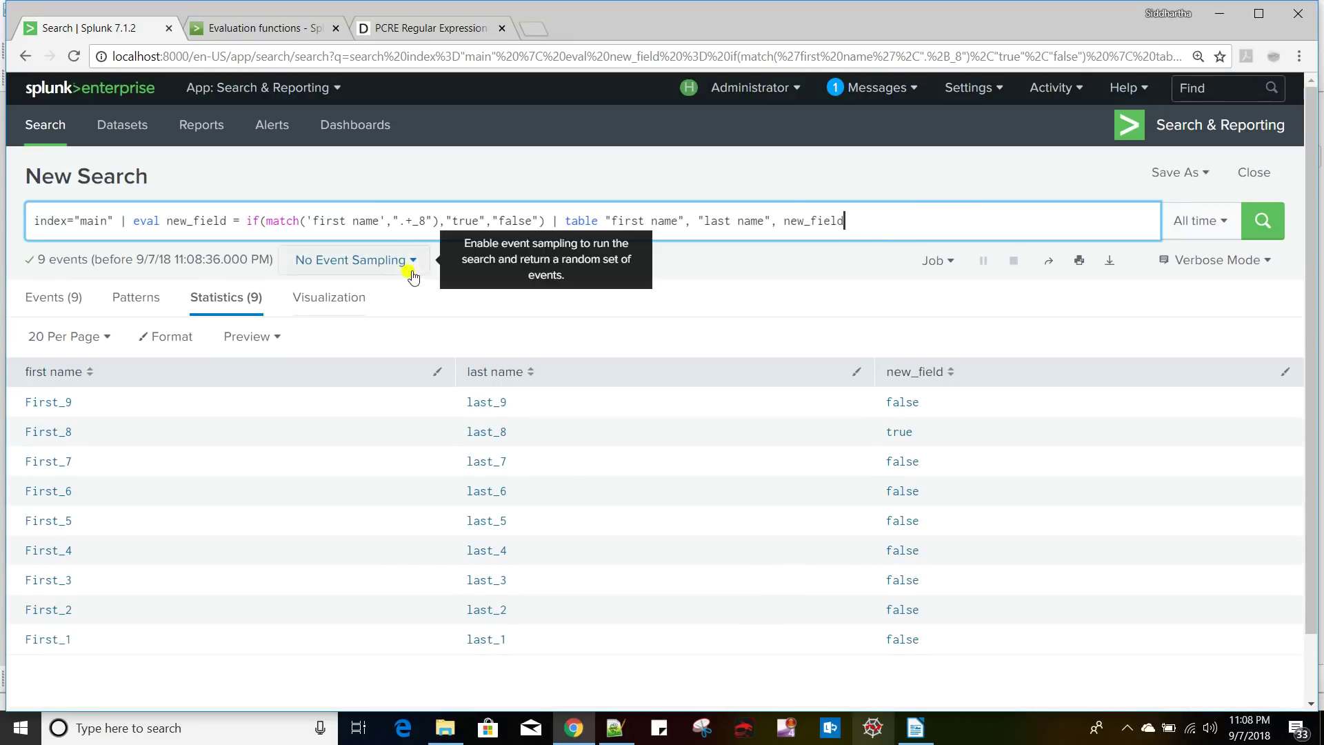
click(401, 222)
text(.)
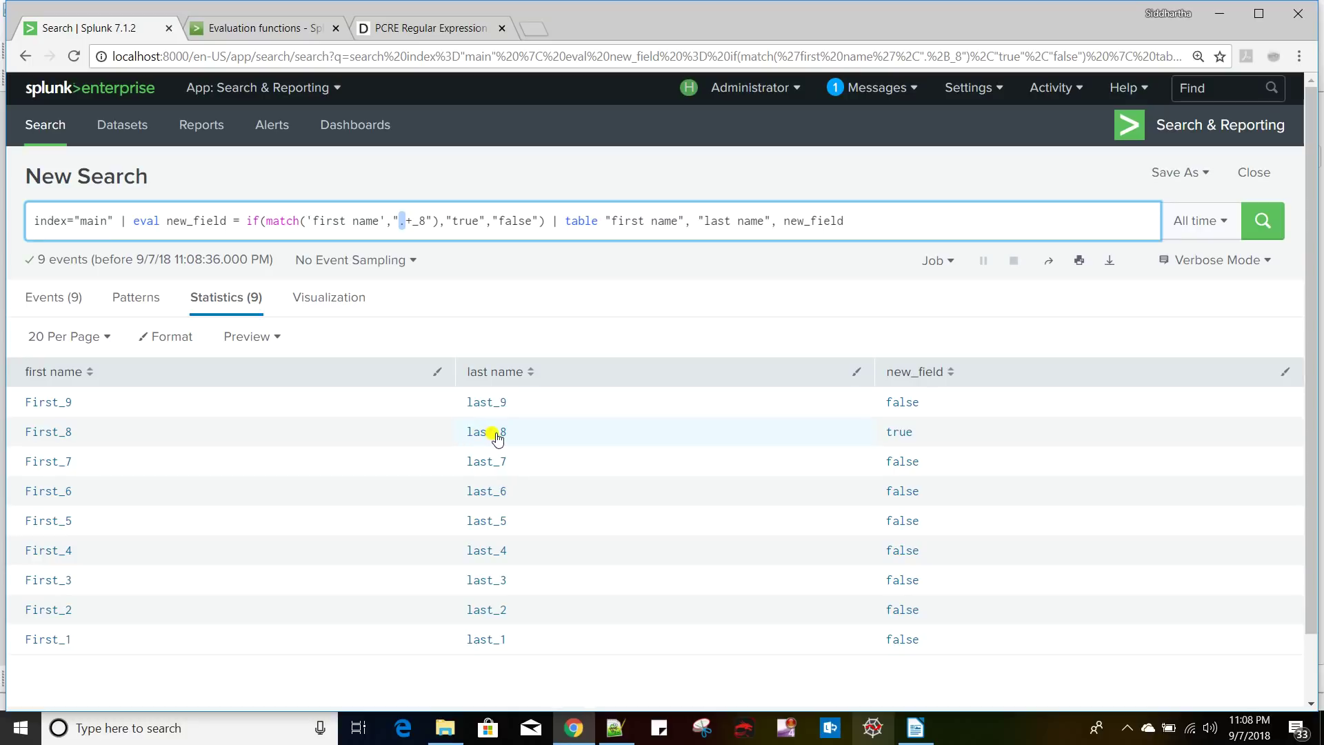
drag(78, 441, 25, 439)
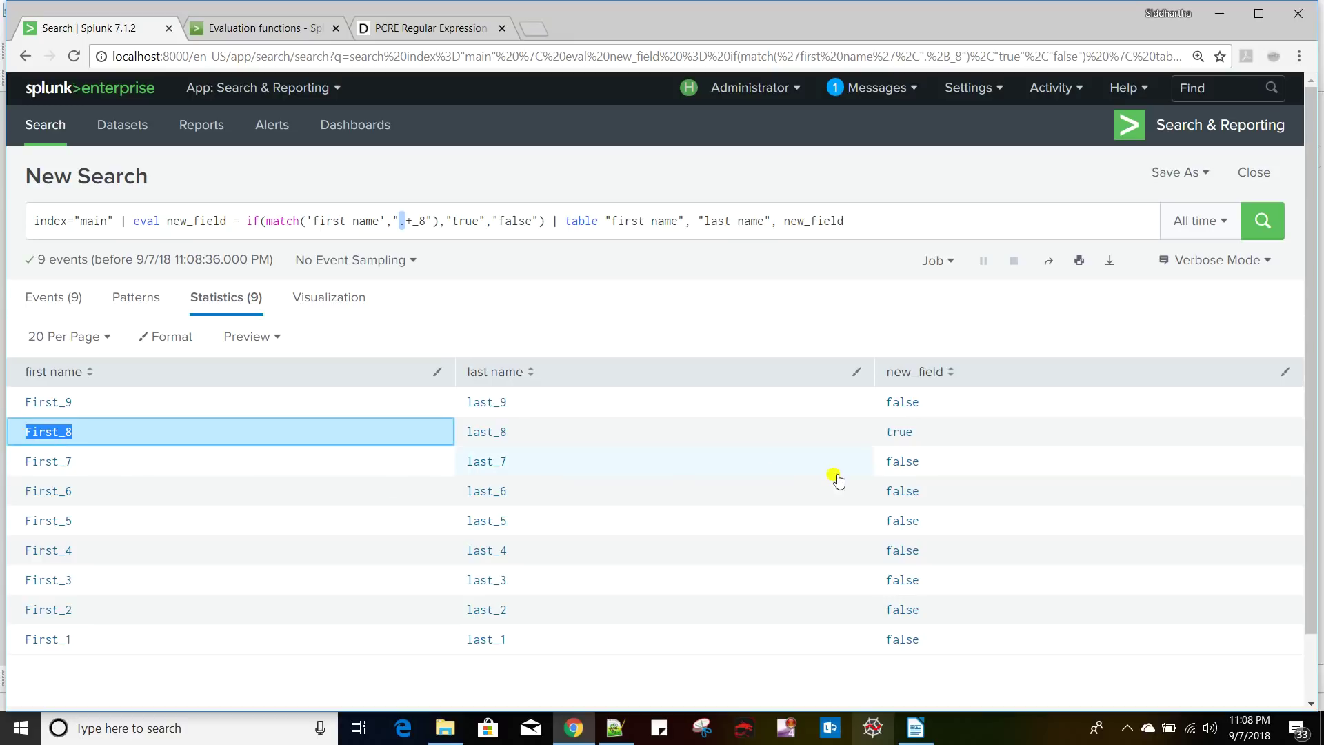
- Remove the table command, replace the eval expression with where match('first name',".+_8"), run the search, and examine the returned event
click(295, 225)
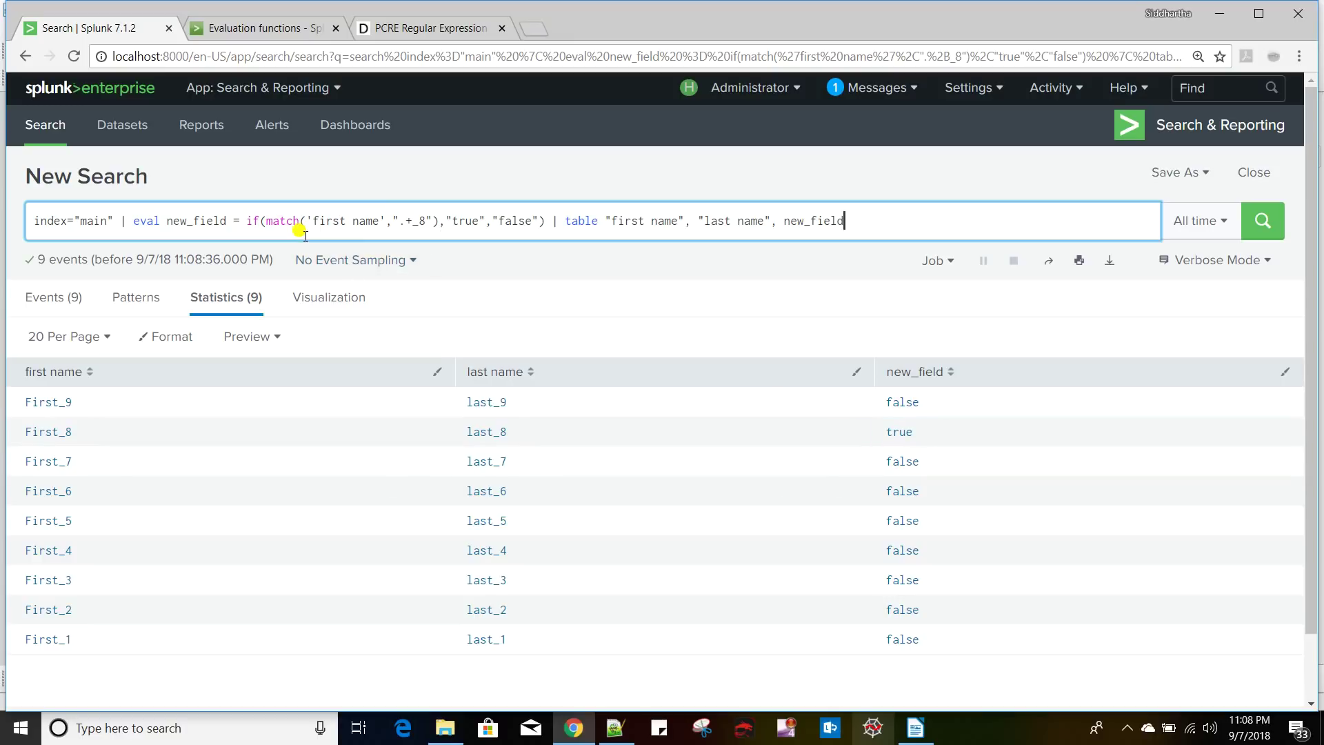
drag(553, 221, 879, 219)
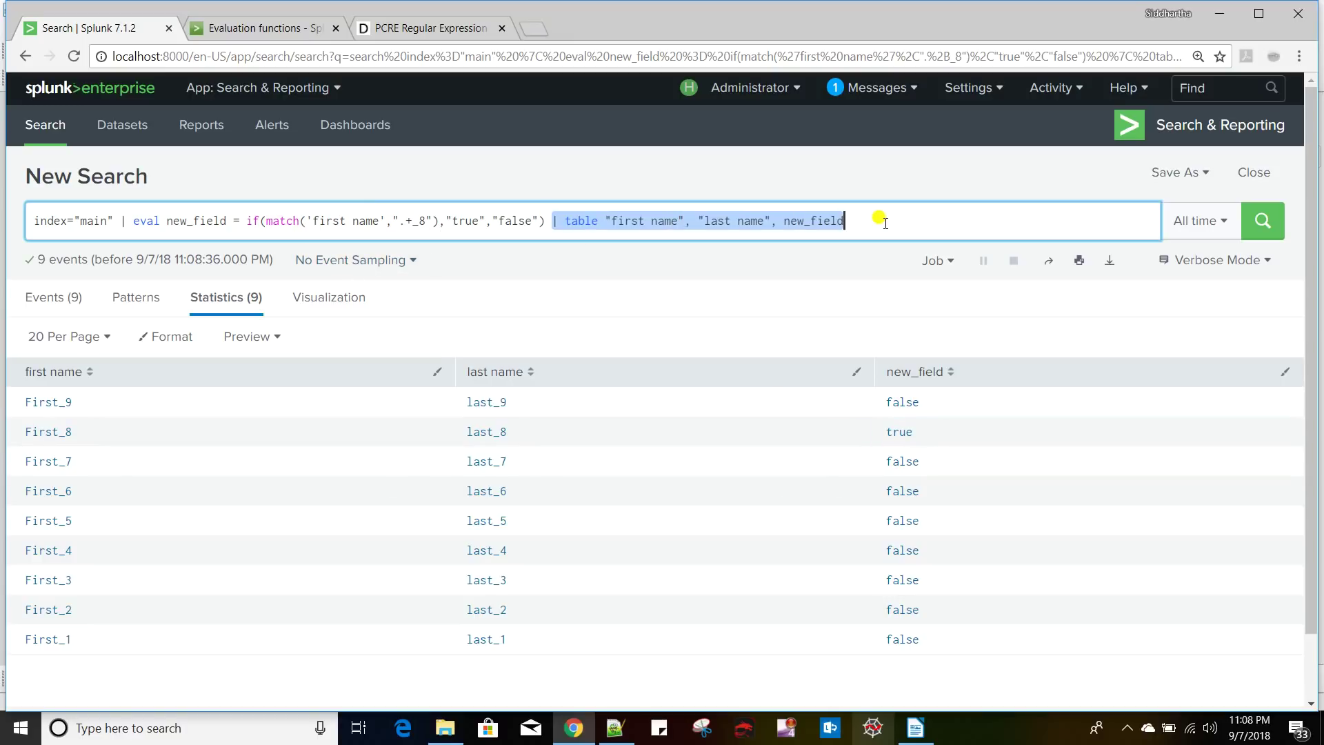
key(BackSpace)
drag(265, 223, 134, 221)
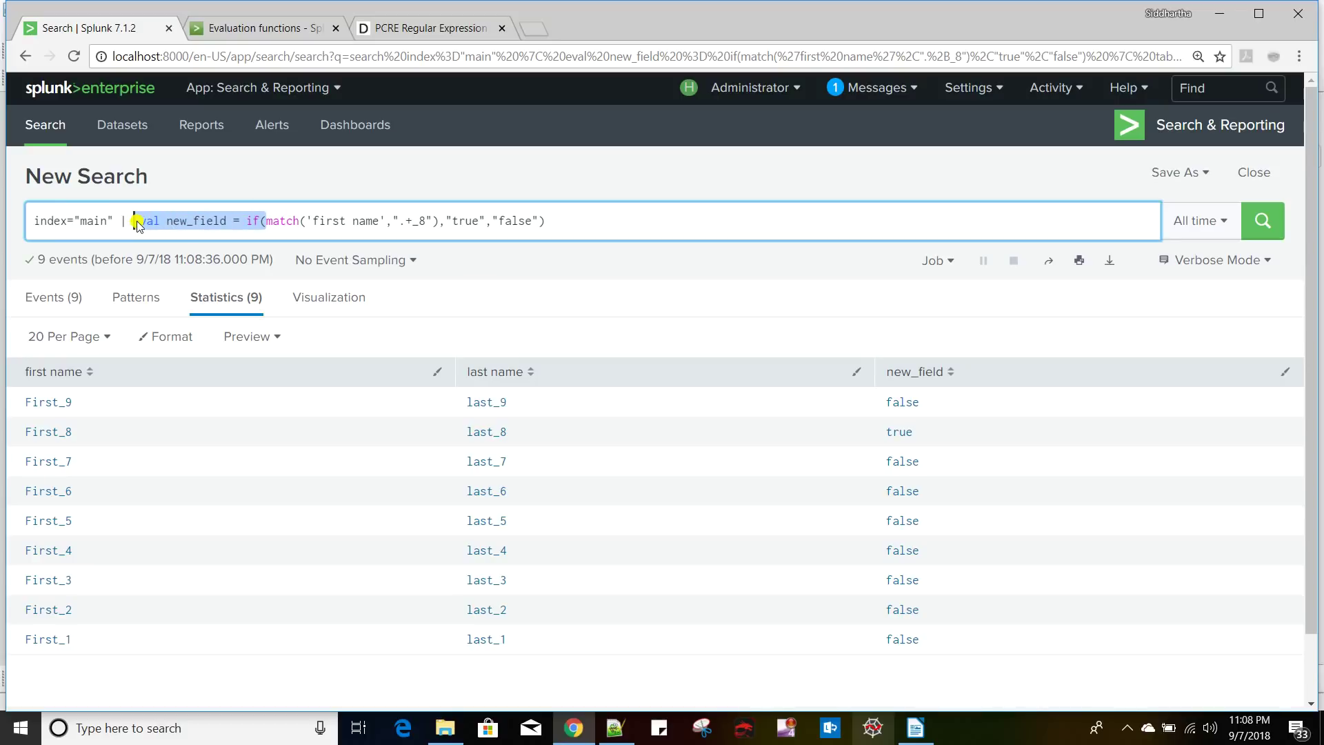
text(where)
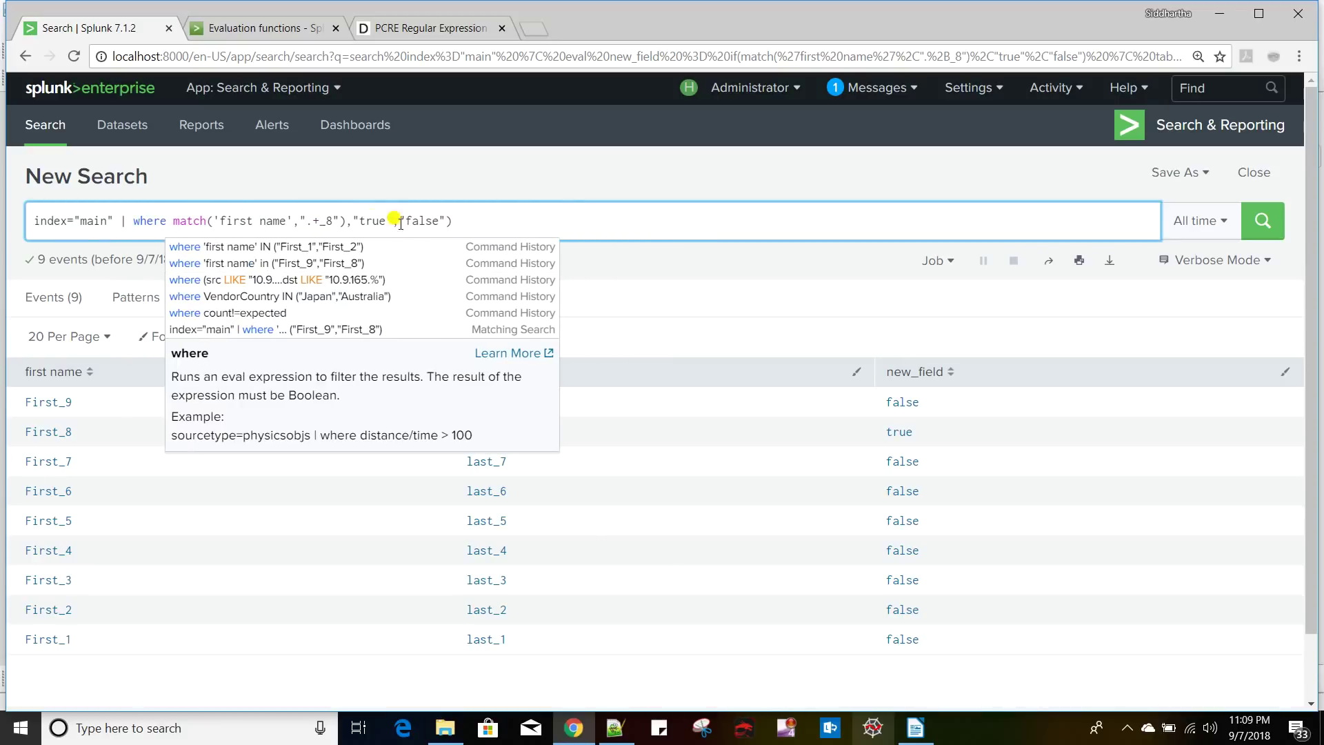
drag(345, 220, 493, 225)
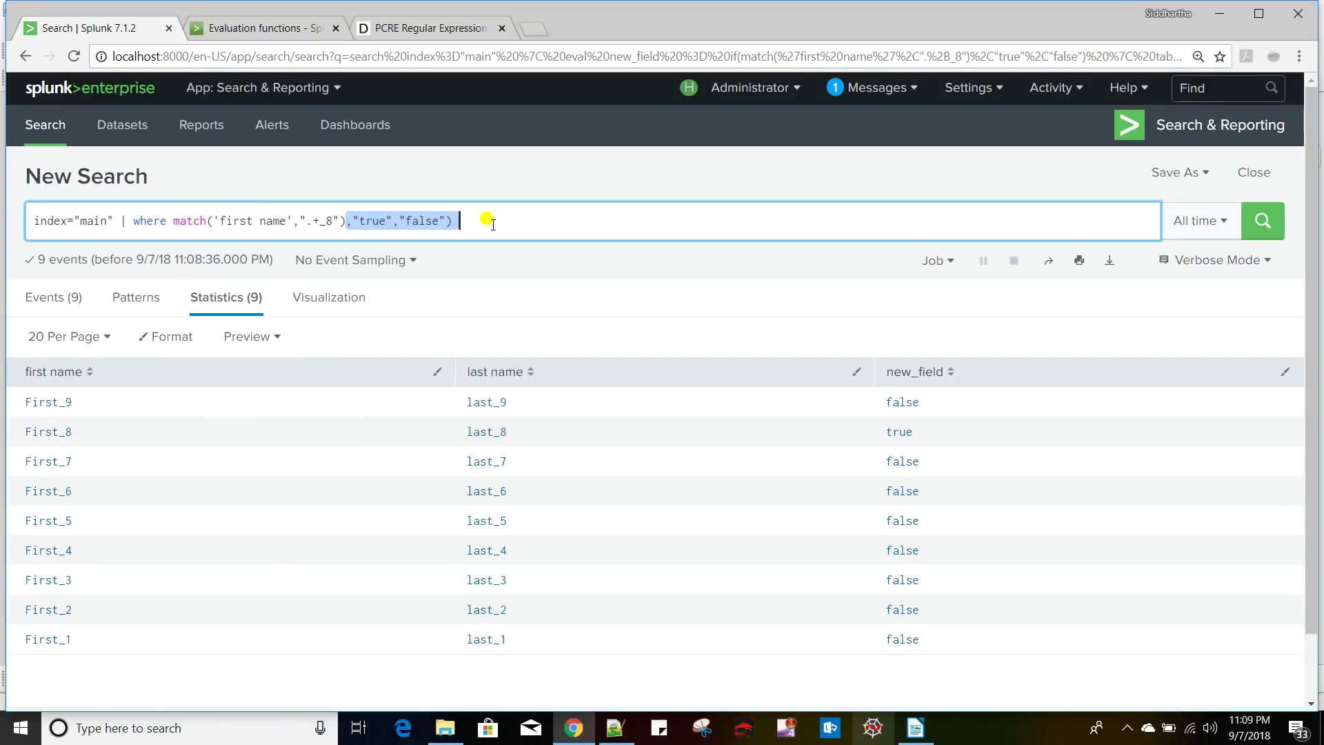
key(BackSpace)
key(Return)
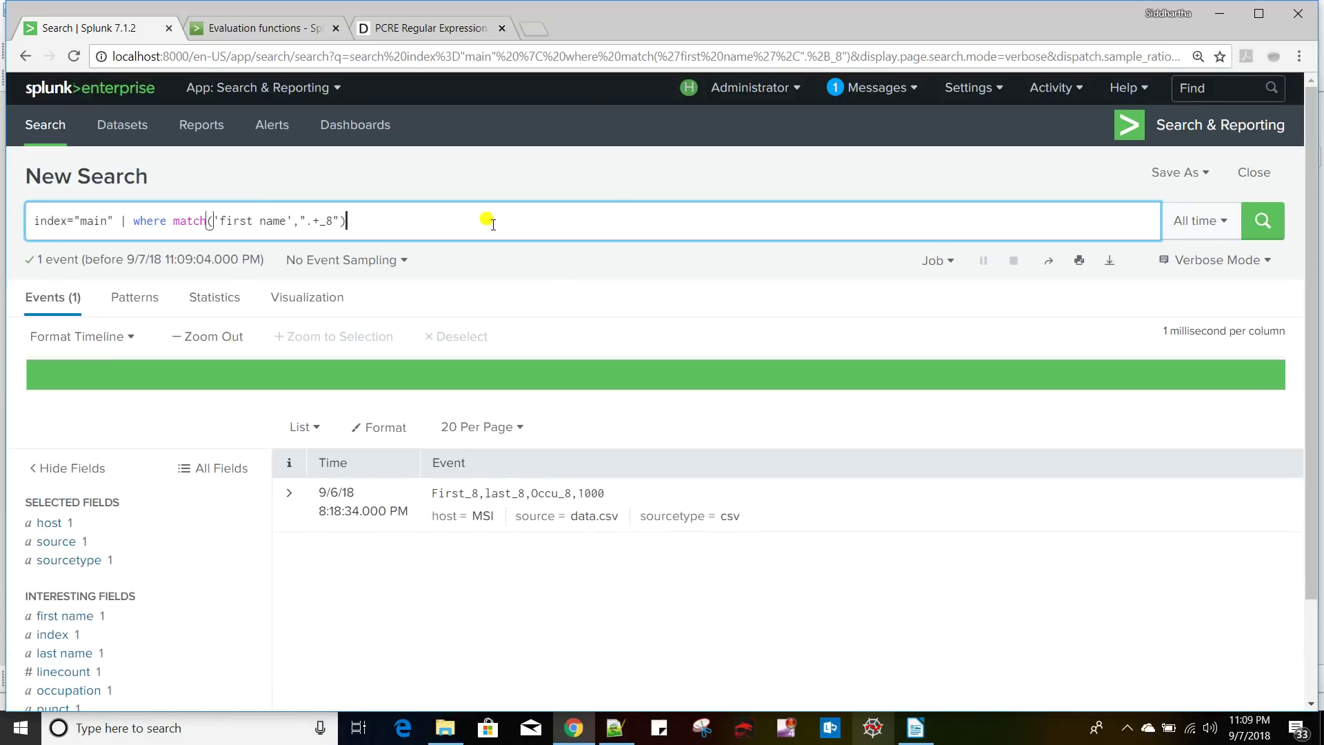
drag(429, 493, 545, 496)
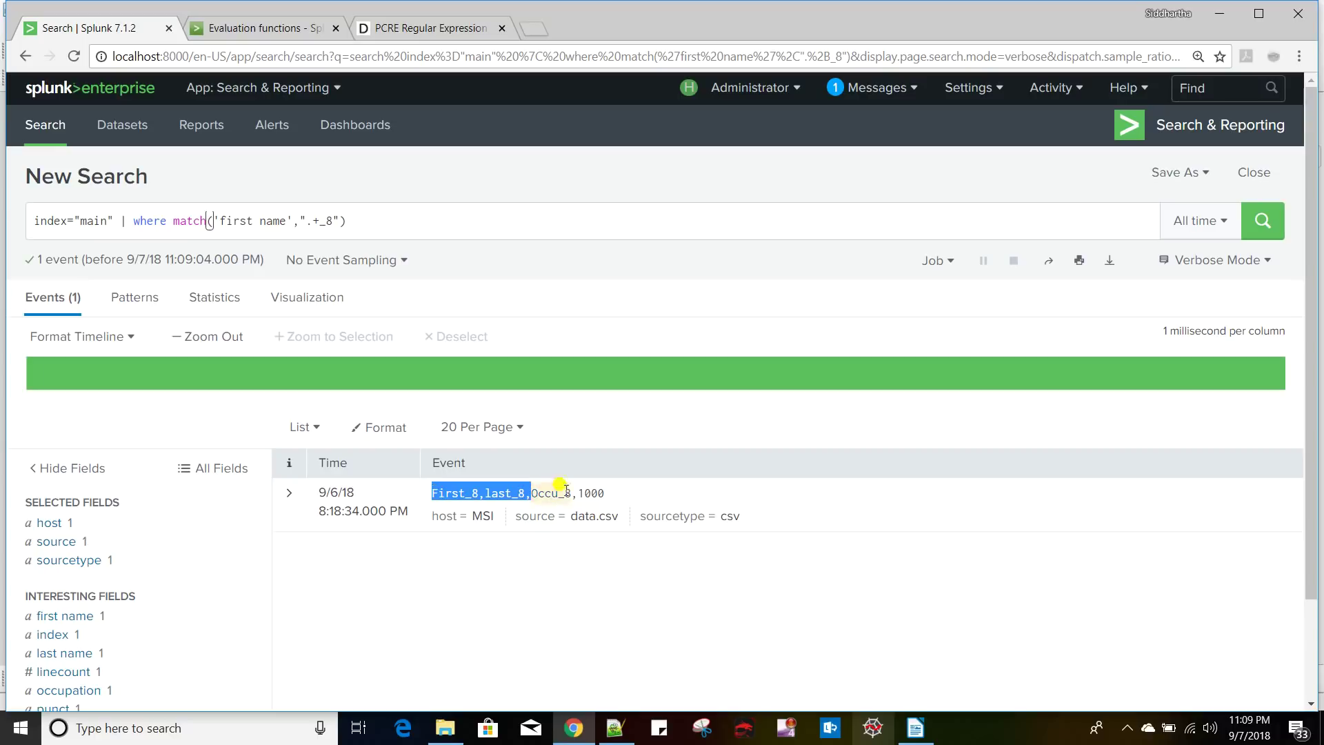
- Copy the function name coalesce from the LibreOffice Writer notes and add blank lines below the if syntax in the Notepad++ file new 1
click(920, 733)
double_click(322, 382)
key(ctrl+c)
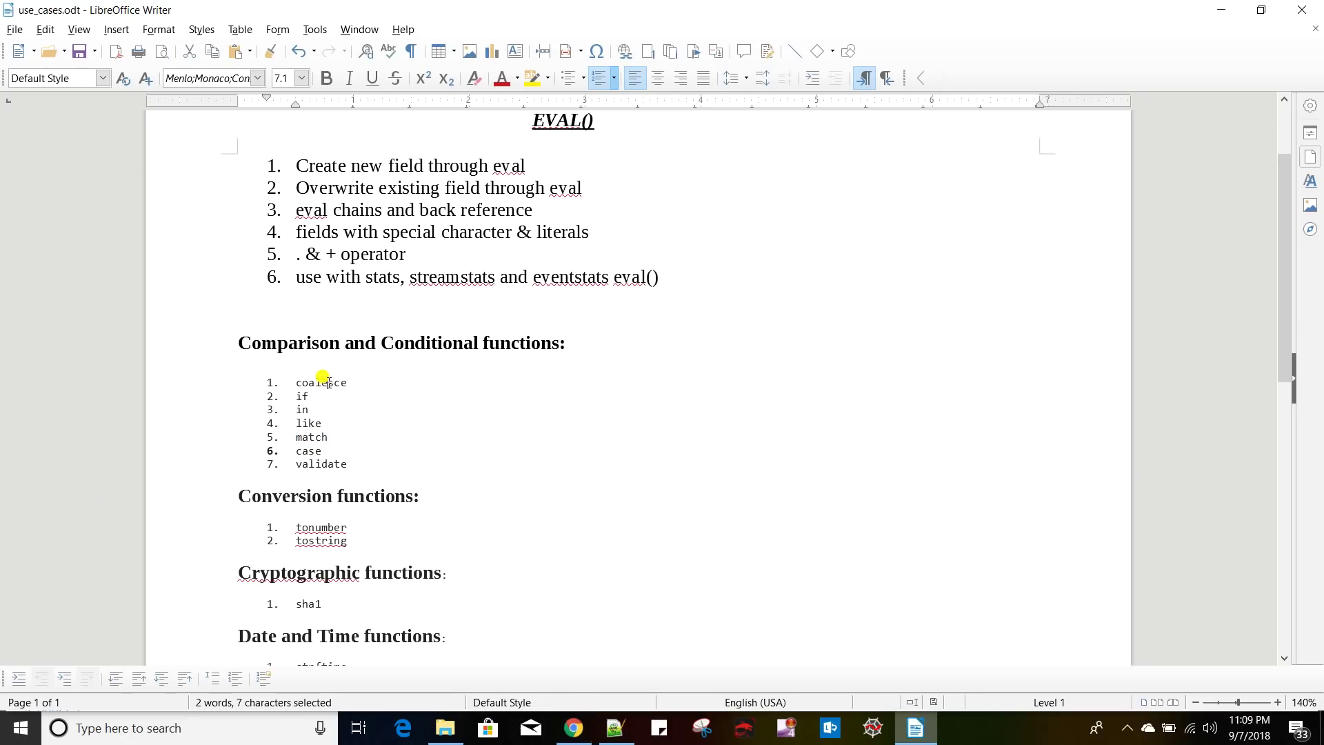
key(alt+Tab)
drag(347, 221, 138, 224)
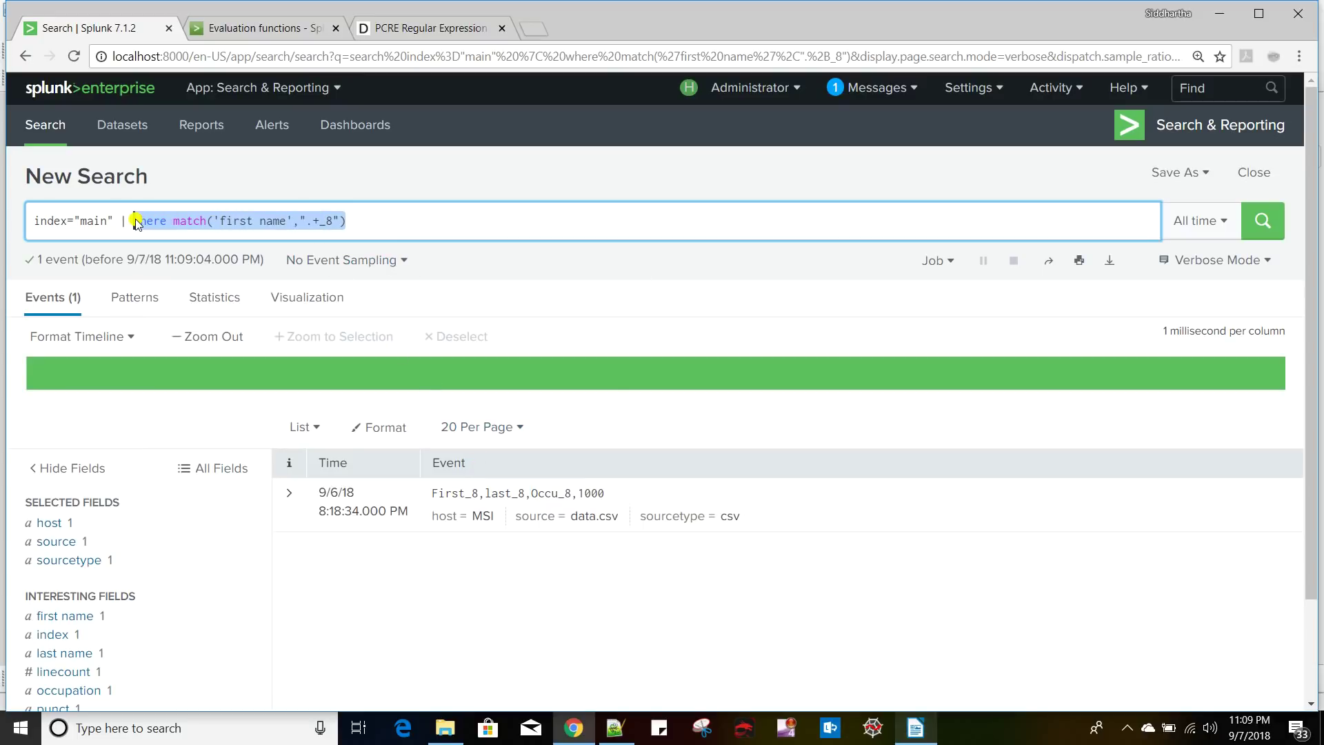
click(616, 727)
click(165, 70)
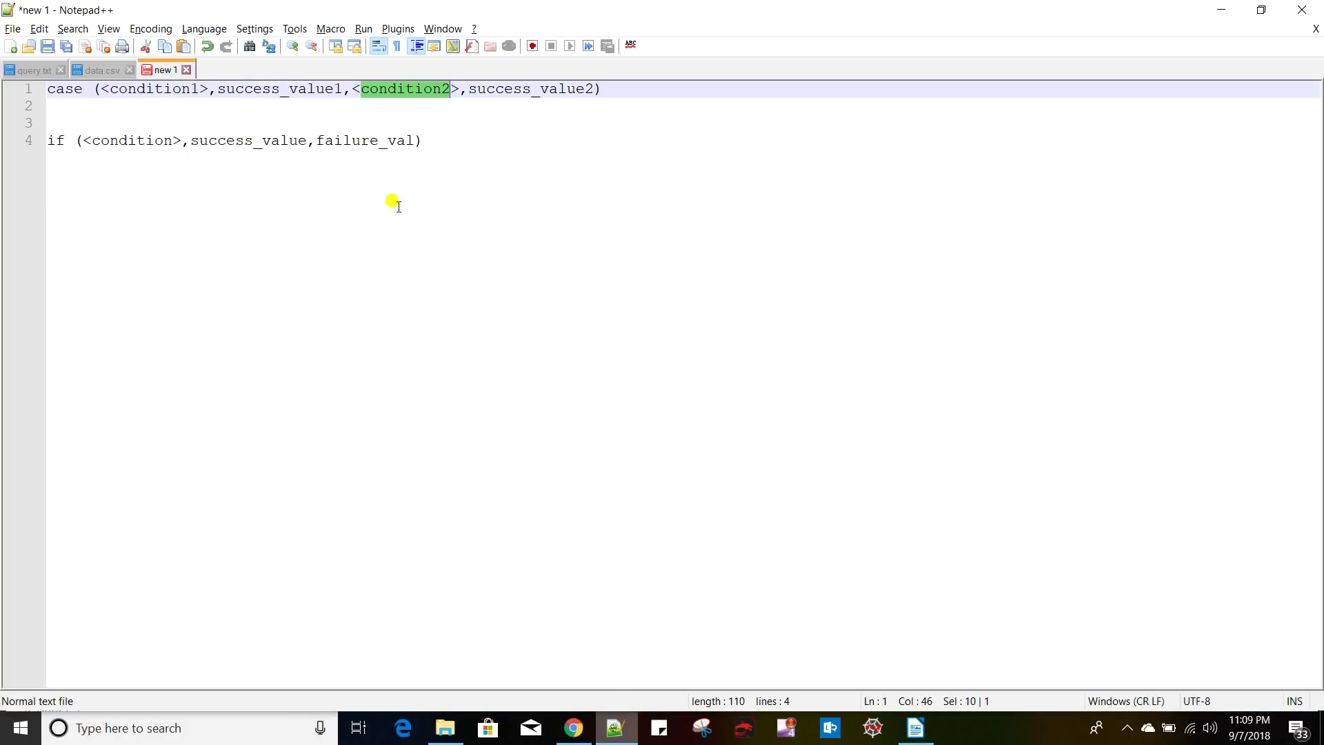
click(471, 142)
key(Return)
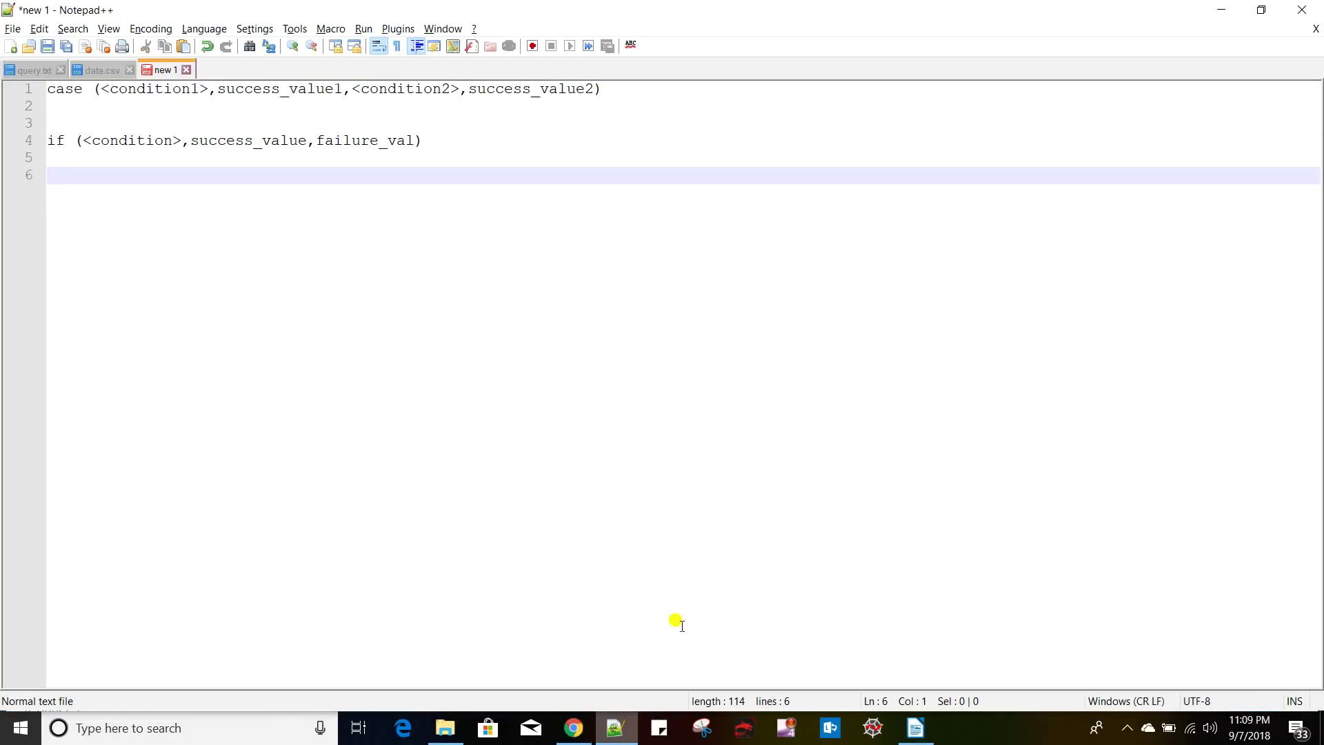
- Write the syntax coalesce(val1,val2,val3,...) below the if syntax in Notepad++, using the function name from the Writer notes
click(915, 727)
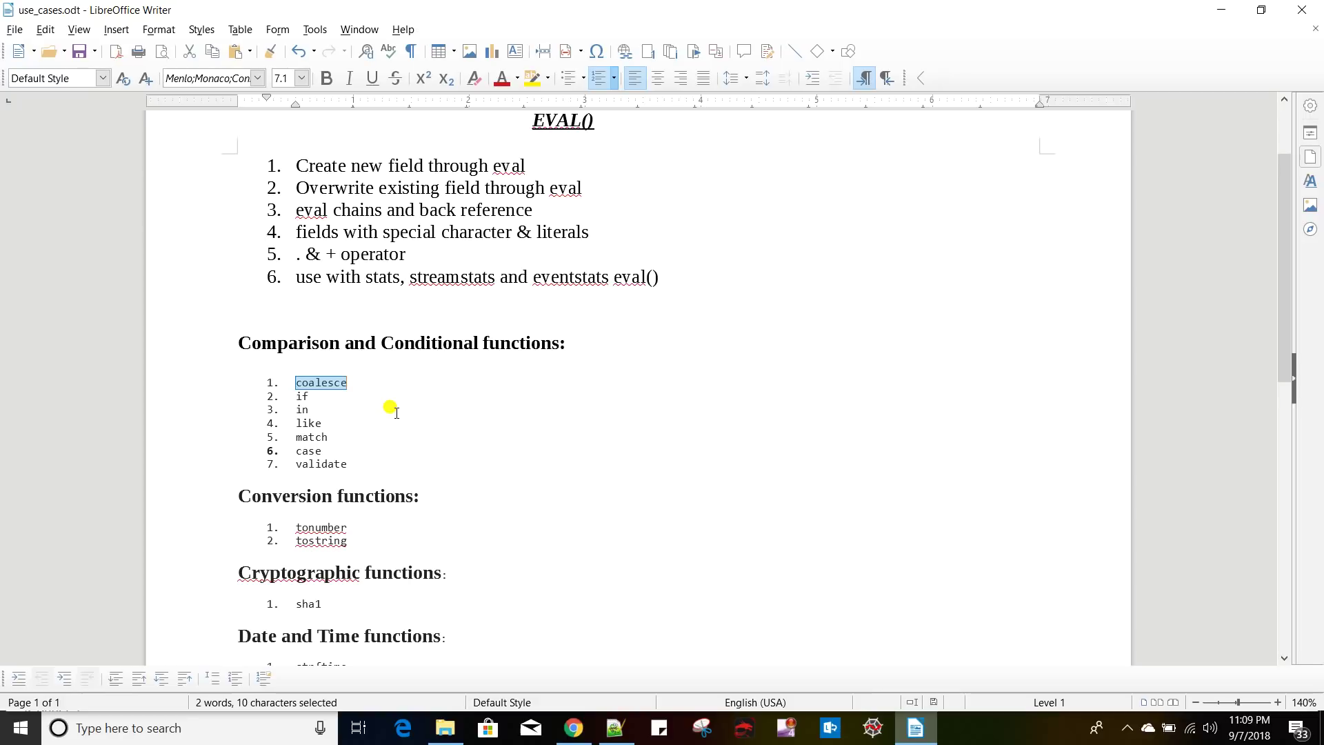
key(alt+Tab)
key(ctrl+v)
text(()
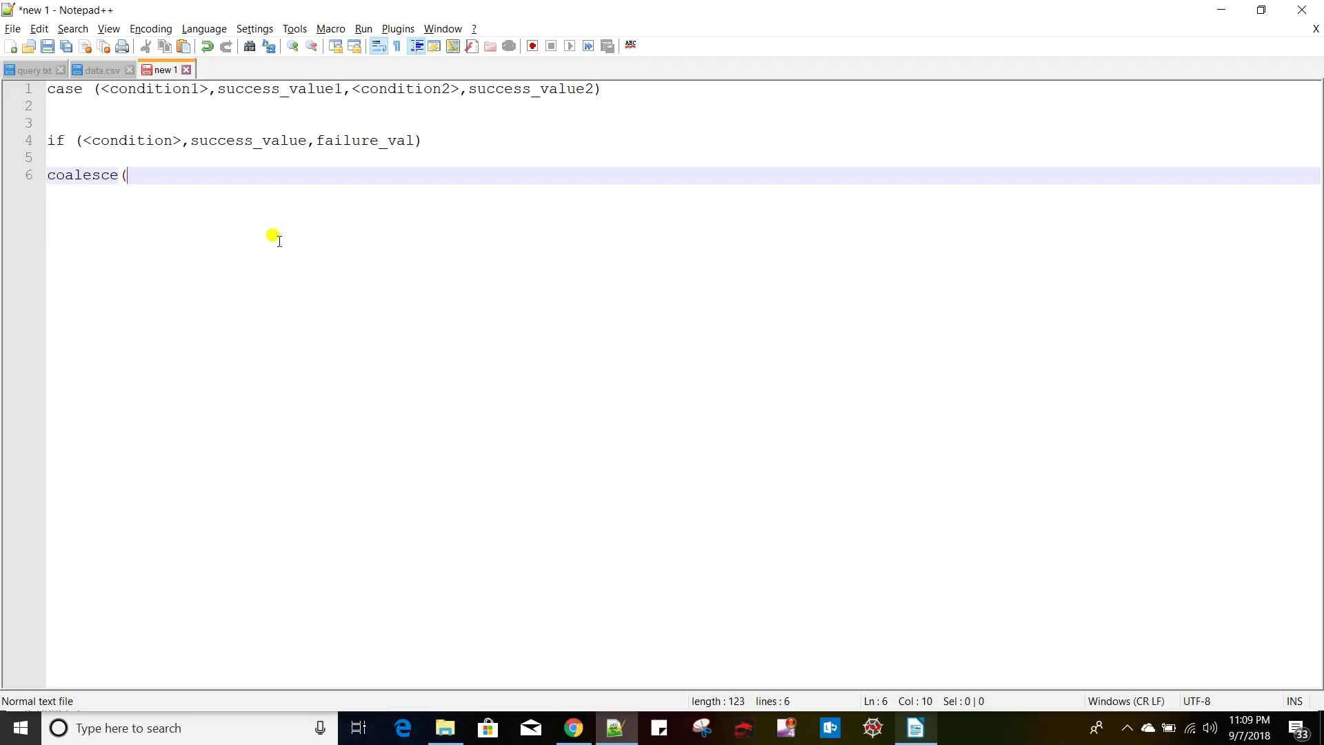
text(val1,val2,val2)
key(BackSpace)
text(3,...))
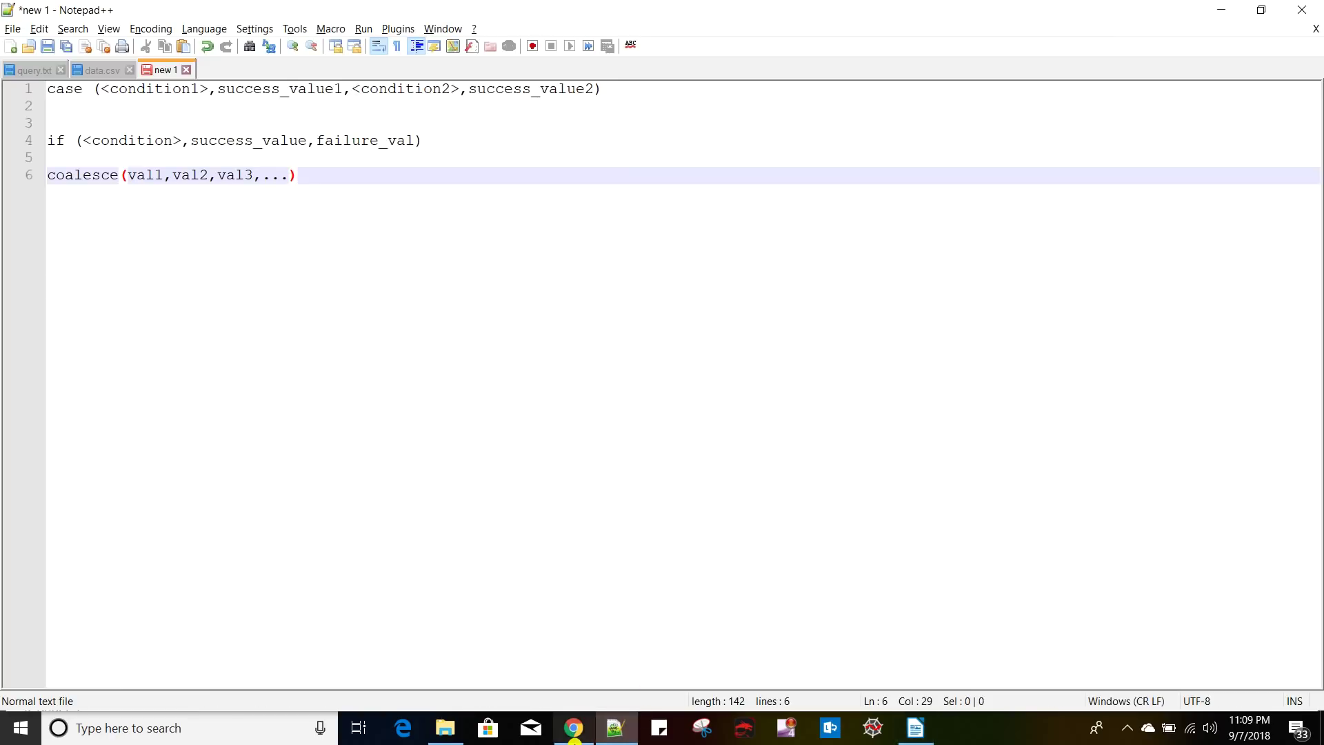
- Switch to Splunk in Chrome and replace the where match expression with eval field1 = null()
click(573, 729)
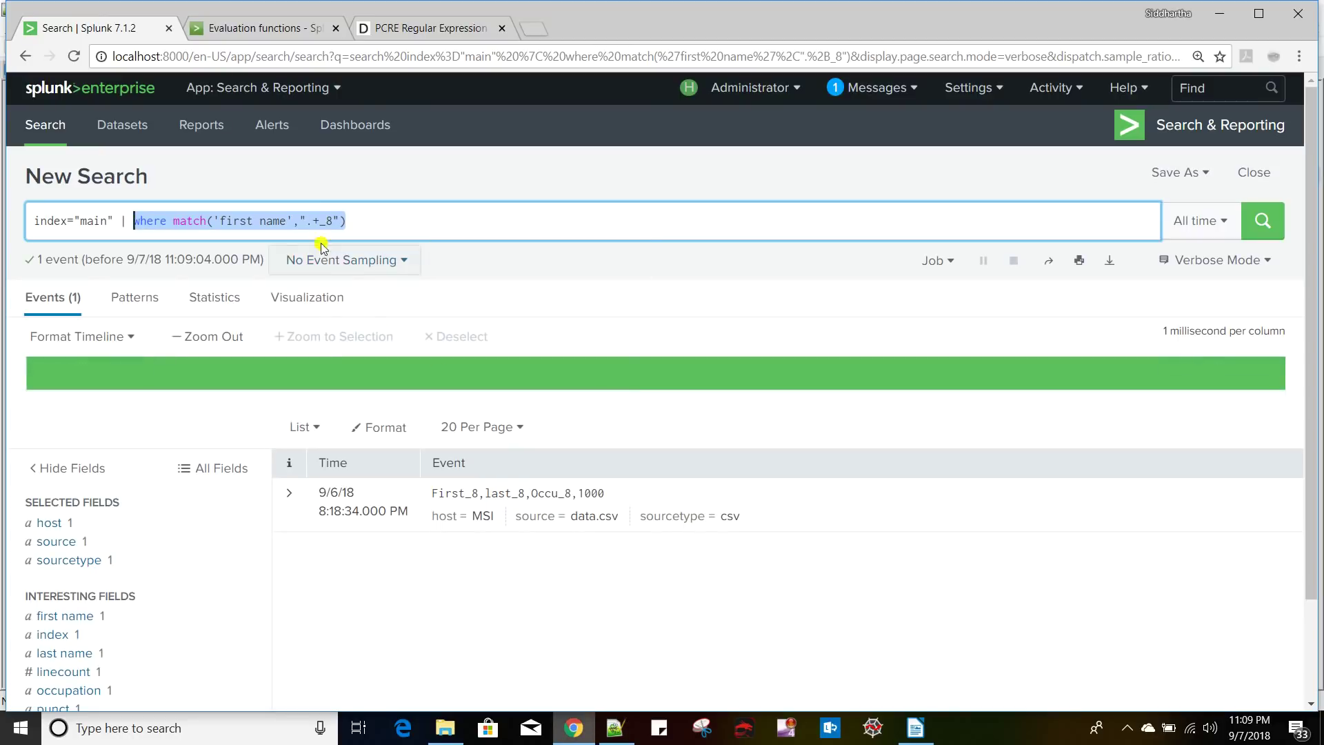
text(eval )
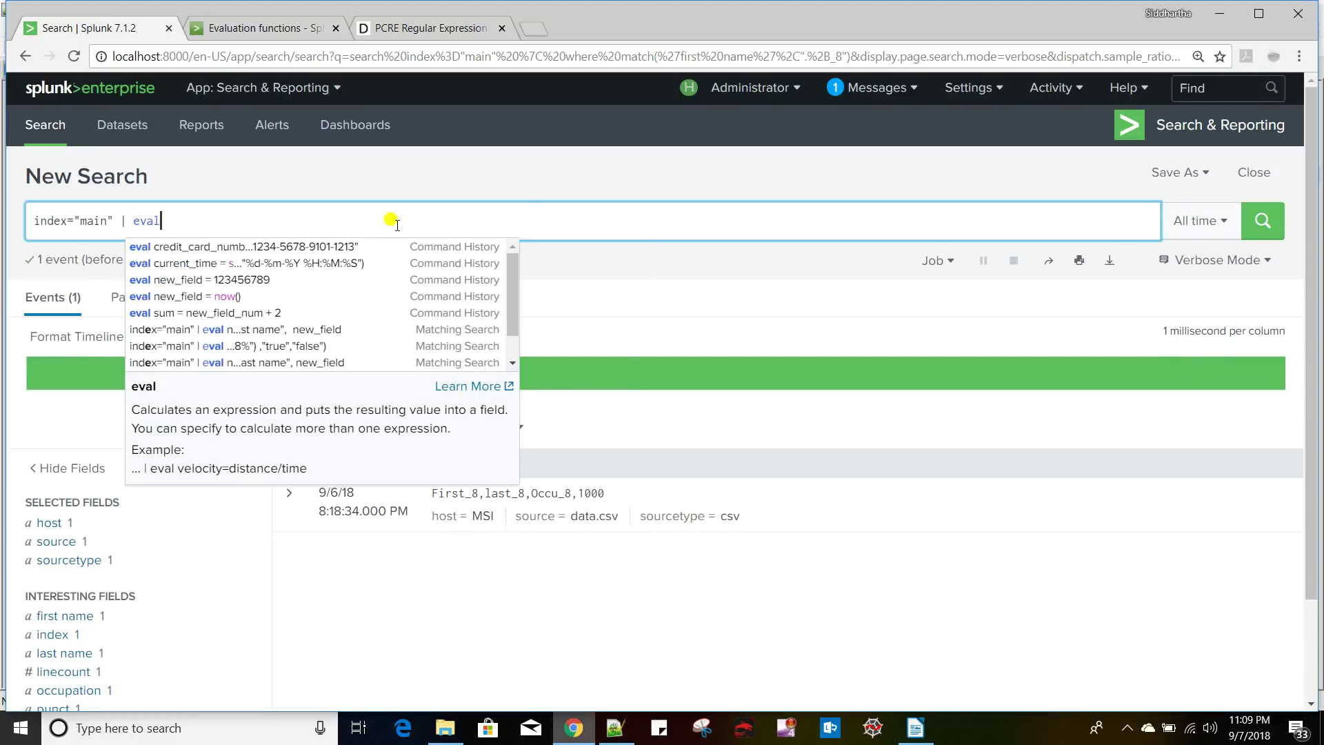
text(new)
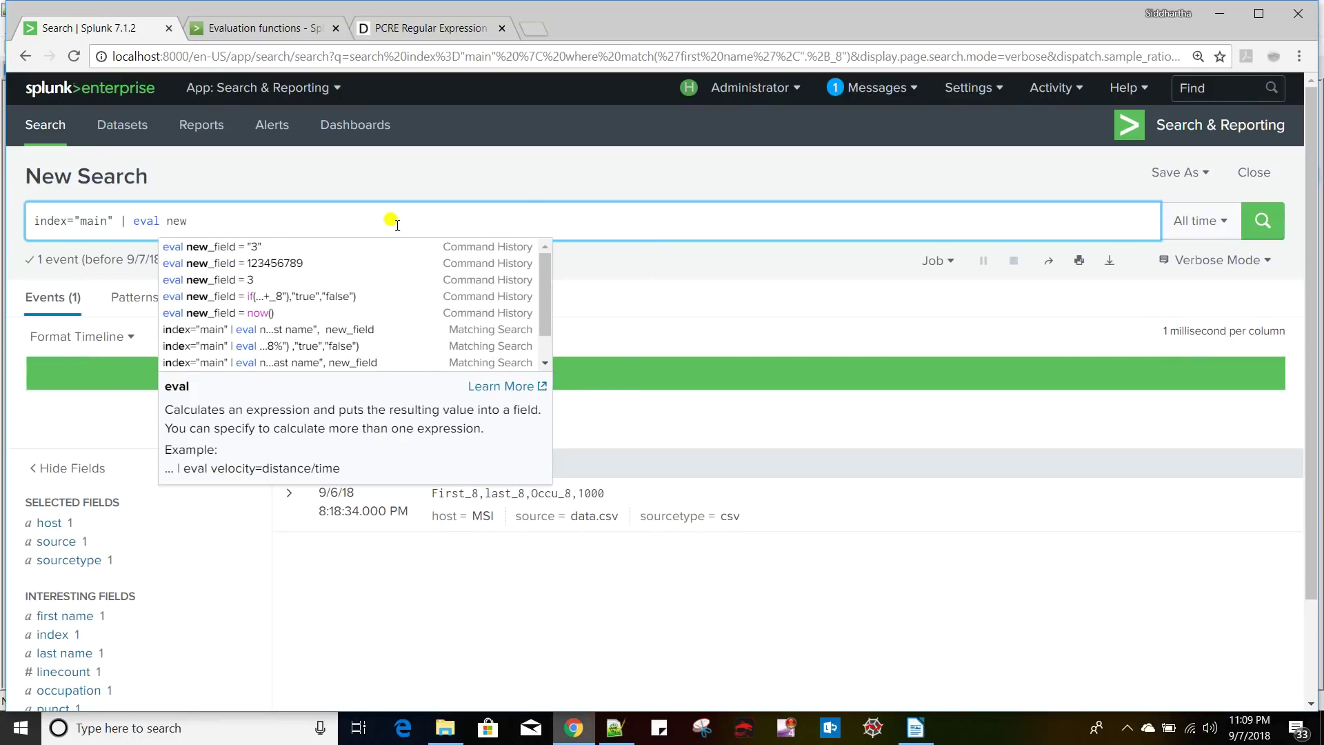
key(BackSpace)
key(BackSpace)
text(fi)
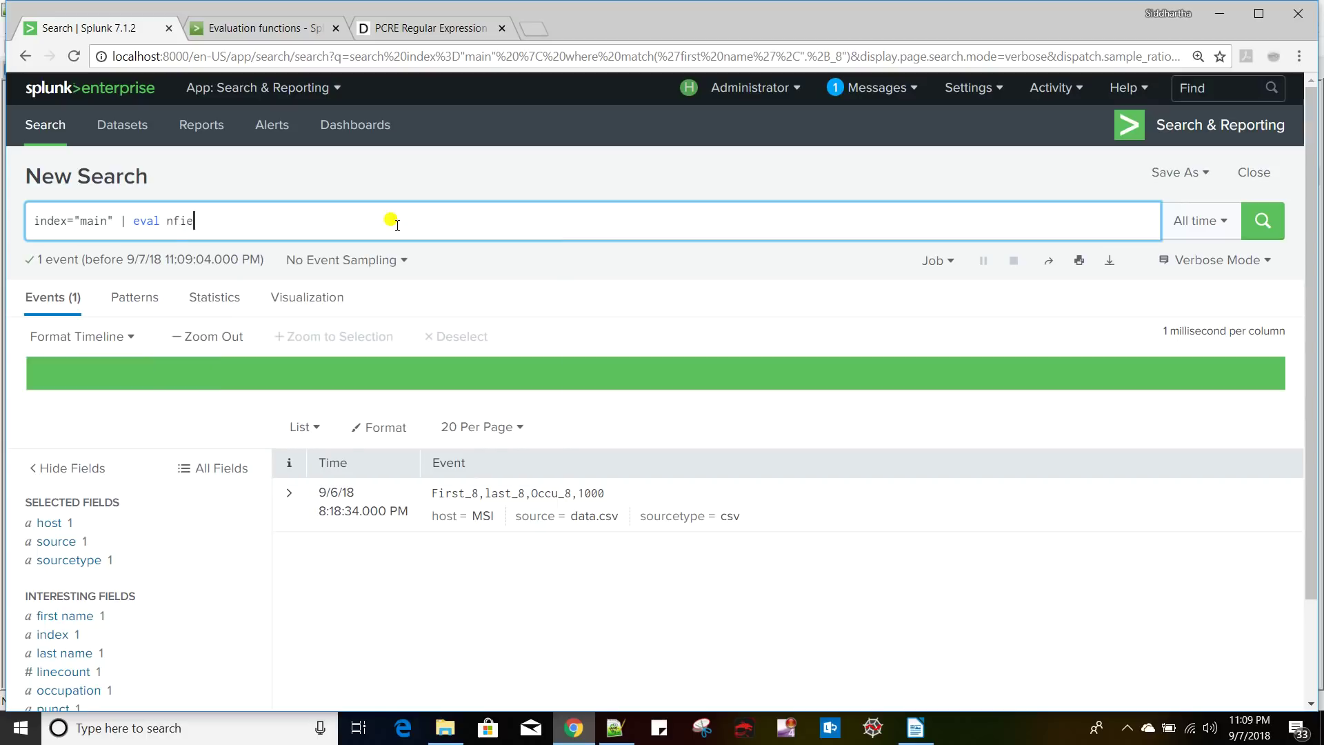
key(BackSpace)
key(BackSpace)
key(BackSpace)
text(fi)
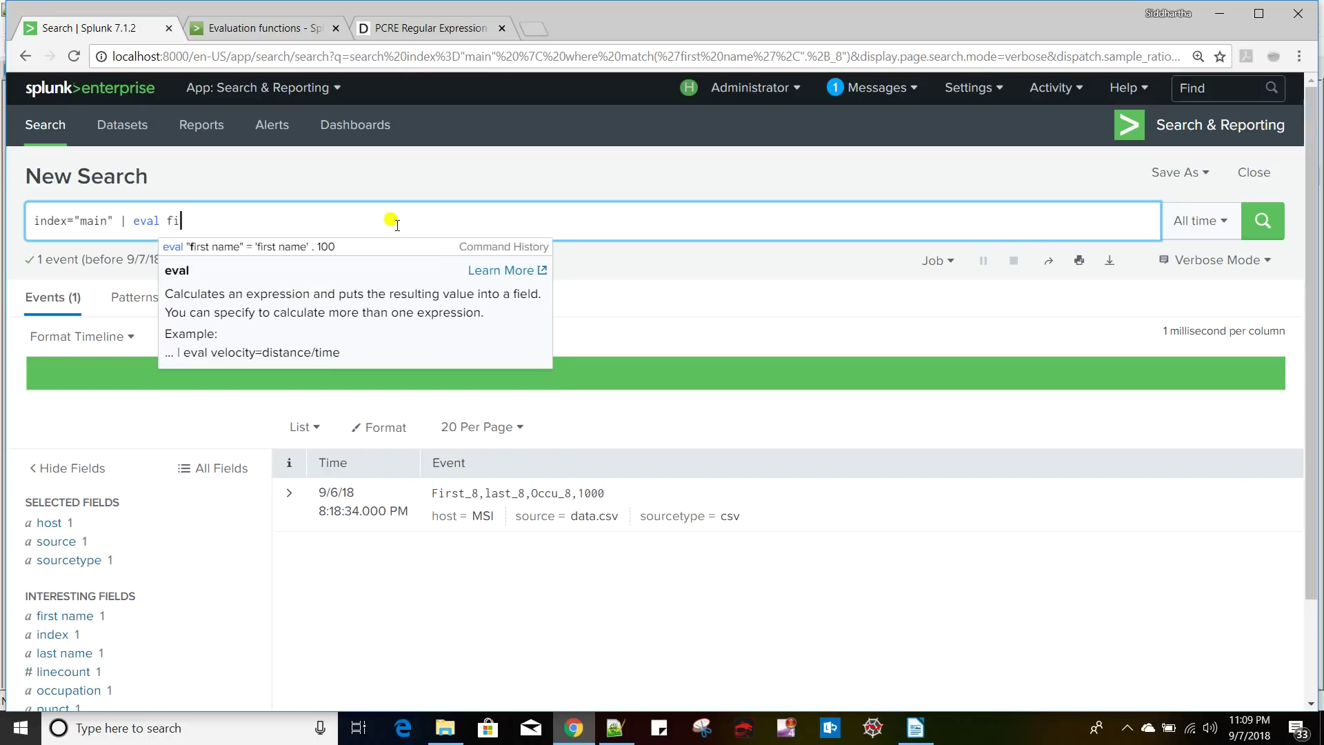
text(eld1 =)
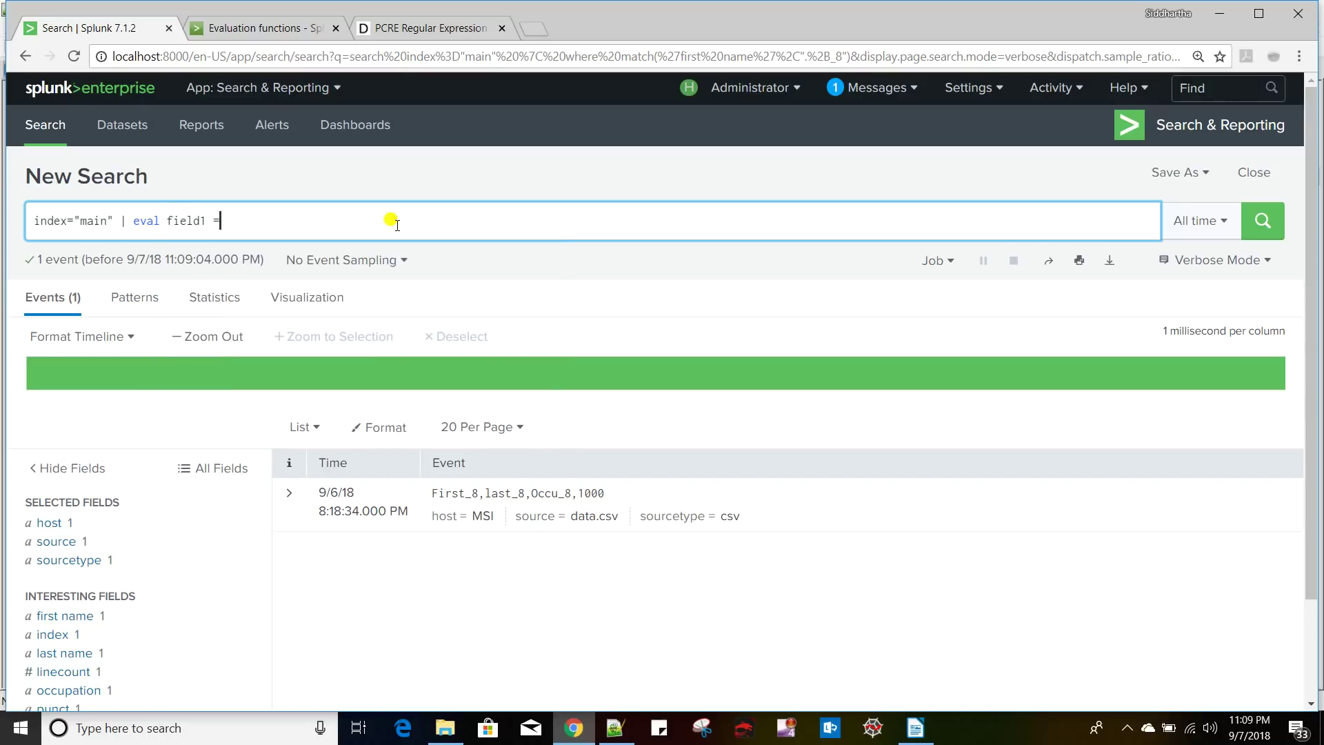
text( null() |)
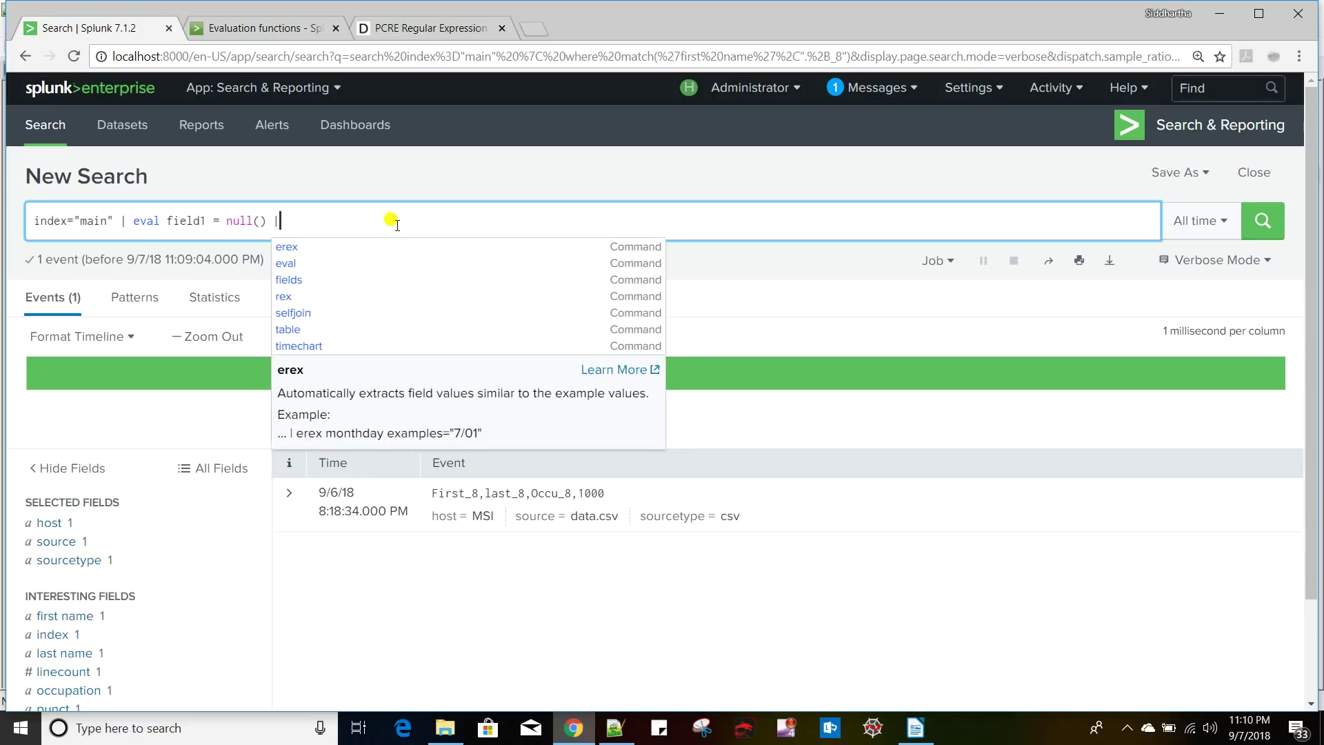
- Extend the same eval with comma-separated assignments, setting field2 to a quoted first name and field3 to null()
key(Escape)
key(BackSpace)
text(, field1)
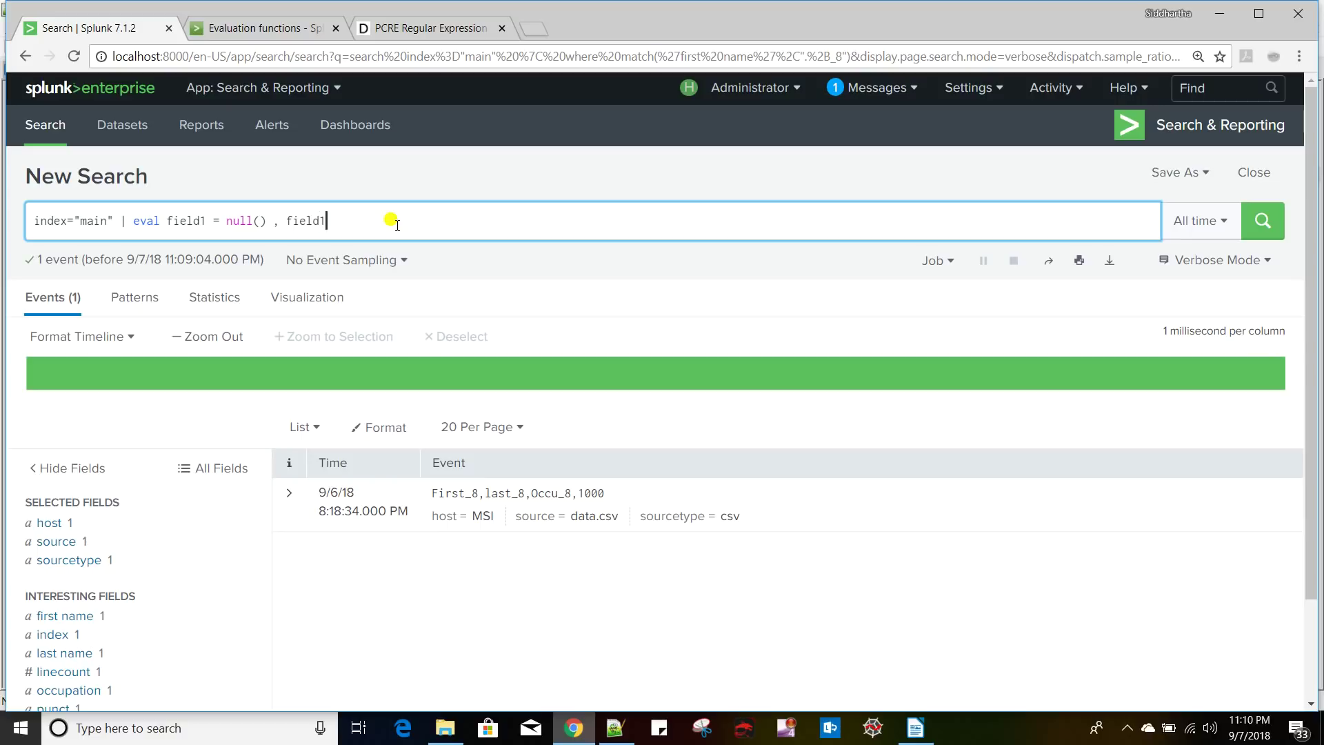
text(2 )
text(= "")
text(Sid)
text(, field1)
key(BackSpace)
text(3 = )
text(null())
- Append a second, piped eval command with an assignment to new_field
text( | eval )
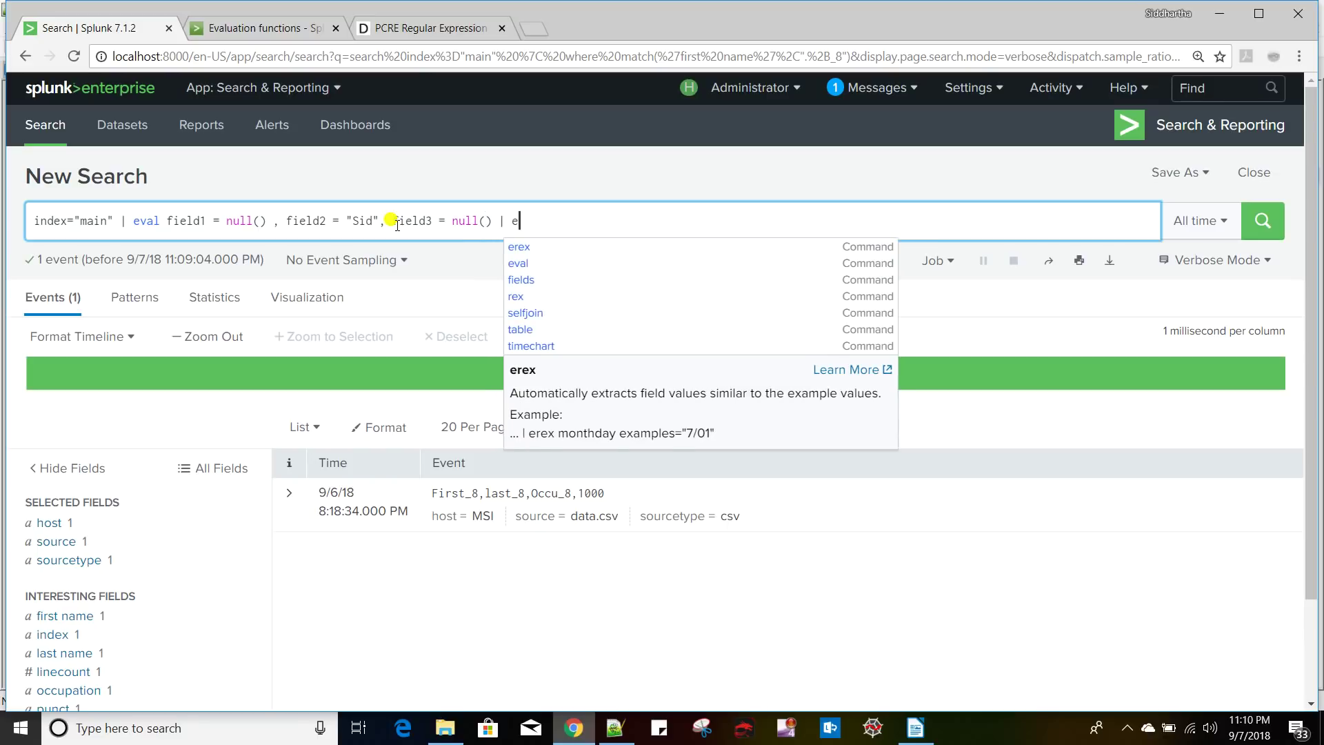
text(new)
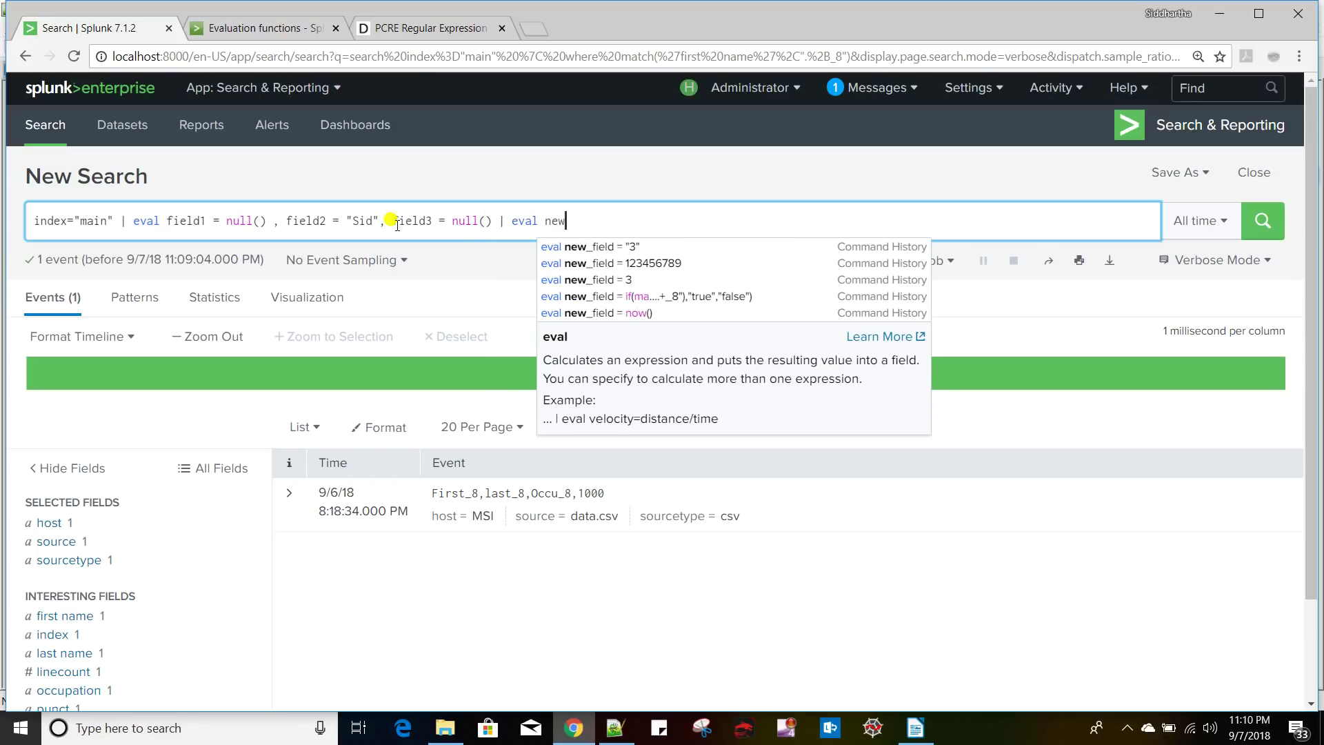
text(-field)
key(BackSpace)
key(BackSpace)
key(BackSpace)
key(BackSpace)
key(BackSpace)
key(BackSpace)
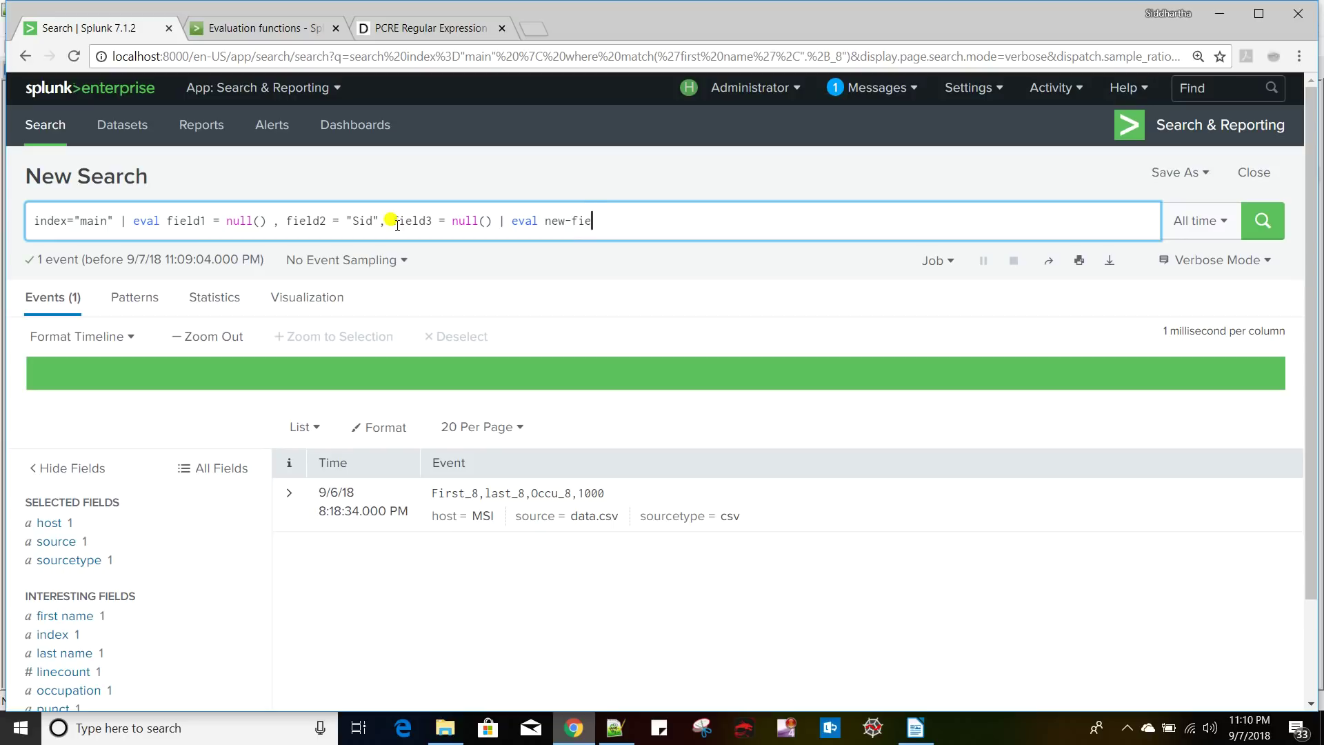
text(field =)
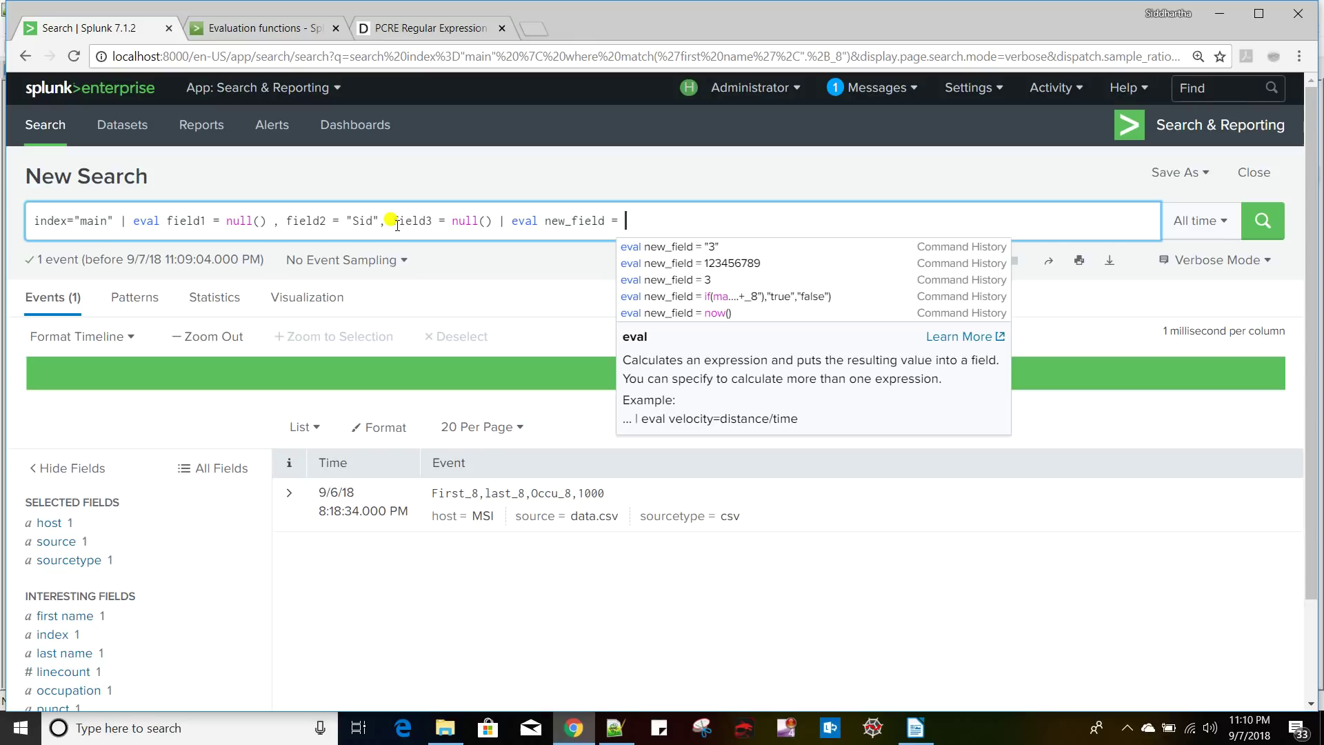
- Enter coalesce as the function assigned to new_field, consulting the syntax note in Notepad++
text( c)
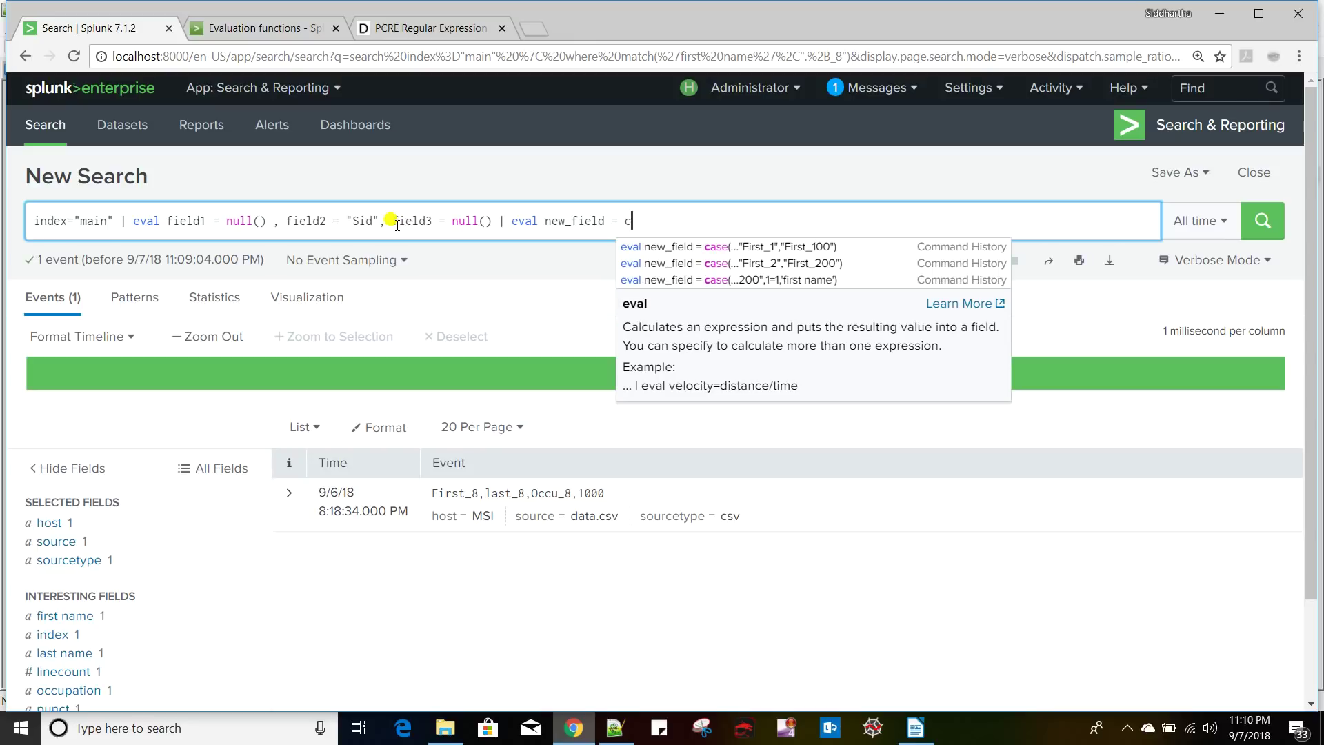
text(aoal)
key(alt+Tab)
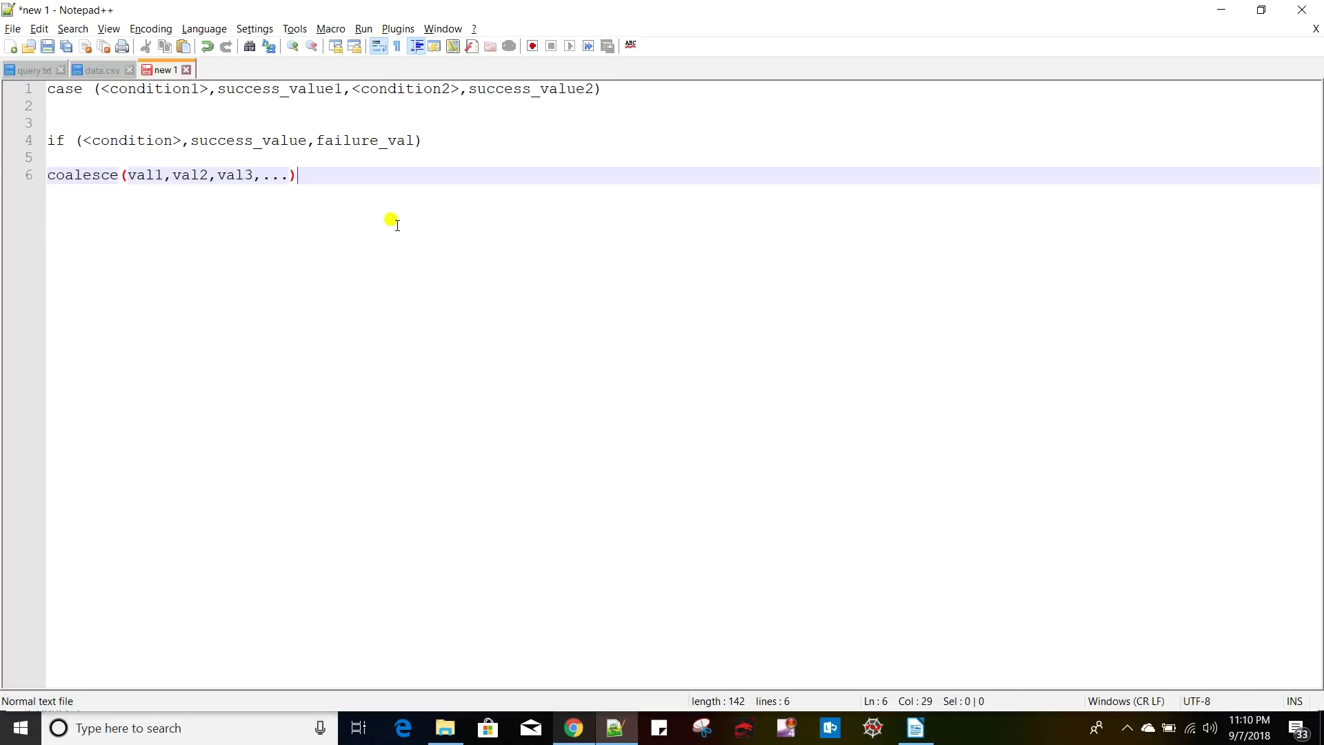
- Copy coalesce from the Notepad++ notes into the Splunk search as the function assigned to new_field, with empty parentheses
double_click(79, 178)
key(ctrl+c)
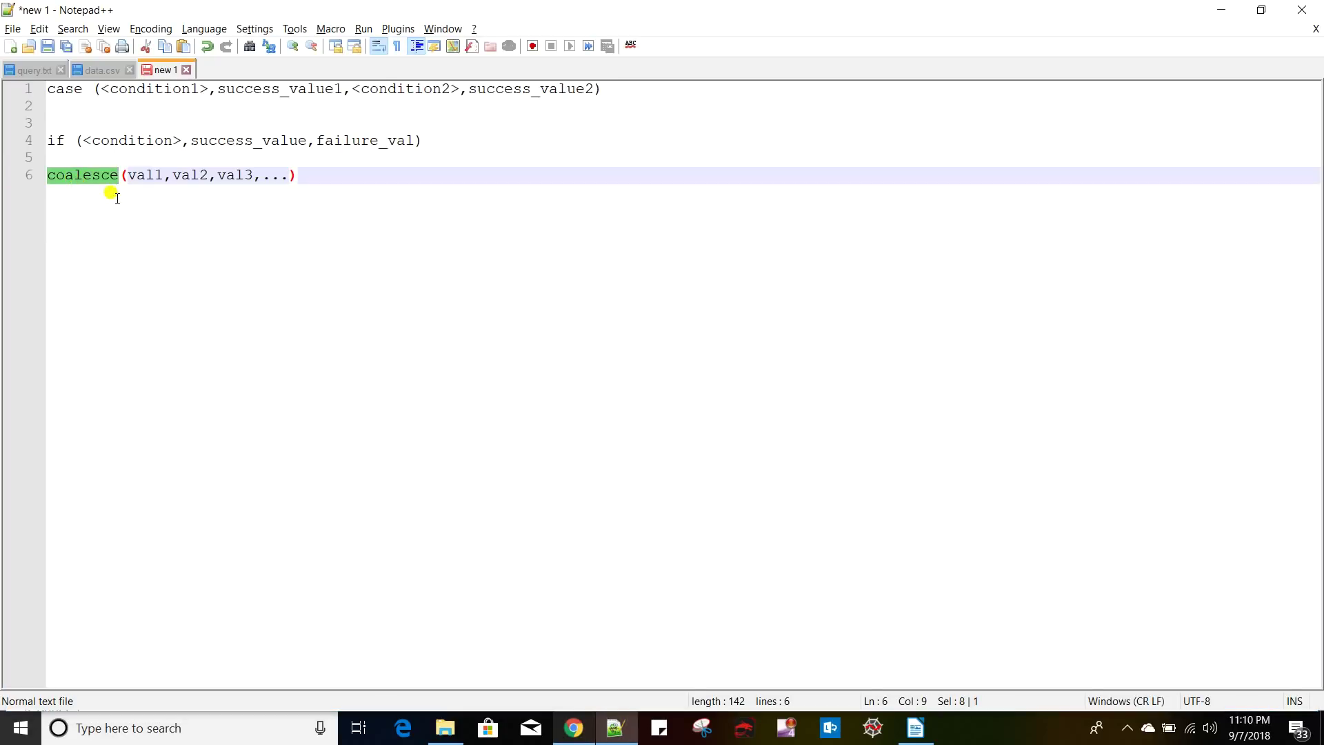
key(alt+Tab)
click(637, 221)
double_click(638, 220)
key(ctrl+v)
text(())
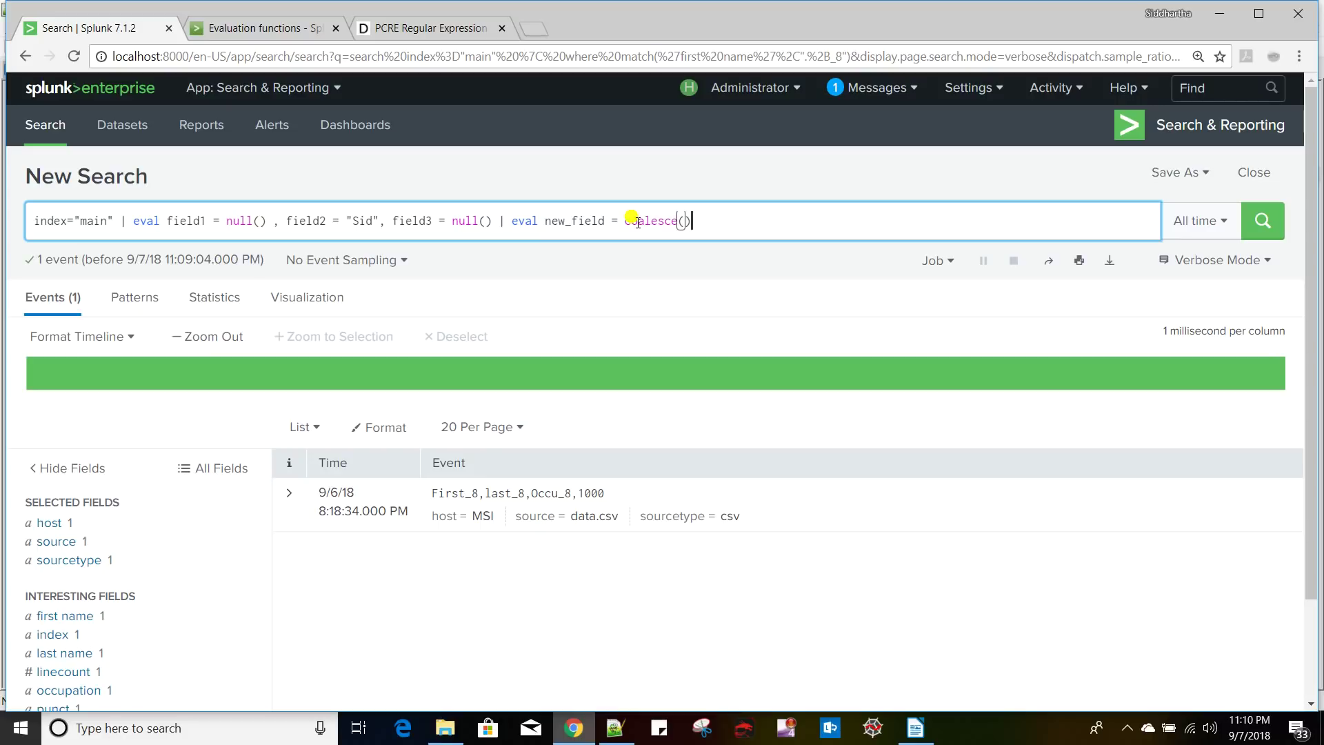
- Add field1 and field2 as the first two comma-separated arguments of coalesce
double_click(178, 220)
key(ctrl+c)
click(682, 221)
key(ctrl+v)
text(,)
double_click(301, 221)
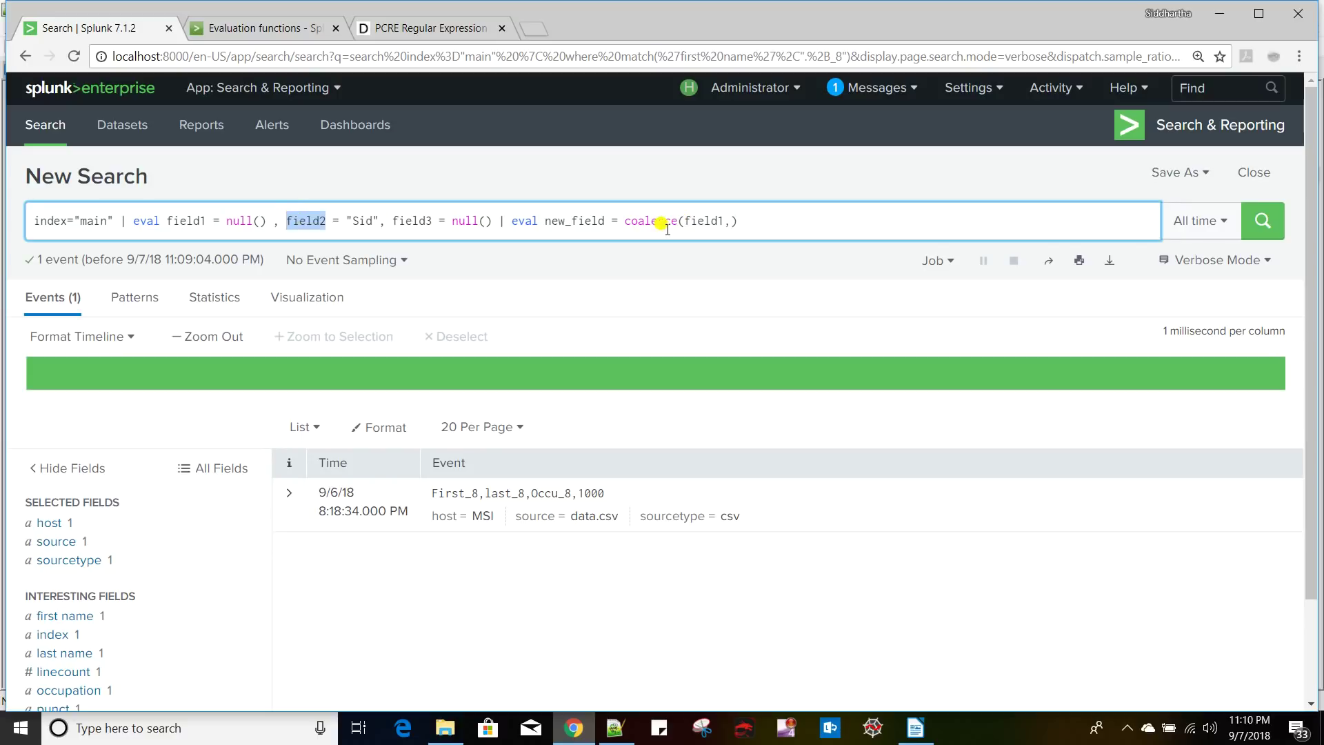
key(ctrl+c)
click(735, 221)
key(ctrl+v)
text(,)
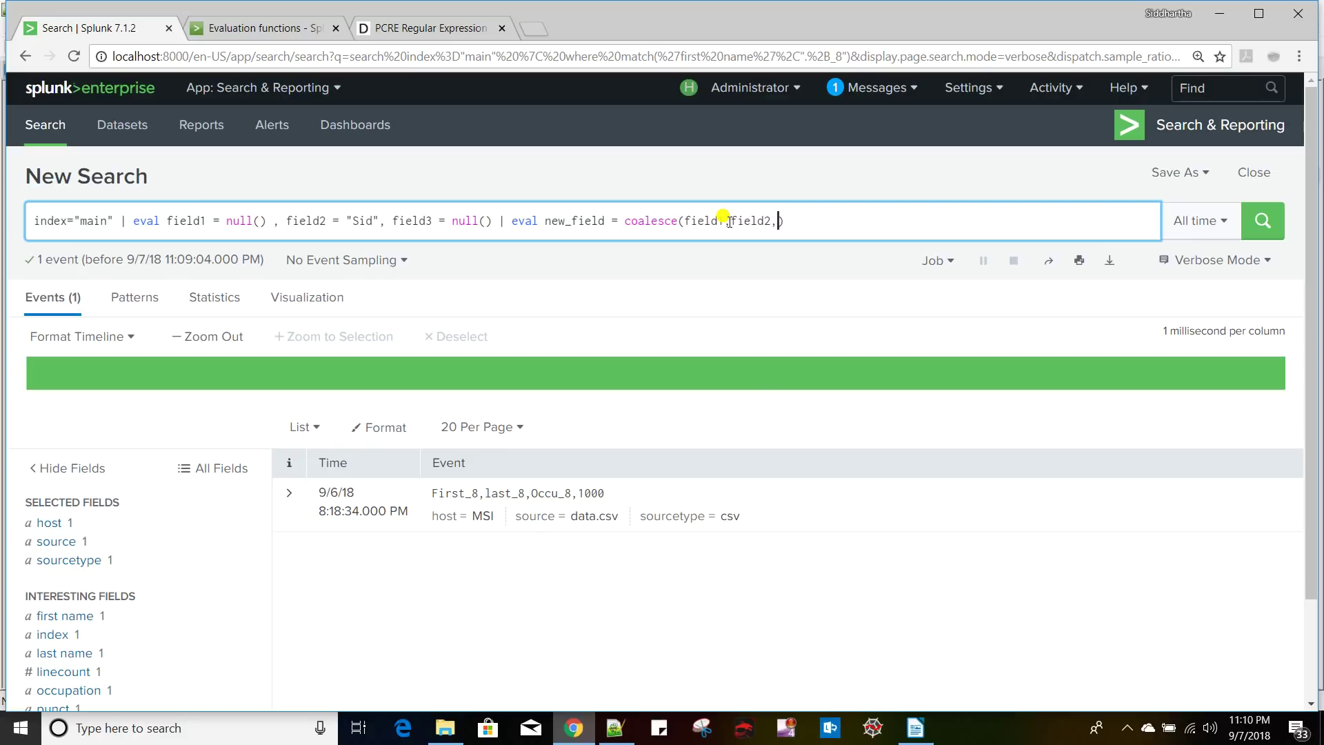
- Add field3 as the third coalesce argument and run the search
double_click(392, 219)
key(ctrl+c)
click(776, 221)
key(ctrl+v)
double_click(755, 221)
click(859, 218)
key(Return)
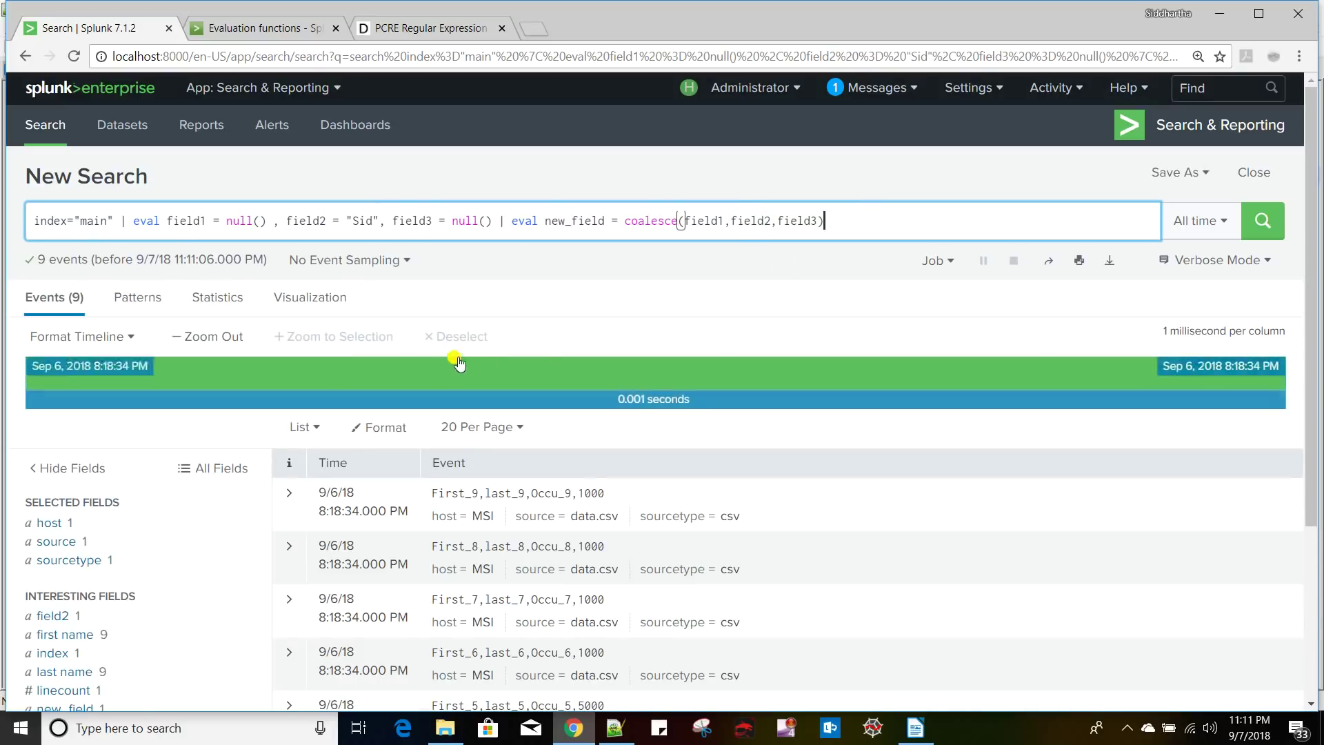
- Append "| table new_field" to the query and run it
text(| table)
double_click(557, 219)
key(ctrl+c)
click(908, 220)
key(ctrl+v)
key(Return)
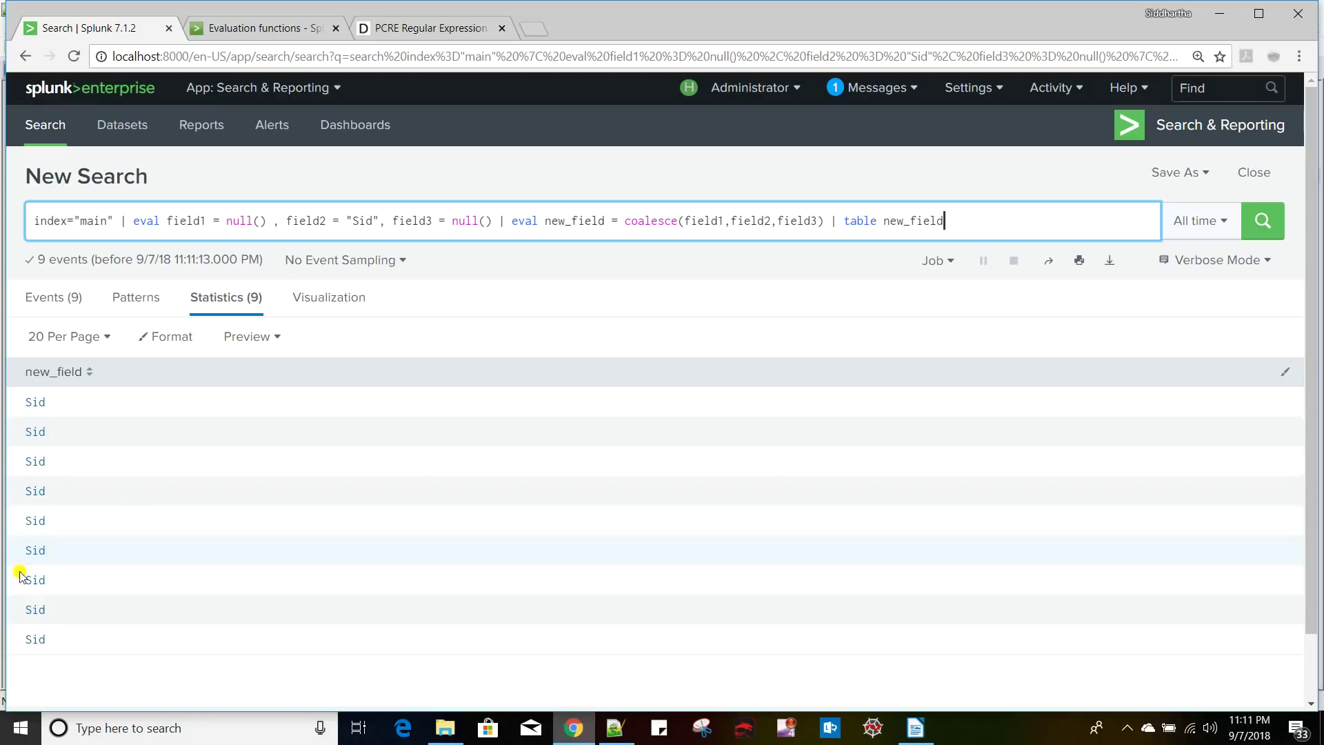
- Change the value assigned to field2 in the query to null()
double_click(298, 219)
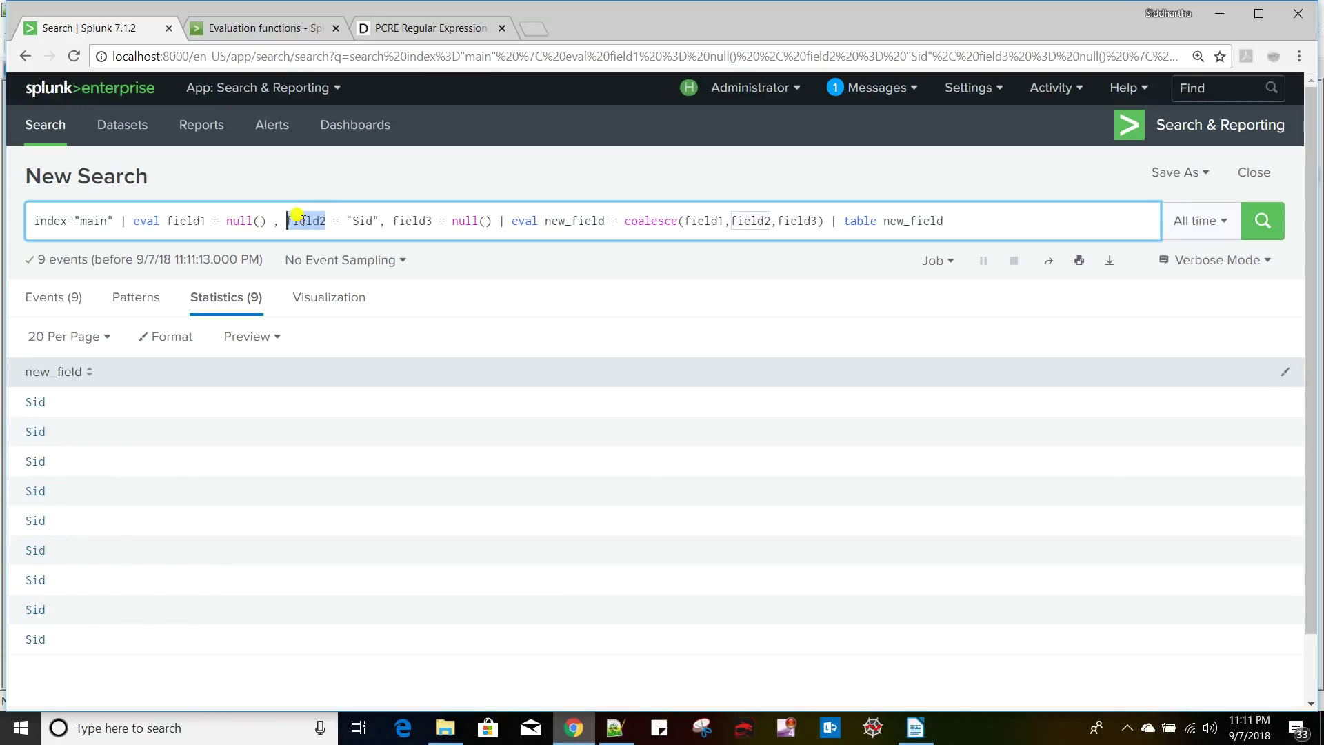
click(354, 218)
drag(380, 219, 350, 219)
text(null())
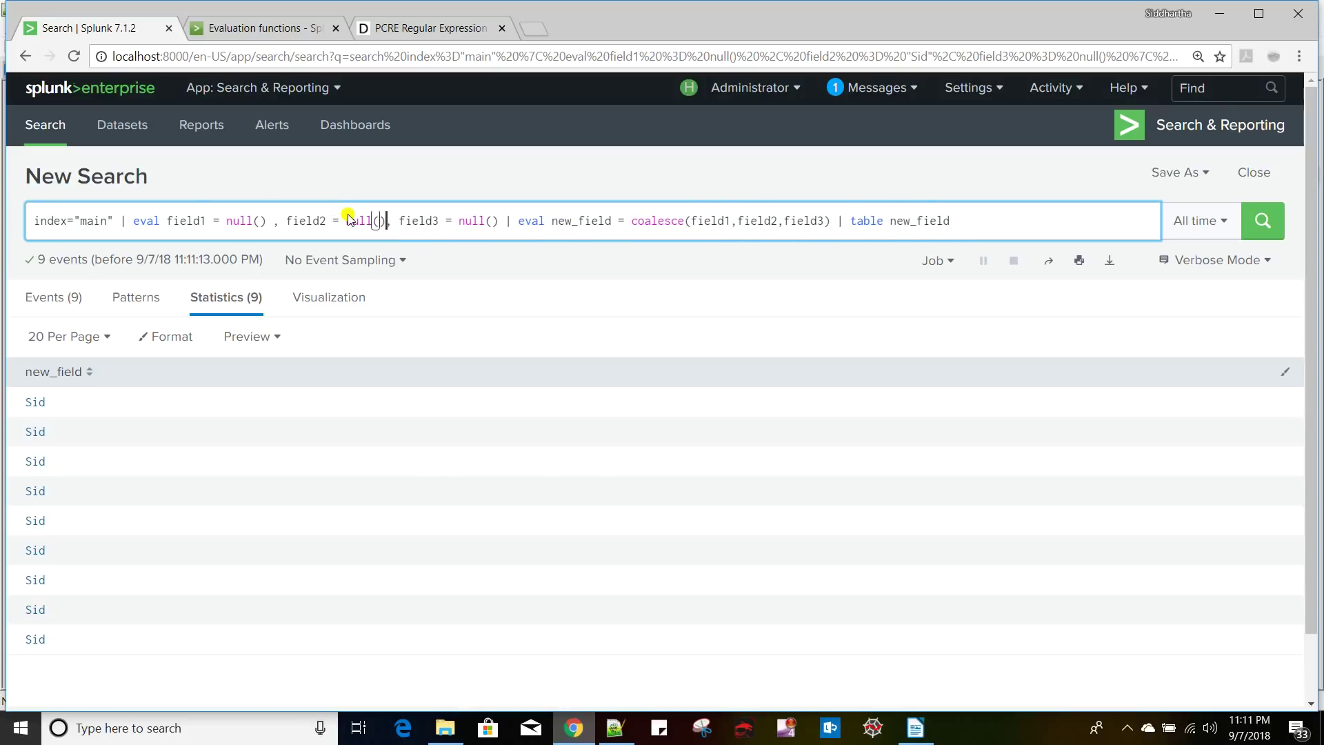
- Set field3 to "test" in the eval expression and rerun the search
drag(458, 219, 496, 220)
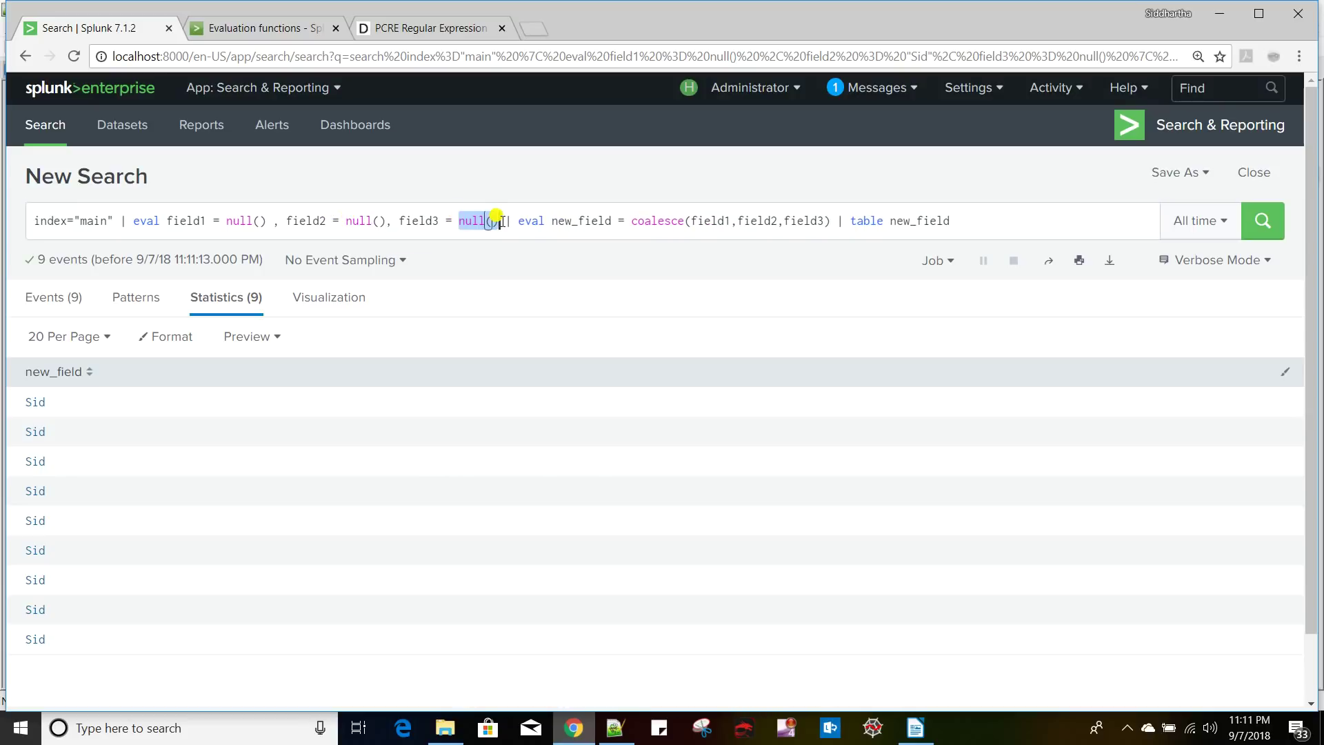
text("")
key(Left)
text(test)
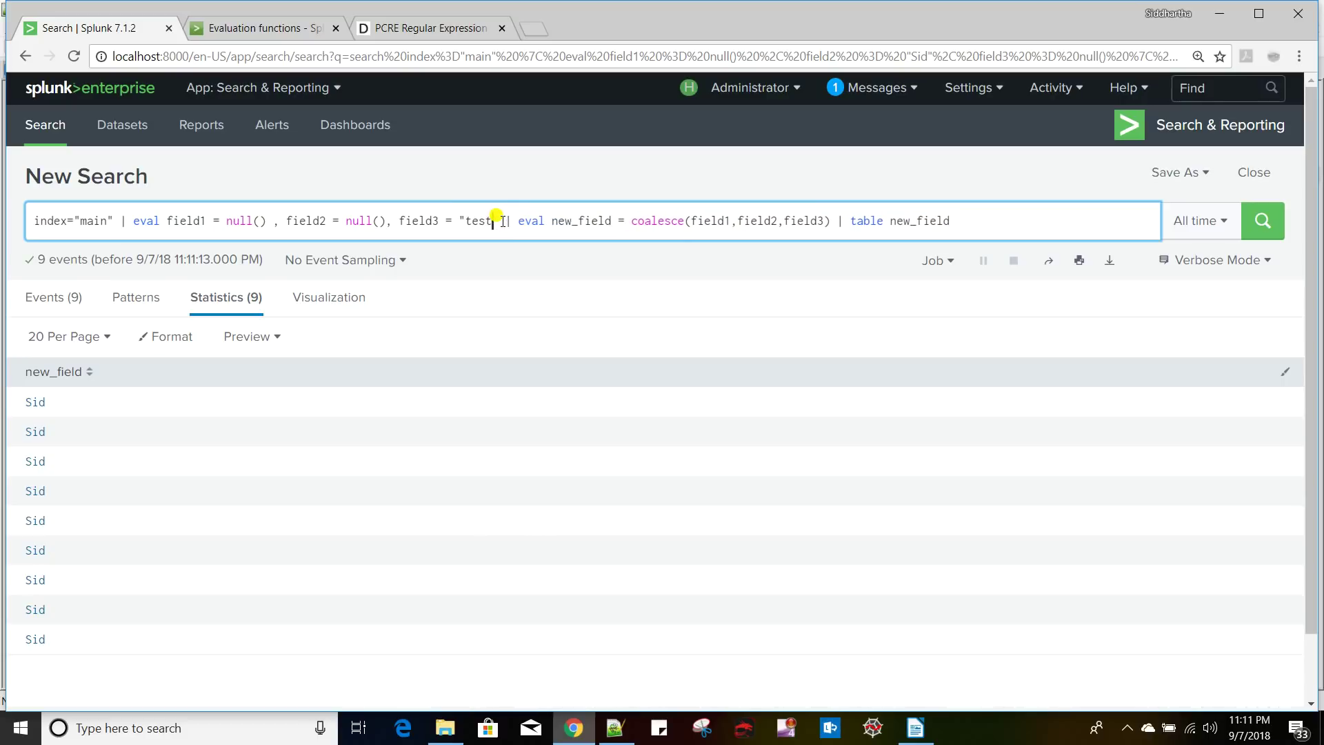
key(Return)
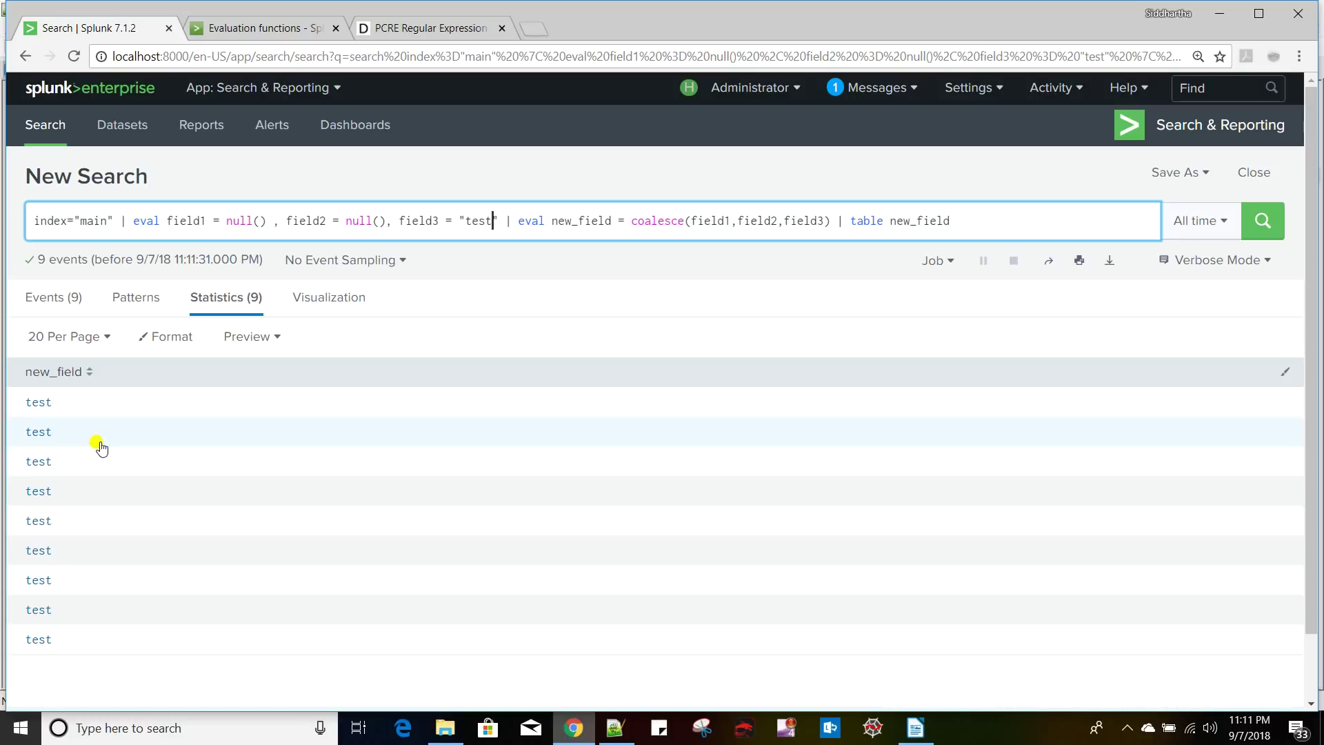
- Switch to use_cases.odt in LibreOffice Writer and highlight the Conversion functions heading
key(alt+Tab)
key(alt+Tab)
click(916, 728)
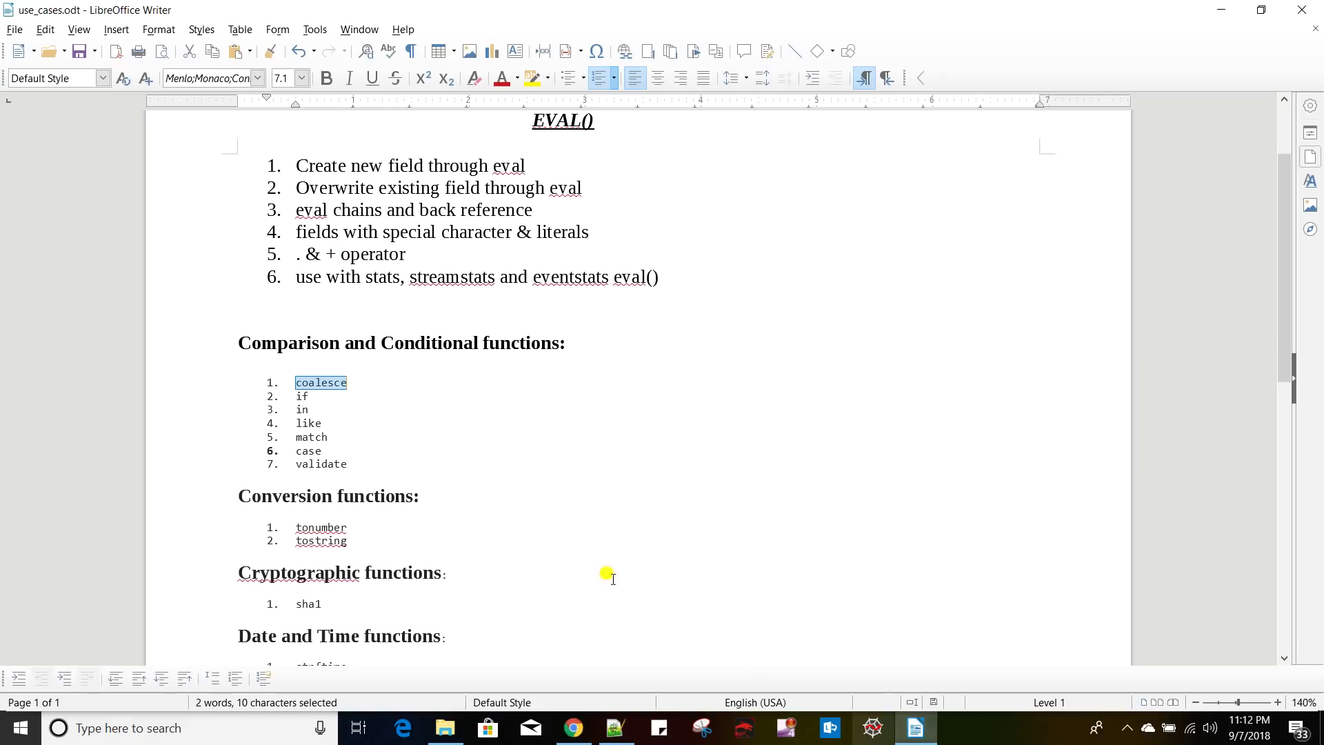
drag(238, 319, 425, 322)
- Back in Splunk, replace everything after eval with field1 = "3" , new_field = tonumber(
key(alt+Tab)
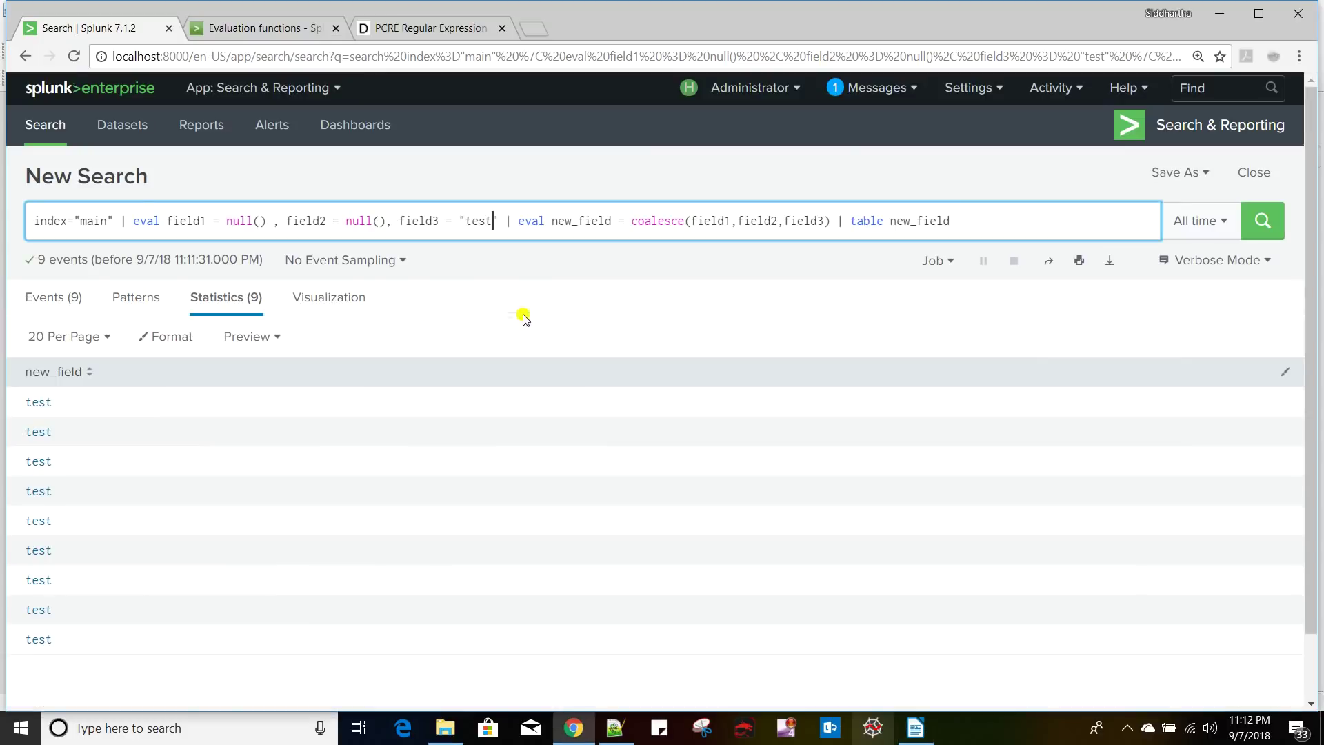
drag(173, 220, 992, 226)
key(BackSpace)
key(BackSpace)
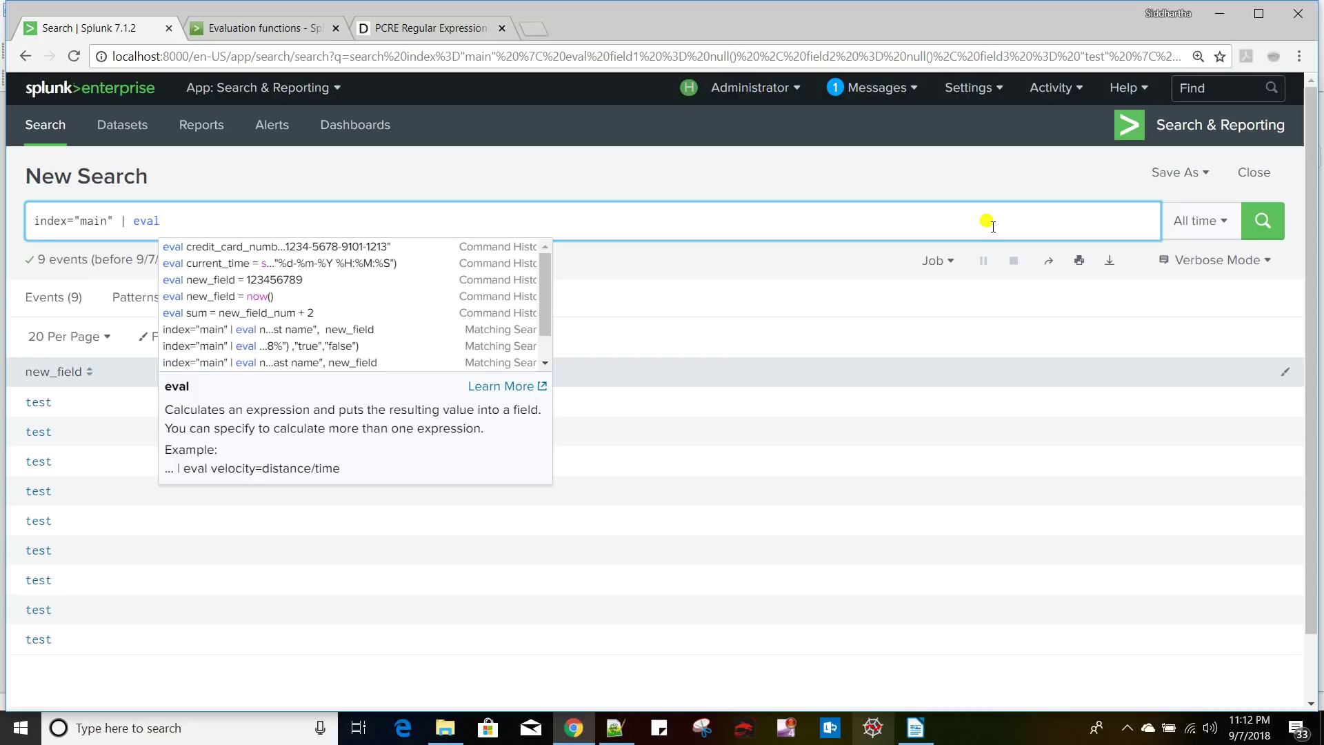
text(field)
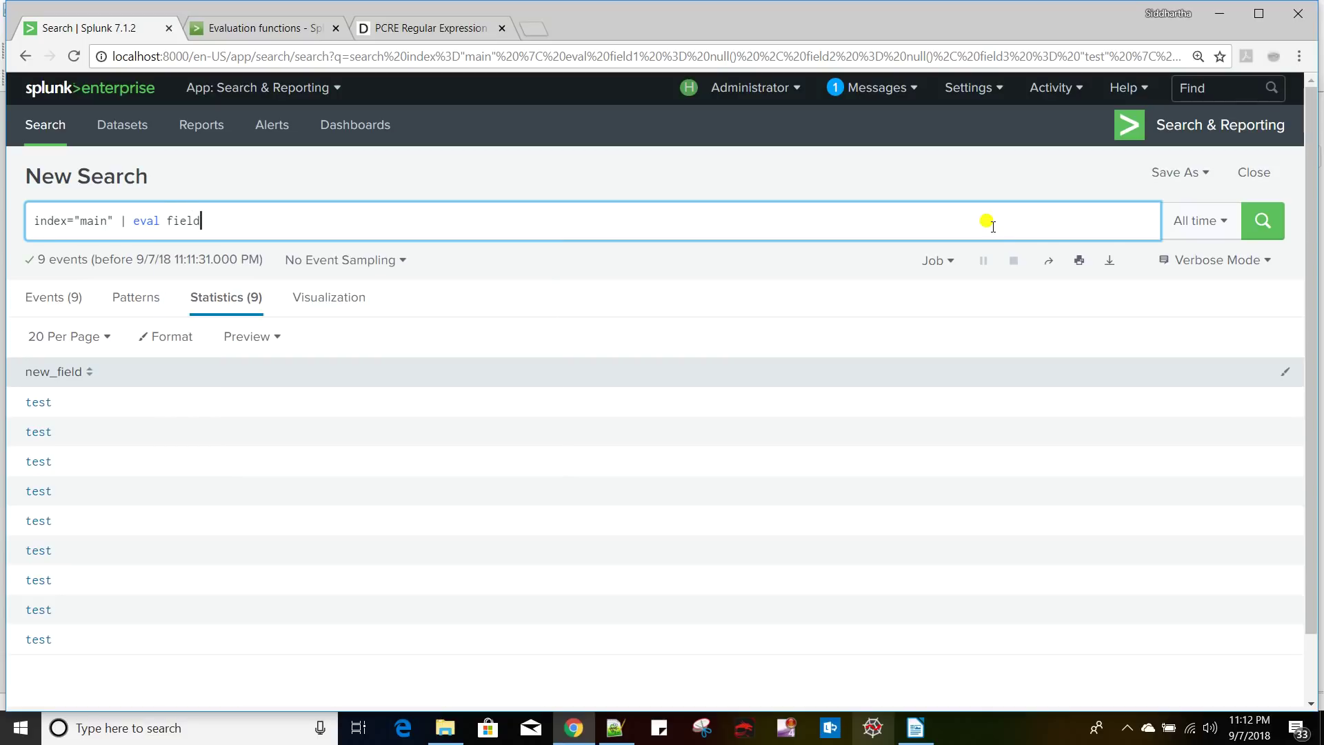
text(1 = "3" , new_field = tonumber()
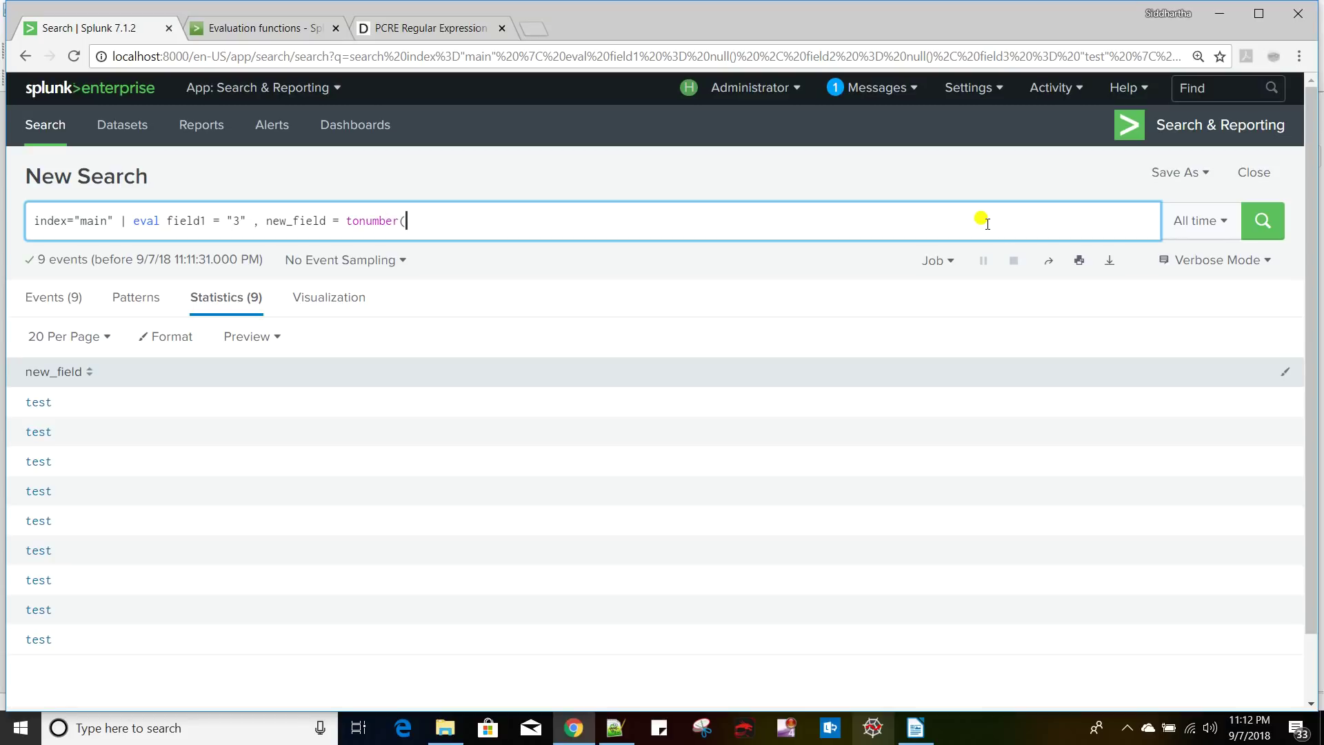
- Complete the tonumber call with field1 as its argument
double_click(169, 221)
key(ctrl+c)
click(406, 220)
key(ctrl+v)
text())
key(Escape)
- Pipe the tonumber query to a table of new_field and run the search
text(| table)
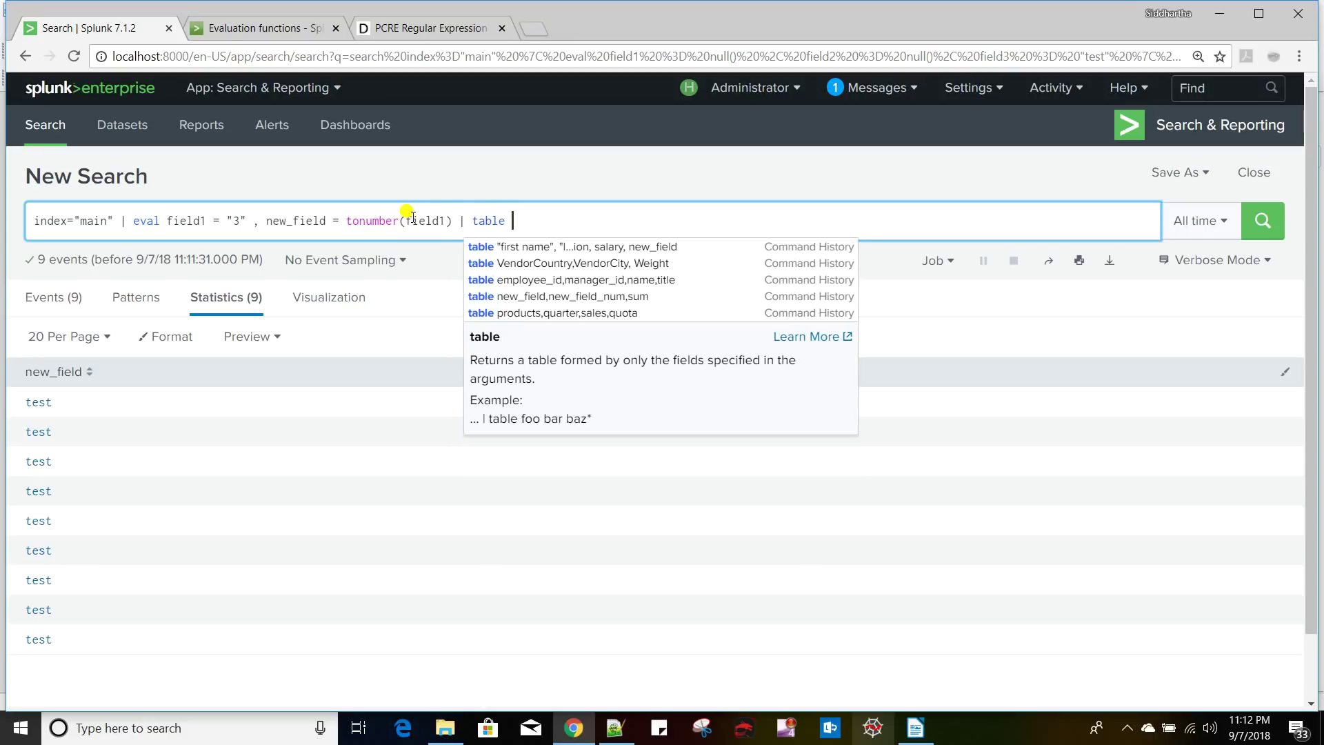
double_click(295, 221)
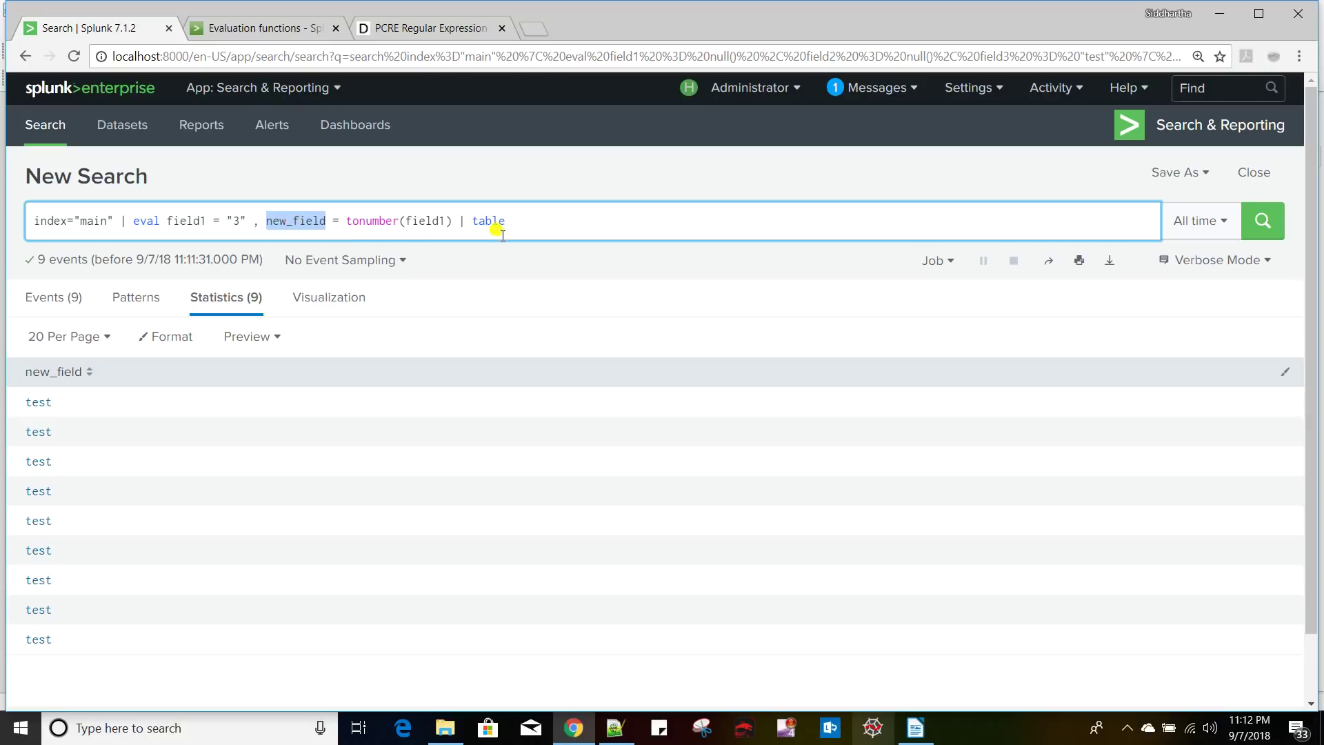
click(560, 216)
key(ctrl+v)
key(Return)
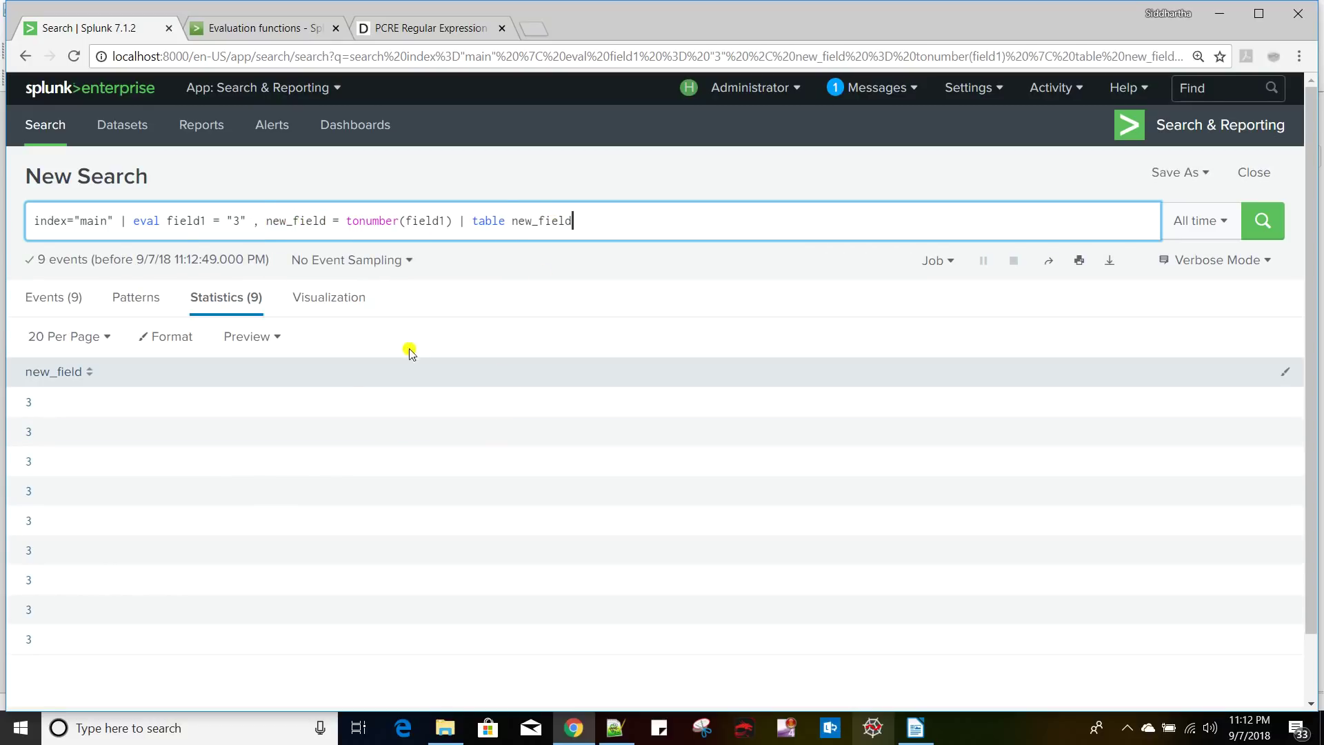
- Add the eval expression sum = new_field+7 after the tonumber expression
click(452, 220)
text(, )
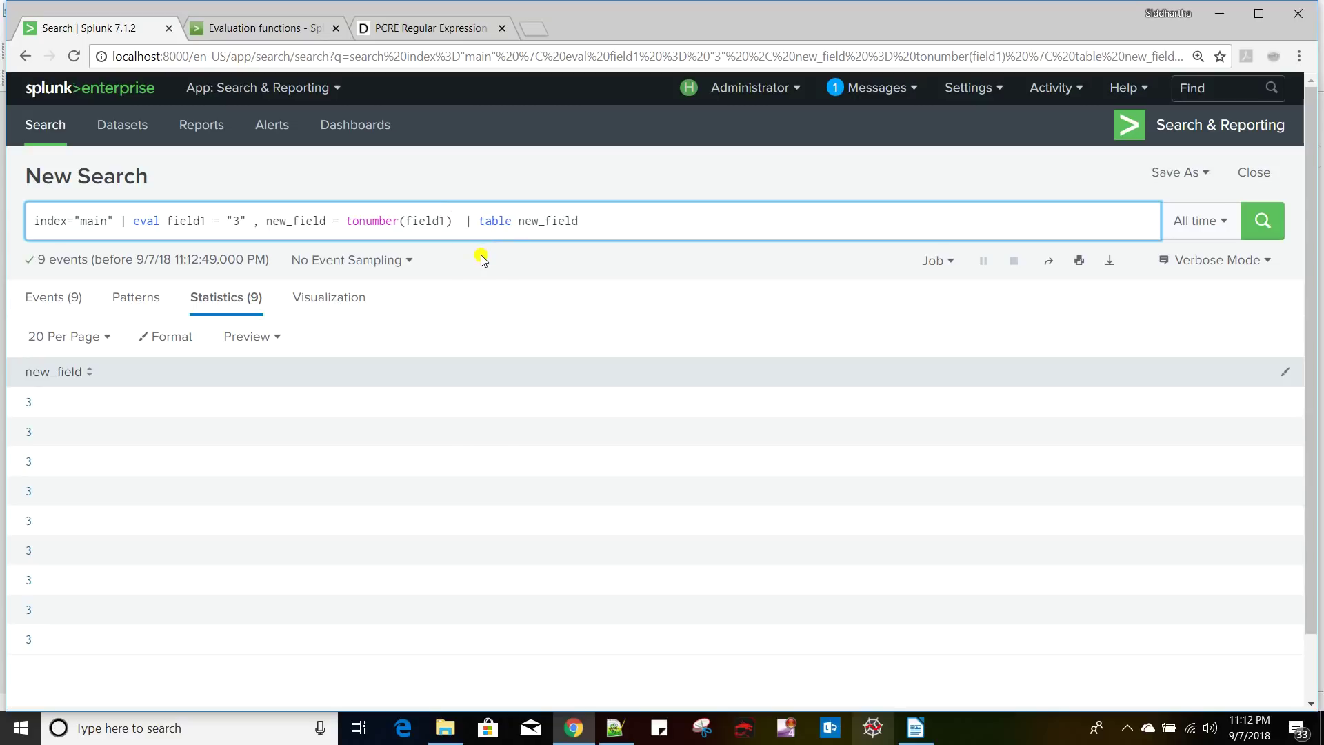
text(sum )
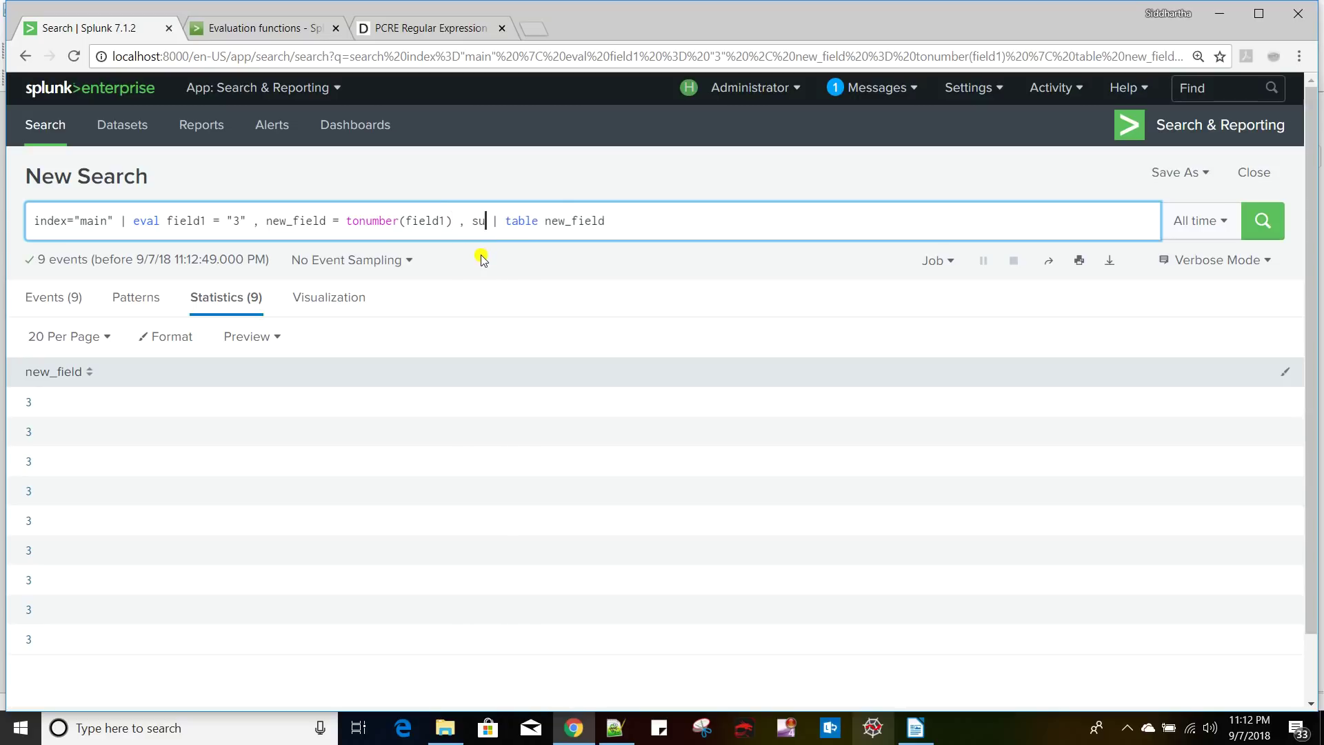
text(=)
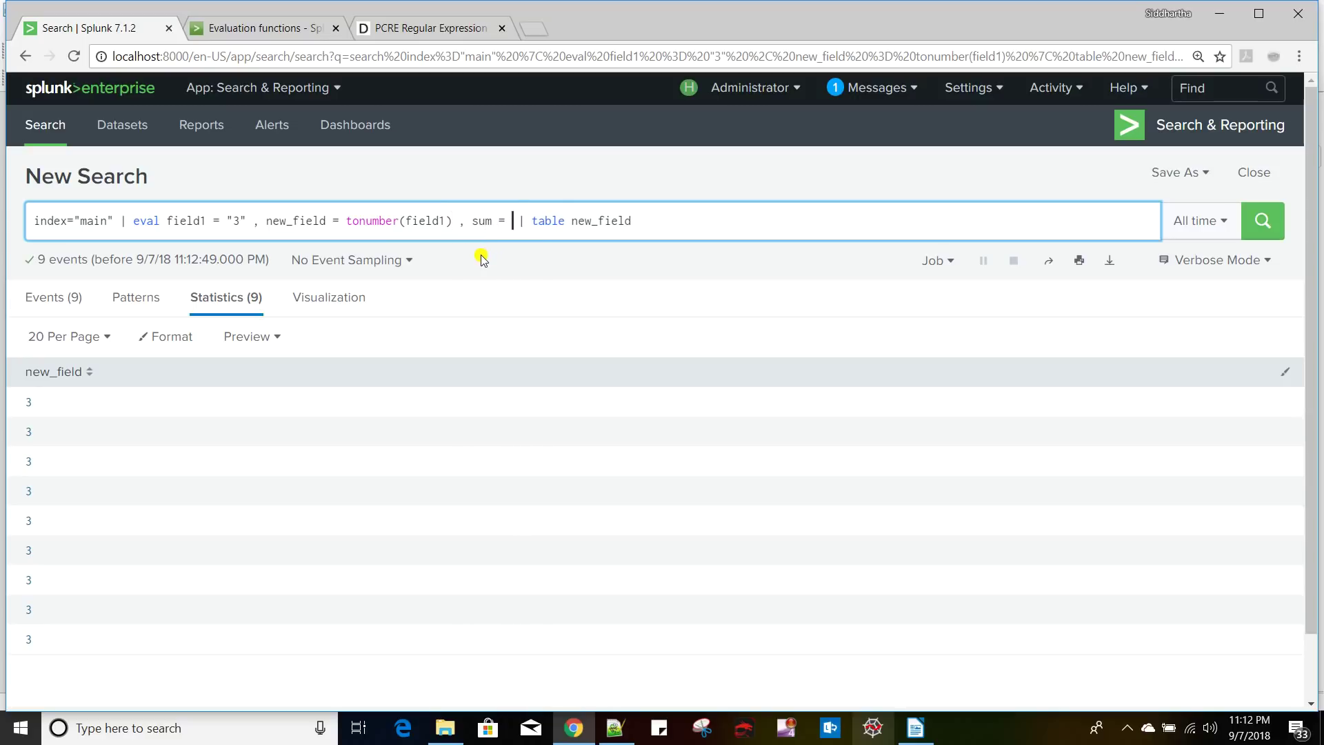
double_click(311, 222)
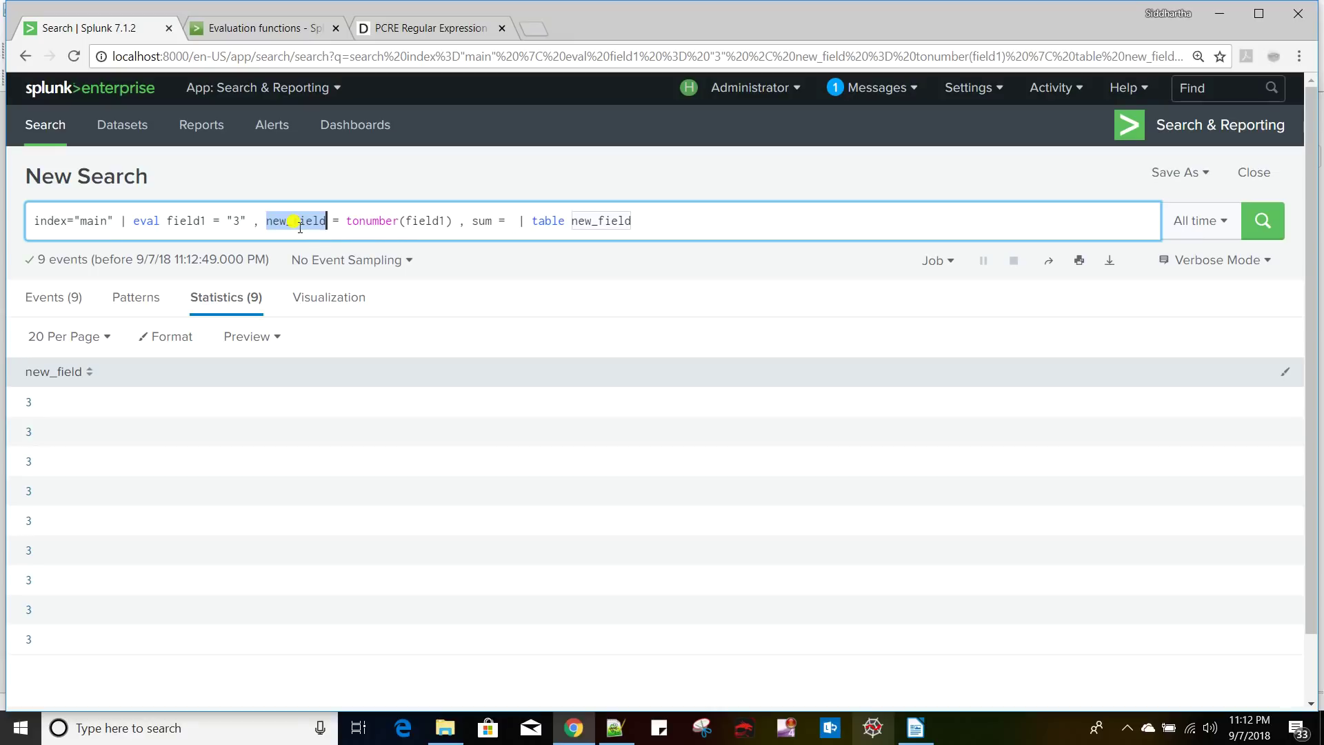
click(509, 220)
key(ctrl+v)
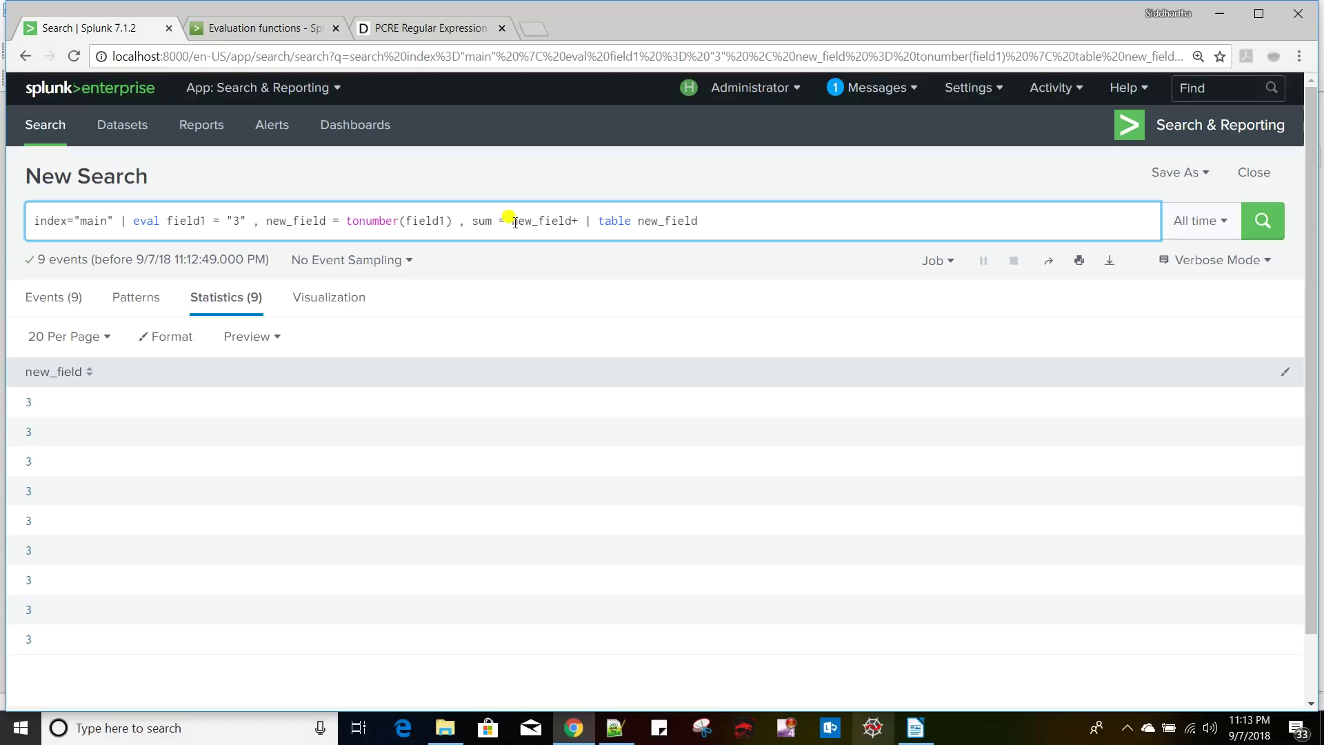
text(+7)
- Add sum to the table output after new_field and run the search
double_click(478, 220)
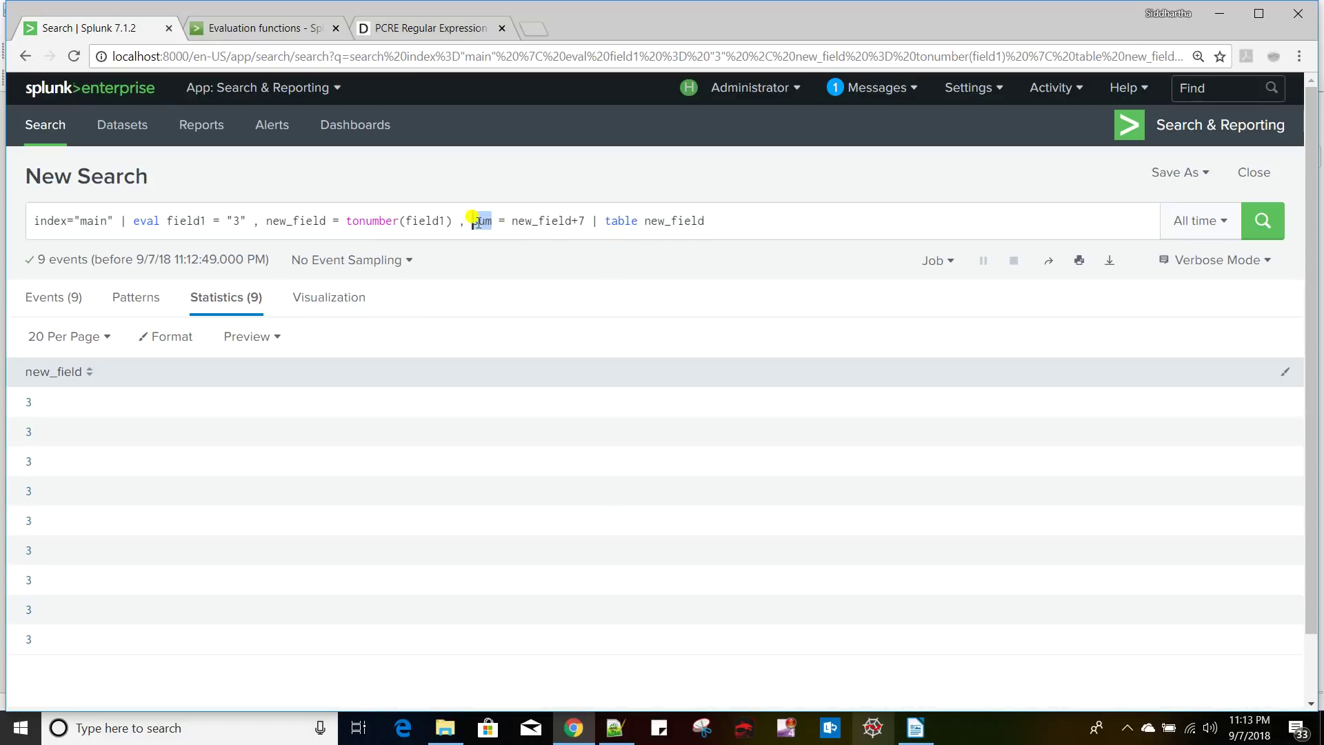
key(ctrl+c)
click(736, 220)
text(,)
key(ctrl+v)
key(Return)
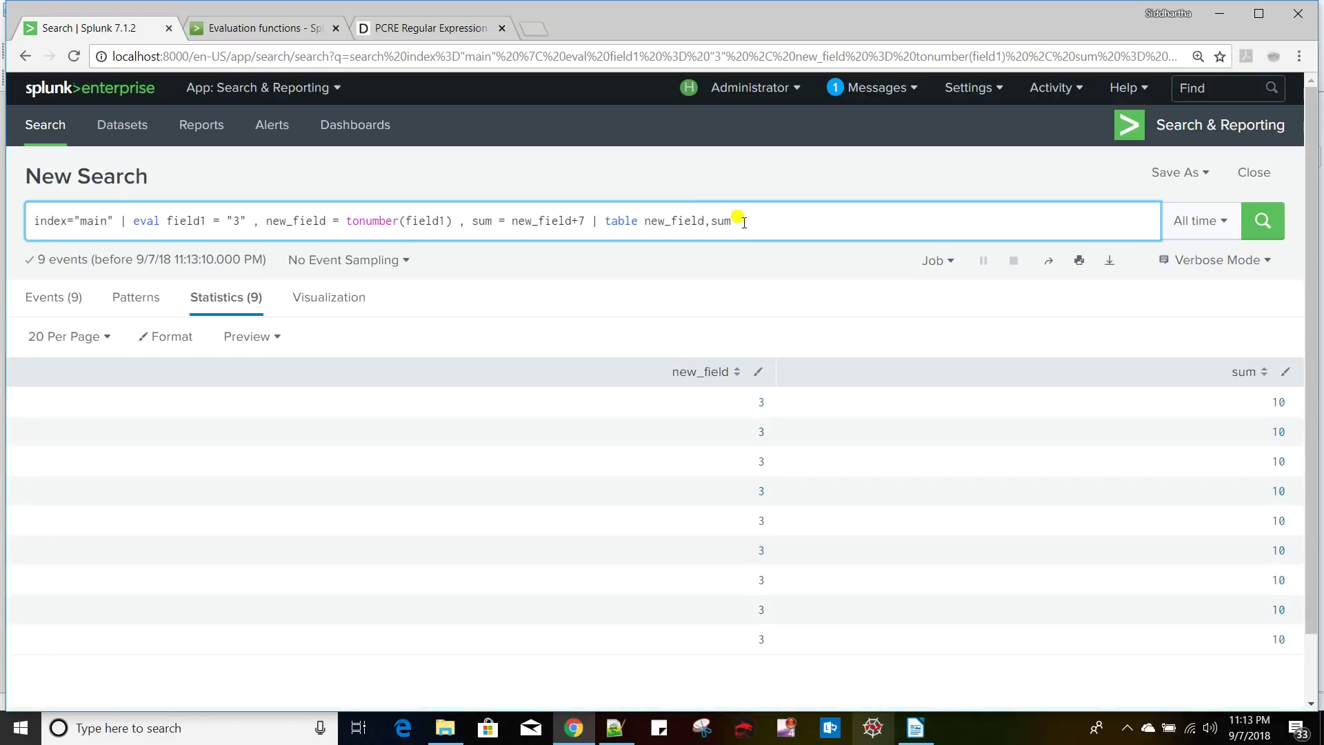
- Switch to the LibreOffice Writer notes and highlight tostring in the Conversion functions list
double_click(679, 219)
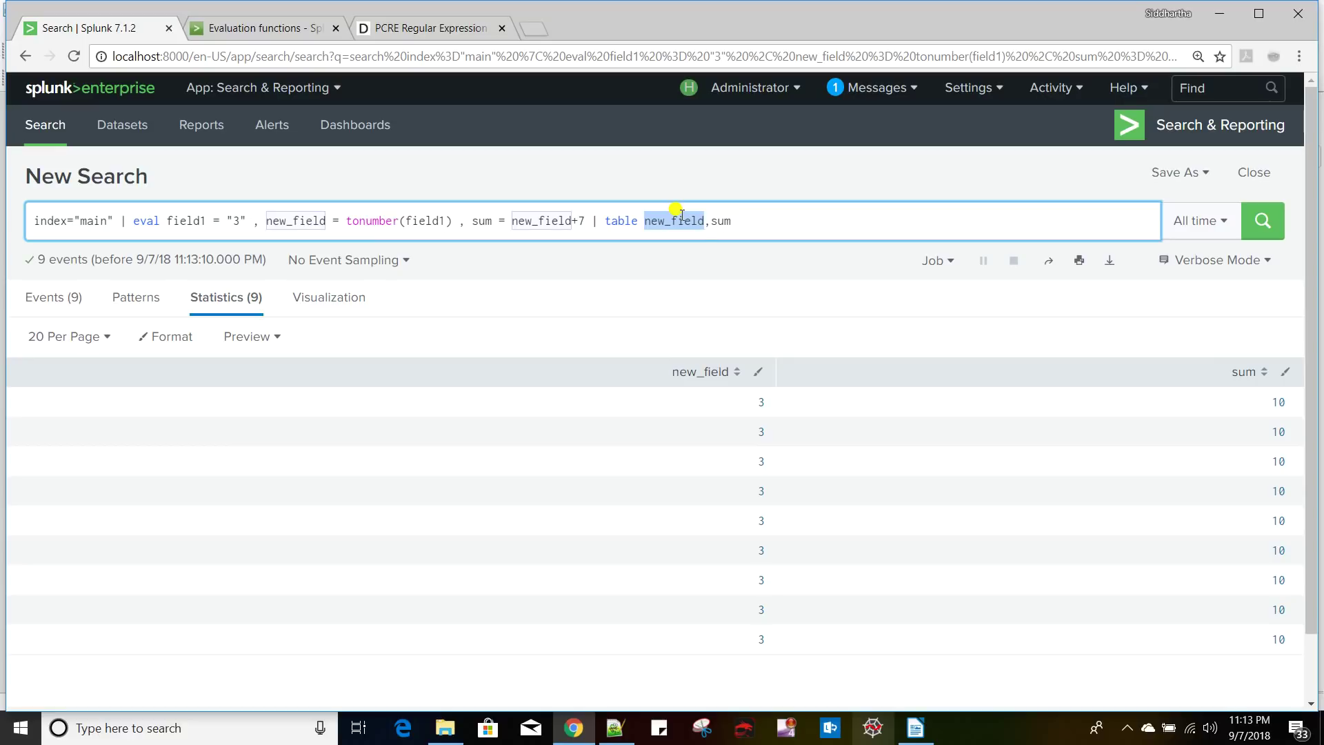
key(alt+Tab)
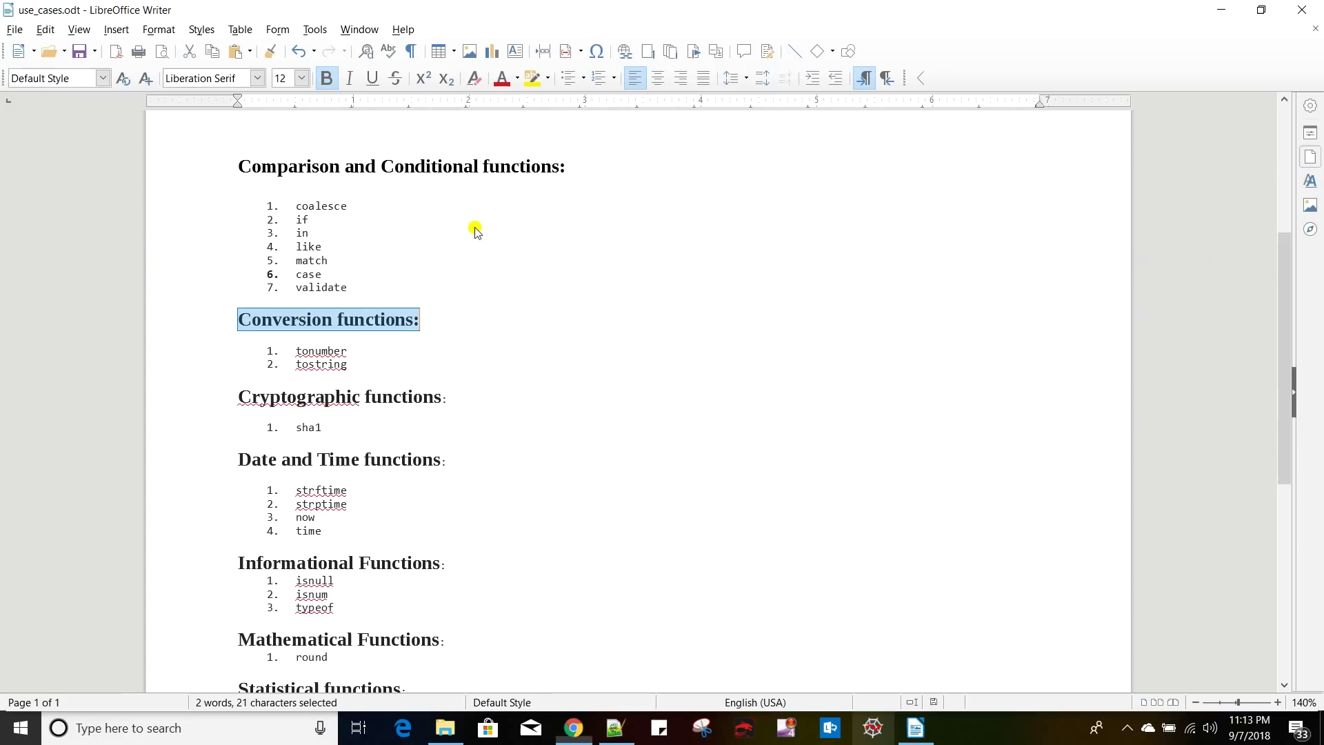
double_click(318, 362)
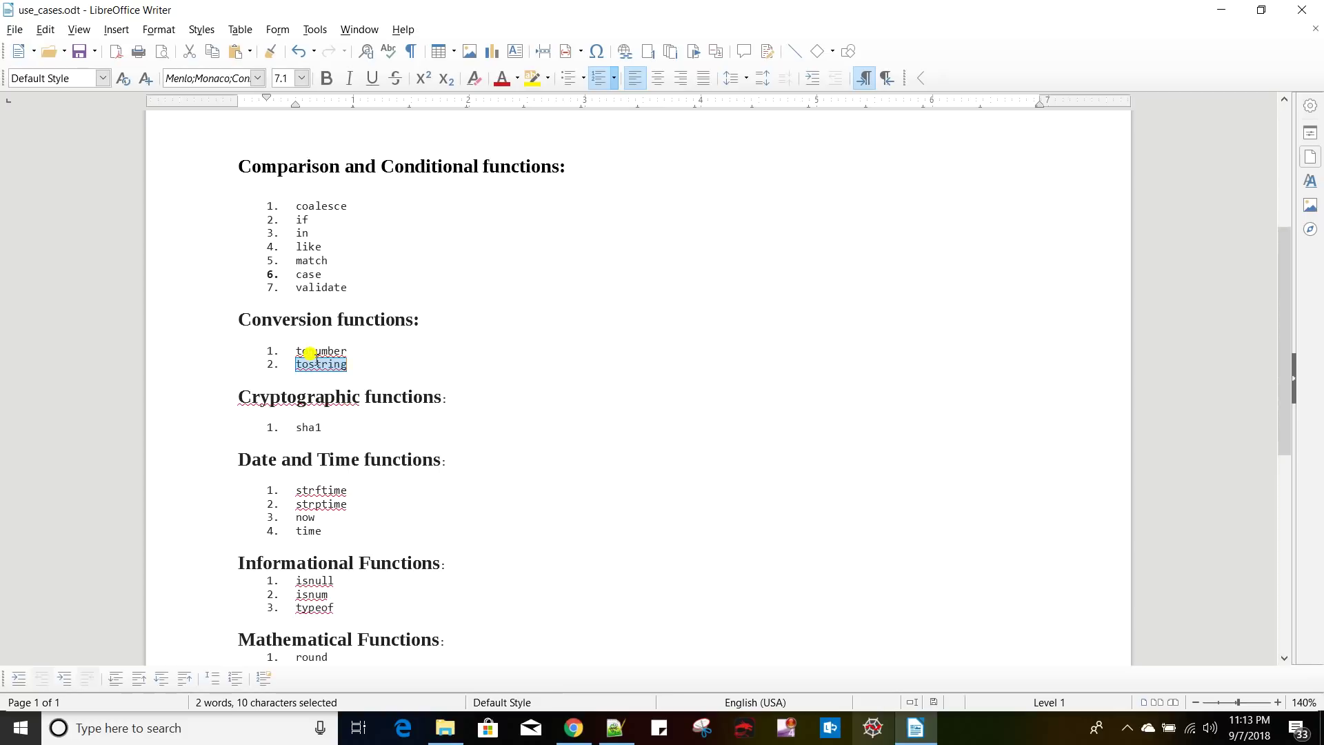
- Return to the Splunk search and delete everything after "field1 ="
key(alt+Tab)
click(287, 219)
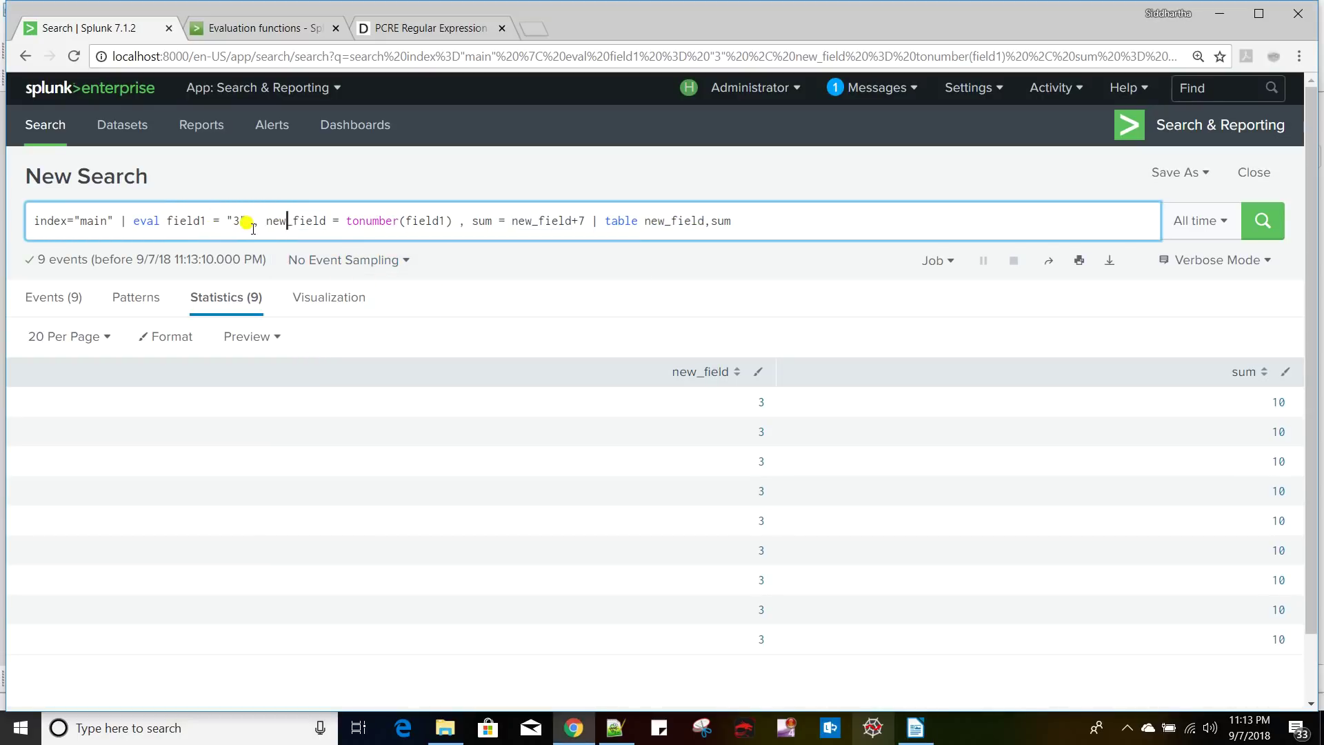
drag(253, 228, 776, 224)
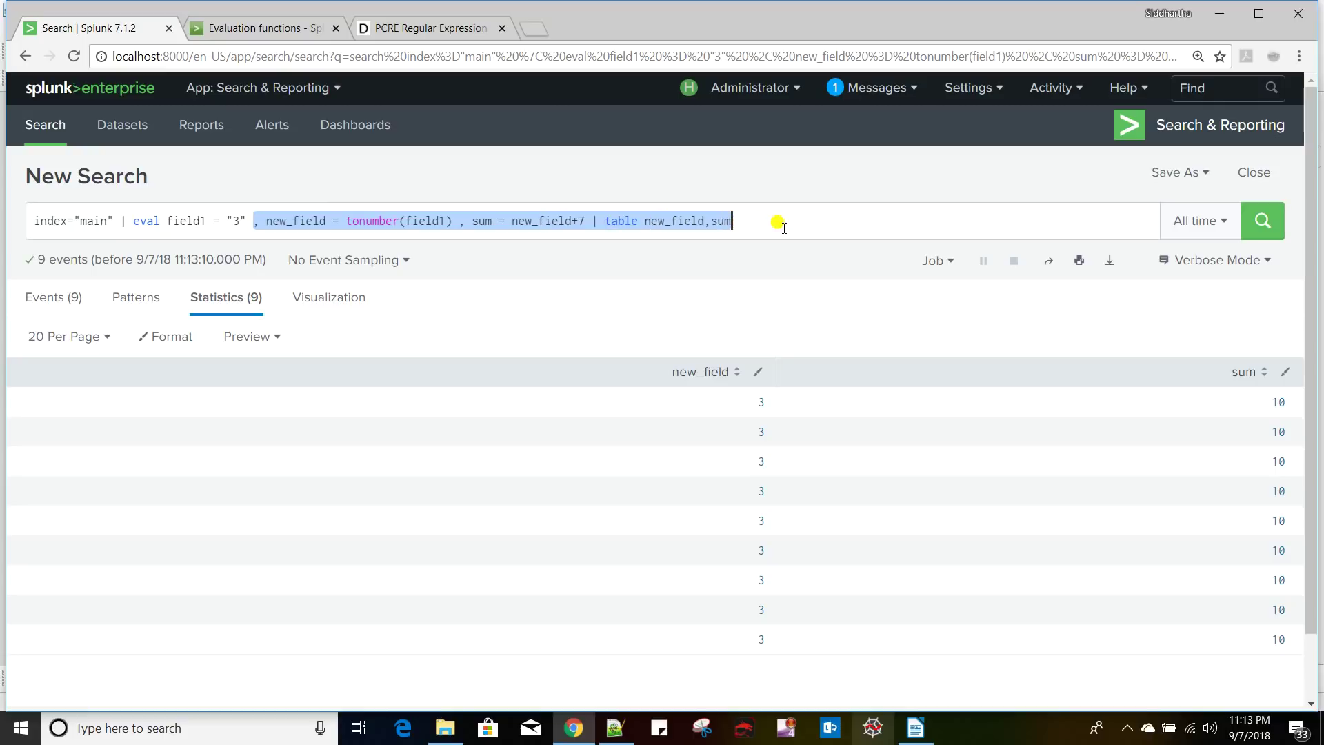
key(BackSpace)
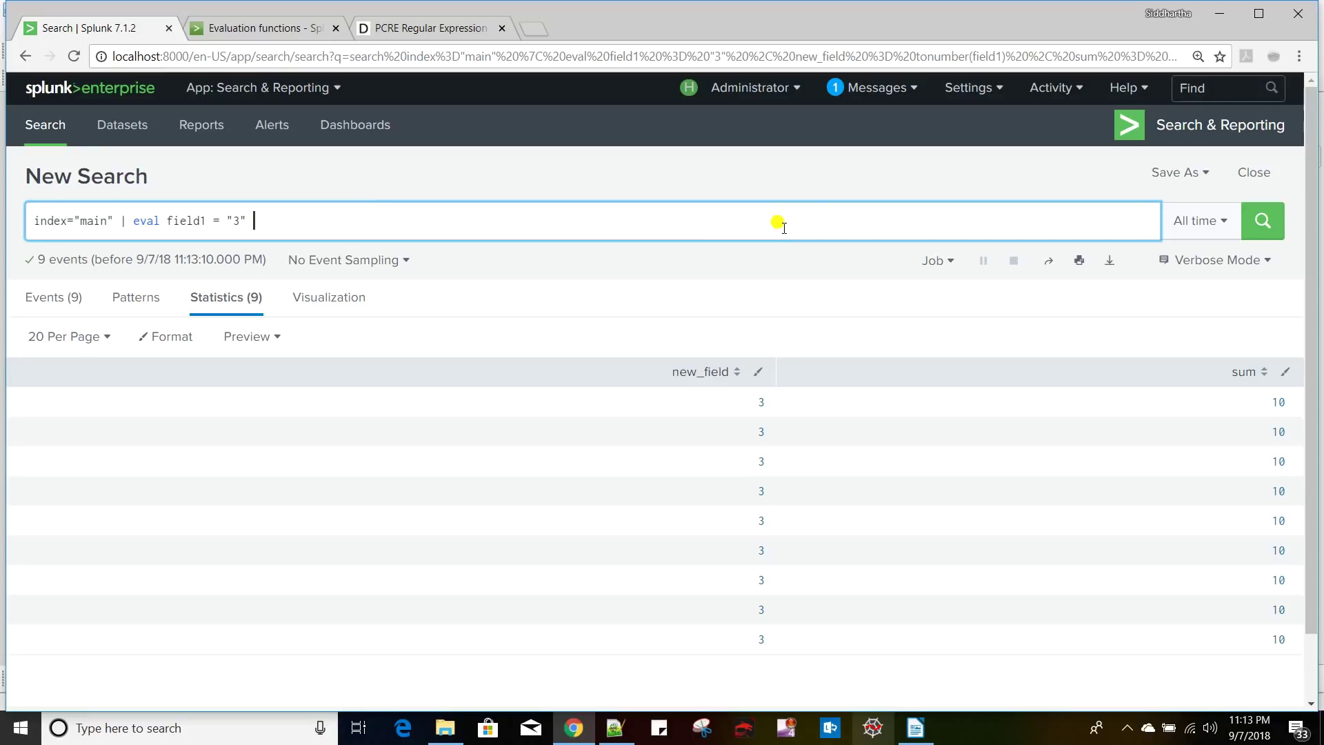
key(BackSpace)
key(BackSpace)
key(BackSpace)
key(BackSpace)
- Set field1 to "12345678" and begin a second expression, new_field = tostring(
text("")
key(Left)
text(12345678)
key(Right)
text(, new_field = tostring()
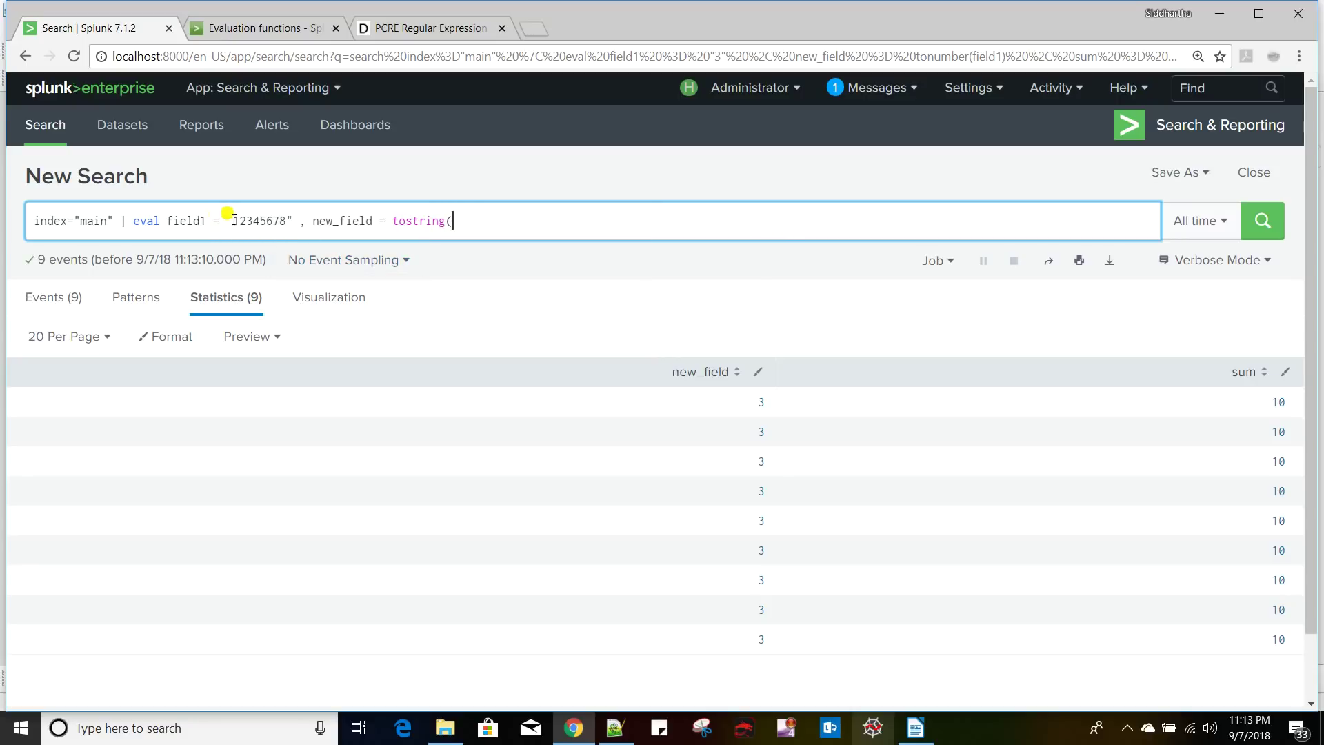
- Remove the quotation marks around 12345678 so field1 is assigned a number
key(BackSpace)
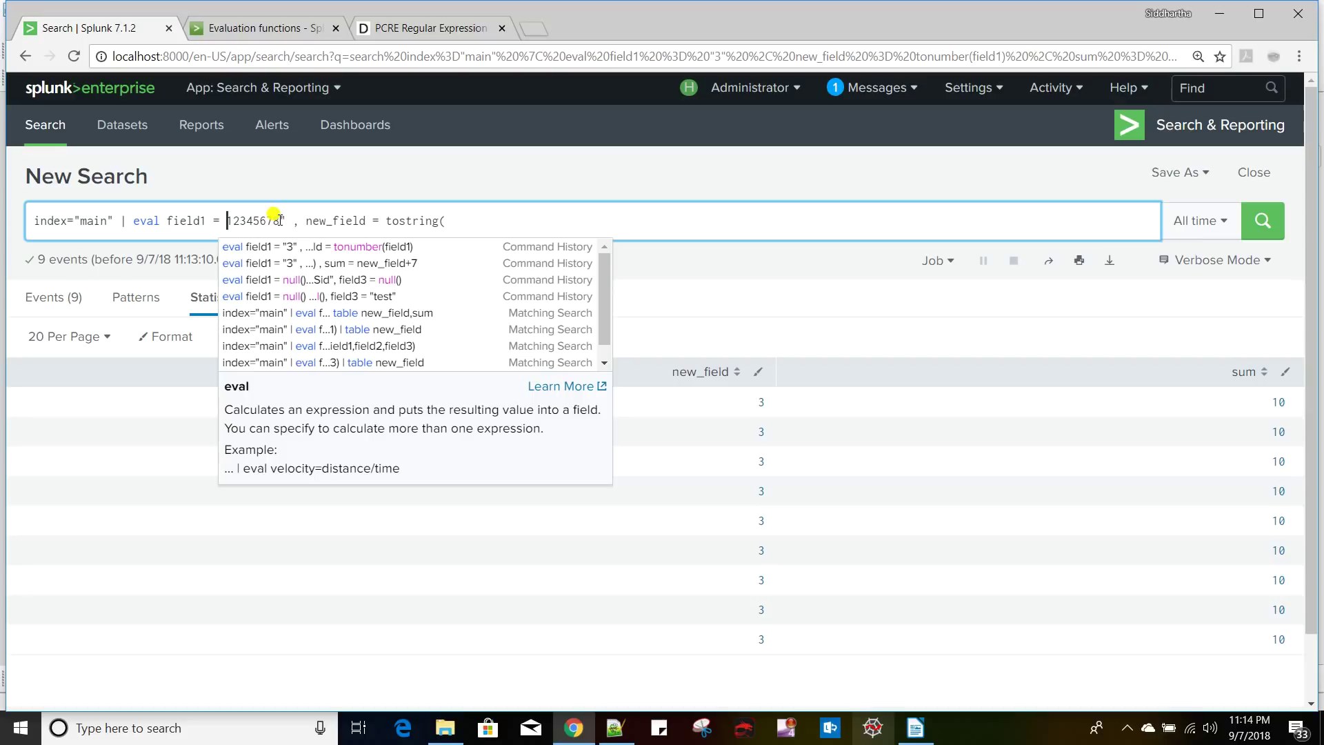
click(283, 215)
key(BackSpace)
key(BackSpace)
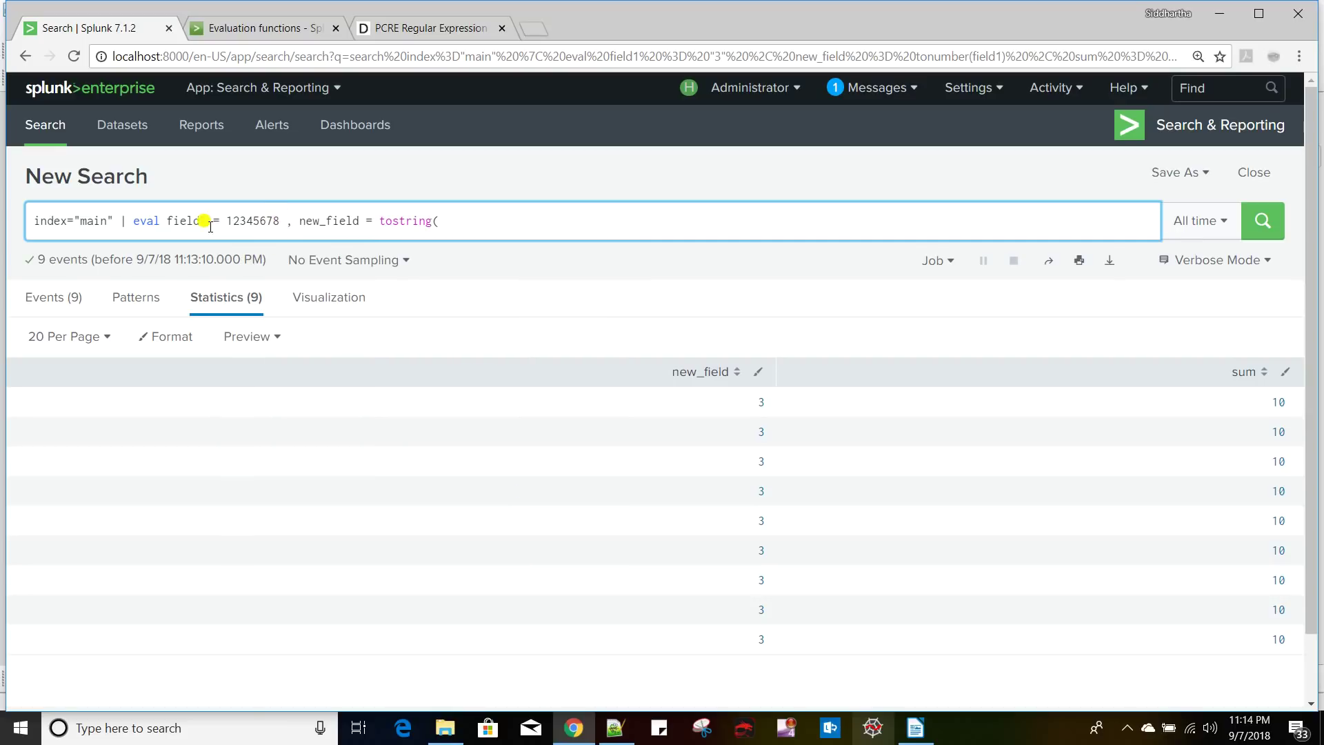
- Complete the expression as tostring(field1), append "| table new_field" and run the search
double_click(176, 220)
key(ctrl+c)
click(483, 222)
key(ctrl+v)
text() | table)
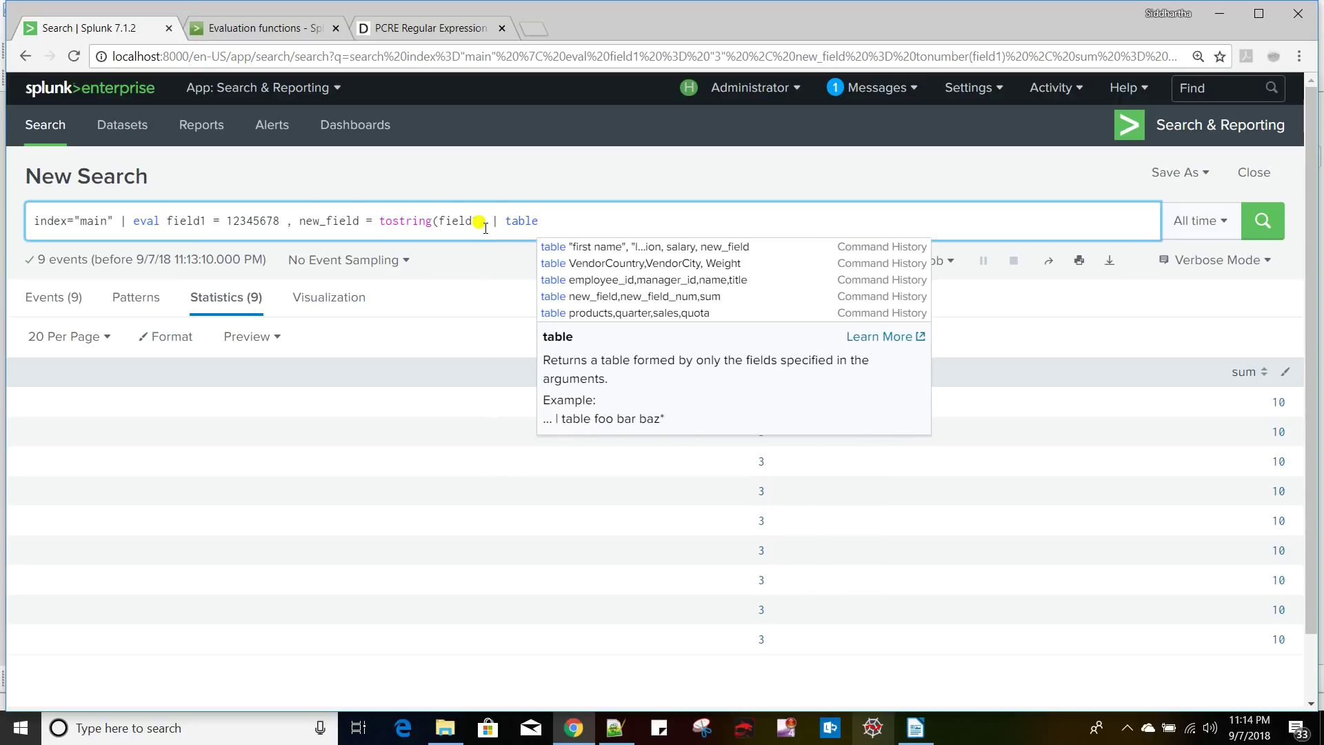
drag(298, 223, 360, 225)
click(597, 222)
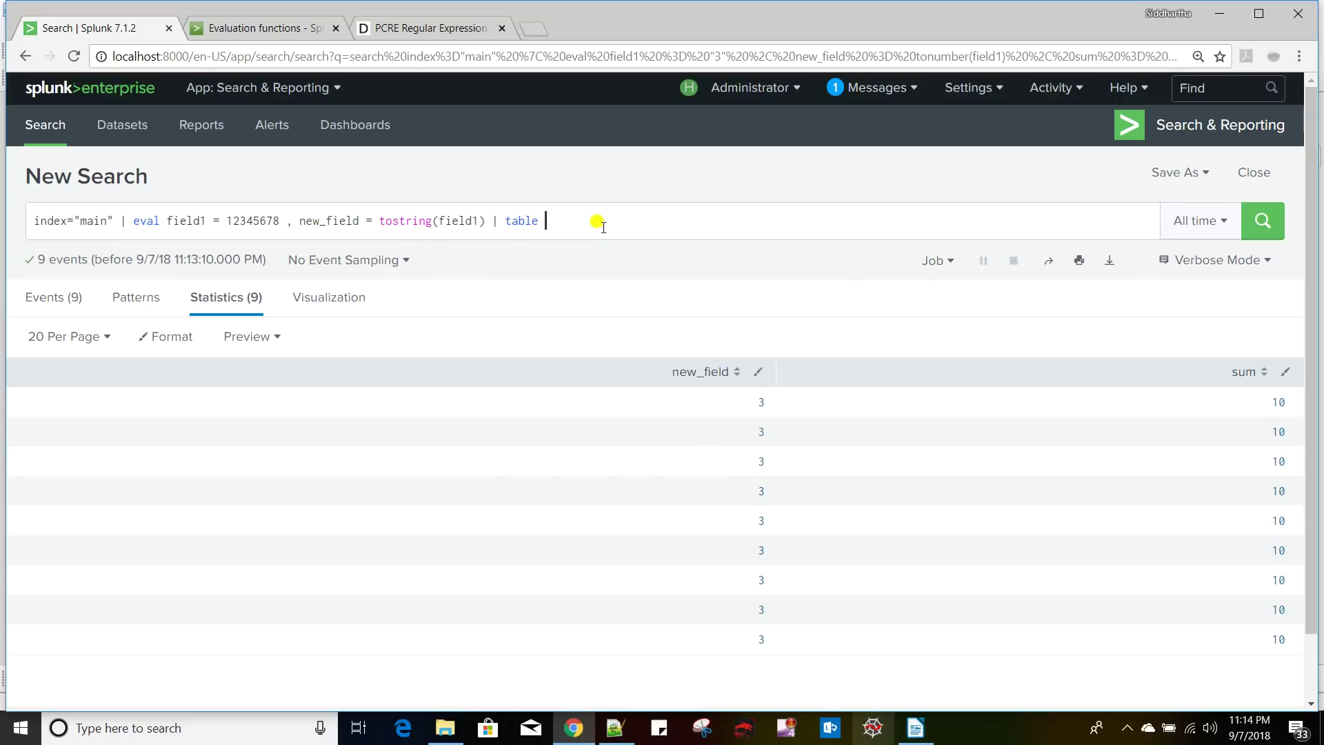
text(new_field)
key(Return)
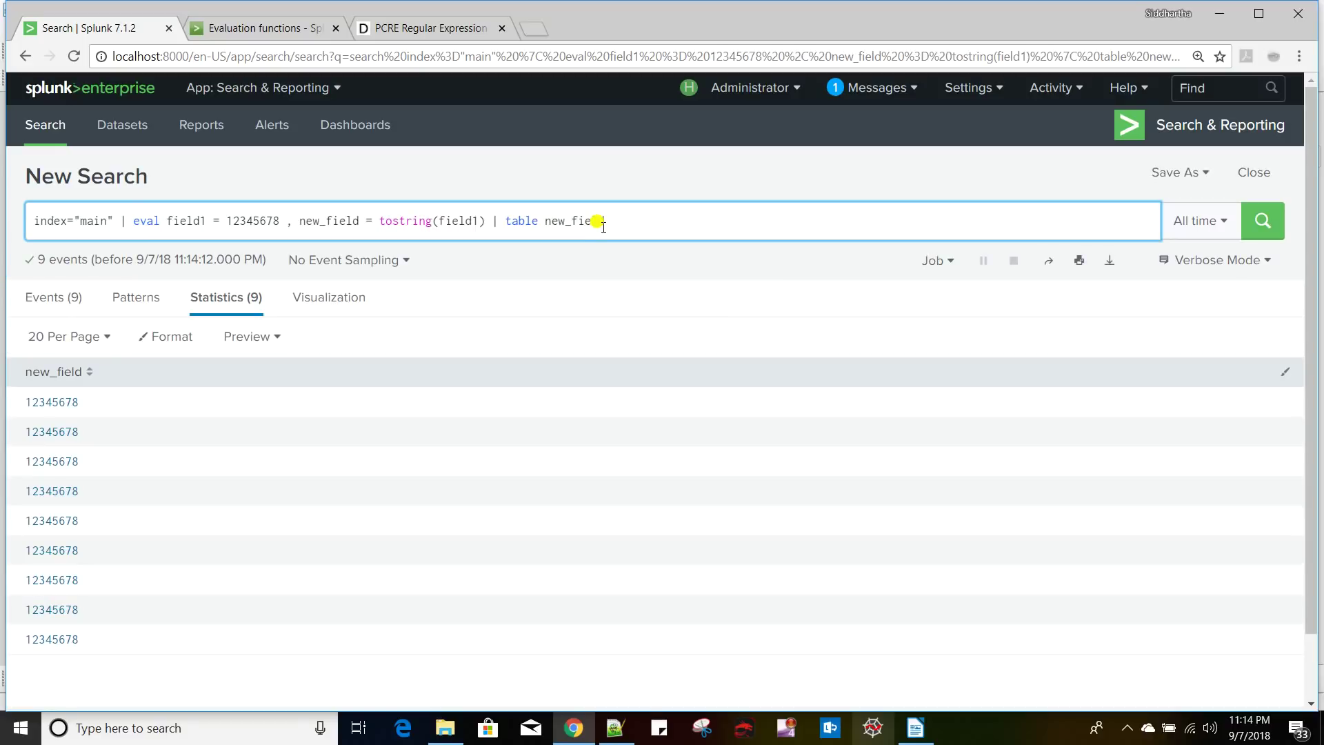
- Add a comma after field1 inside tostring and look up the tostring "commas" example in query.txt in Notepad++
click(479, 221)
text(,)
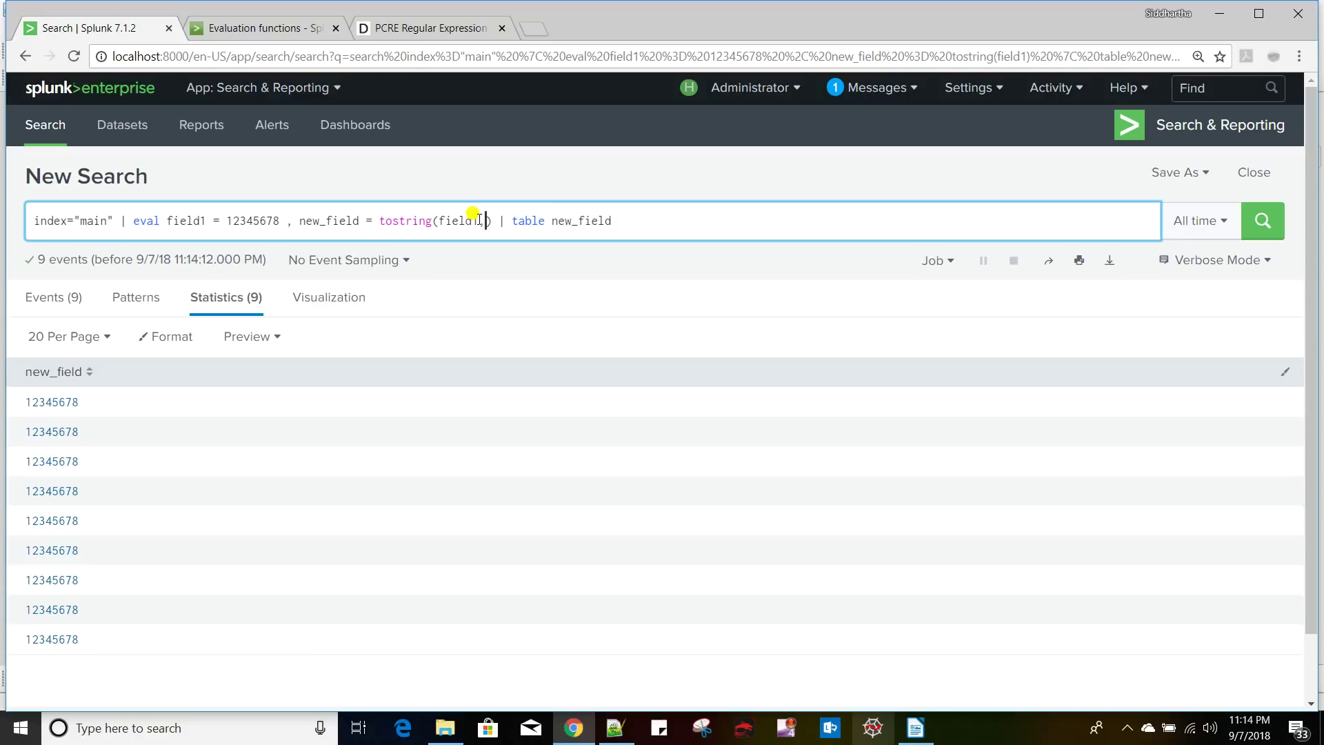
click(624, 727)
click(34, 70)
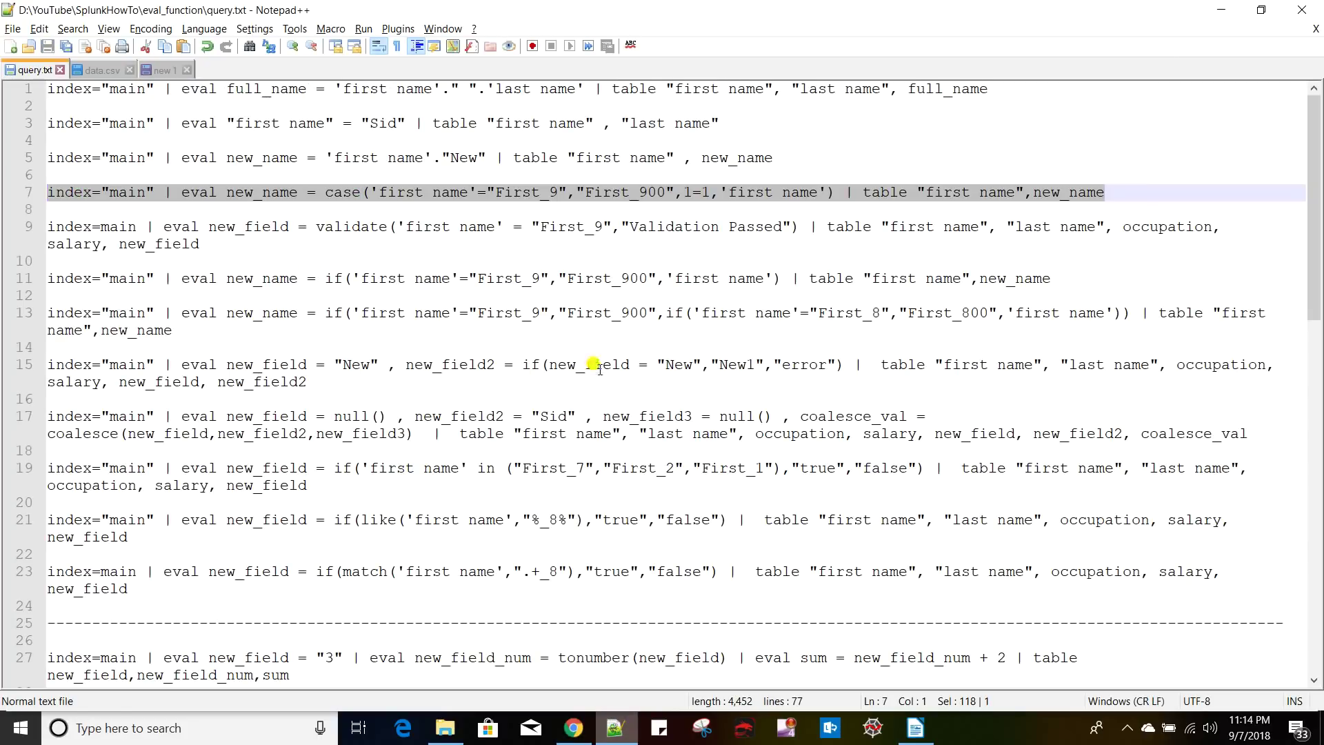
click(624, 347)
scroll(556, 493, down, 2)
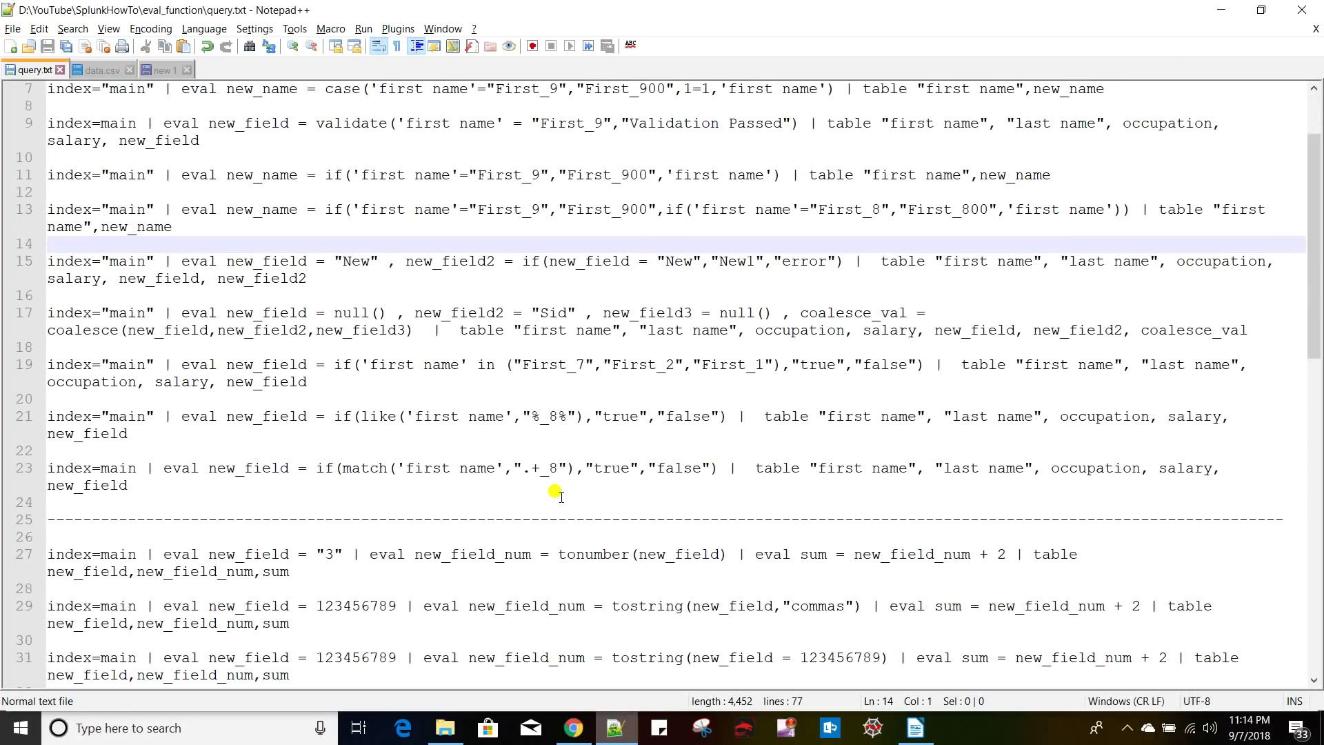
scroll(556, 493, down, 3)
click(825, 449)
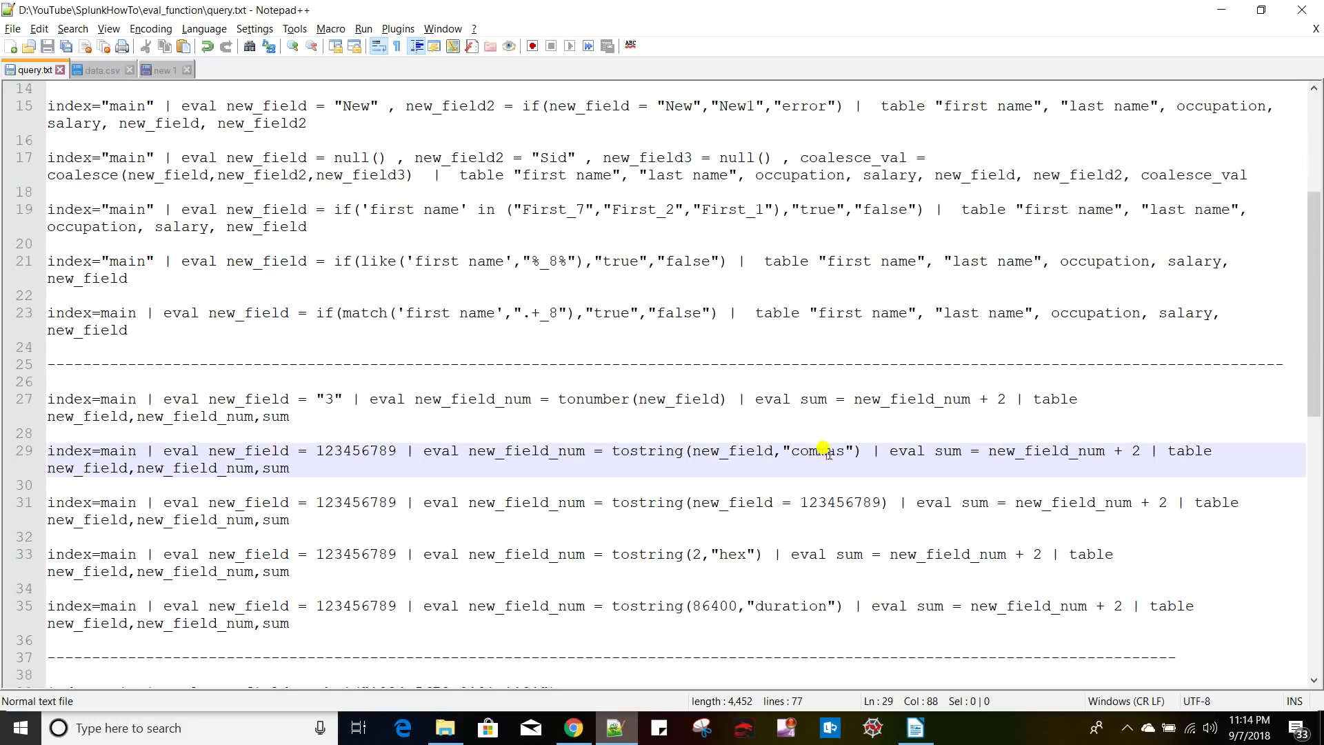
text(m)
key(alt+Tab)
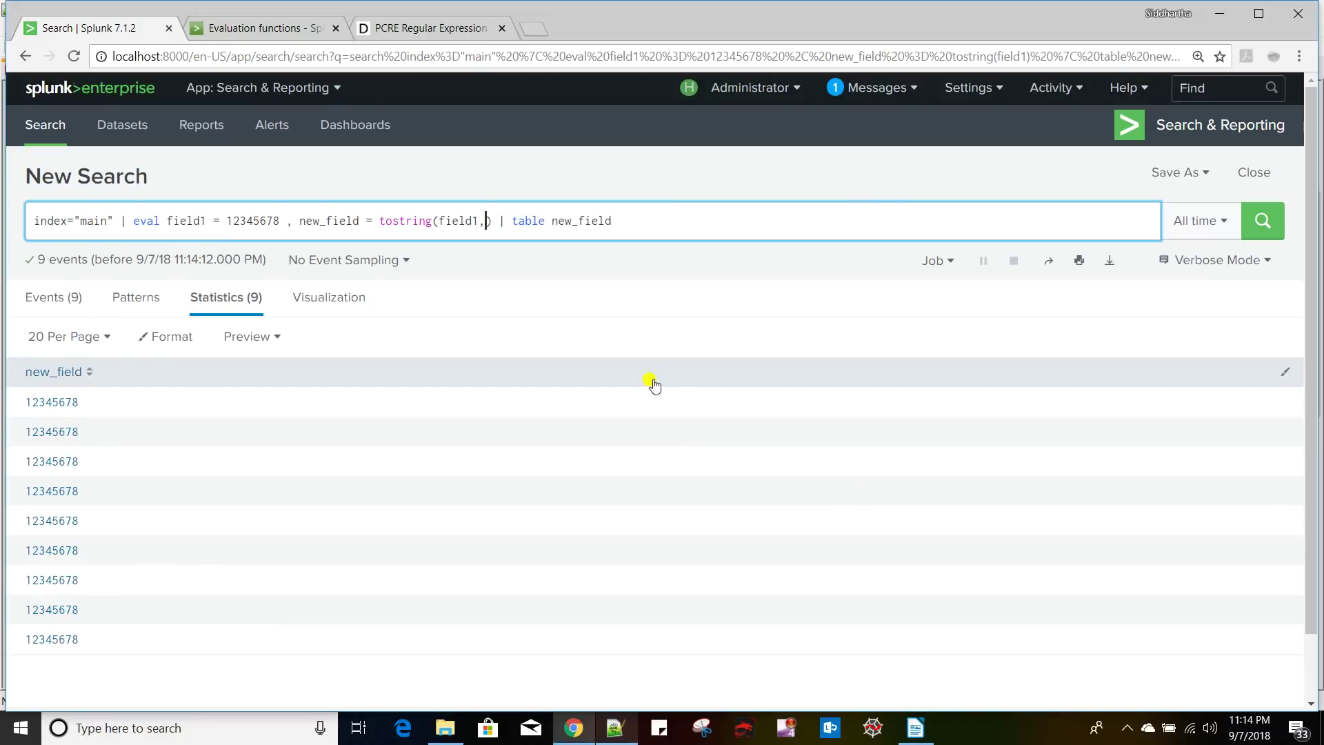
- Enter 'commas' in single quotes as the second tostring argument and run the search
text('')
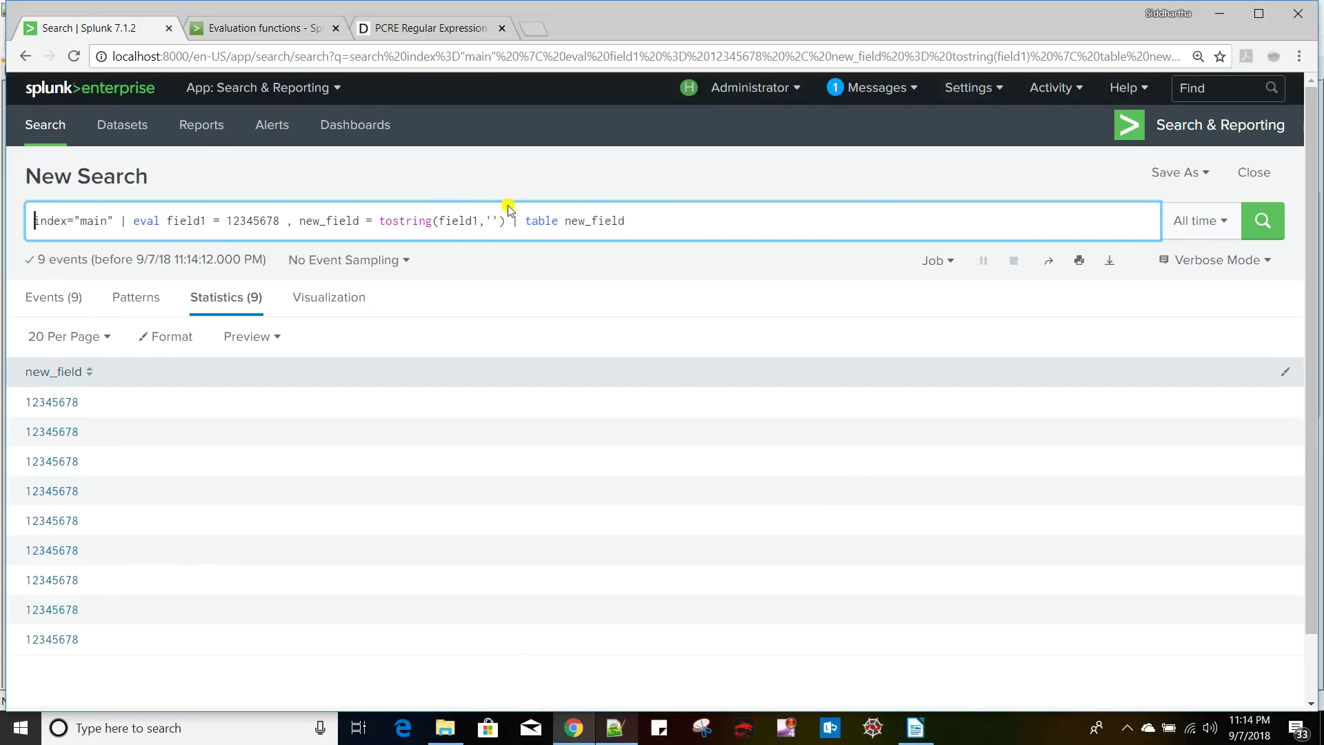
click(493, 221)
text(commas)
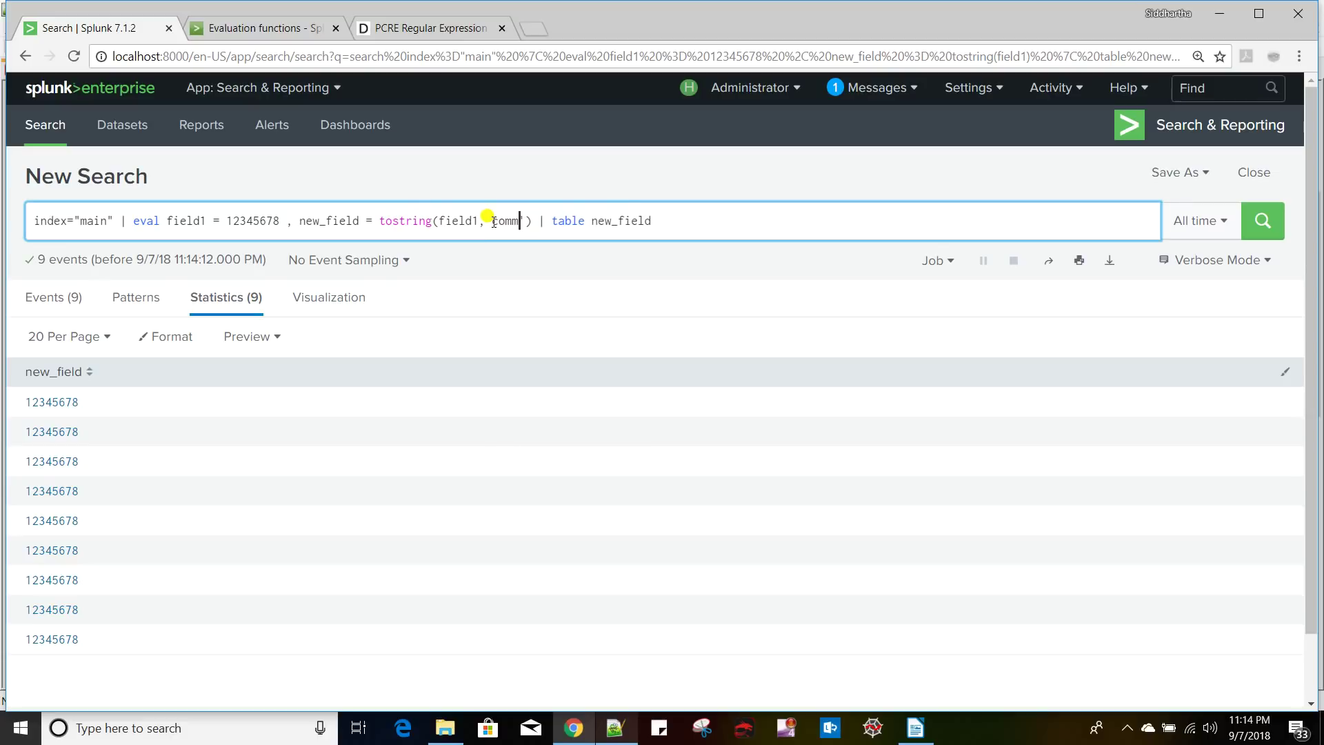
key(Return)
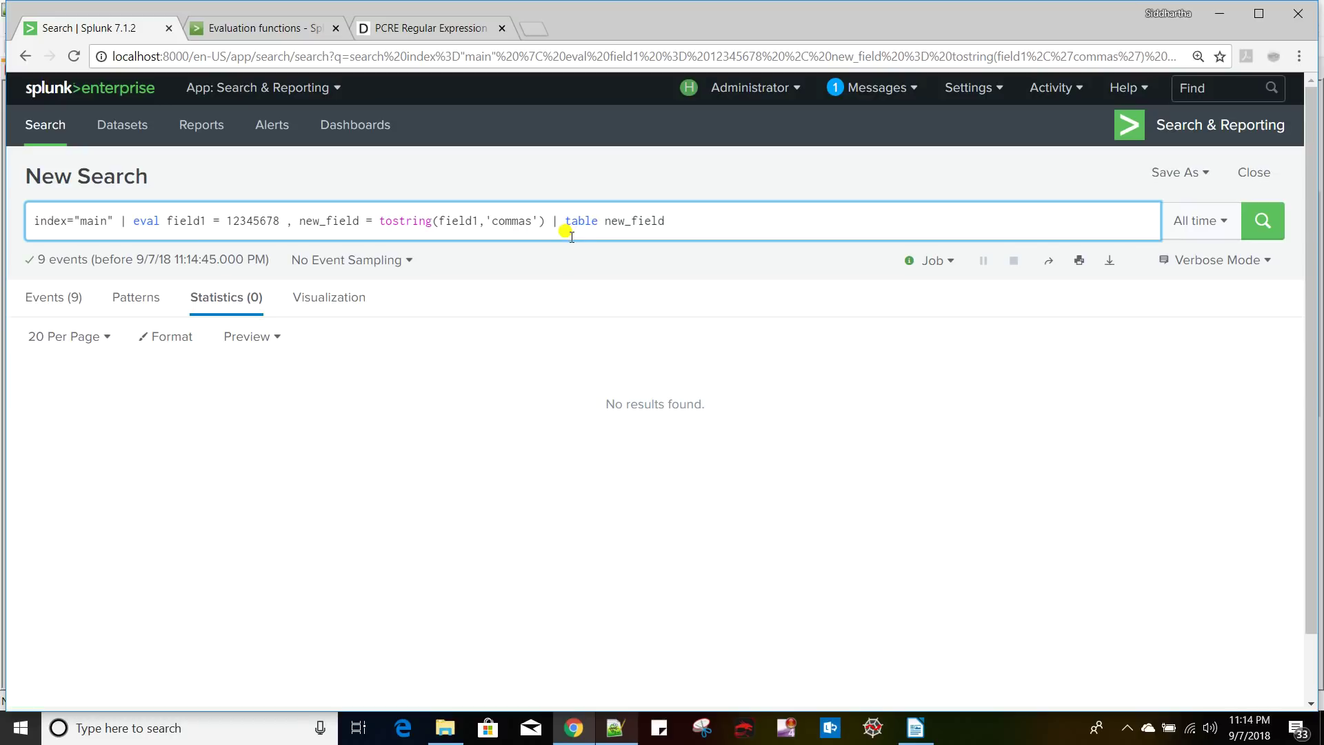
- Remove the single quote before commas, then in Notepad++ delete the stray space inside "commas" on line 29 and save query.txt
click(491, 221)
key(BackSpace)
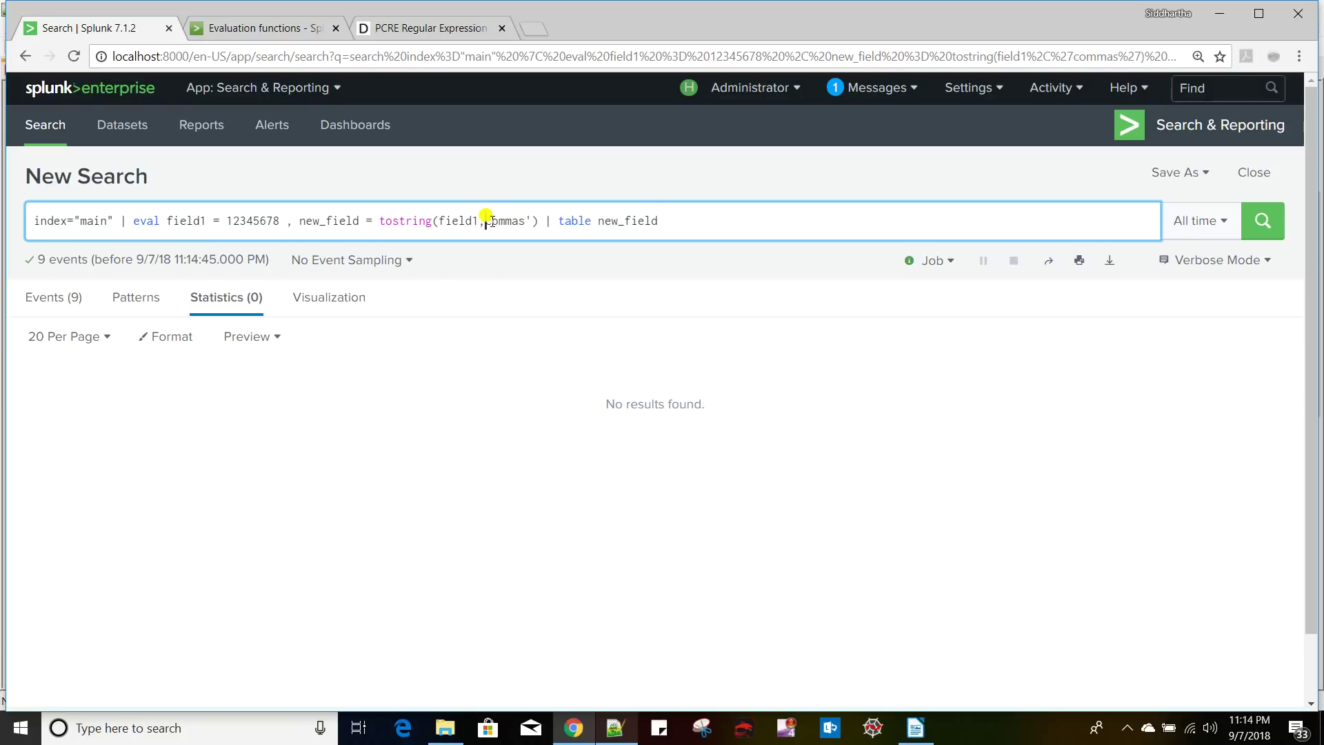
key(alt+Tab)
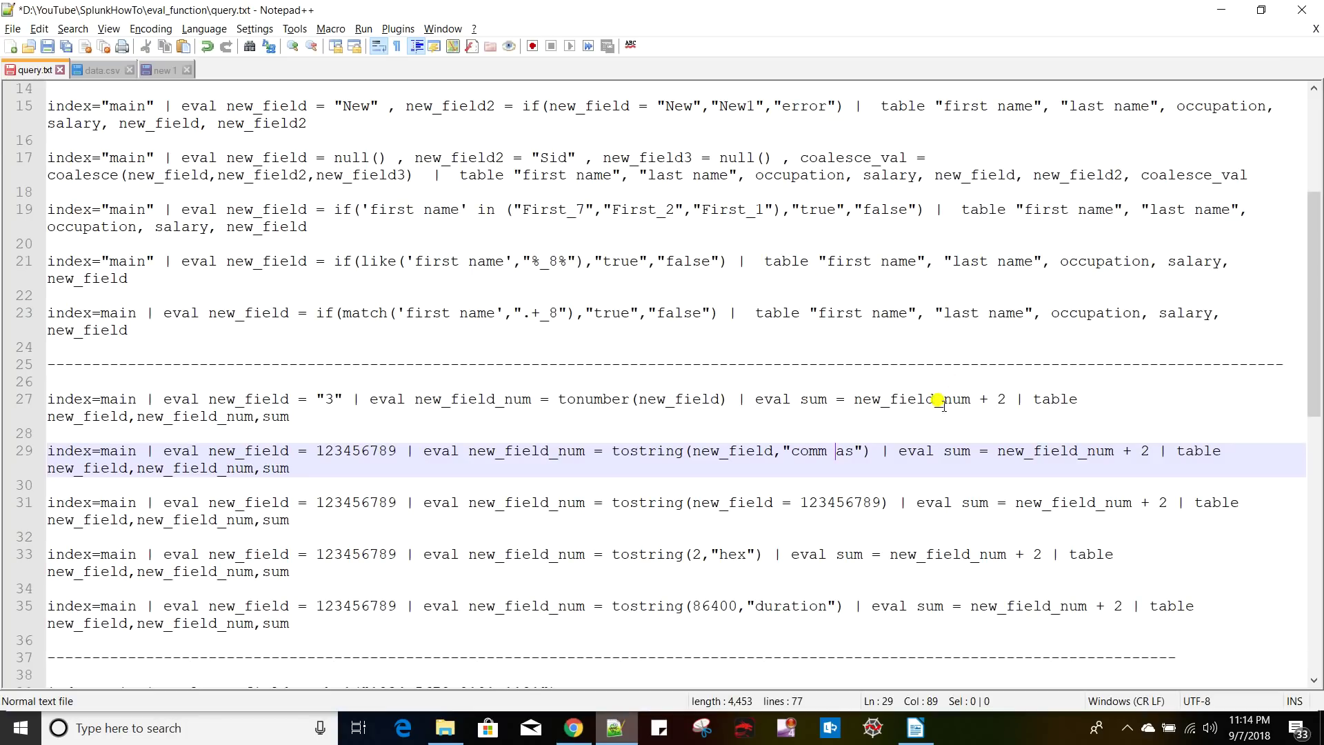
key(BackSpace)
key(ctrl+s)
double_click(805, 451)
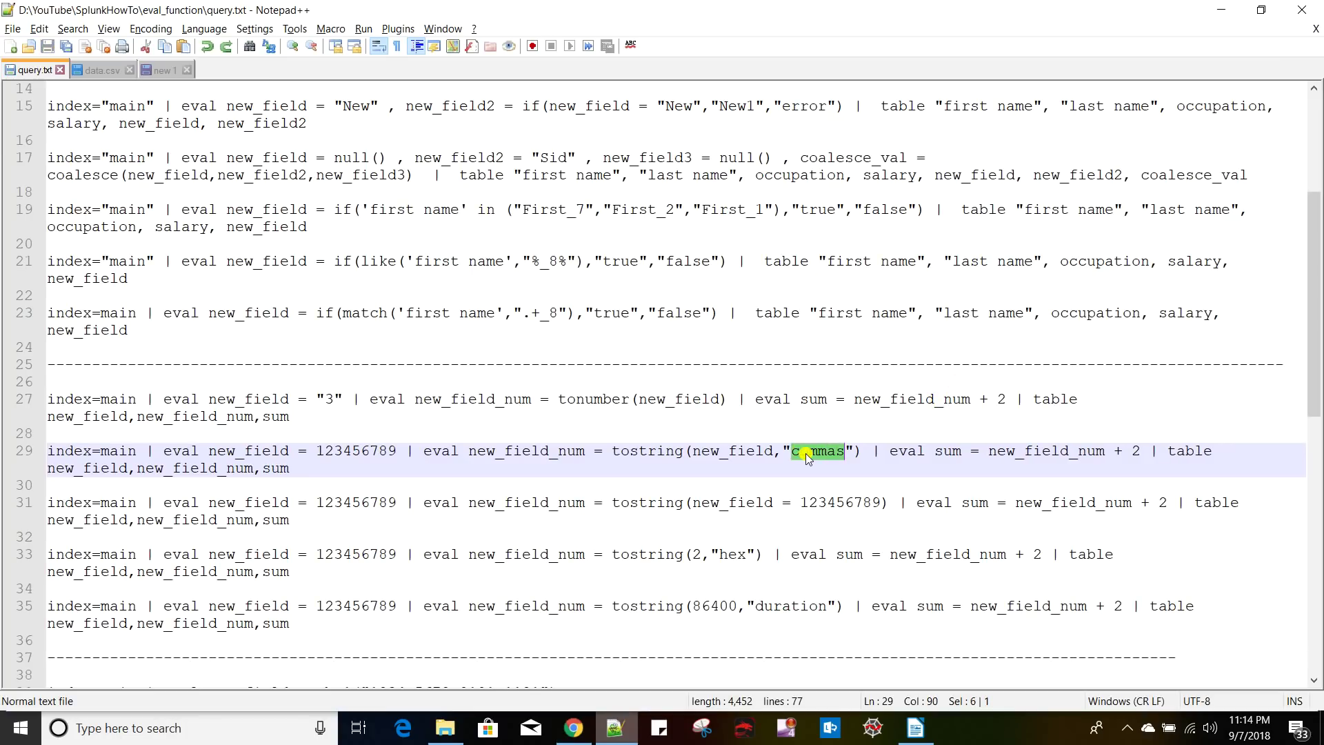
- Return to the Splunk search, enclose commas in double quotes and rerun it
key(alt+Tab)
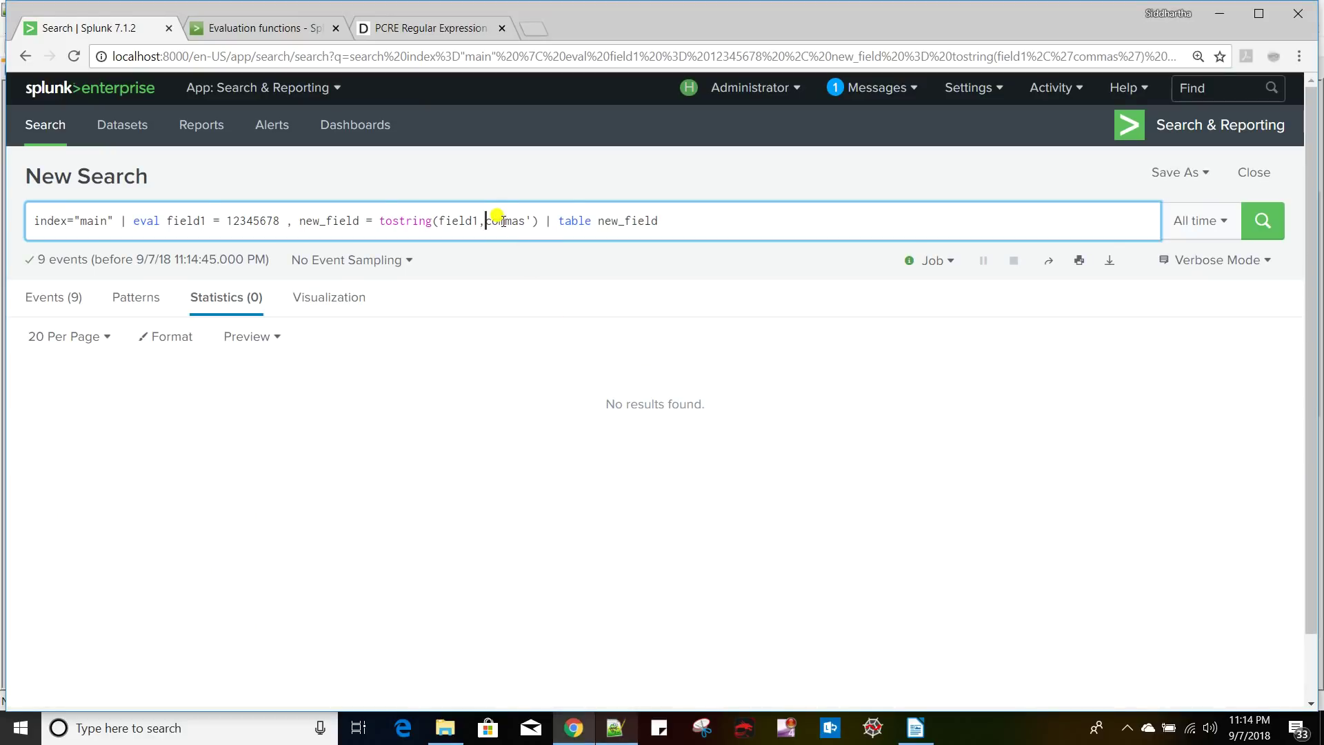
text(")
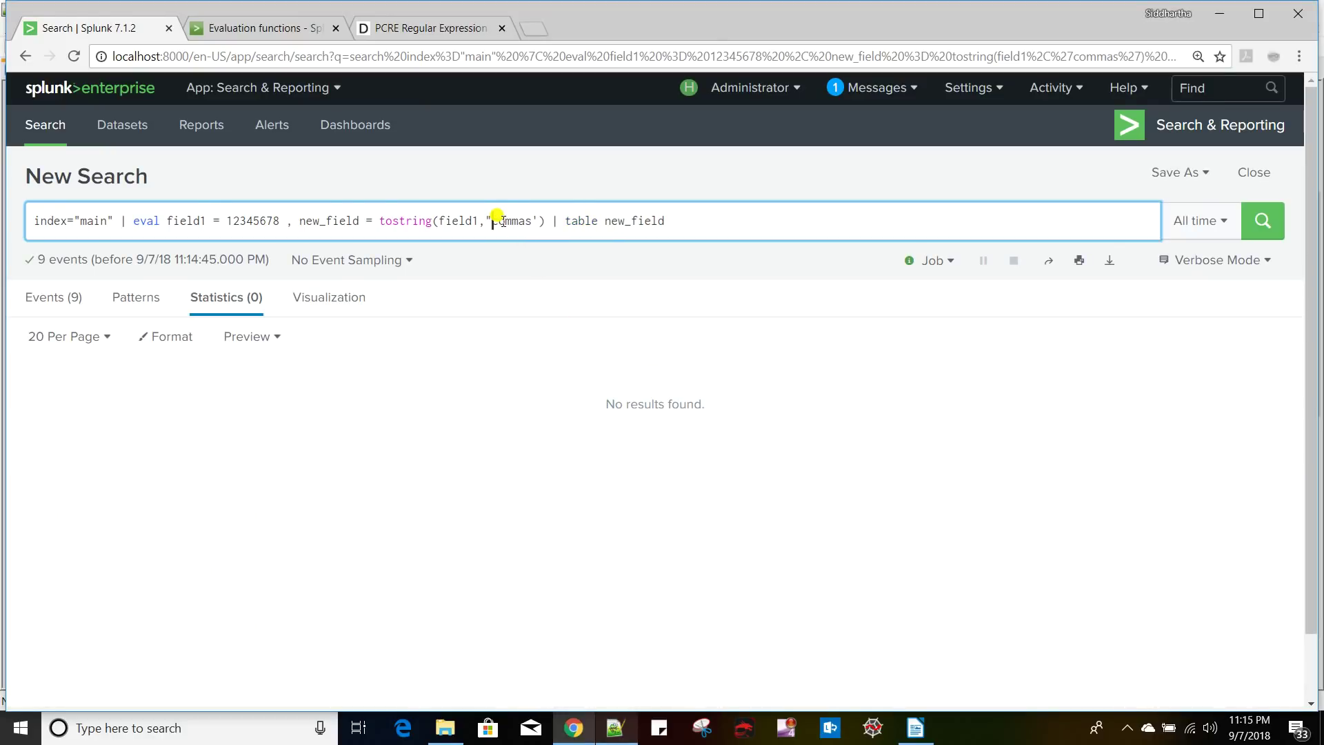
key(BackSpace)
text(")
key(Return)
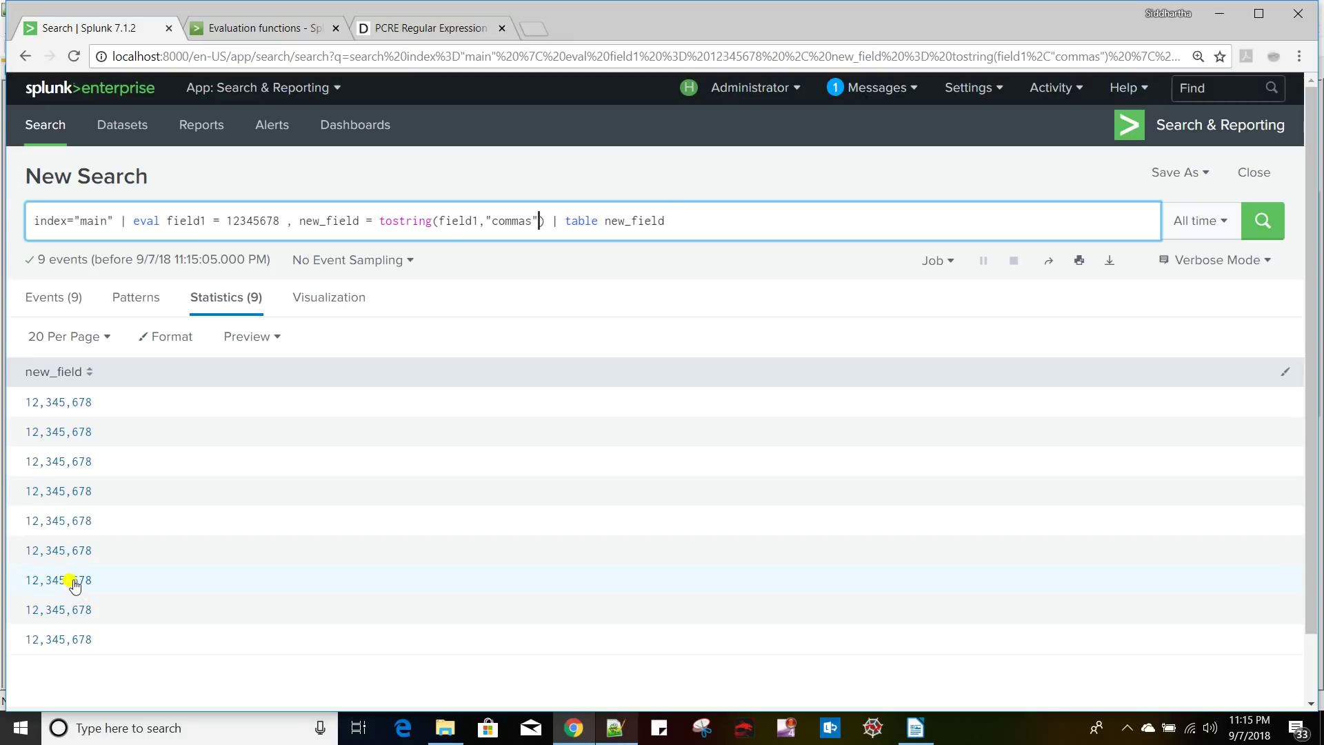
- Set field1 to 60, change the tostring format to "duration" and run the search
drag(280, 221, 229, 224)
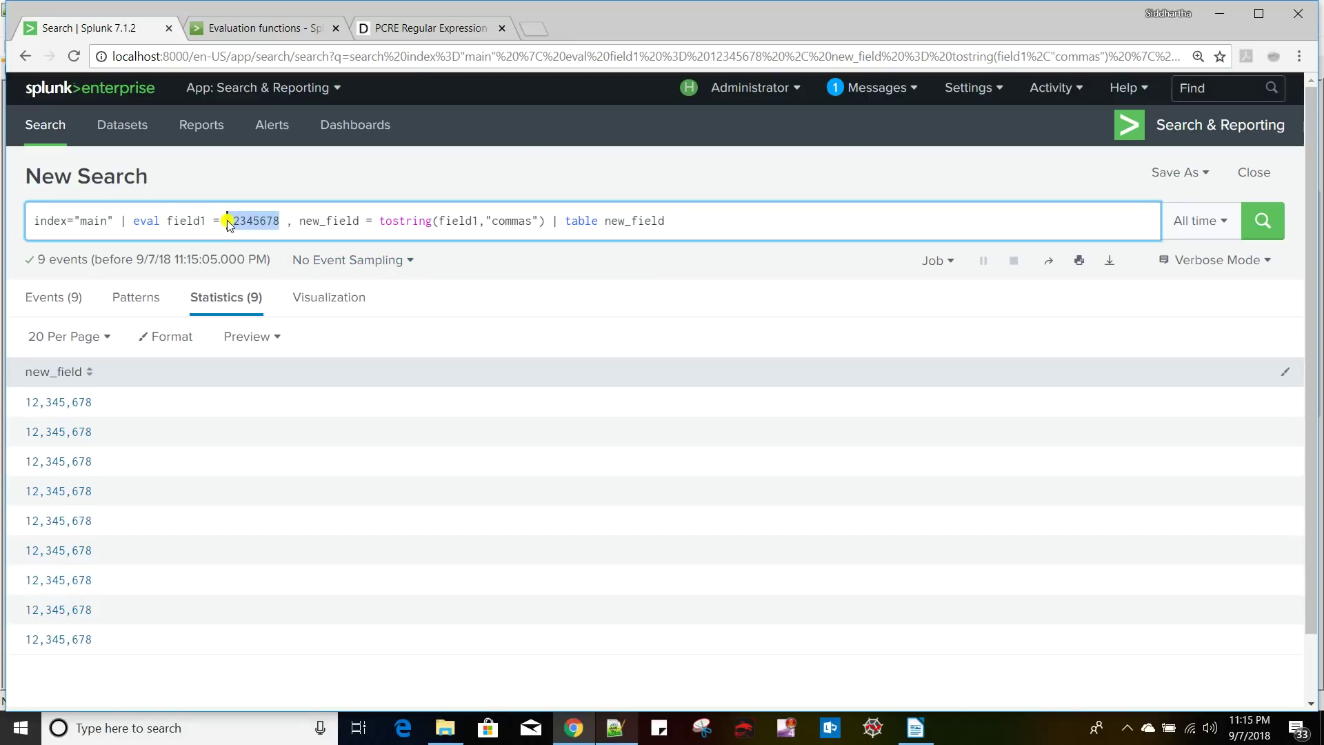
text(60)
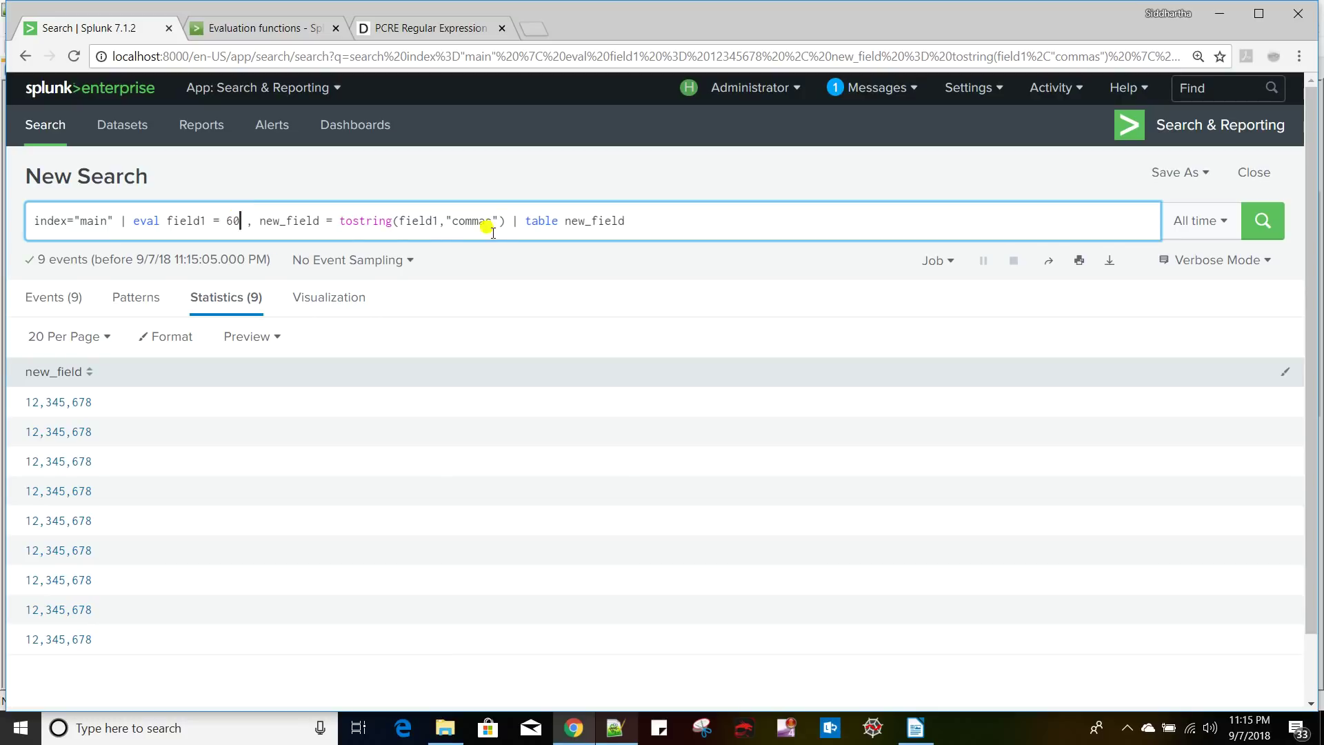
double_click(469, 215)
text(duration)
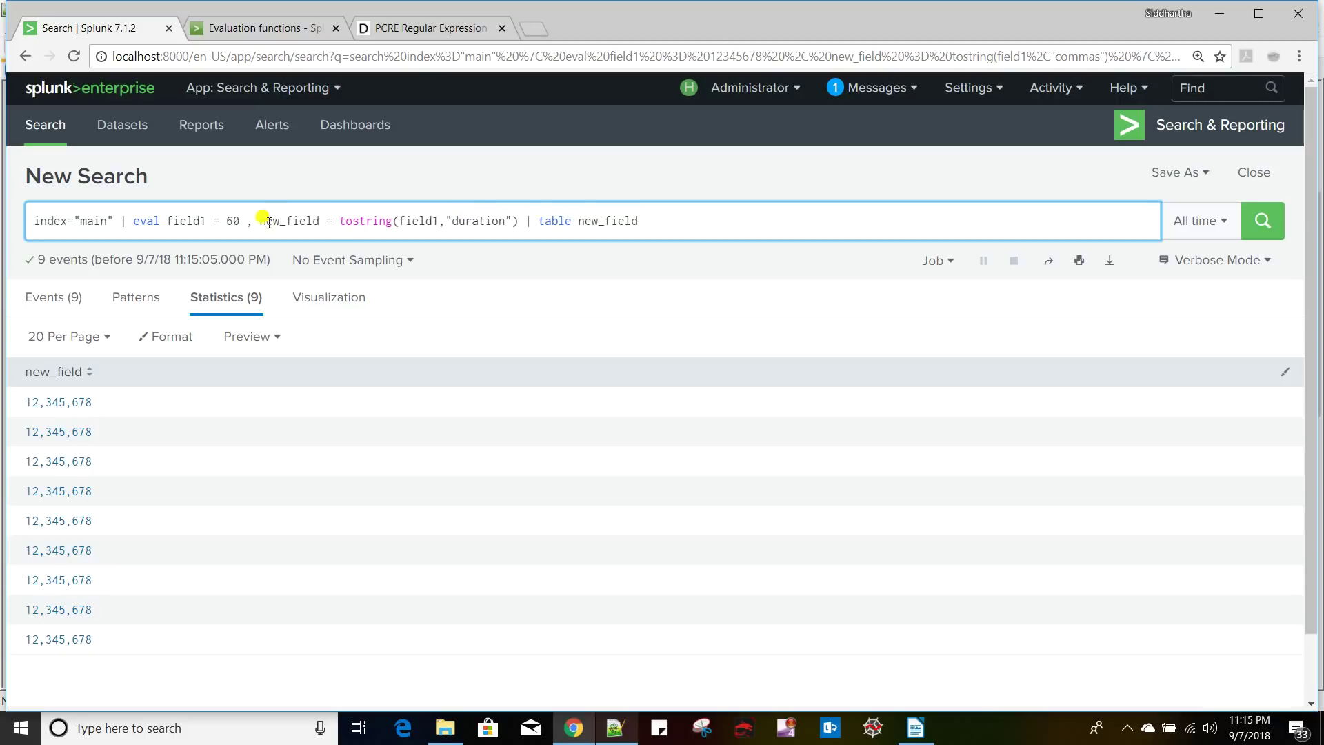
drag(243, 221, 225, 222)
click(480, 222)
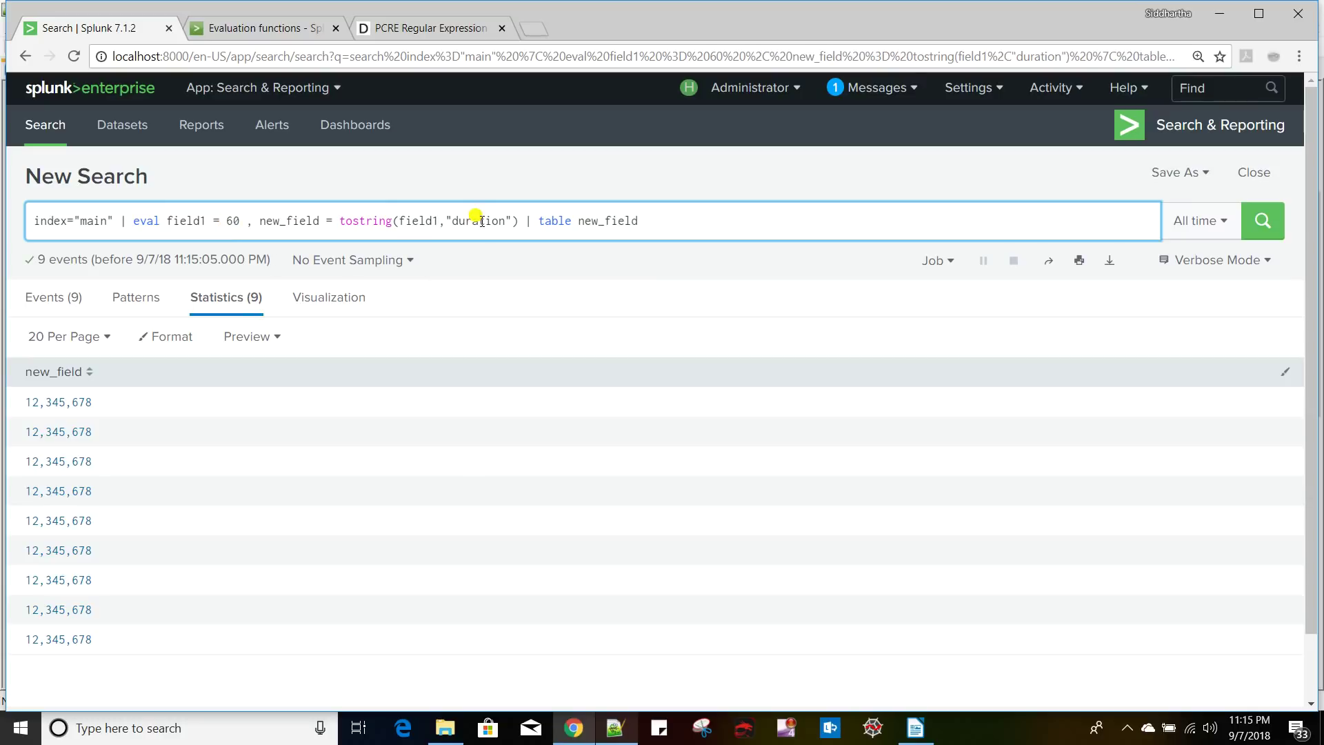
key(Return)
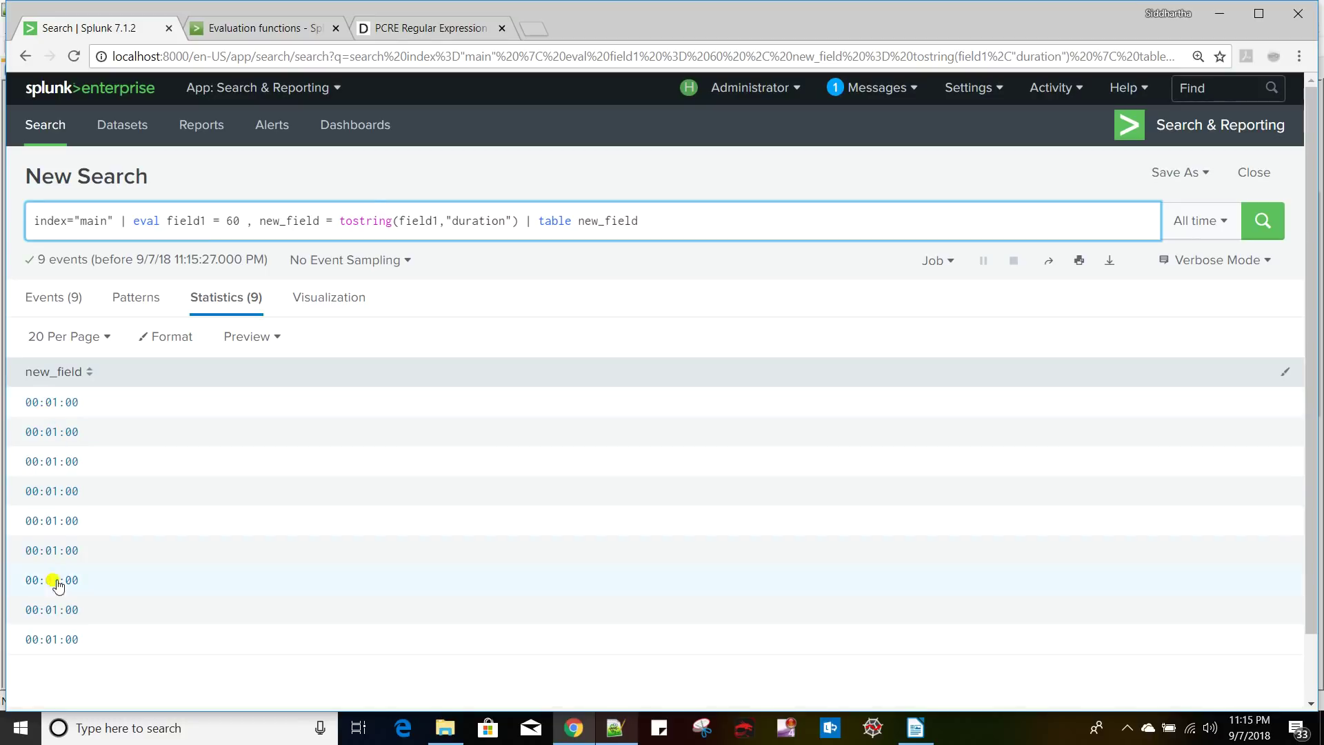
double_click(233, 220)
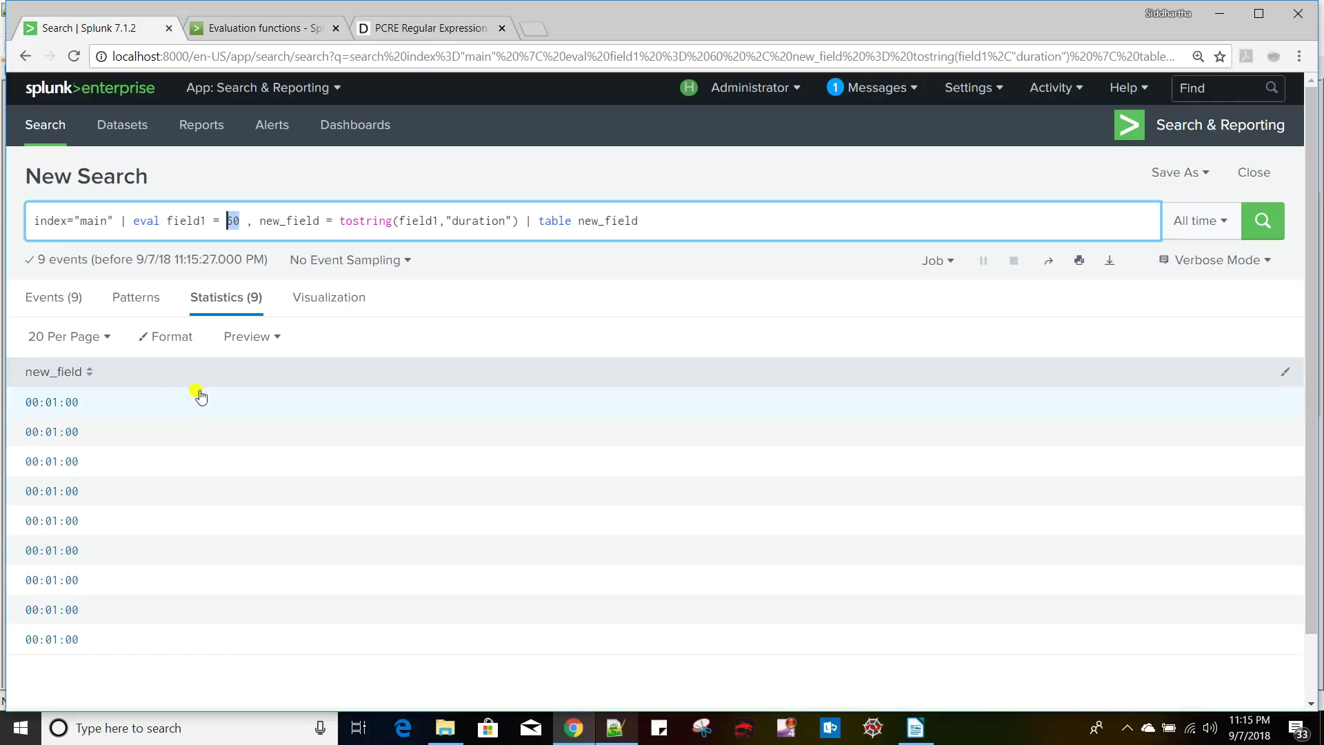
click(681, 216)
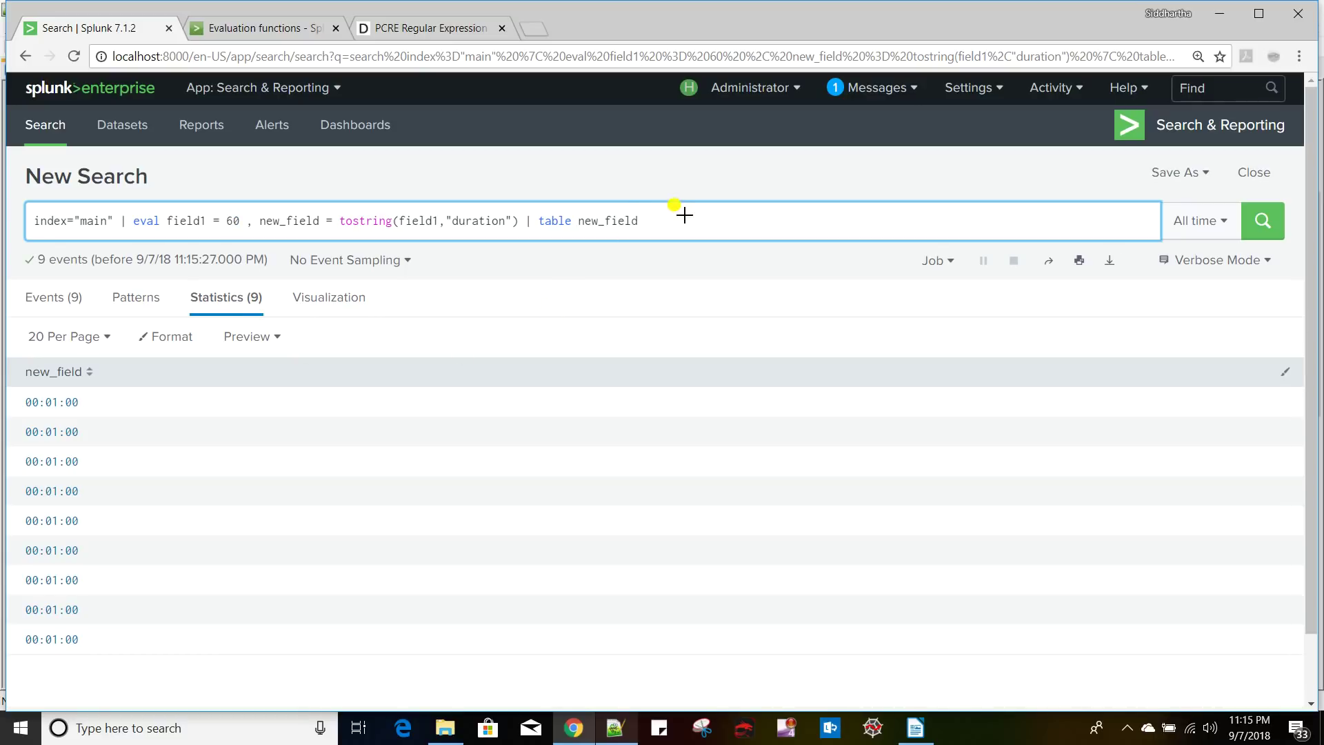
- Set field1 to 2, change the tostring format to "hex" and run the search
click(241, 218)
key(BackSpace)
key(BackSpace)
text(2)
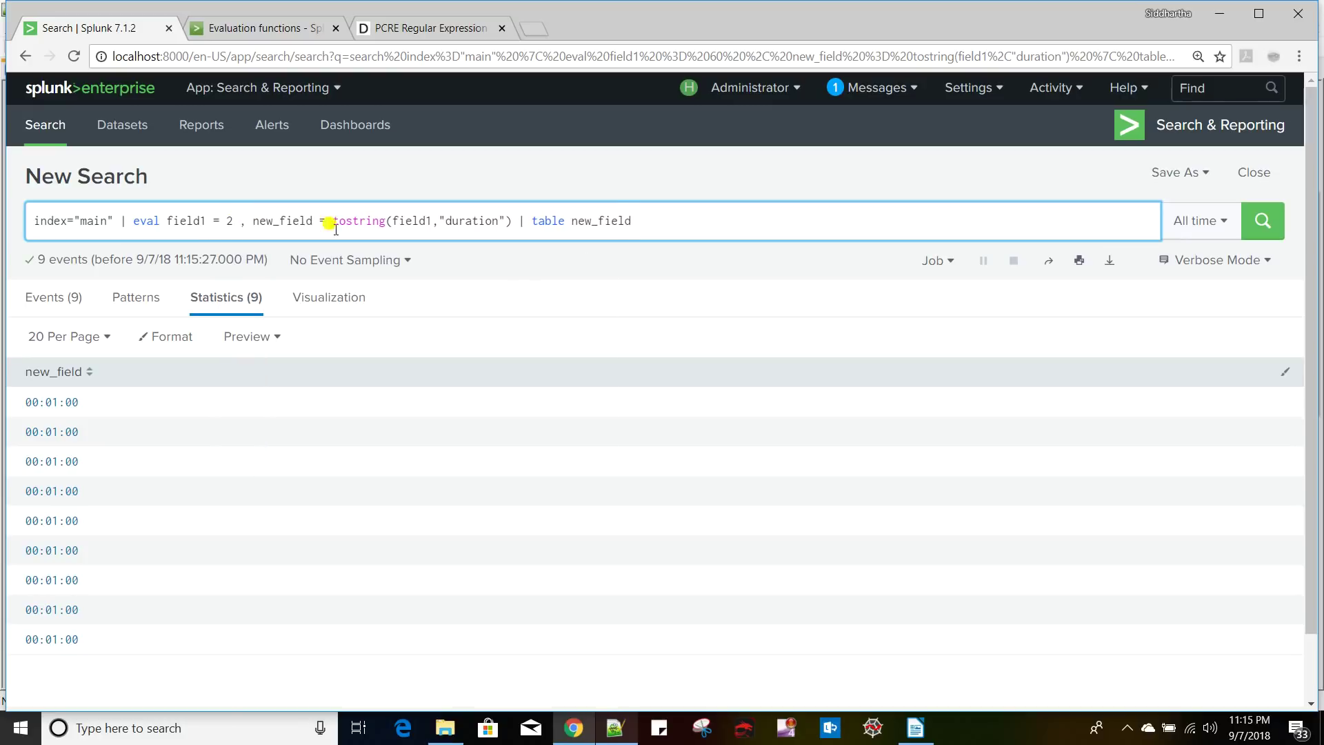
double_click(479, 220)
text(hex)
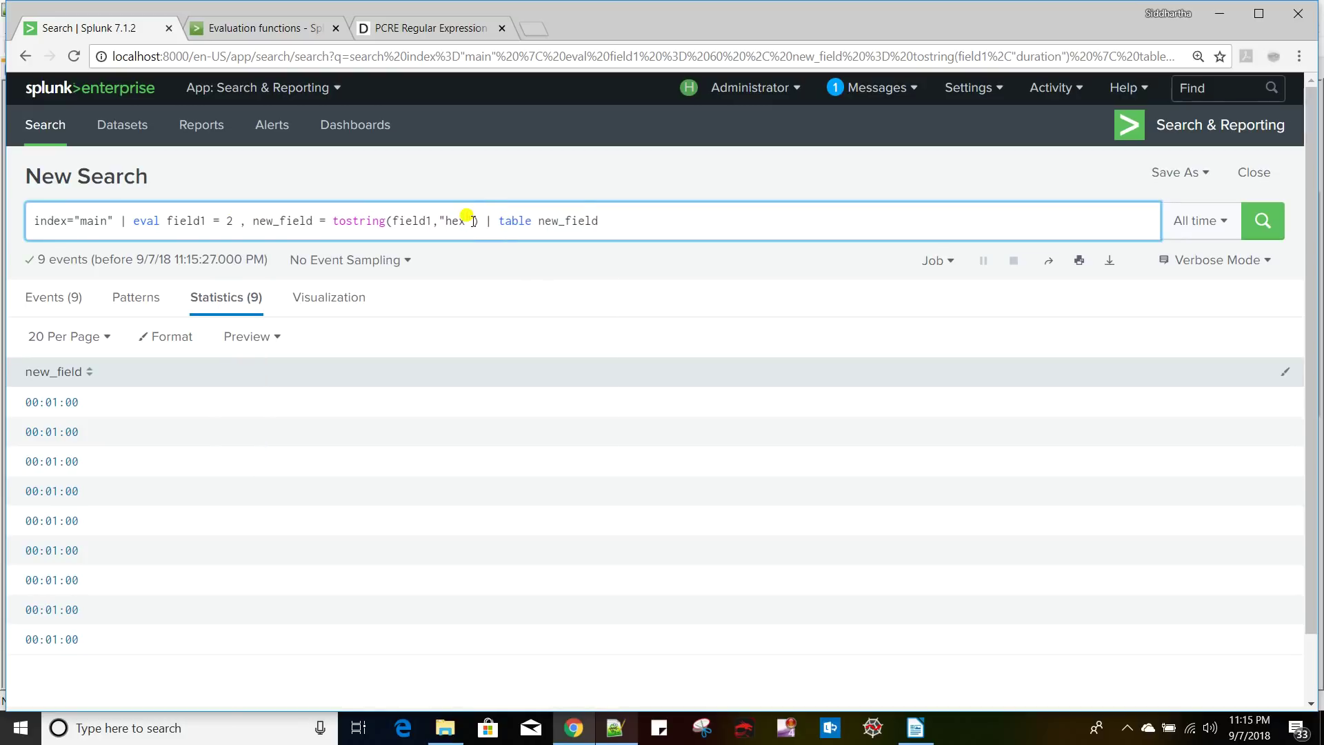
key(Return)
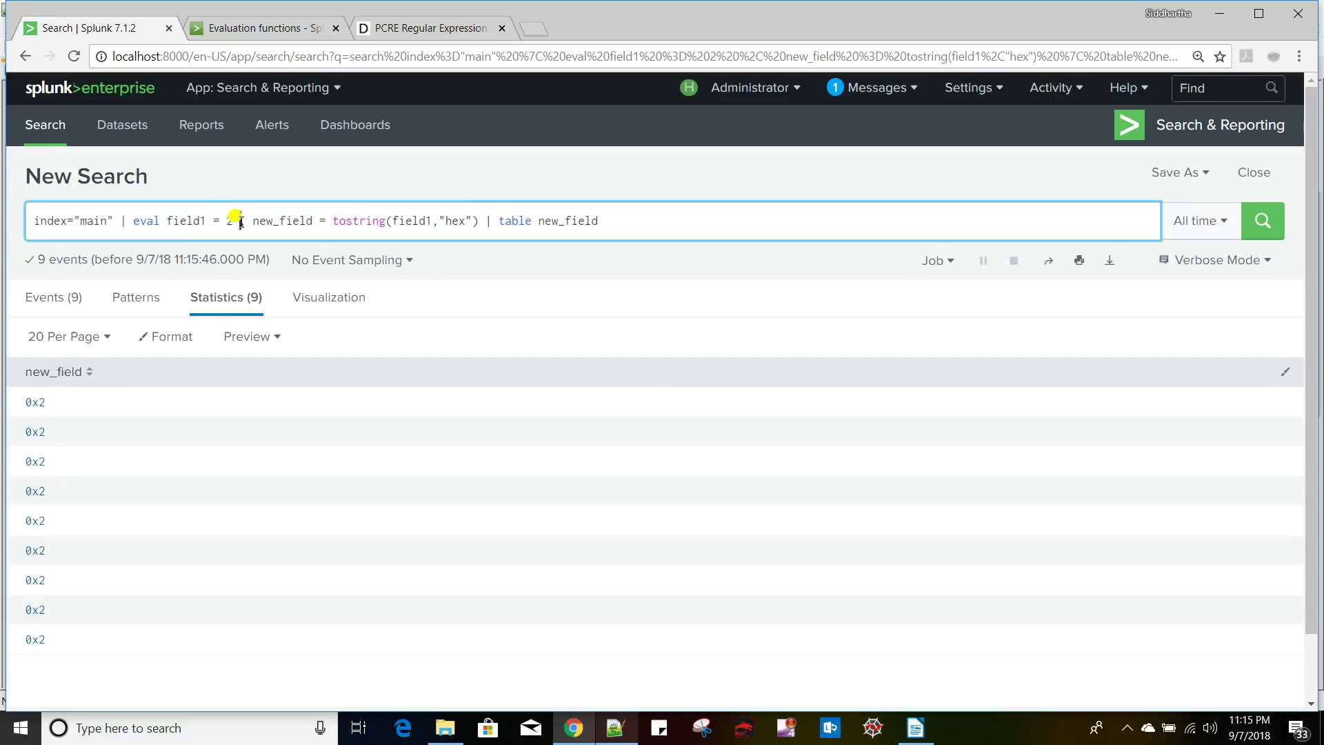
- Switch to the LibreOffice Writer notes and highlight sha1 in the Cryptographic functions list
key(alt+Tab)
key(alt+Tab)
key(alt+Tab)
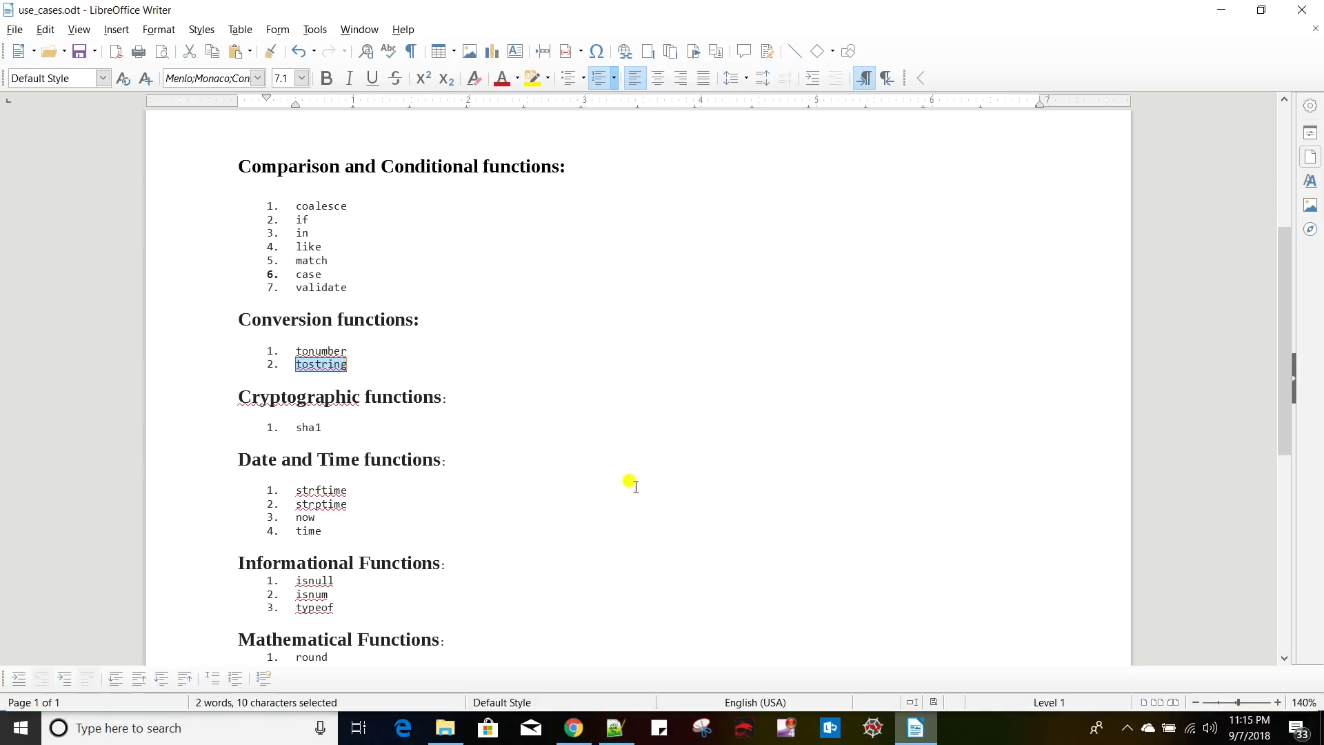
double_click(304, 311)
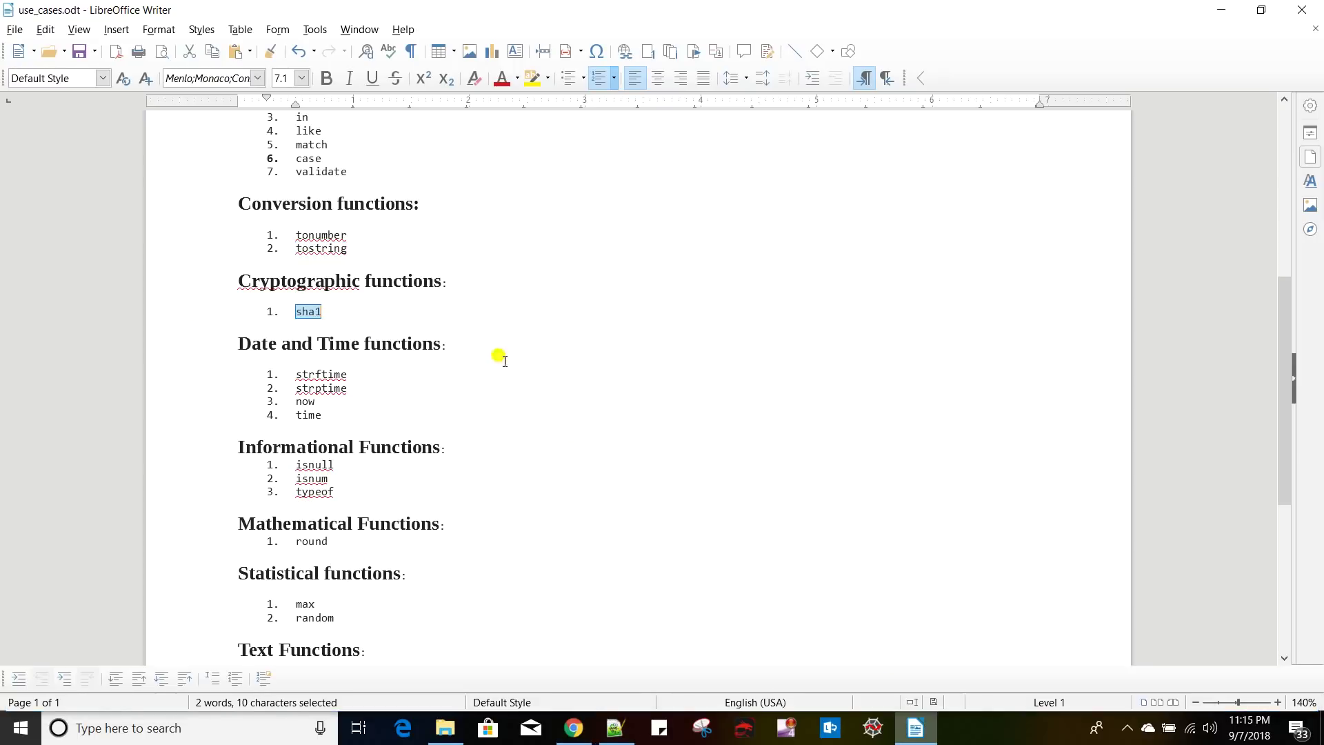
- Return to the Splunk search and delete everything after "field1 = 2"
key(alt+Tab)
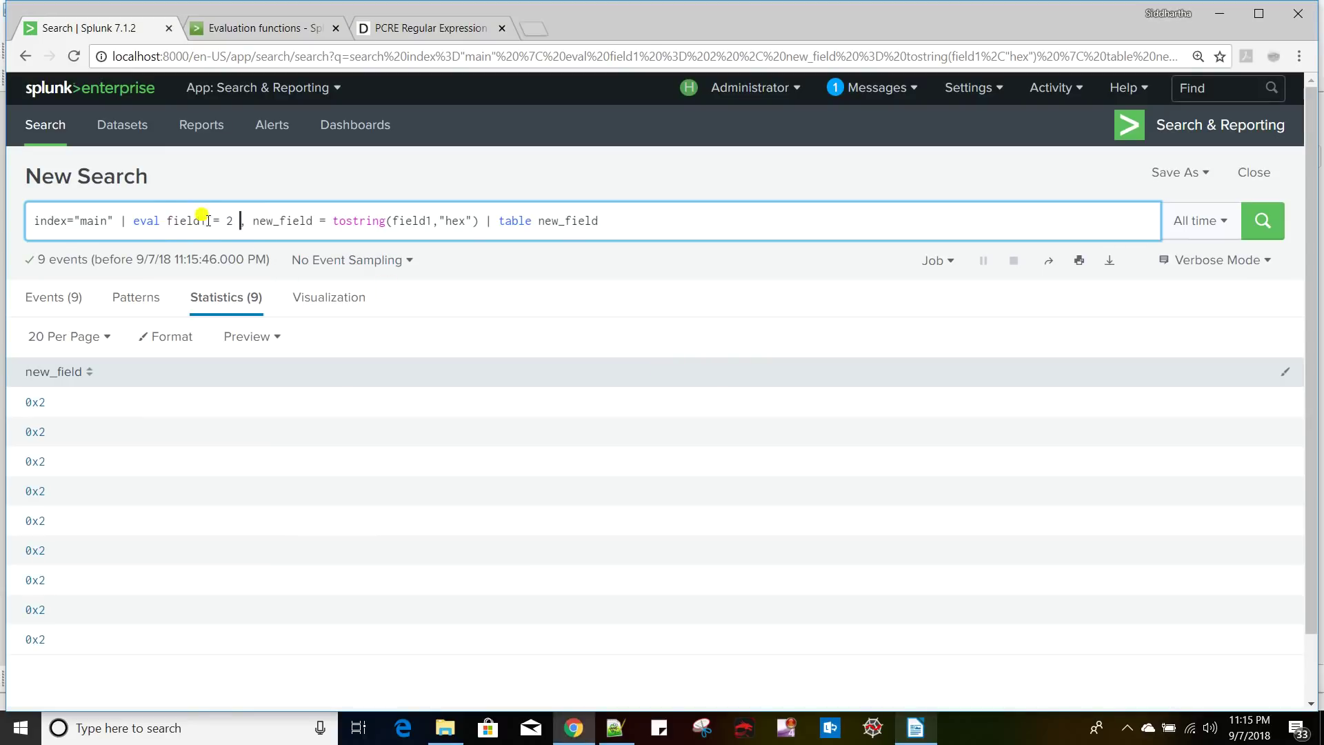
drag(235, 221, 619, 220)
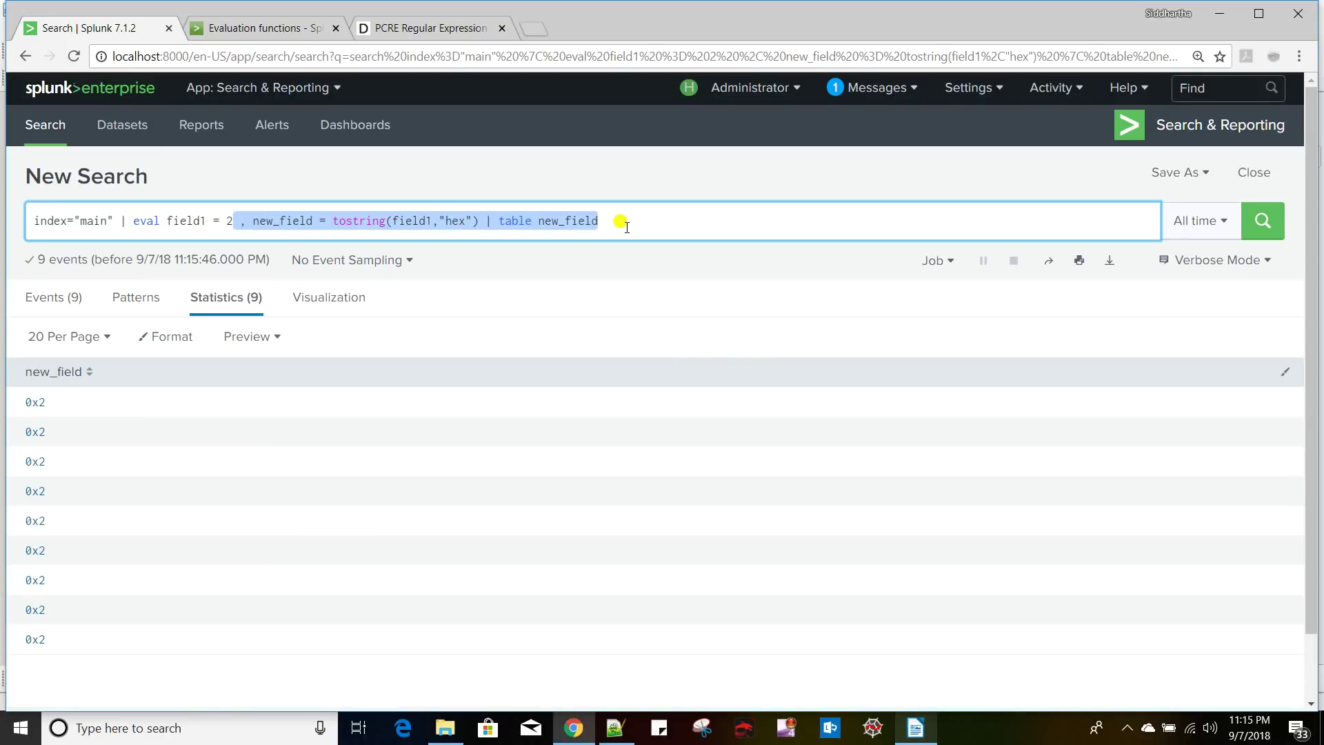
key(BackSpace)
- Show the Cryptographic functions in the Splunk Evaluation functions documentation and highlight sha1, sha256 and sha512
click(256, 27)
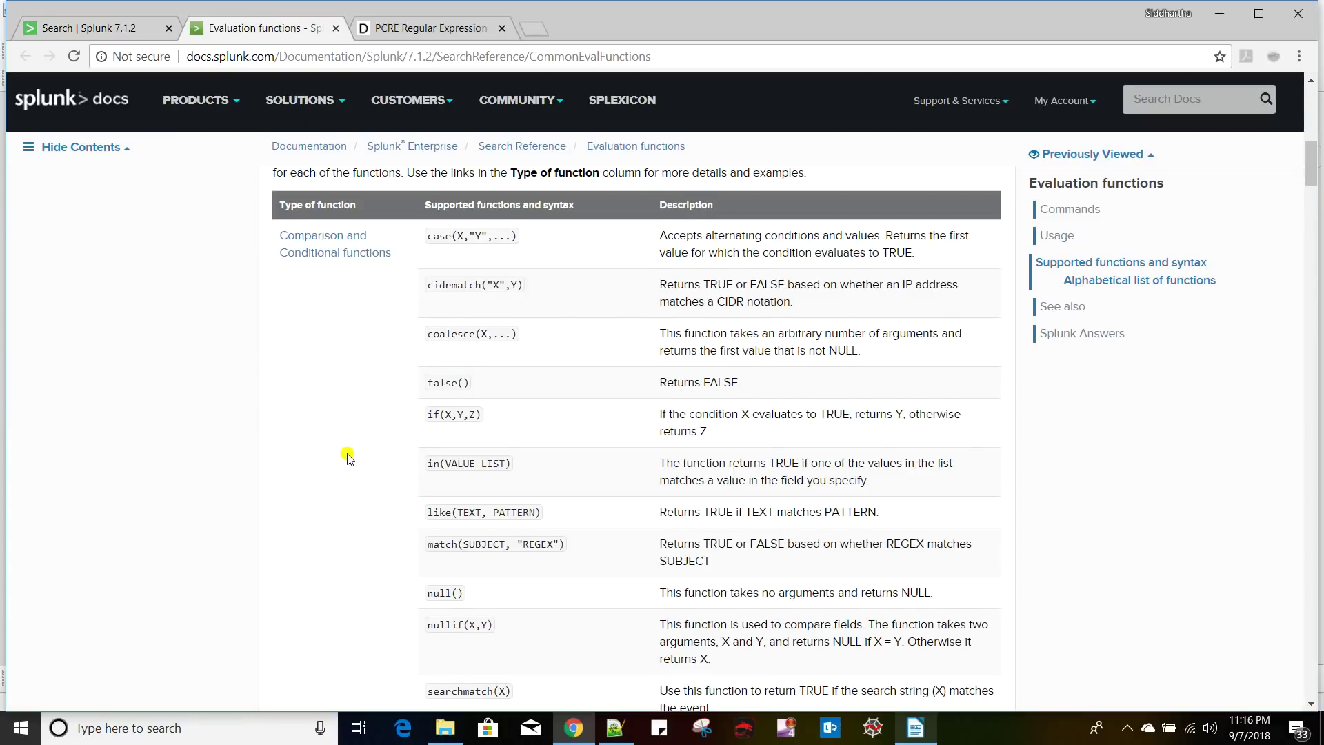
scroll(348, 455, down, 5)
scroll(349, 453, down, 6)
scroll(349, 453, up, 1)
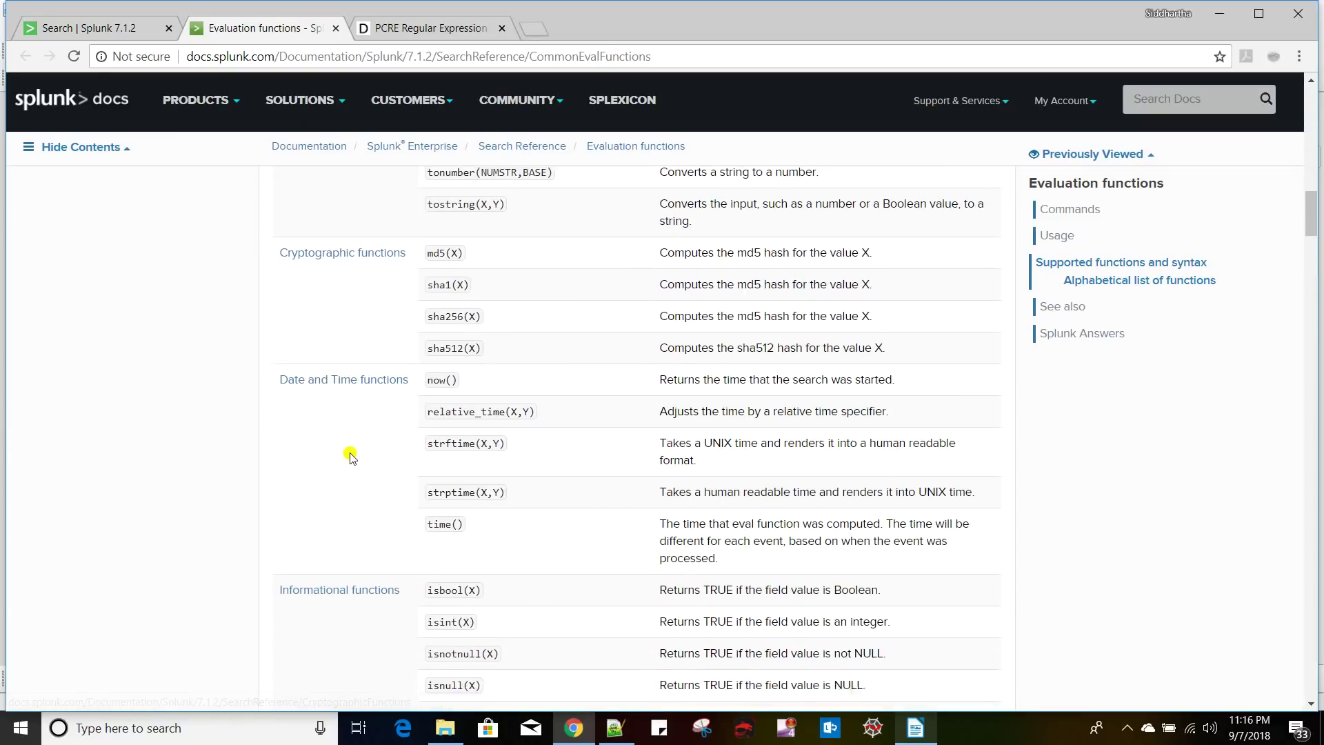
double_click(438, 308)
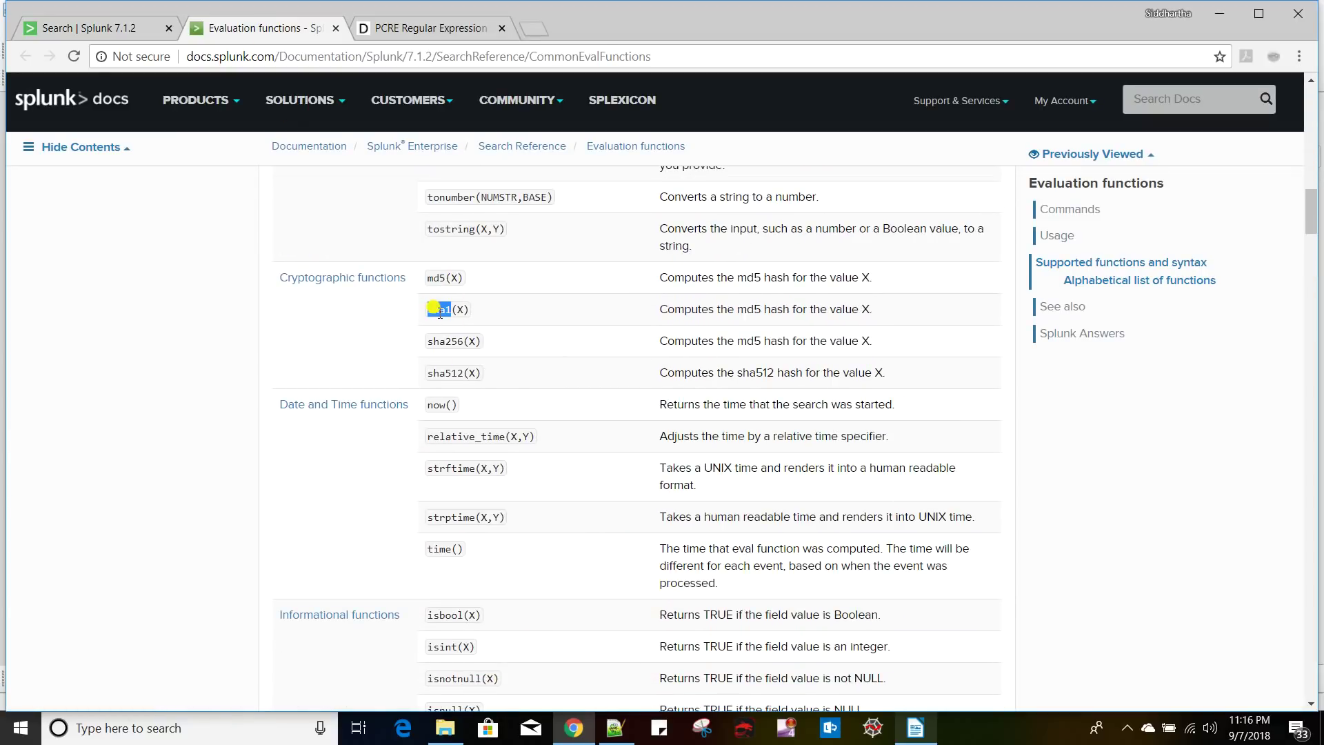
double_click(452, 348)
double_click(446, 372)
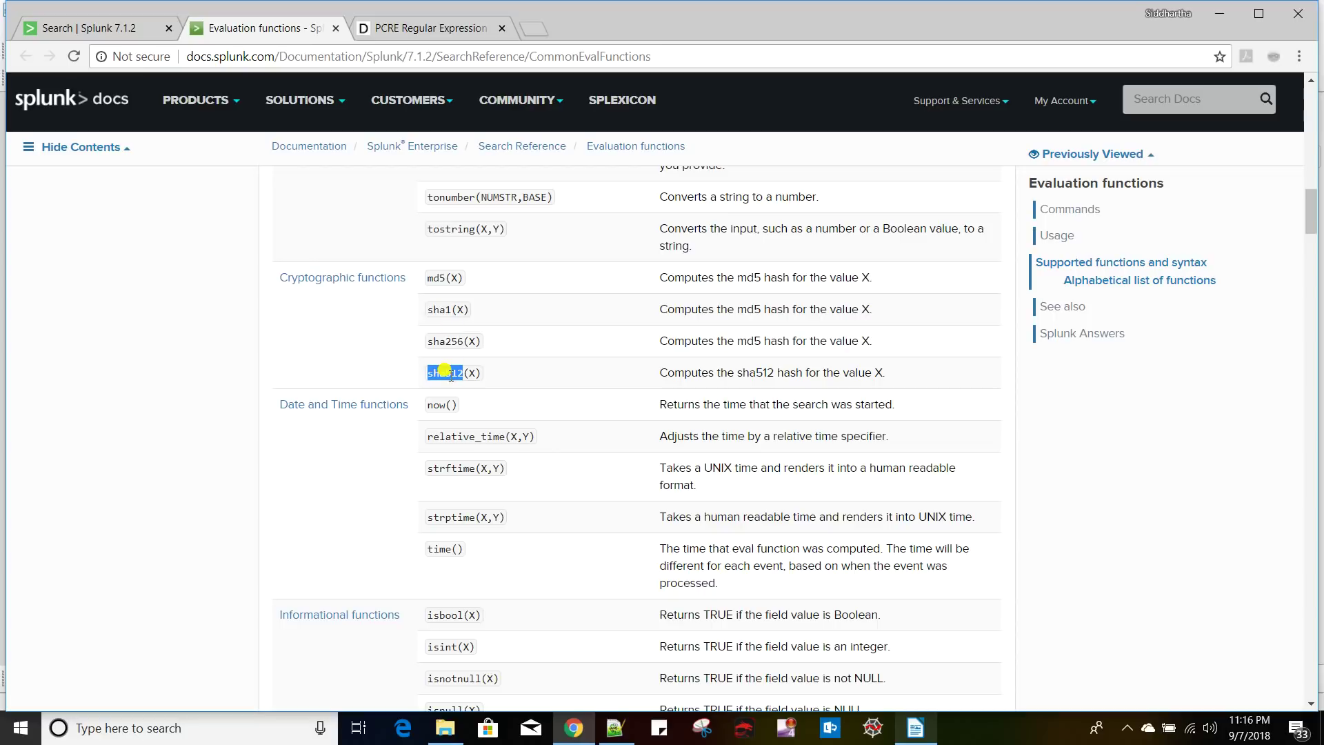
- Switch to the Notepad++ query.txt notes and copy the sample card number inside the sha1 example
key(alt+Tab)
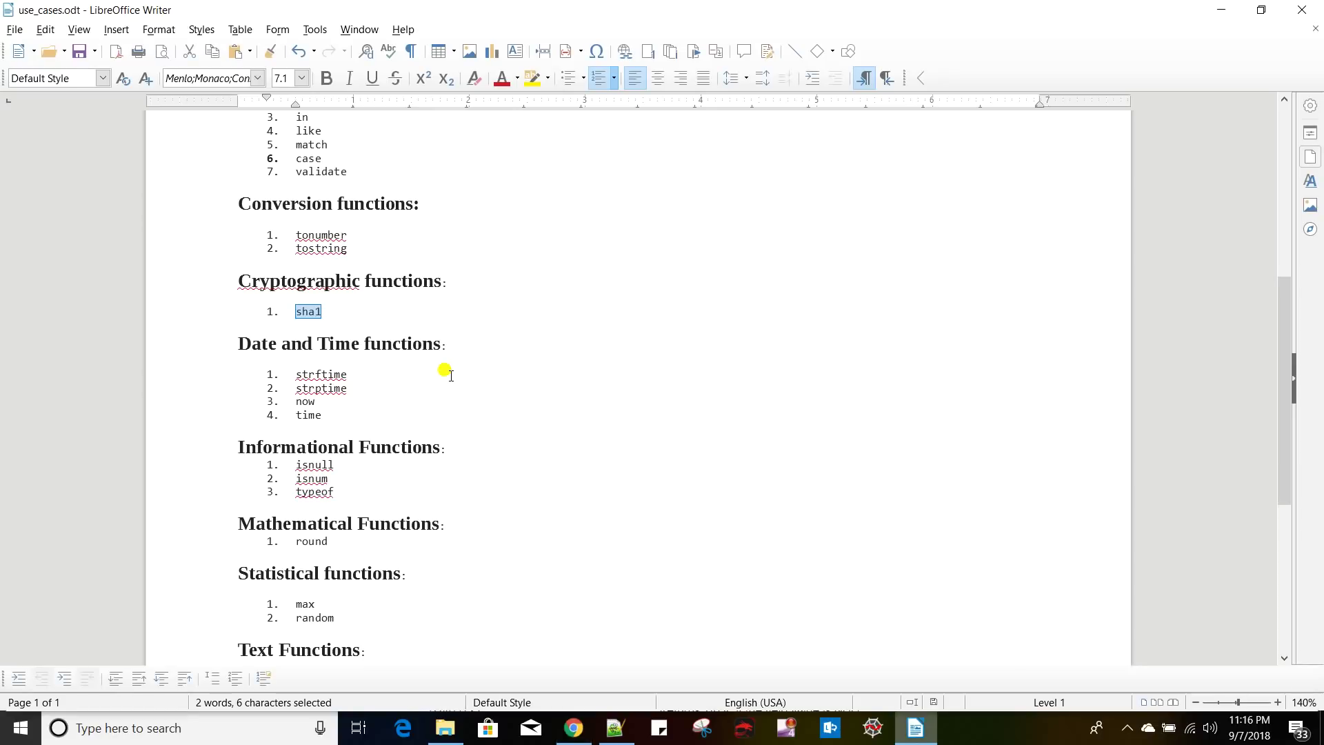
key(alt+Tab)
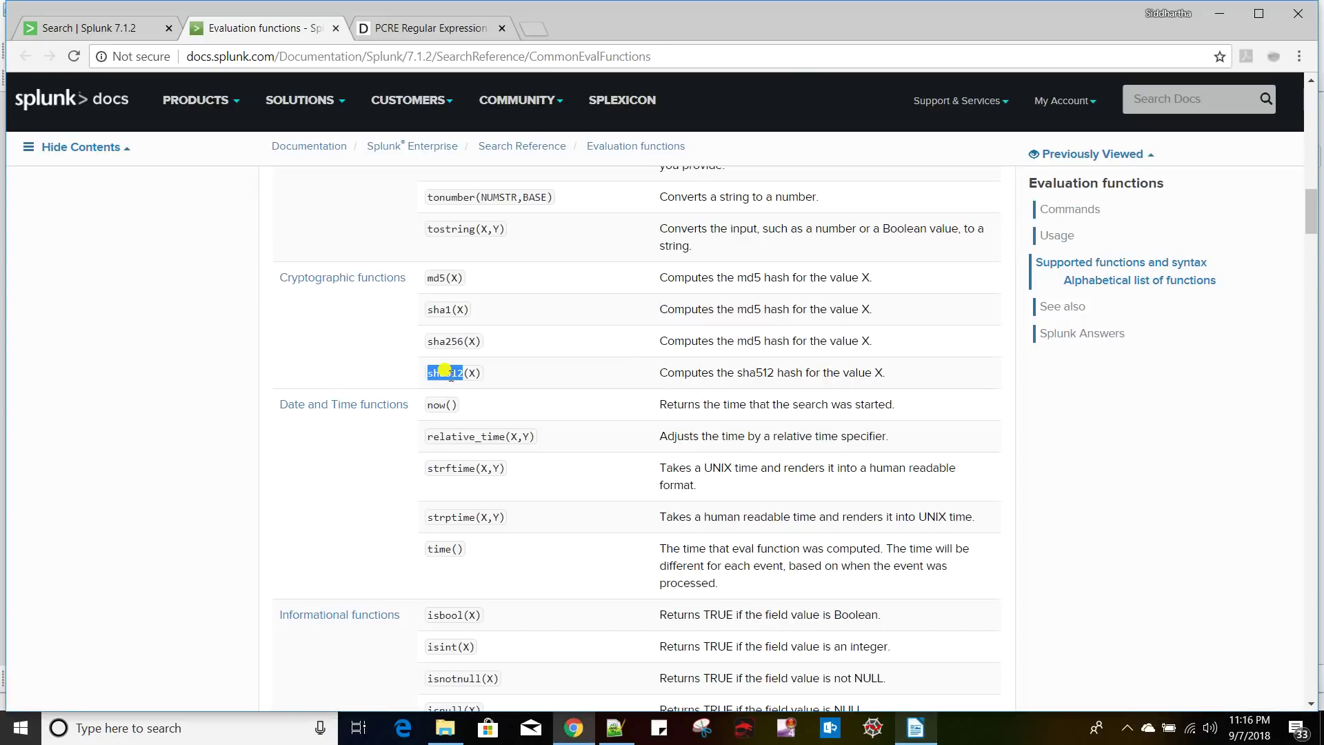
click(916, 731)
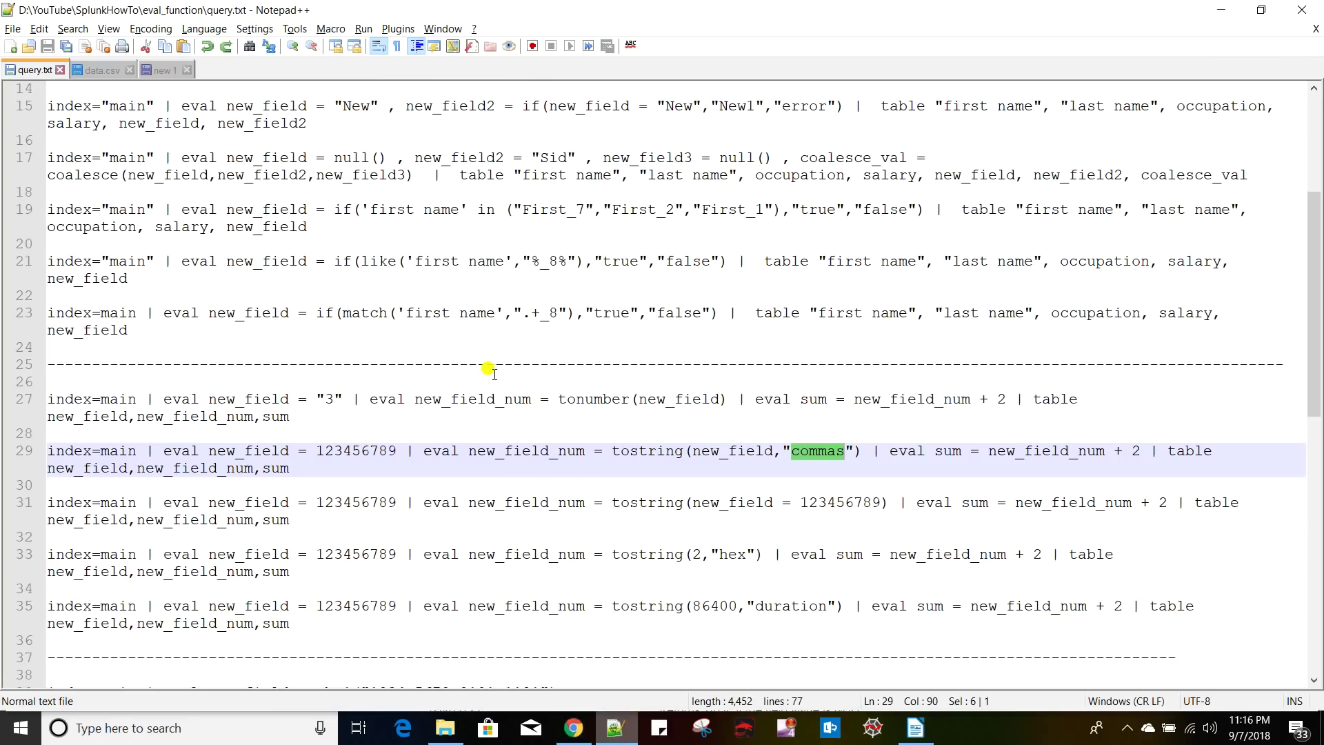
scroll(491, 370, down, 6)
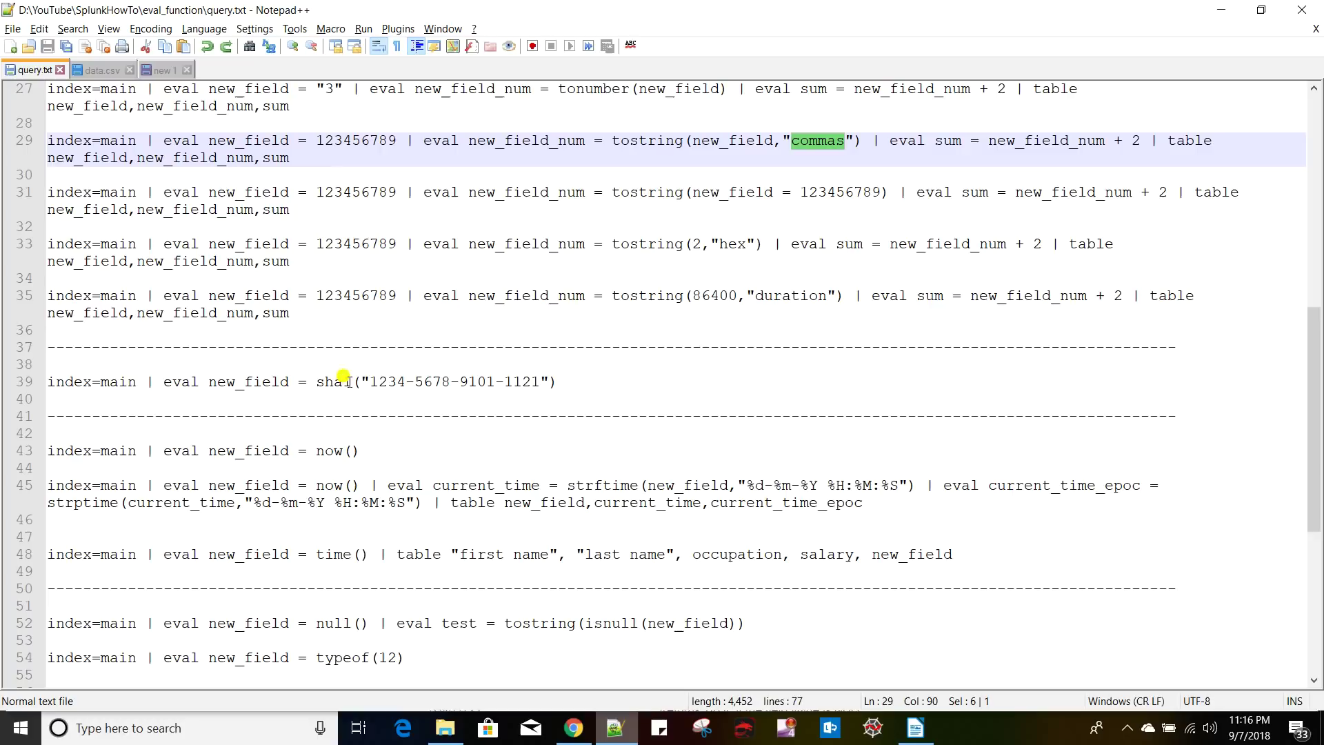
drag(366, 381, 541, 384)
key(ctrl+c)
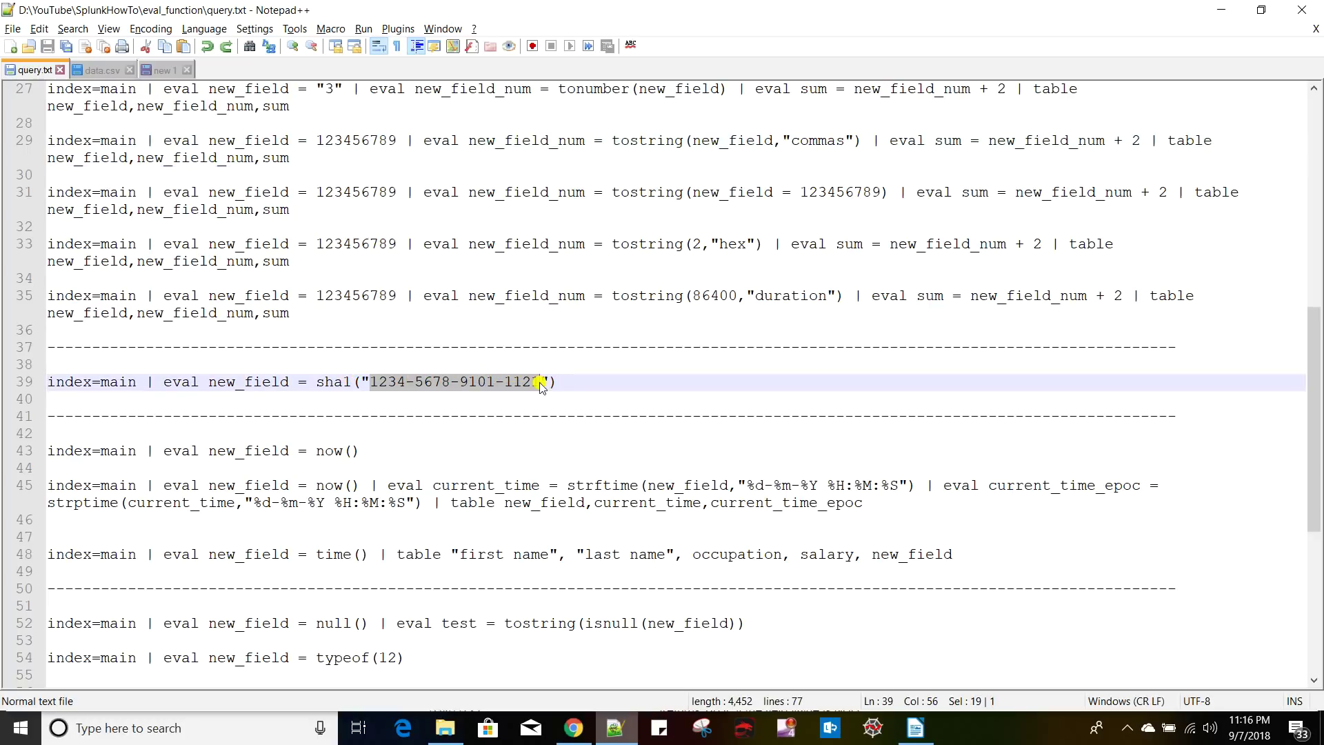
- Return to the Splunk search, set field1 to the copied sample card number in quotes and add new_field = sha1(field1)
key(alt+Tab)
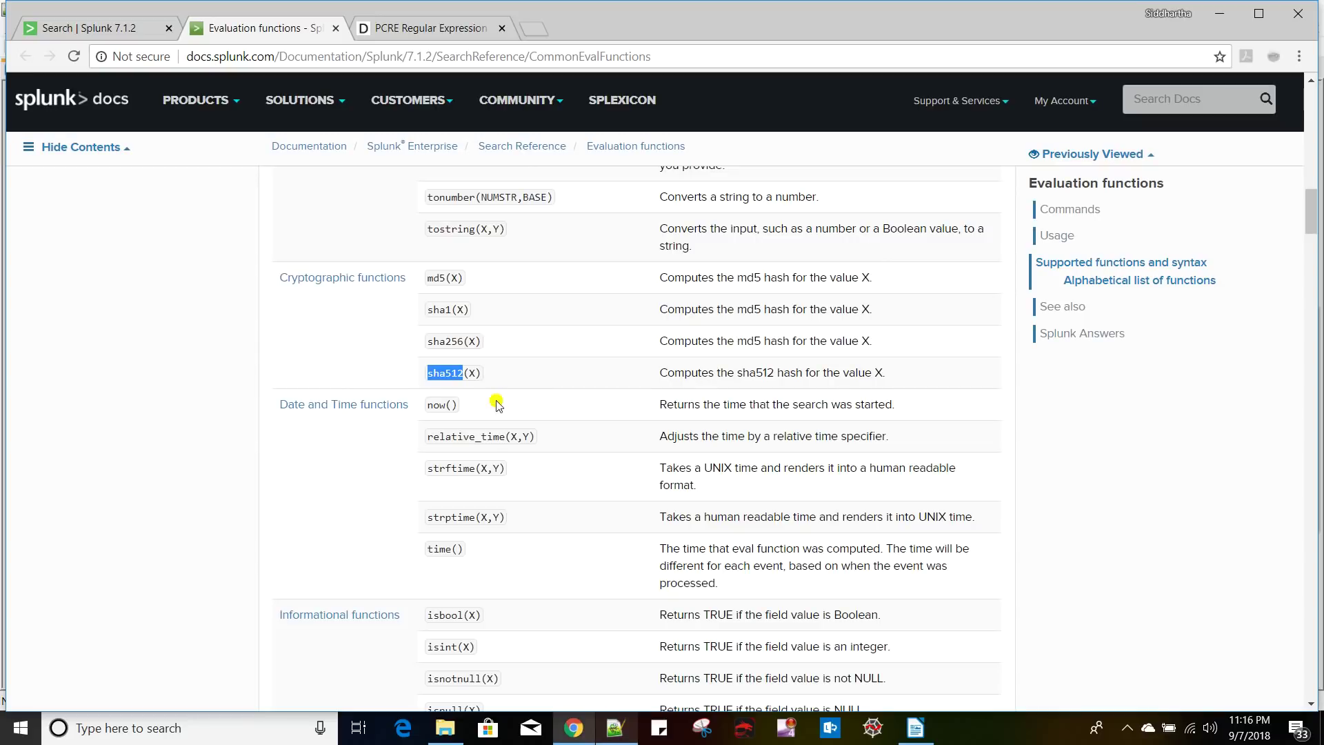
click(88, 29)
key(BackSpace)
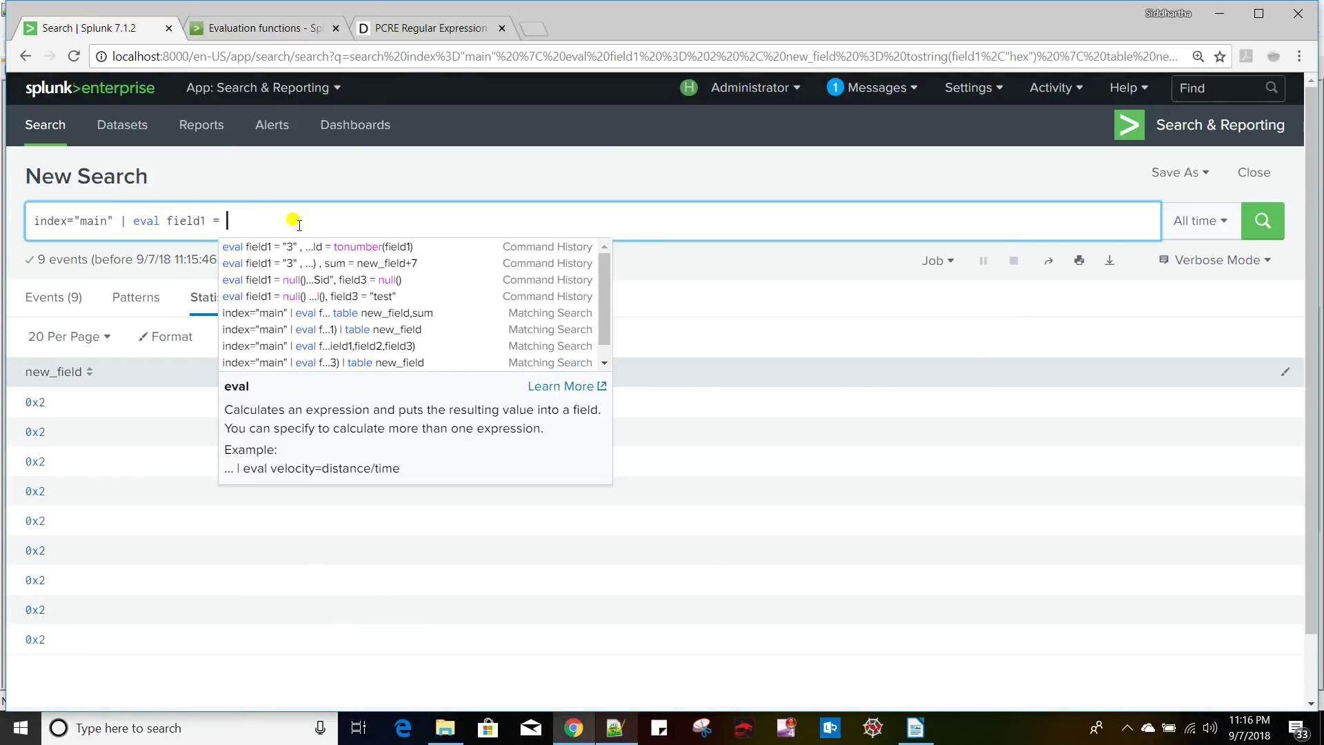
key(ctrl+v)
text(")
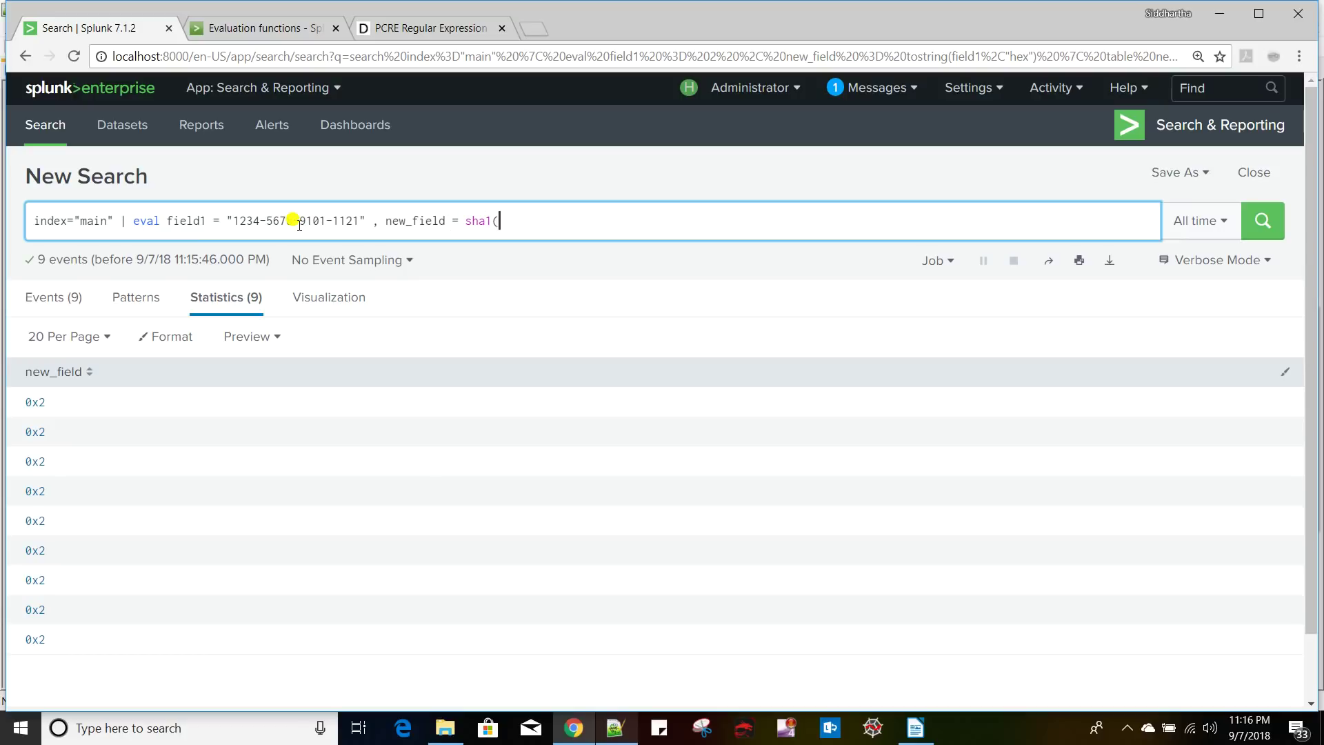
double_click(184, 222)
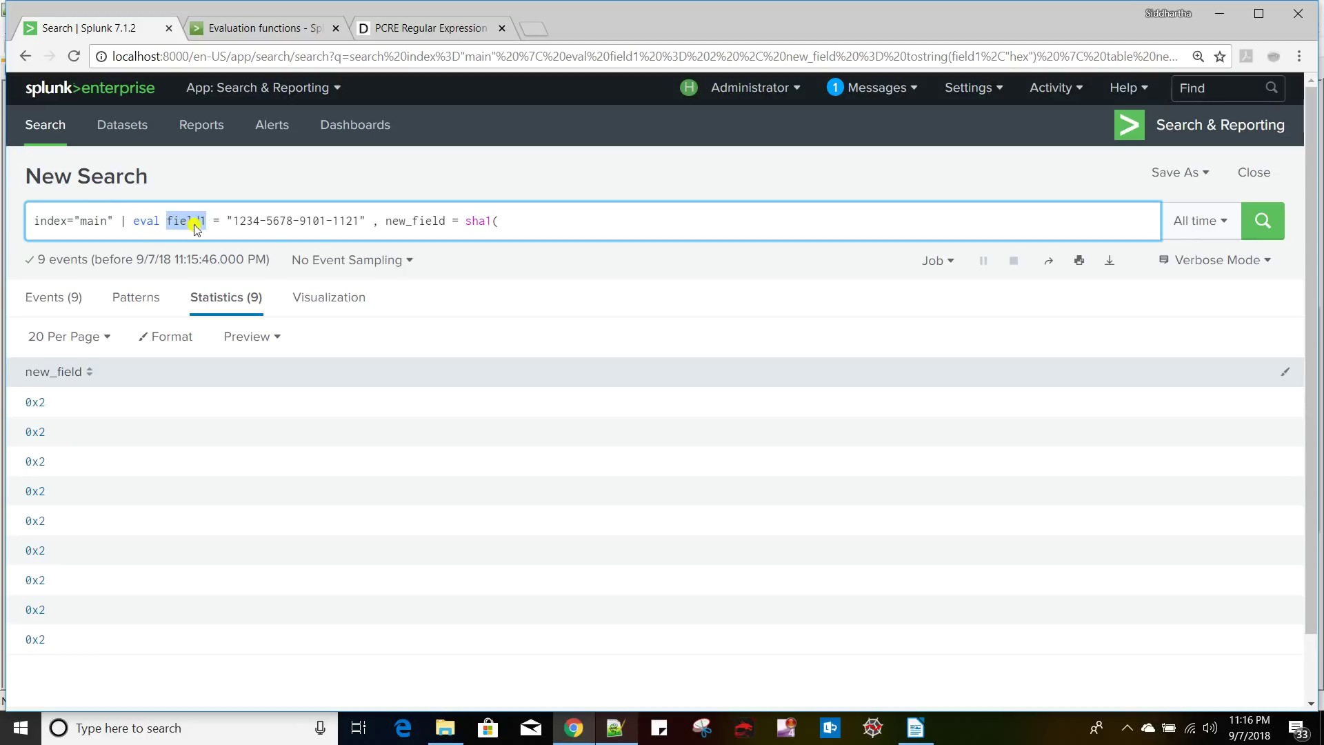
click(514, 221)
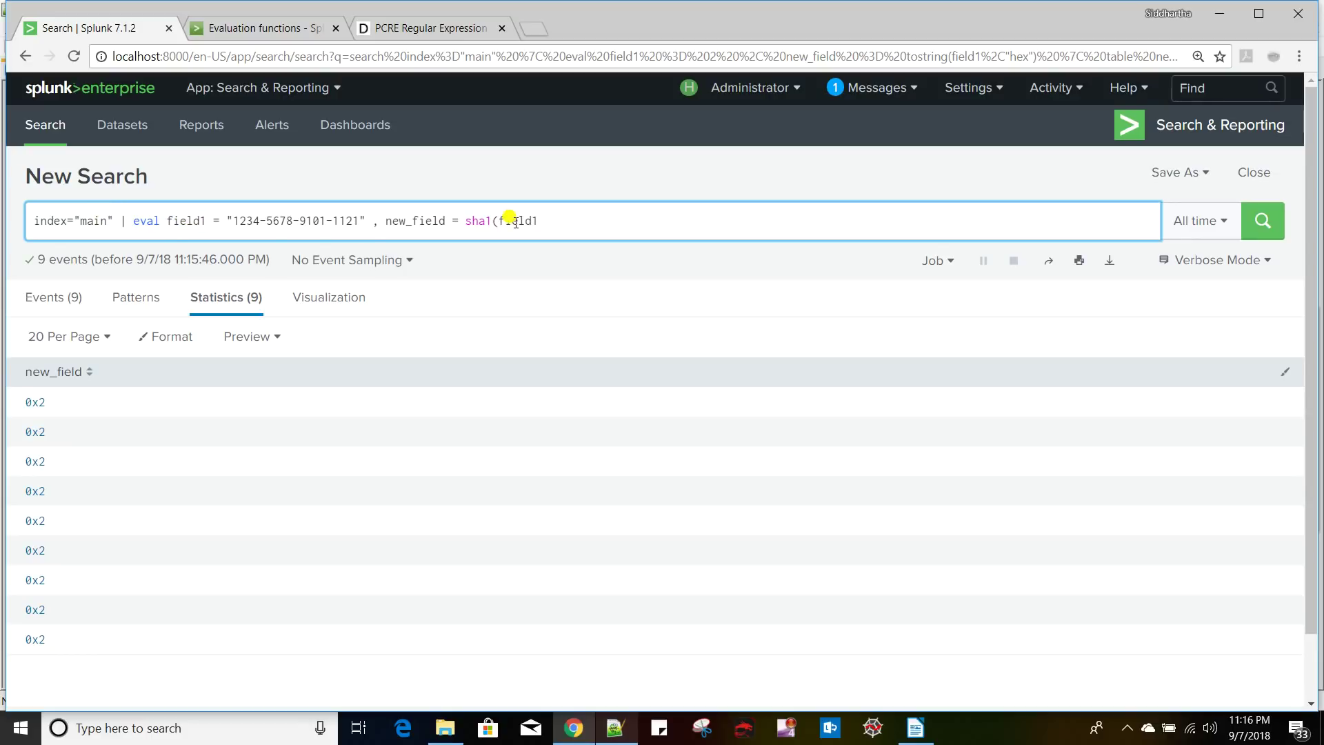
- Append "| table field1,new_field" to the sha1 search and run it
text(| )
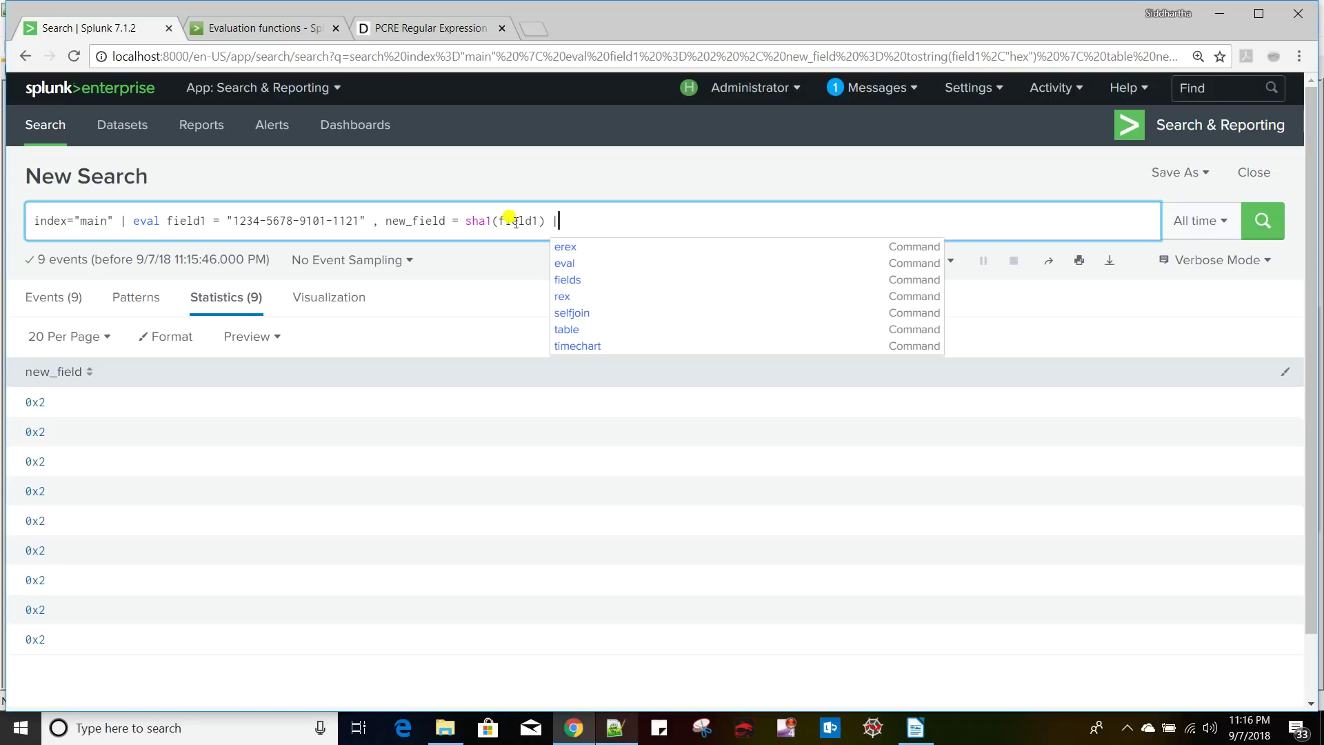
text(table)
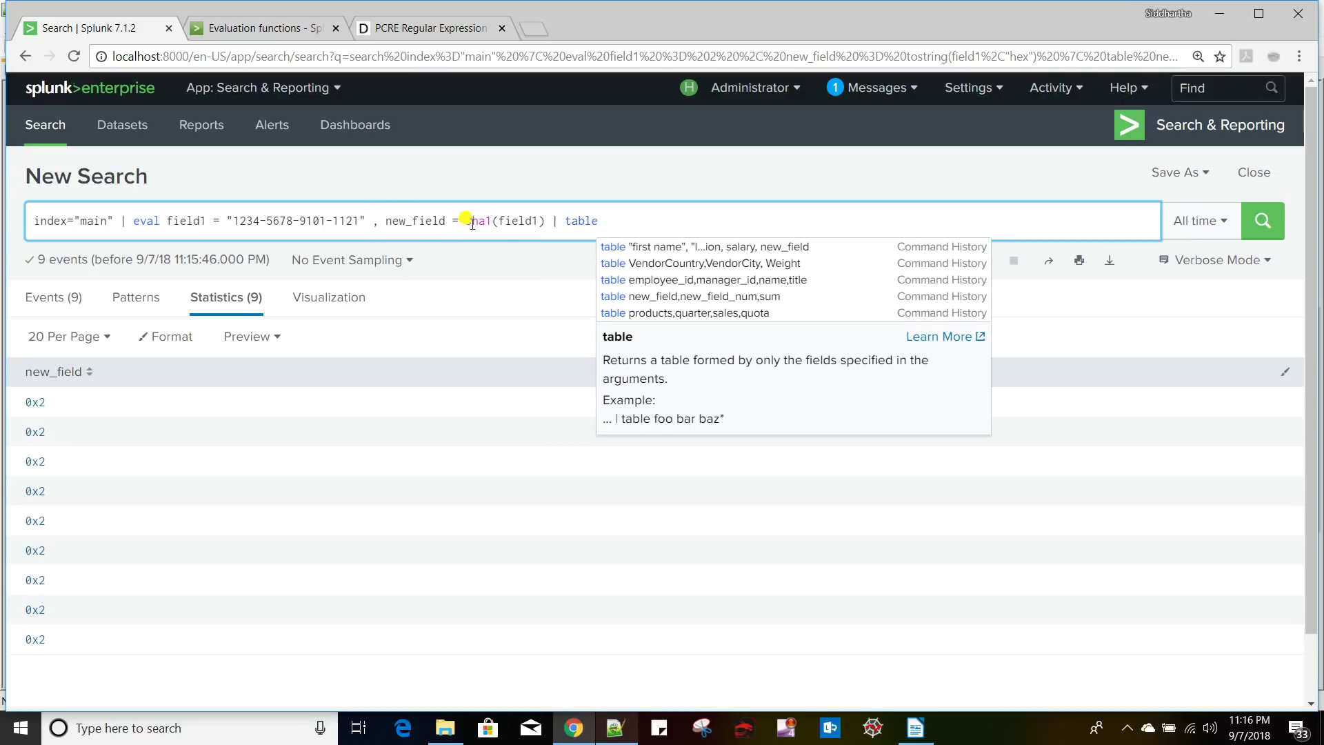
double_click(518, 220)
click(710, 224)
text(field1,)
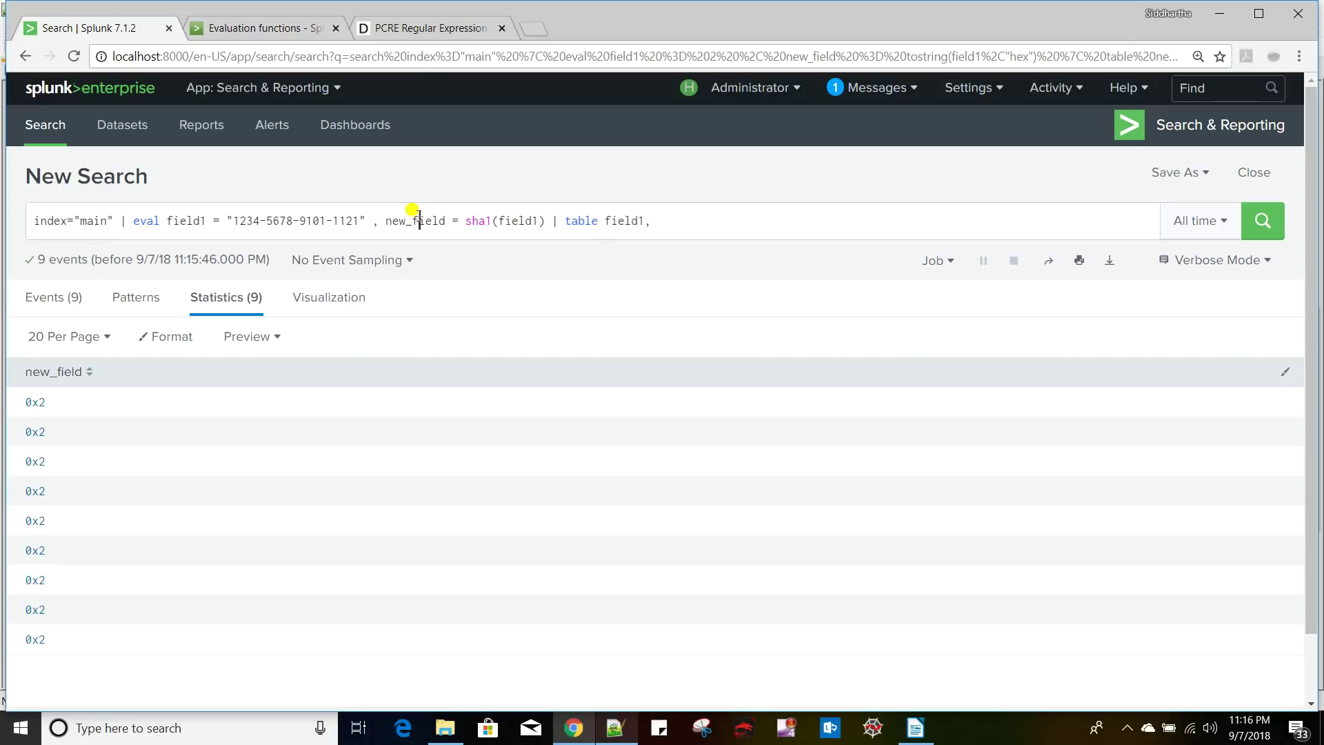
double_click(415, 220)
key(ctrl+c)
click(679, 224)
key(ctrl+v)
key(Return)
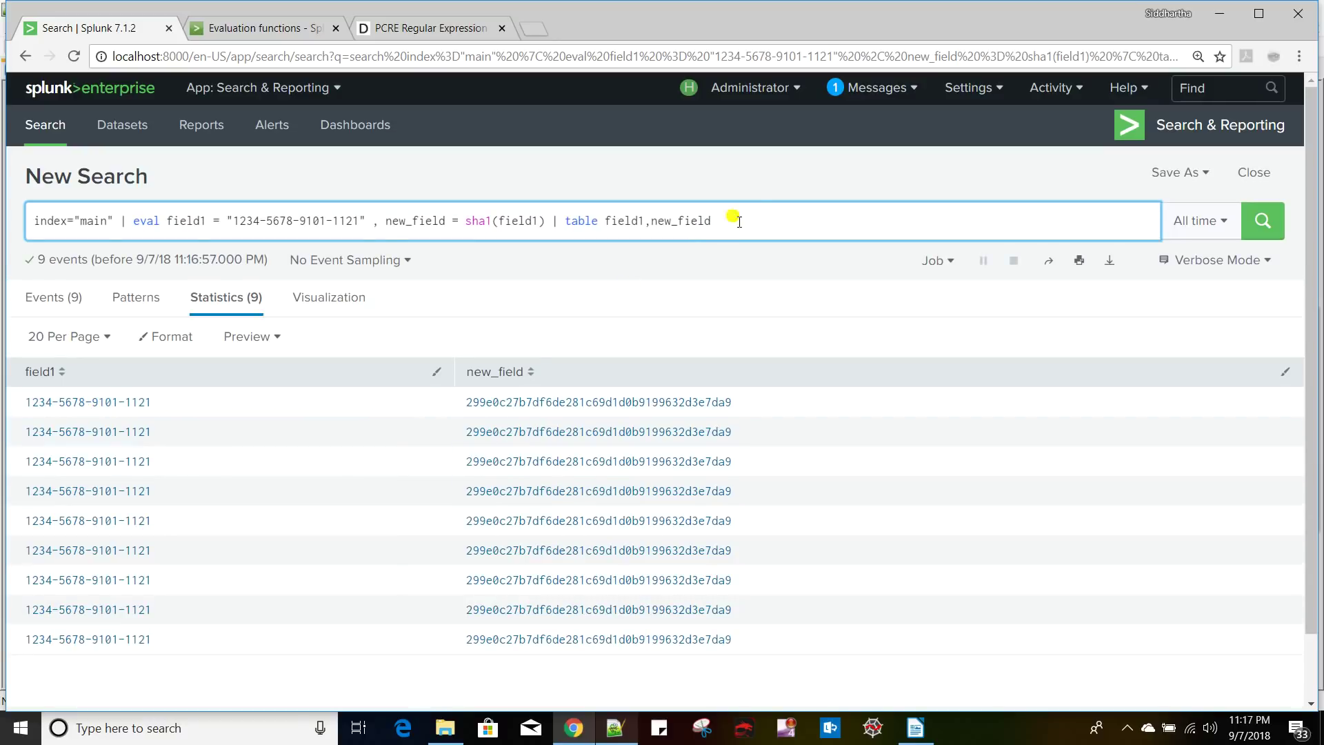
- Check the Date and Time functions list in the LibreOffice Writer notes, and return to the Splunk search
click(917, 728)
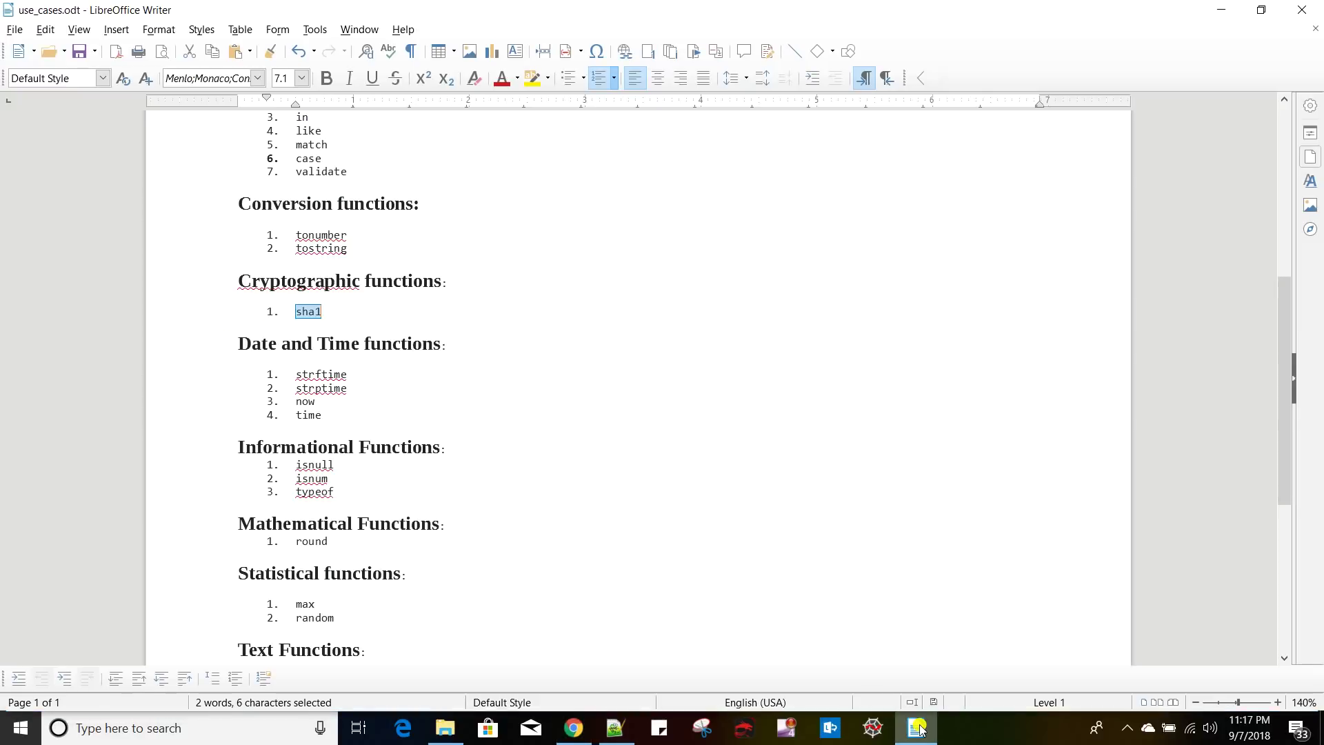
scroll(594, 509, down, 3)
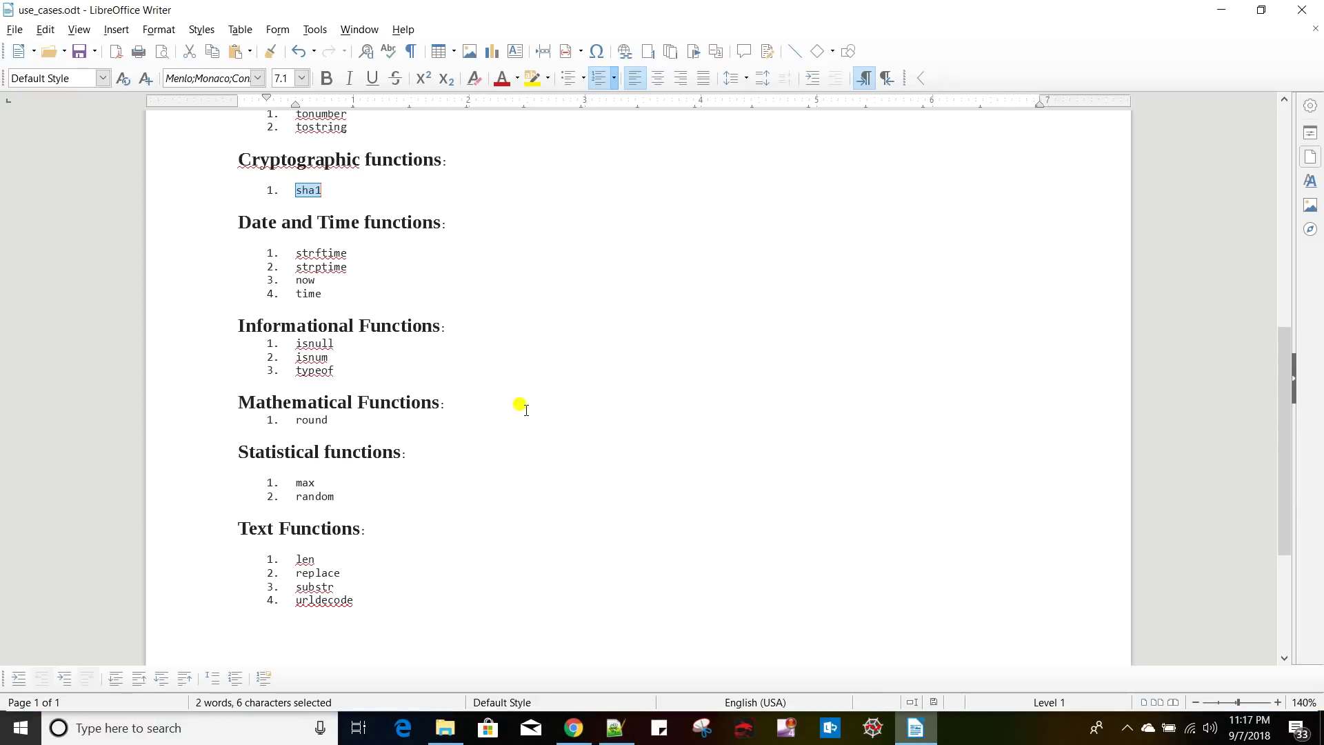
key(alt+Tab)
key(alt+Tab)
key(alt+Tab)
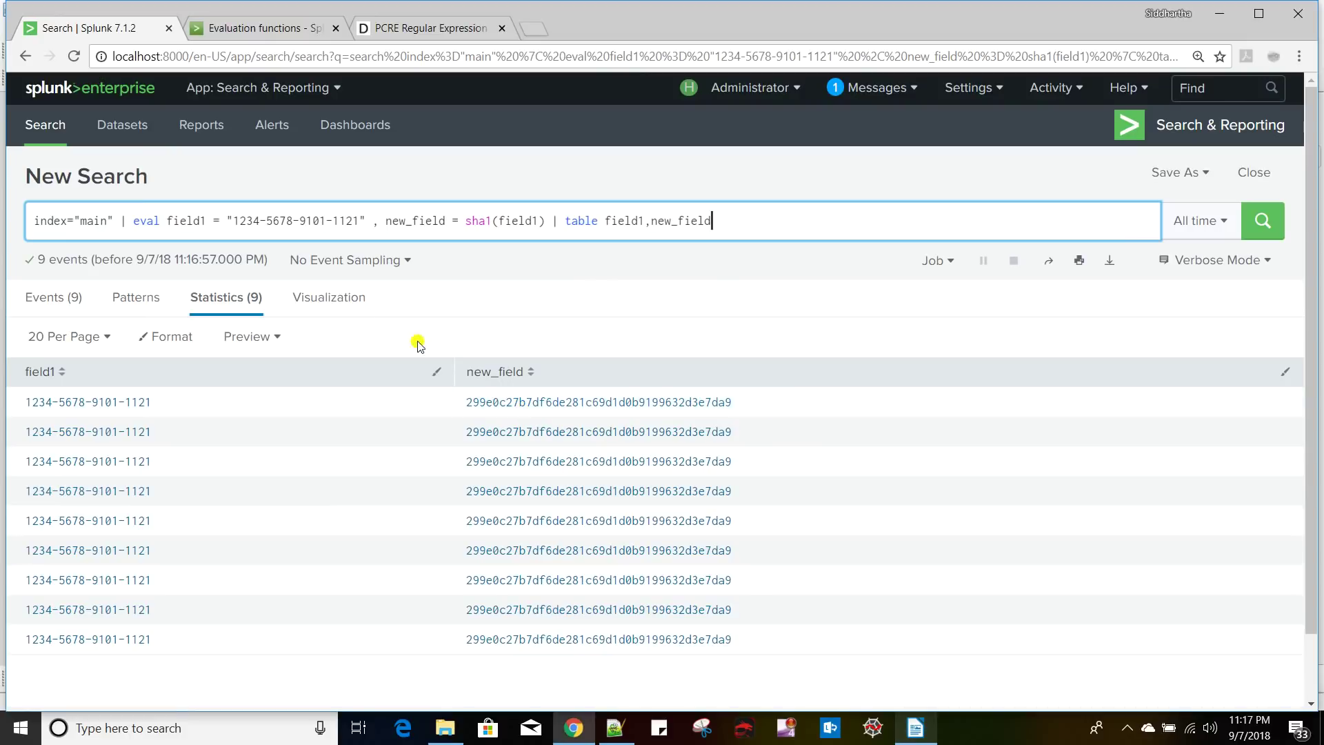
- Delete everything after "eval" in the search query
click(168, 223)
key(shift+End)
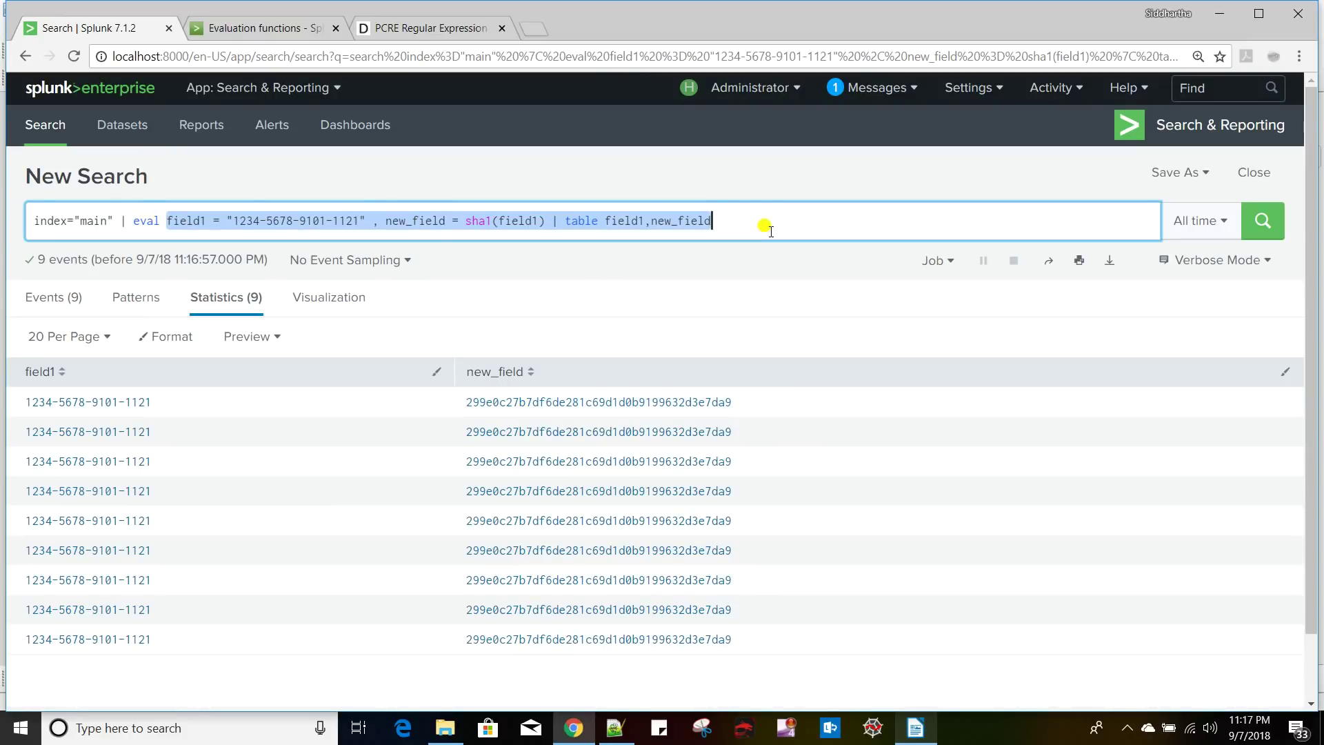
key(BackSpace)
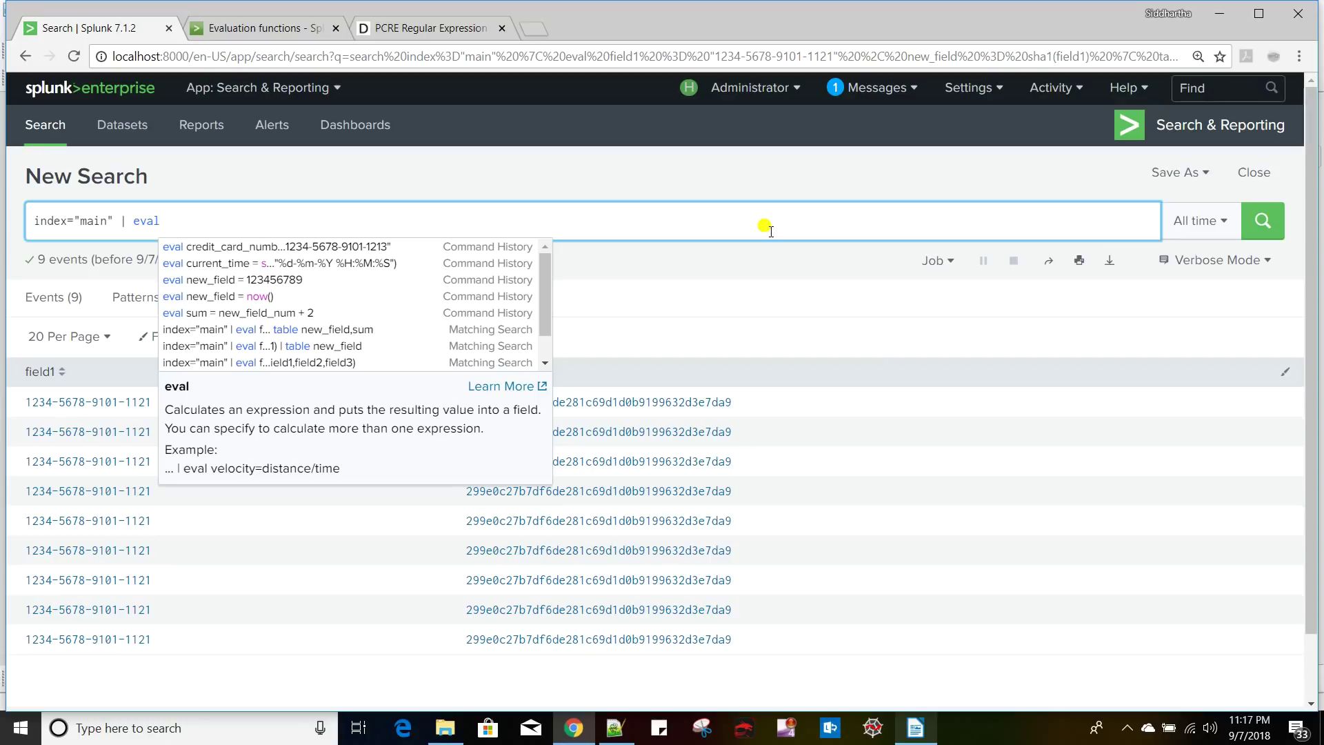
text(new_)
key(BackSpace)
key(BackSpace)
key(BackSpace)
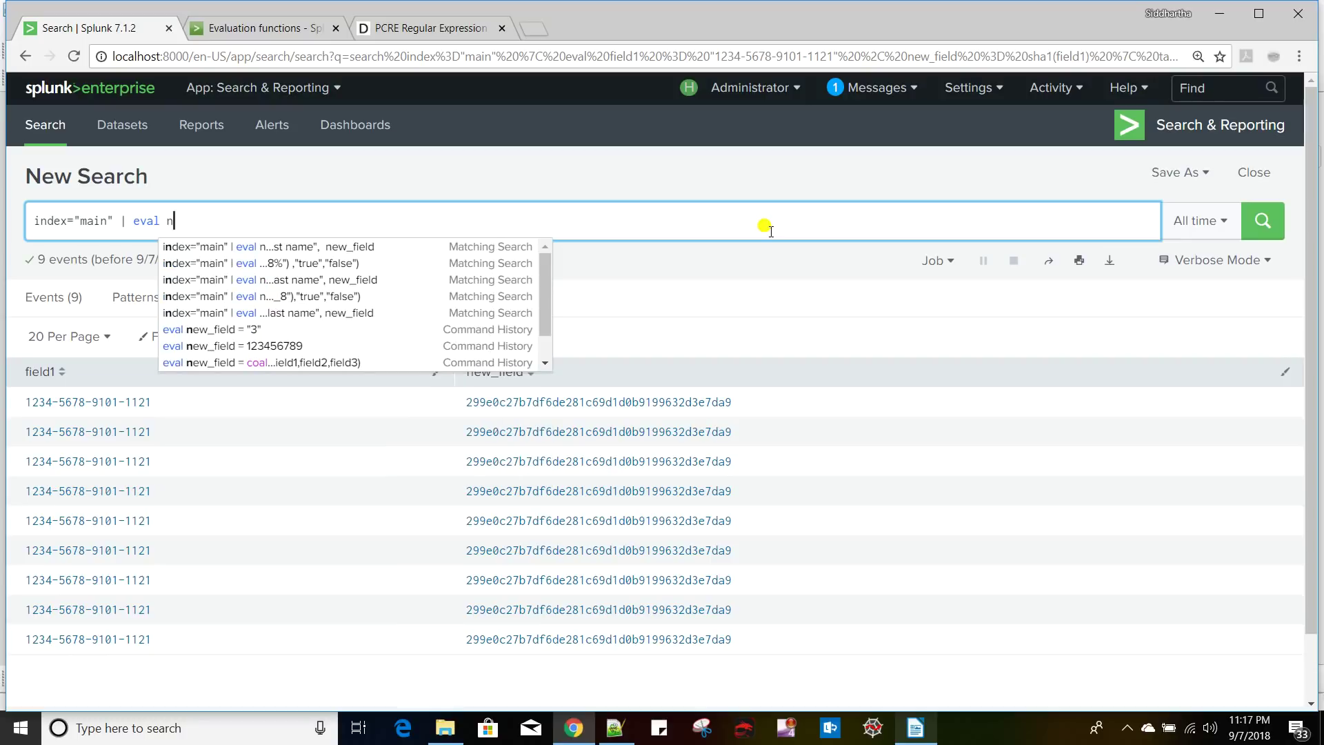
text(ew_)
key(BackSpace)
key(BackSpace)
key(BackSpace)
key(BackSpace)
- Complete the query with "field1 = now() | table field1" and run the search
text(field1)
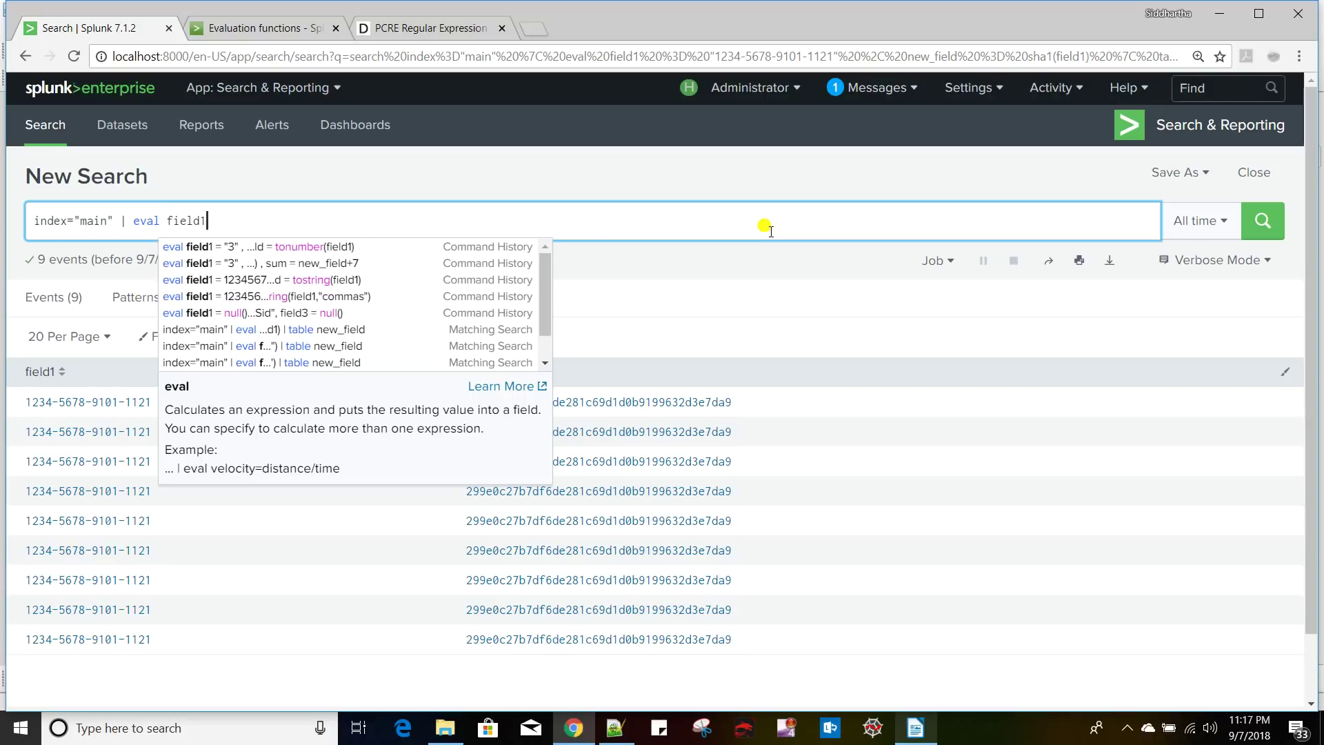
text( = n)
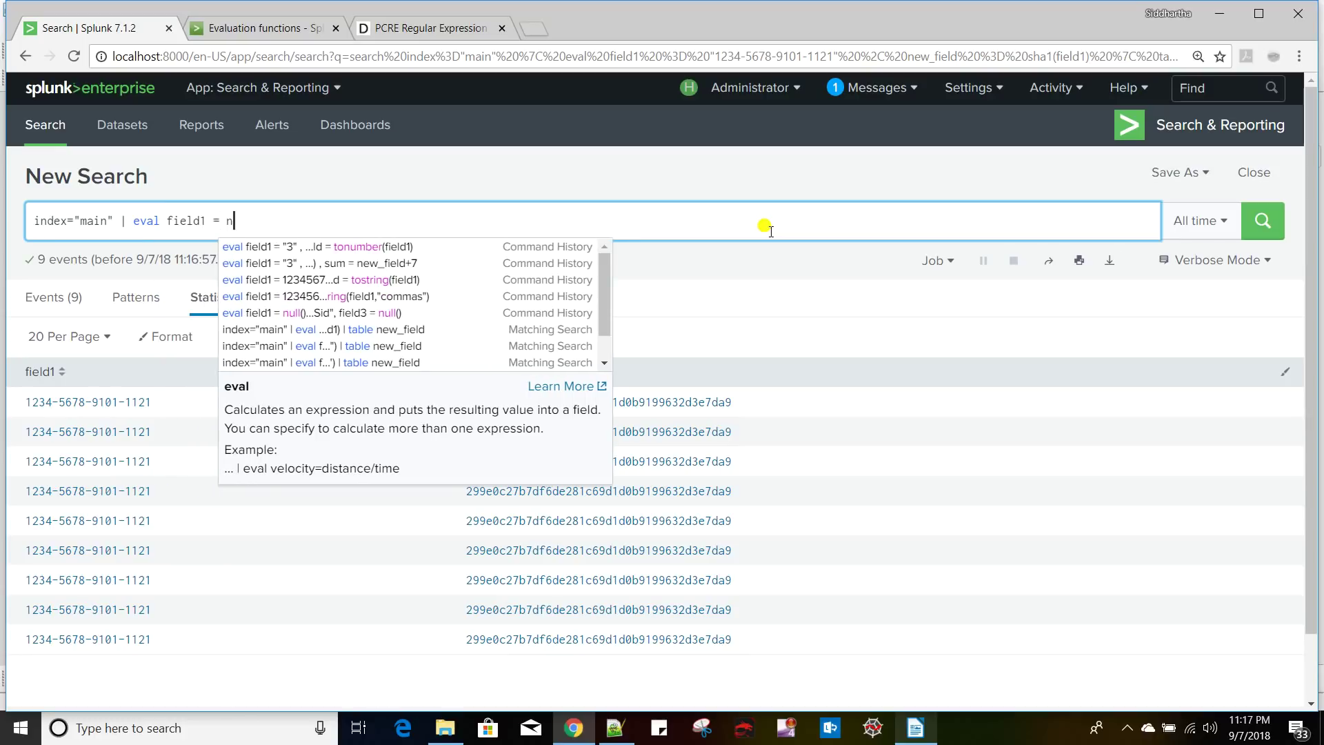
text(ow() )
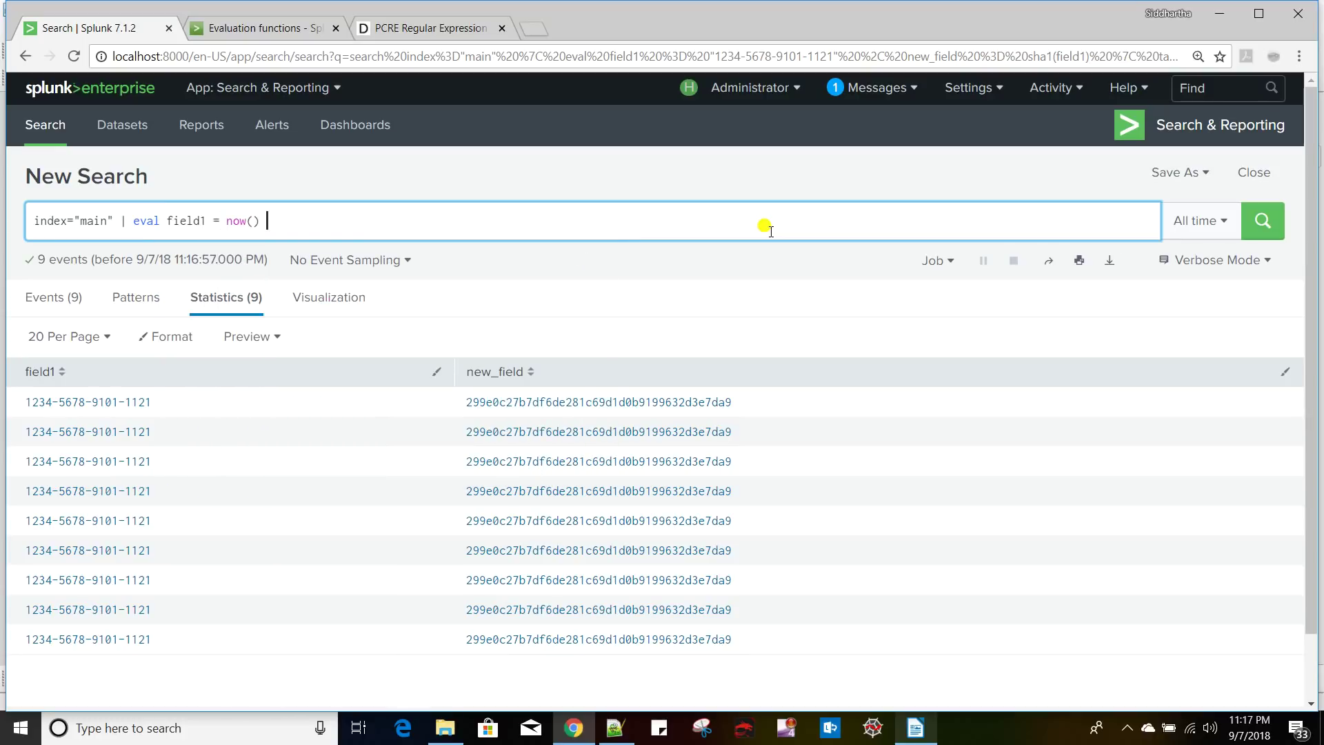
text(| table no)
key(BackSpace)
key(BackSpace)
text(fie)
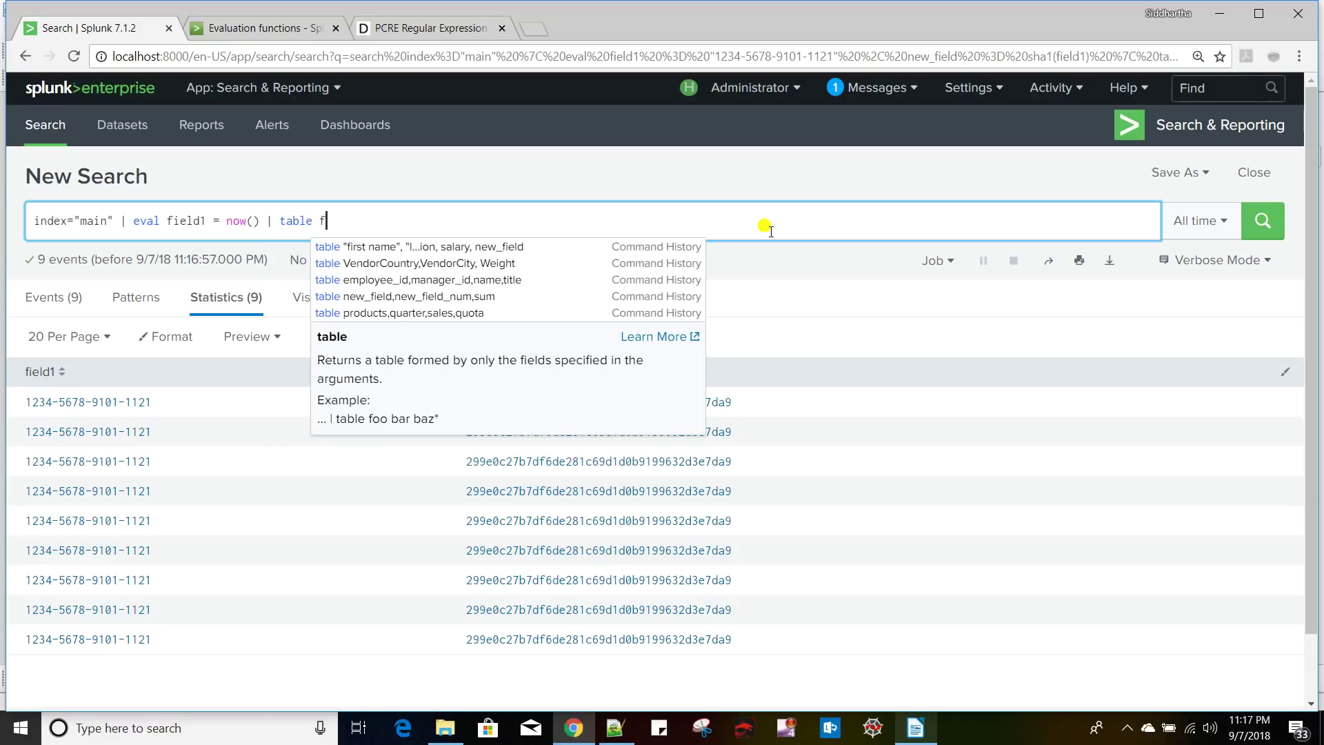
text(ld1)
key(Return)
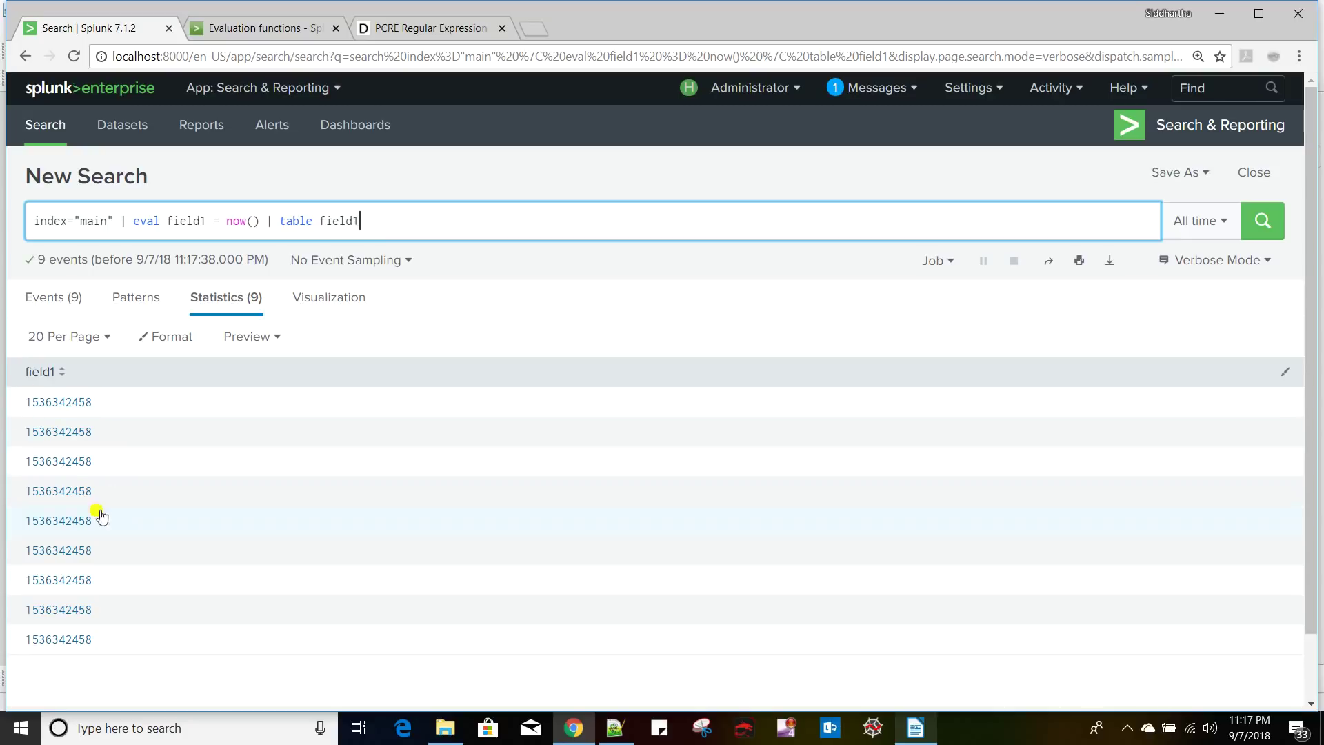
- Add a second eval expression after now(), starting field2 = strftime( with field1 as its first argument
click(261, 221)
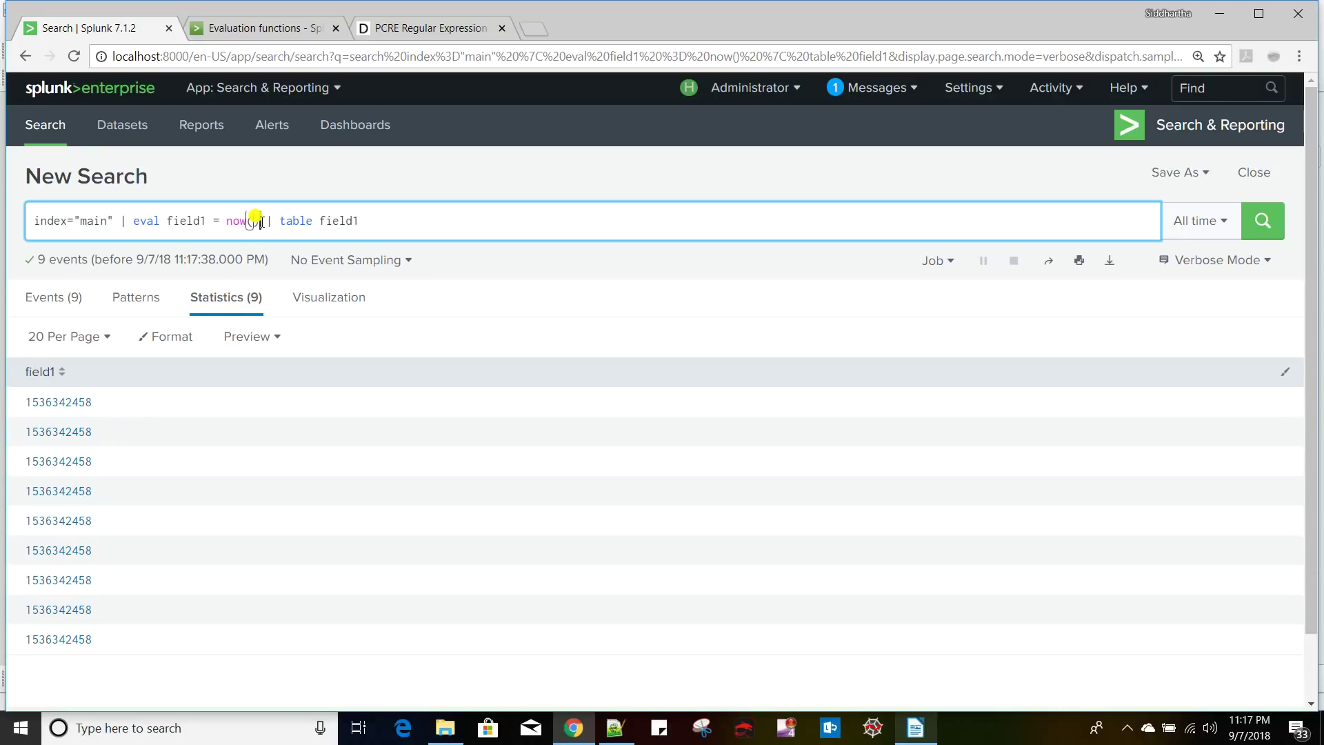
text(, field2 = strftime()
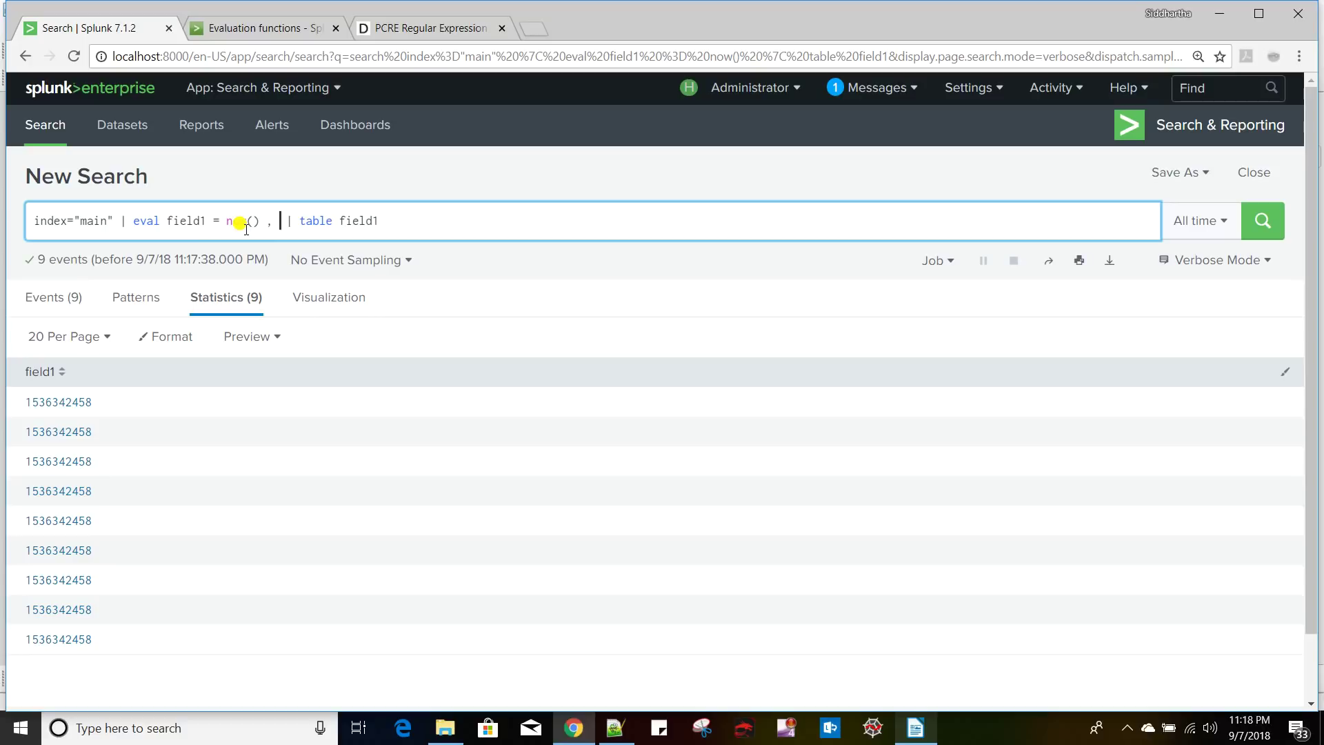
text(fi)
text(eld)
text(2)
text( = )
text(strf)
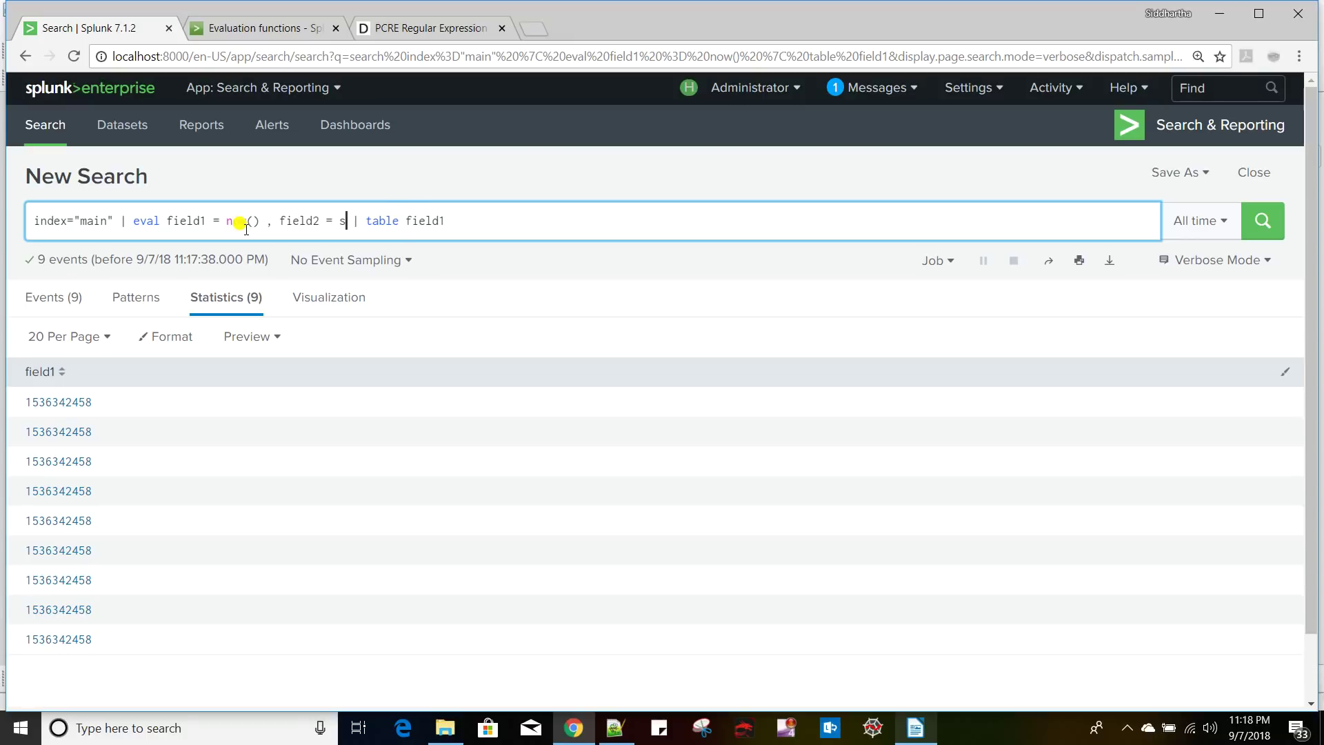
text(time()
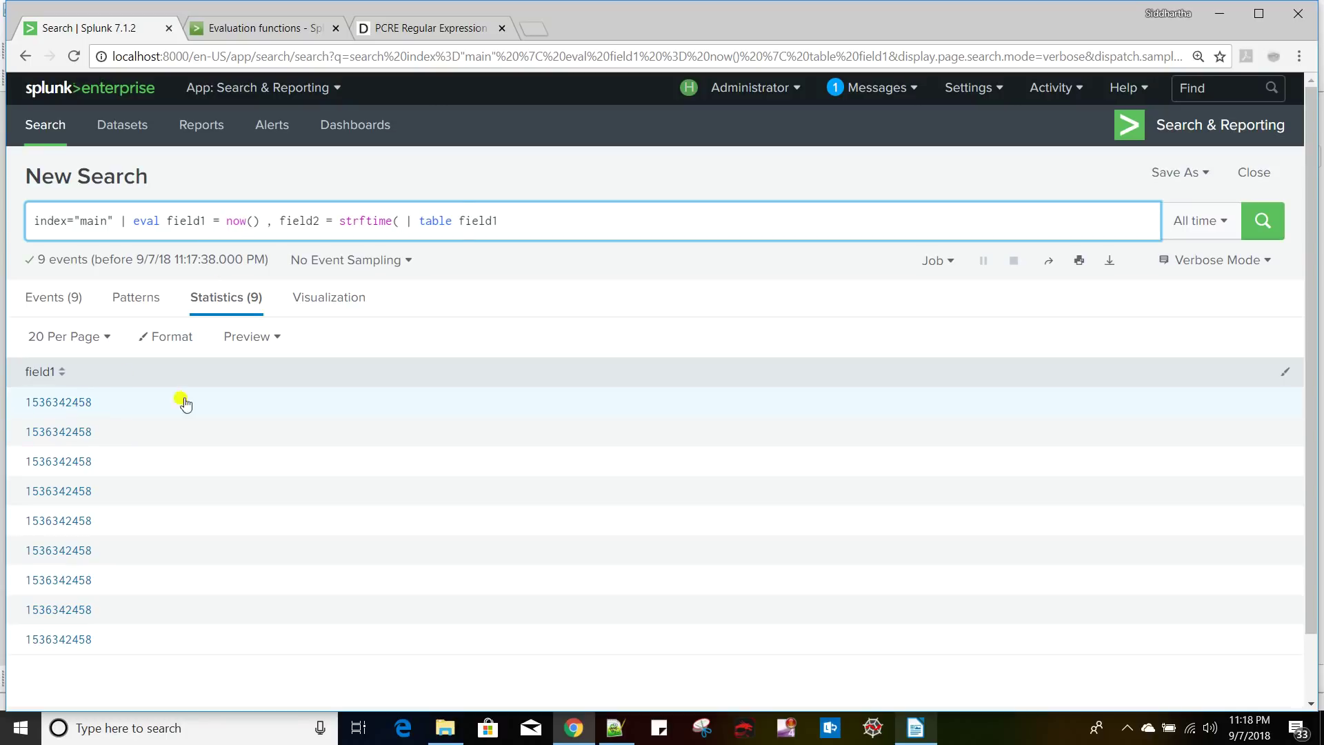
double_click(186, 223)
key(ctrl+c)
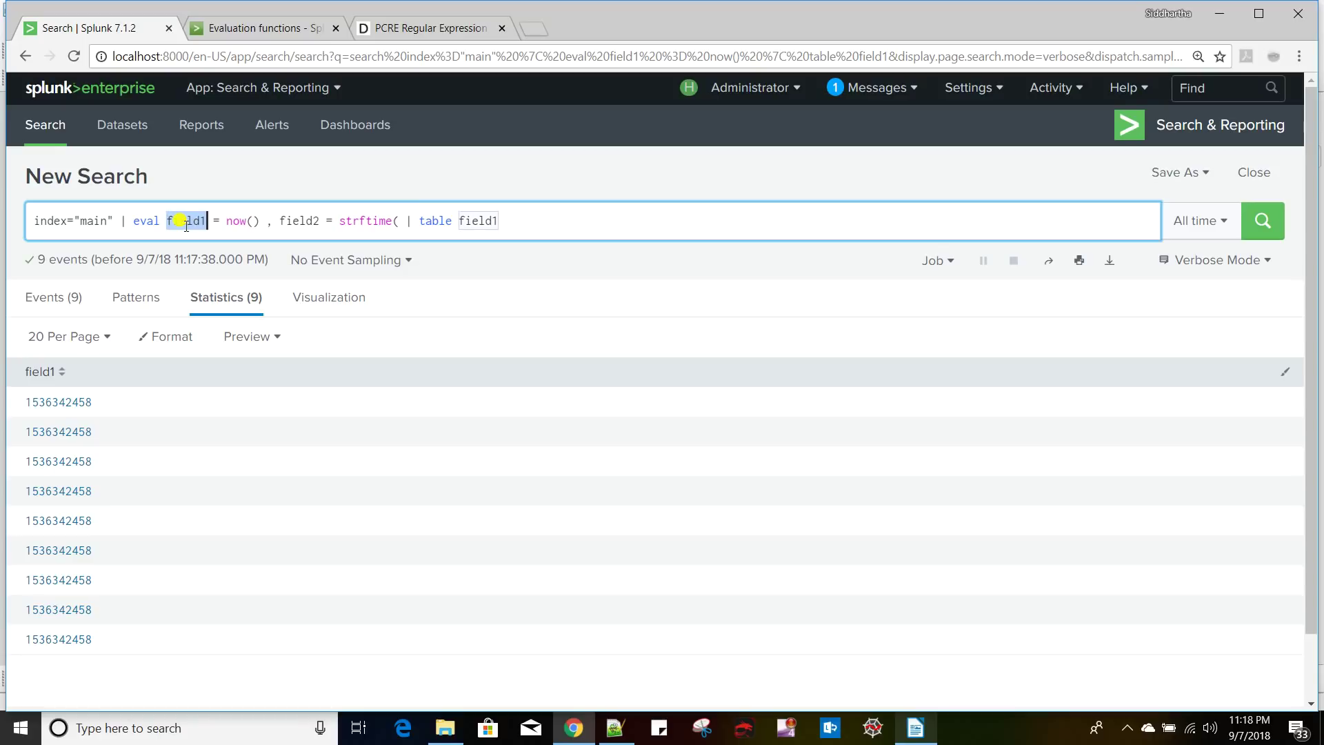
click(398, 222)
key(ctrl+v)
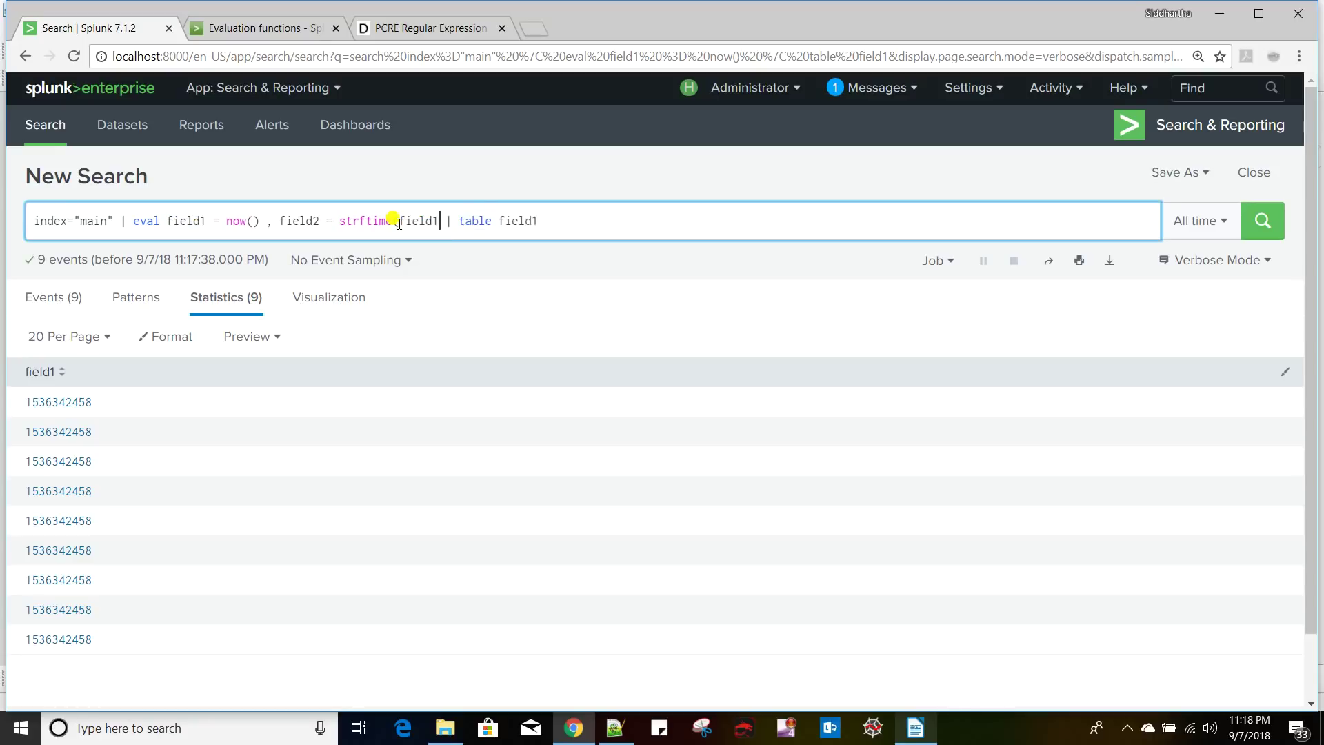
- Give strftime the format "%d-%m-%Y %H:%M:%S" as its second argument and close the function
text(,""))
key(Left)
key(Left)
text(%d-%m-)
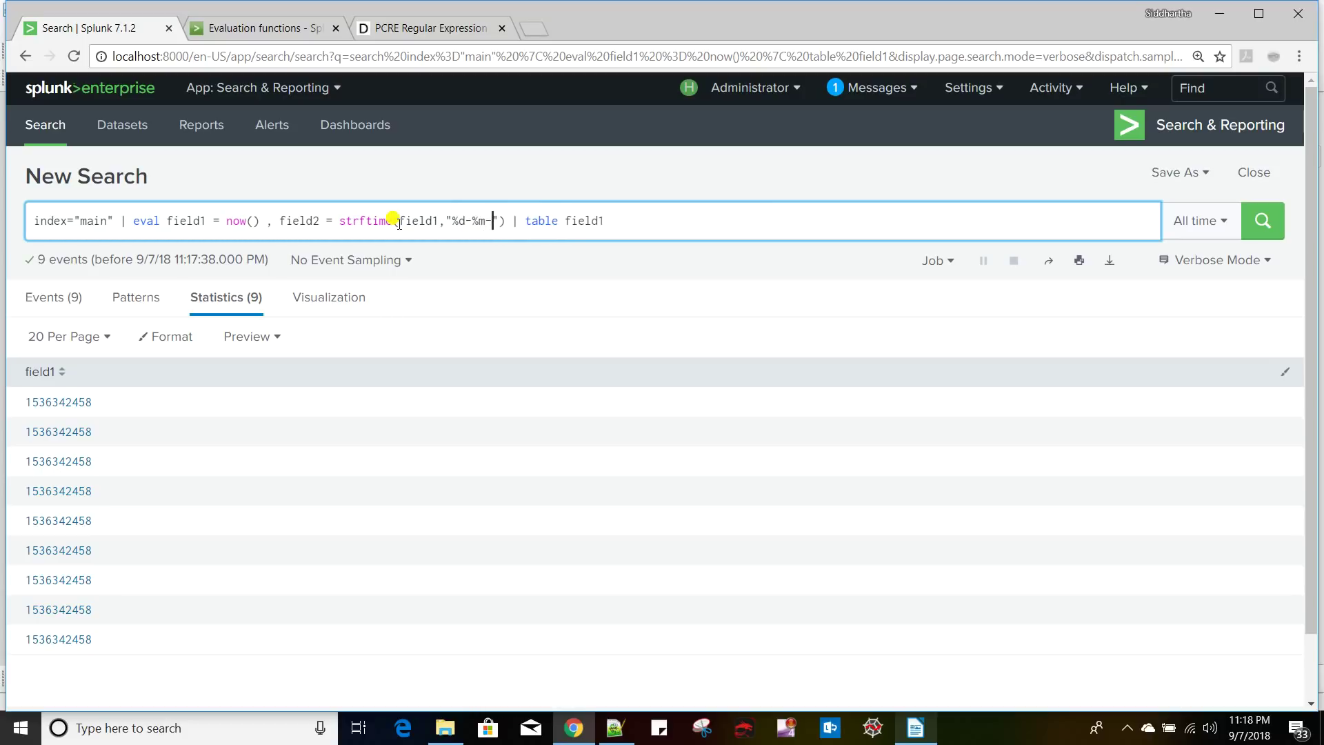
text(%Y %G)
key(BackSpace)
text(H:)
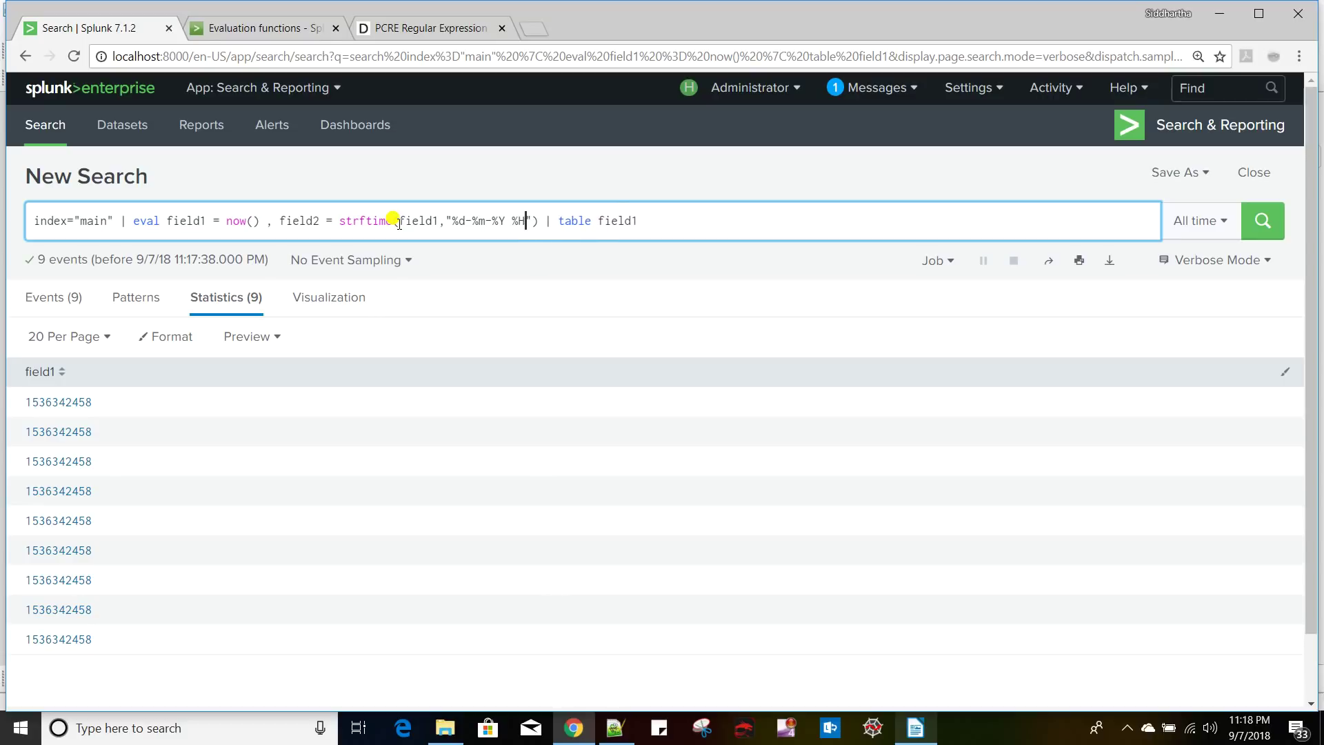
text(%M:%S)
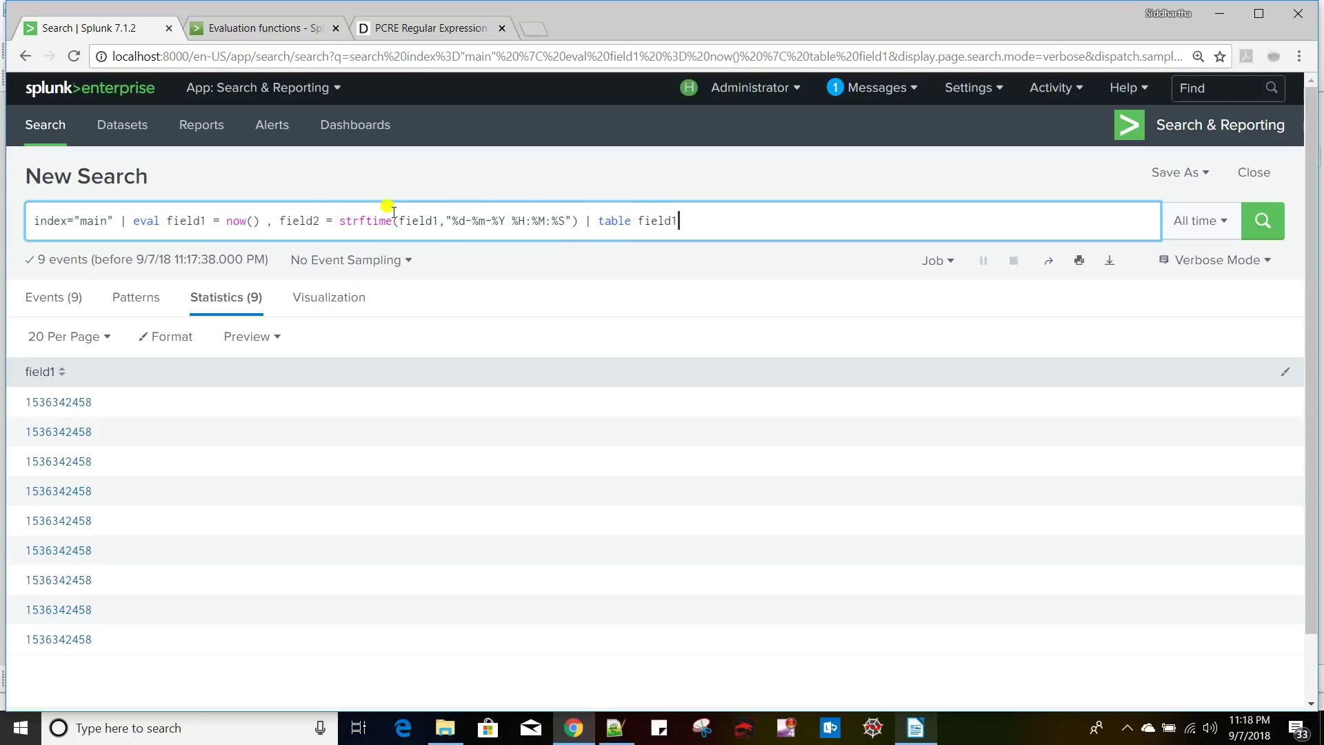
- Add field2 to the table command after field1 and run the search
click(293, 221)
double_click(290, 219)
click(680, 219)
text(,field2)
key(Return)
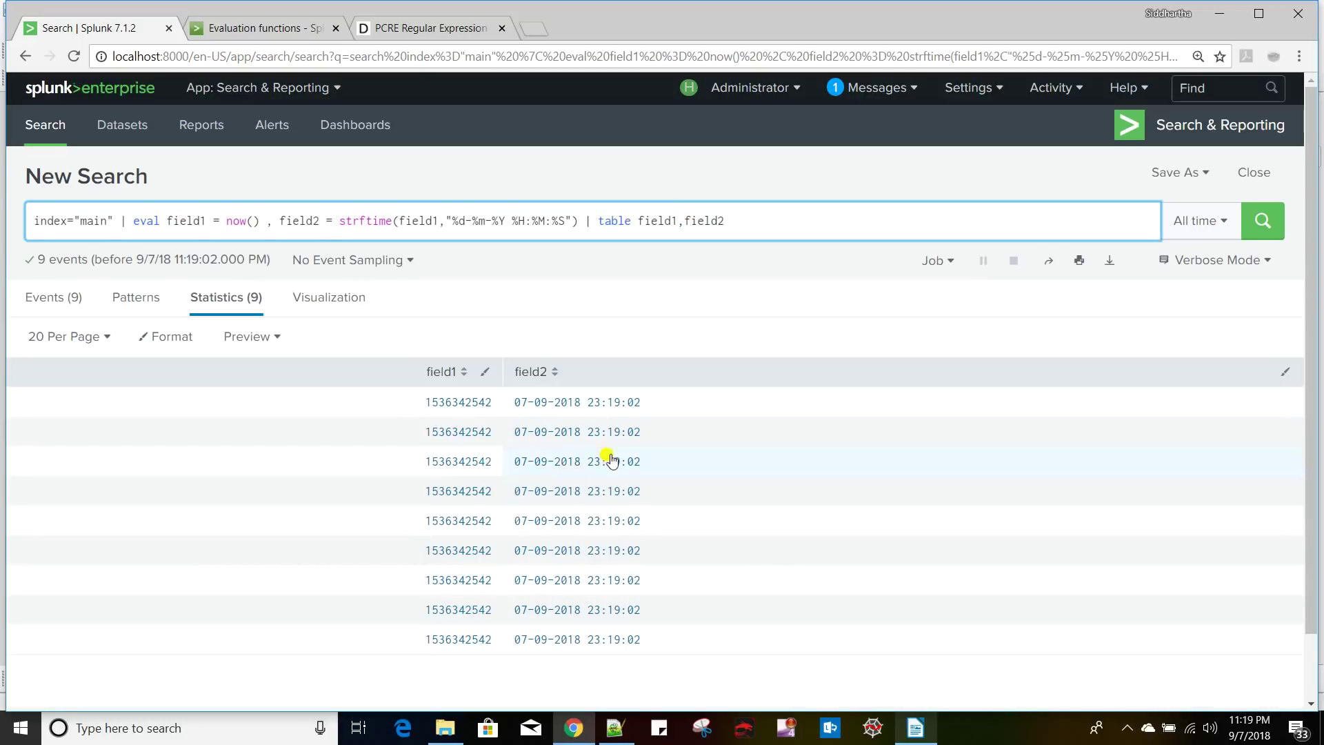
- Add a third eval expression, field3 = strptime(), after the strftime expression
click(578, 220)
text(, )
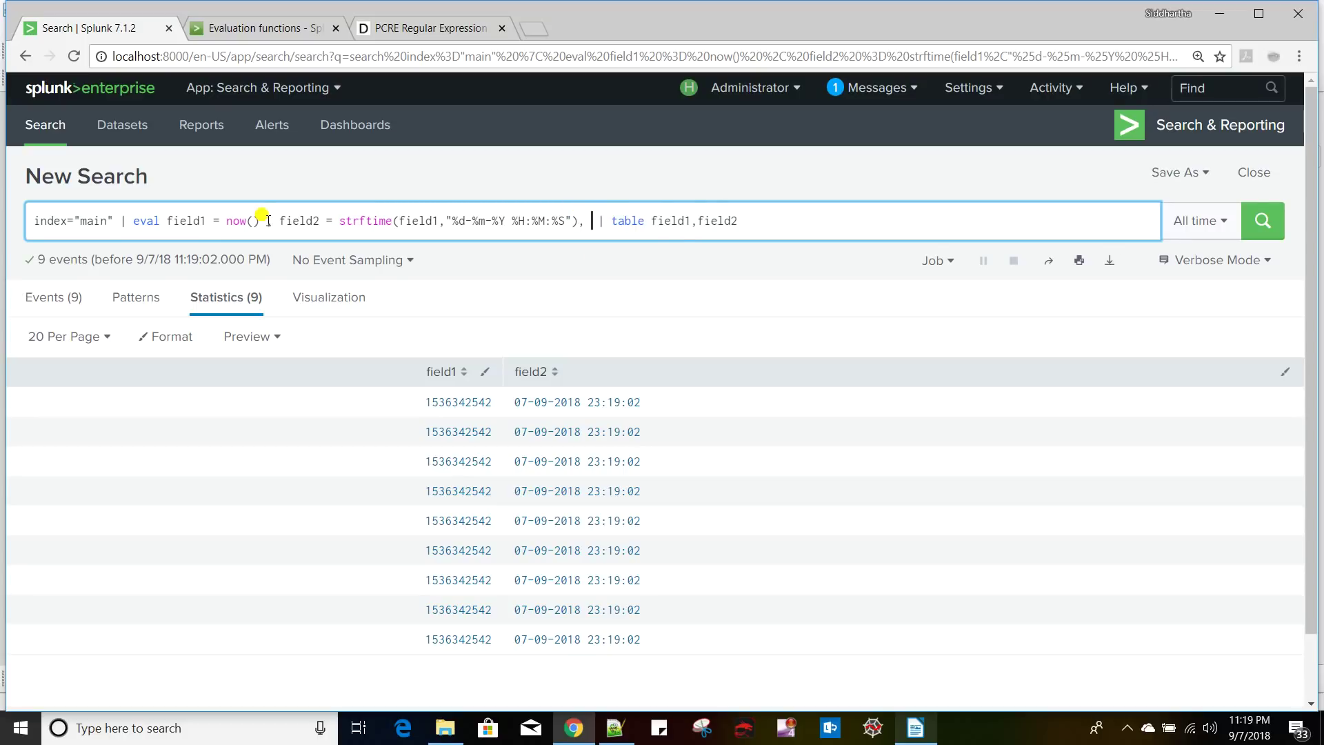
text(field)
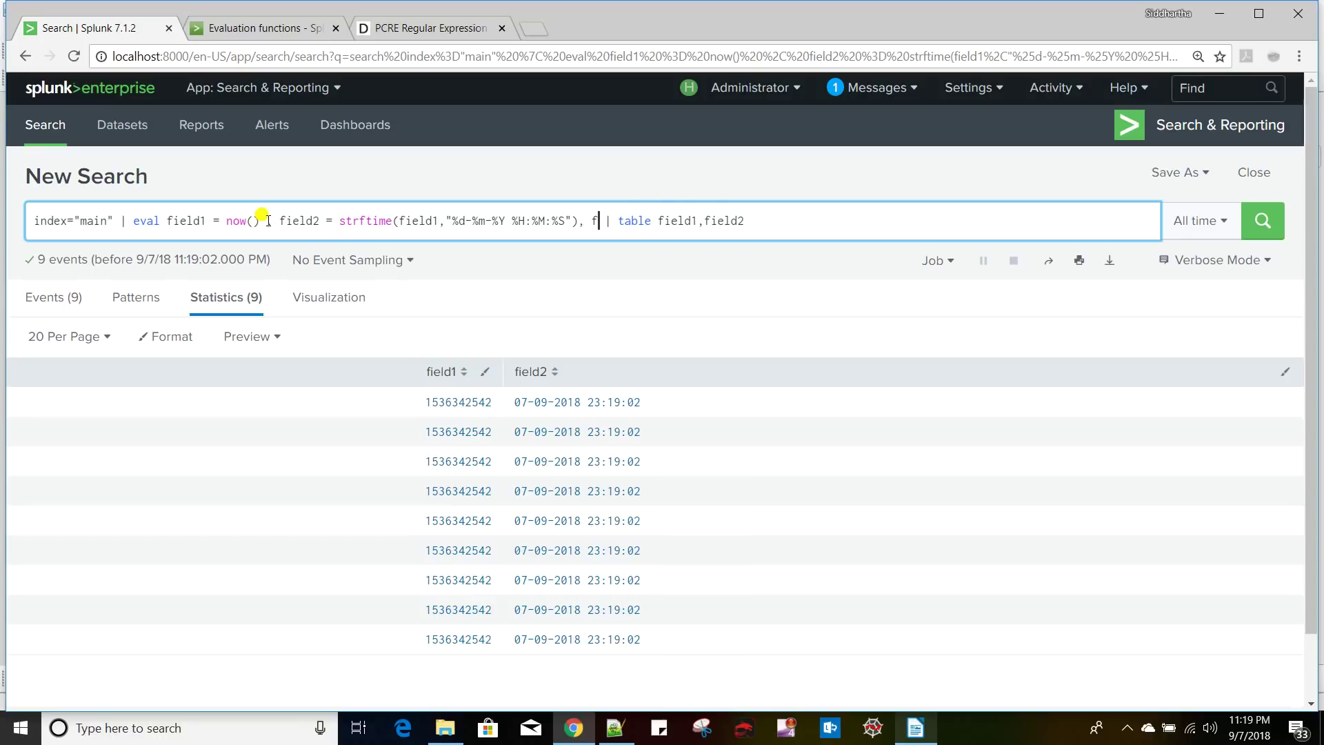
text(3 = )
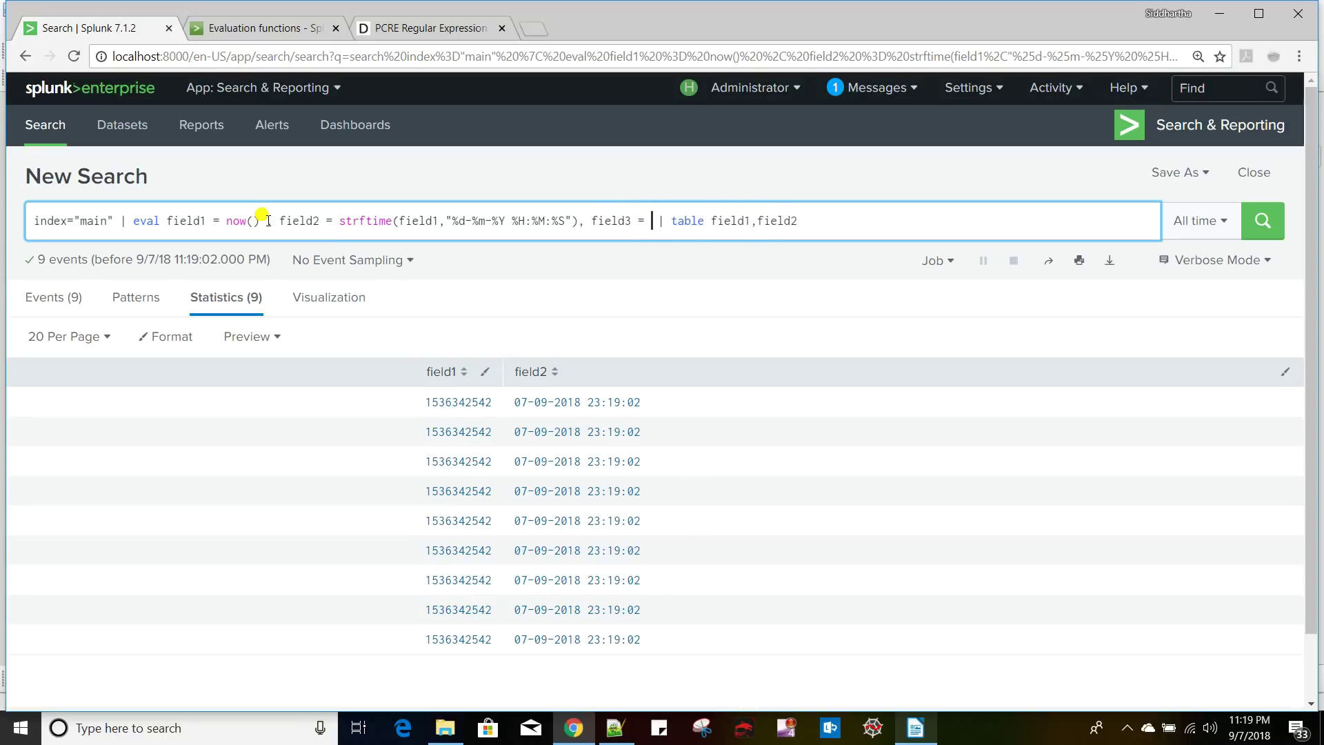
text(strpti)
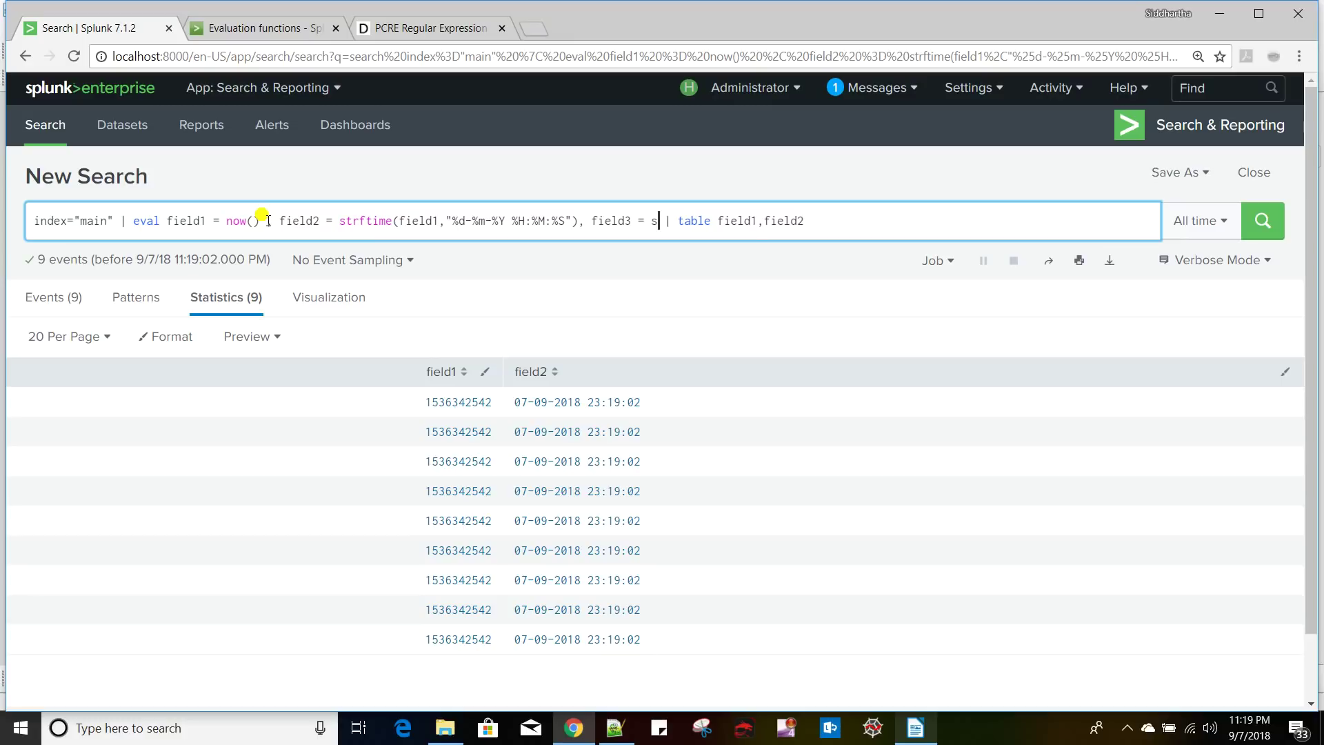
text(me)
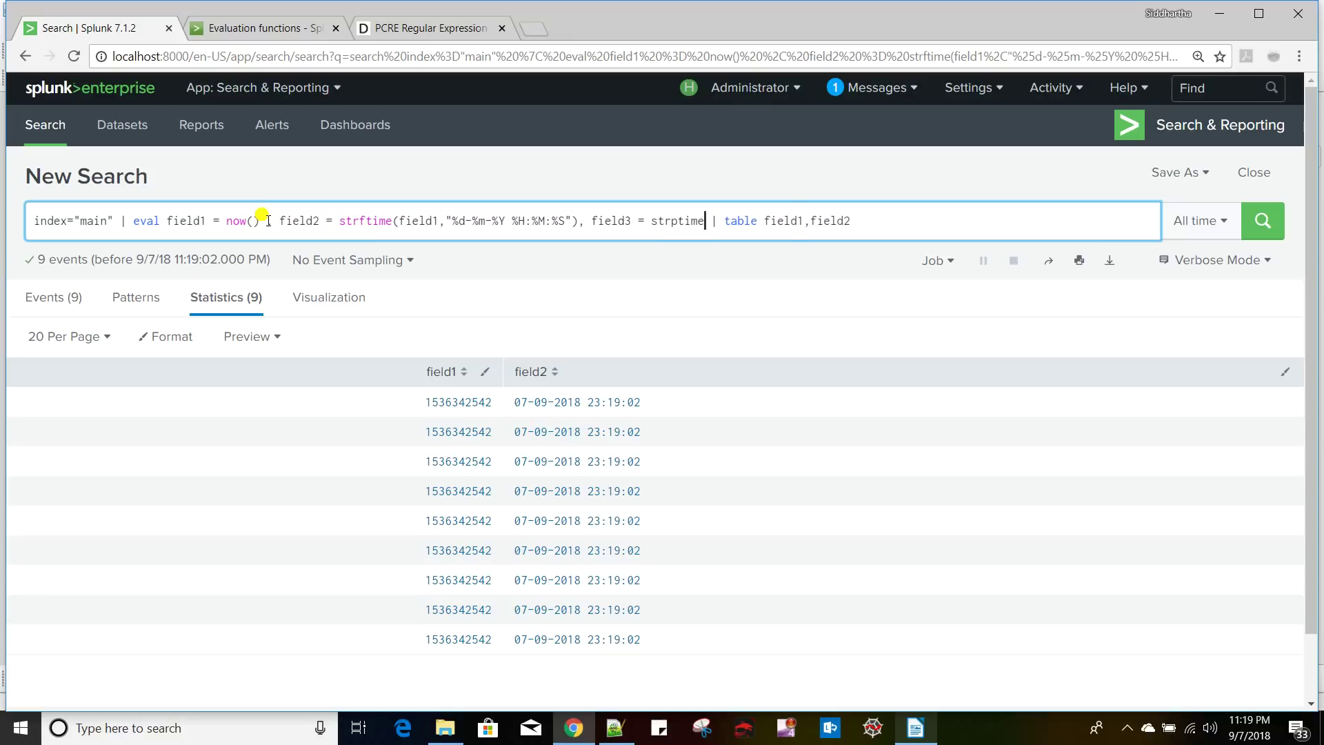
text(())
key(Left)
- Give strptime field2 as its first argument and an empty pair of quotes as its second
double_click(290, 220)
key(ctrl+c)
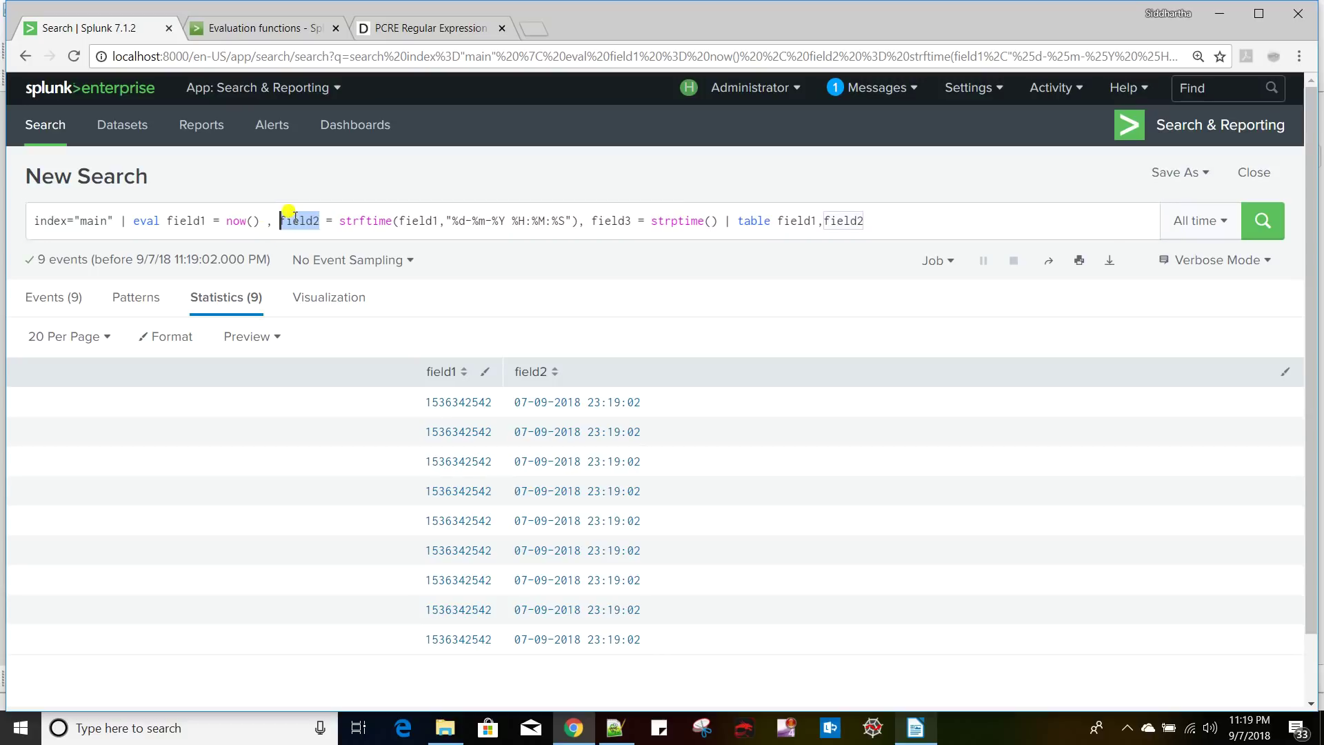
click(708, 220)
key(ctrl+v)
text(,"")
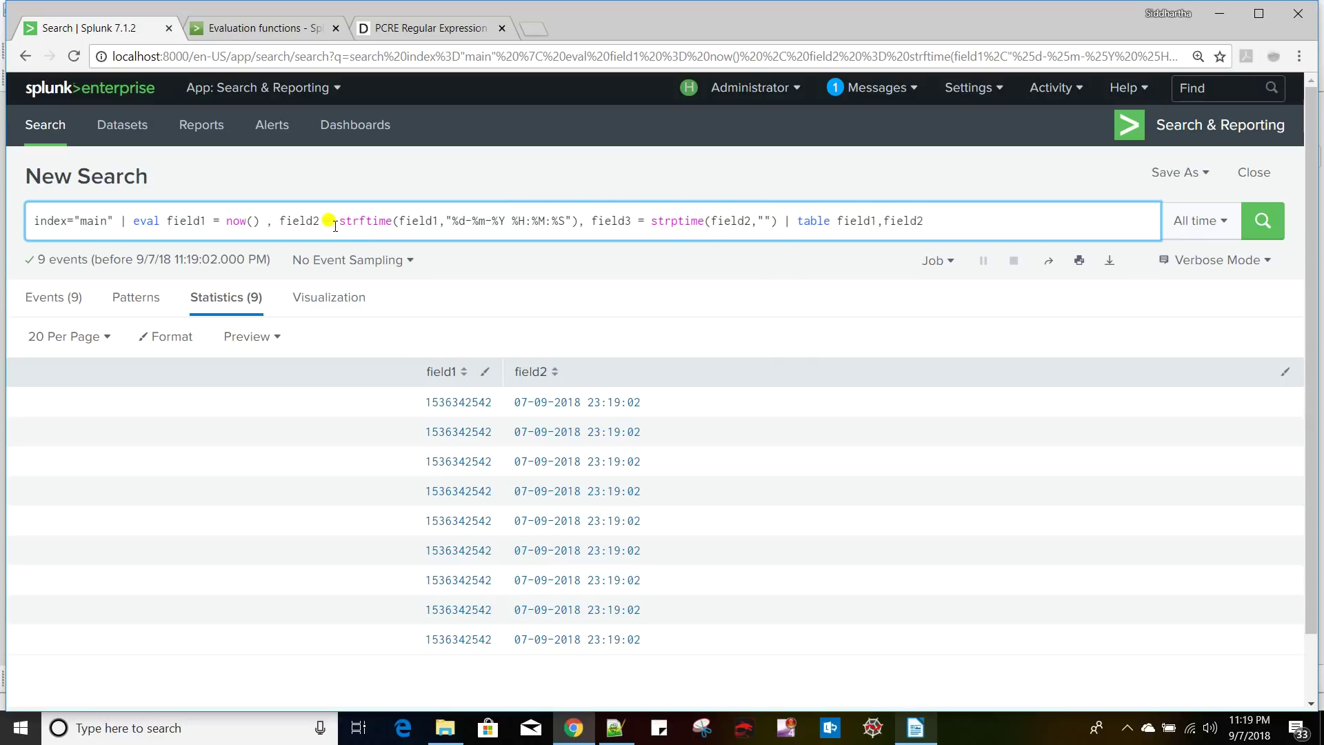
click(364, 223)
double_click(365, 223)
drag(446, 221, 572, 226)
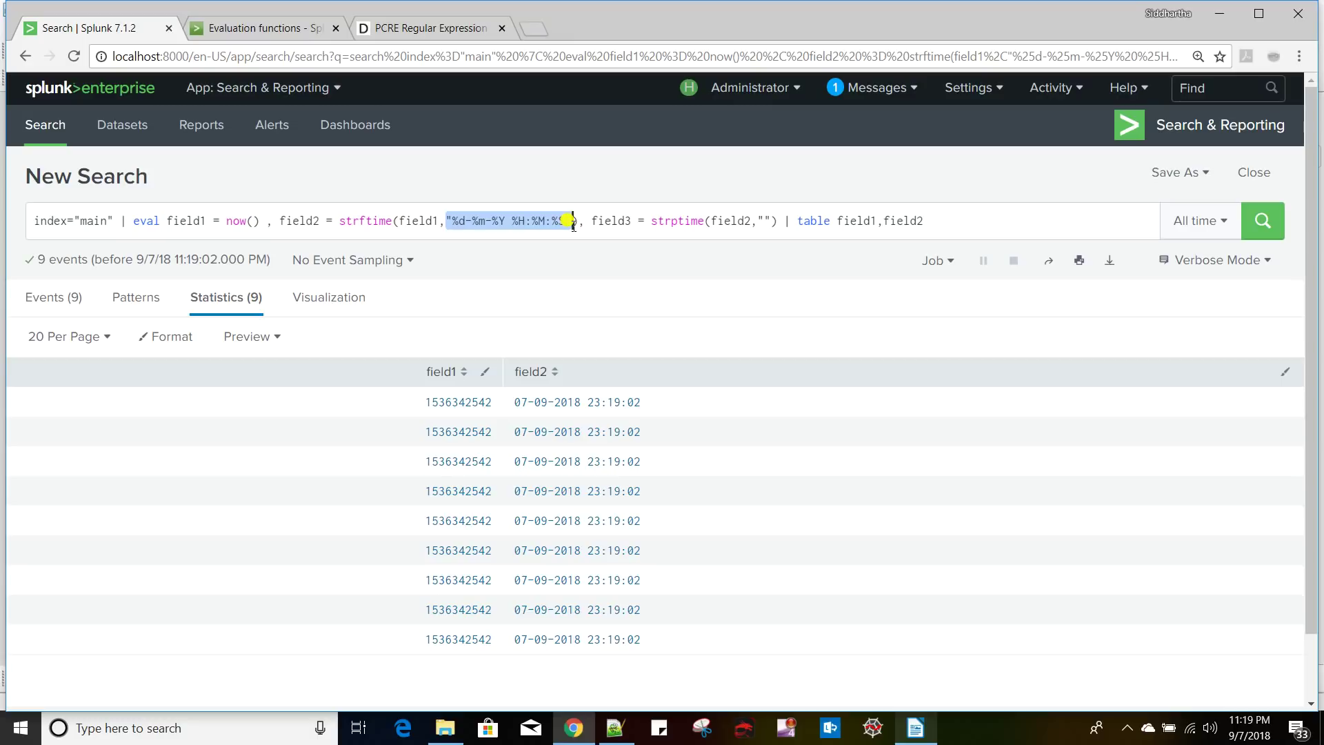
double_click(693, 223)
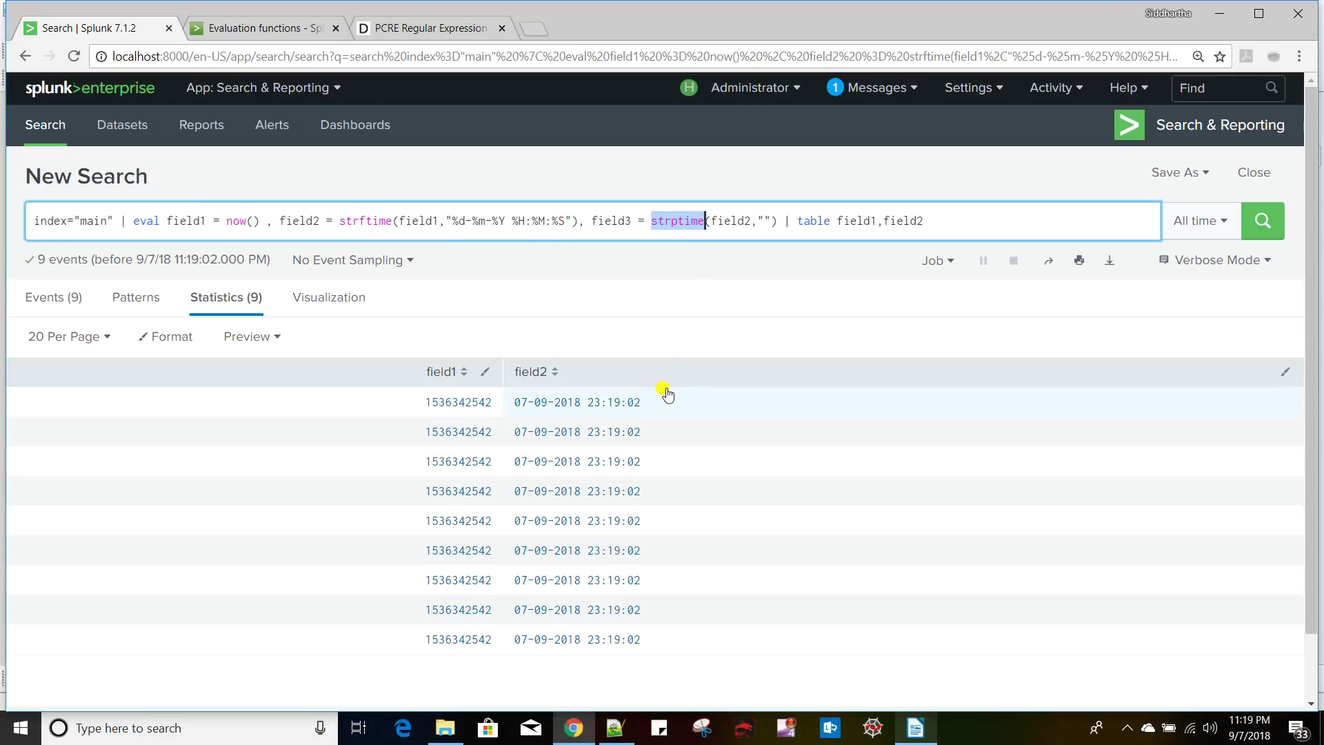
drag(656, 405, 512, 407)
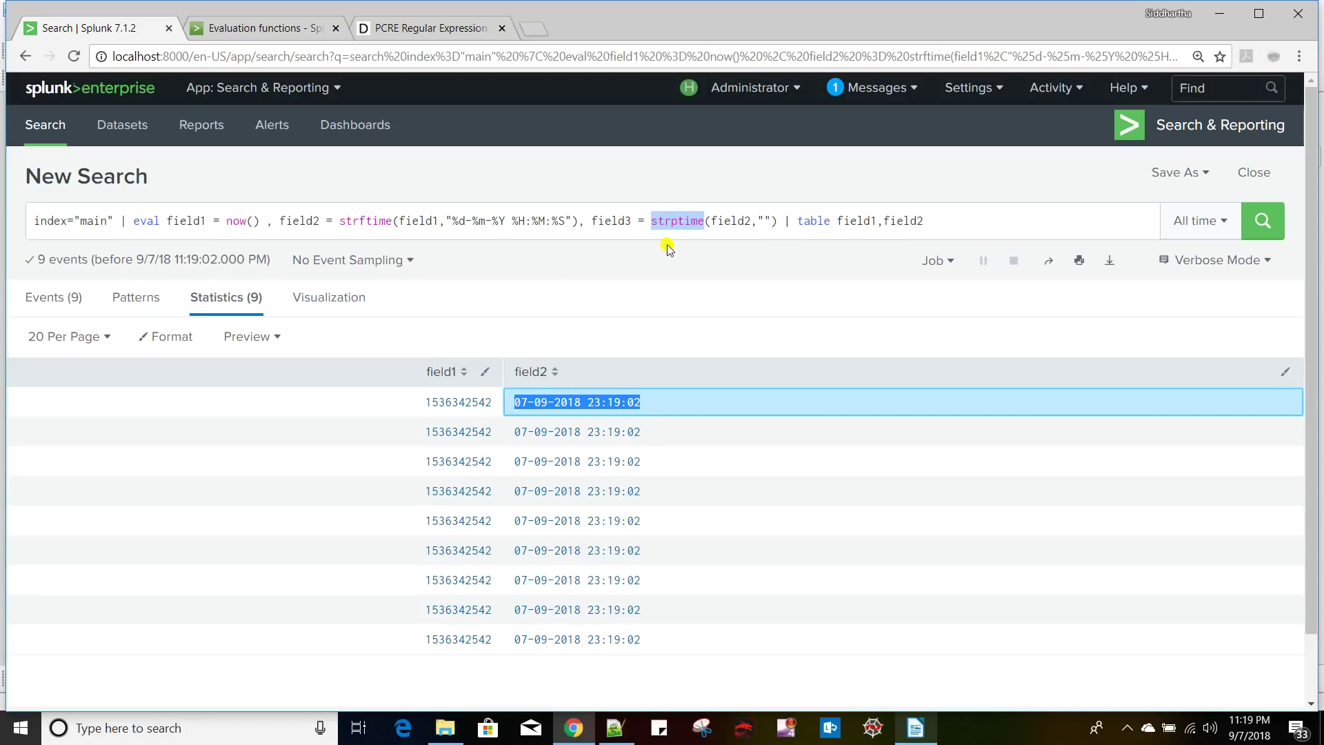
- Copy the format %d-%m-%Y %H:%M:%S from strftime into the empty quotes of strptime
click(452, 221)
drag(453, 221, 564, 229)
key(ctrl+c)
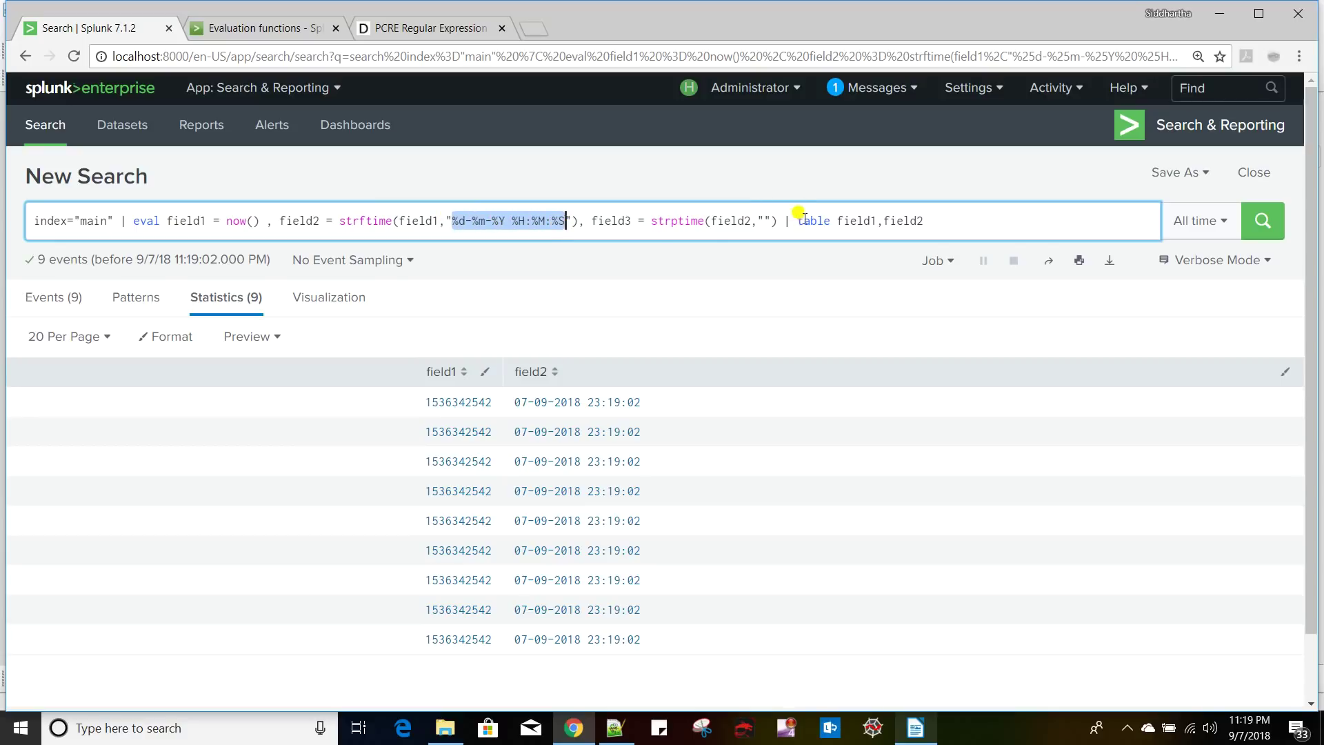
click(767, 220)
key(ctrl+v)
- Add field3 to the table command after field2 and run the search
click(1068, 222)
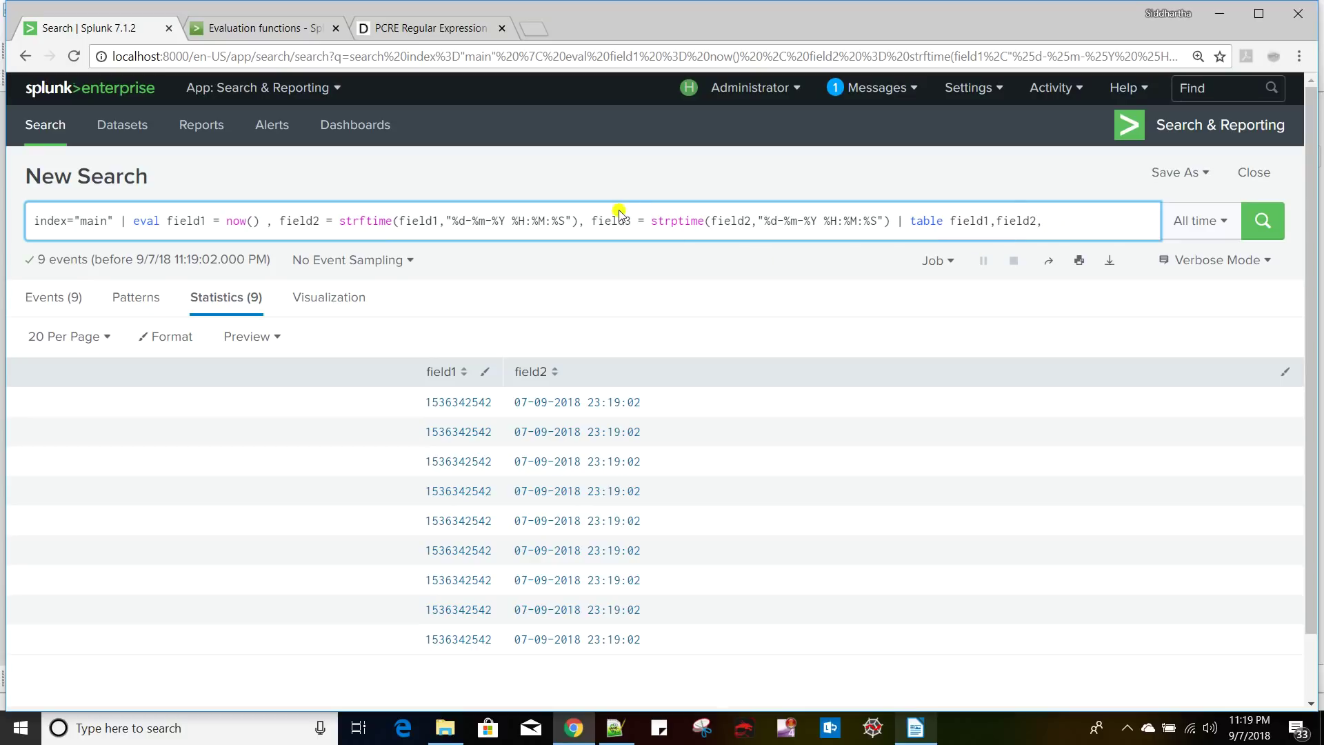
double_click(611, 221)
key(ctrl+c)
click(1063, 222)
key(ctrl+v)
key(Return)
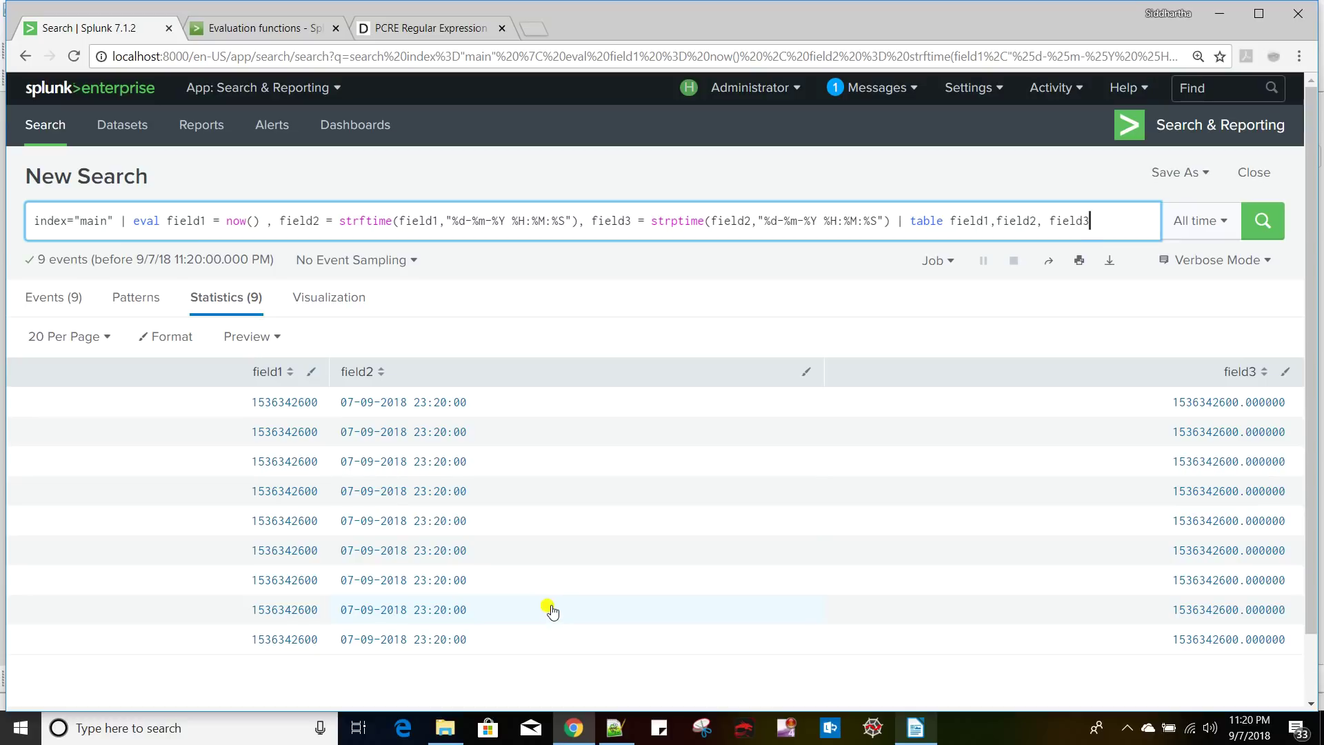
- Check the date and time functions listed in use_cases.odt in LibreOffice Writer and return to the Splunk search
click(915, 727)
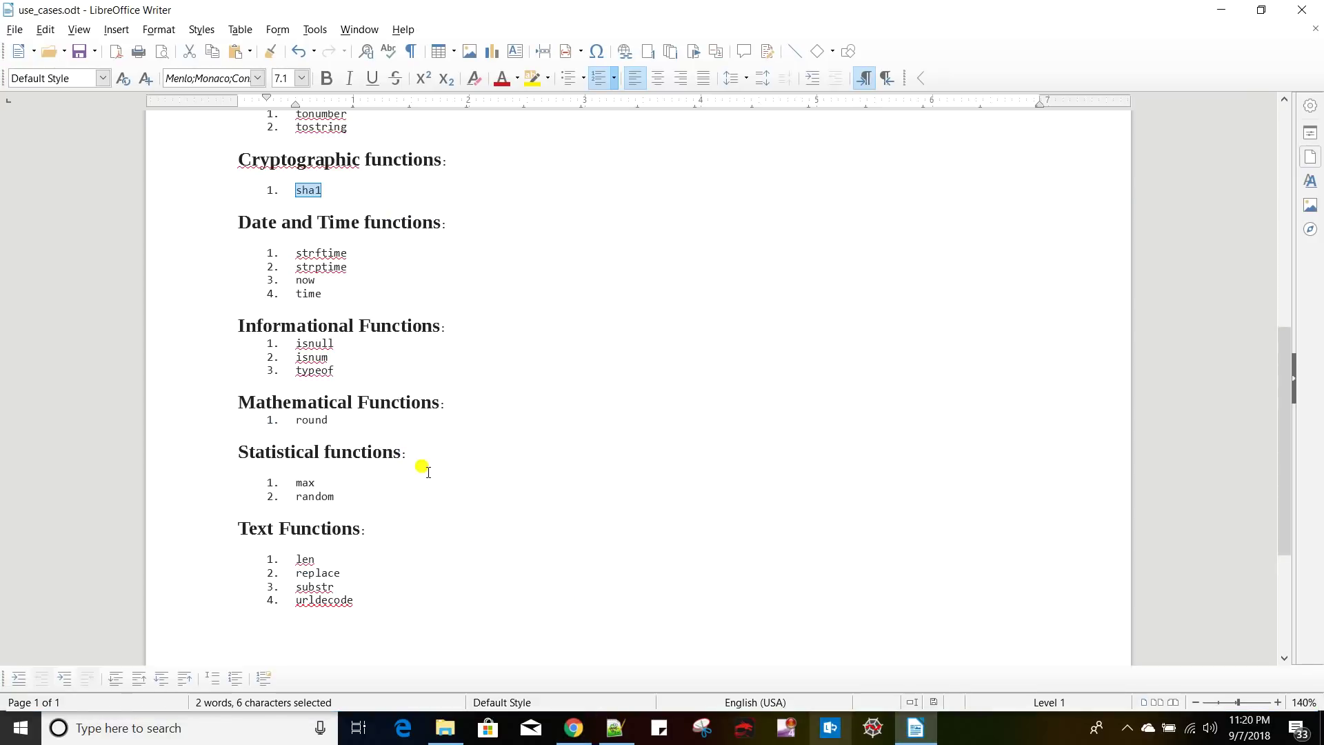
click(347, 290)
key(alt+Tab)
drag(280, 221, 306, 221)
click(255, 223)
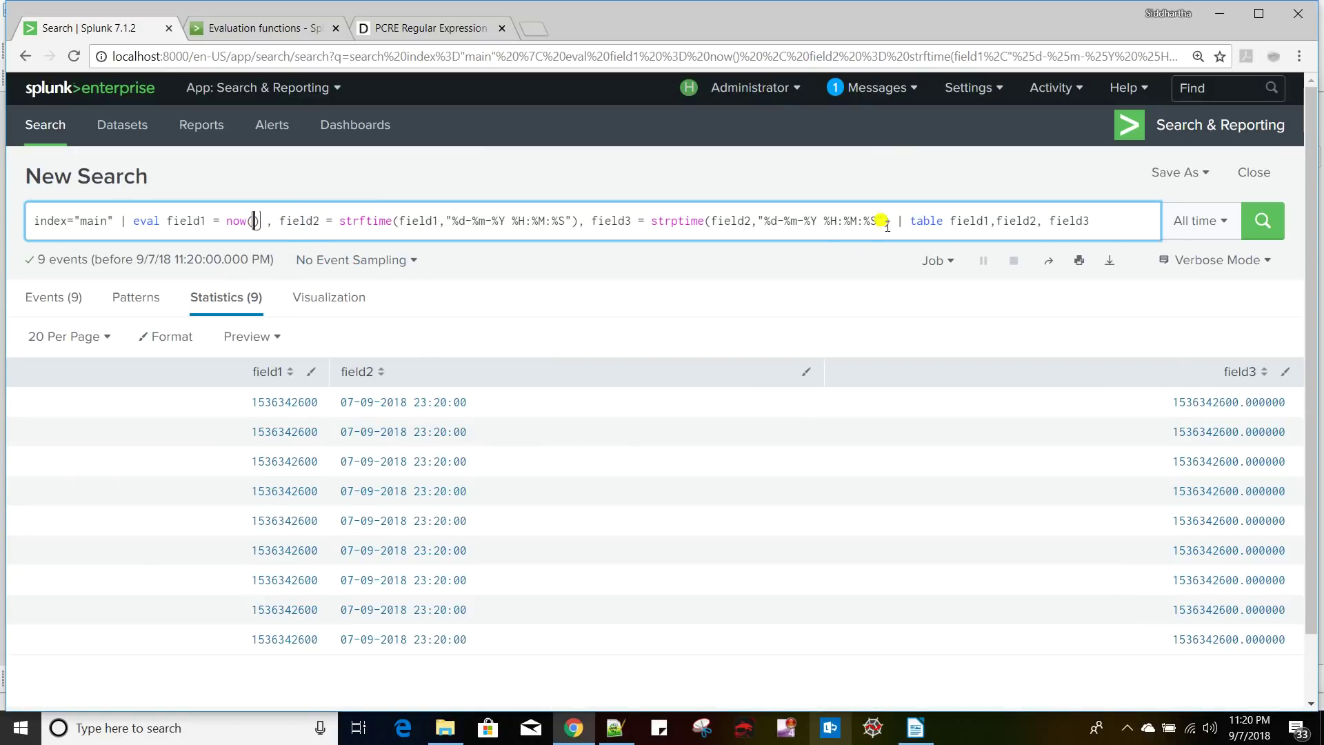
- Move the table command onto a separate line and add the eval expression field4 = time() after strptime
key(shift+Return)
key(shift+Return)
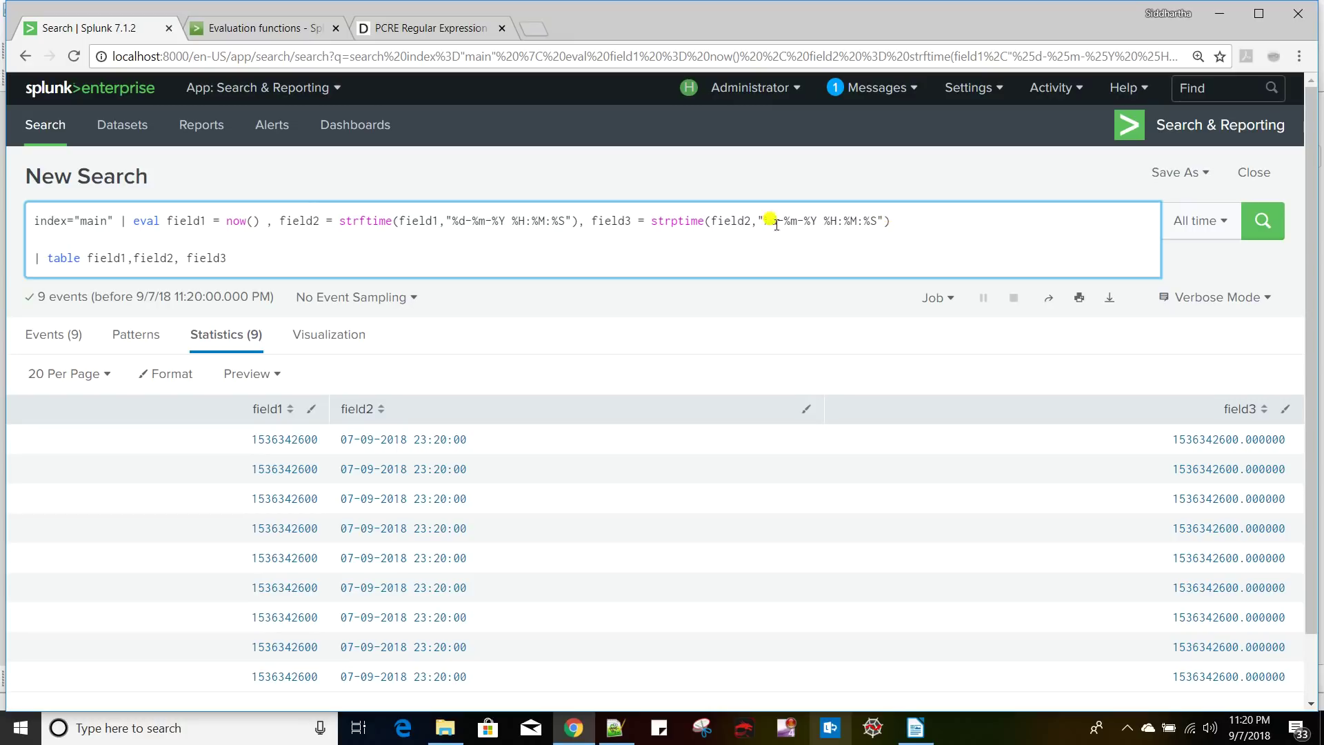
click(943, 222)
text(field4 = time())
- Add field4 to the table command after field3 and run the search
double_click(927, 220)
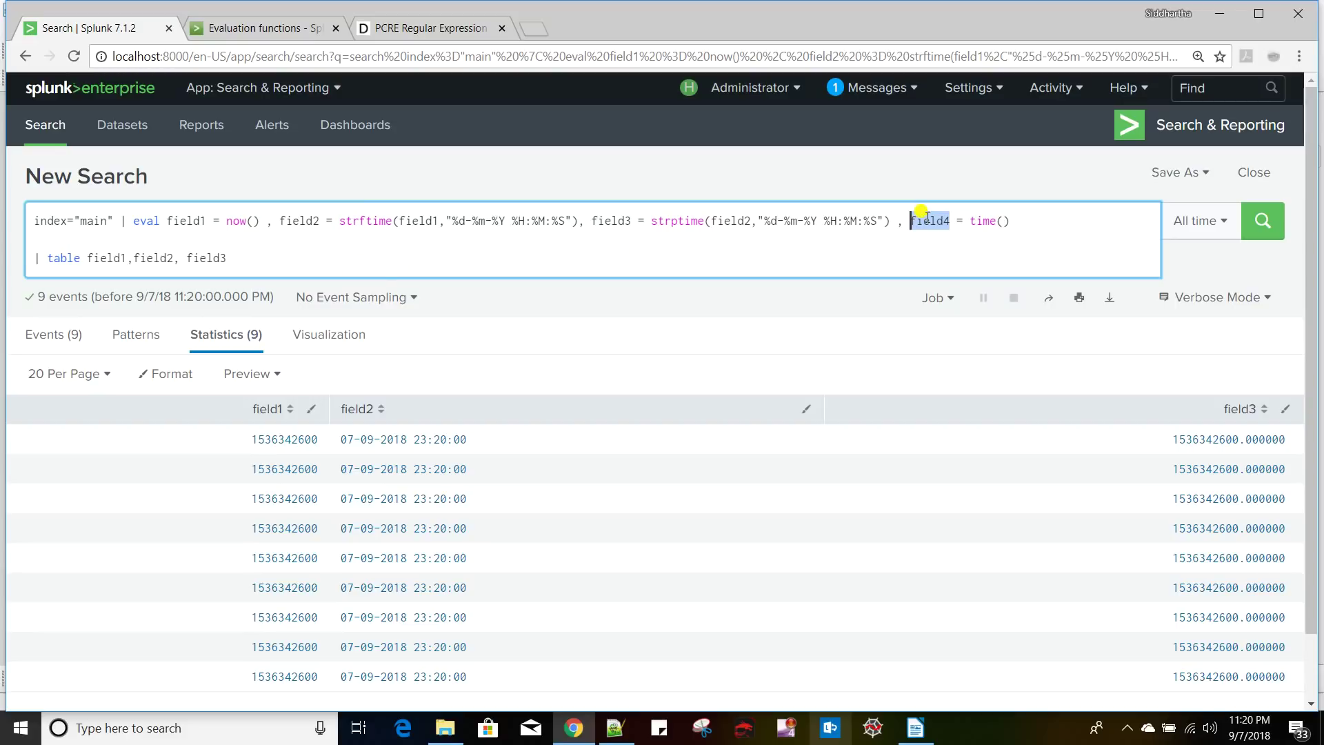
click(305, 257)
text(, field4)
key(Return)
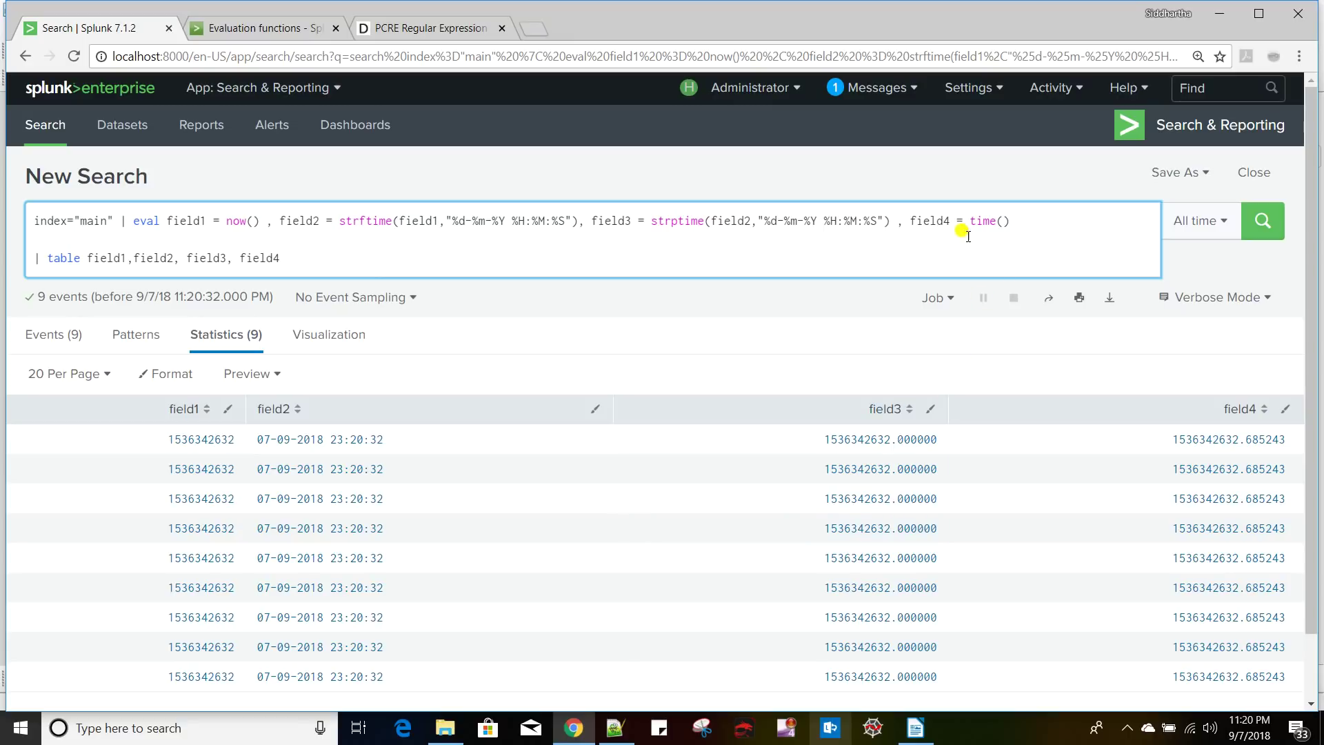
- Check the informational functions listed in use_cases.odt in LibreOffice Writer and return to the Splunk search
double_click(928, 221)
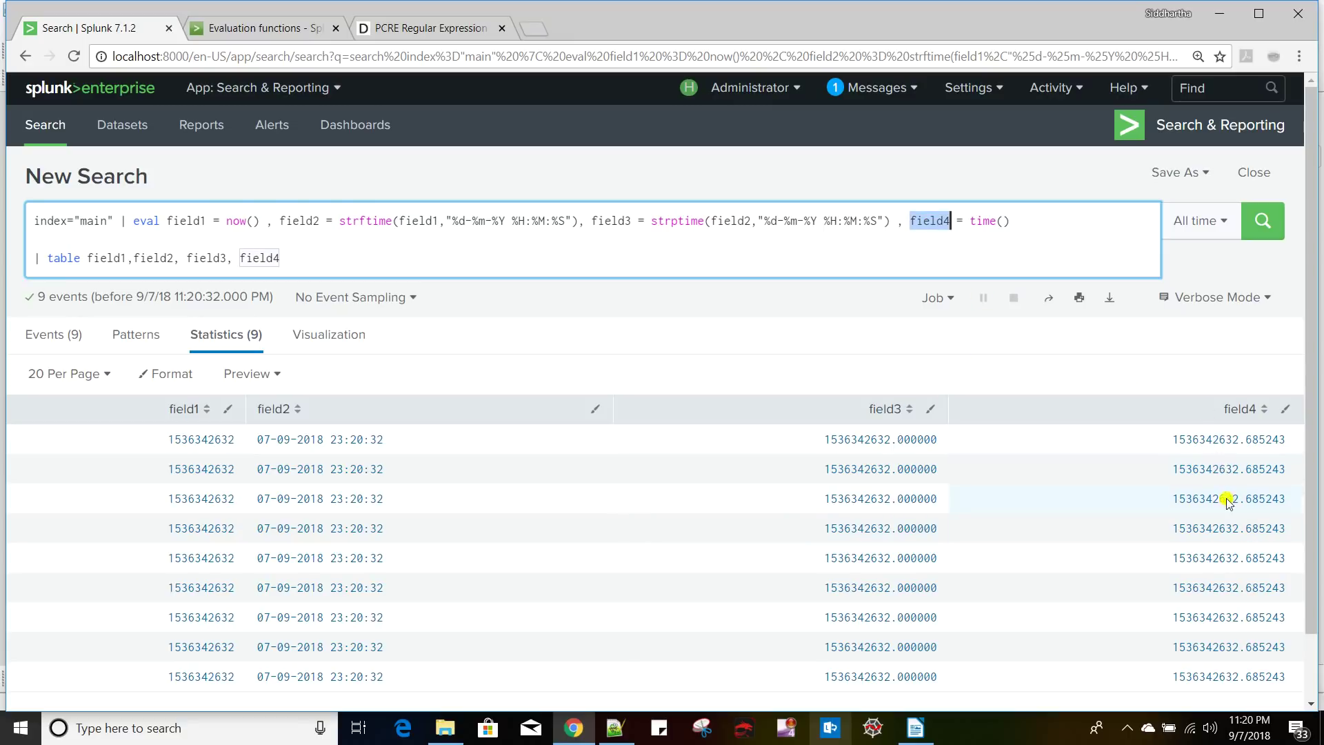
click(349, 260)
key(alt+Tab)
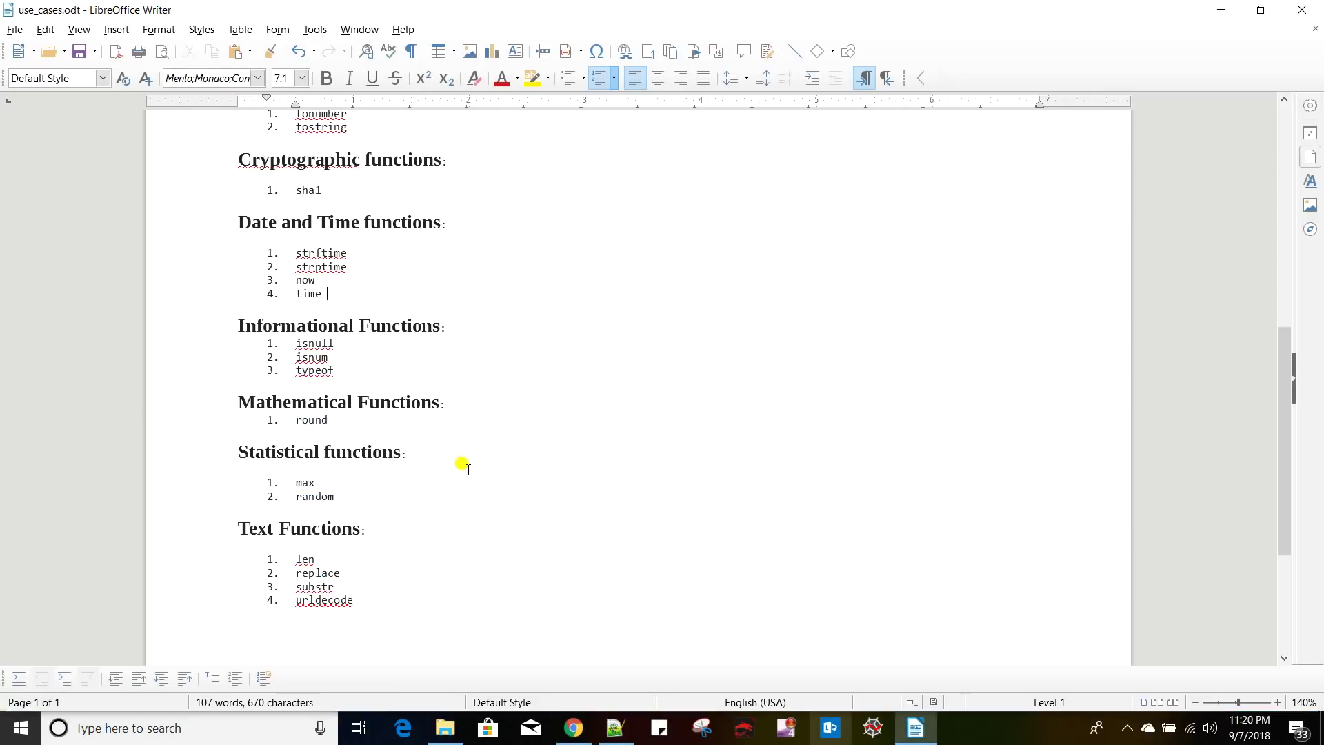
scroll(465, 466, down, 3)
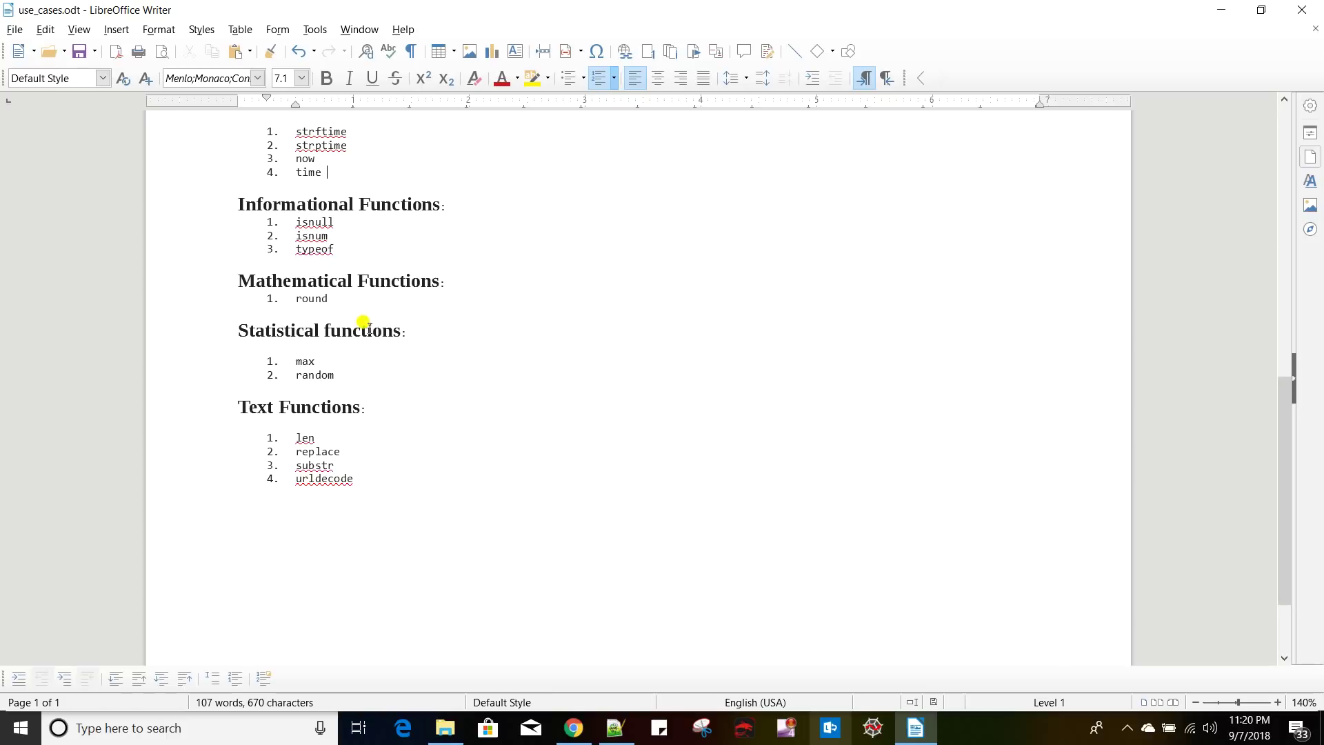
scroll(366, 326, up, 1)
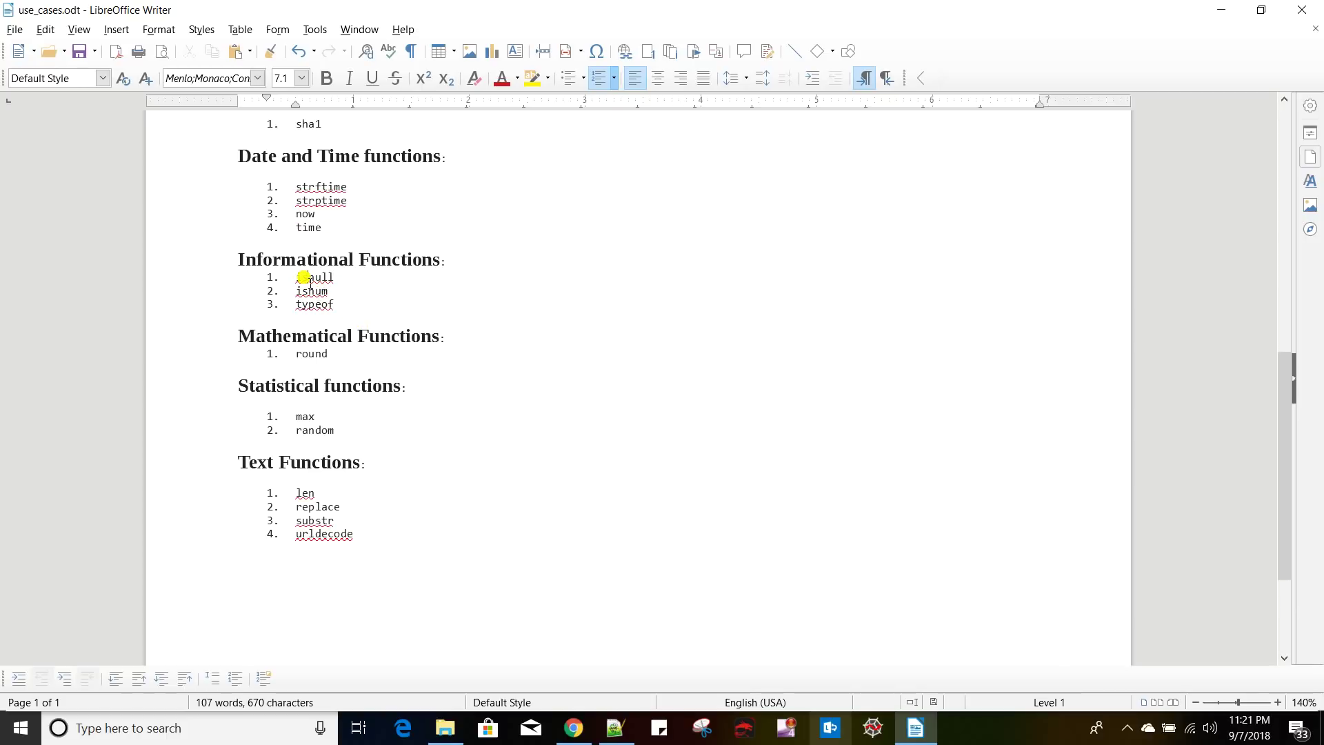
key(alt+Tab)
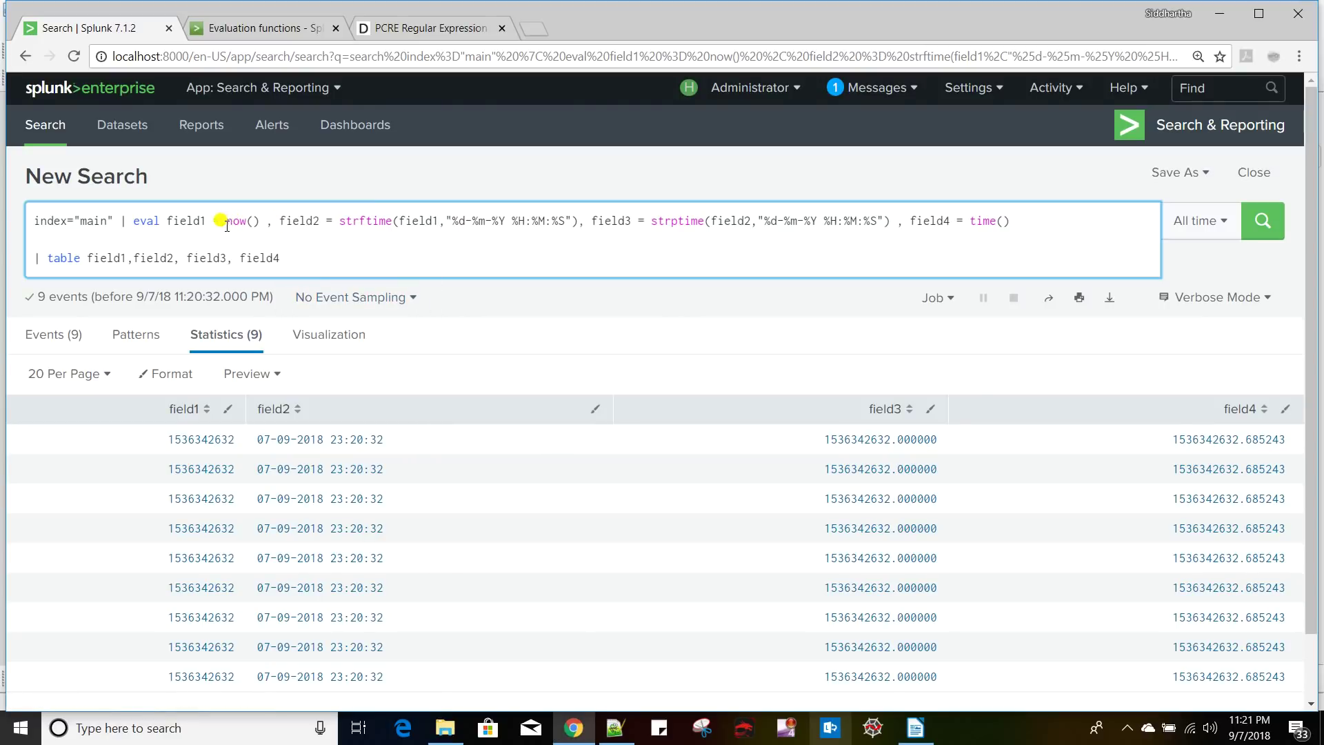
- Replace everything after "field1 =" in the query with null()
drag(227, 222, 311, 266)
key(BackSpace)
text(null())
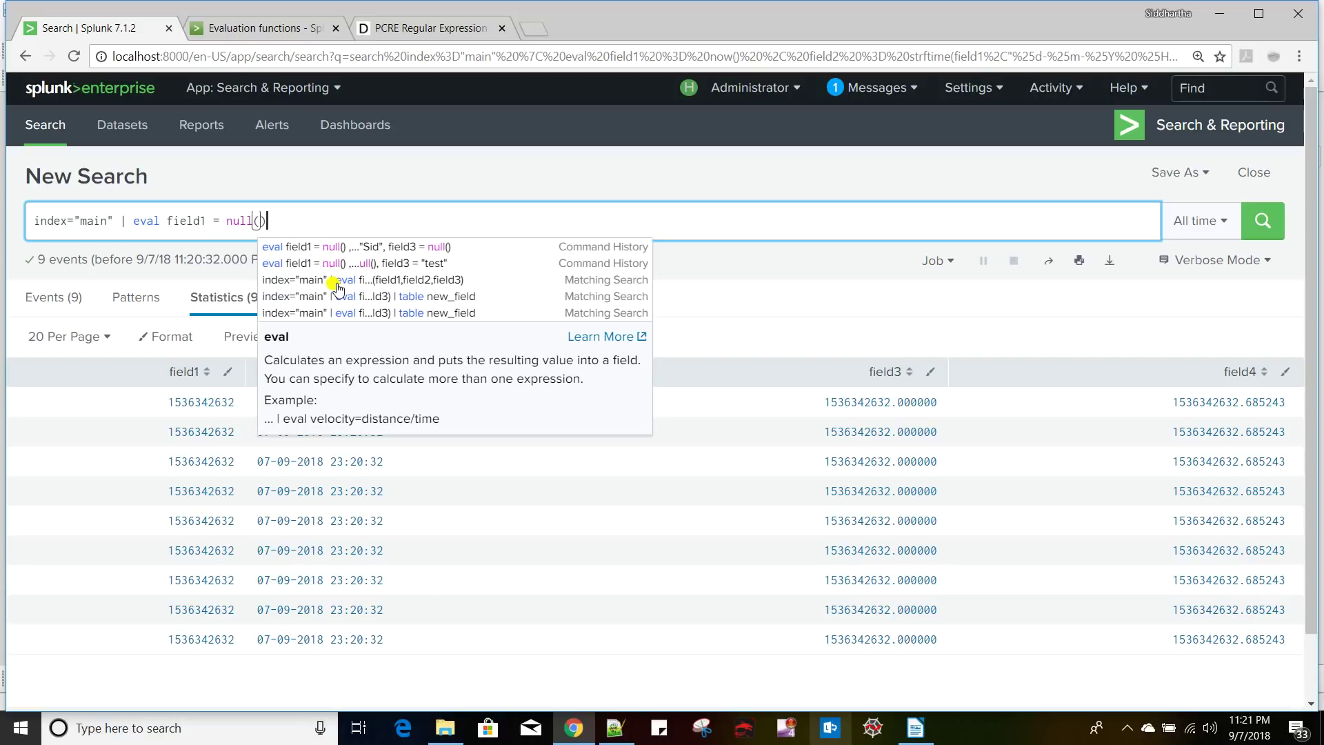
- Add a second eval expression, field2 = isnull(field1), after null()
text( , f)
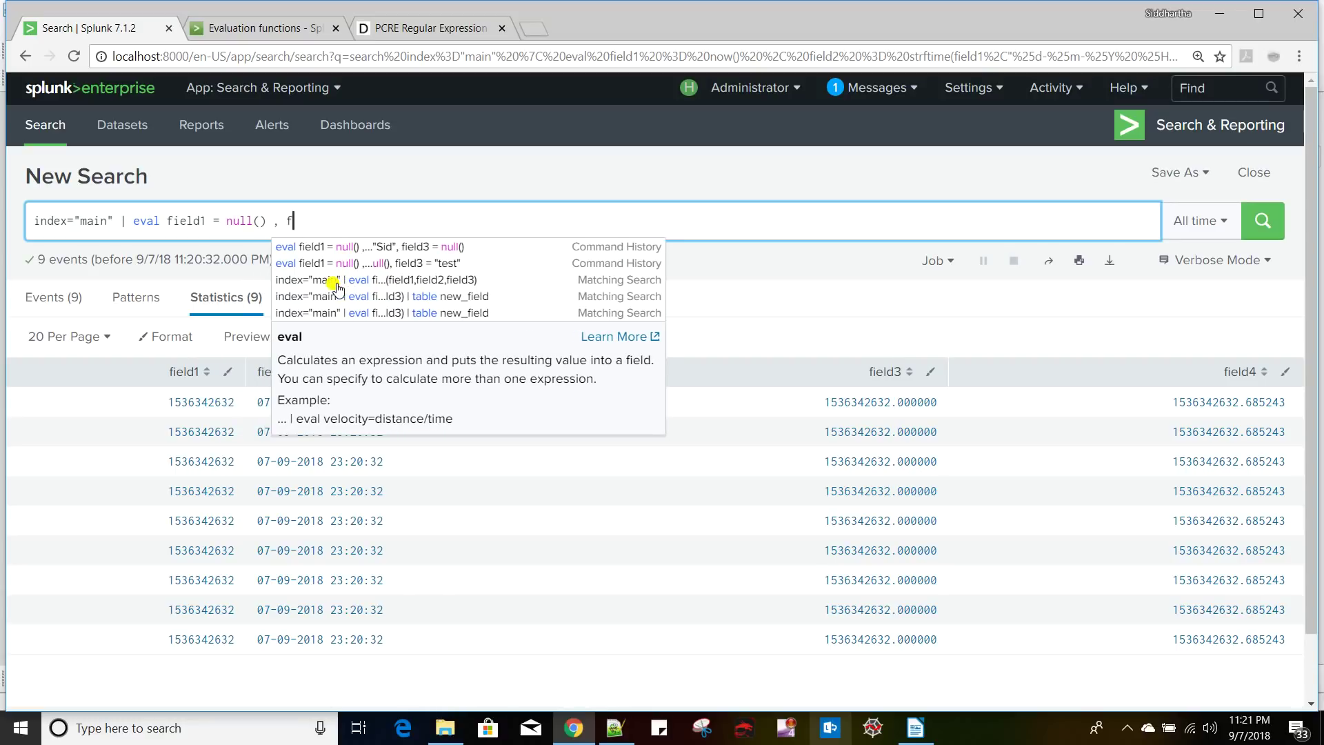
text(iel2)
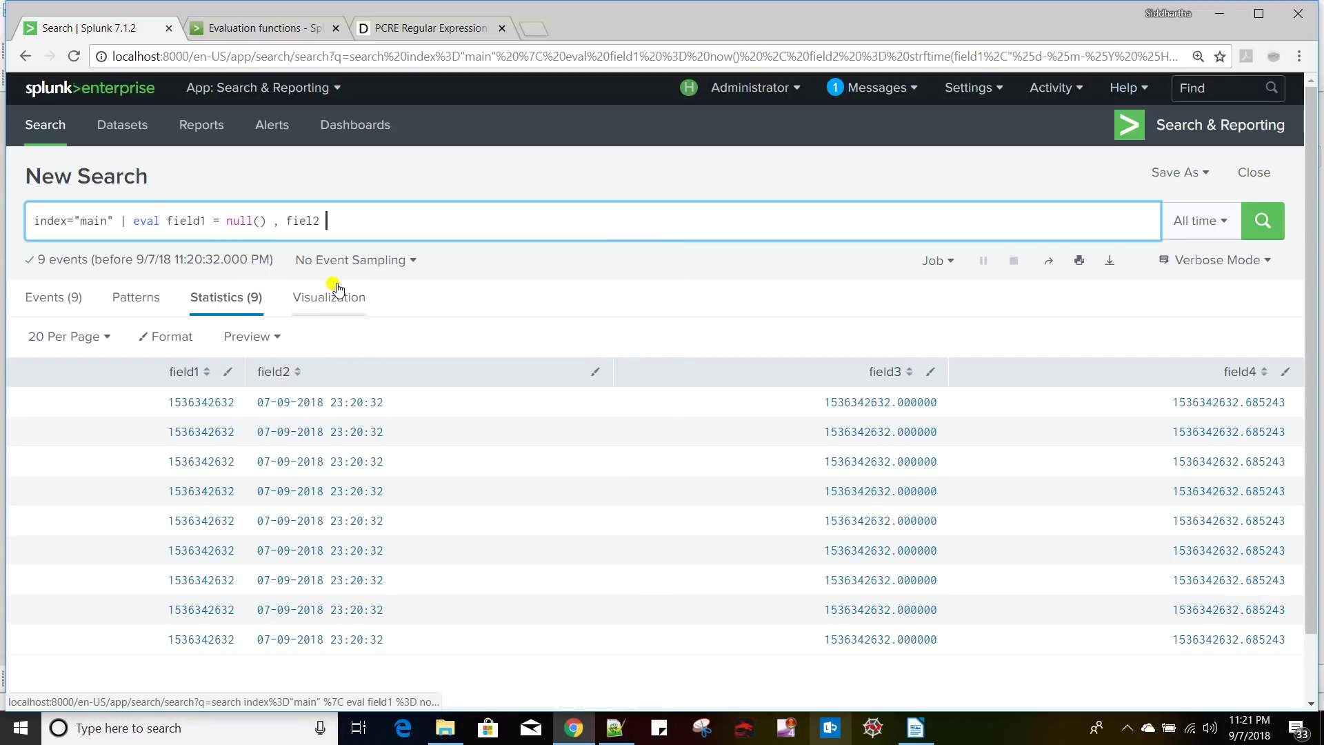
key(BackSpace)
key(BackSpace)
text(2)
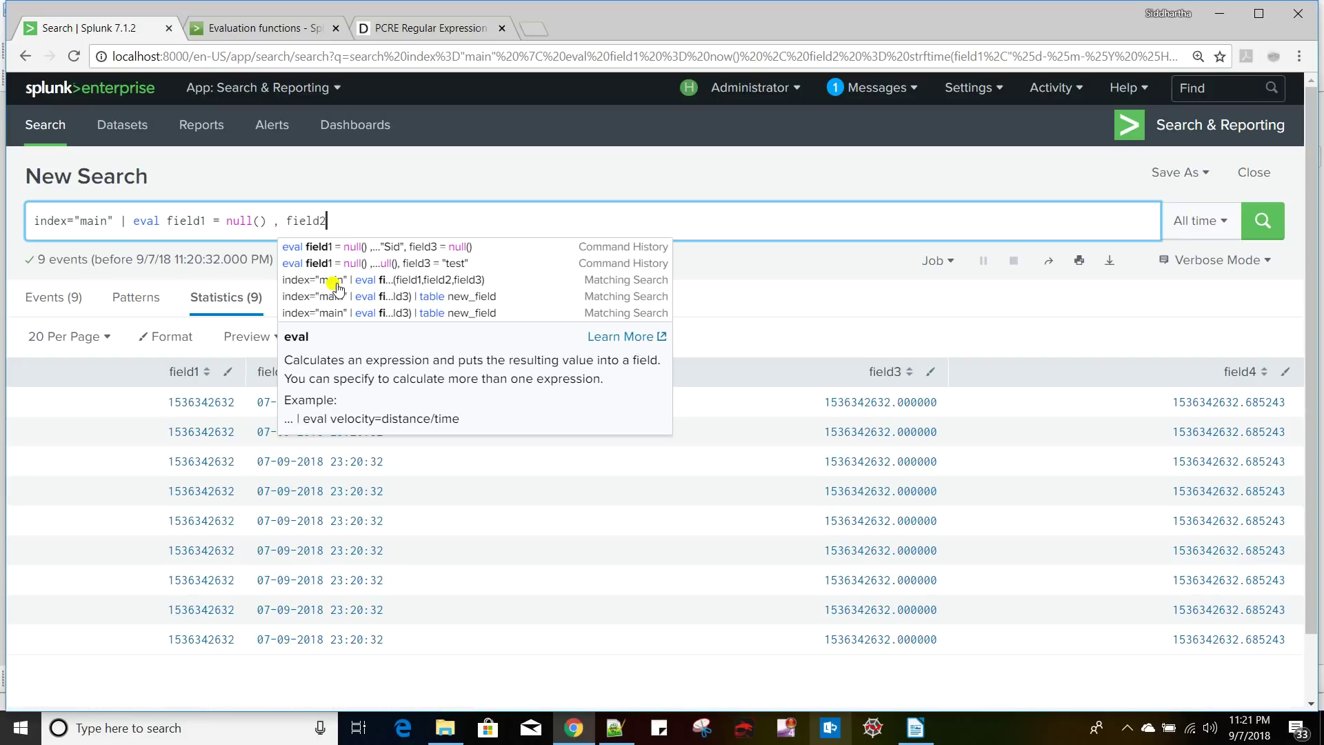
text( = )
text(is)
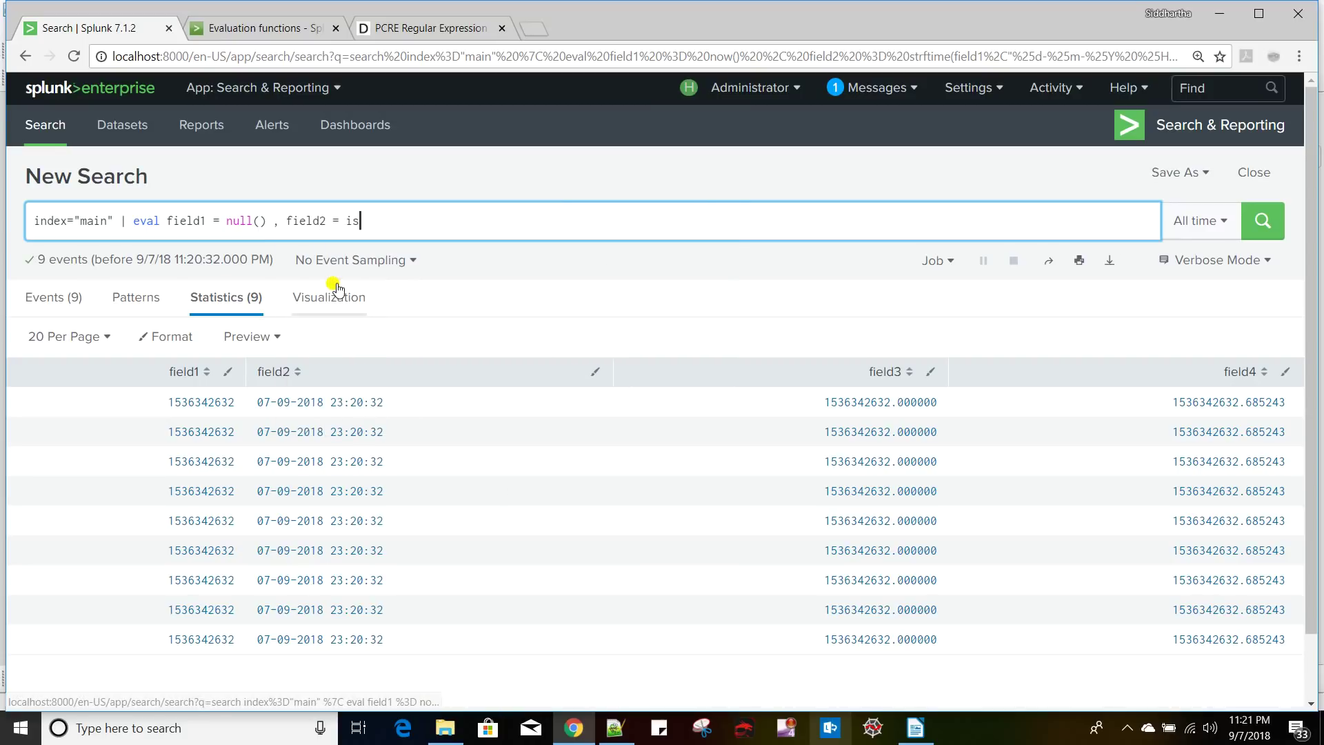
text(null()
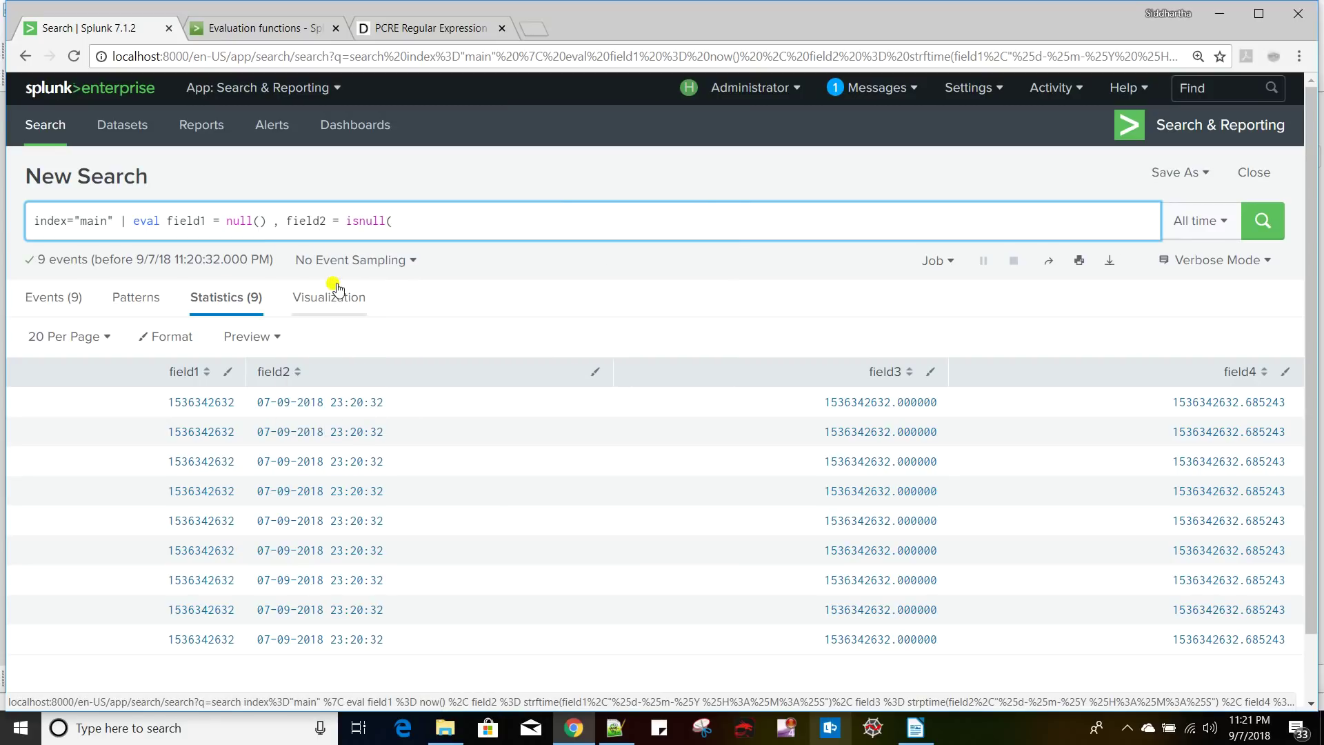
double_click(176, 224)
click(424, 222)
key(ctrl+v)
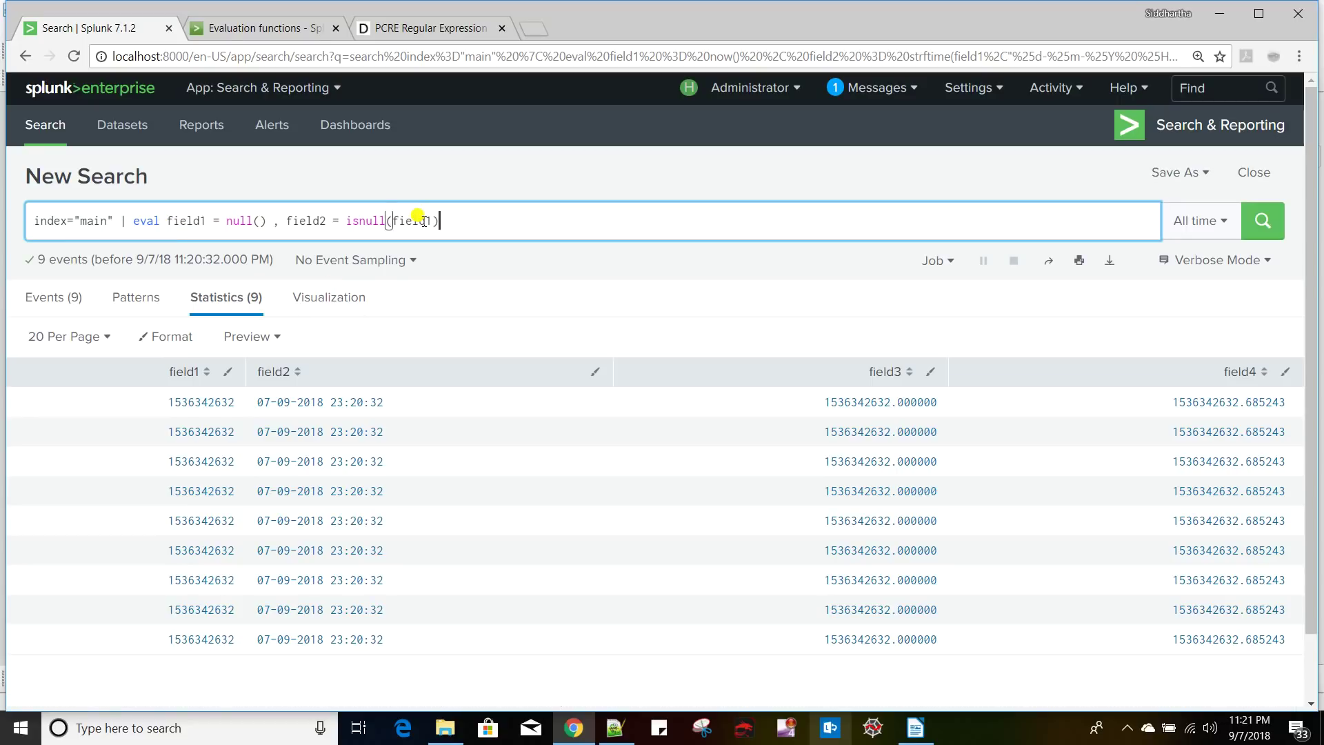
- Close the isnull function and pipe the results into a table command listing field1
text() | table)
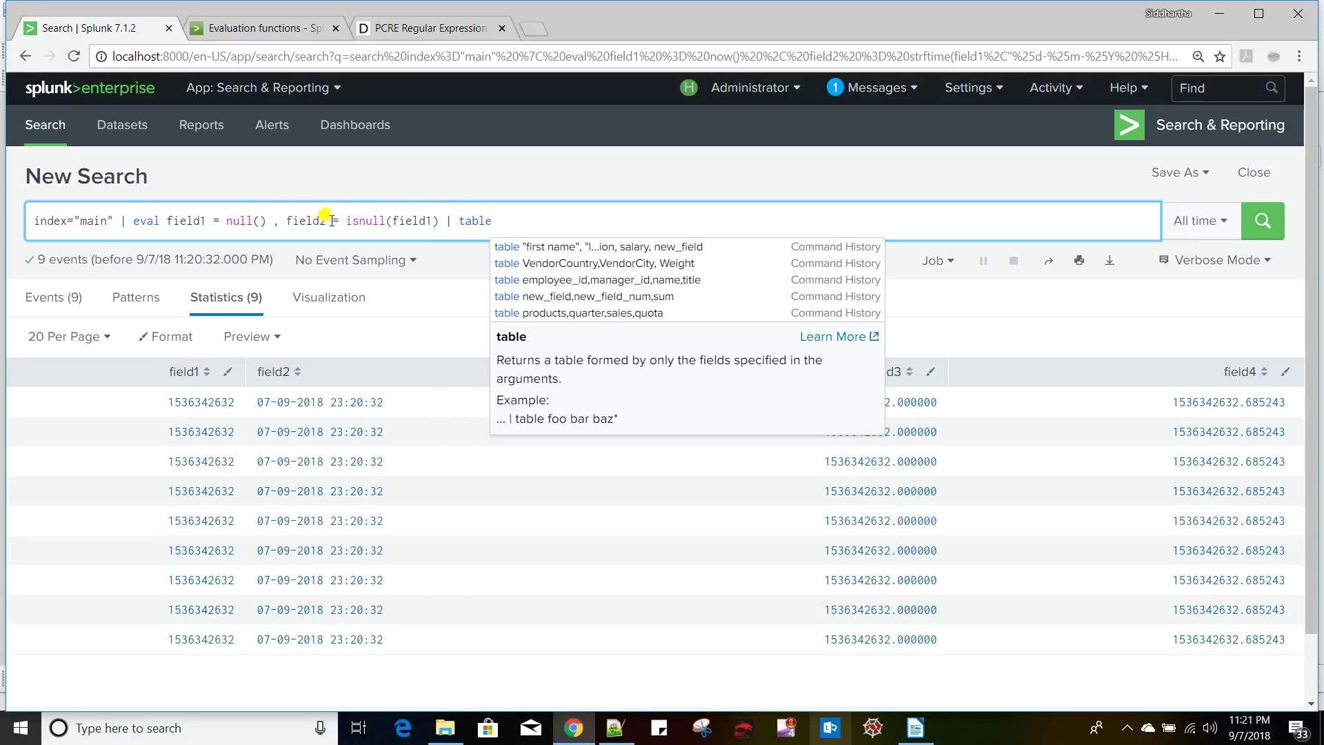
double_click(197, 220)
key(ctrl+c)
click(541, 228)
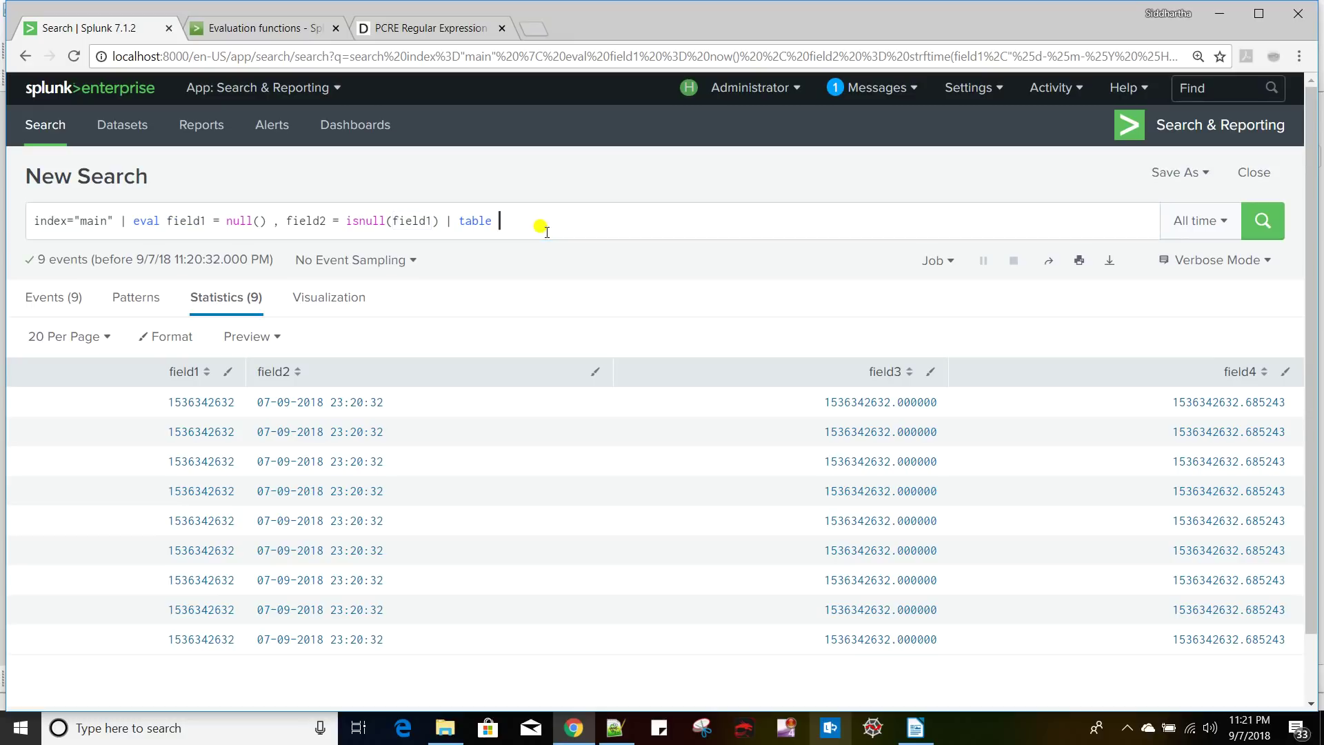
key(ctrl+v)
key(BackSpace)
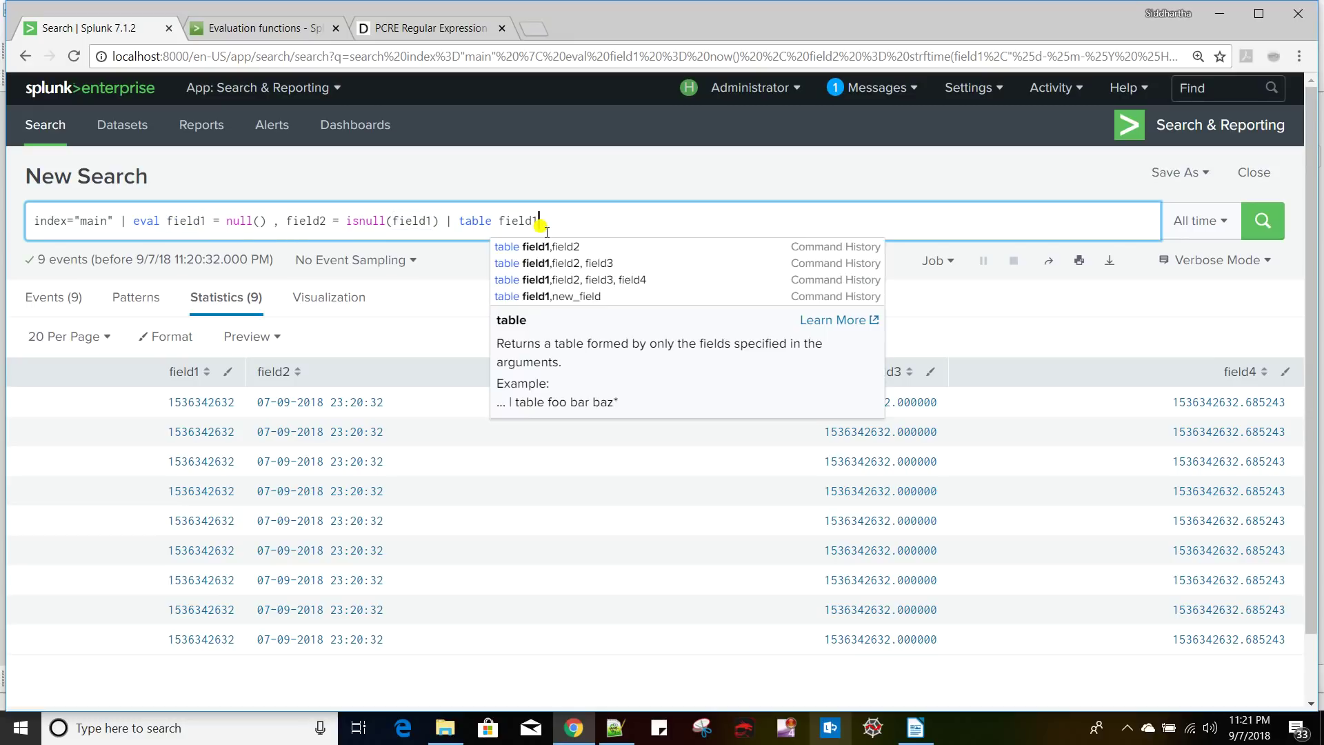
- Add field2 to the table command after field1 and run the isnull search
text(,)
double_click(308, 220)
key(ctrl+c)
click(552, 222)
key(ctrl+v)
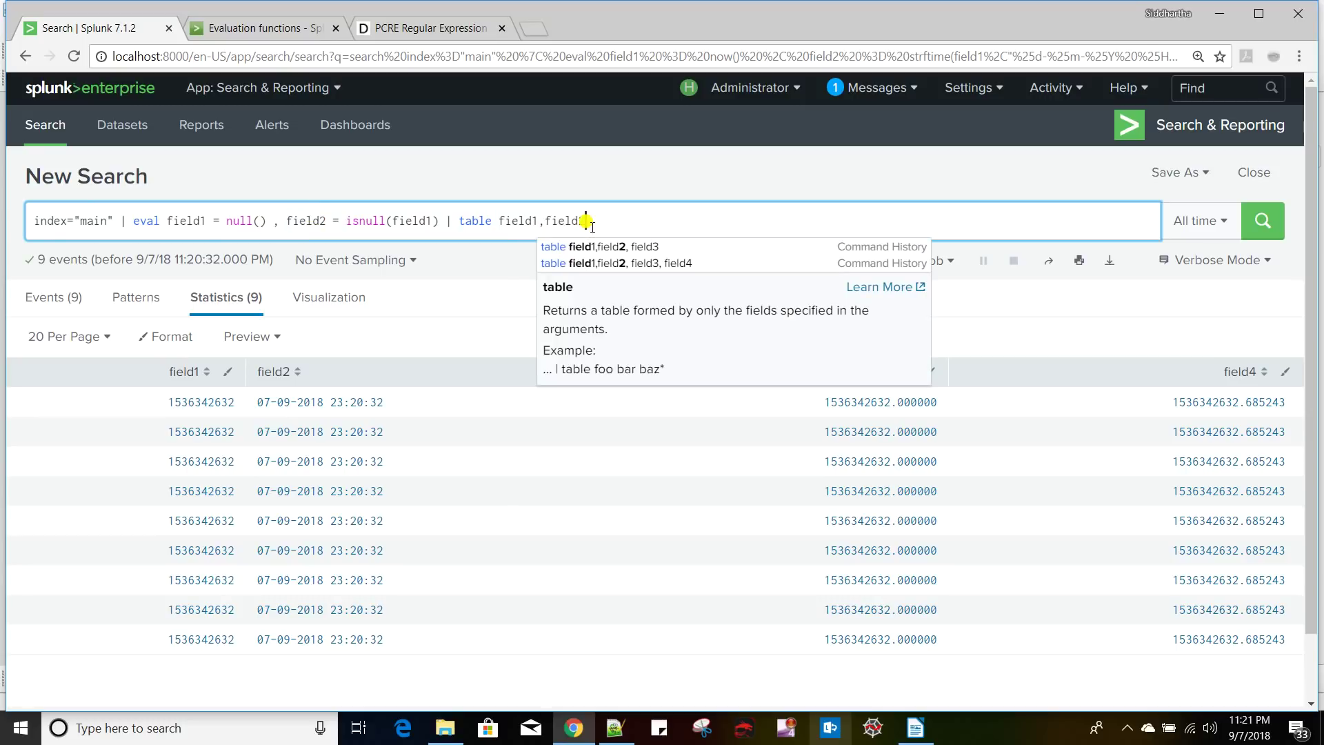
key(Return)
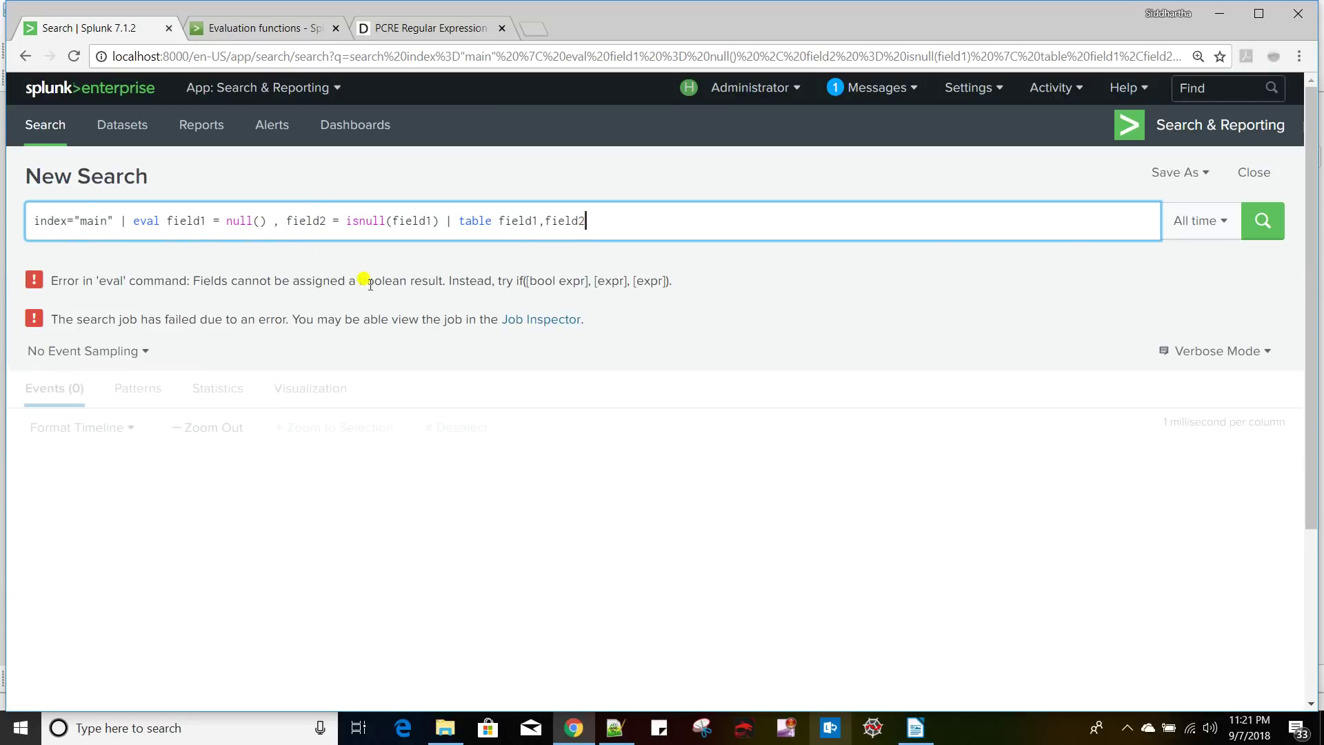
- Look up the tostring conversion function in the use_cases document in LibreOffice Writer and return to the Splunk search
double_click(331, 280)
click(365, 221)
click(342, 221)
click(916, 727)
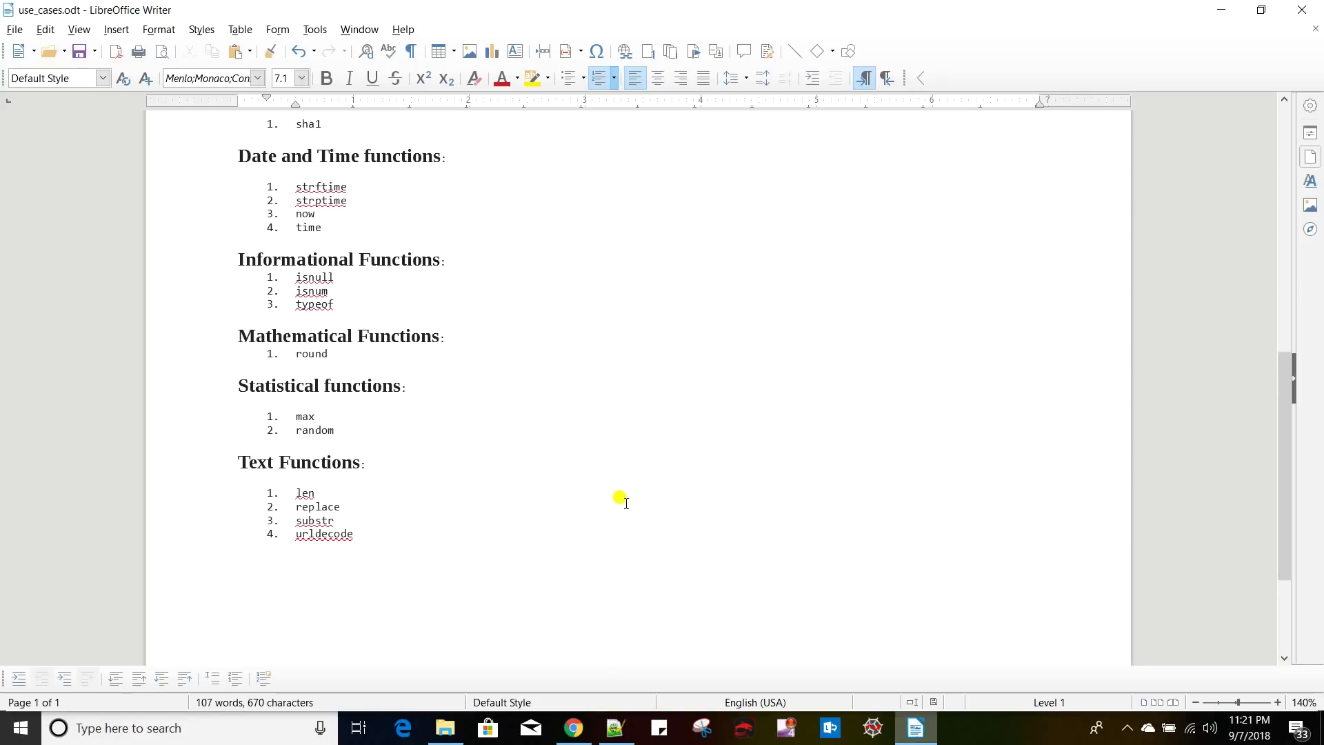
scroll(621, 498, up, 3)
scroll(424, 352, up, 3)
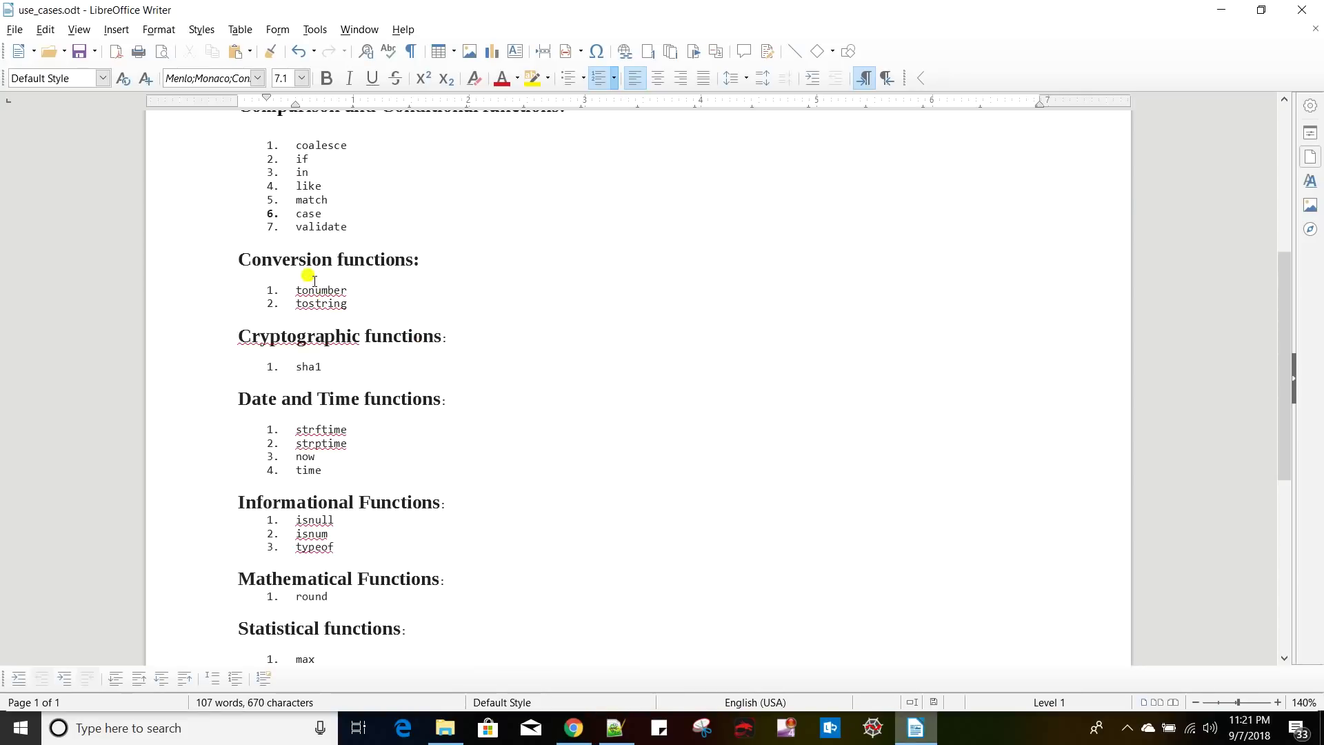
double_click(326, 301)
key(alt+Tab)
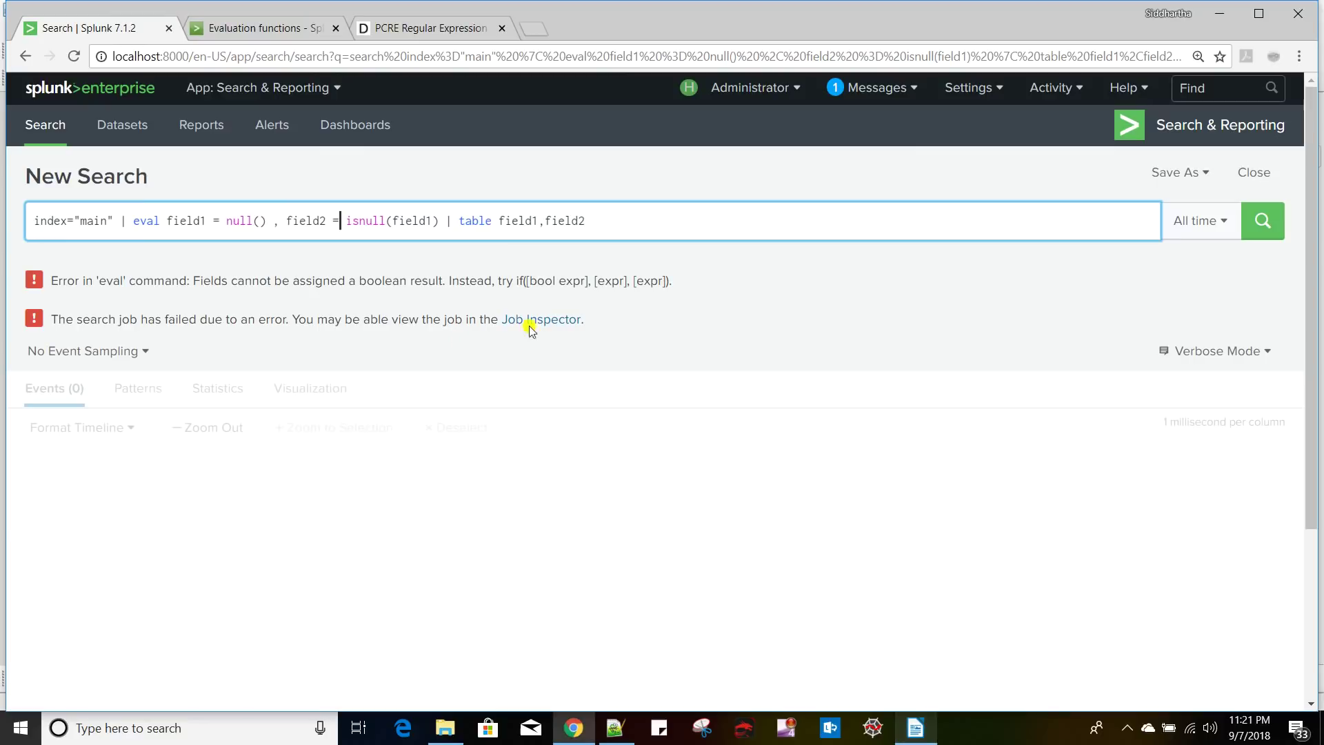
- Wrap isnull(field1) in a tostring() call in the field2 expression and run the search
click(347, 220)
text(tostring)
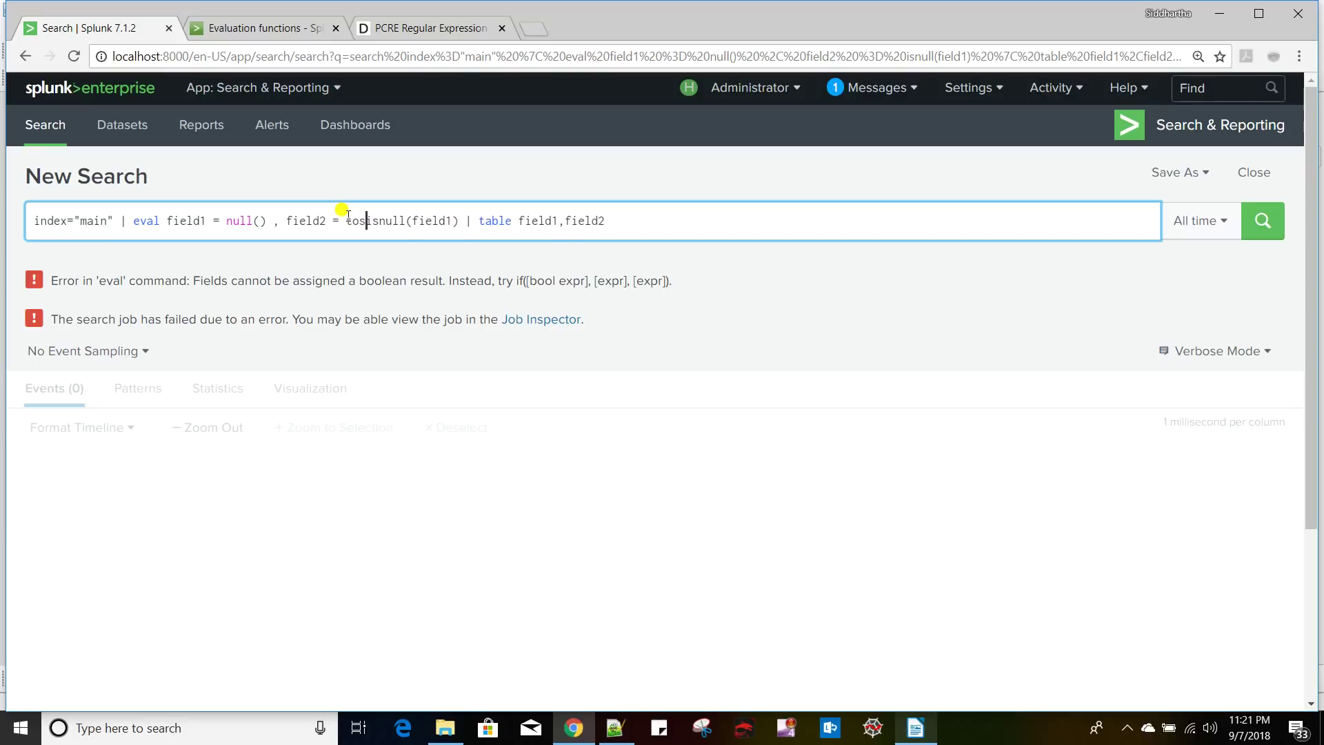
text(()
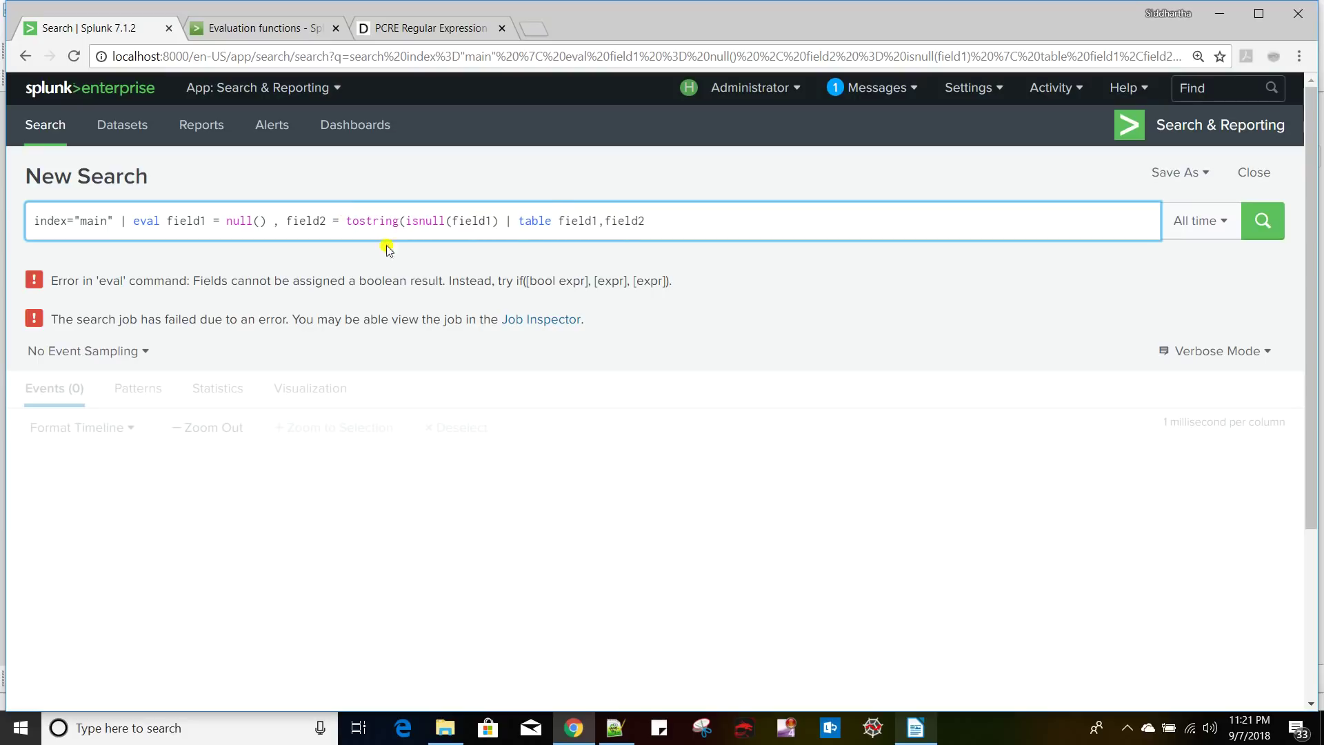
click(499, 220)
text())
key(Return)
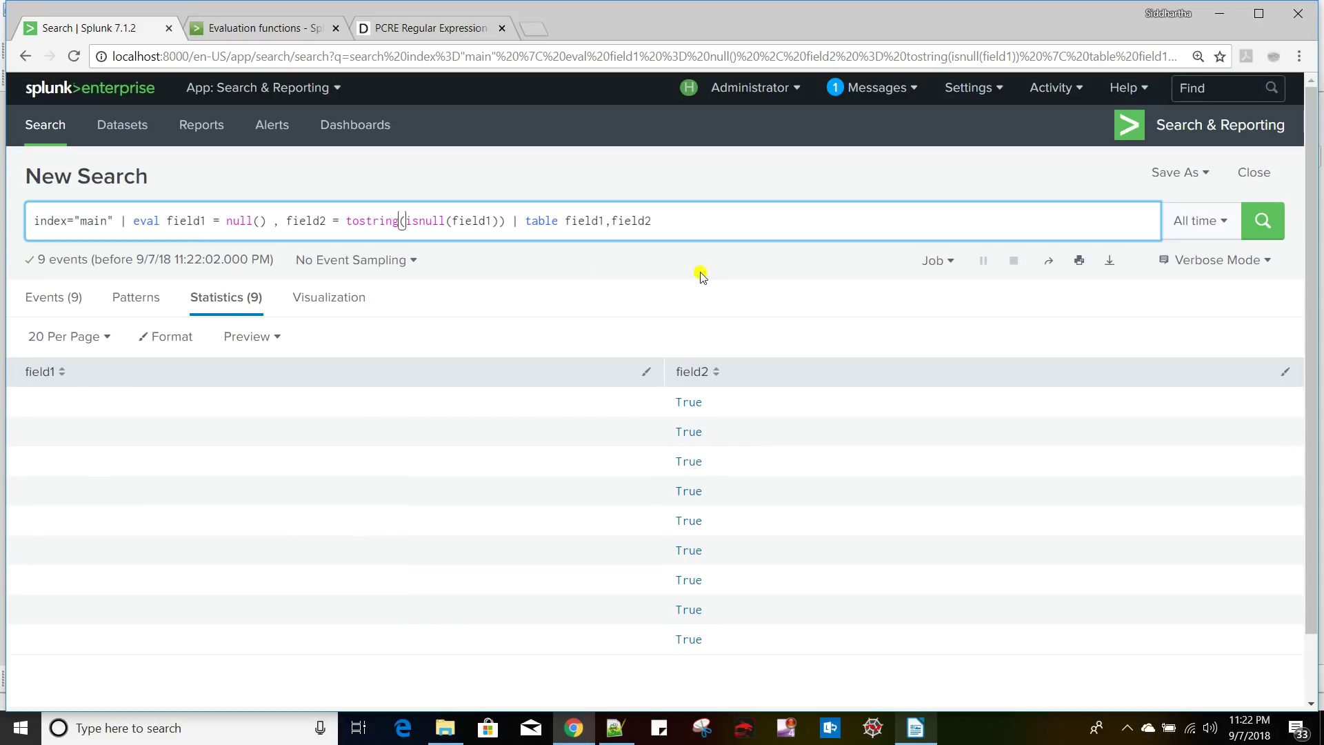
- Look up the typeof informational function in the LibreOffice Writer use_cases document and return to the Splunk search
key(alt+Tab)
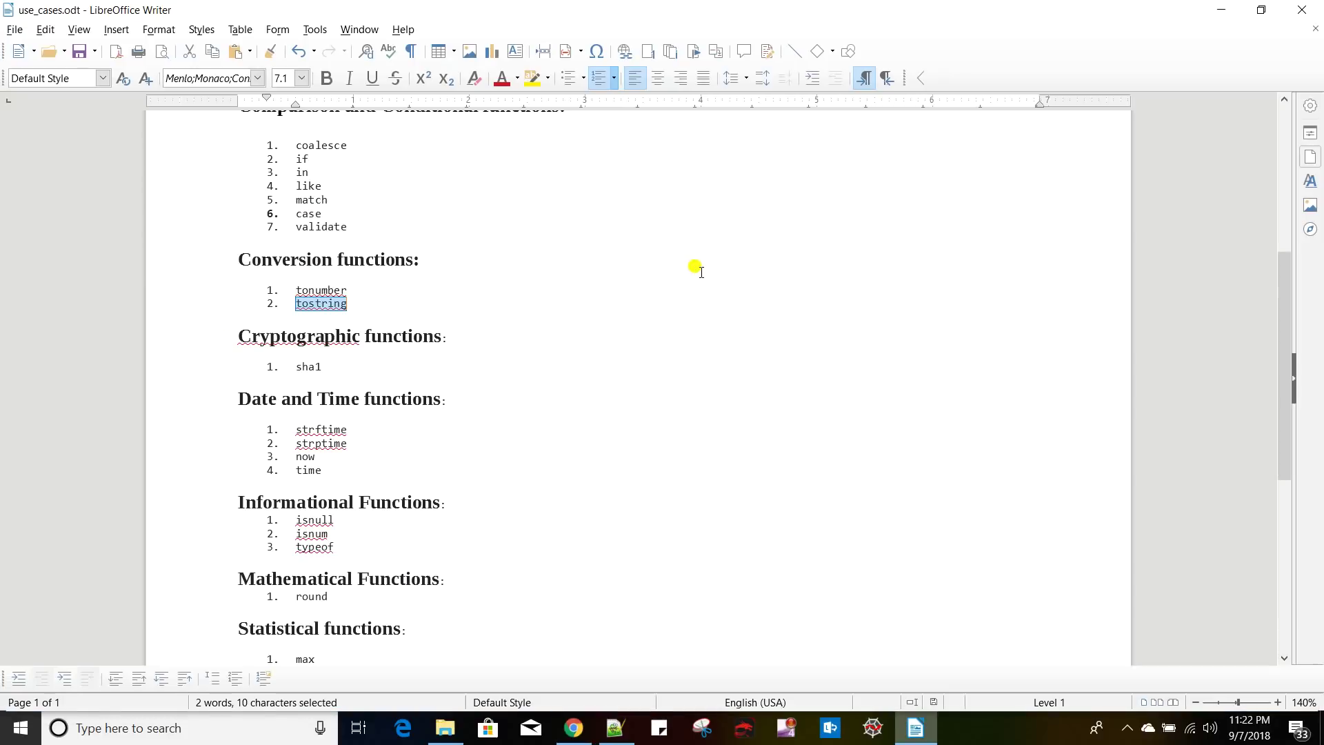
double_click(309, 528)
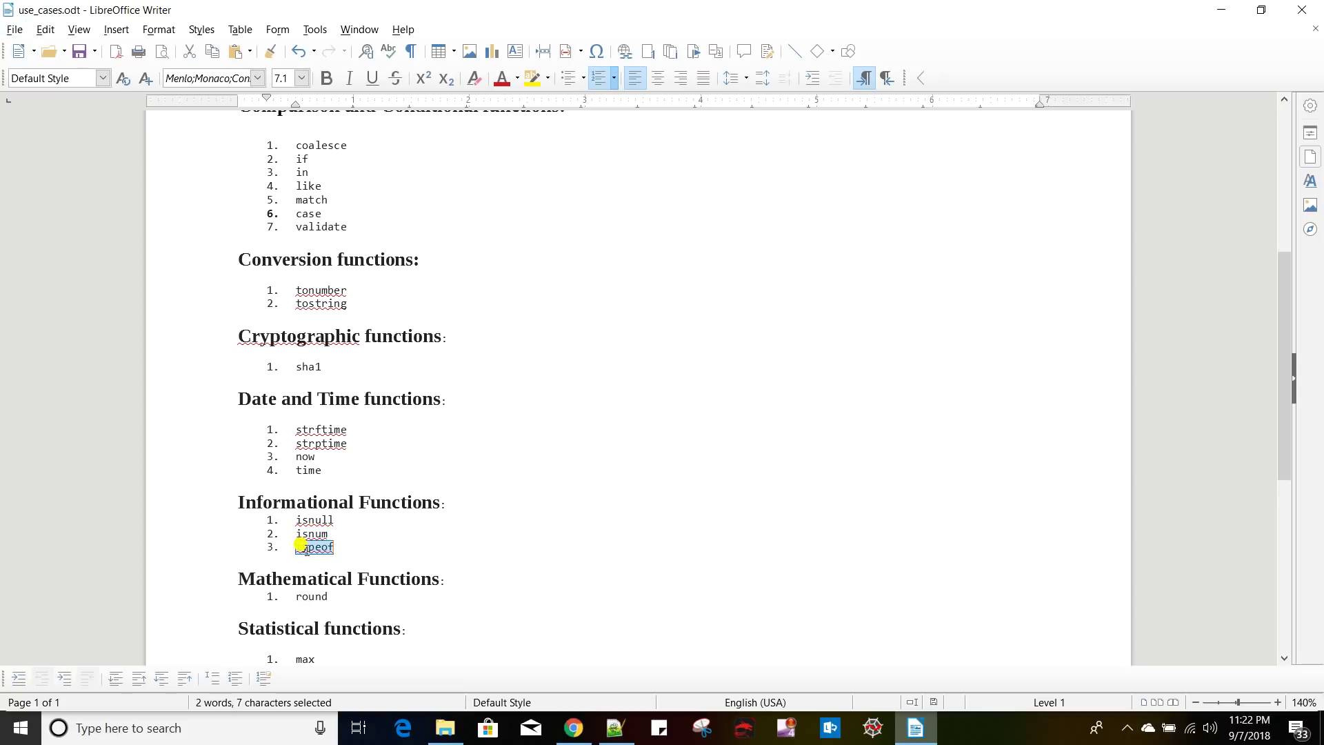
key(alt+Tab)
- Cut the query back to index="main" | by removing the eval and table commands, and run it
drag(224, 220, 504, 220)
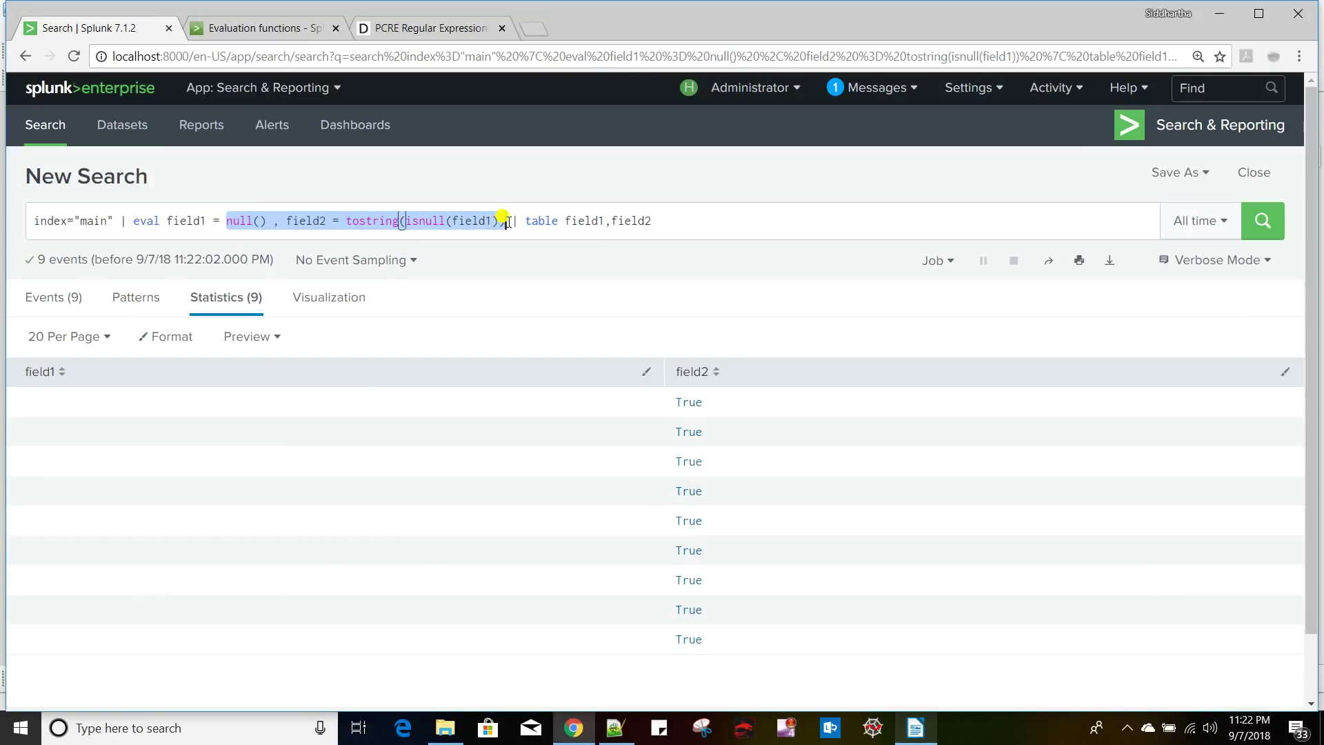
text(2)
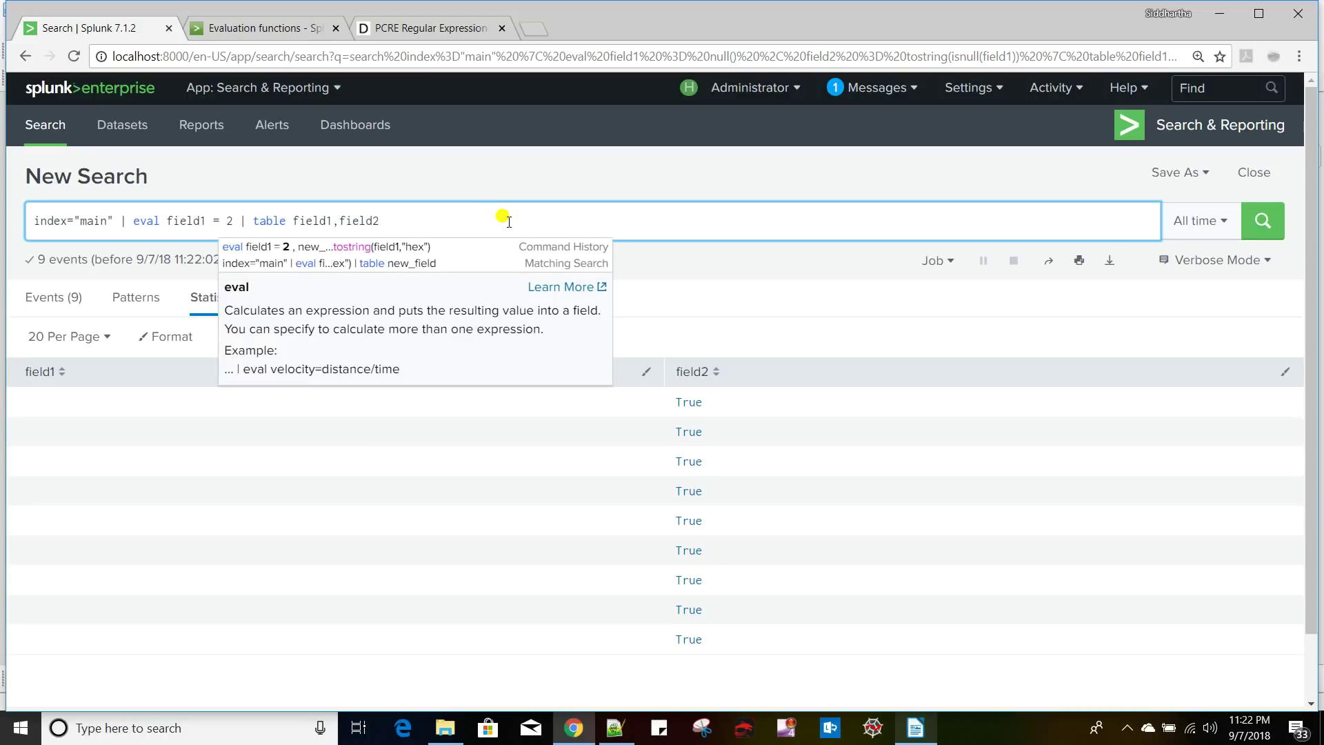
drag(131, 221, 406, 219)
key(BackSpace)
key(Return)
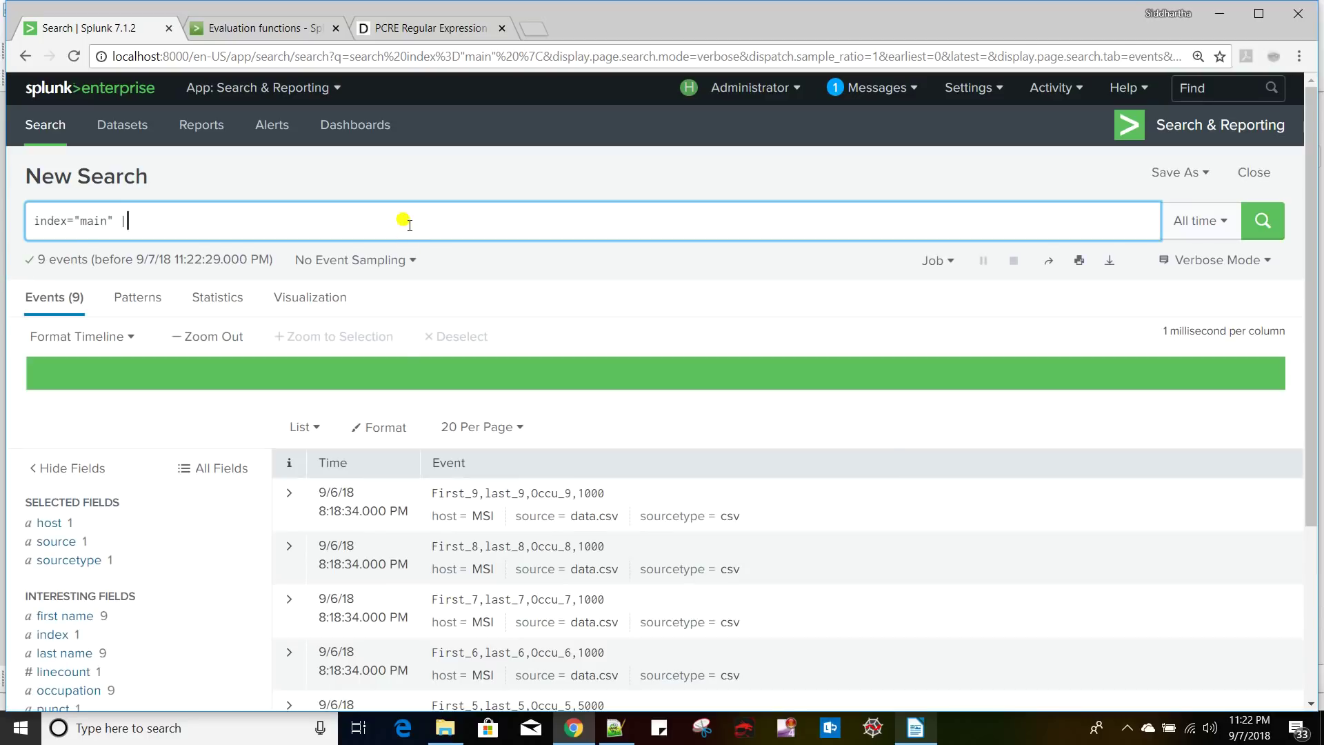
- Examine the value summary of the salary field among the interesting fields
scroll(311, 538, down, 3)
click(50, 481)
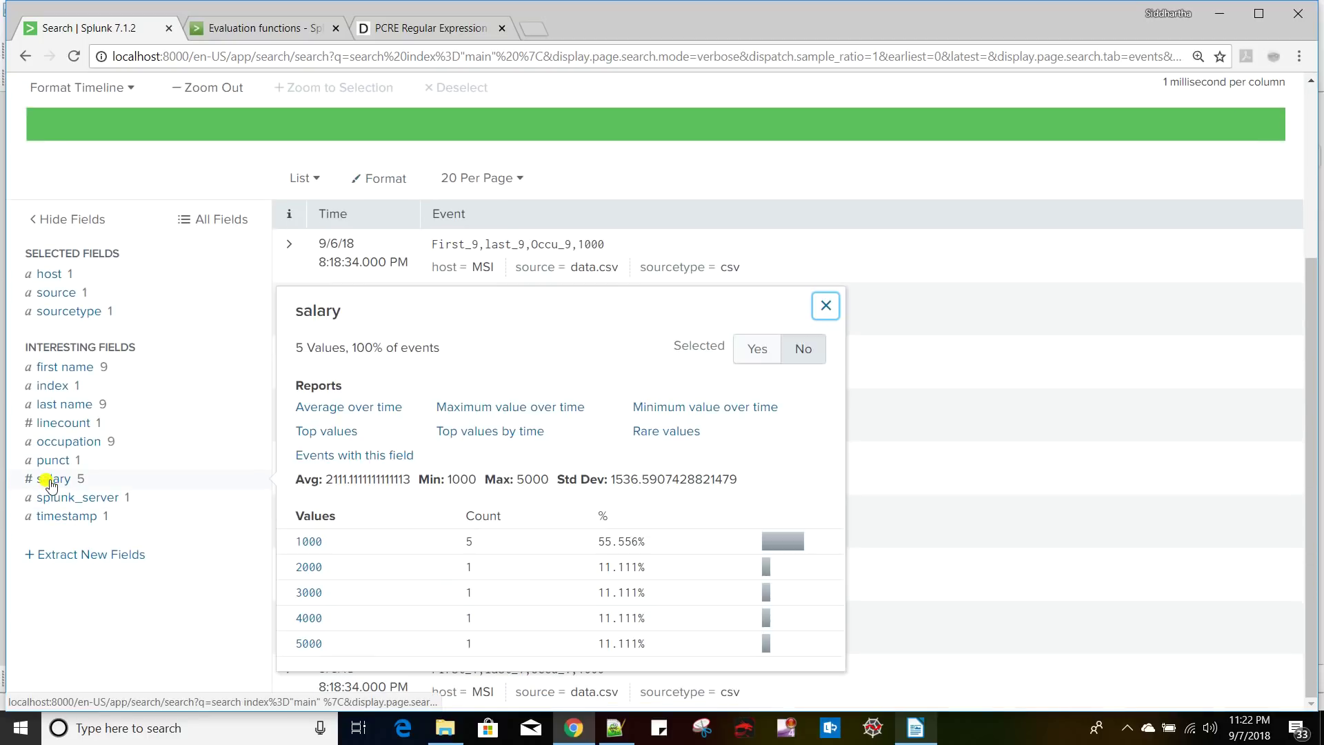
scroll(304, 612, up, 3)
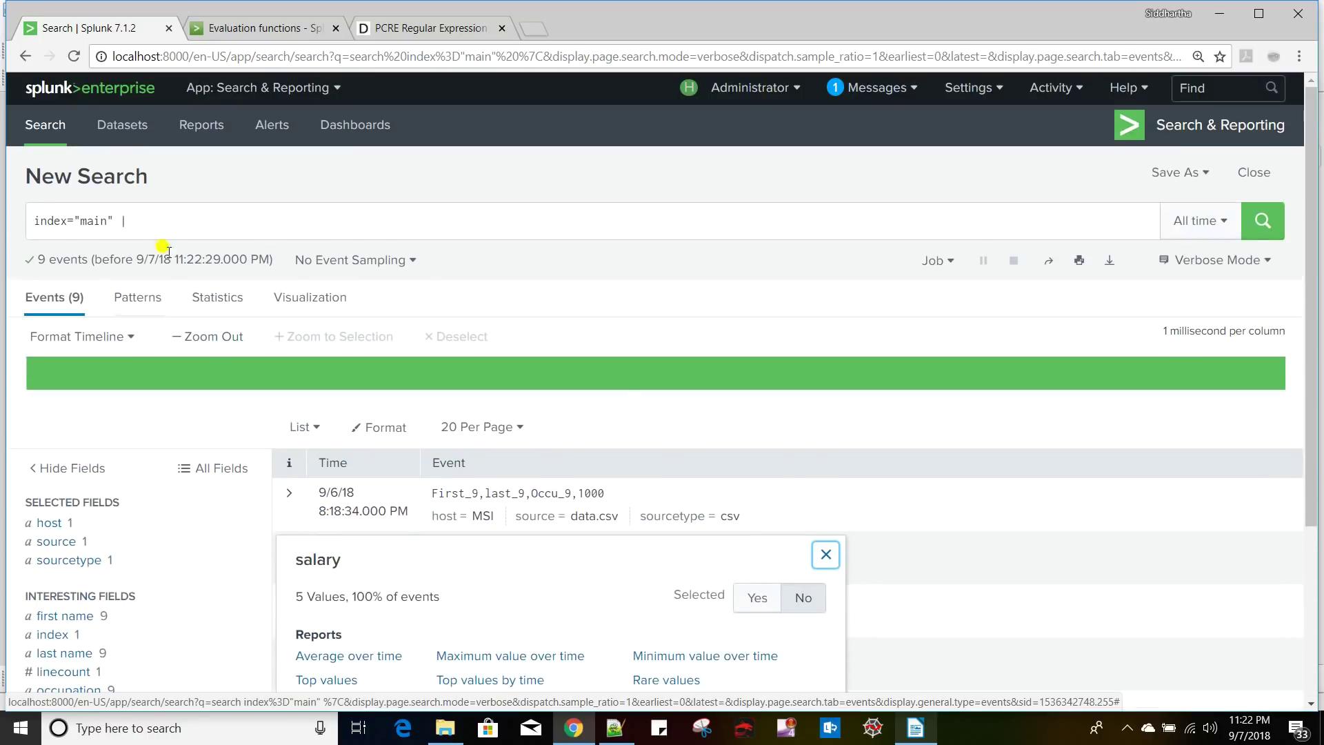
- Append eval new_field = typeof(salary) to the query and pipe it into a table command
click(182, 218)
text(ev)
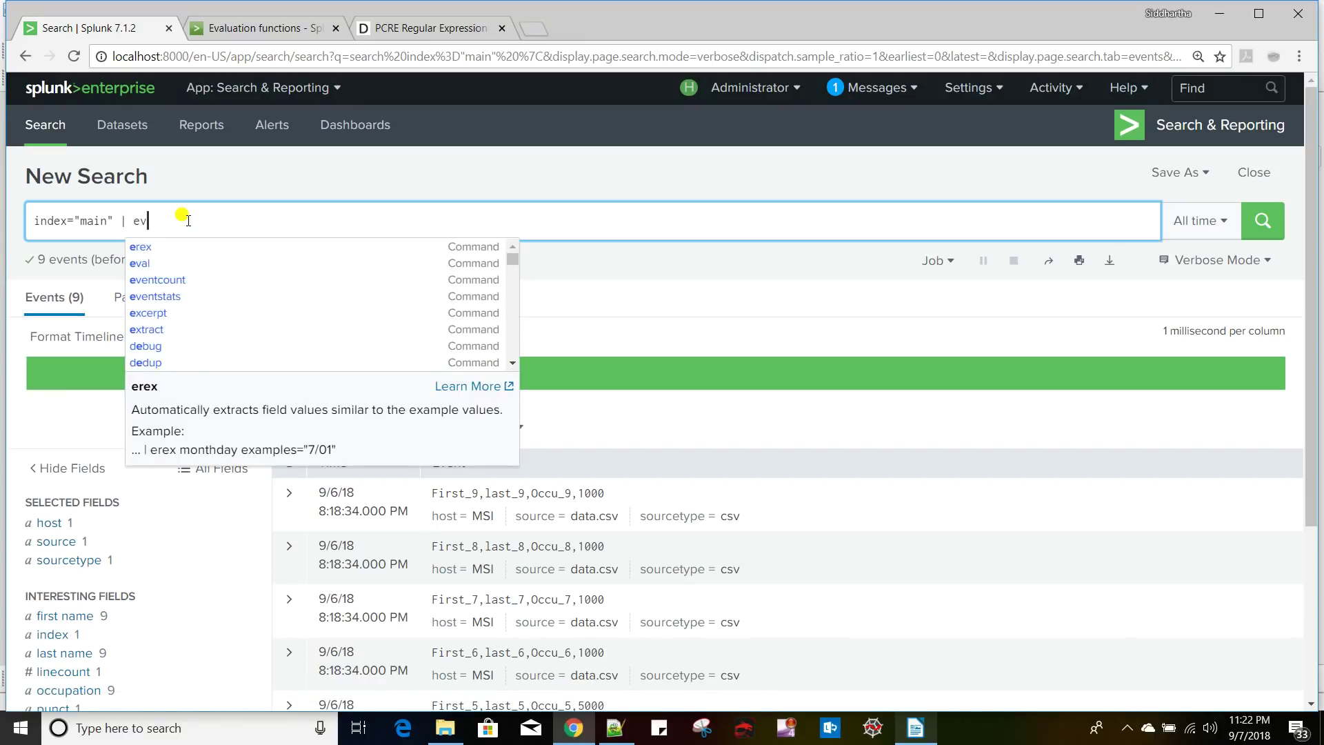
text(al new_fi)
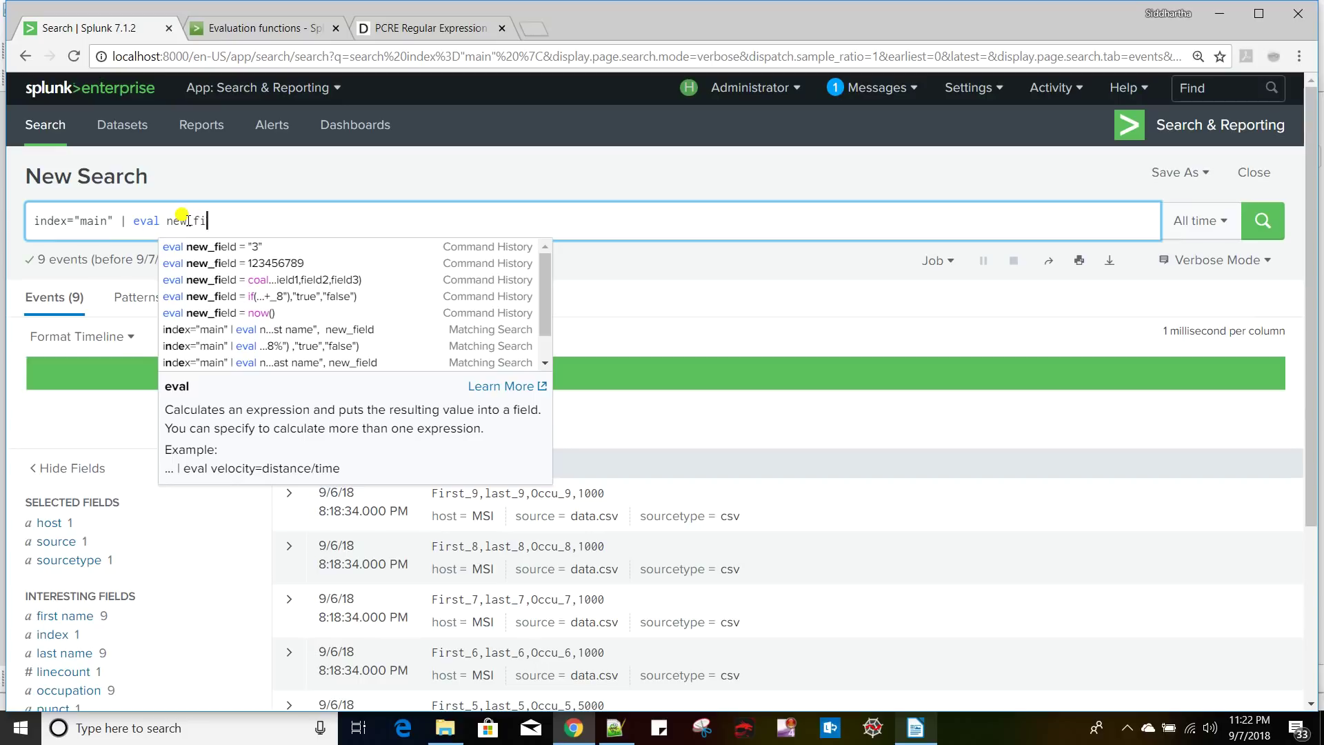
text(eld = ty)
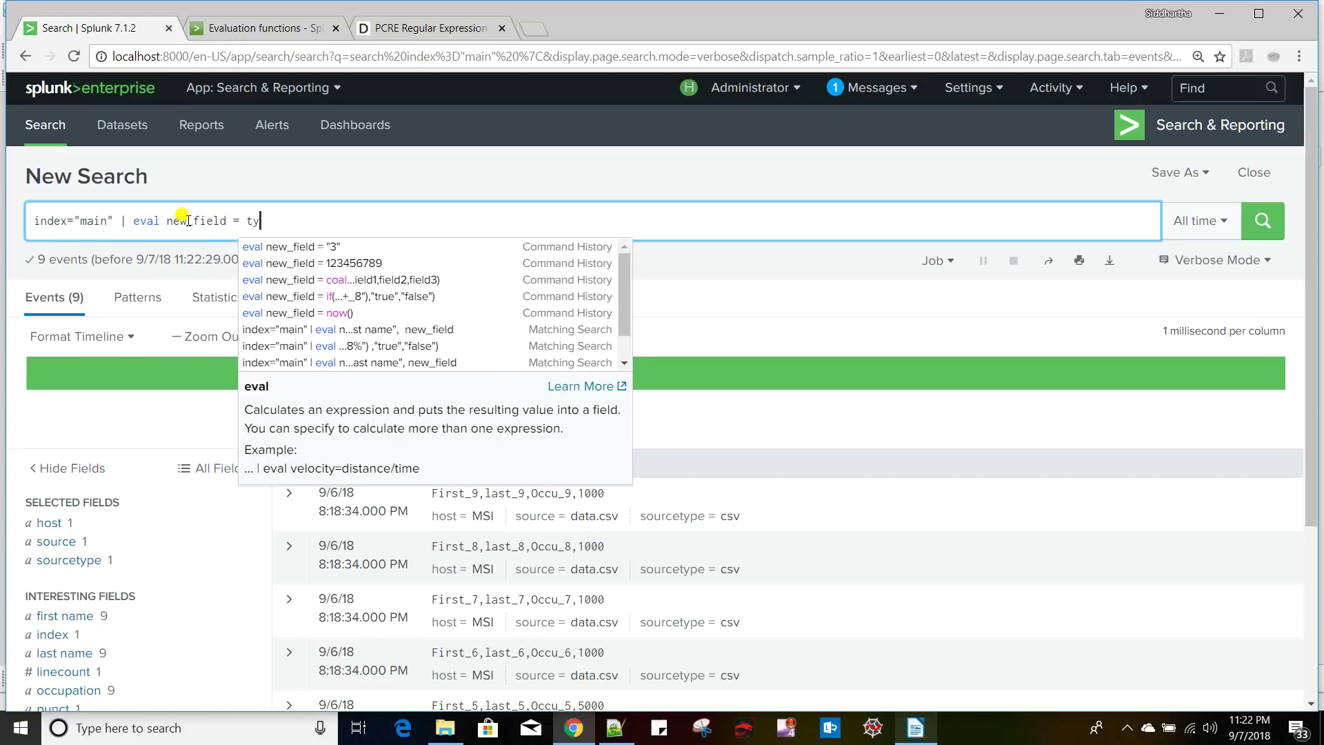
text(peof(salary)
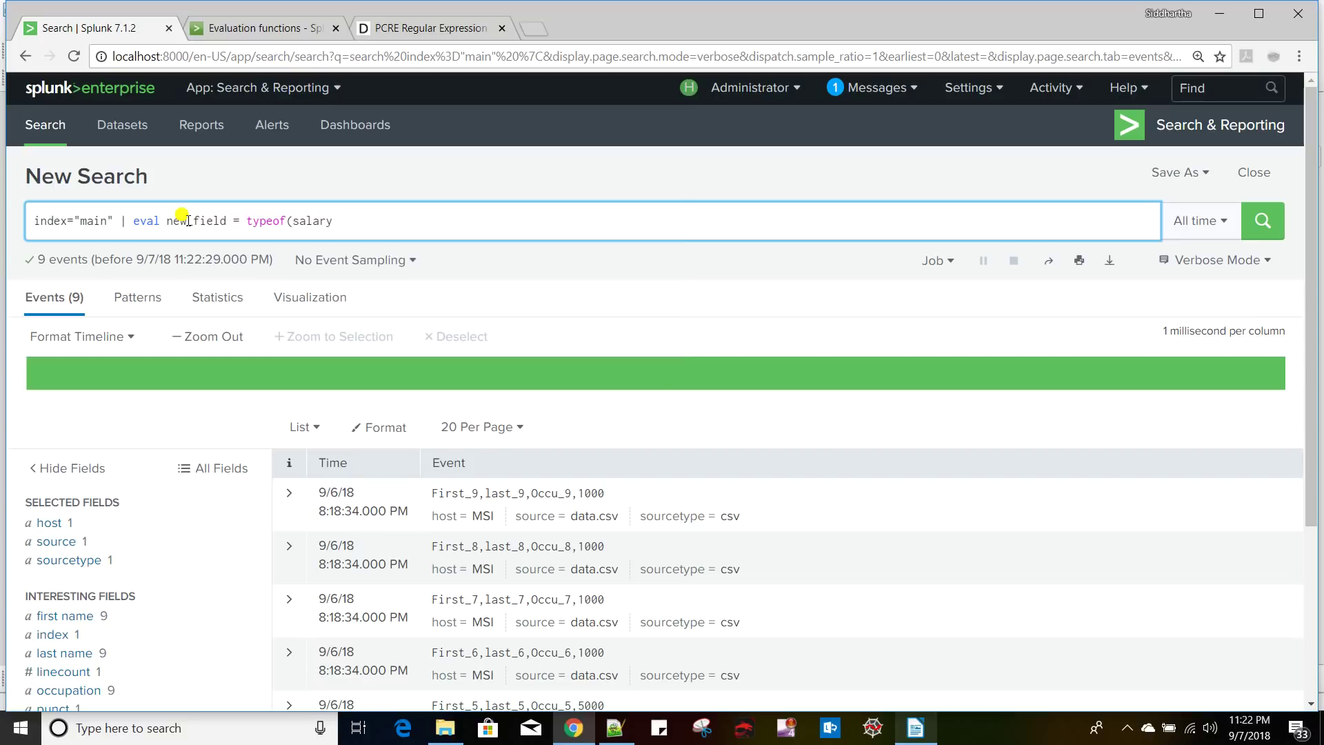
text() | table)
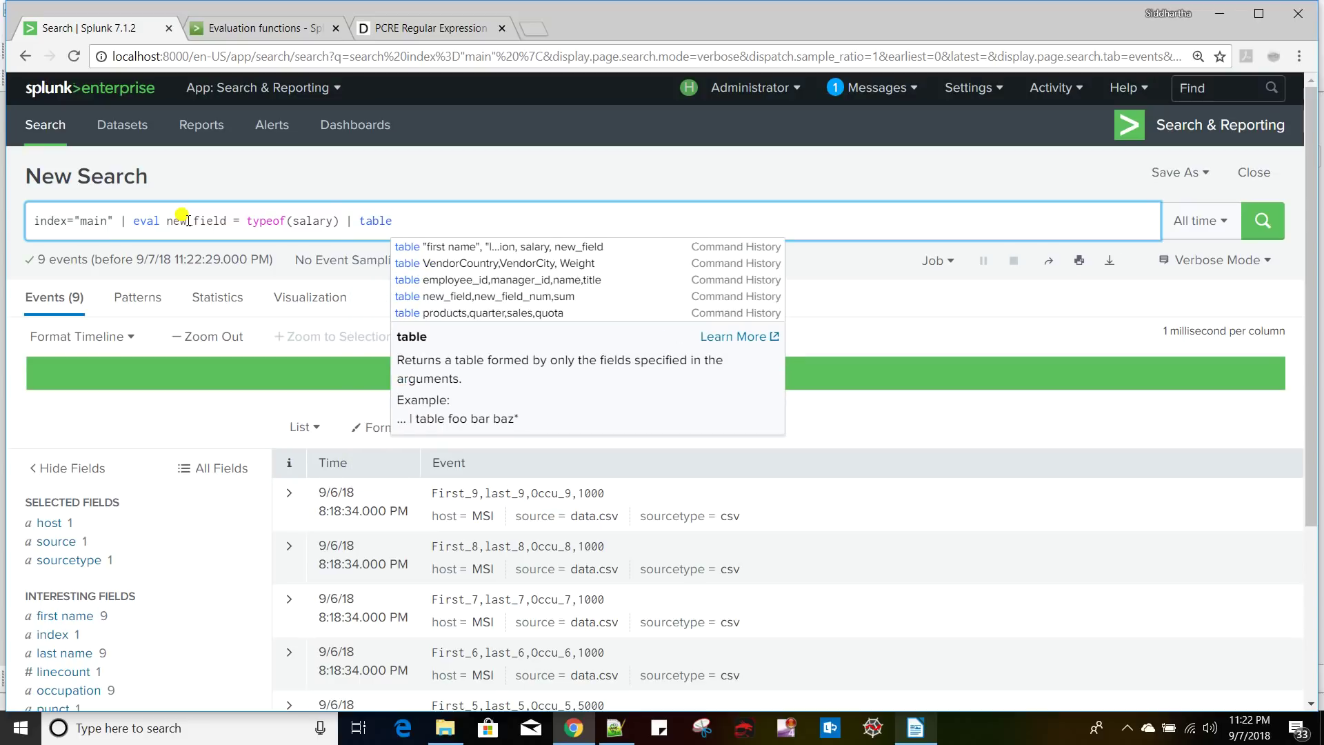
- Copy new_field from the eval expression into the table command and run the typeof search
double_click(188, 220)
key(ctrl+c)
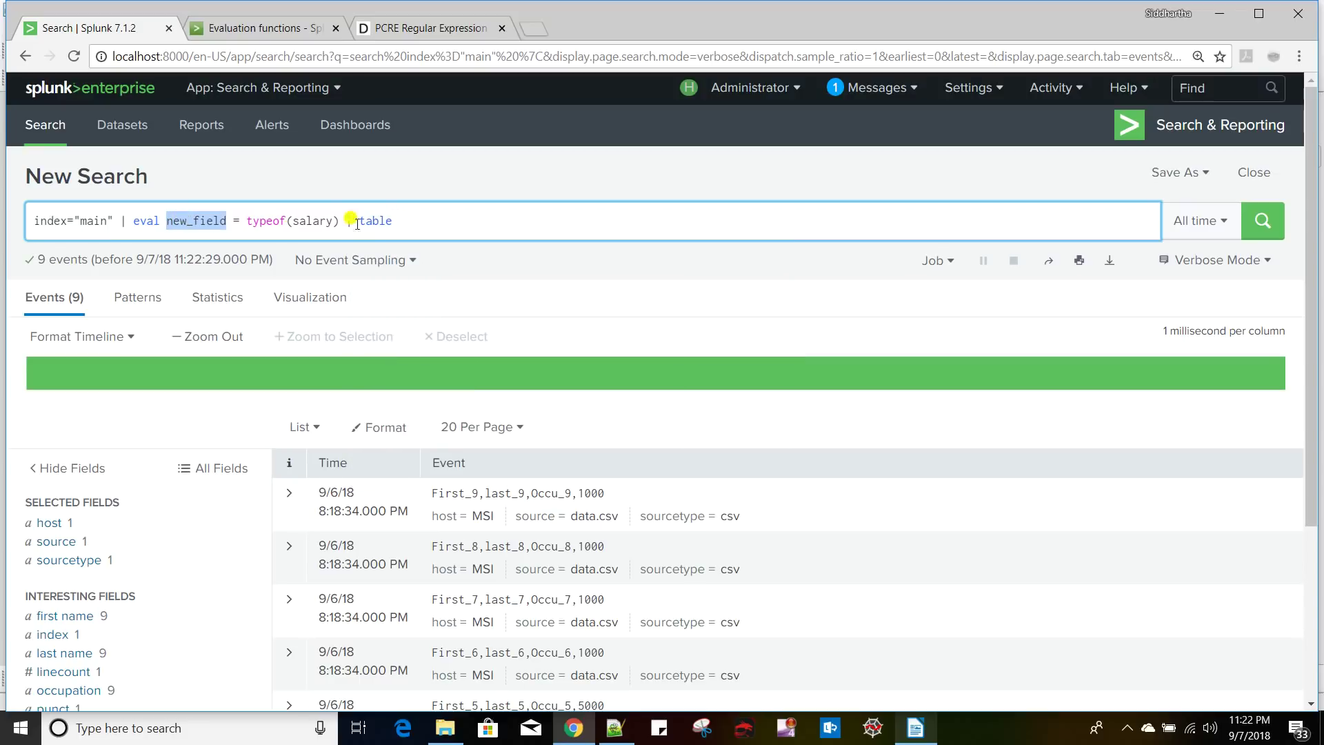
click(429, 217)
key(ctrl+v)
key(Return)
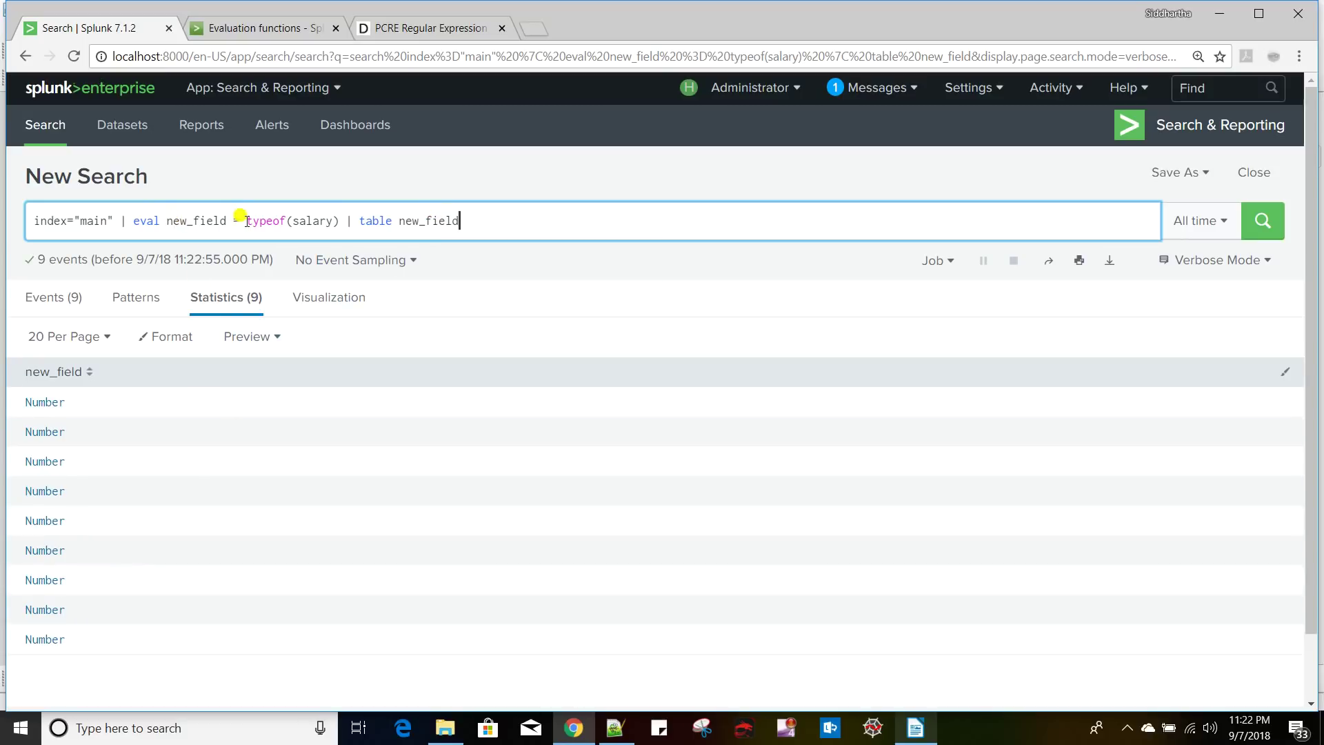
drag(247, 222, 443, 219)
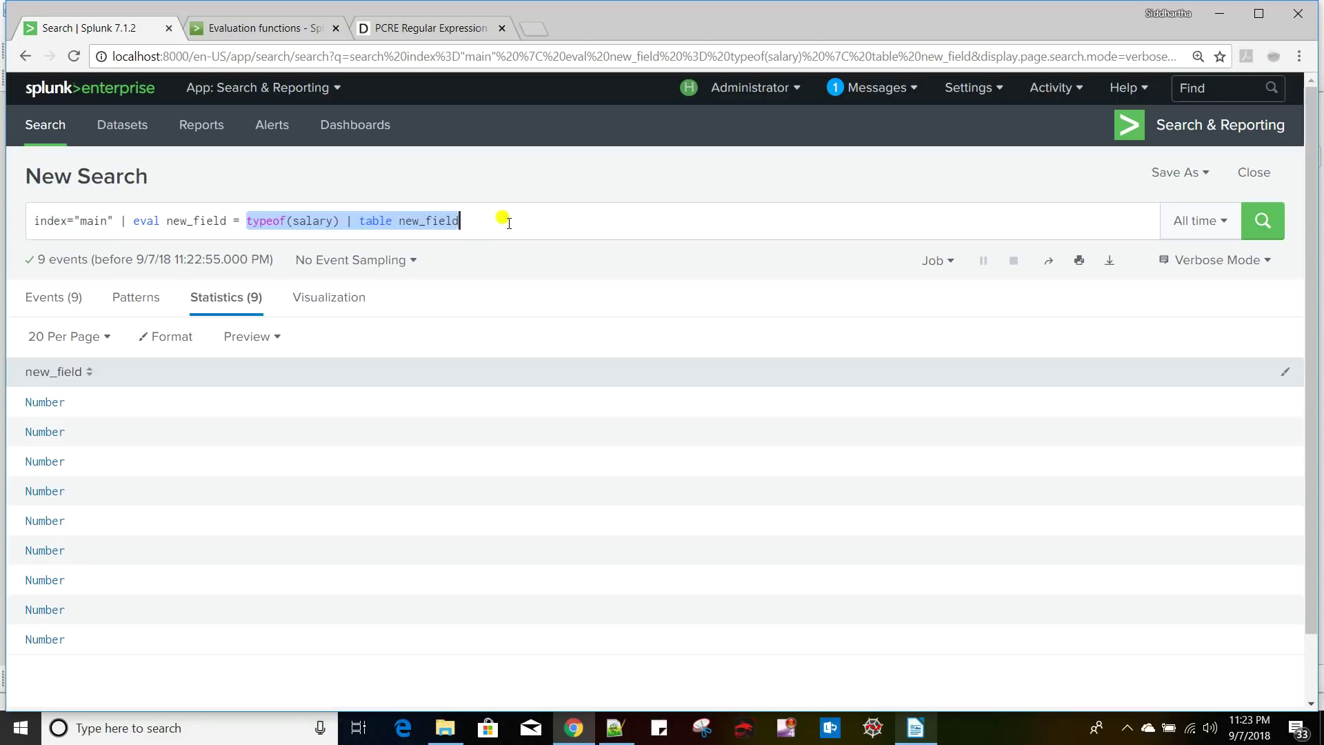
key(Right)
drag(124, 220, 489, 228)
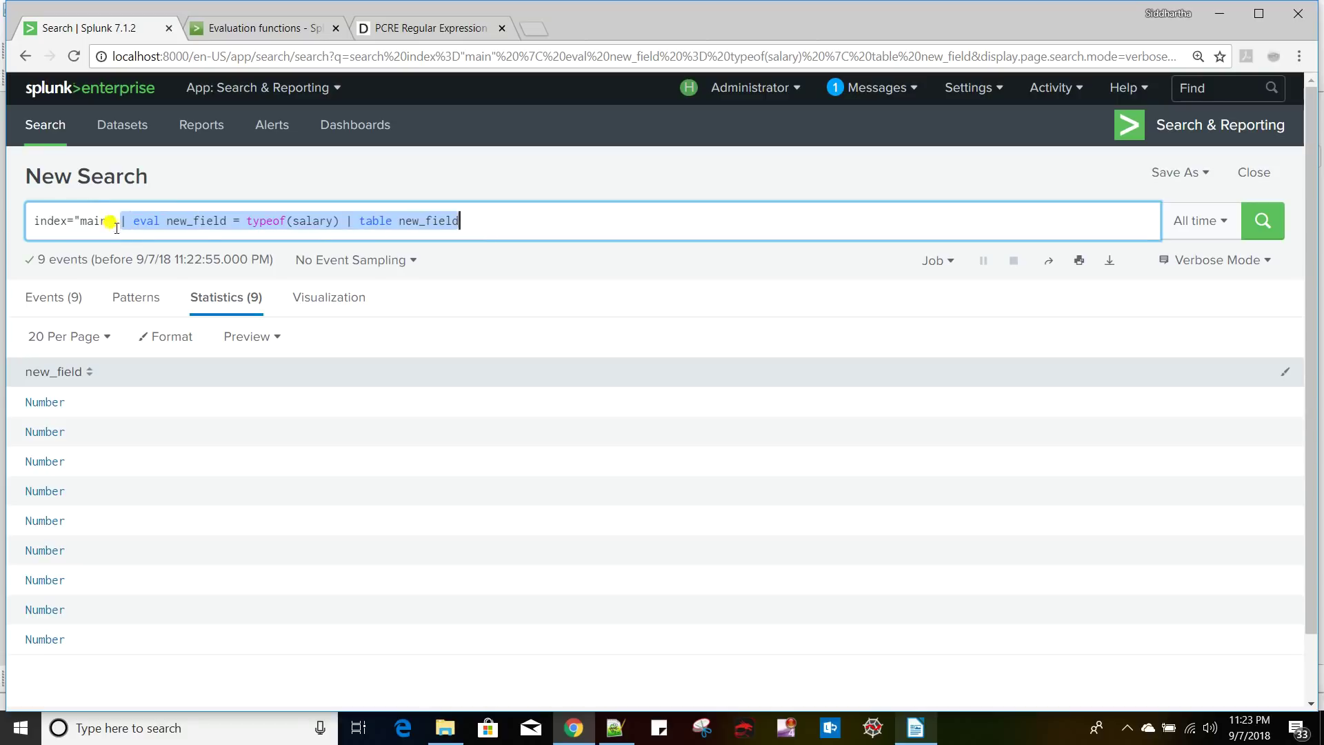
drag(112, 220, 4, 224)
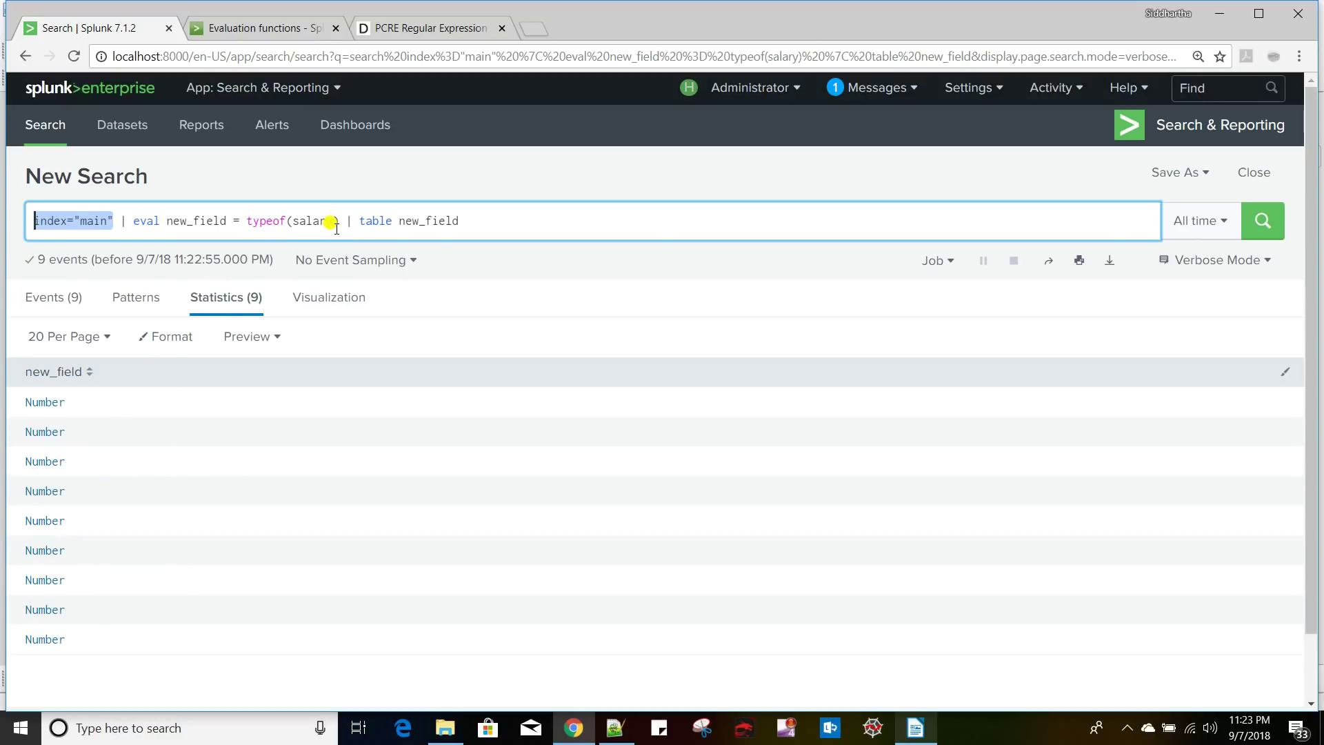
click(109, 221)
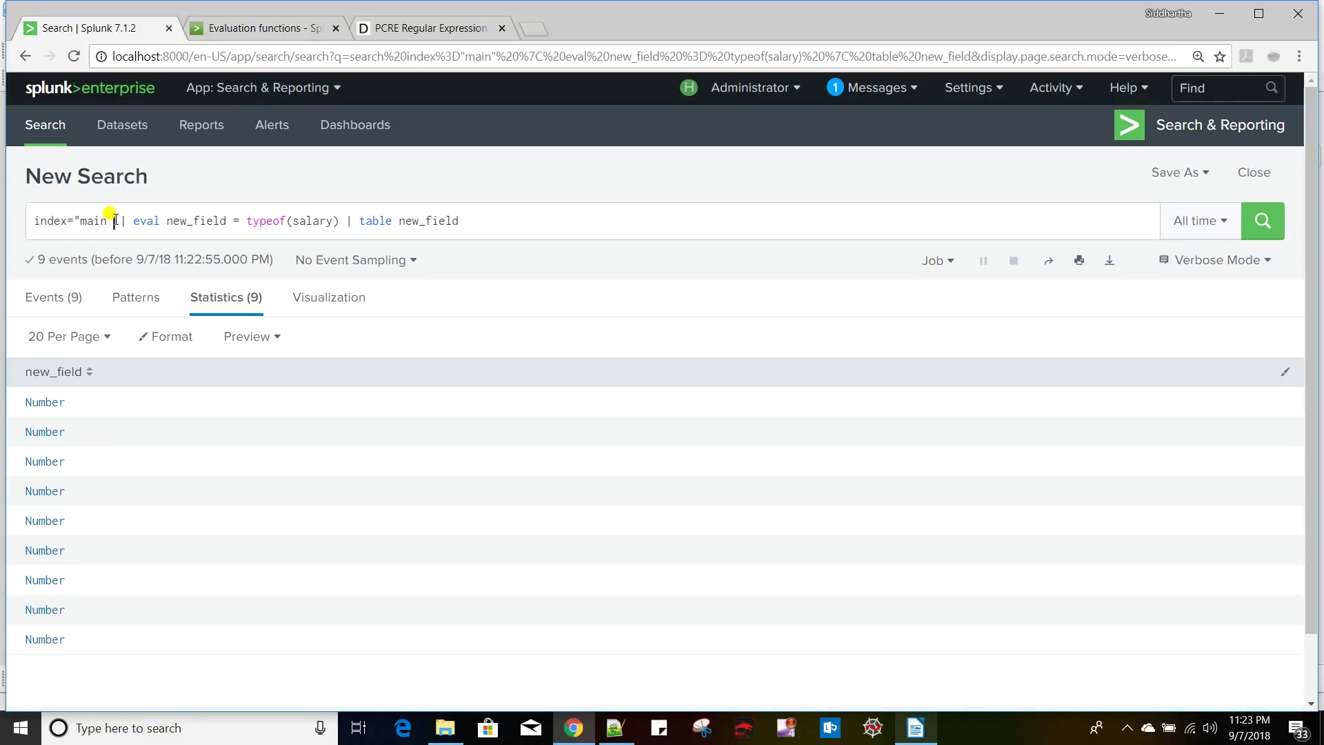
- Replace index="main" at the start of the query with | makeresults and run the search
drag(115, 220, 3, 221)
text(|makeres)
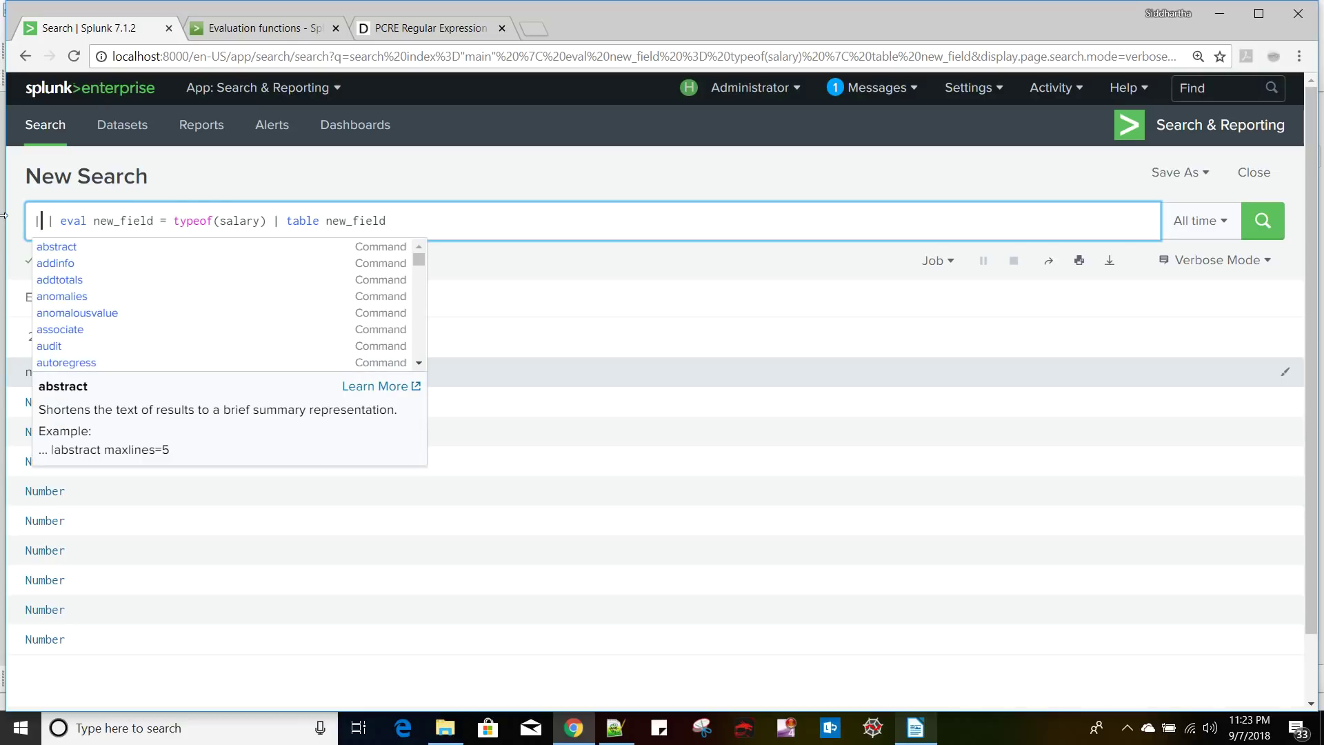
text(ut)
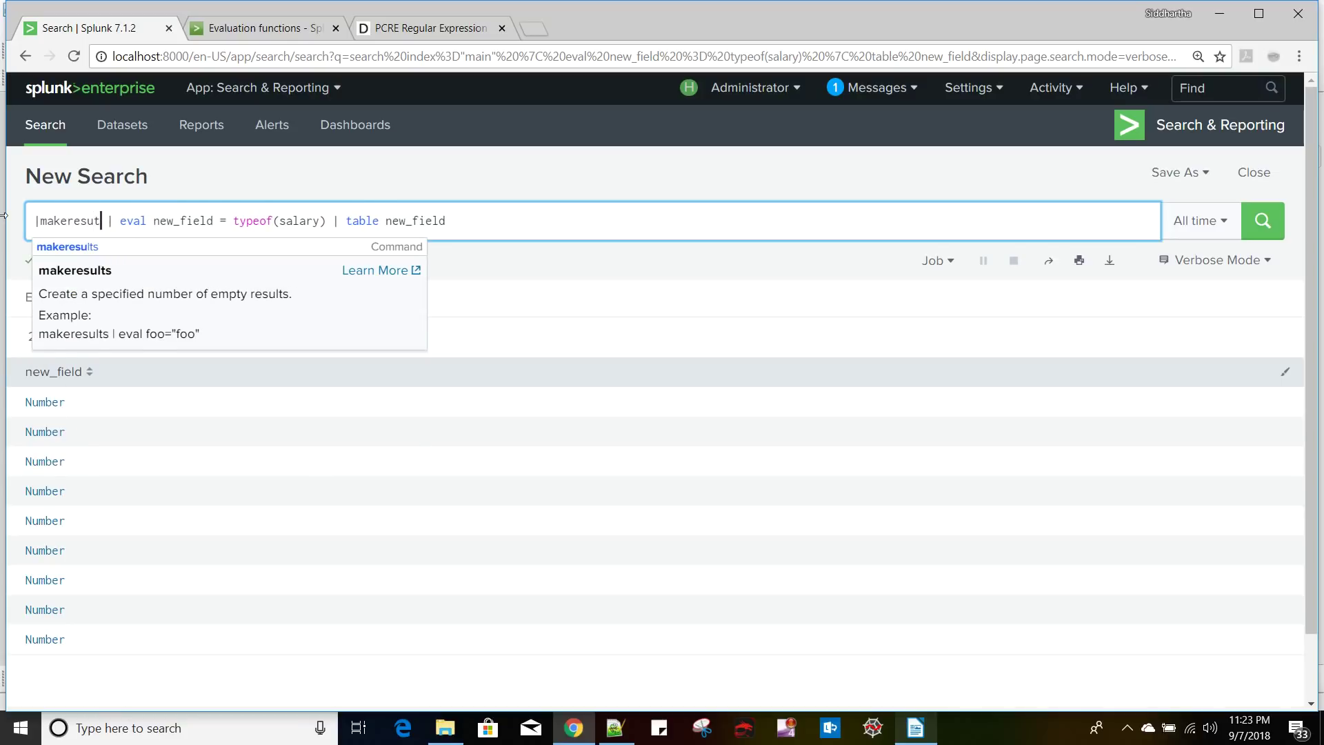
key(Tab)
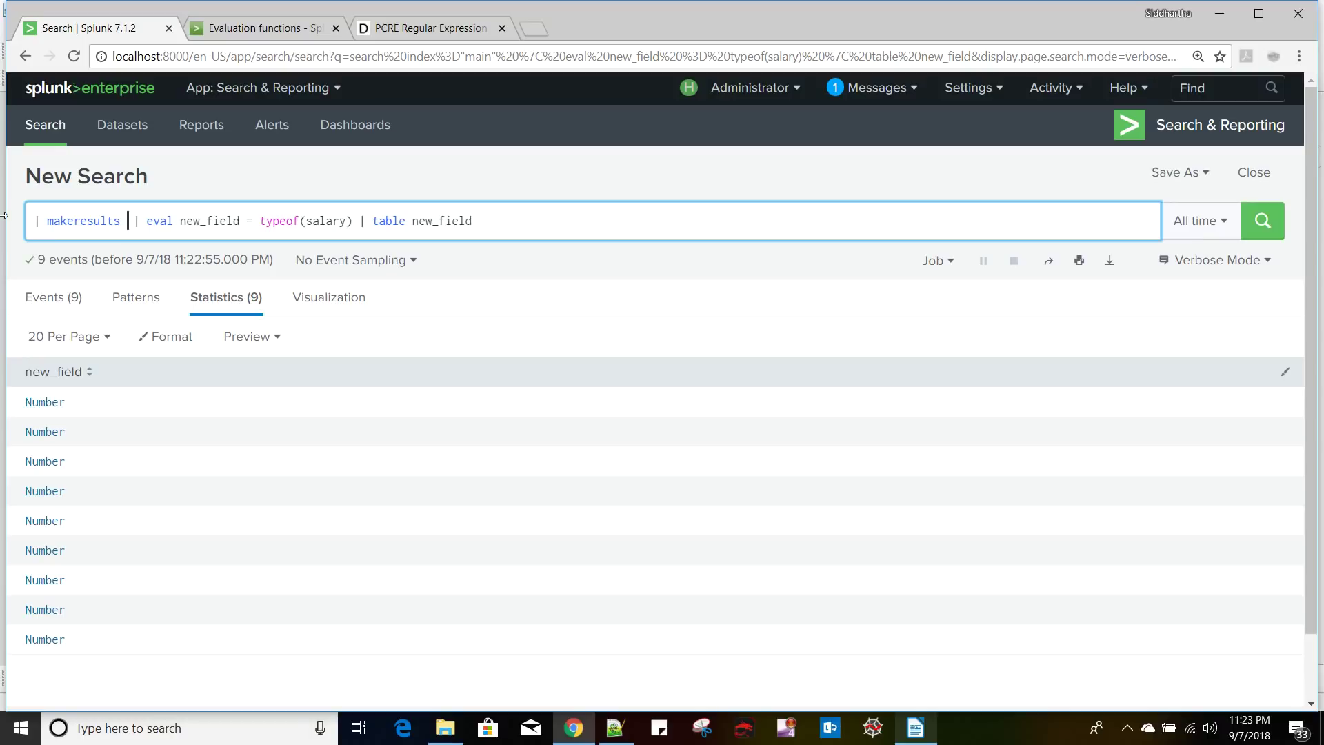
key(Return)
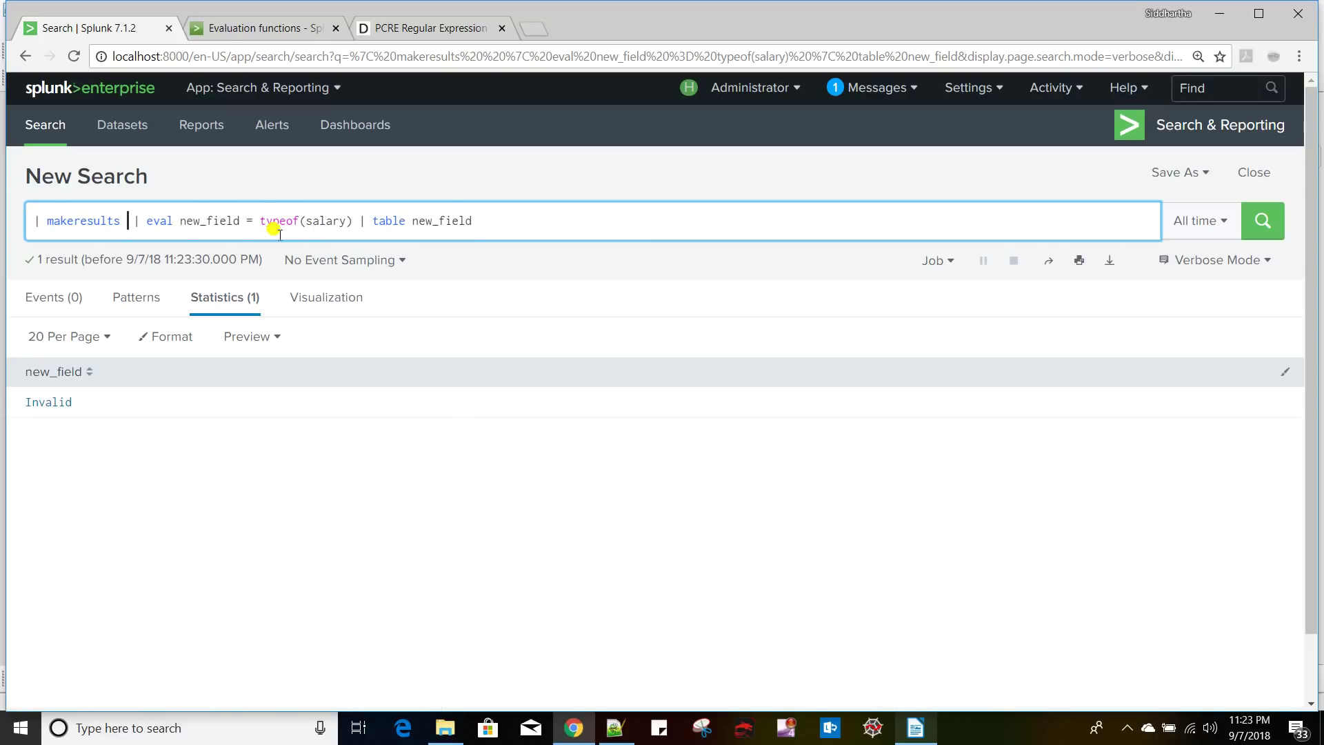
- Insert salary=200 followed by a comma before new_field in the eval command and run the search
click(147, 220)
click(177, 221)
text(salary=)
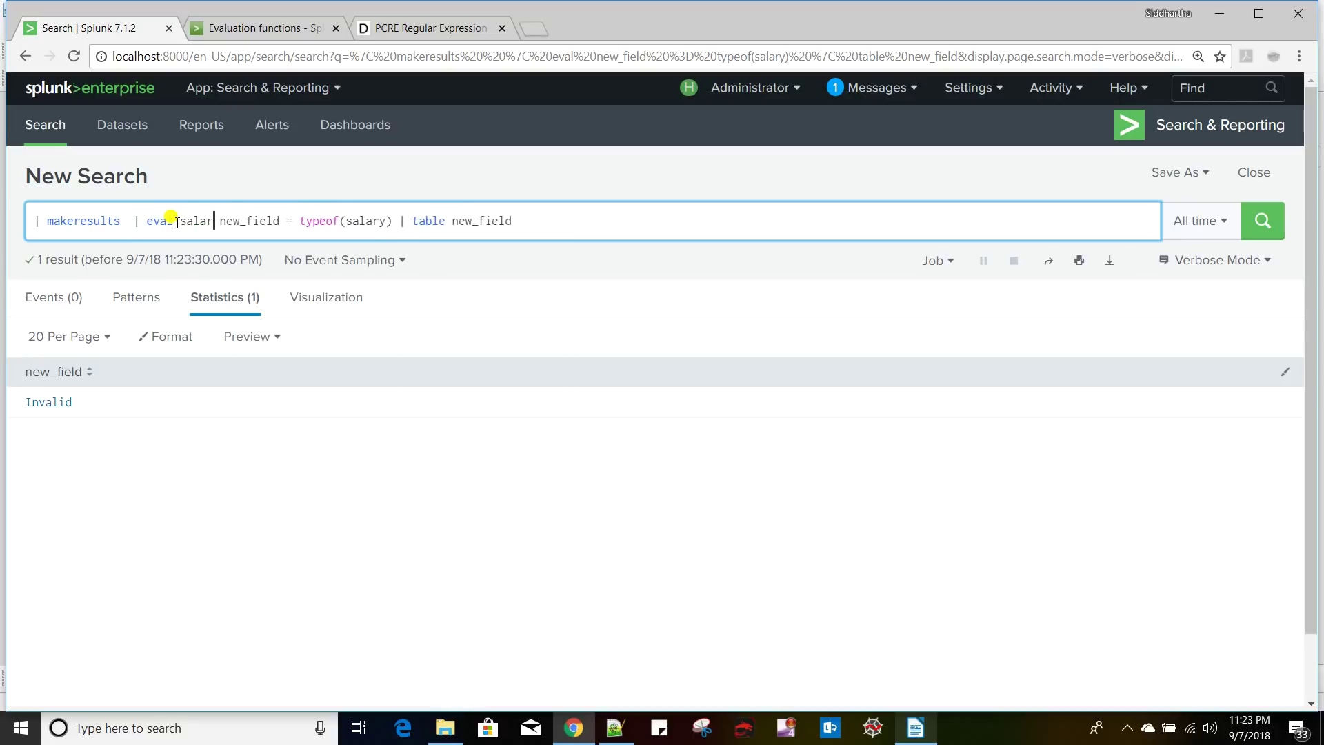
text(200)
key(Return)
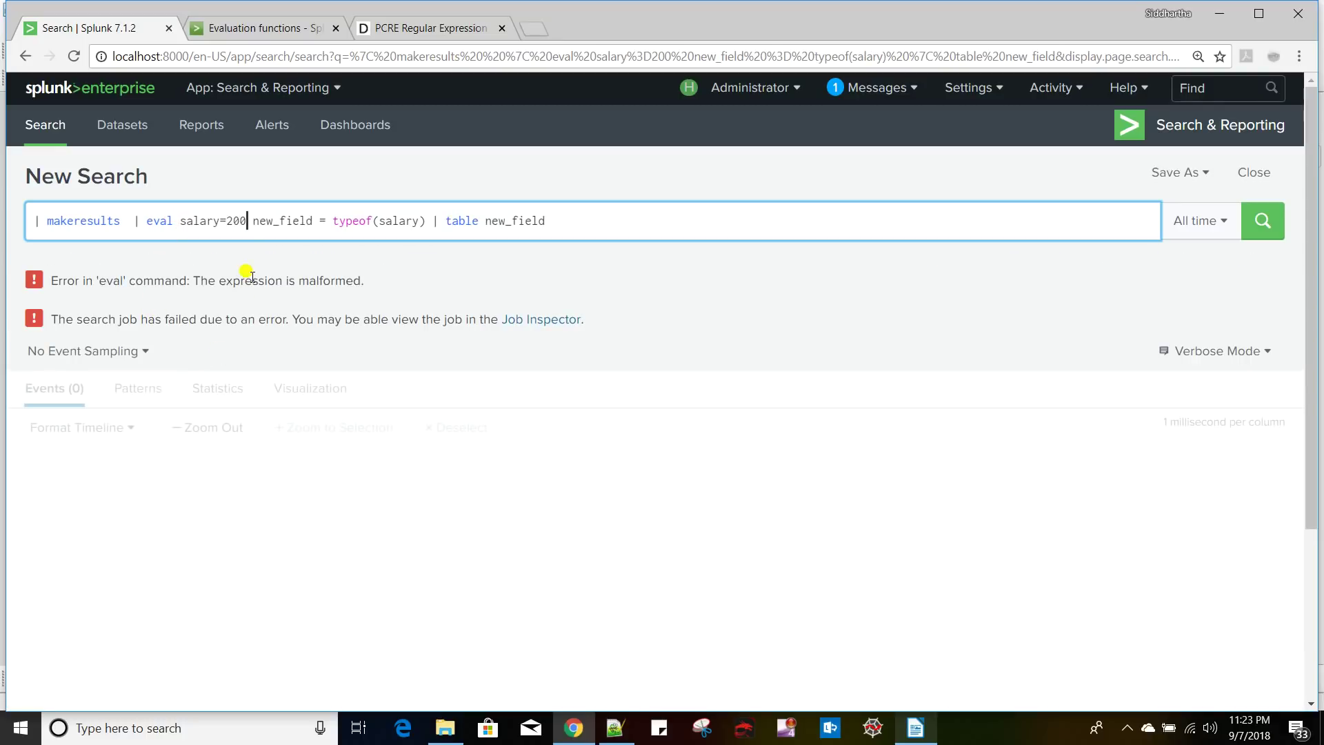
text(,)
key(Return)
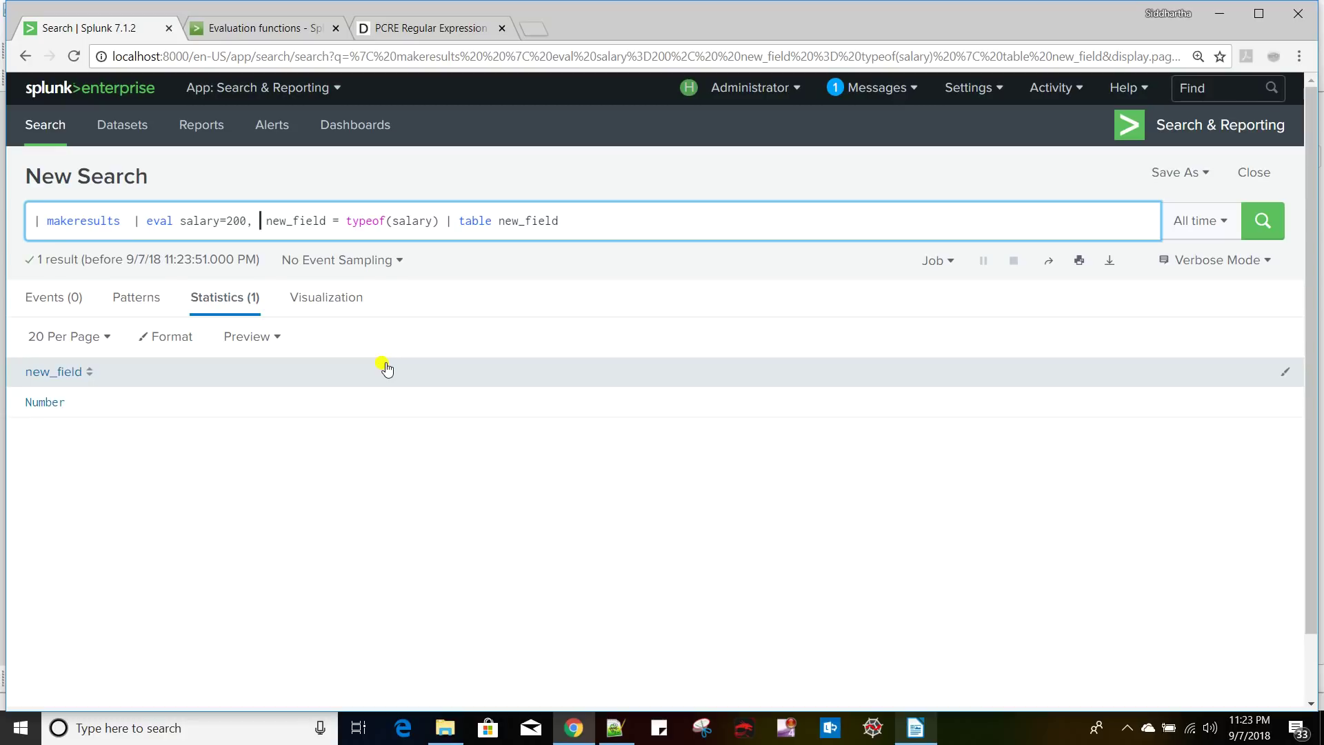
- Check the remaining functions in the LibreOffice Writer list, and view the mathematical functions on the Splunk Docs Evaluation functions page in Chrome
click(916, 727)
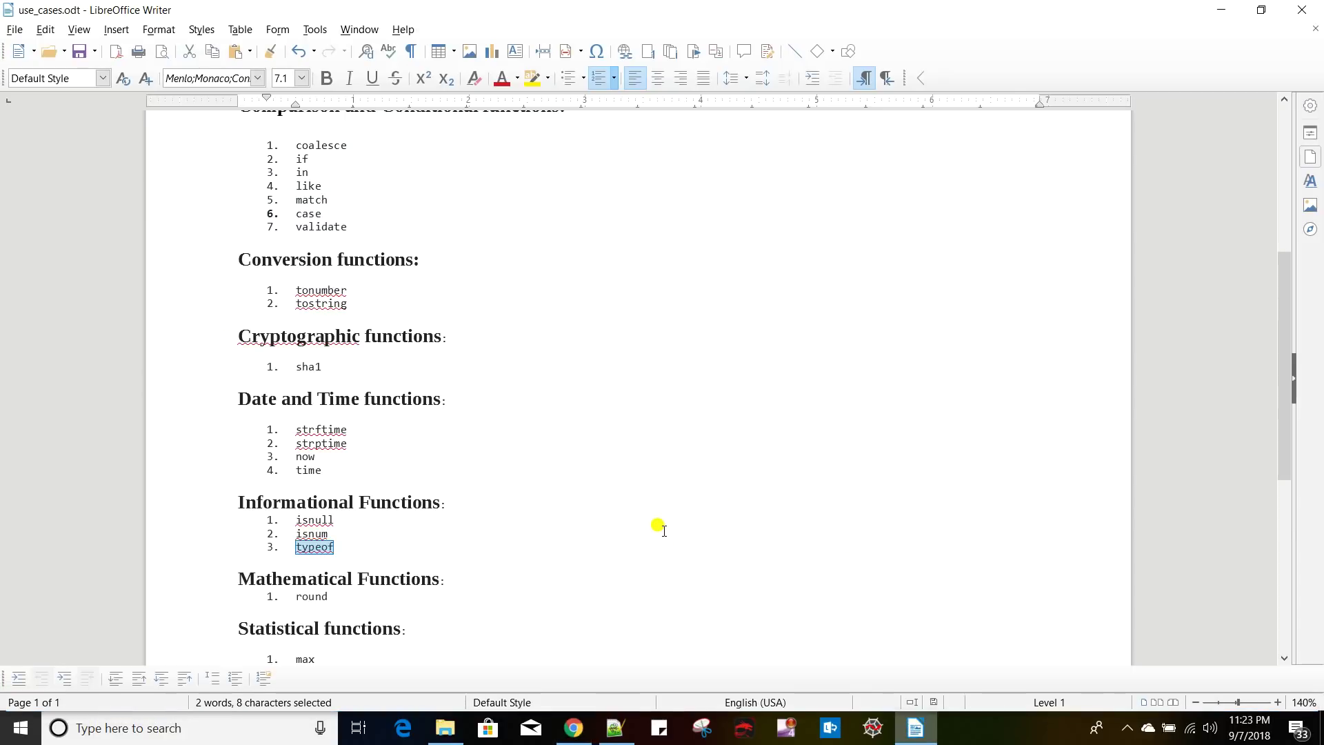
scroll(659, 528, down, 3)
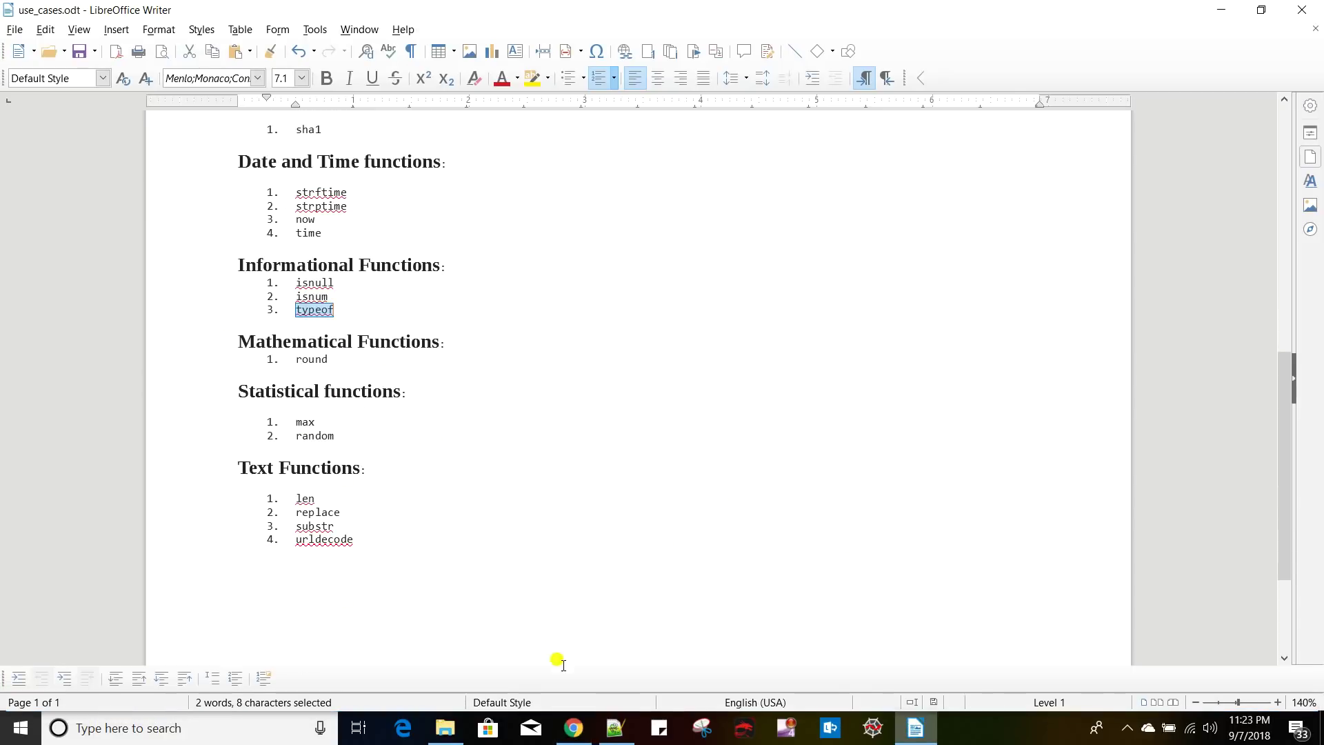
click(574, 728)
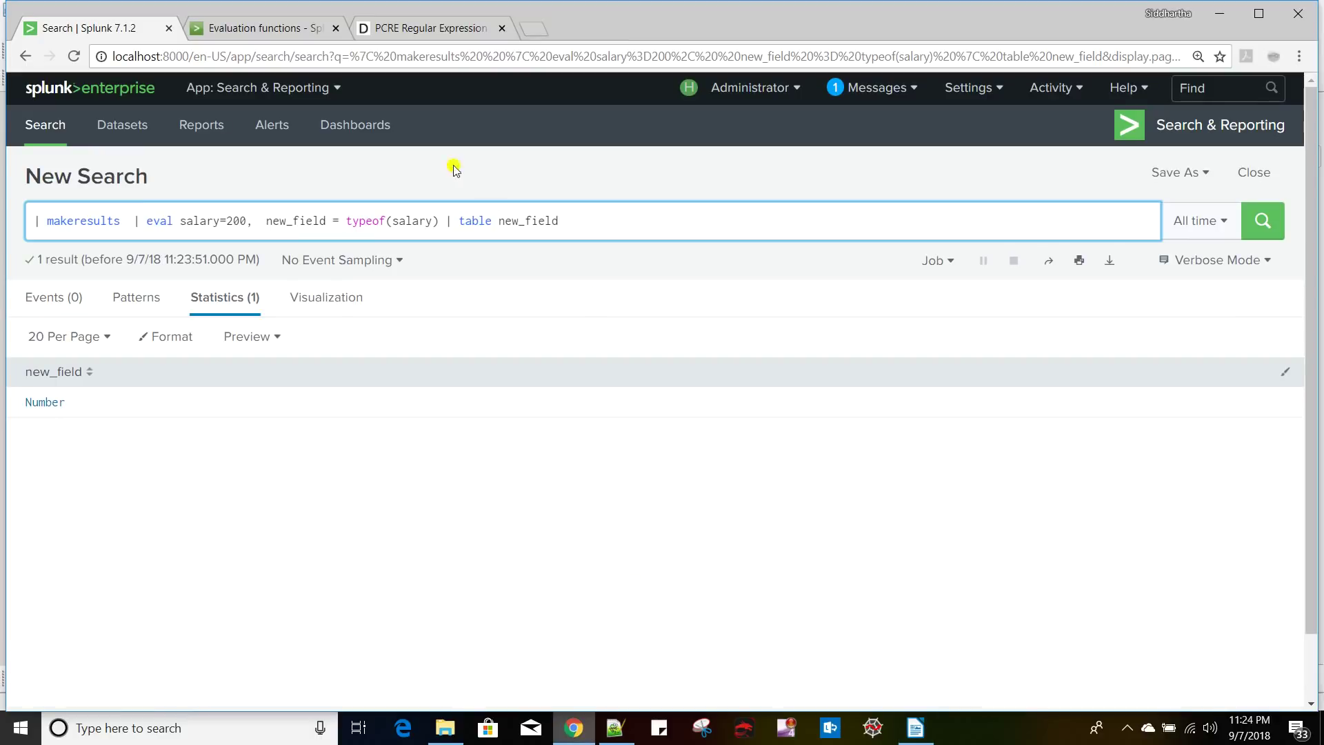
click(261, 29)
scroll(317, 420, down, 9)
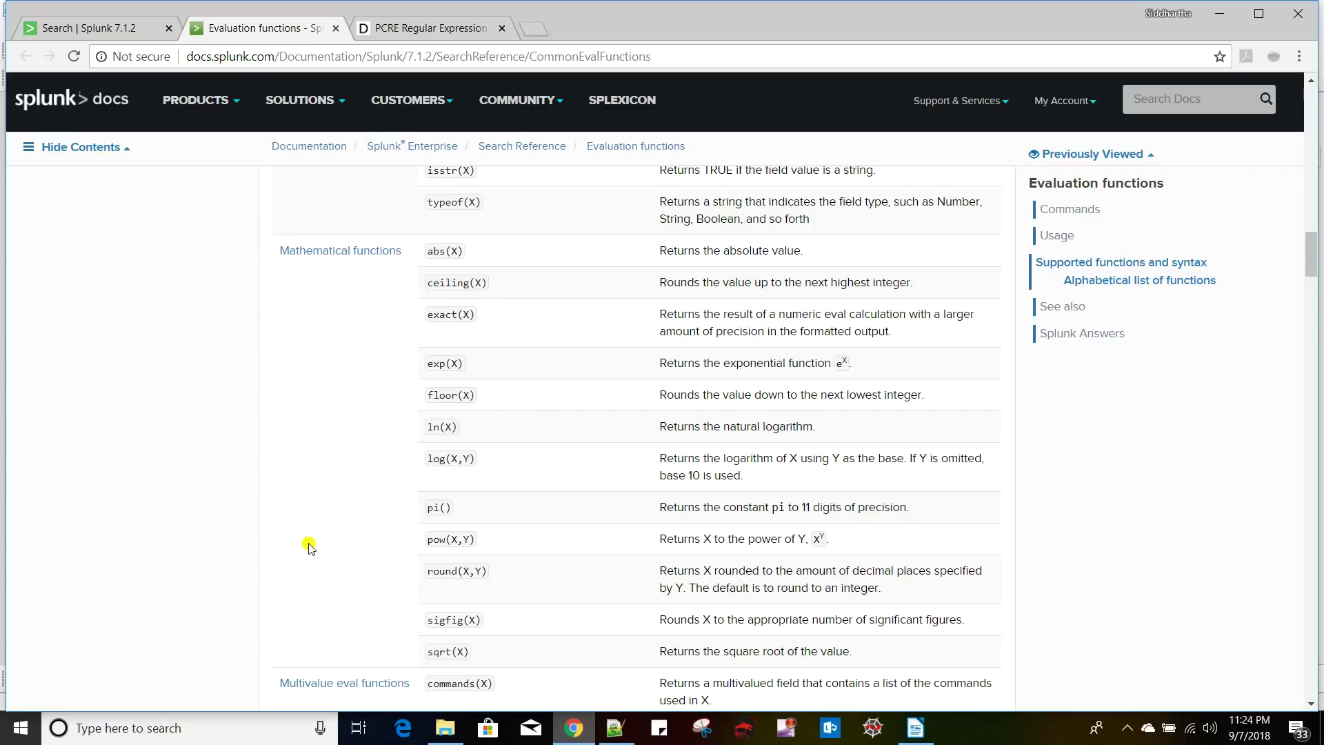
- Review the multivalue, statistical, text and trigonometry functions on the Evaluation functions page, and highlight round in the LibreOffice Writer list before returning to Chrome
scroll(309, 547, down, 3)
scroll(309, 547, down, 3)
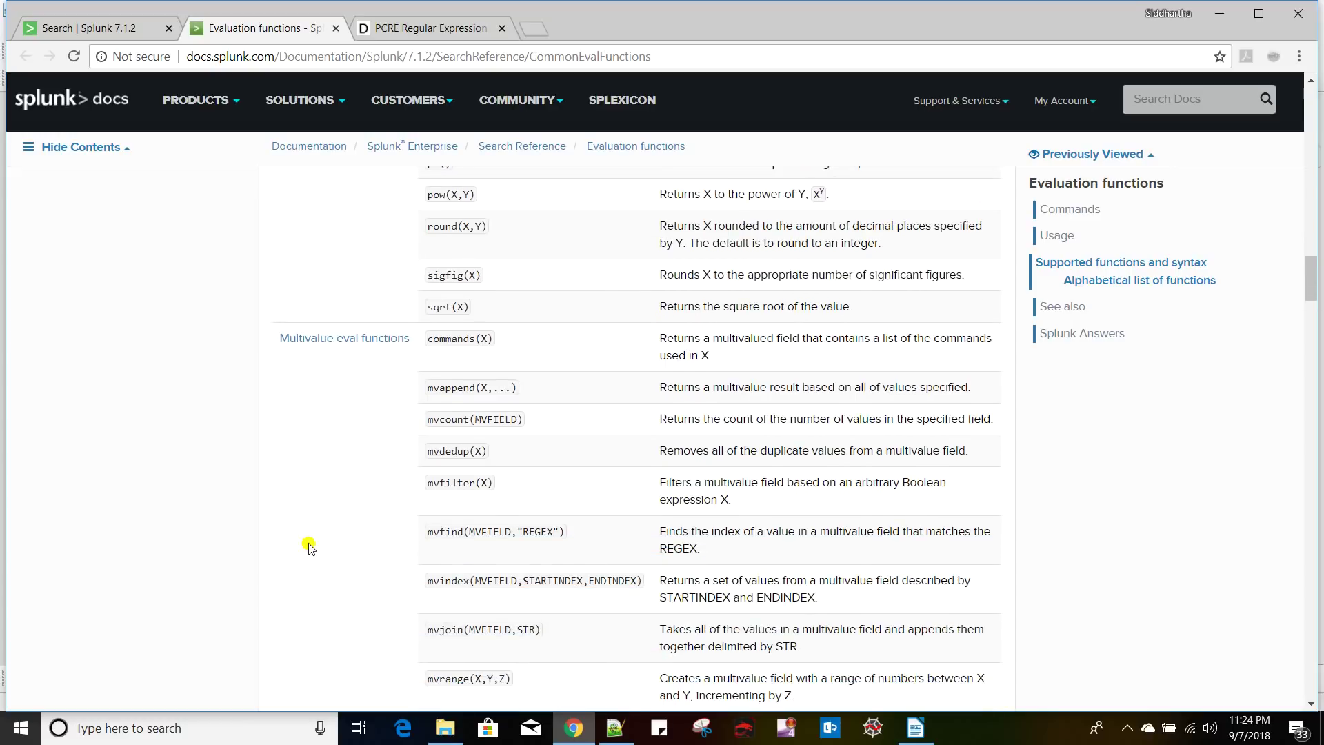
scroll(309, 547, down, 12)
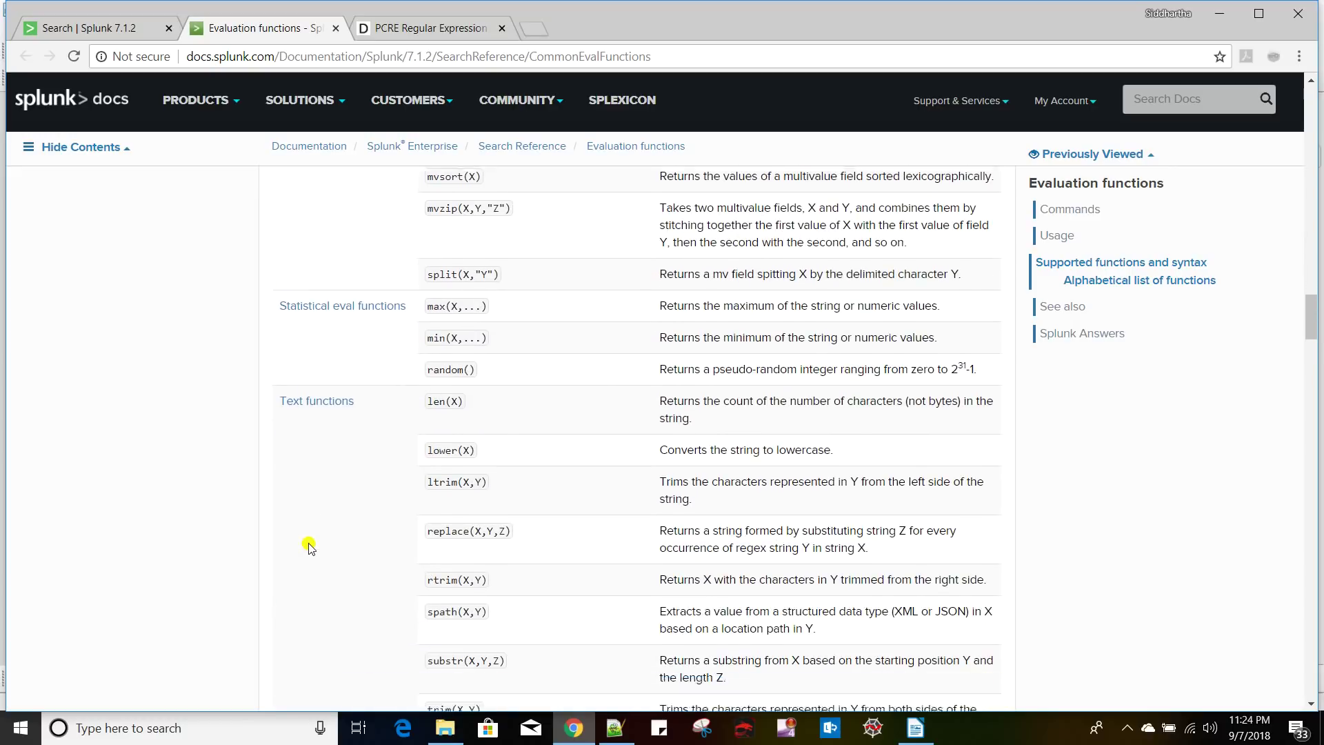
scroll(309, 547, down, 3)
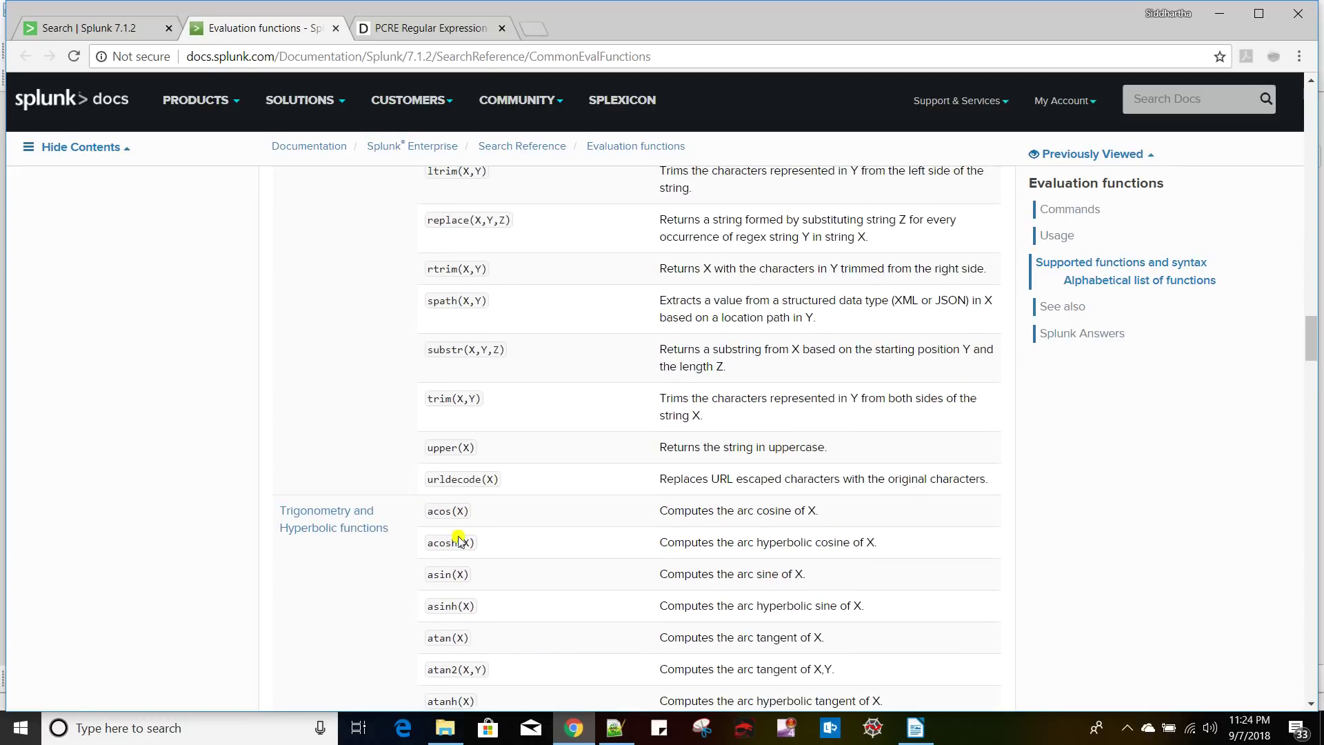
scroll(478, 578, down, 3)
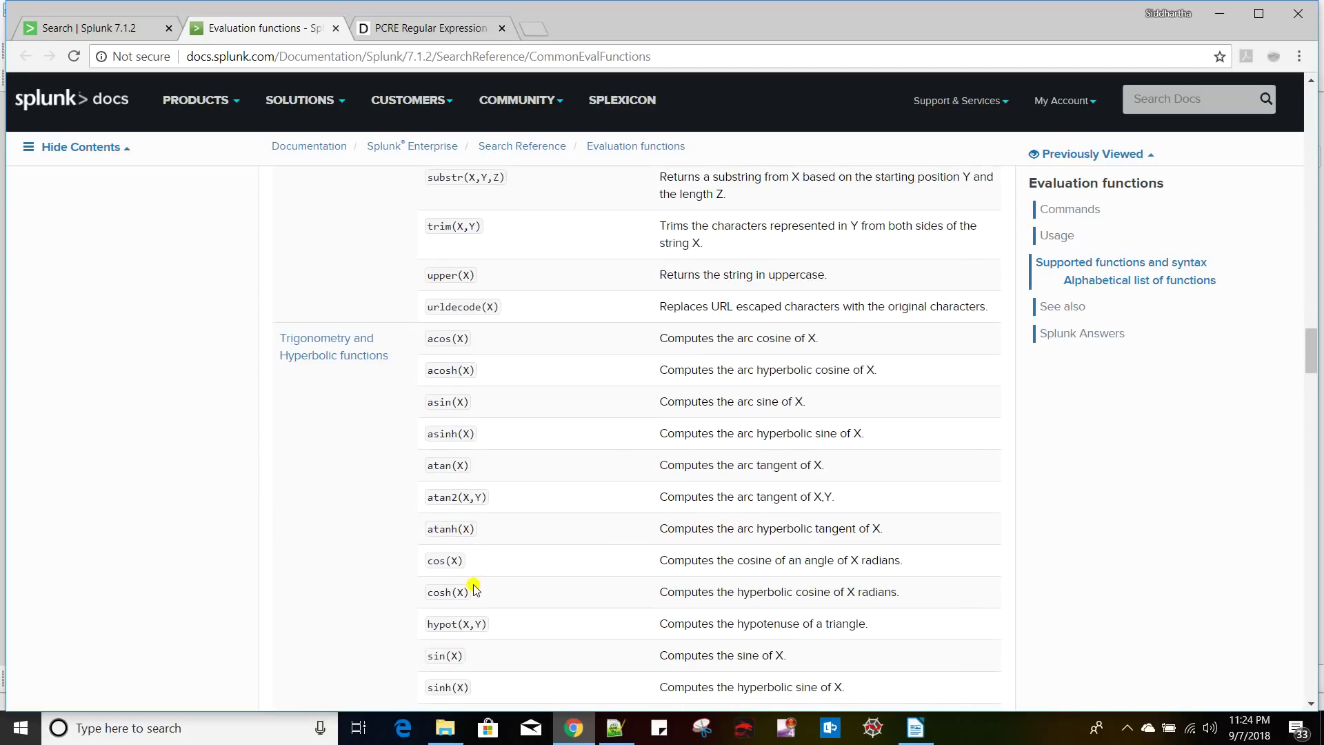
scroll(475, 587, up, 9)
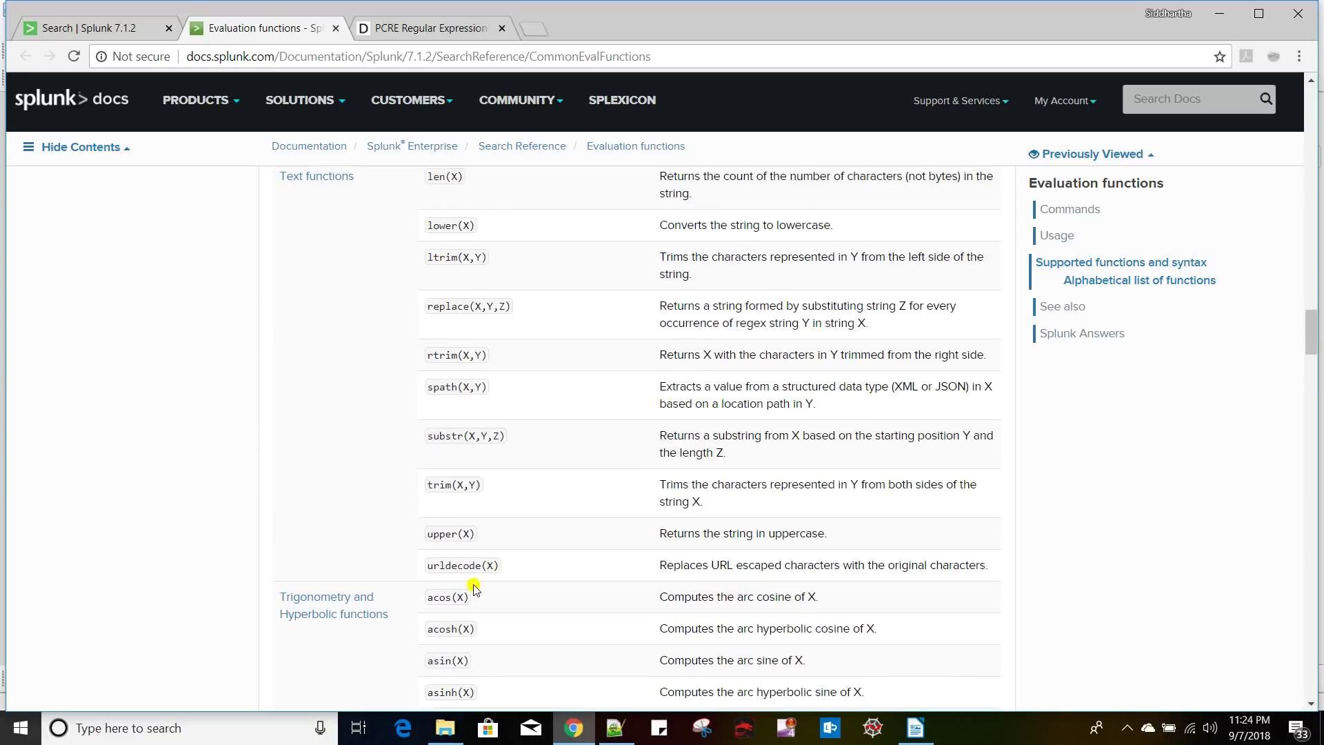
key(alt+Tab)
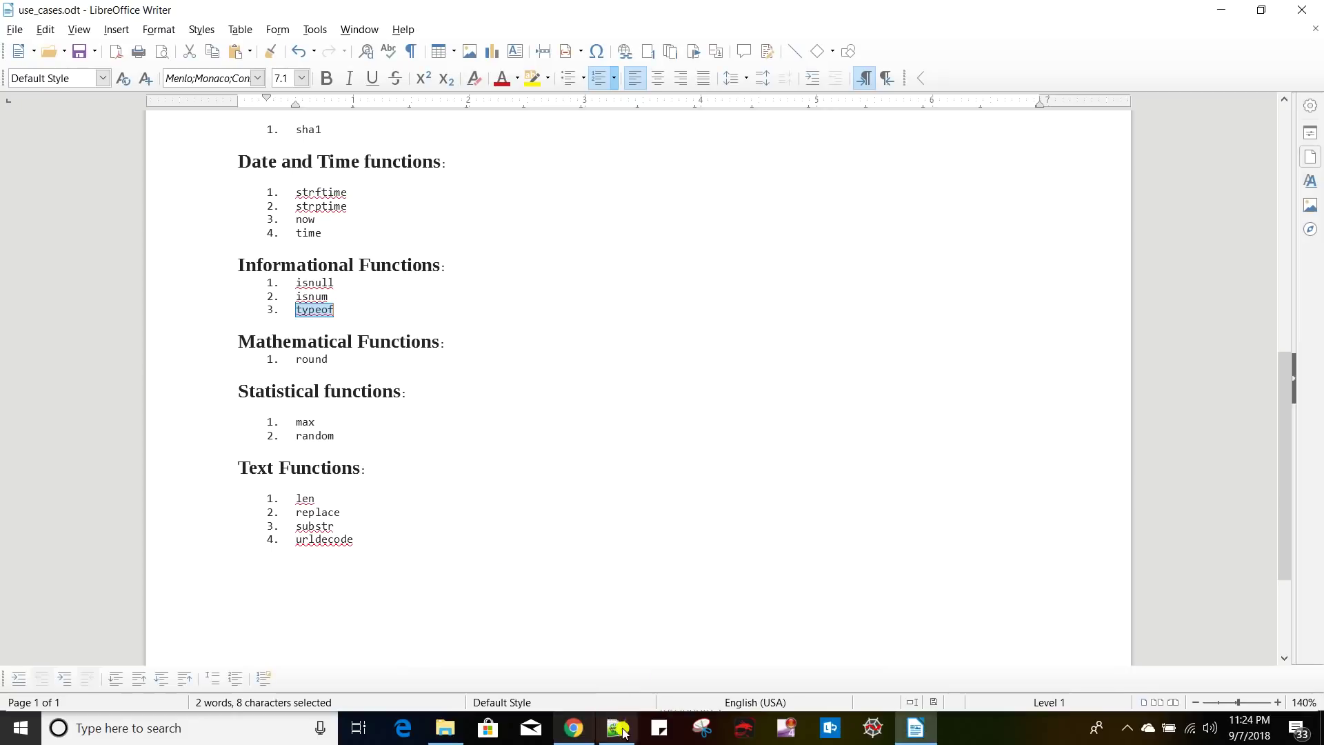
double_click(312, 360)
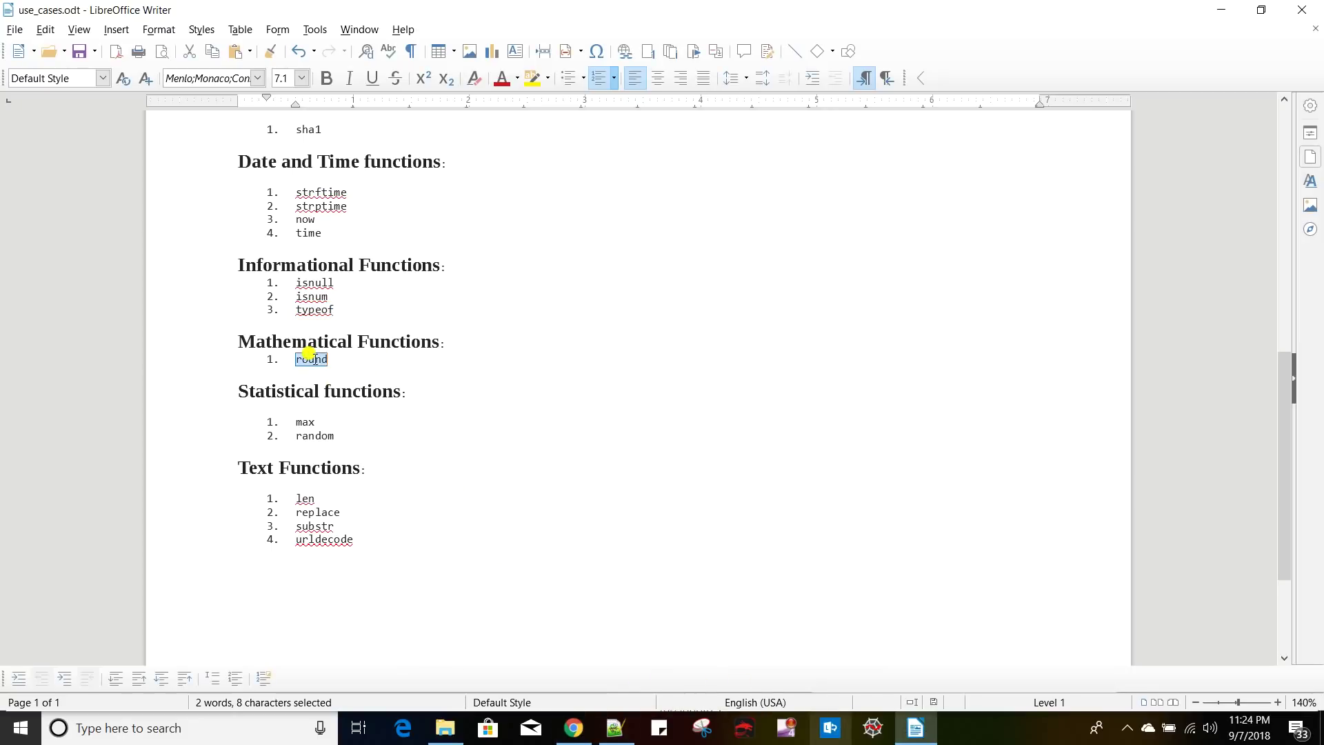
click(574, 729)
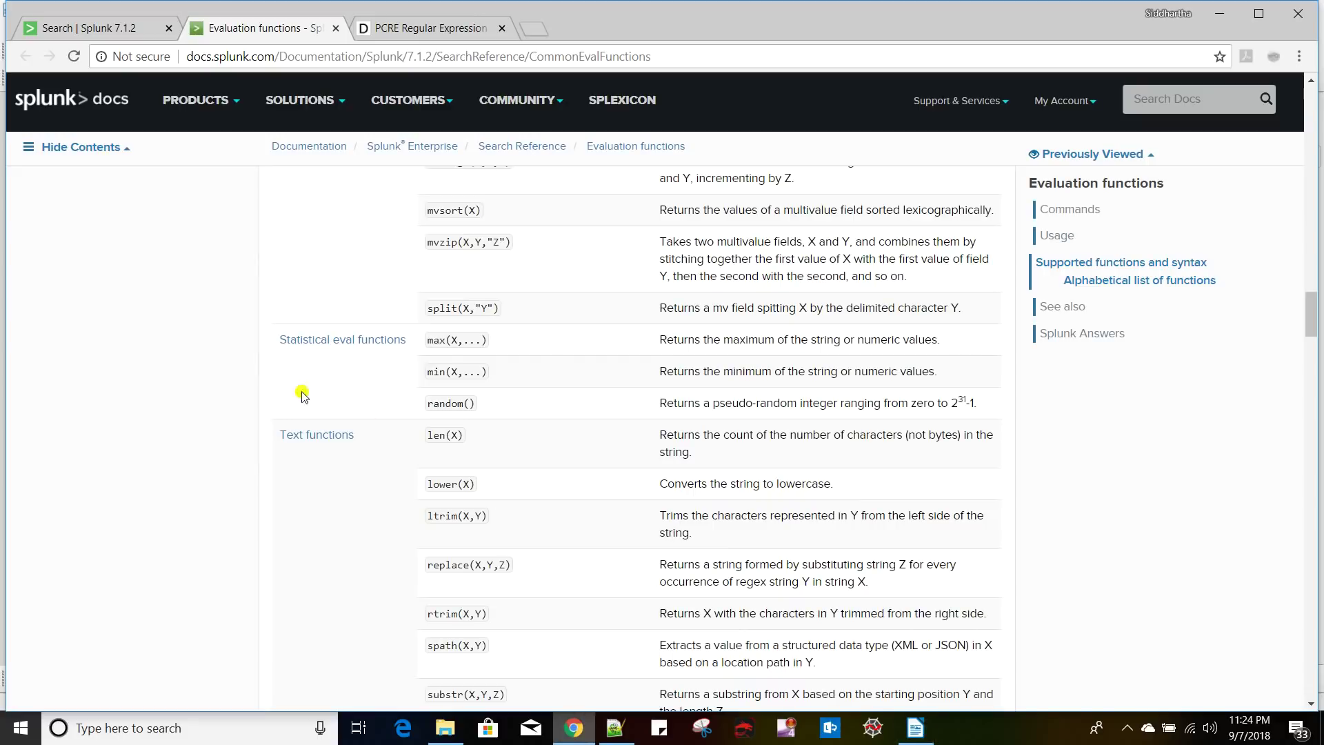
- Set salary to 200.123456 in the eval command of the Splunk search query
click(79, 19)
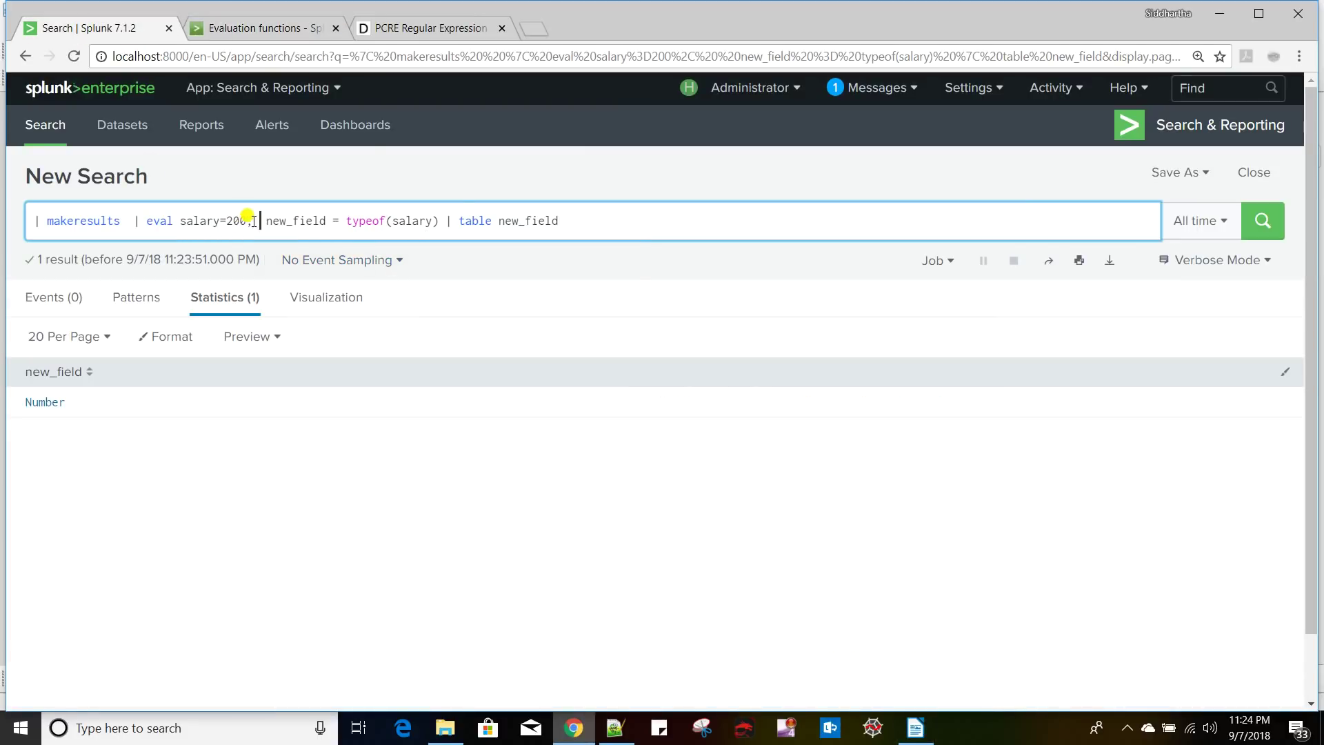
text(0000)
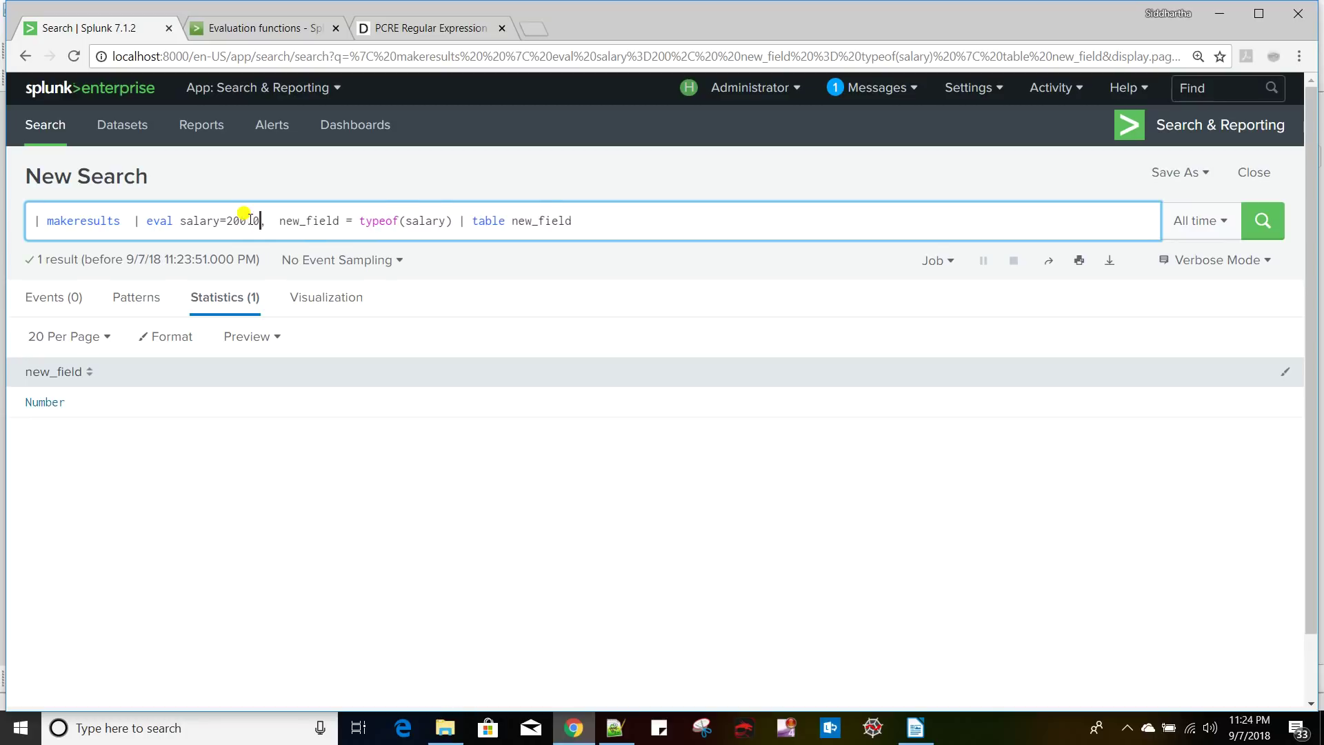
key(BackSpace)
key(BackSpace)
key(BackSpace)
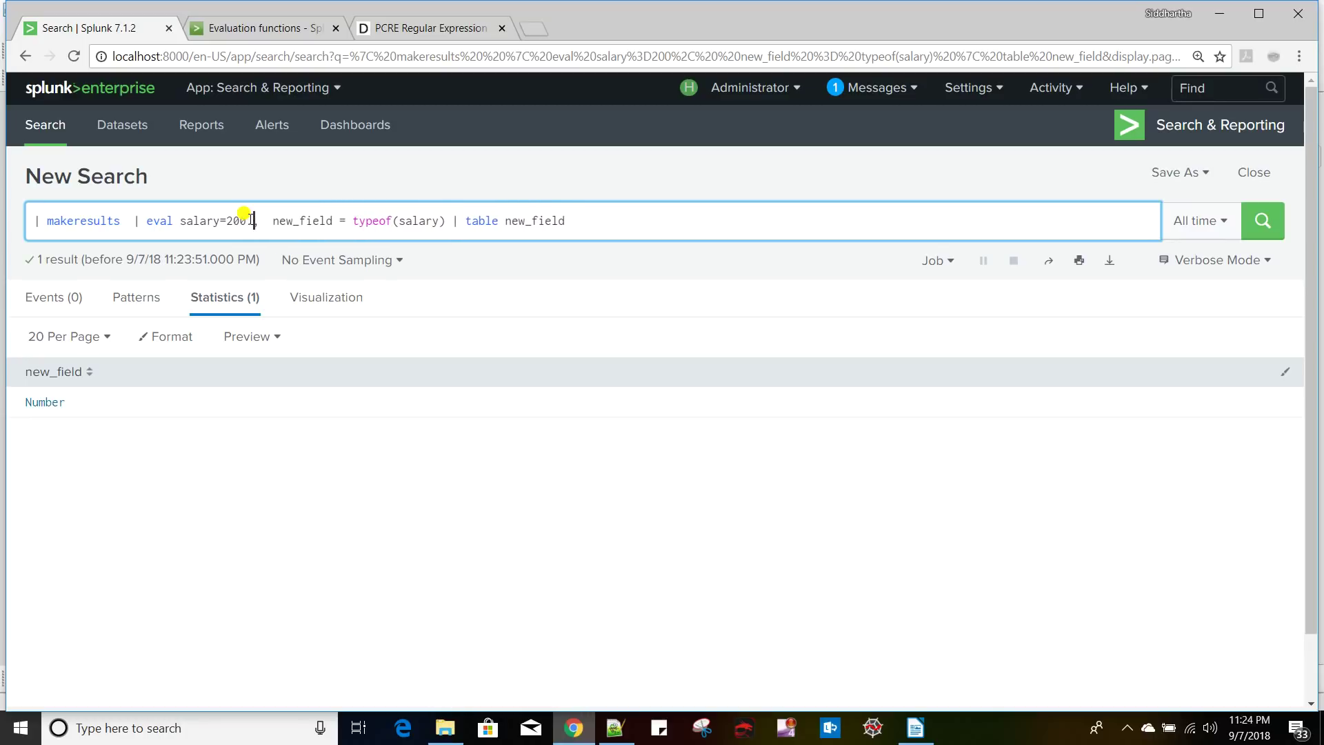
text(123456)
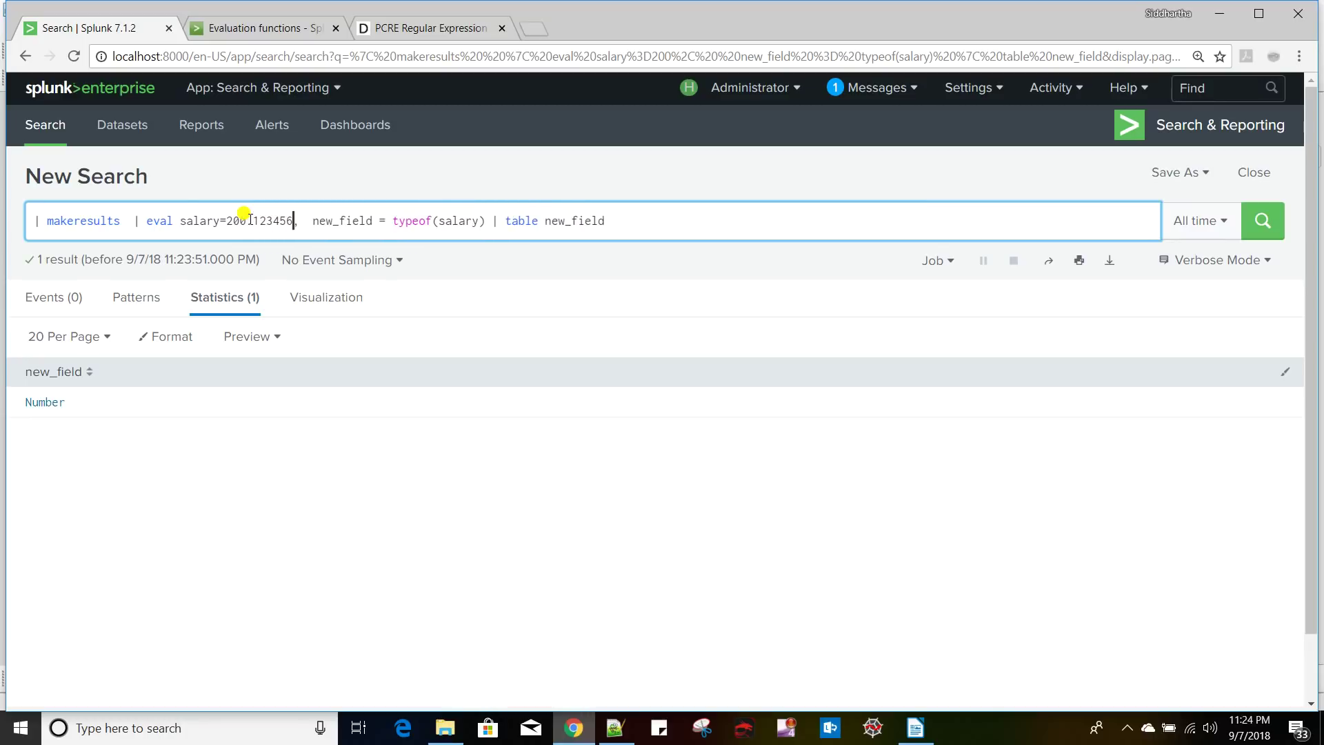
- Replace typeof with round in the eval expression, rounding salary to 2 decimal places, and run the search
double_click(407, 220)
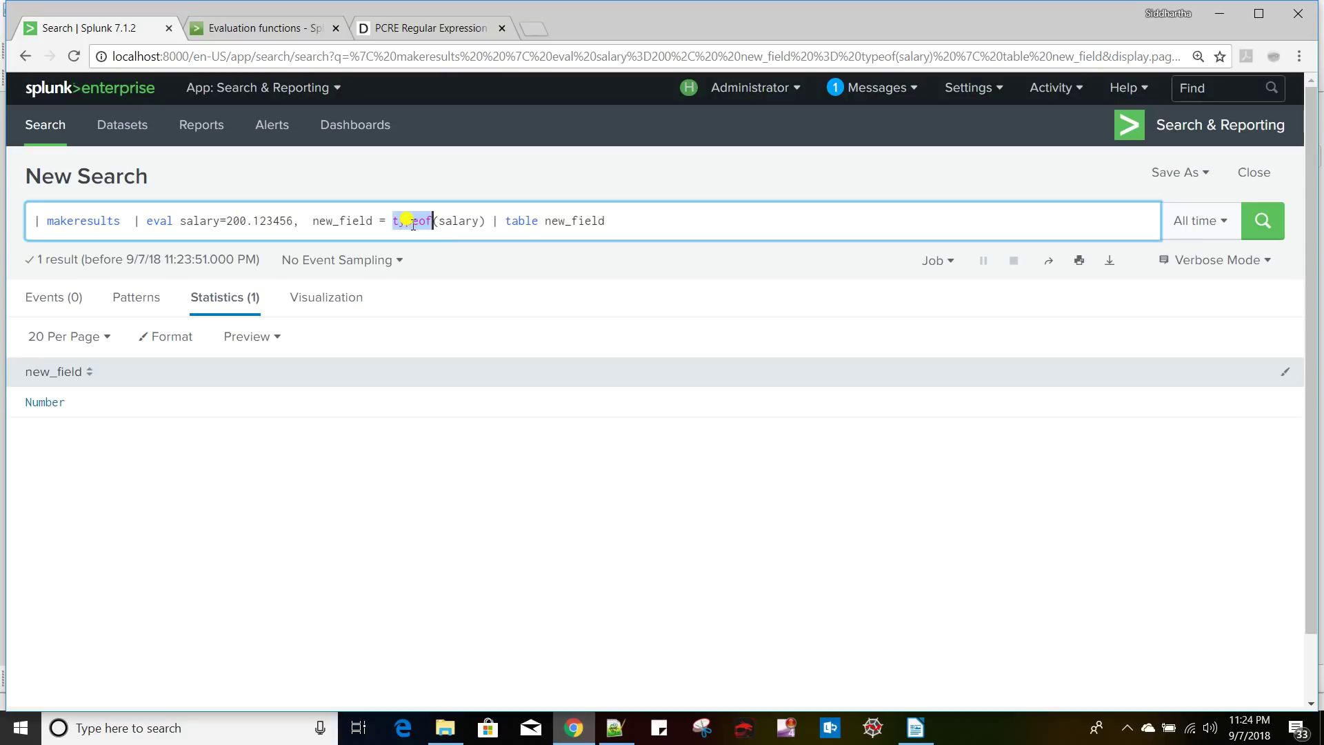
text(round)
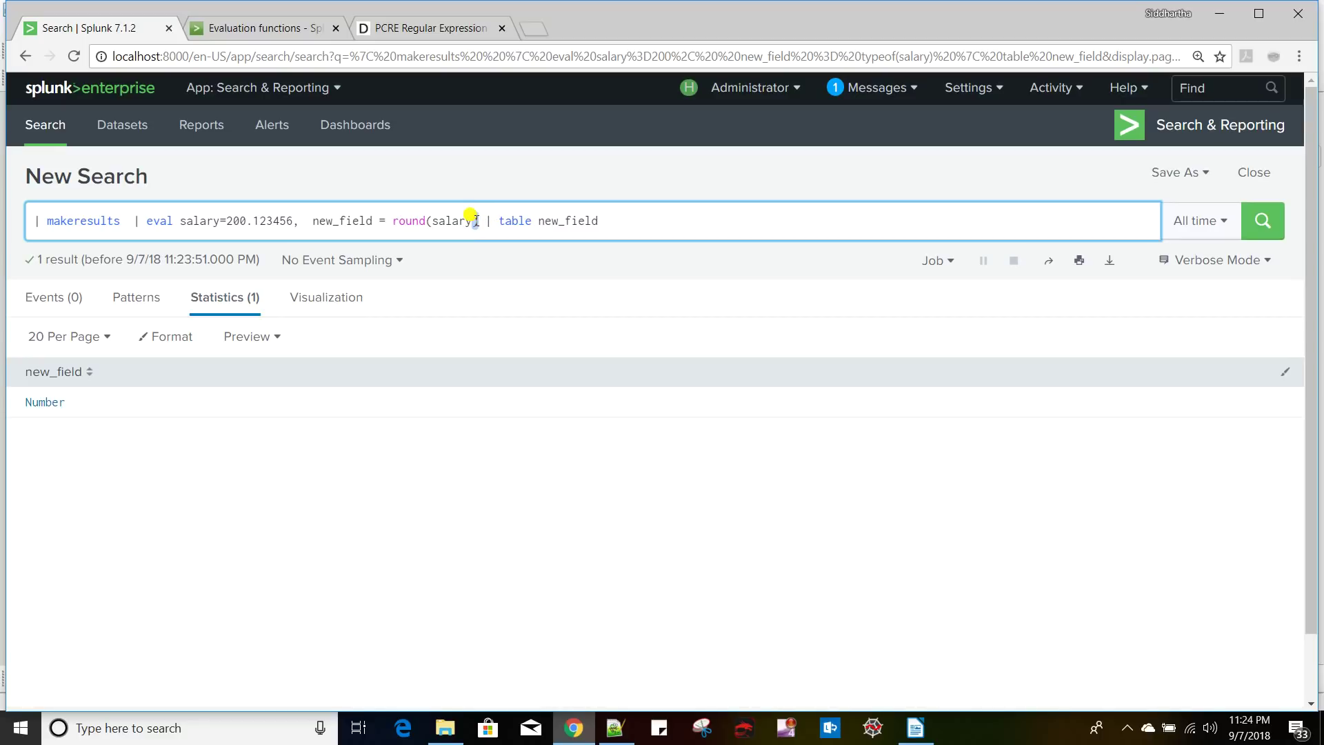
text(,2)
key(Return)
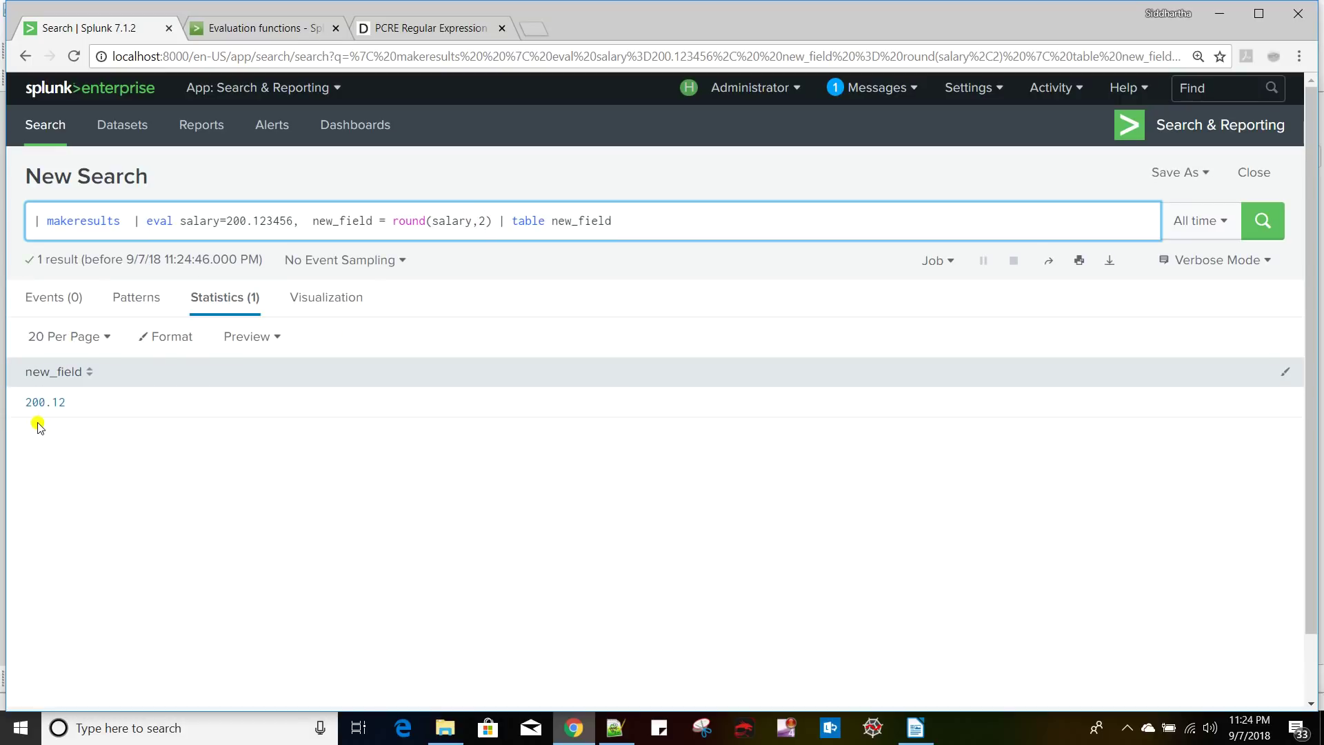
- Highlight max under Statistical functions in the LibreOffice Writer list and return to the Splunk search in Chrome
key(alt+Tab)
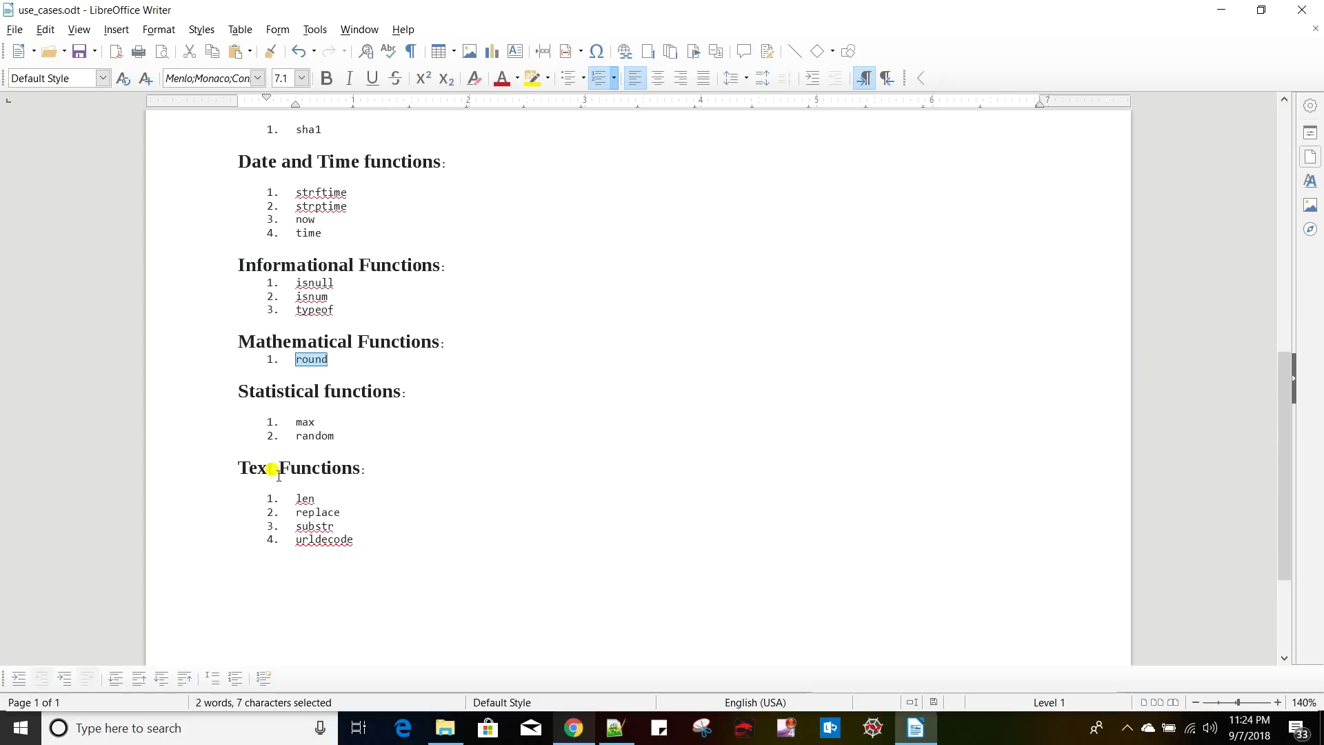
double_click(304, 421)
key(alt+Tab)
key(alt+Tab)
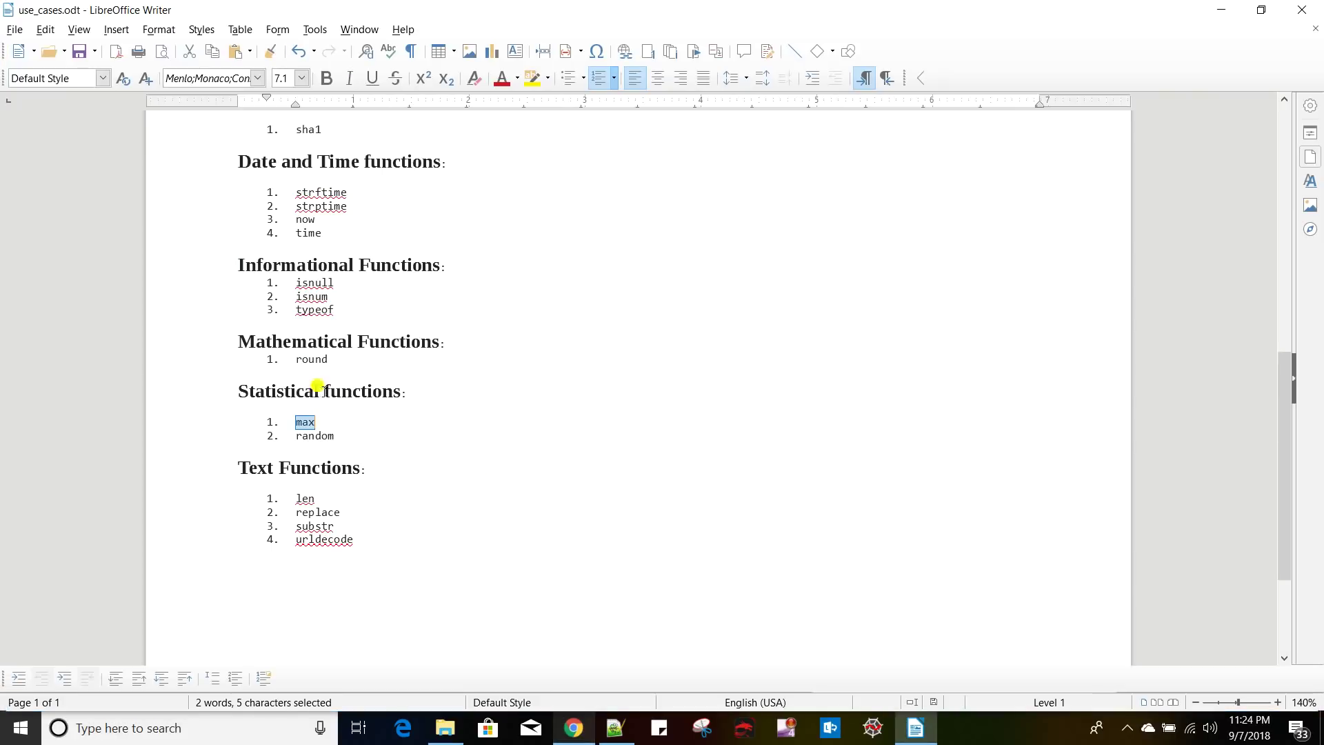
key(alt+Tab)
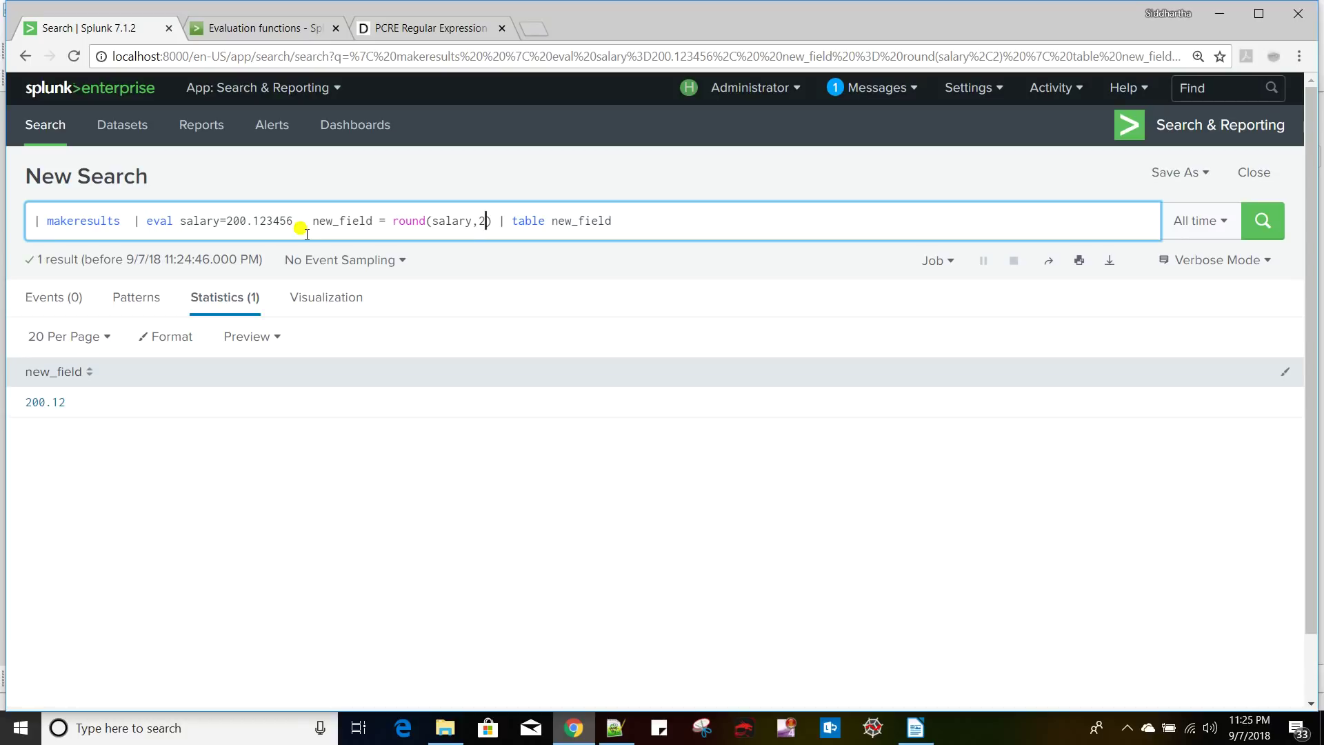
- Replace the eval arguments with new_field = max(1,2,3,4,5) and run the search
drag(176, 221, 488, 215)
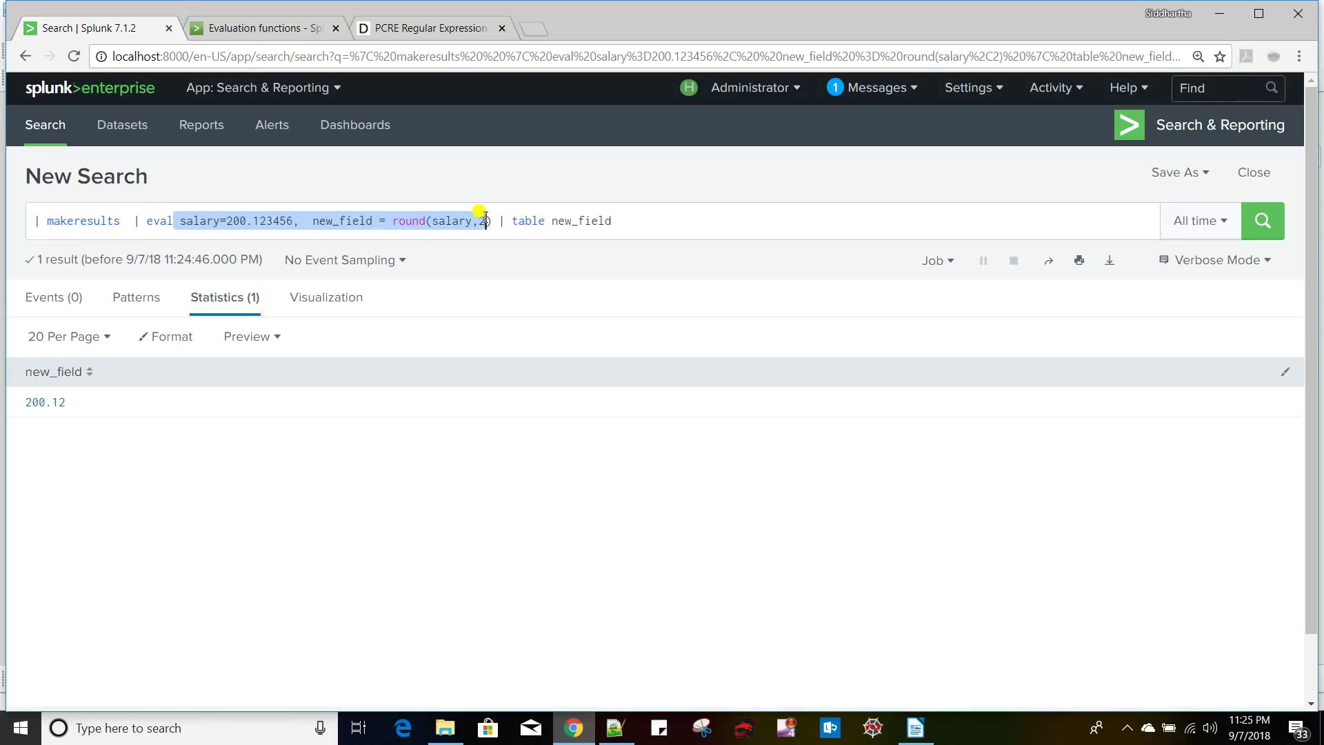
key(BackSpace)
text(new_)
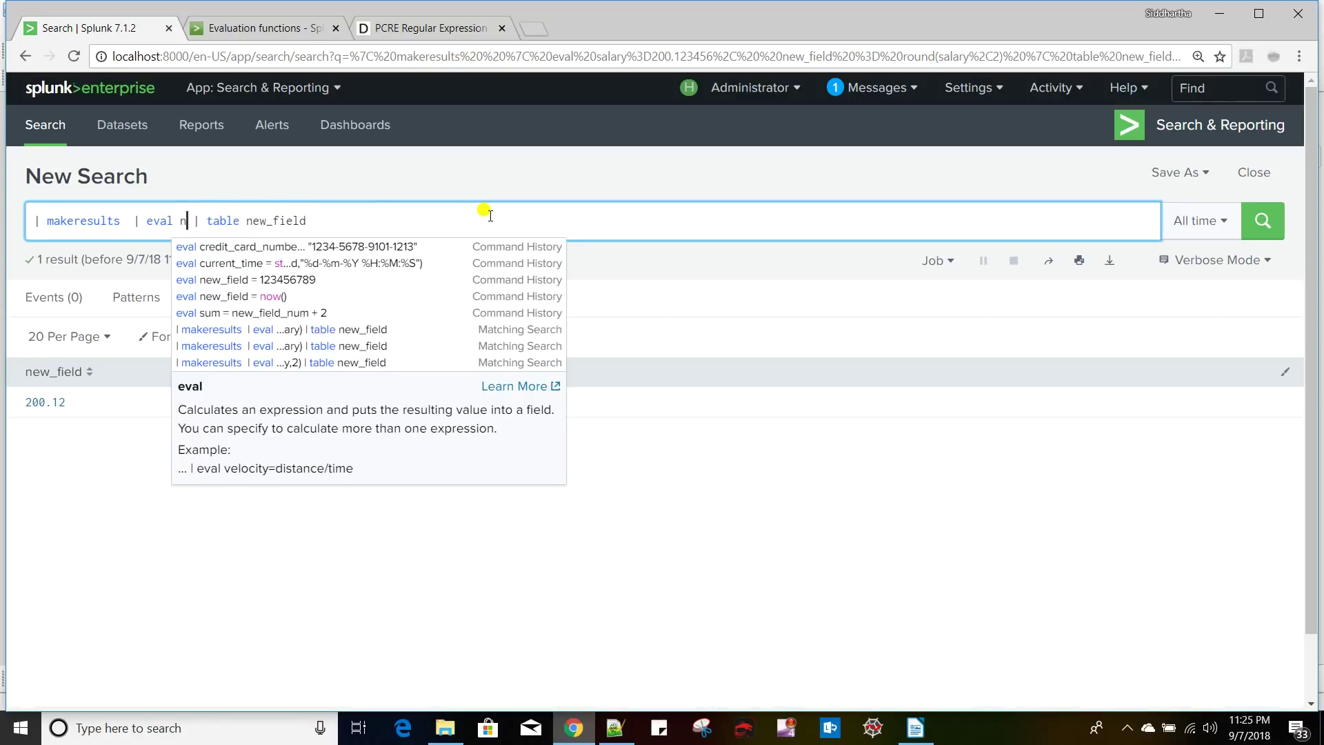
text(field)
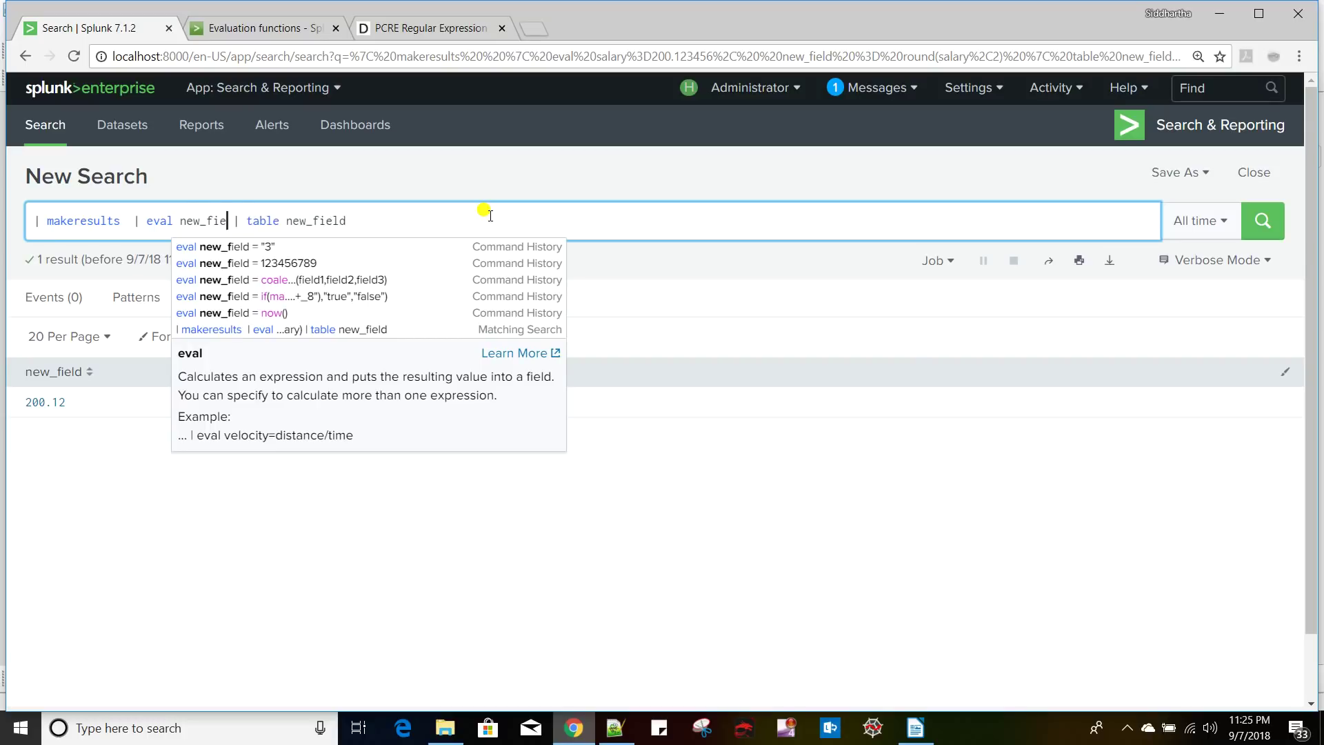
text(= )
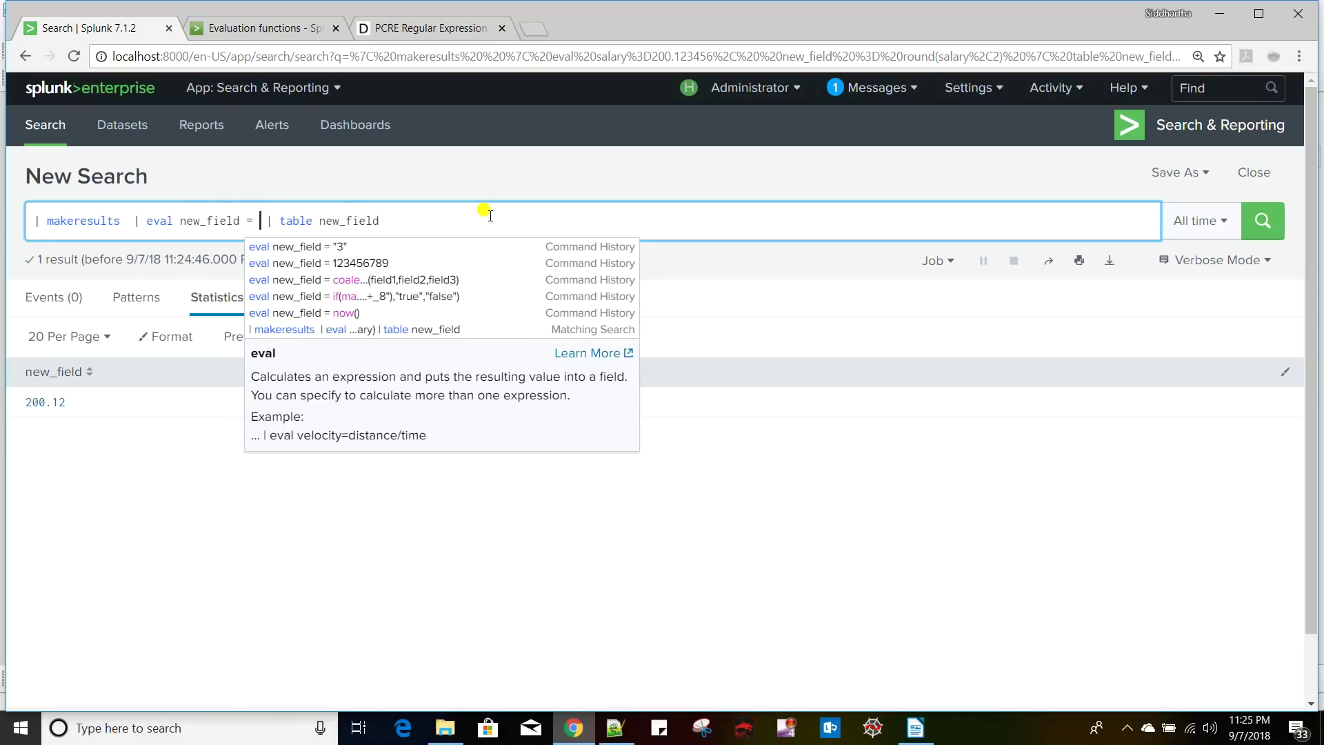
text(max())
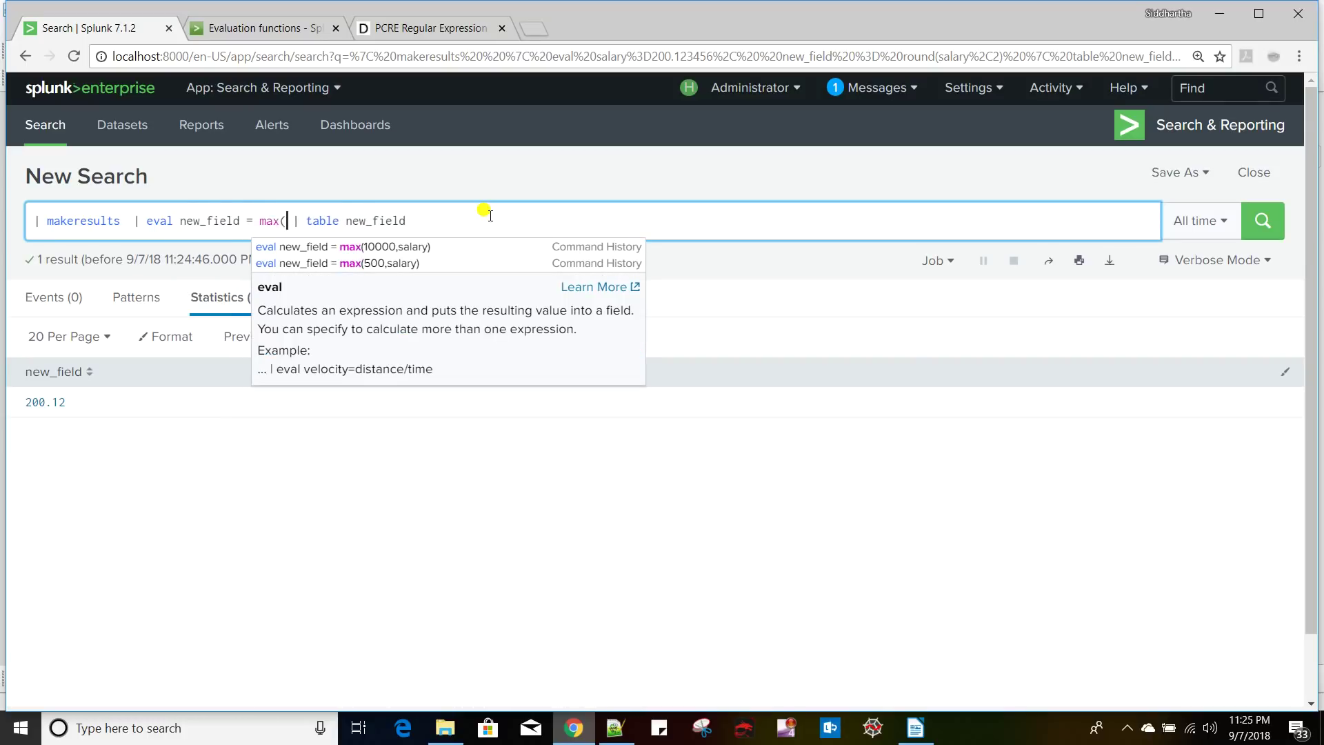
text(1,)
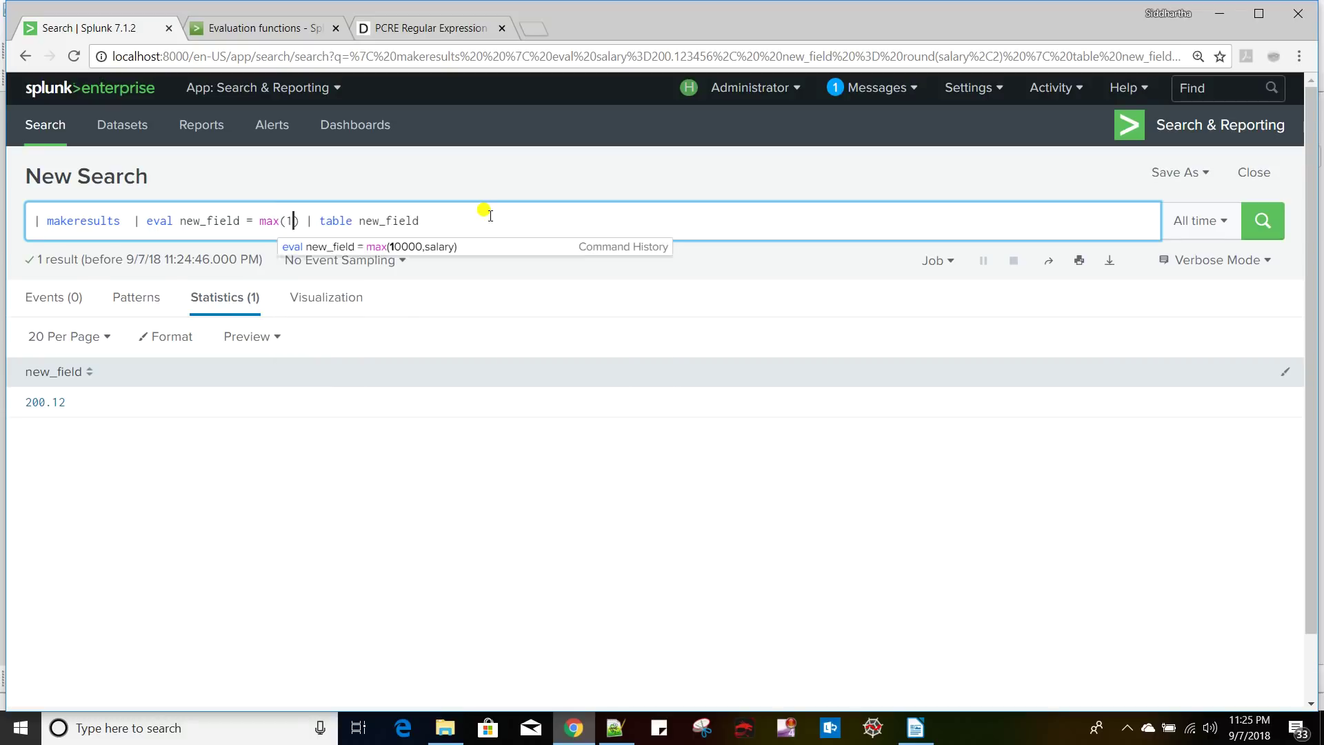
text(2,34)
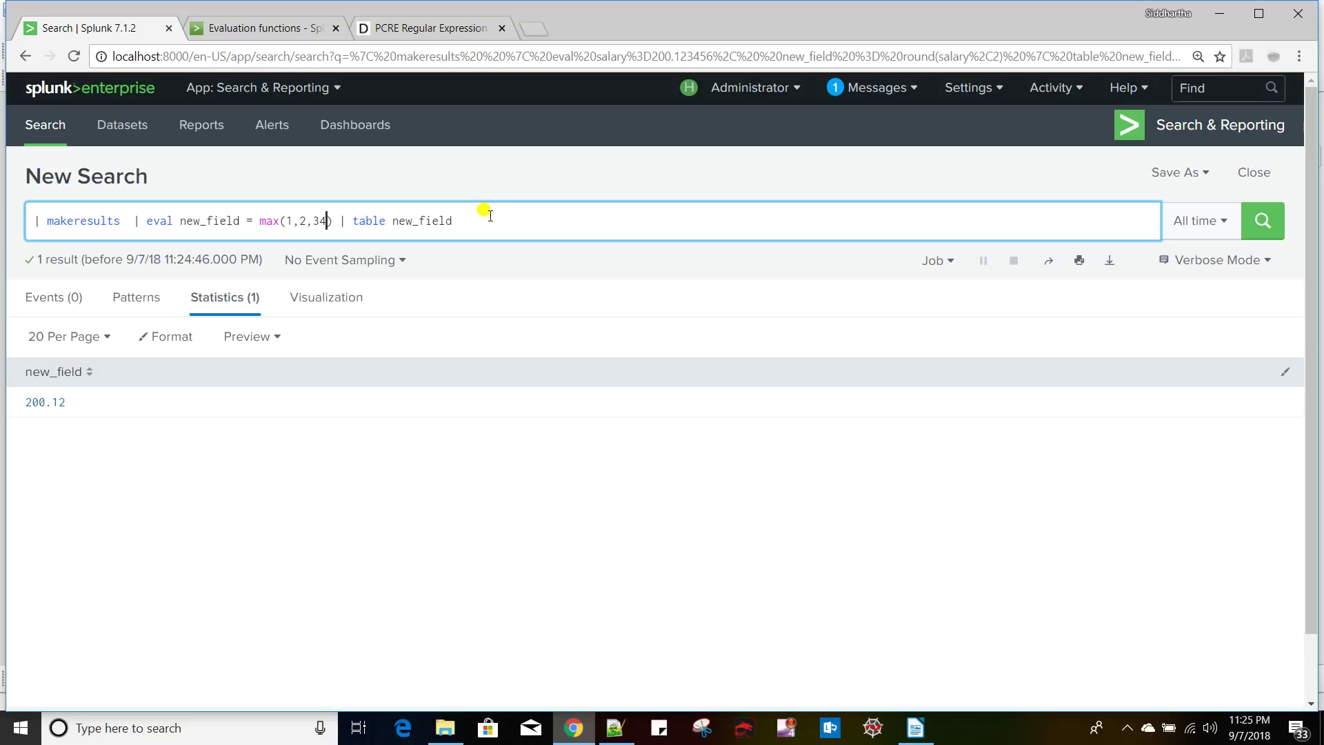
key(BackSpace)
text(,4,5)
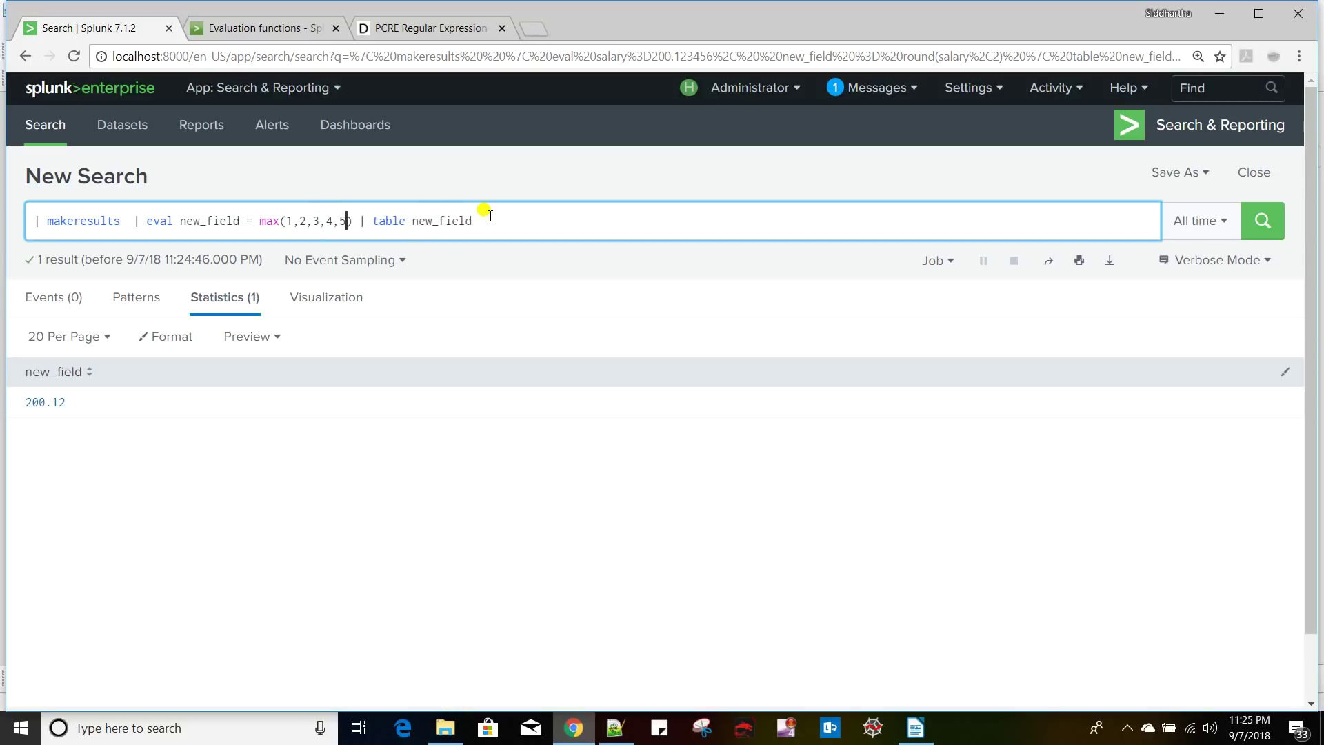
key(Return)
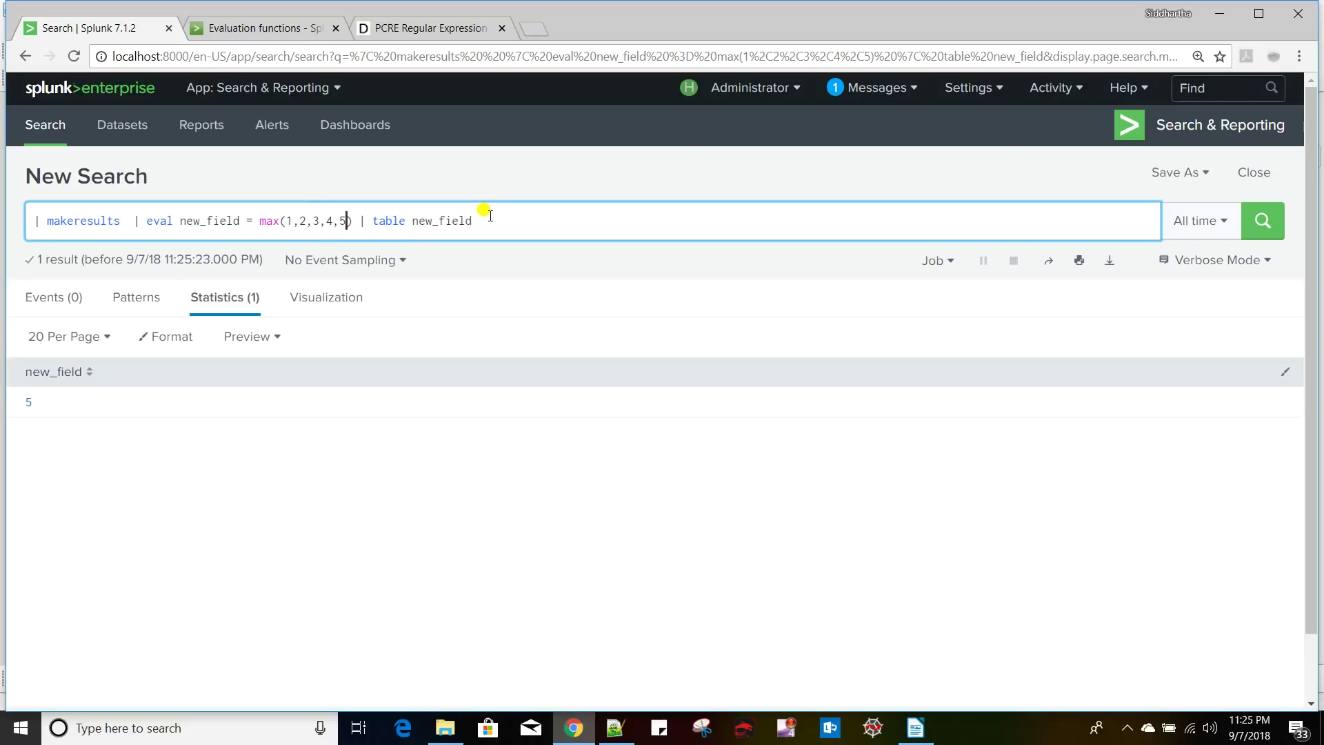
- Highlight random under Statistical functions in the LibreOffice Writer list and return to the Splunk search in Chrome
click(254, 221)
key(alt+Tab)
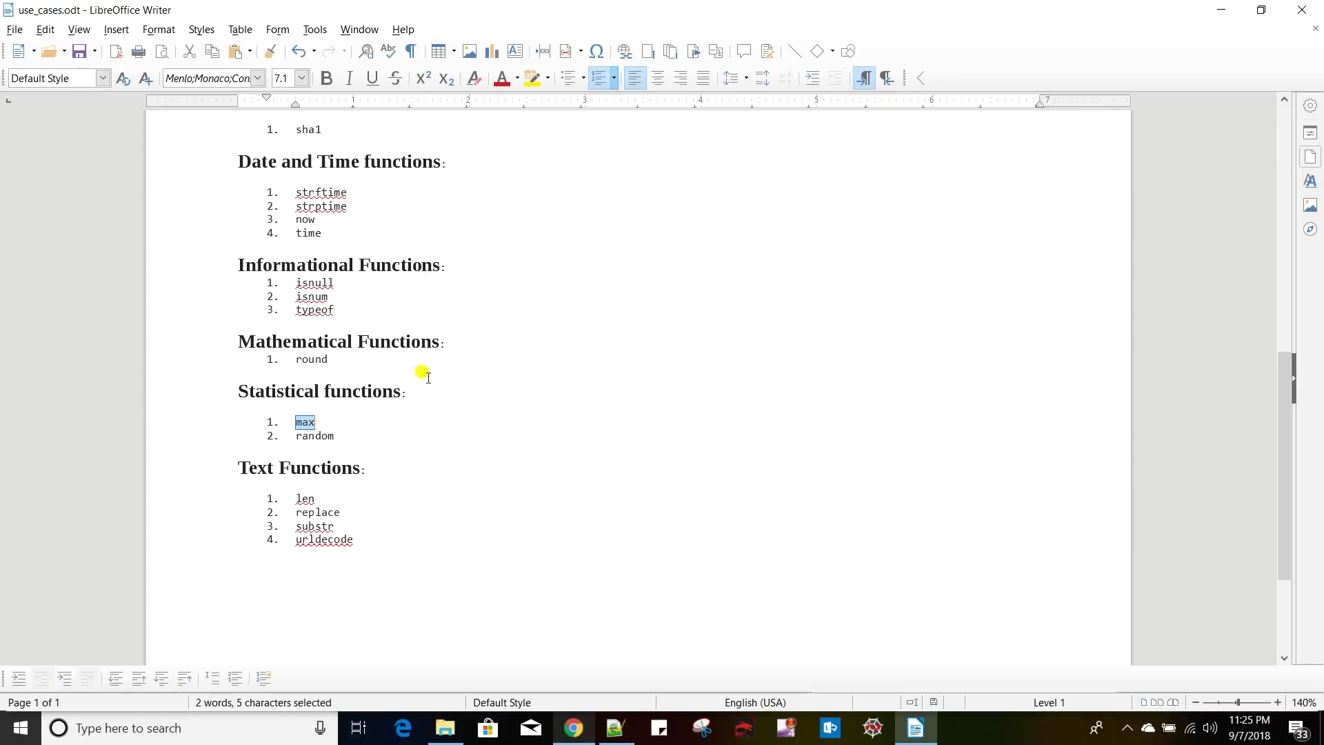
double_click(311, 436)
key(alt+Tab)
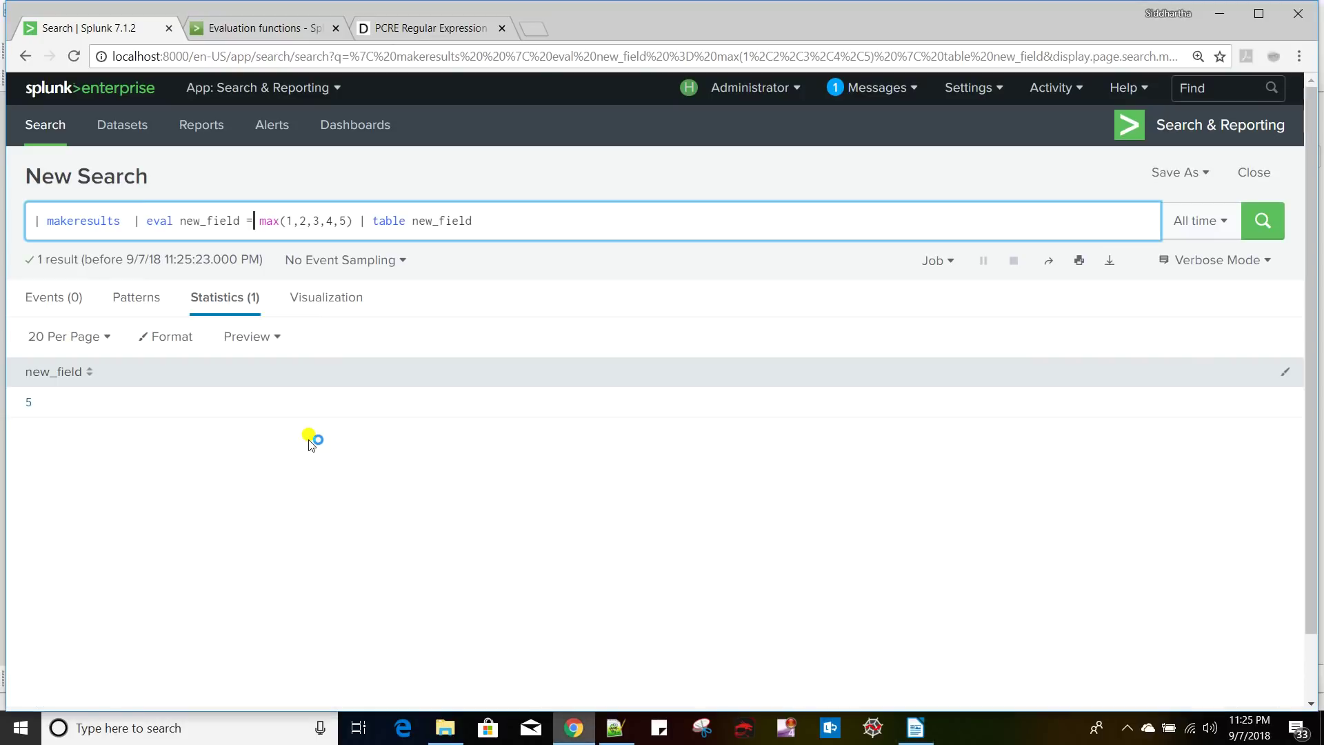
- Run the search with random() in place of max(1,2,3,4,5), and return to the function list in LibreOffice Writer
drag(259, 219, 352, 221)
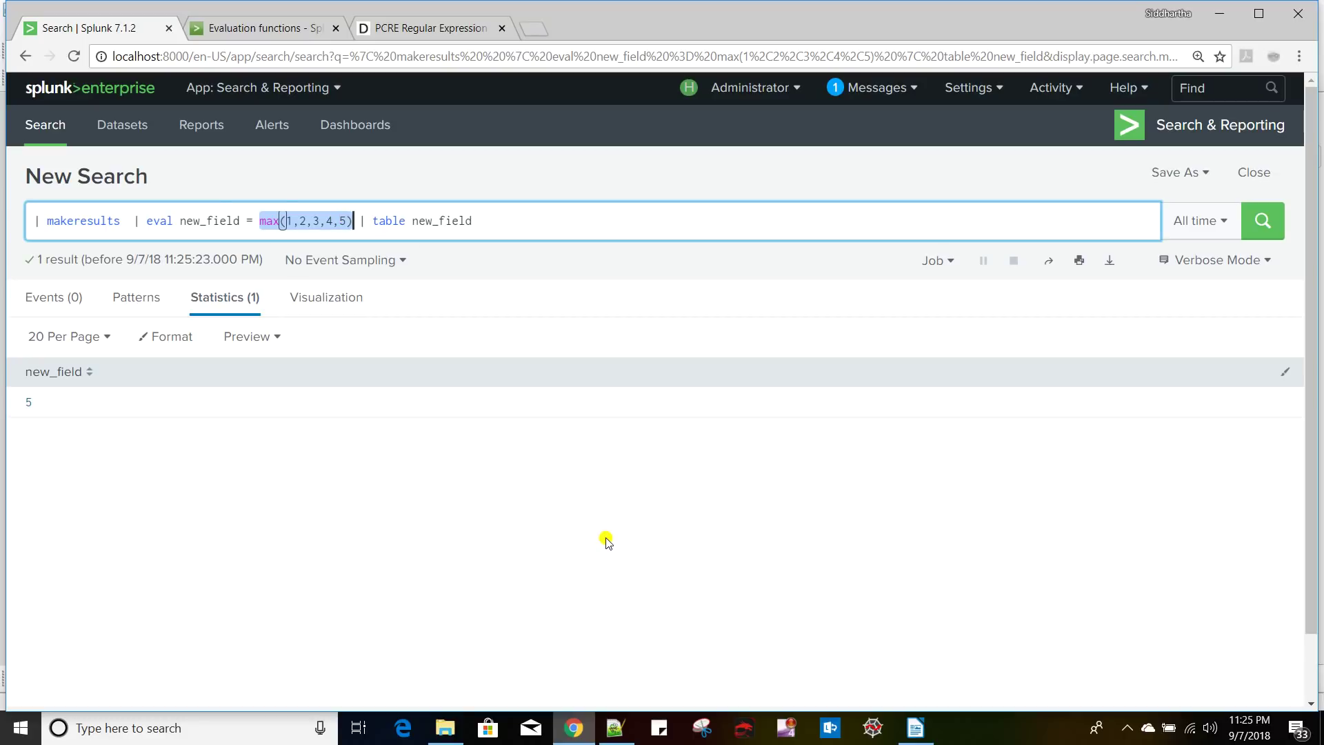
text(random)
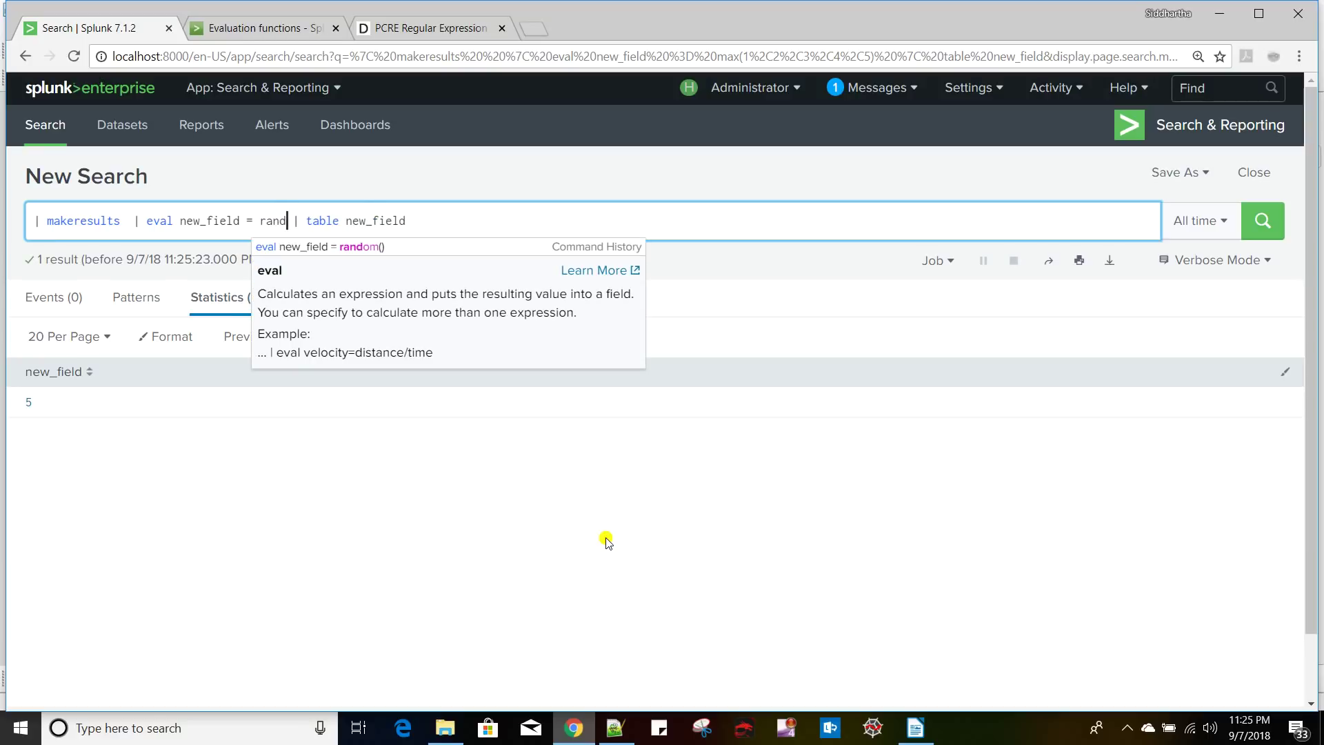
text(()
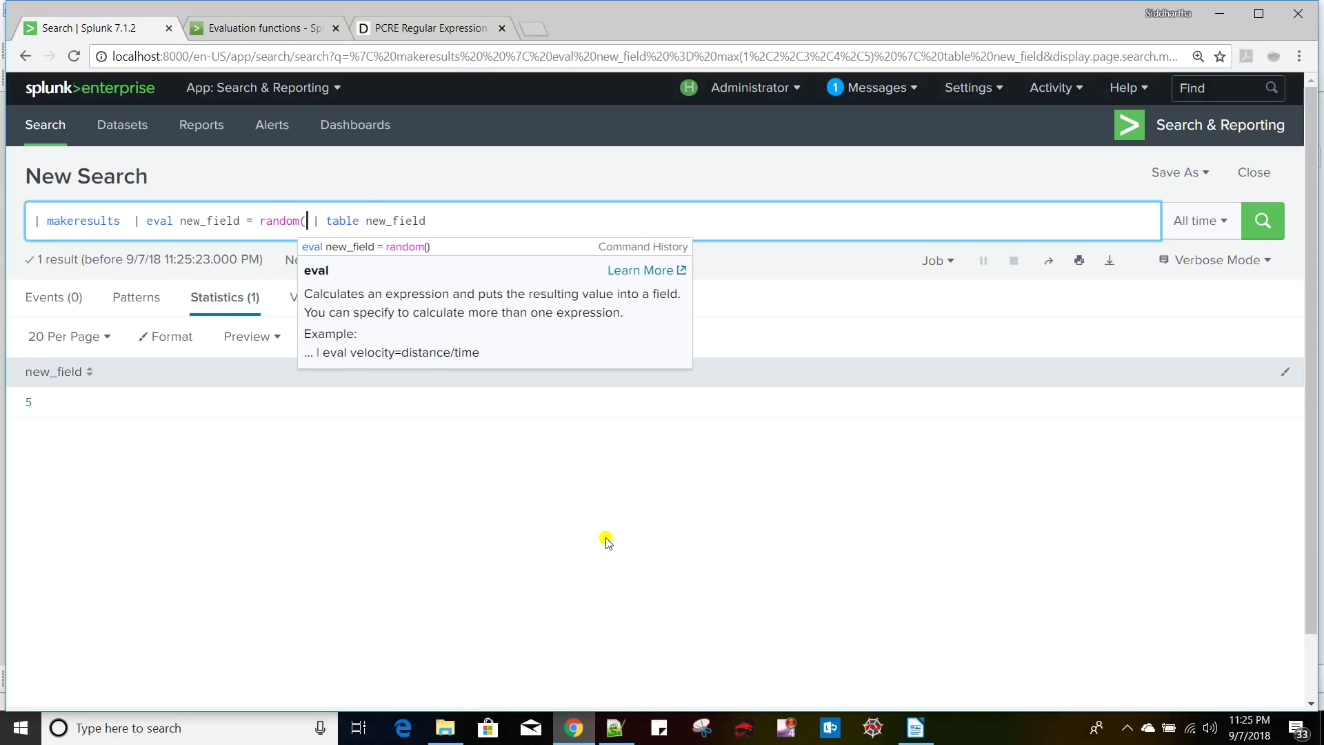
text())
click(469, 223)
click(304, 224)
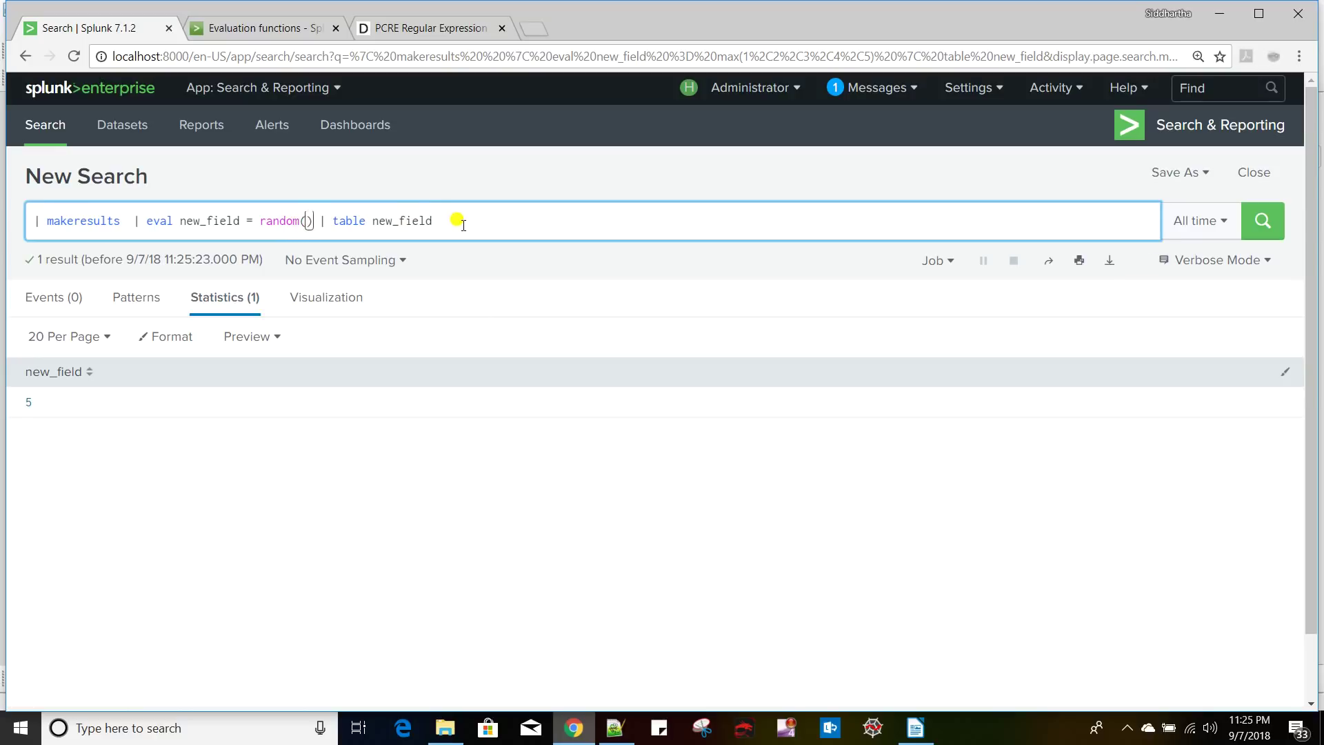
key(Return)
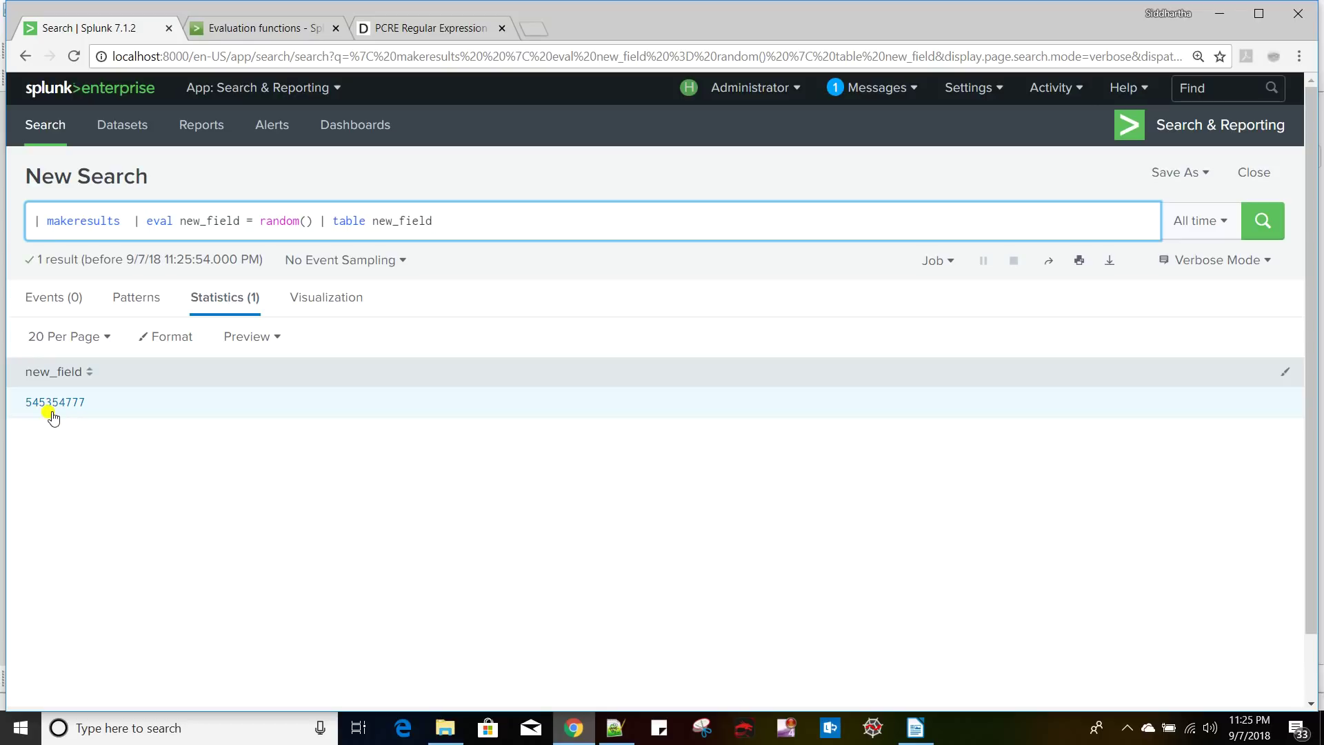
key(alt+Tab)
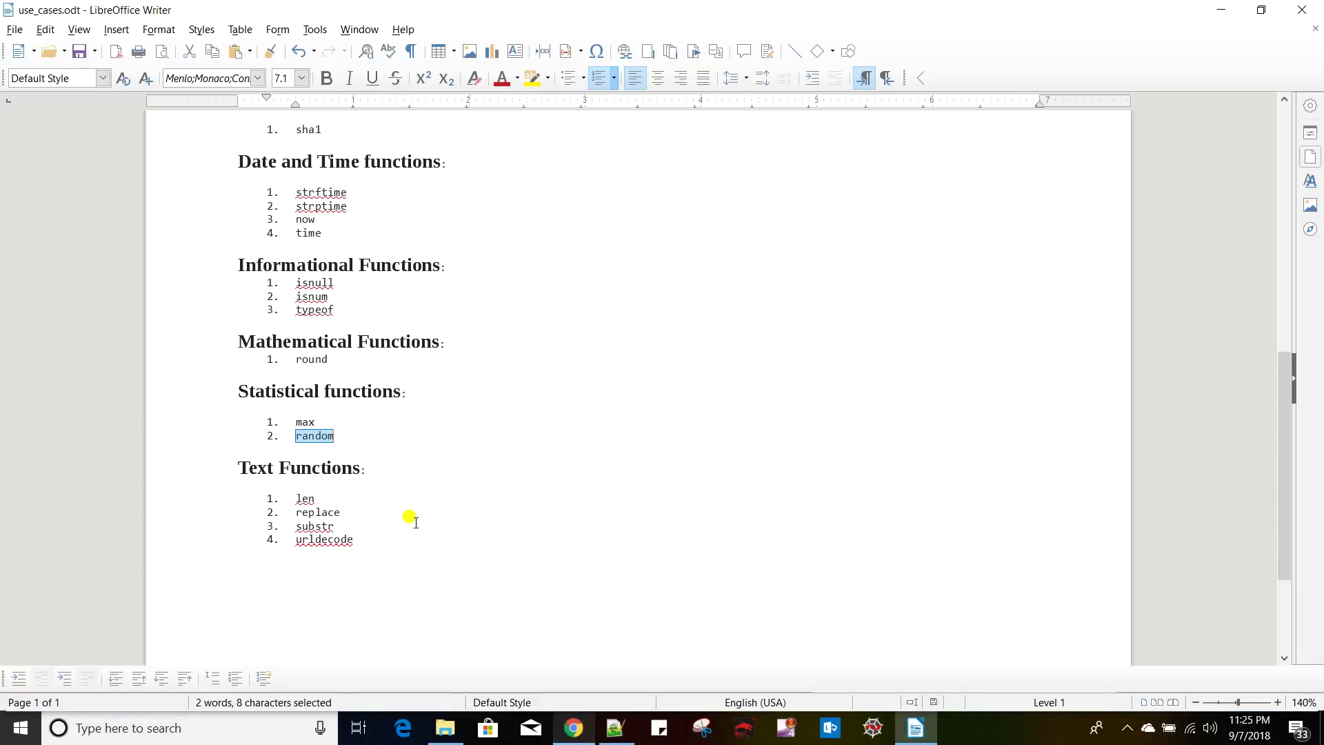
- Switch to the Splunk search in Chrome and replace random() with a short first name in quotes as the new_field value
key(alt+Tab)
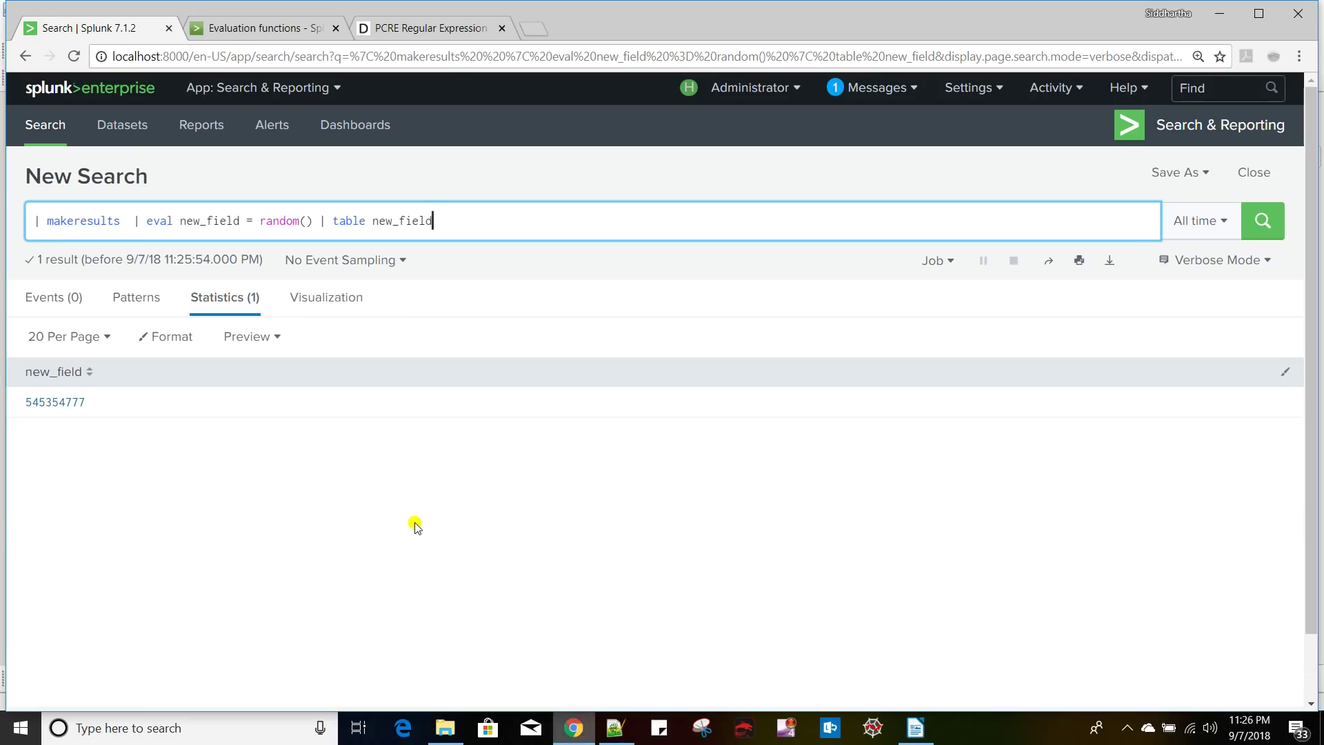
drag(313, 221, 261, 221)
text("")
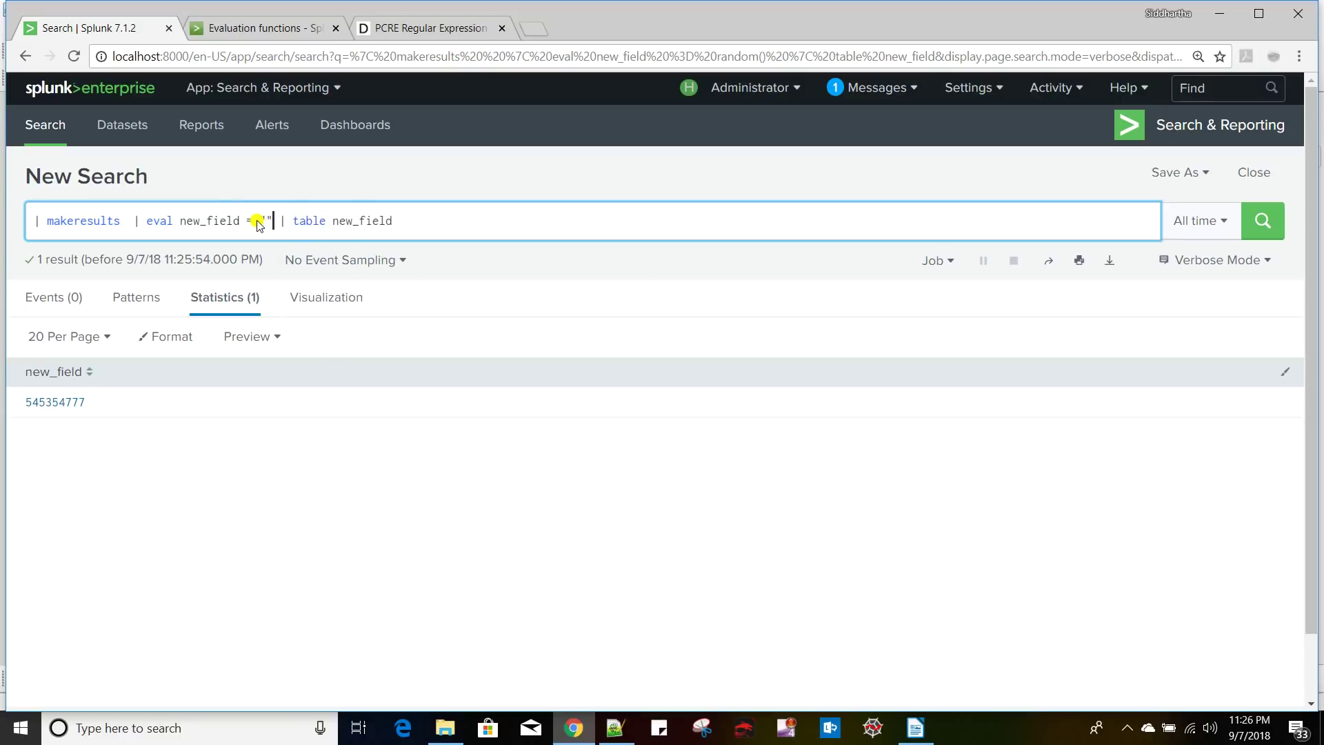
text(Sidd)
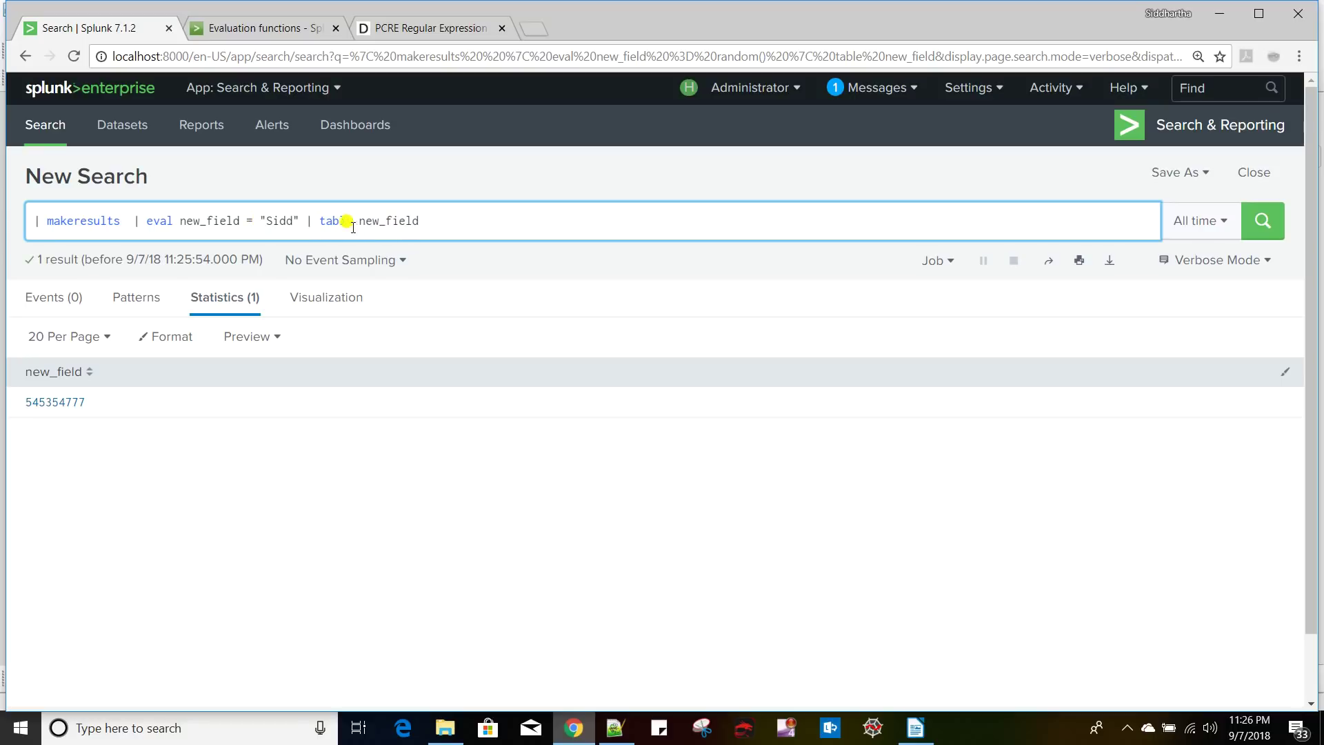
- Add length= len(new_field) as a second eval expression before the table command and run the search
text(, )
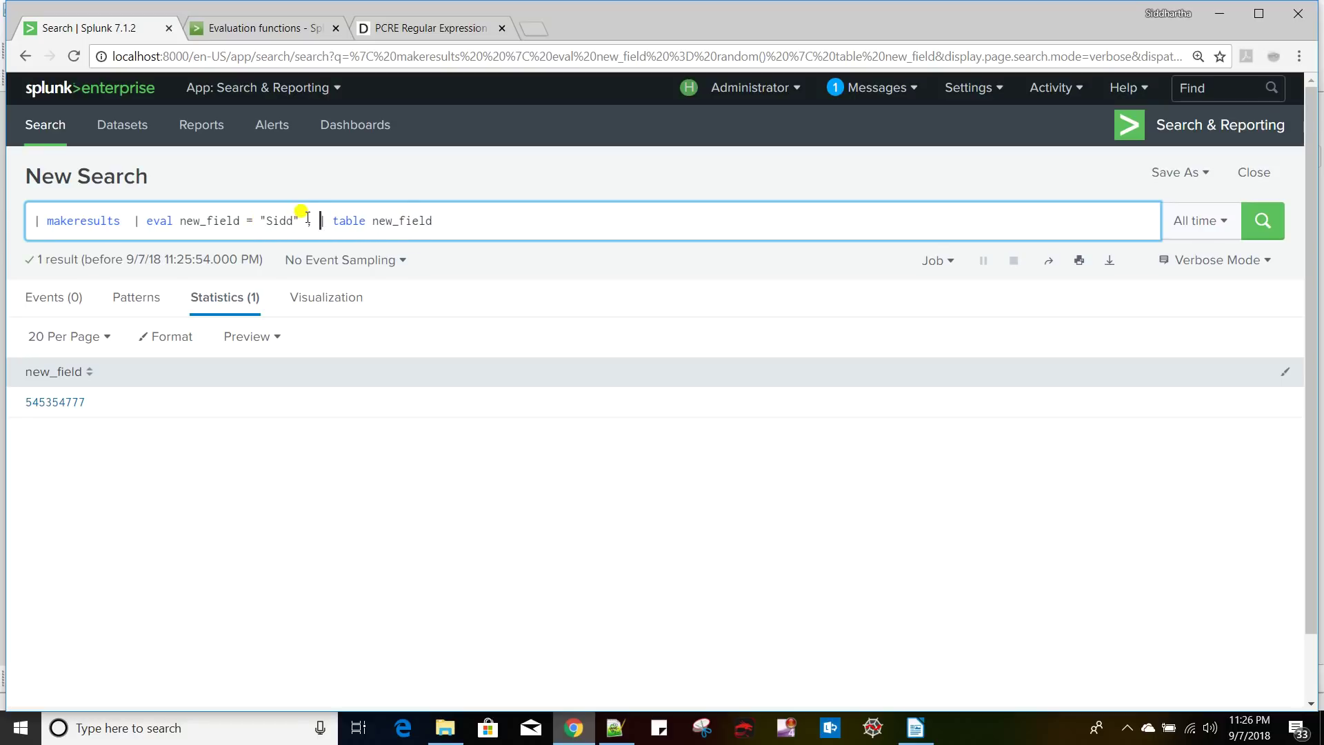
text(leng)
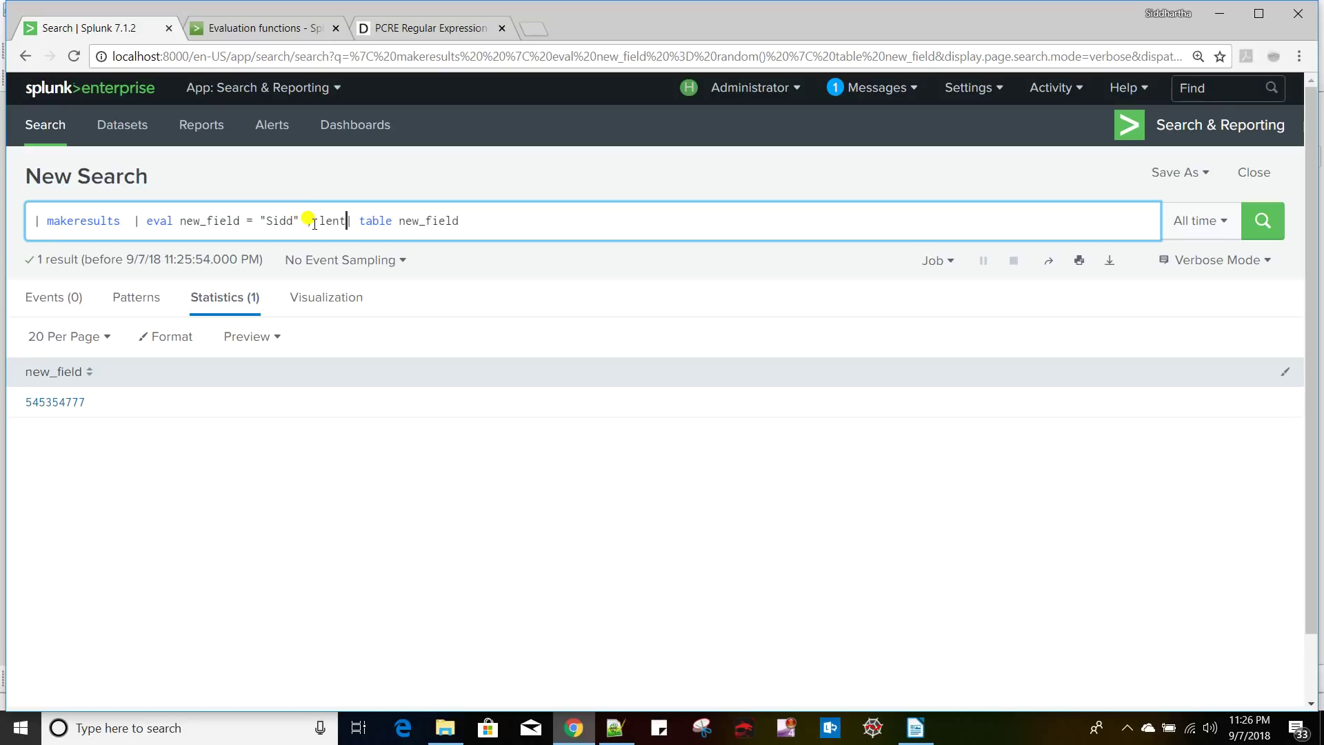
text(th= )
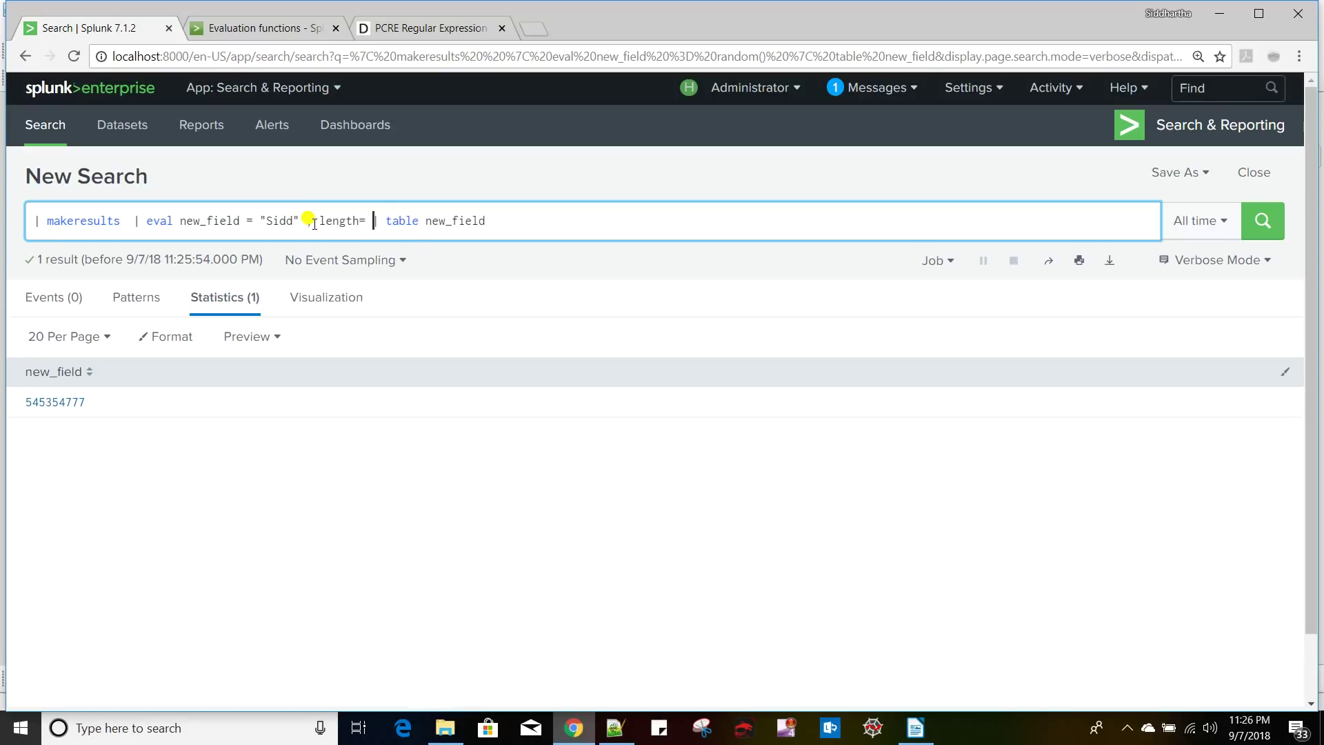
text(len)
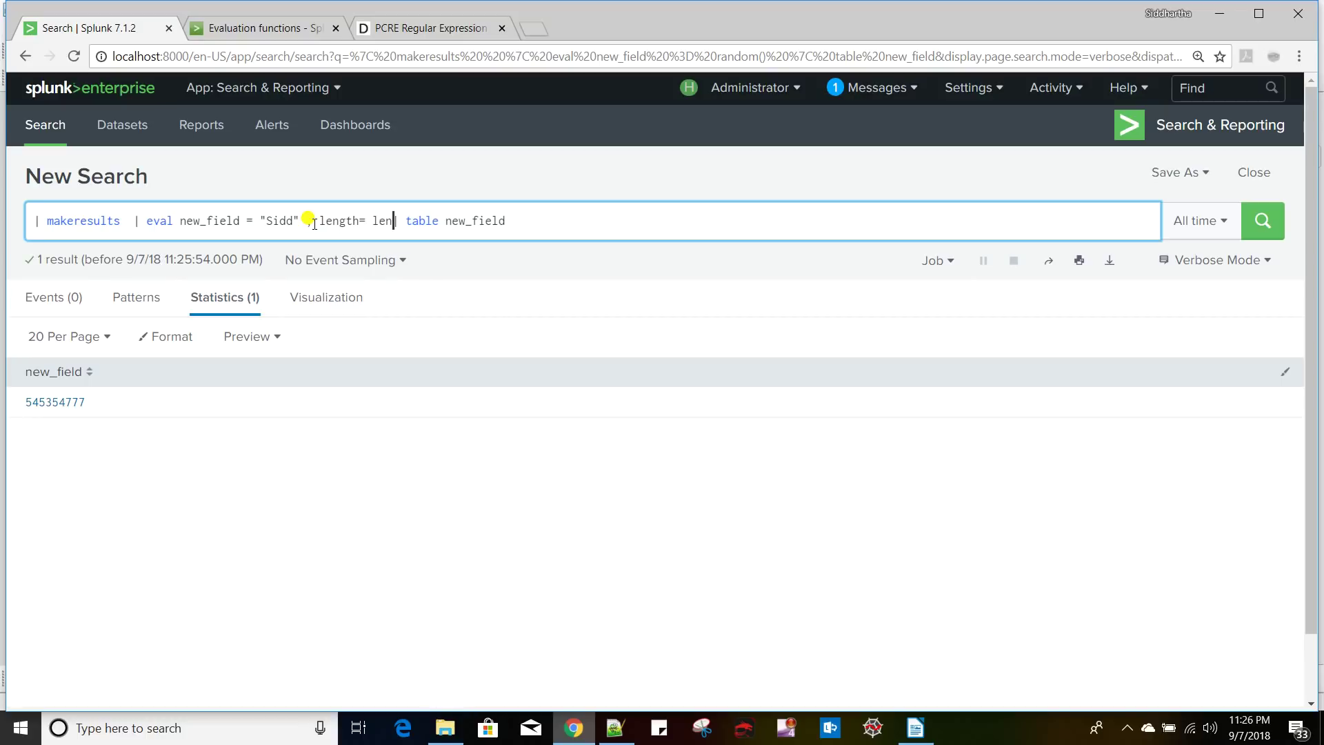
text(()
double_click(209, 221)
key(ctrl+c)
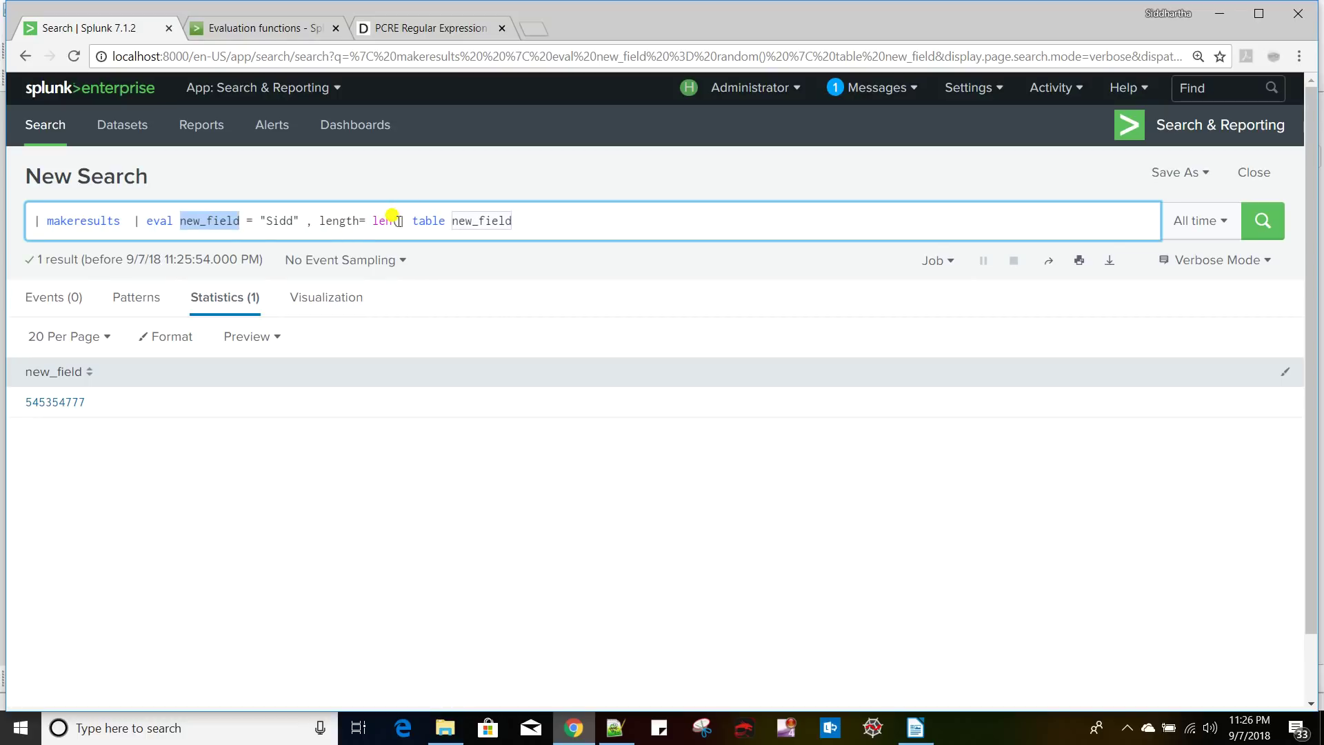
click(399, 221)
key(ctrl+v)
text())
key(Return)
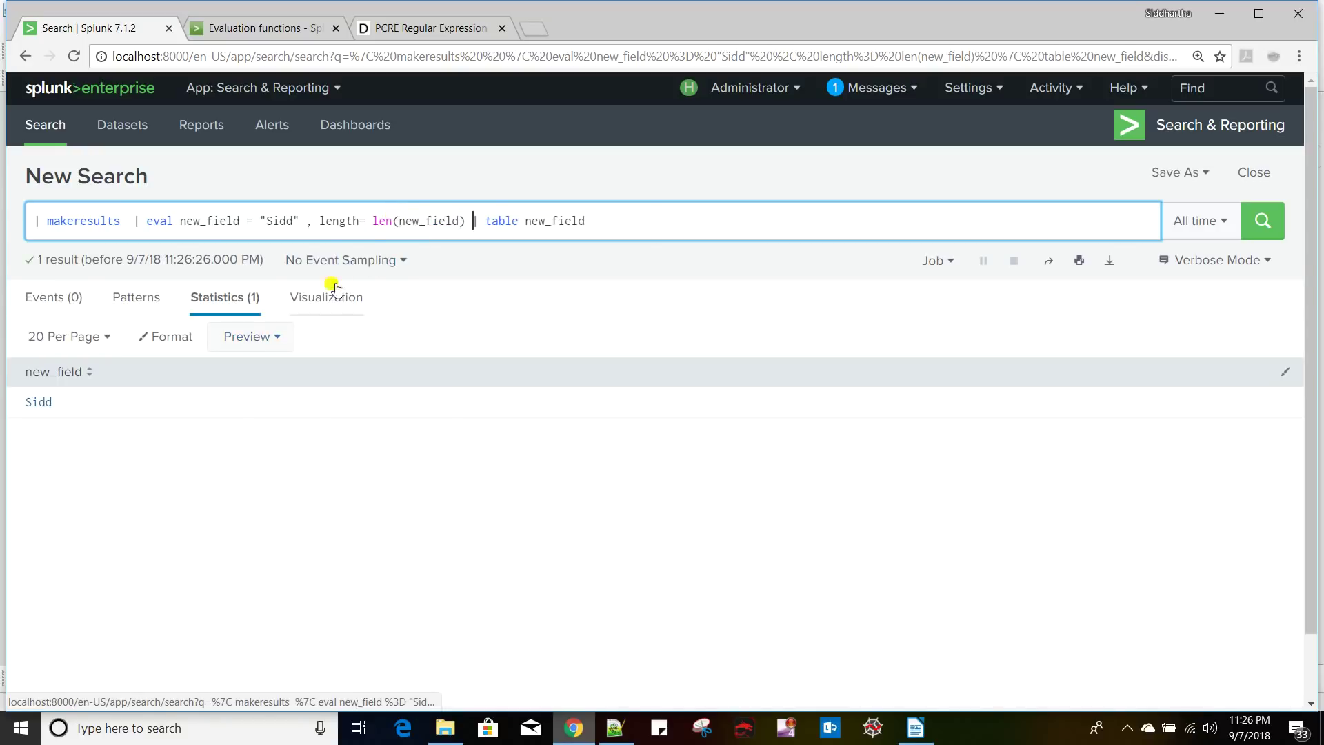
- Add length to the table command's fields after new_field and rerun the search
double_click(342, 221)
click(616, 221)
text(, length)
key(Return)
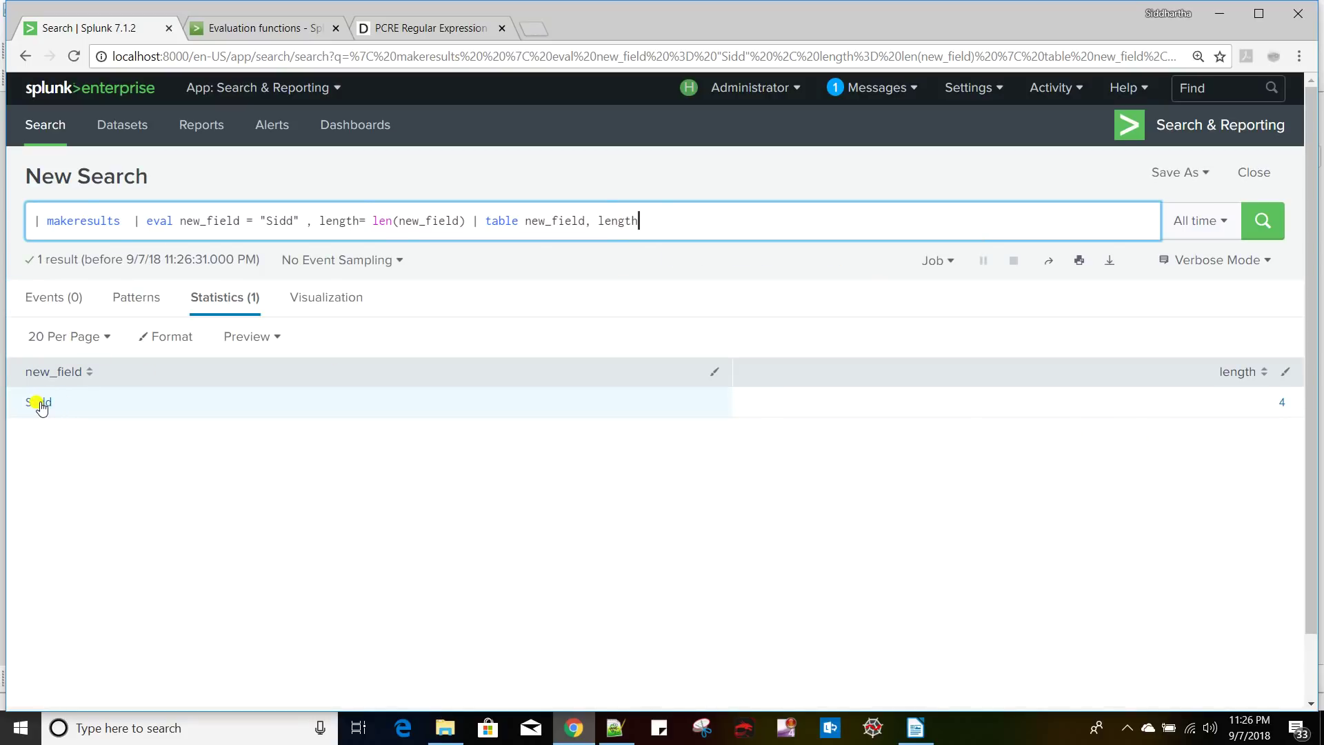
- Highlight replace under Text Functions in the LibreOffice Writer list and return to the Splunk search in Chrome
key(alt+Tab)
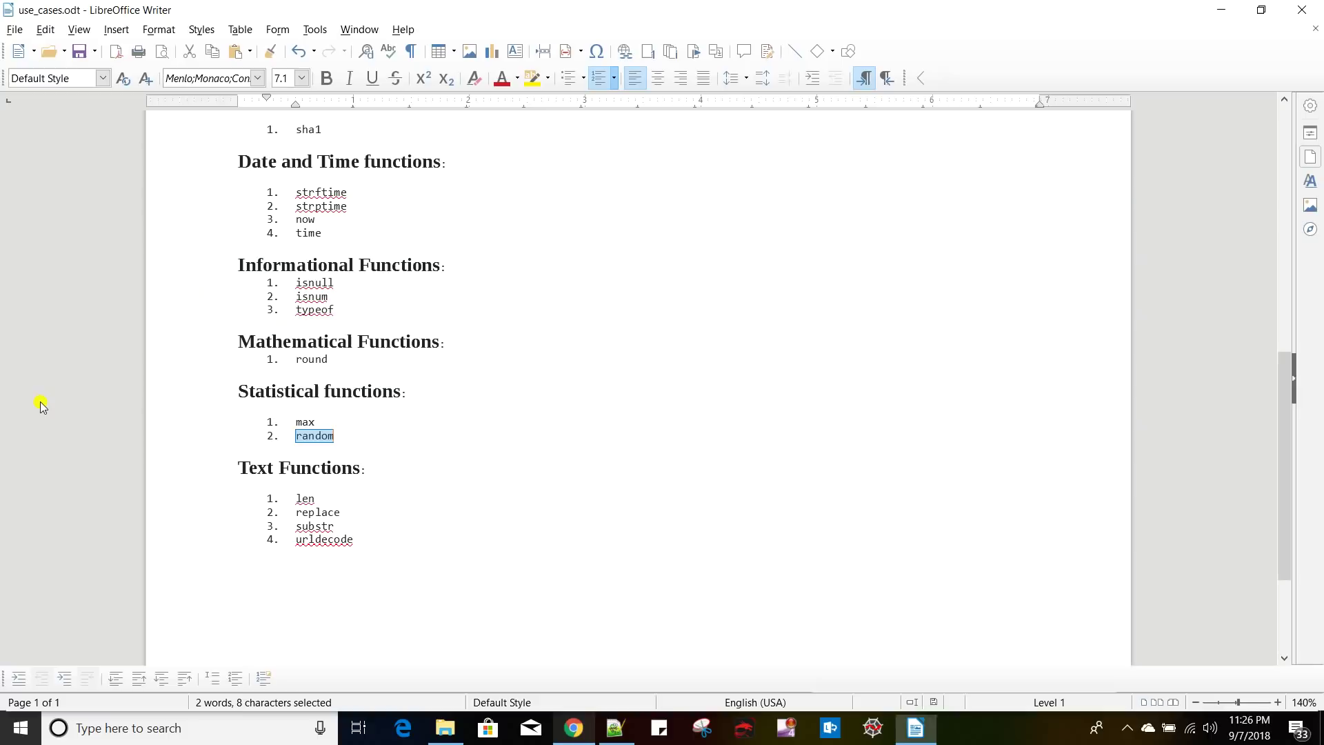
double_click(319, 512)
key(alt+Tab)
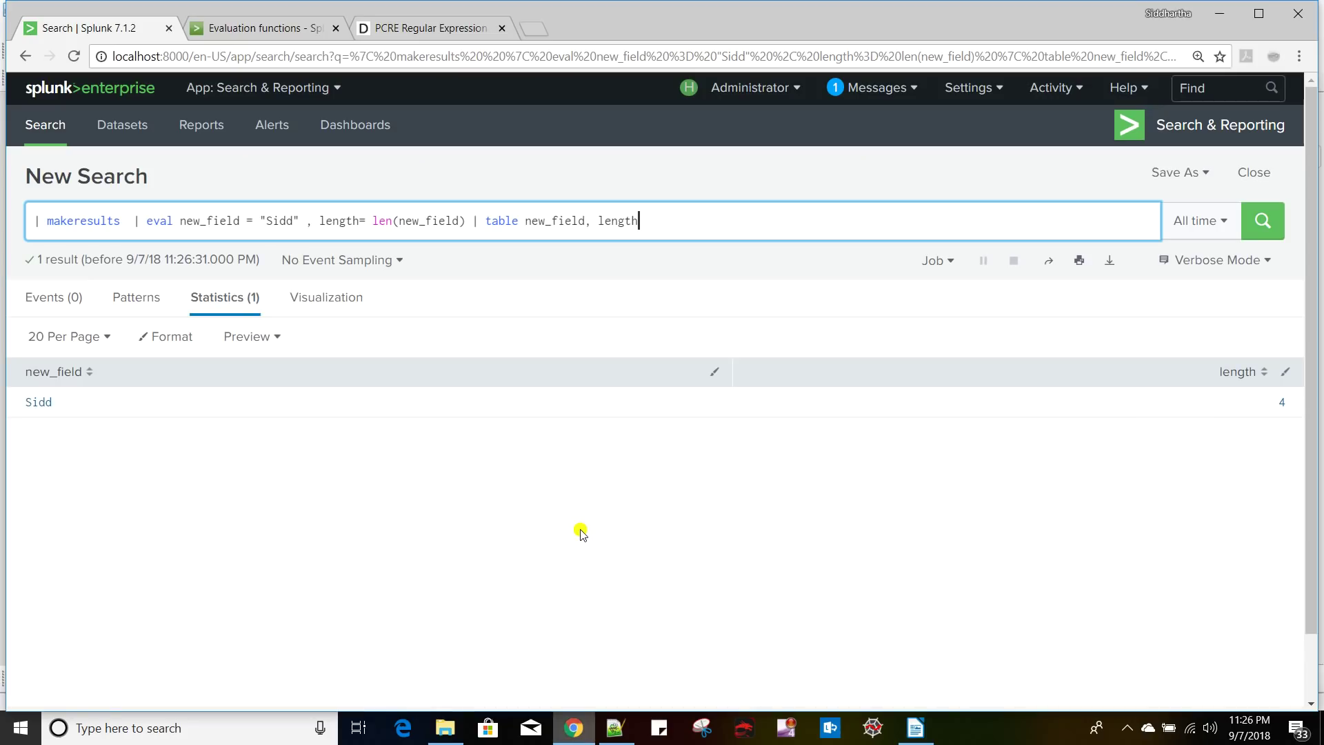
- Replace the entire search query with index=main and run it
click(472, 221)
triple_click(59, 219)
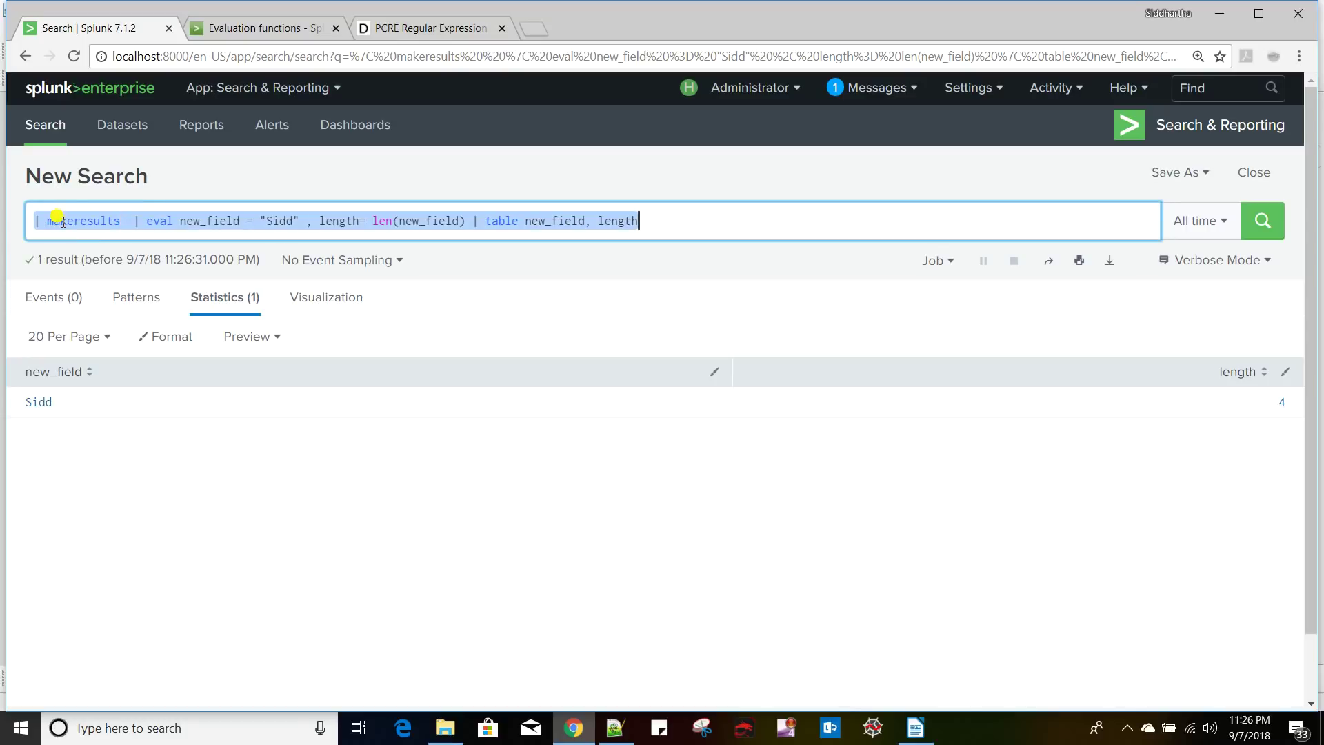
text(index=main)
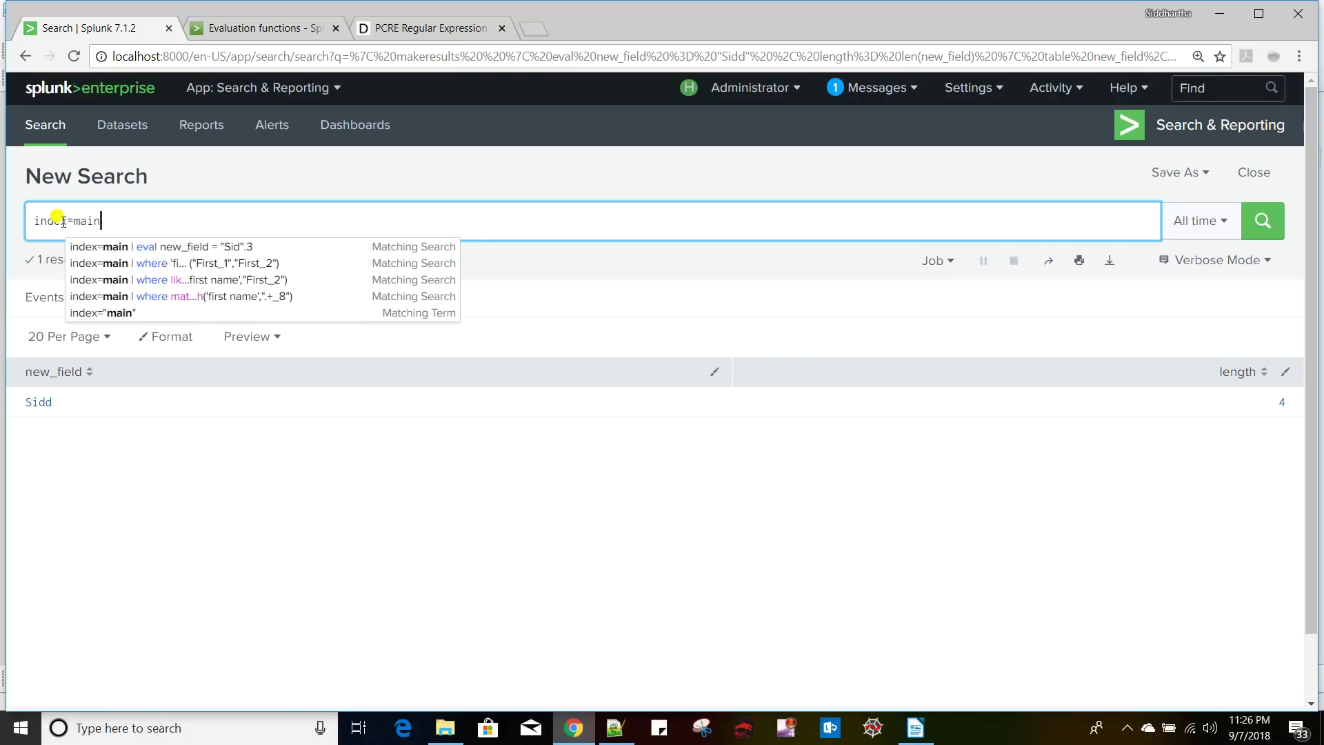
key(Return)
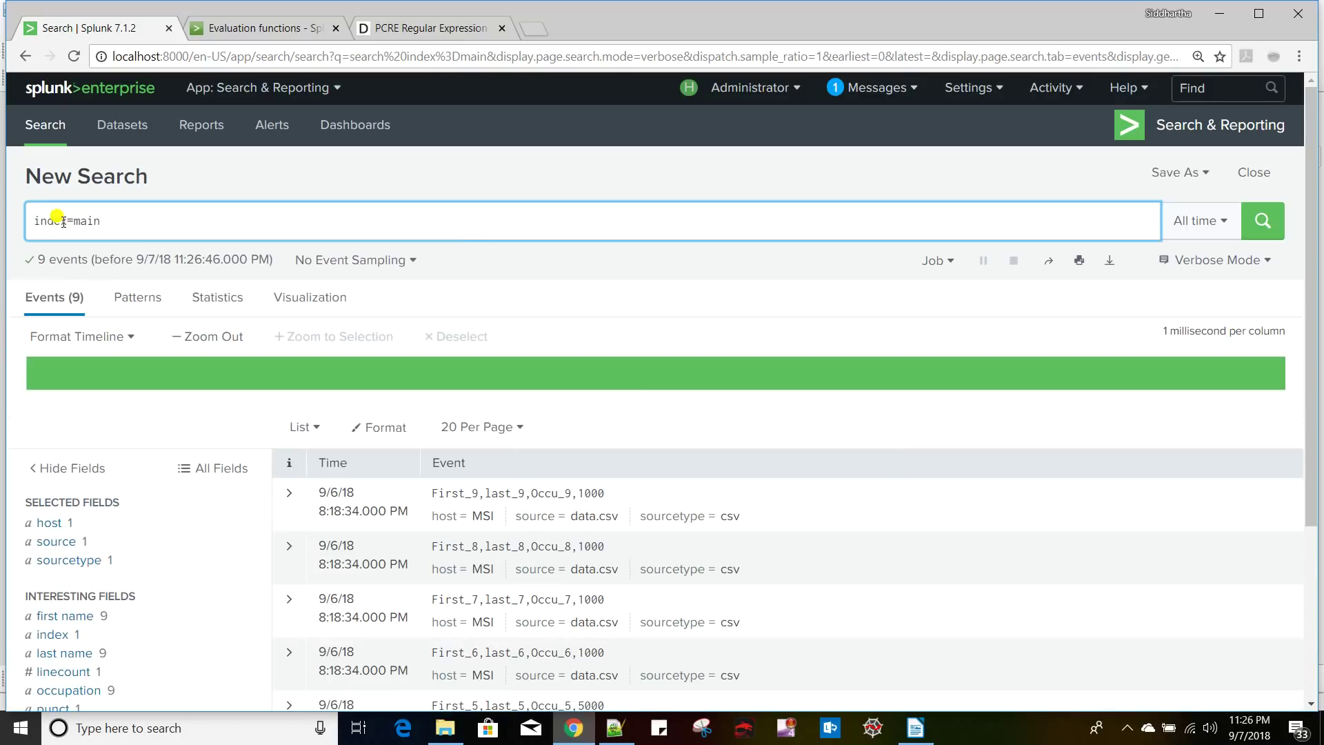
- Append an eval command that starts the new_field assignment to the index=main search
text(| e)
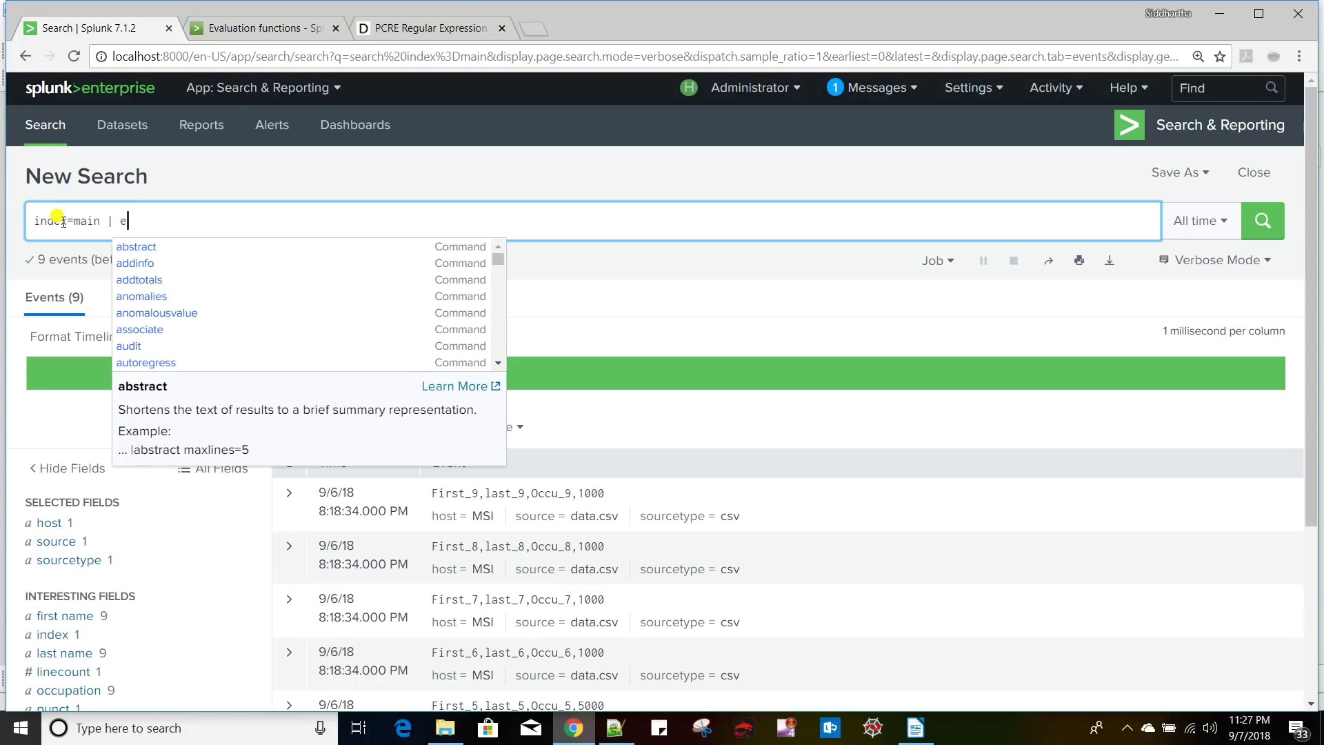
text(val new_fie)
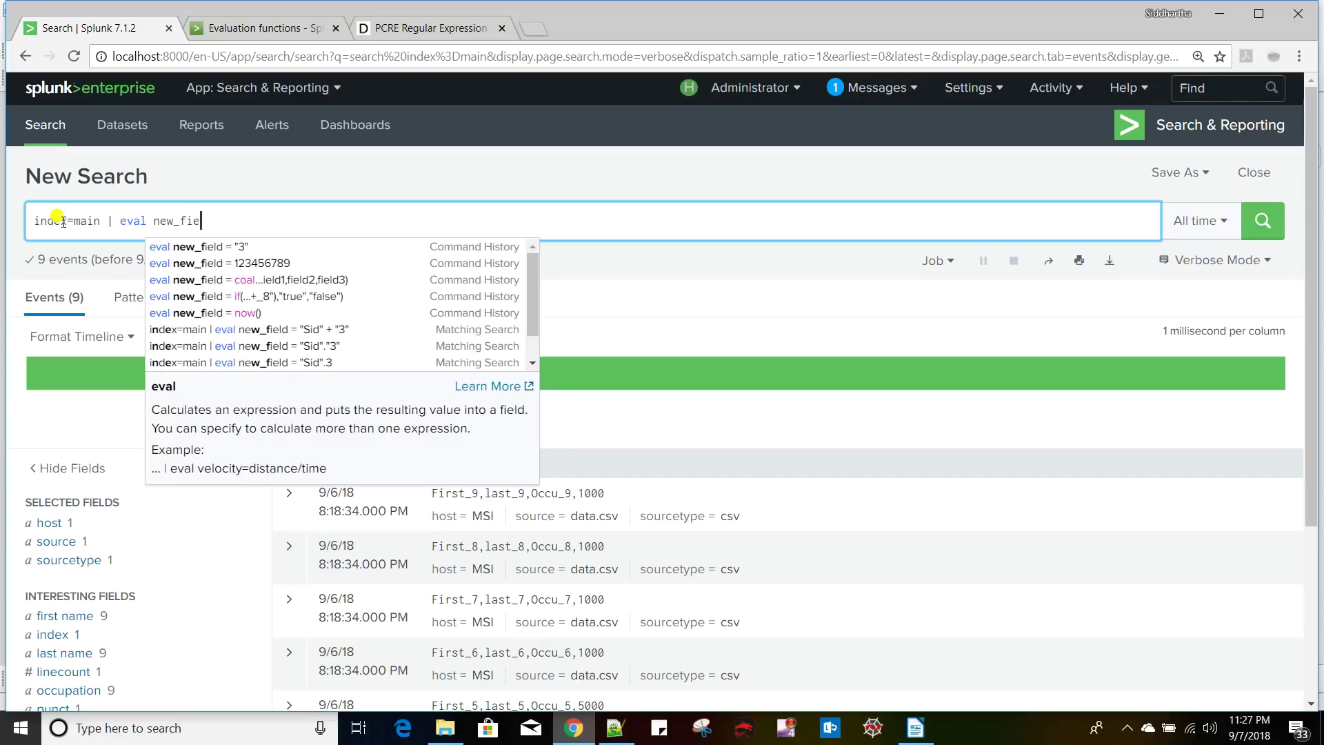
text(ld =)
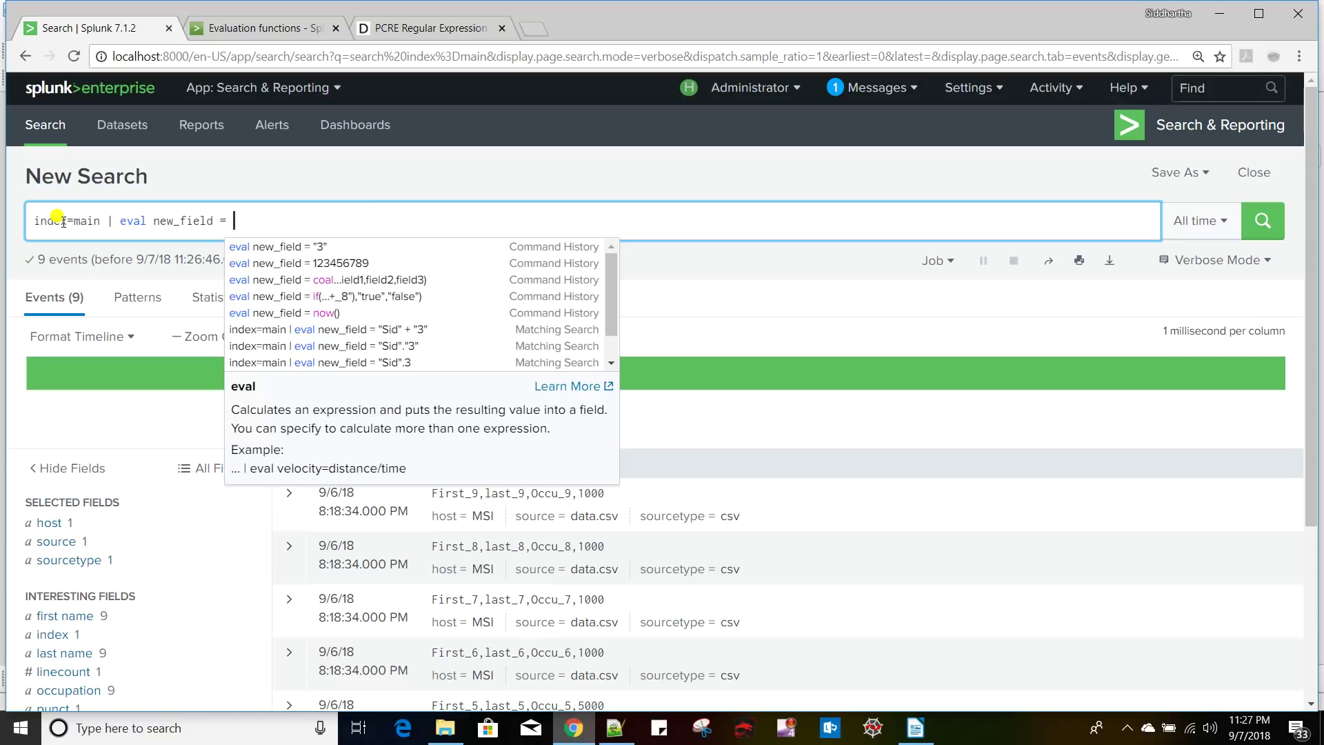
- Examine the number suffixes of the first name values in data.csv in Notepad++, and return to the Splunk search in Chrome
click(616, 727)
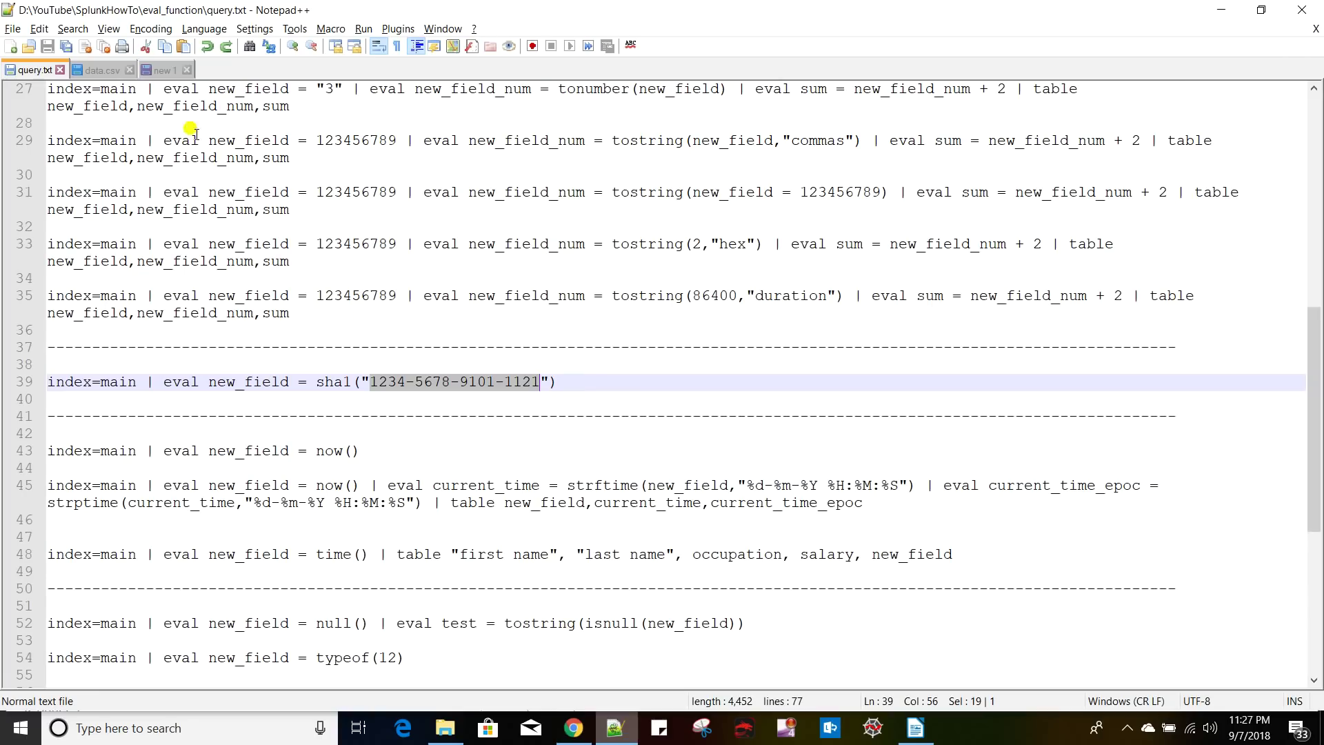
click(105, 70)
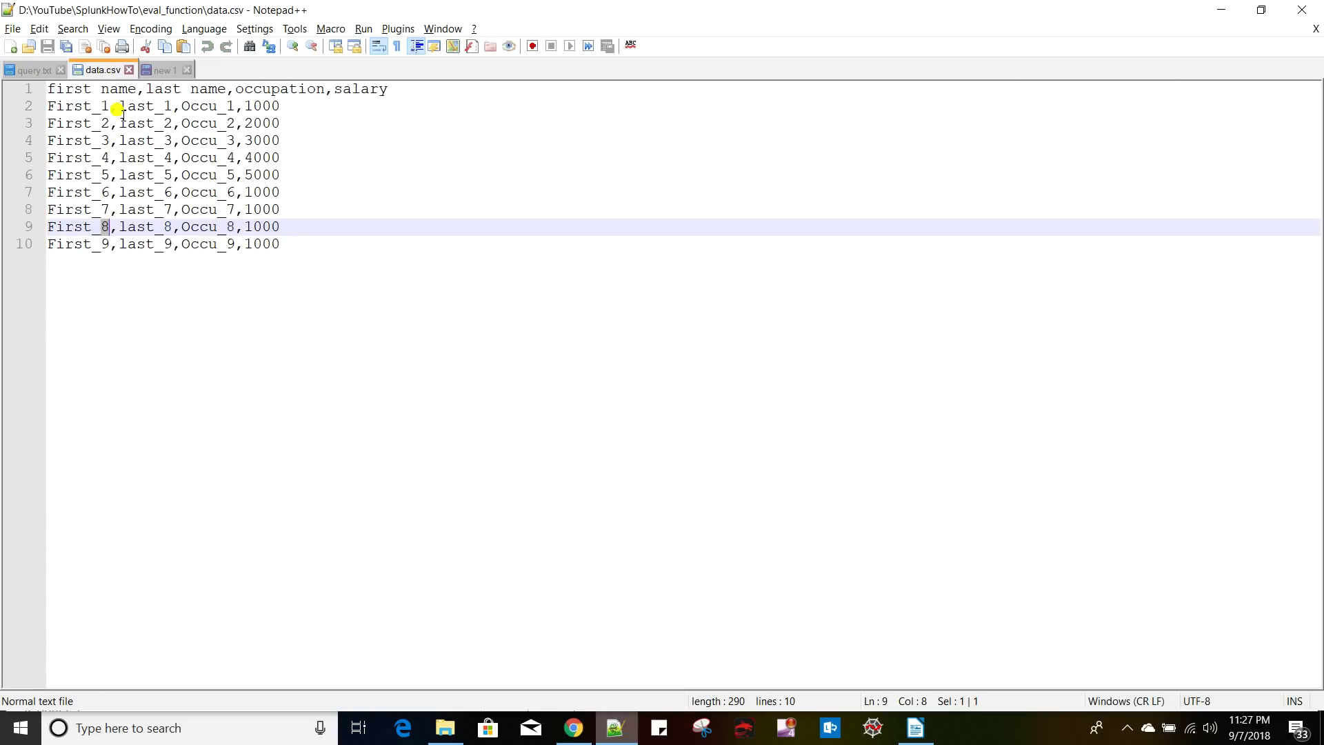
click(110, 107)
click(107, 122)
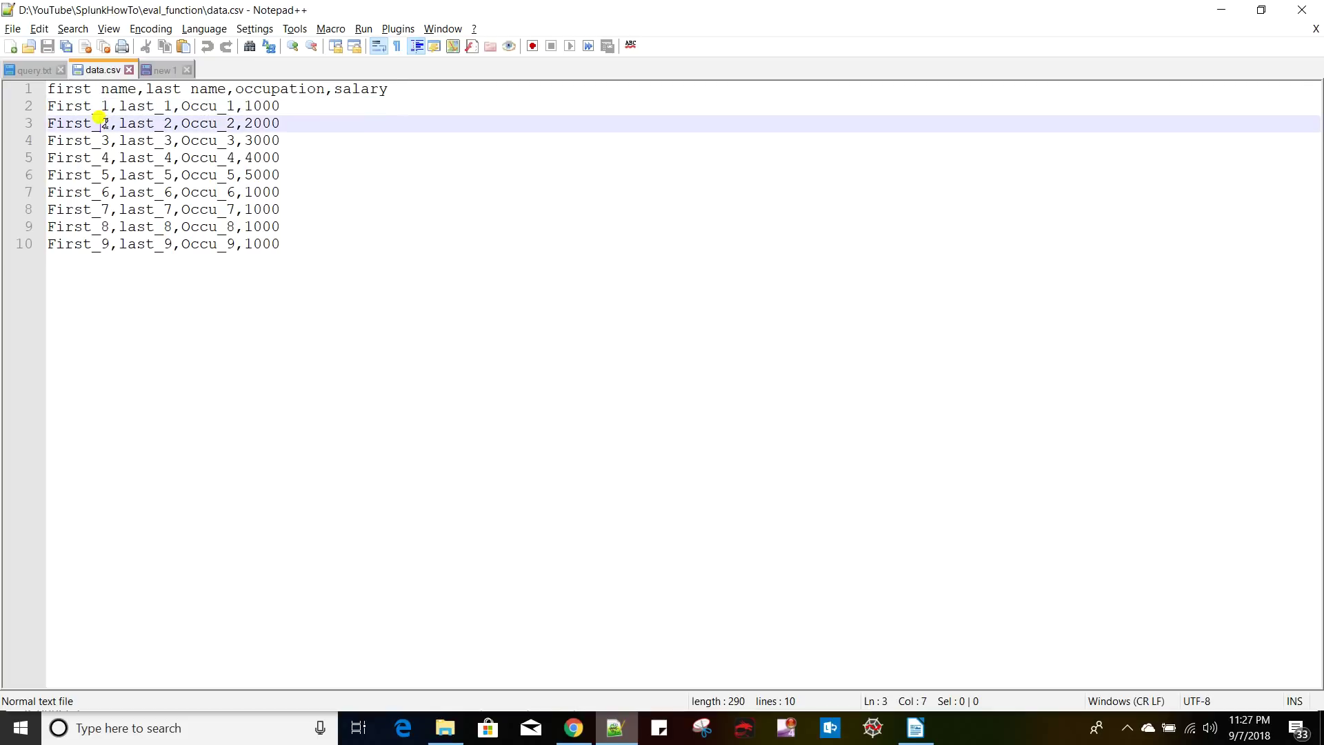
click(105, 140)
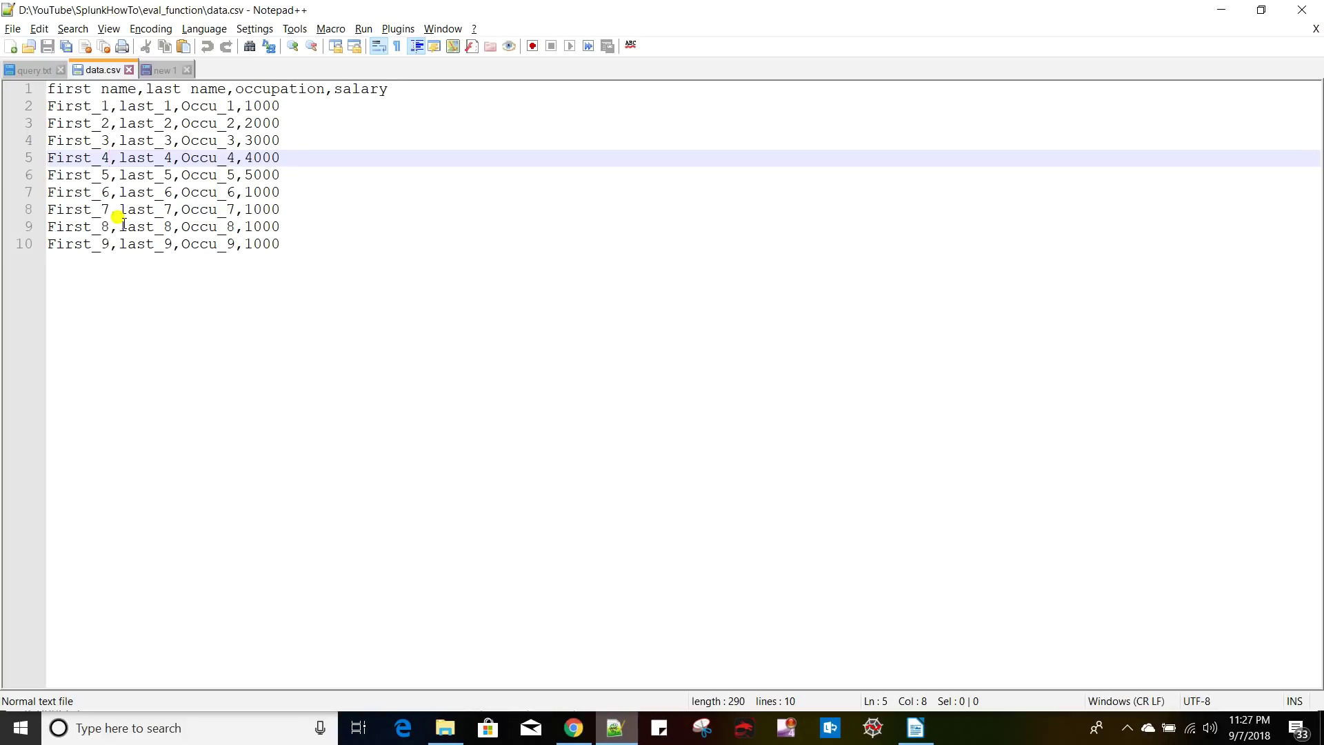
key(alt+Tab)
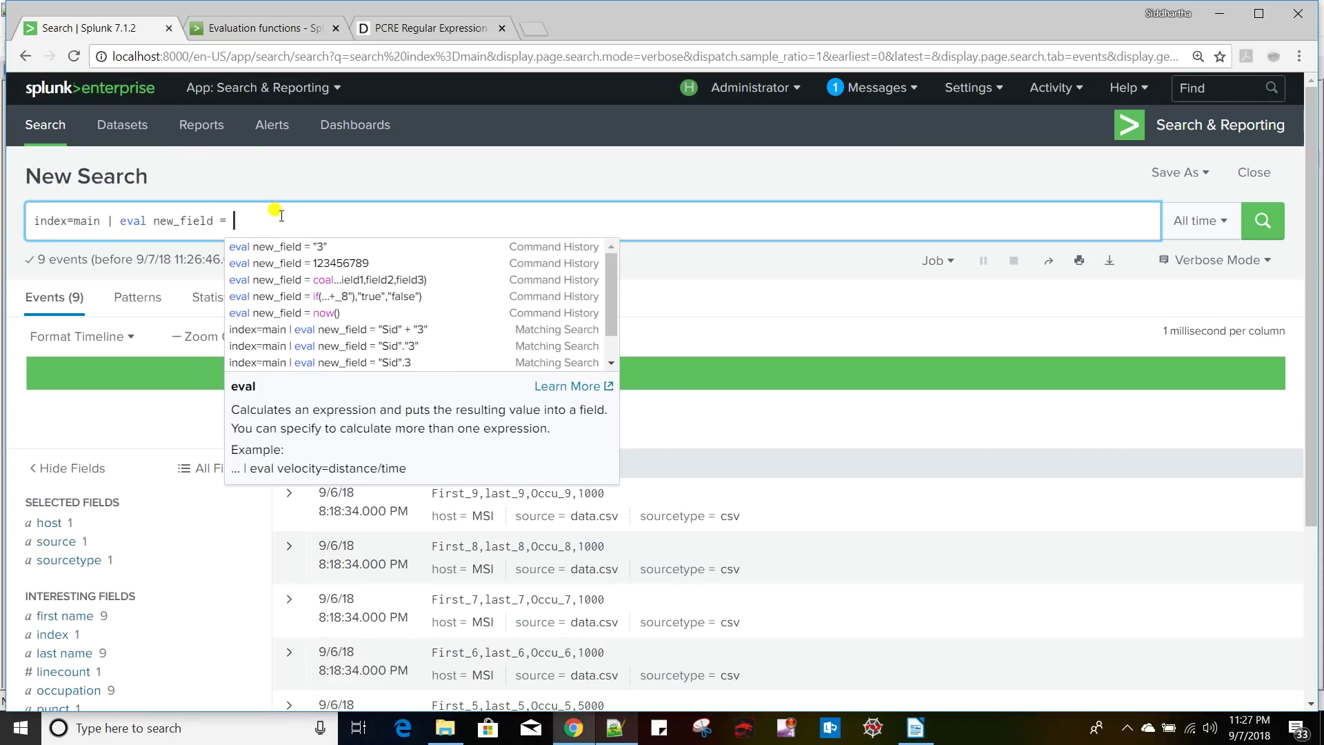
- Assign new_field a replace function with 'first name' as the source field and "_\d{1}" as the pattern
text(replace)
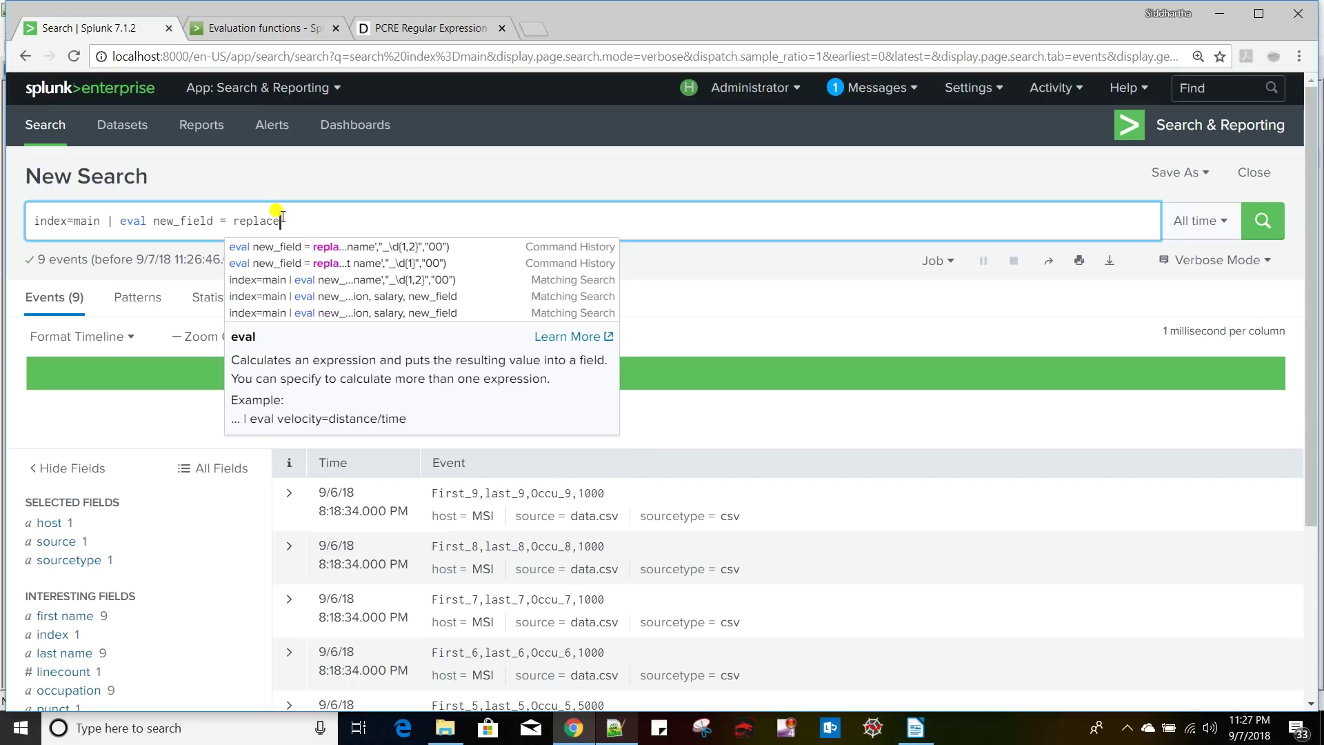
text(()
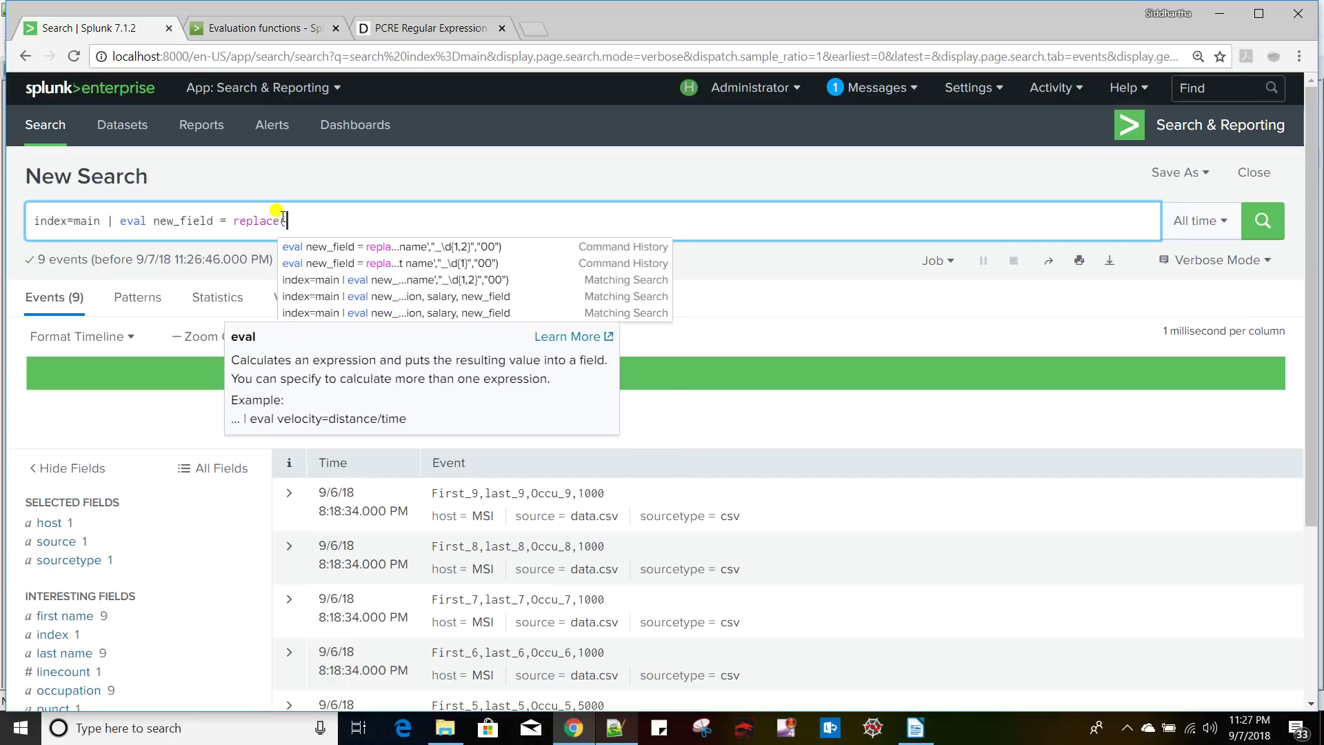
text('f)
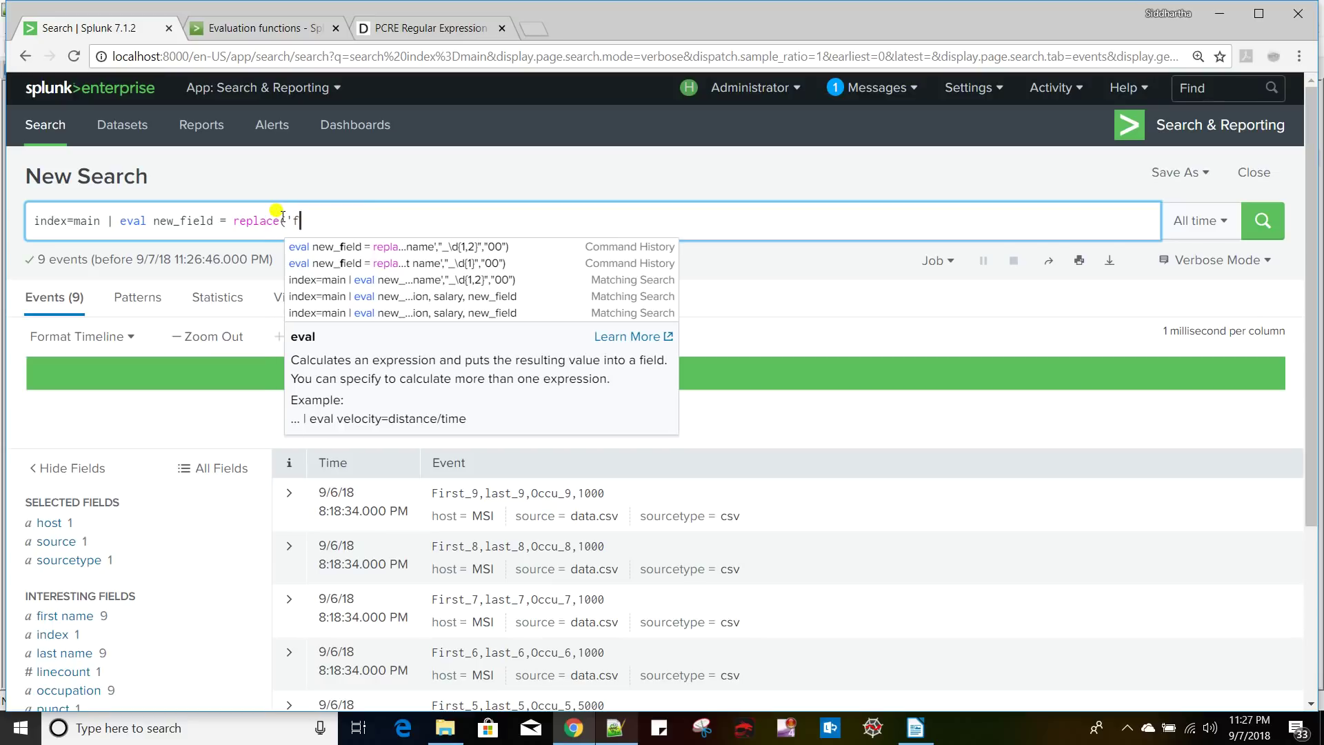
text(irst na)
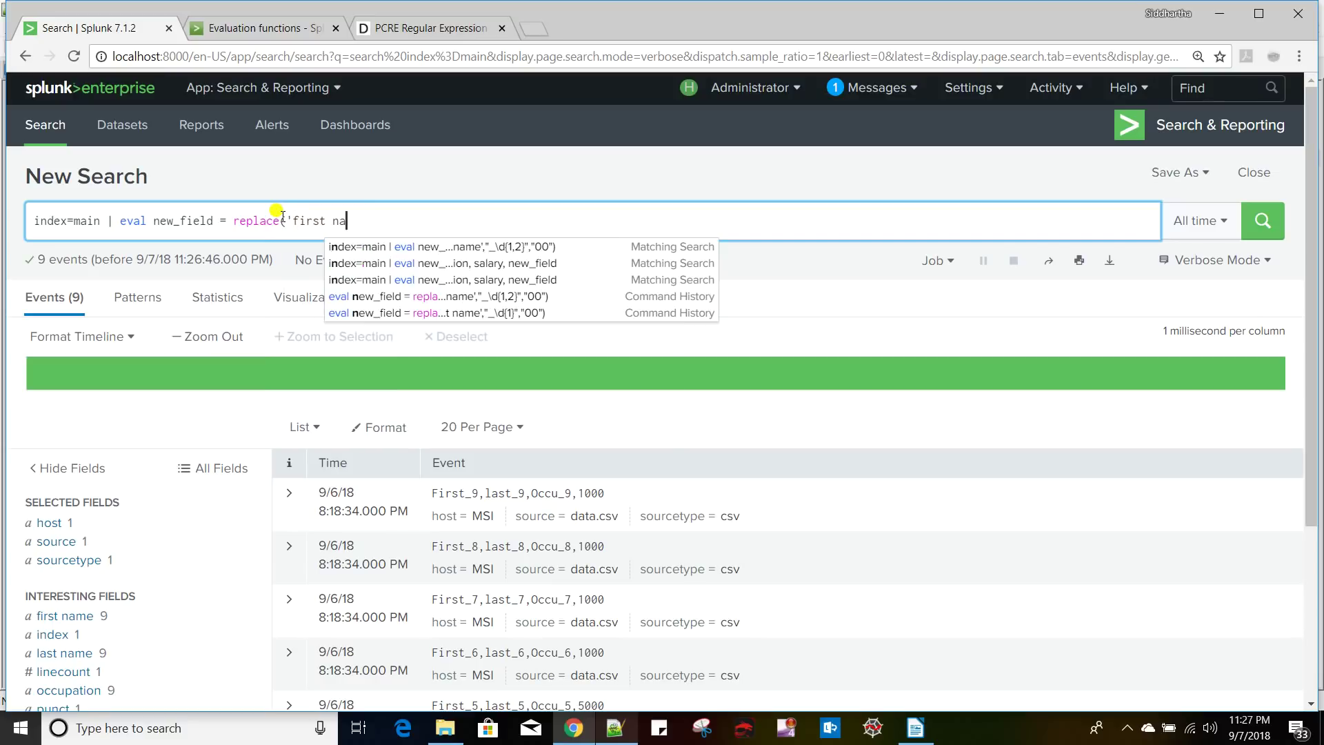
text(me',)
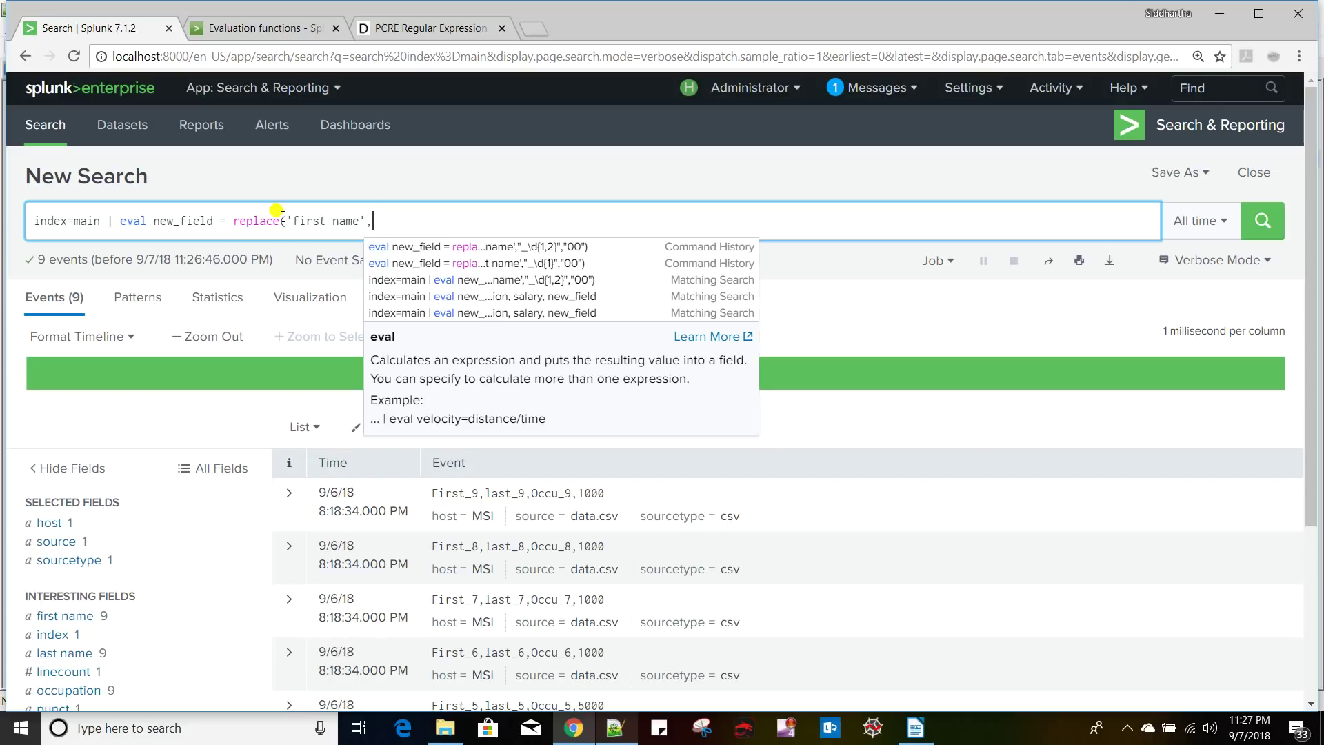
text("")
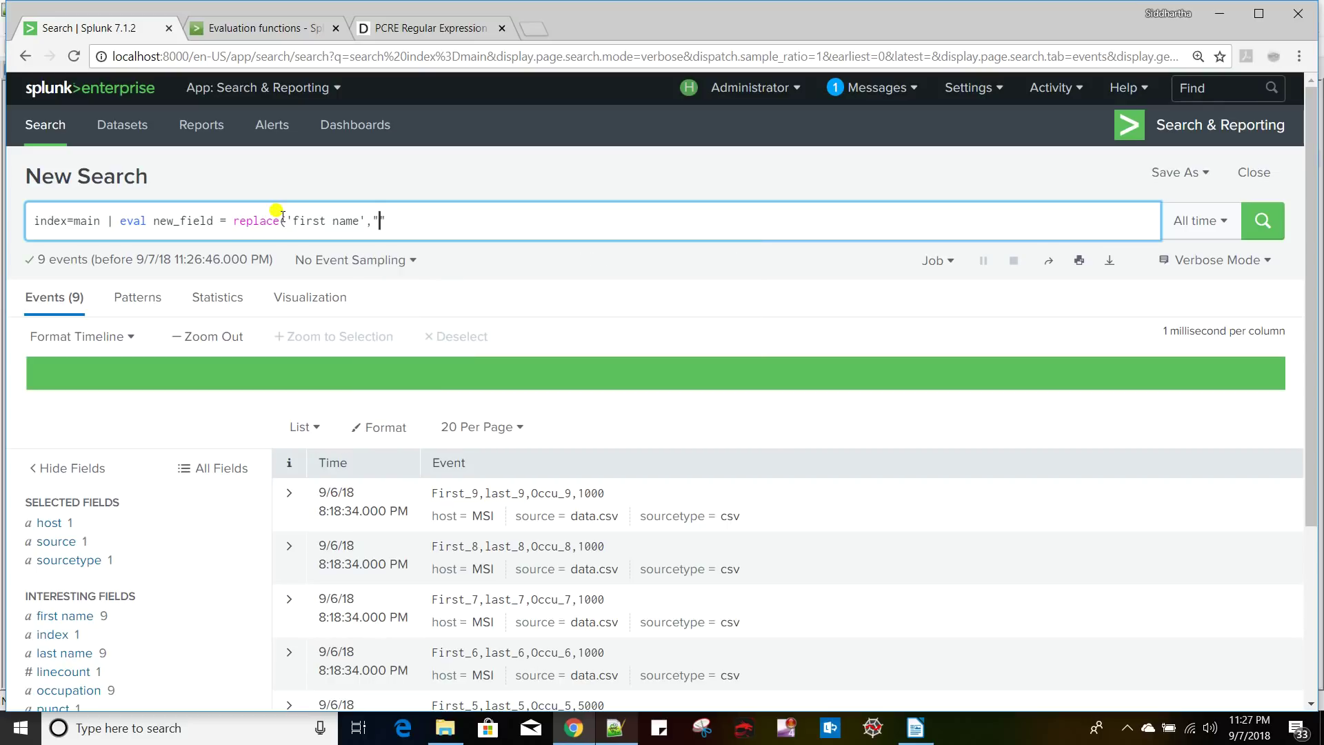
text(_)
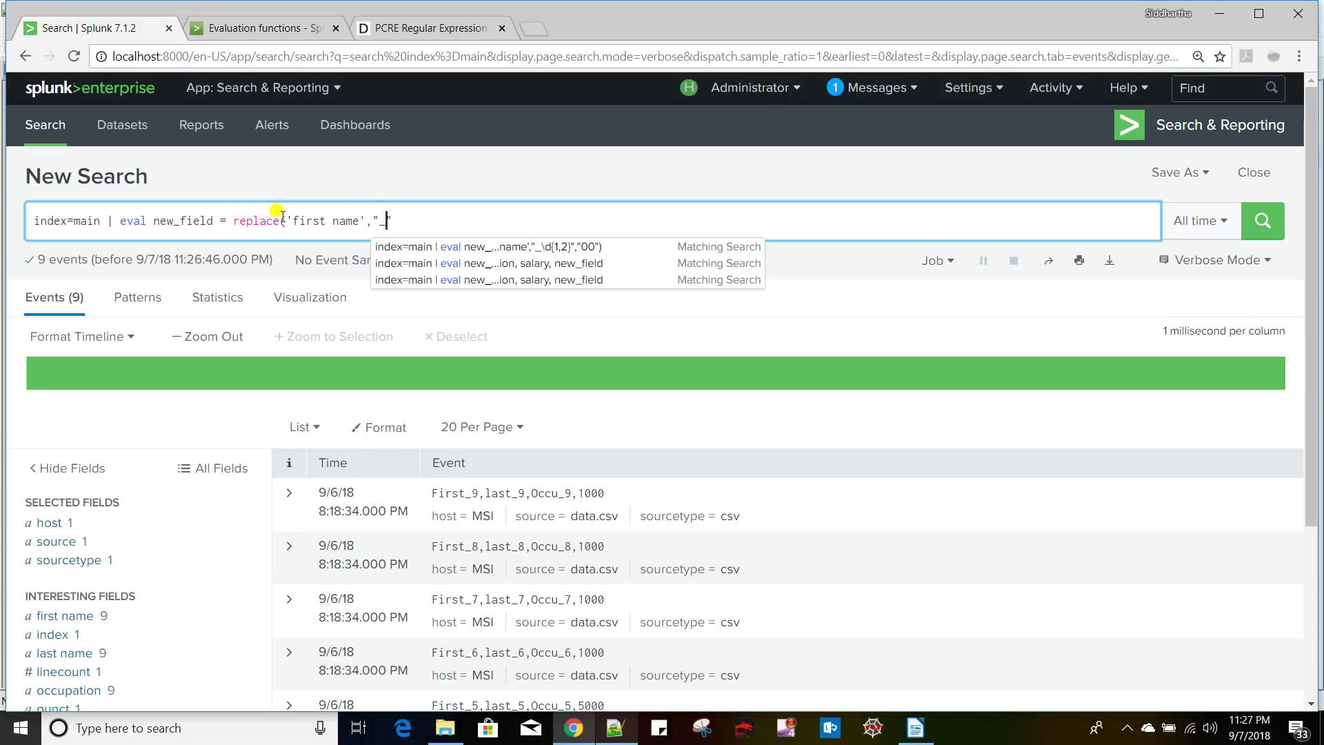
text(\d)
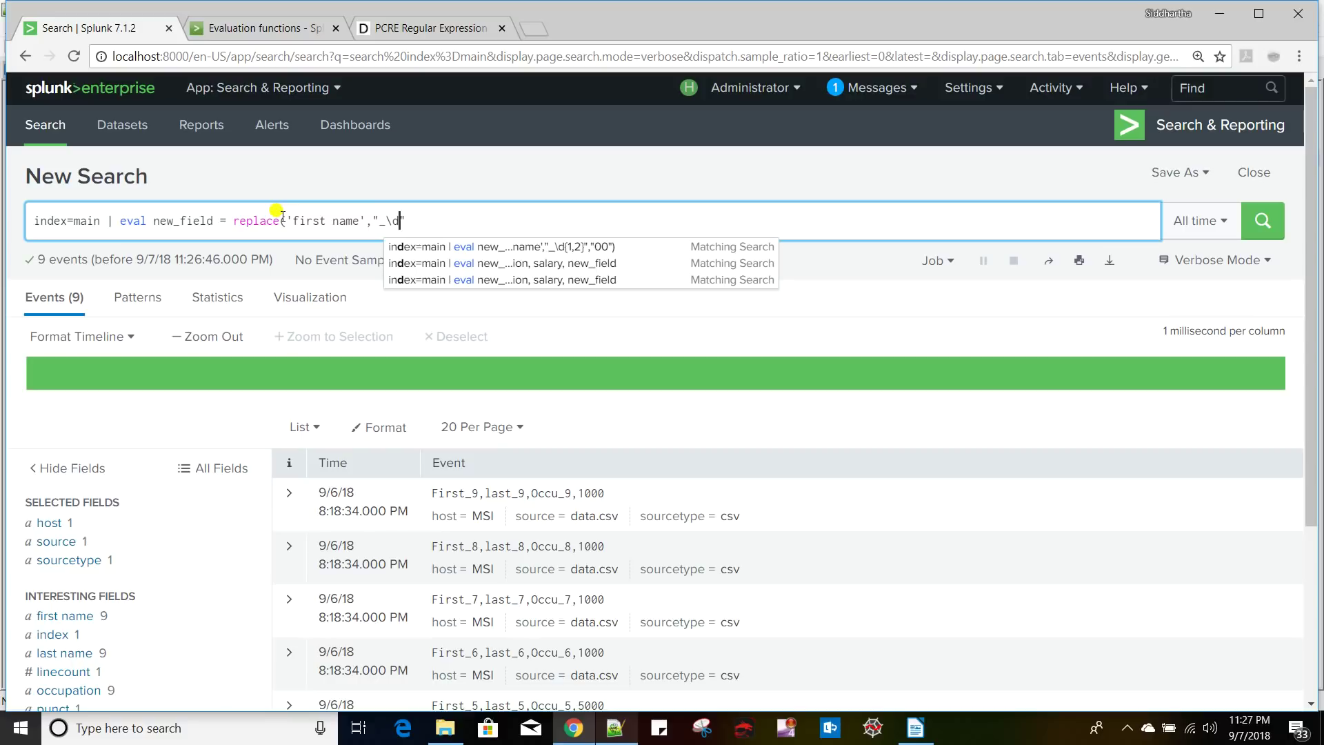
text({1})
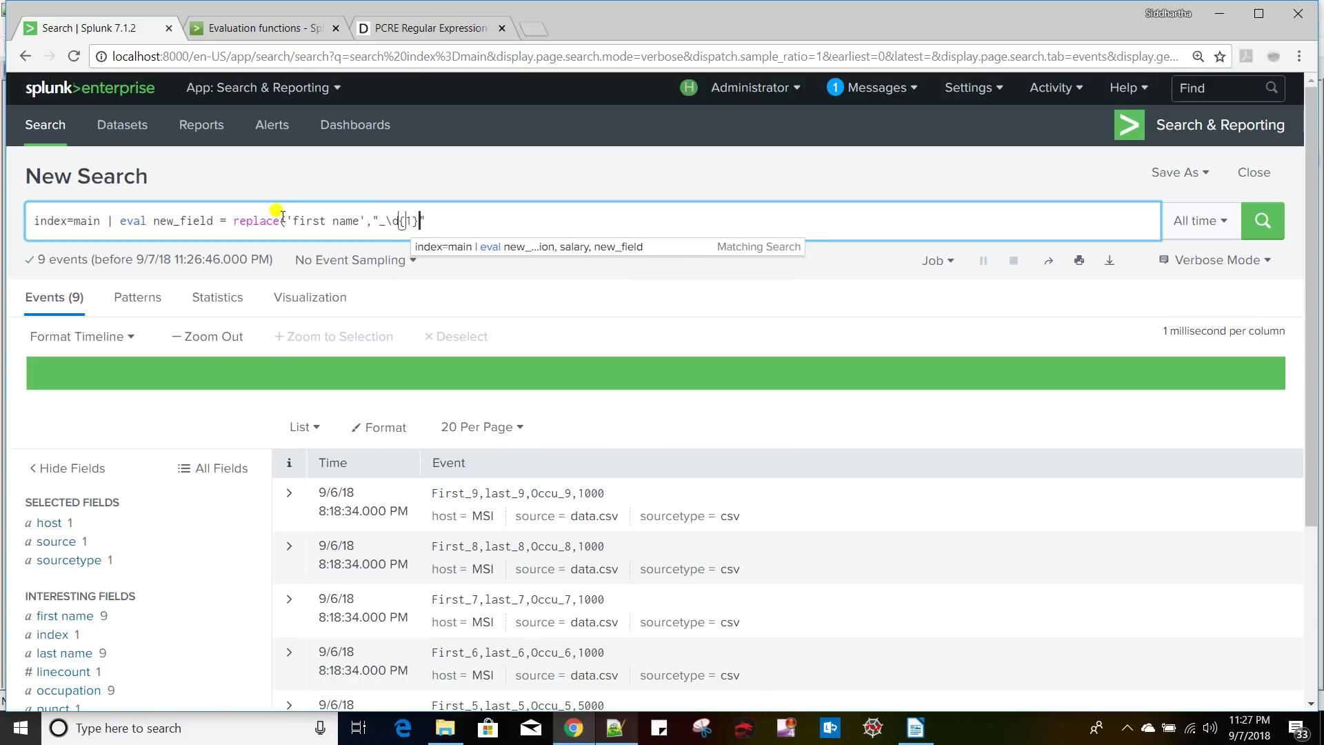
- Complete the replace function with "_0" as the replacement string and run the search
key(Right)
key(Right)
key(Right)
key(Right)
text(,)
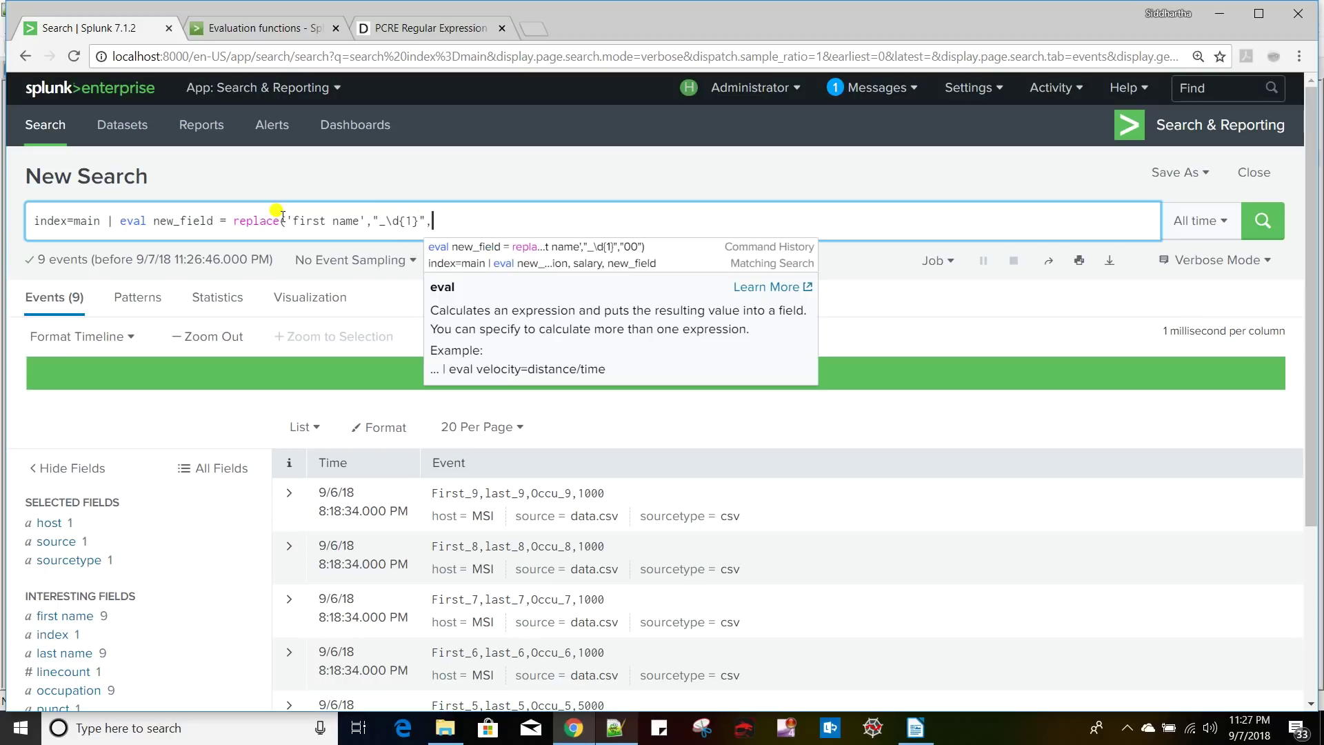
text("")
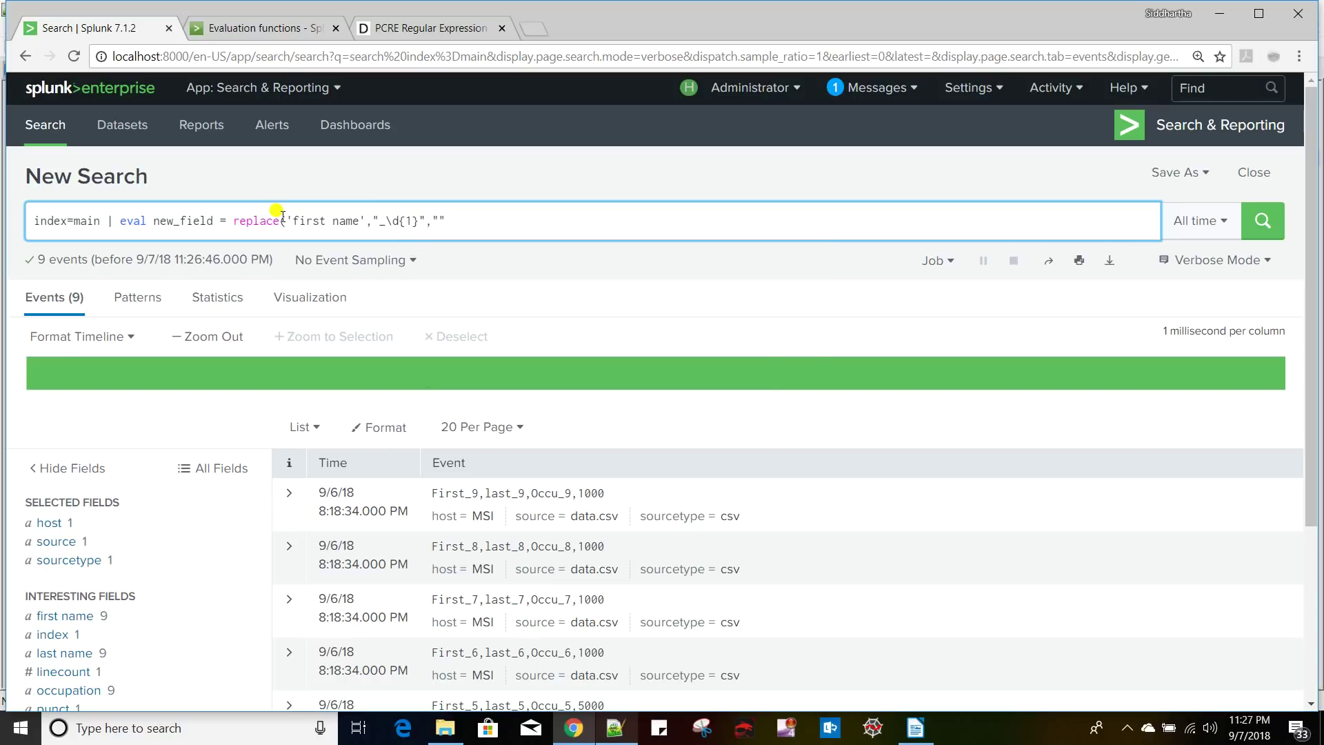
text(_0"))
key(Return)
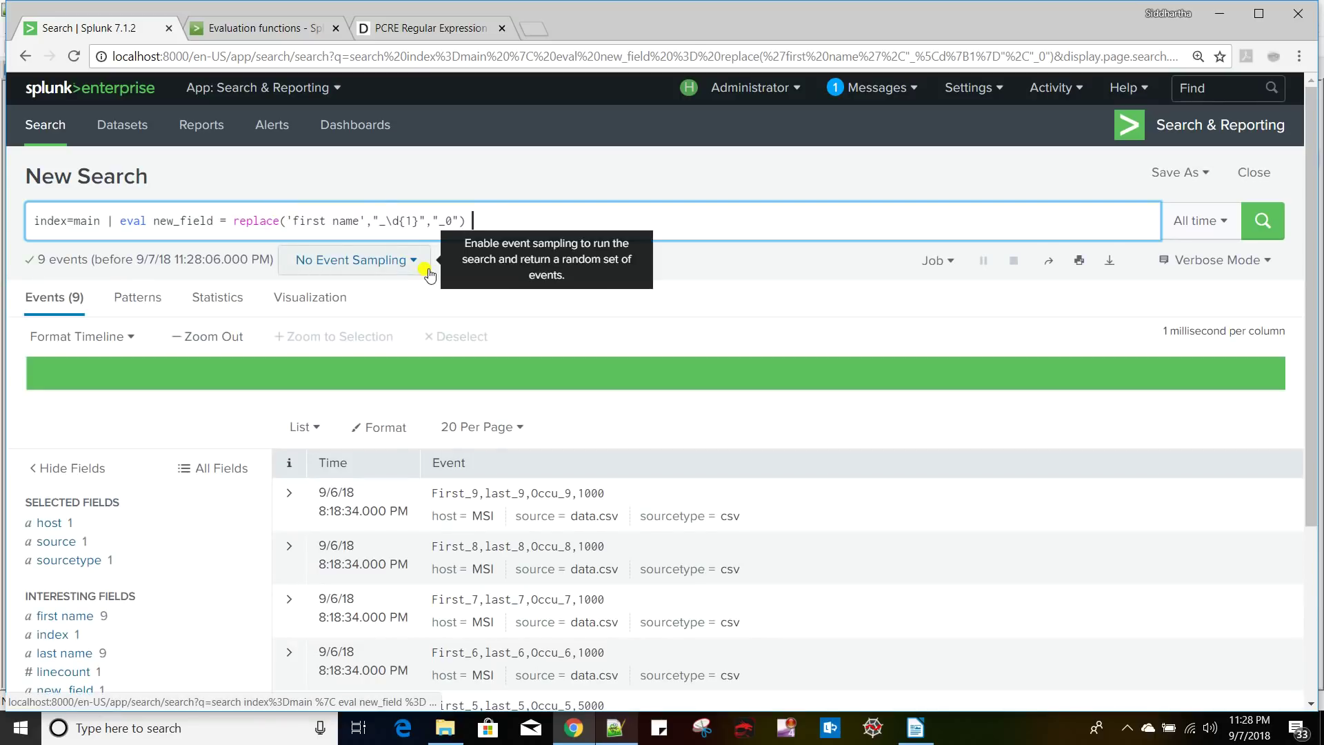
- Append a table command to the replace search with "first name" as its first column
text(| table)
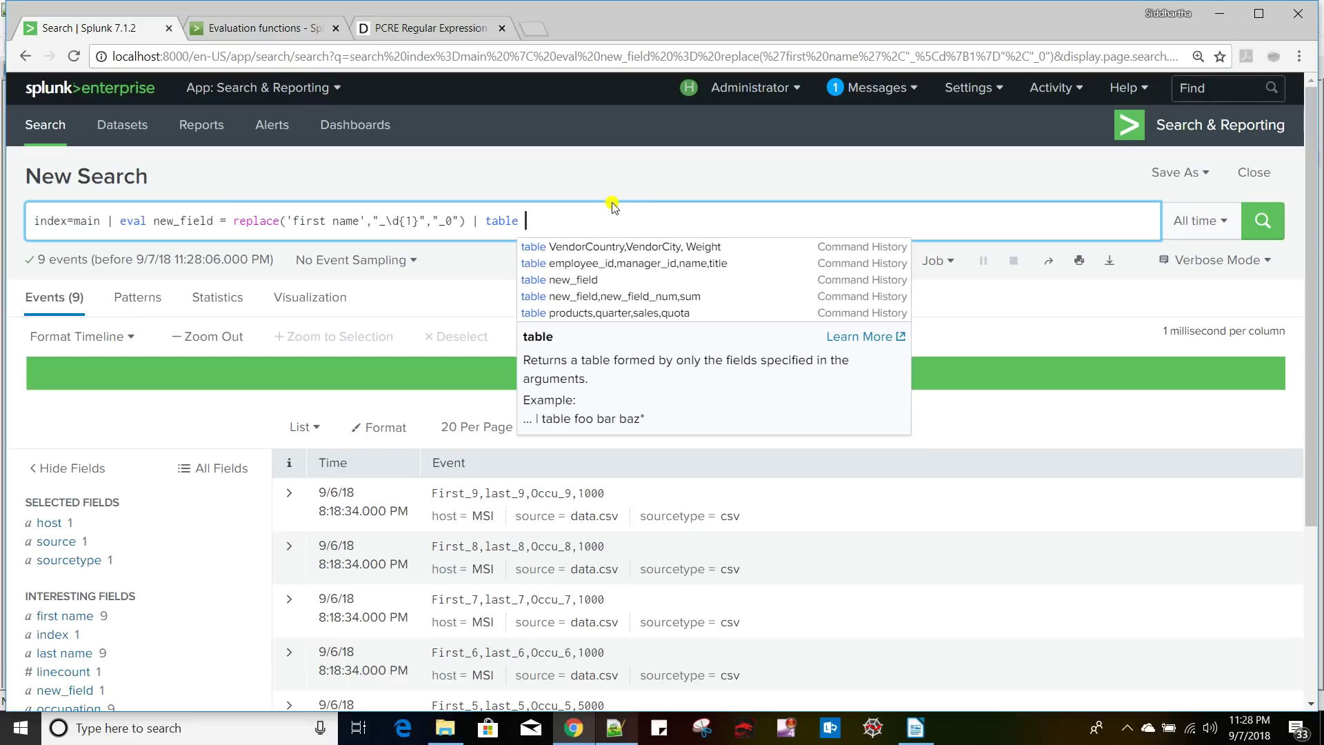
text(')
key(BackSpace)
text(")
text(first)
text( name)
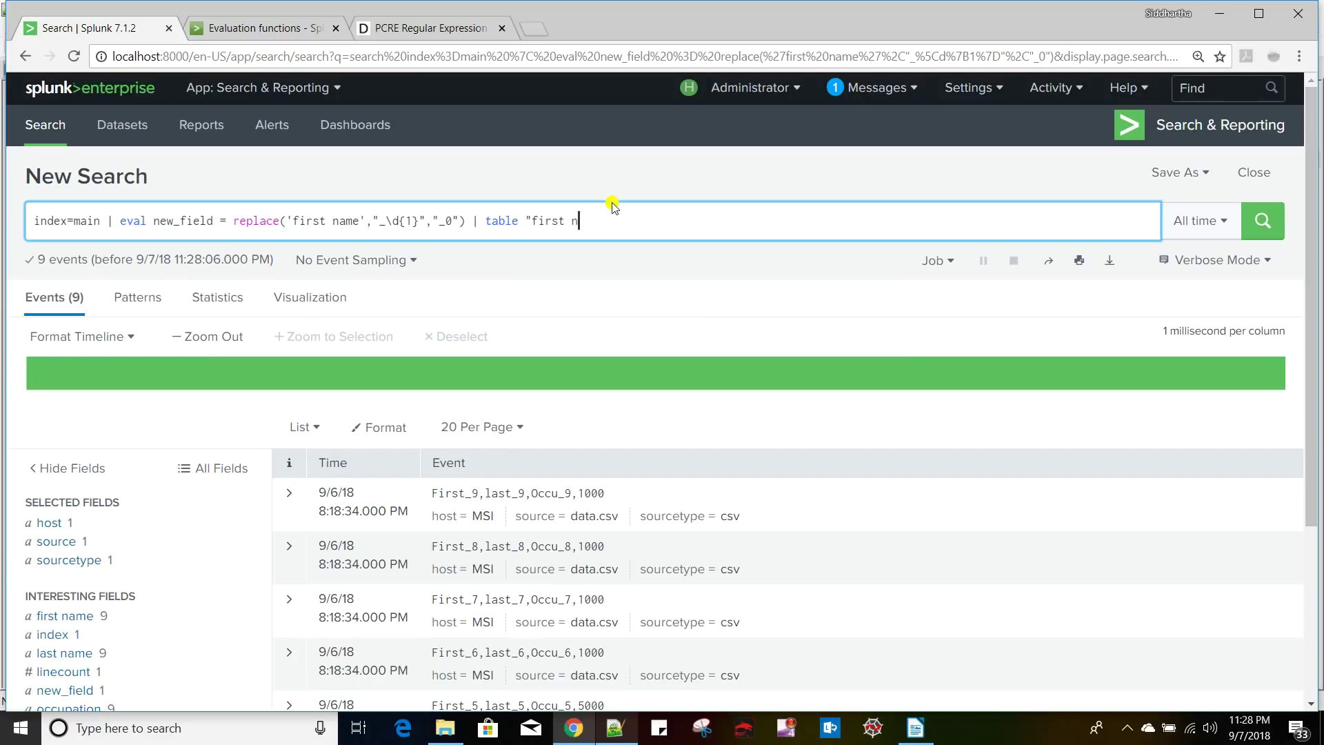
text(",)
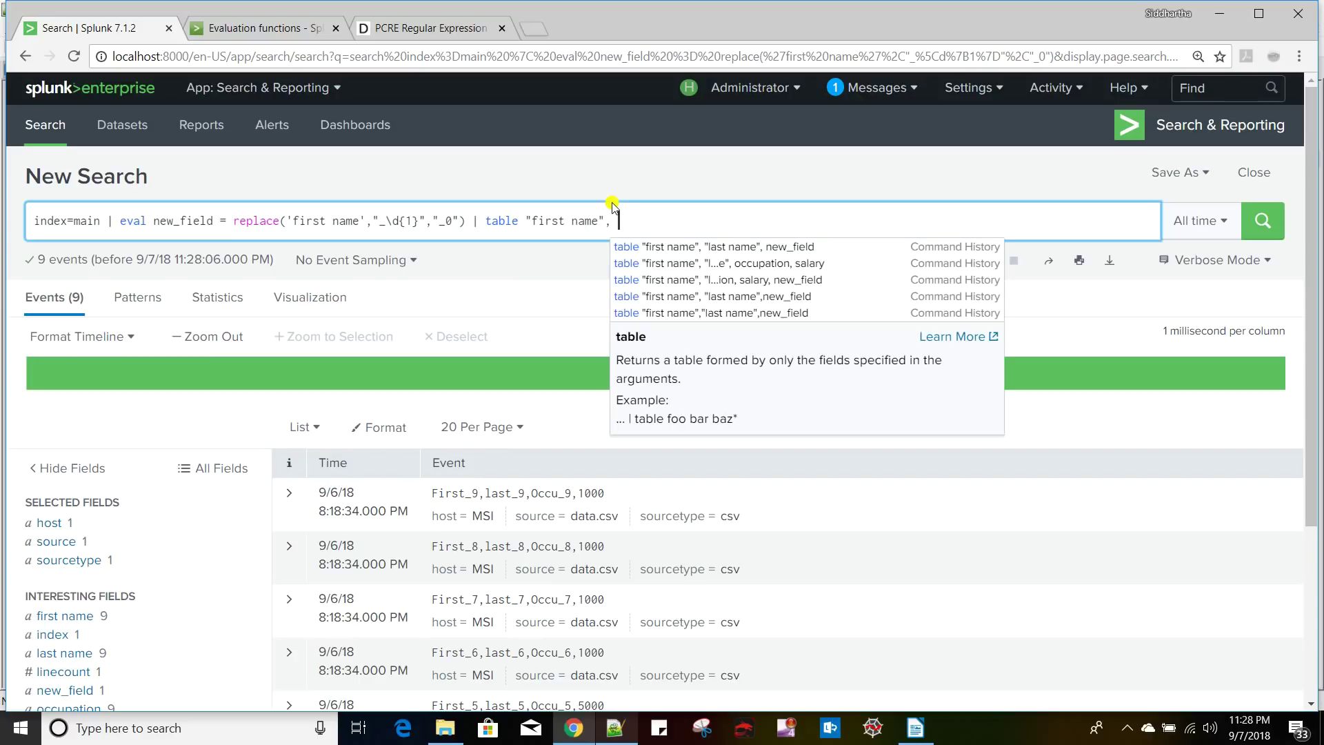
- Add new_field as the second table column, reusing the name from the eval command, and run the search
double_click(167, 221)
key(ctrl+c)
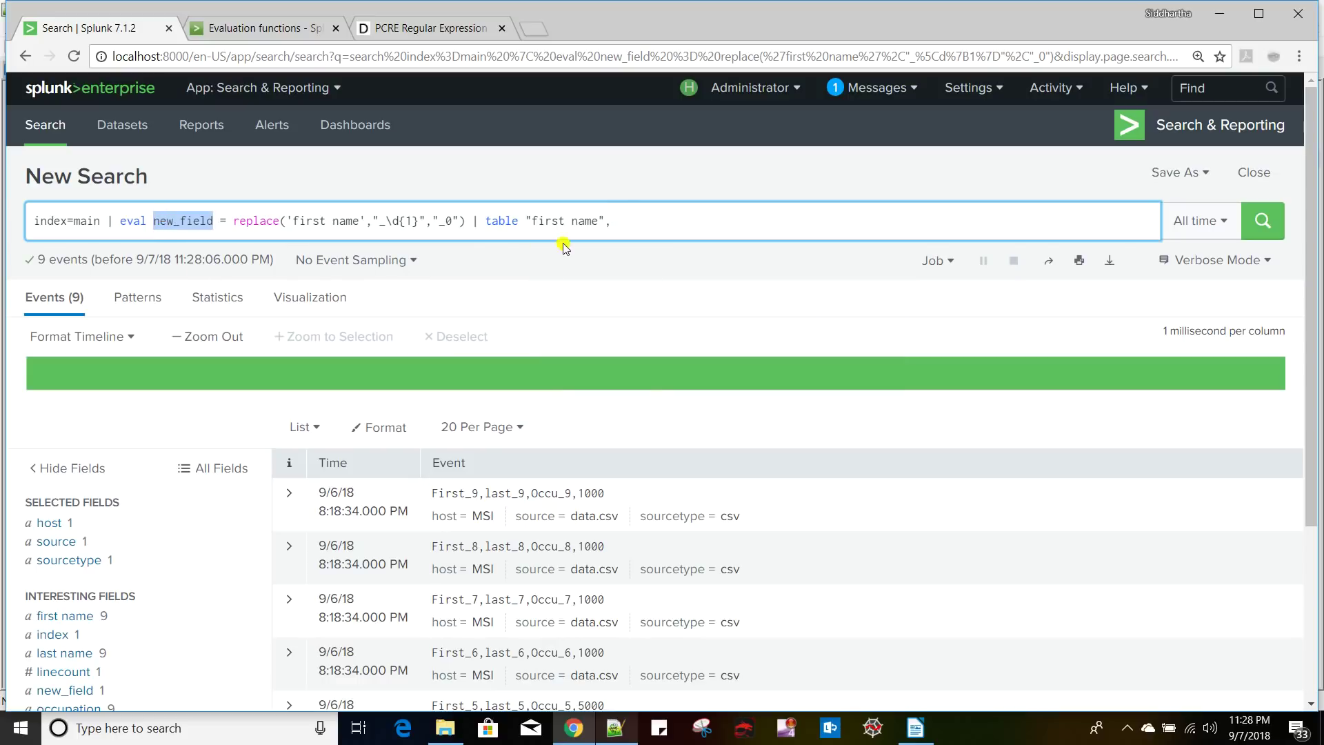
click(621, 217)
key(ctrl+v)
key(Return)
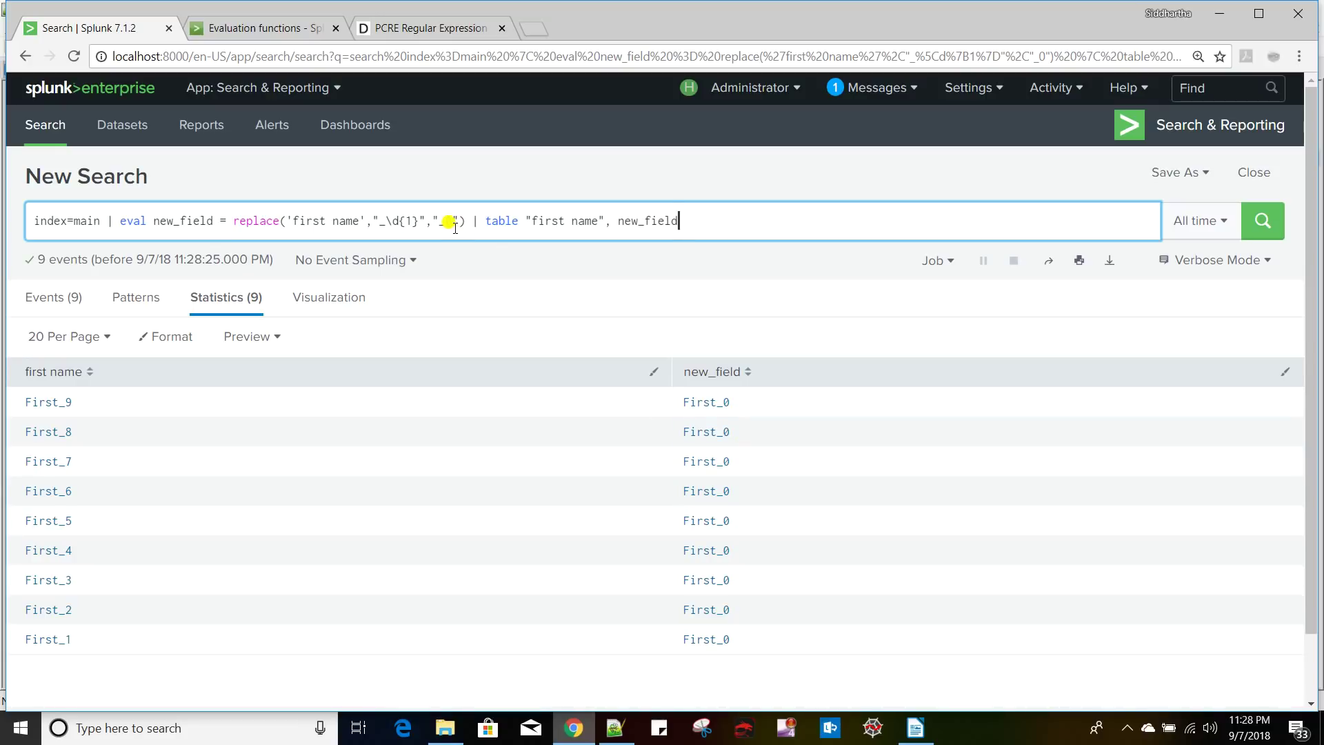
- Switch to use_cases.odt in LibreOffice Writer, highlight substr under Text Functions, and return to the Splunk search in Chrome
key(alt+Tab)
key(alt+Tab)
key(alt+Tab)
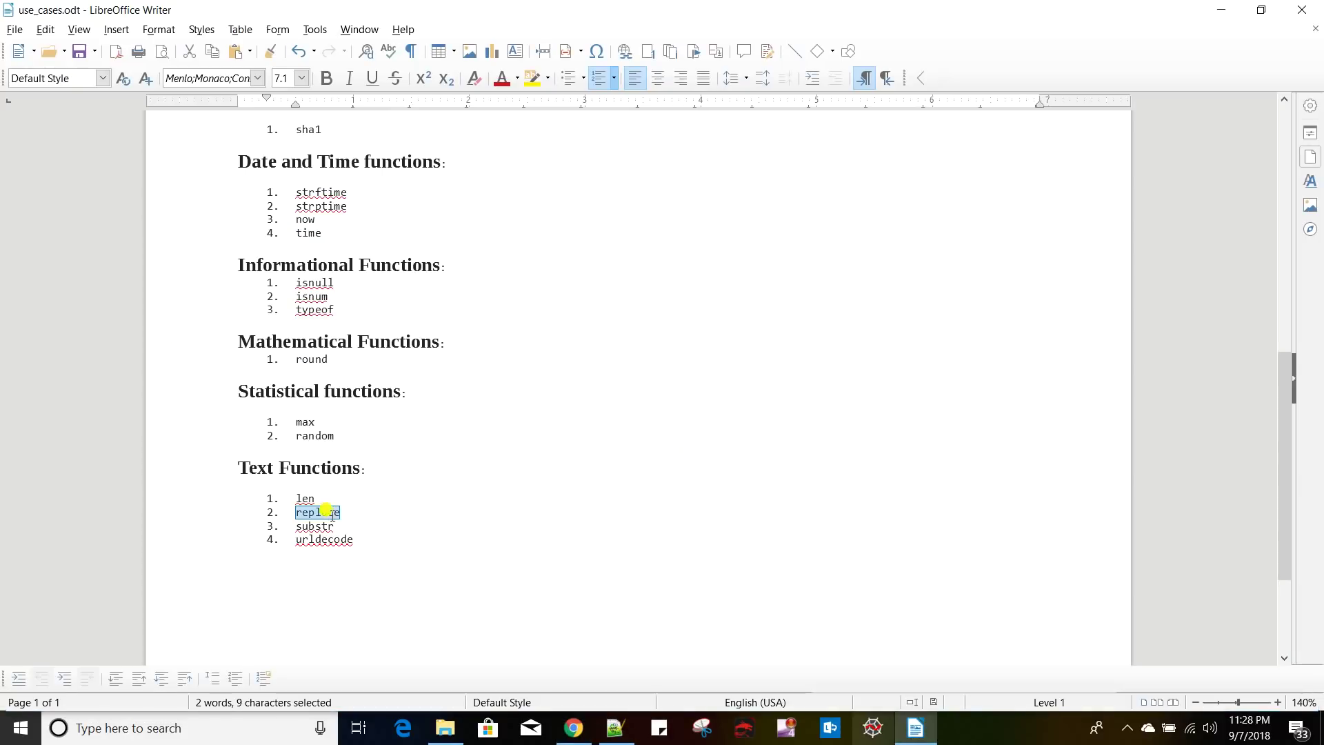
double_click(306, 525)
key(alt+Tab)
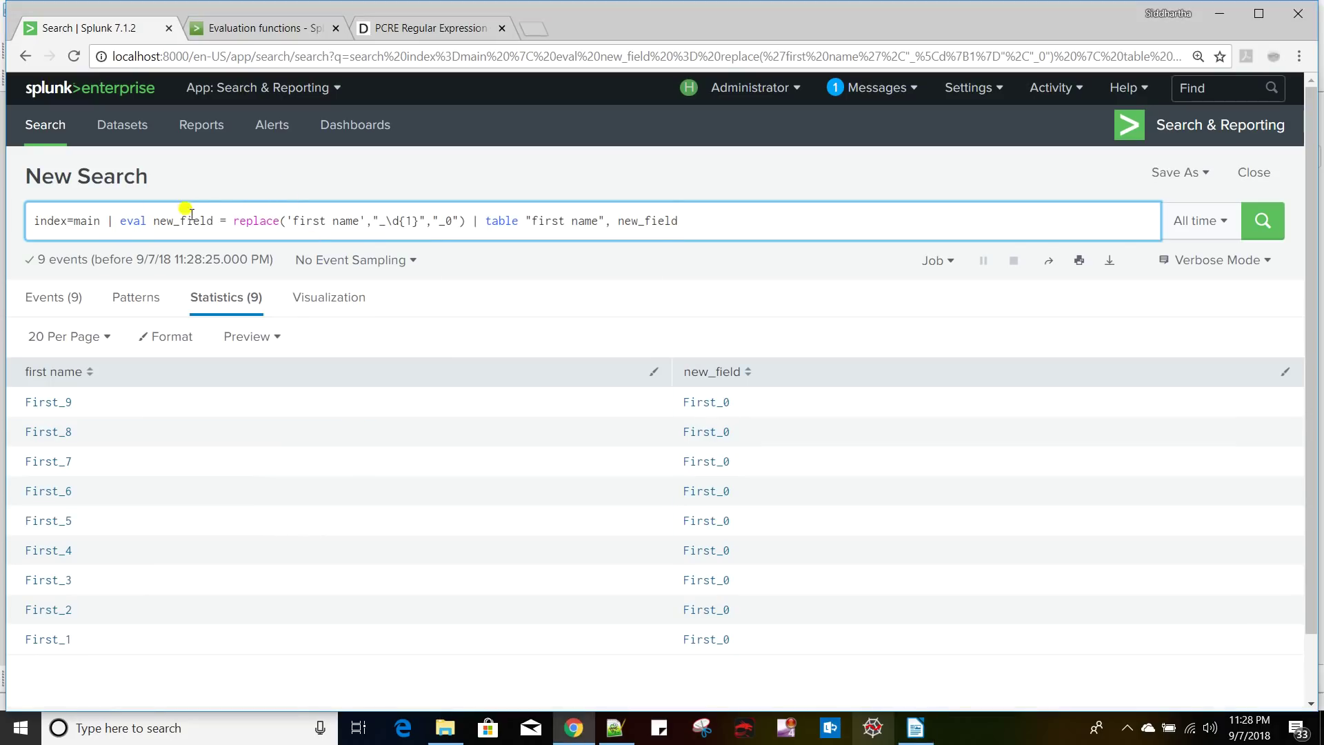
- Replace everything after the new_field assignment with substr('first name',1,3) and start a piped table command
drag(238, 220, 710, 226)
key(BackSpace)
key(BackSpace)
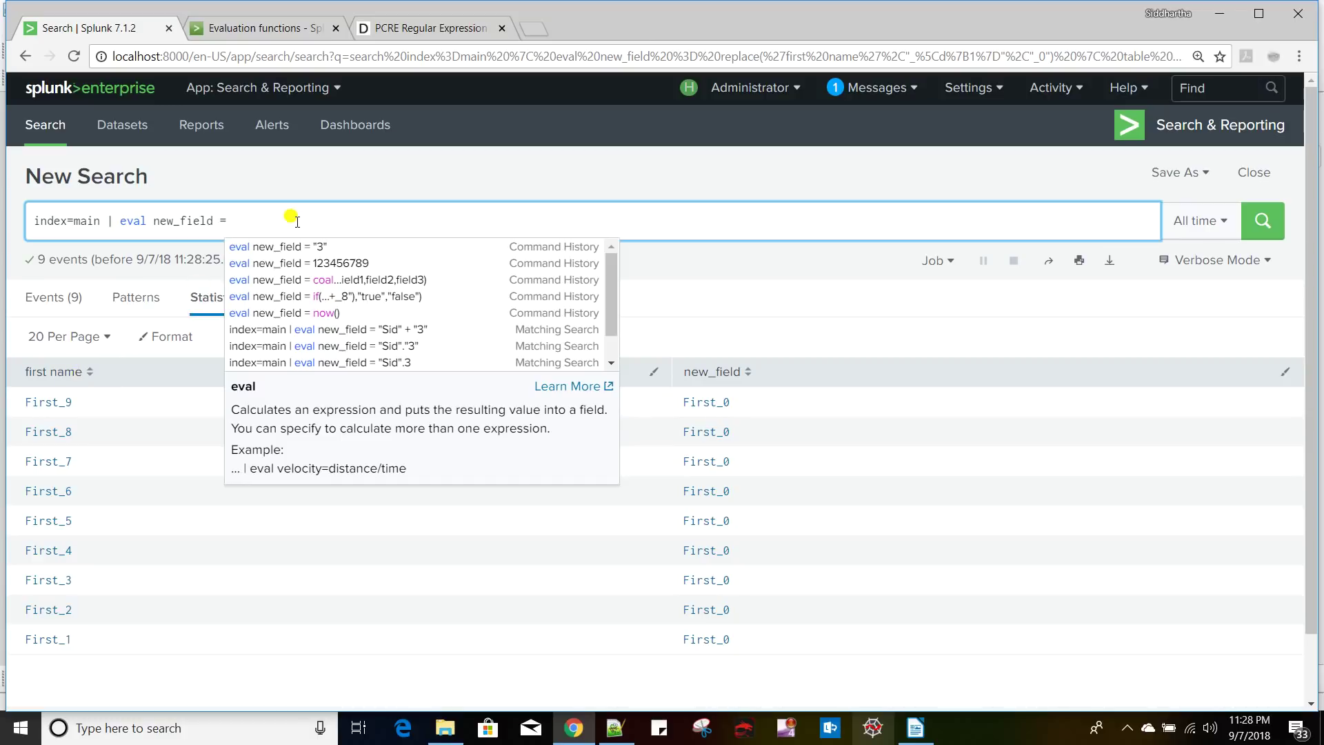
text(substr)
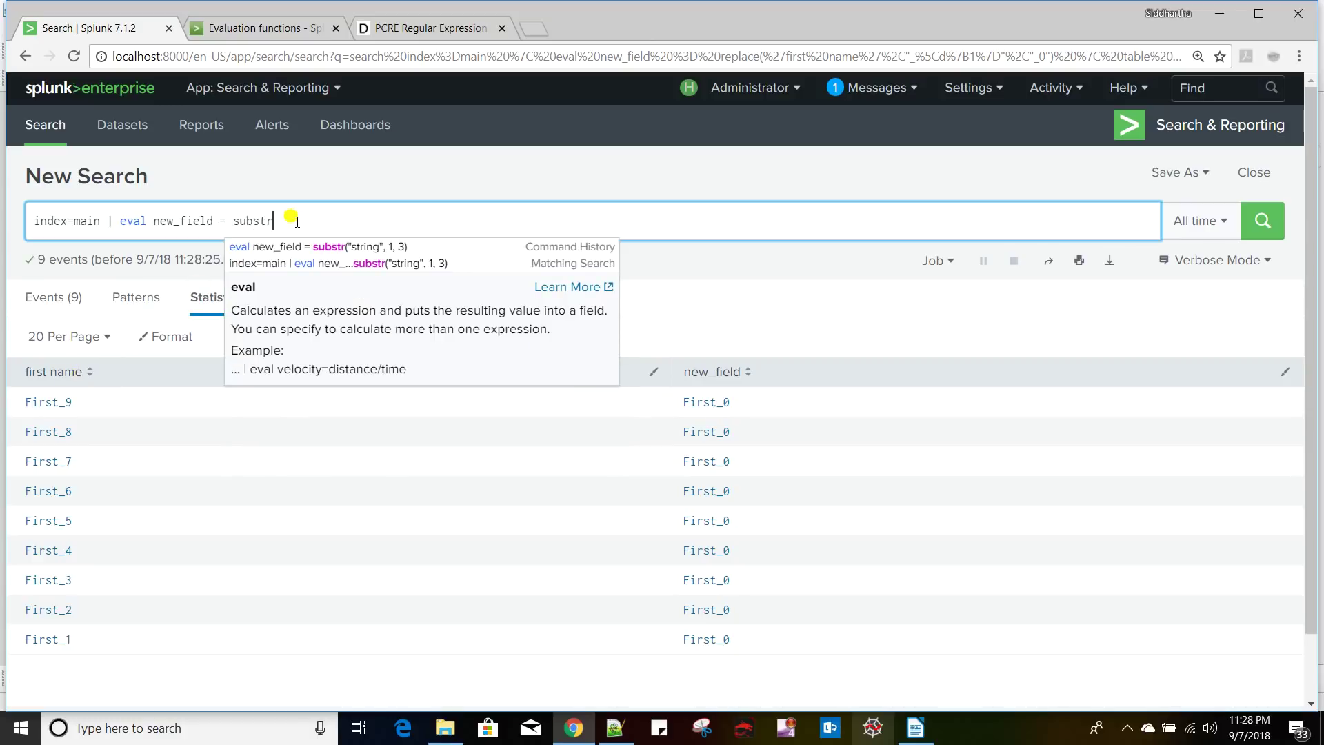
text(('first name',)
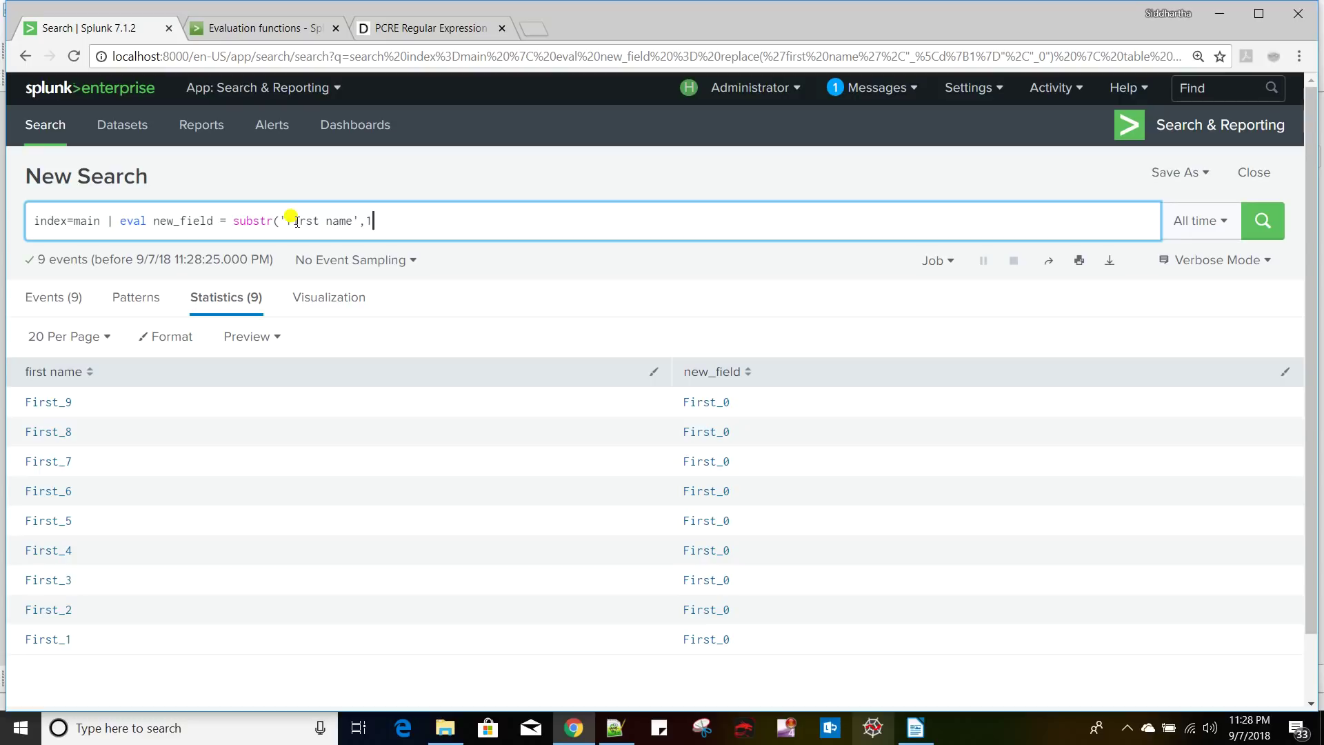
text(1,3) | table )
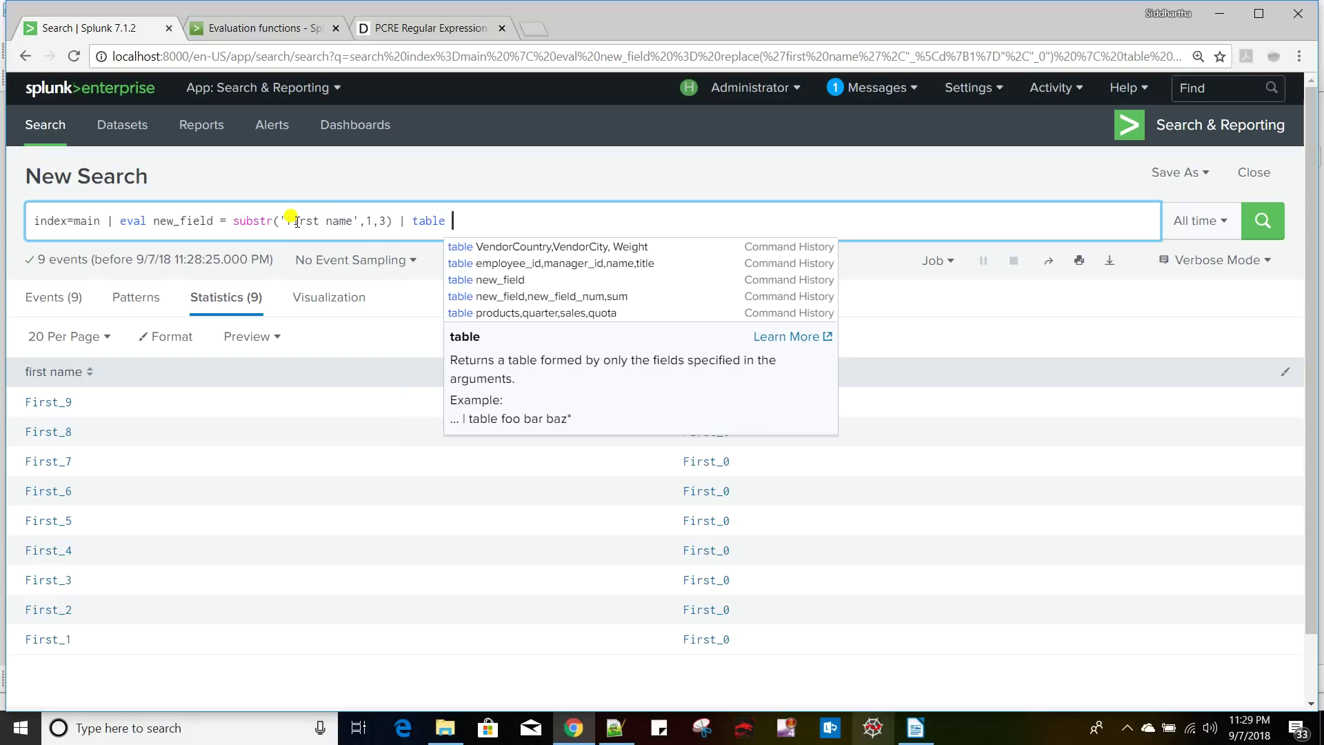
- Enter "first name" in double quotes as the first column of the substr search's table command
text('fist)
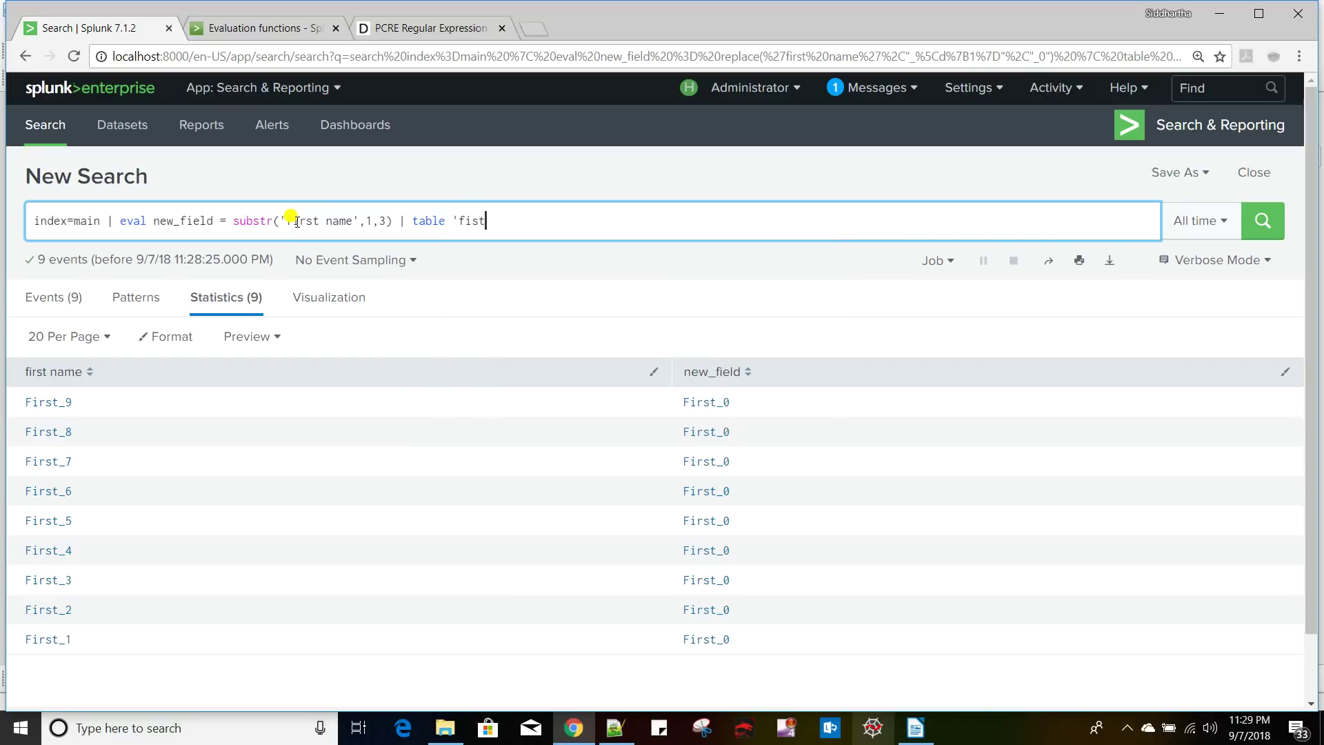
key(BackSpace)
key(BackSpace)
key(BackSpace)
key(BackSpace)
key(BackSpace)
text(")
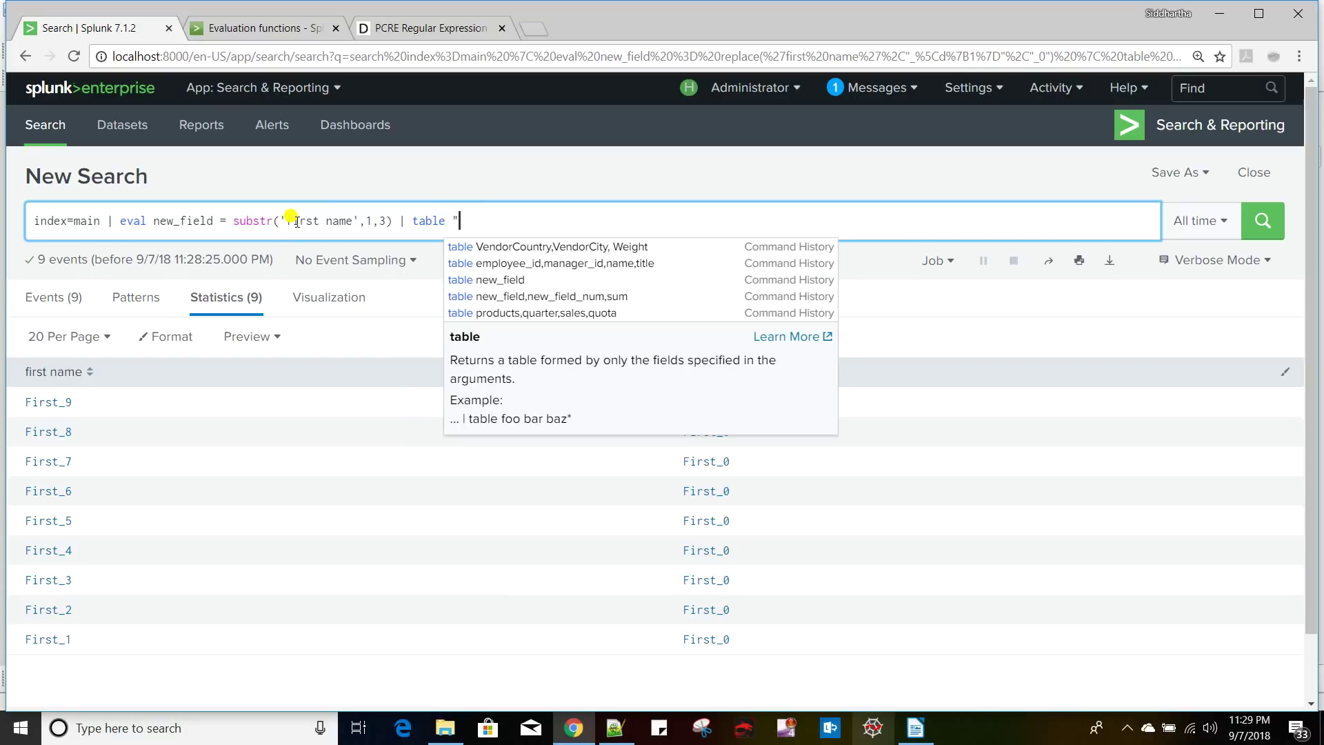
text(first name)
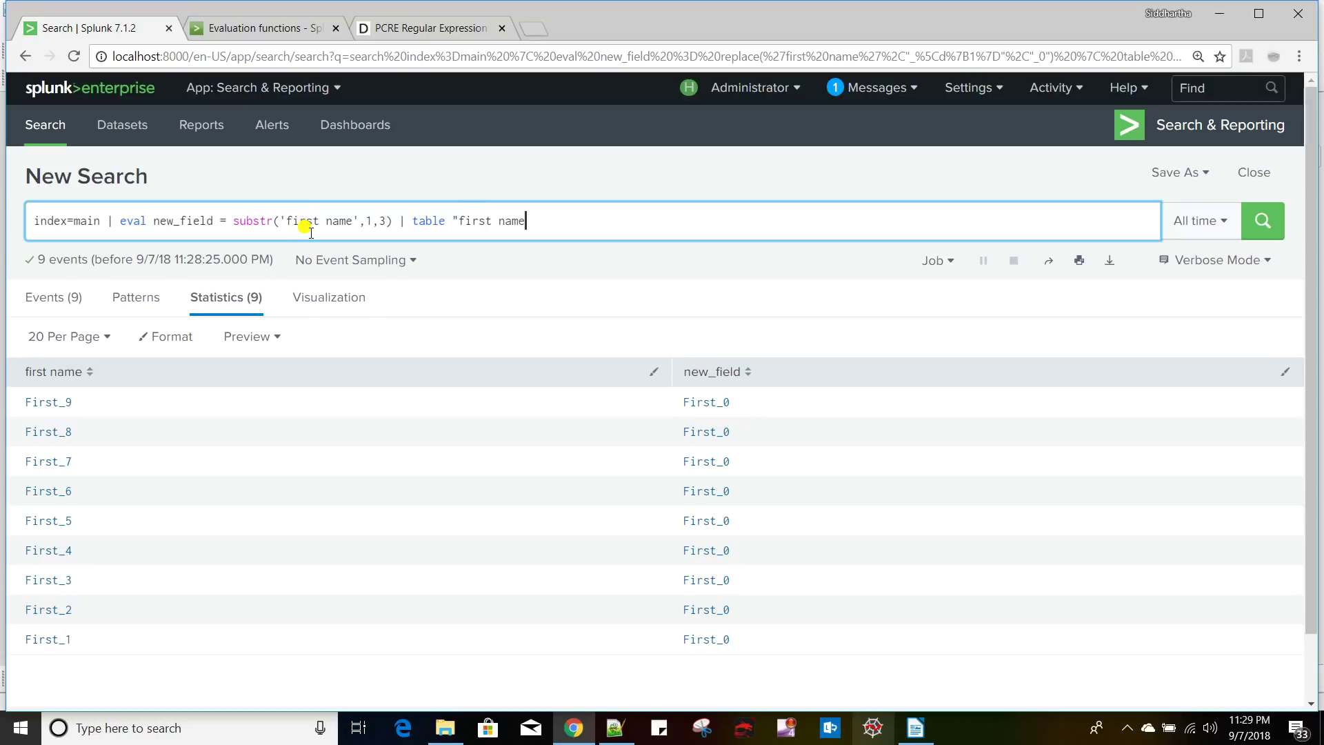
text(",)
- Copy new_field into the table command as the second column and run the substr search
double_click(183, 222)
key(ctrl+c)
click(591, 220)
key(ctrl+v)
key(Return)
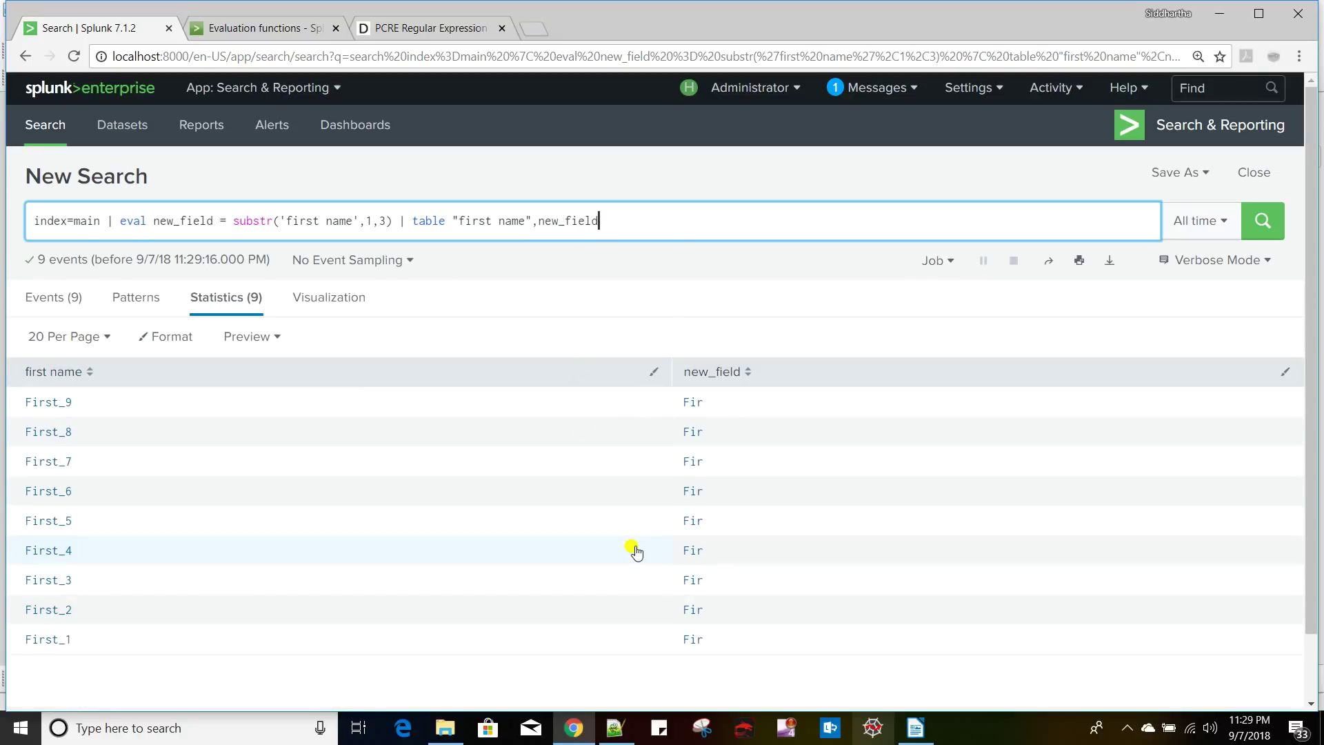
- Switch to use_cases.odt in LibreOffice Writer, highlight urldecode under Text Functions, and return to Splunk in Chrome
key(alt+Tab)
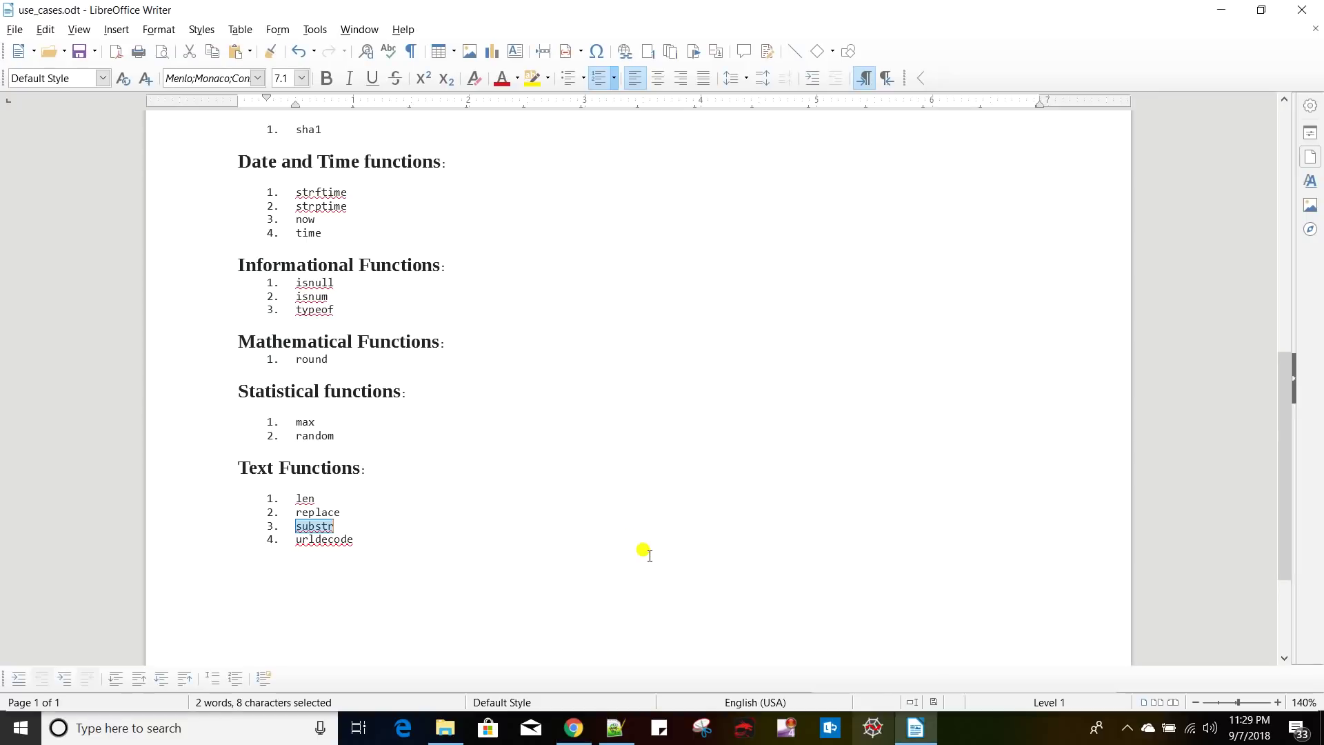
double_click(327, 542)
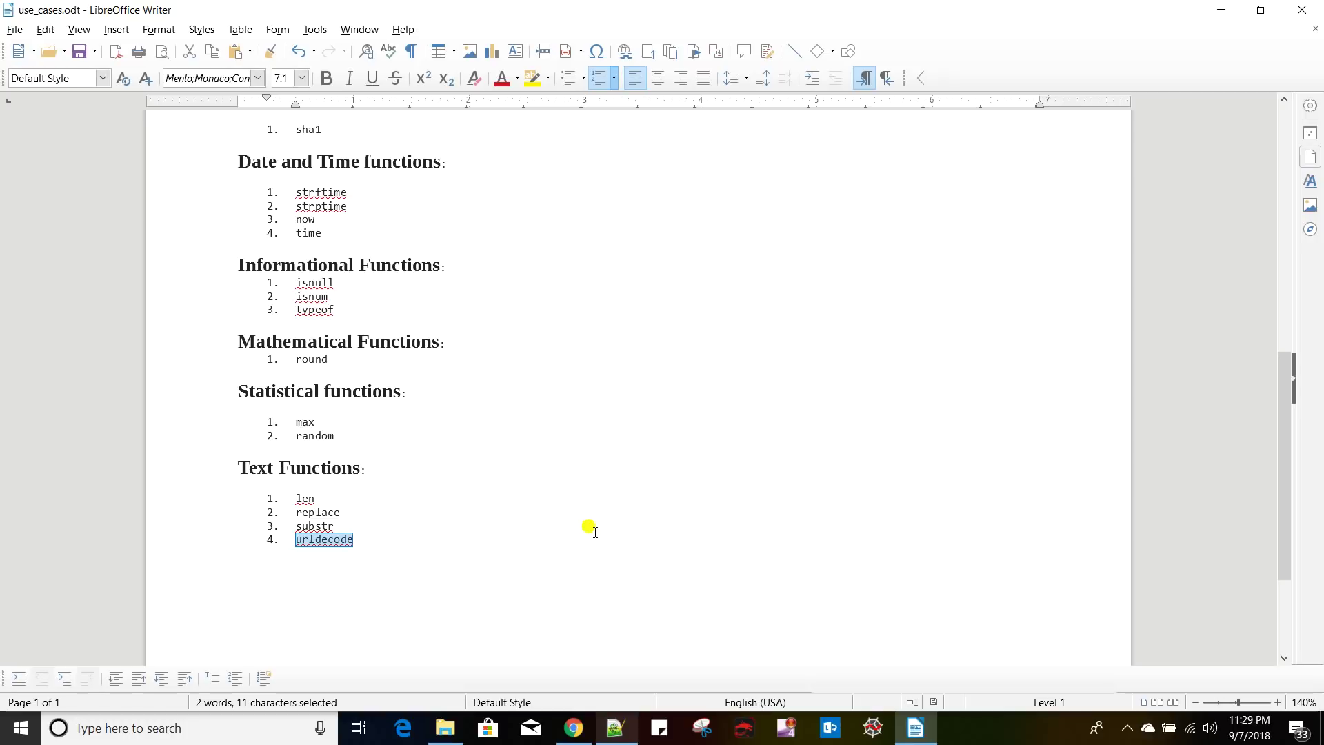
key(alt+Tab)
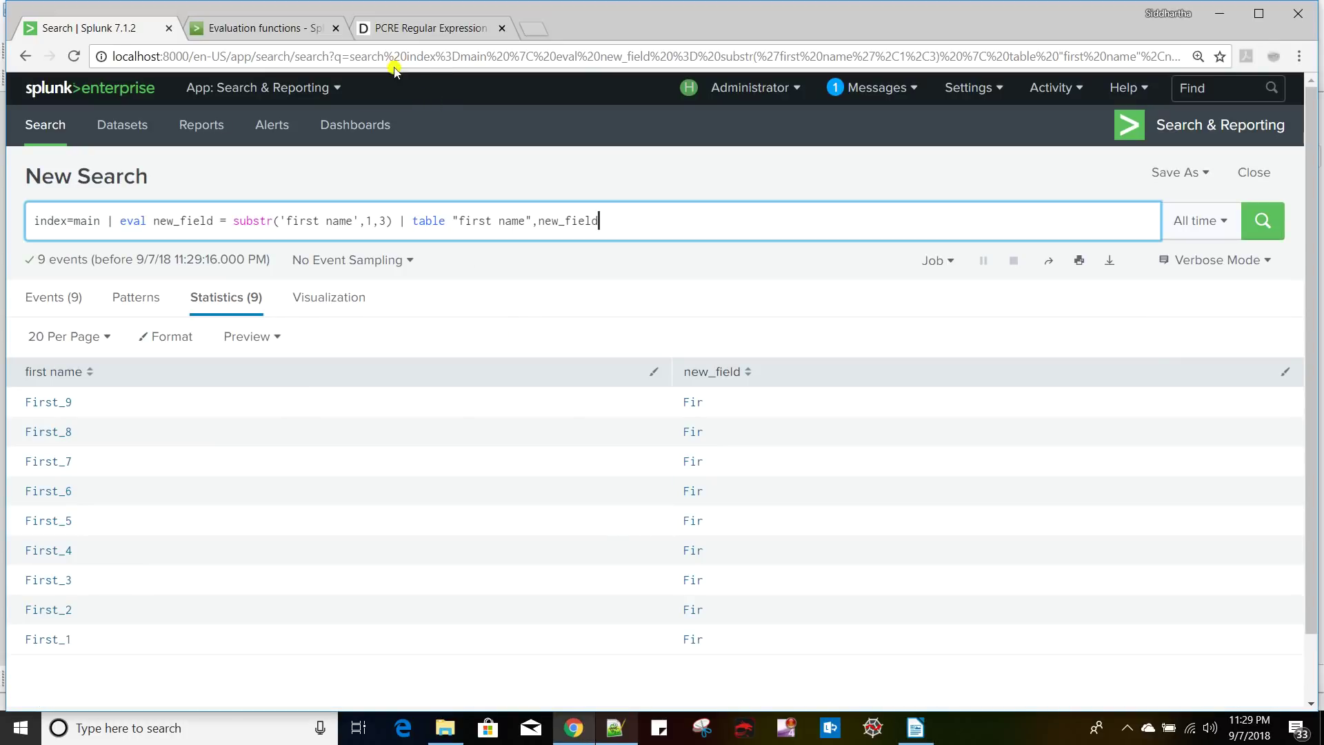
- Examine the percent-encoded characters, such as %20, in the Splunk search page's URL
click(389, 61)
click(389, 58)
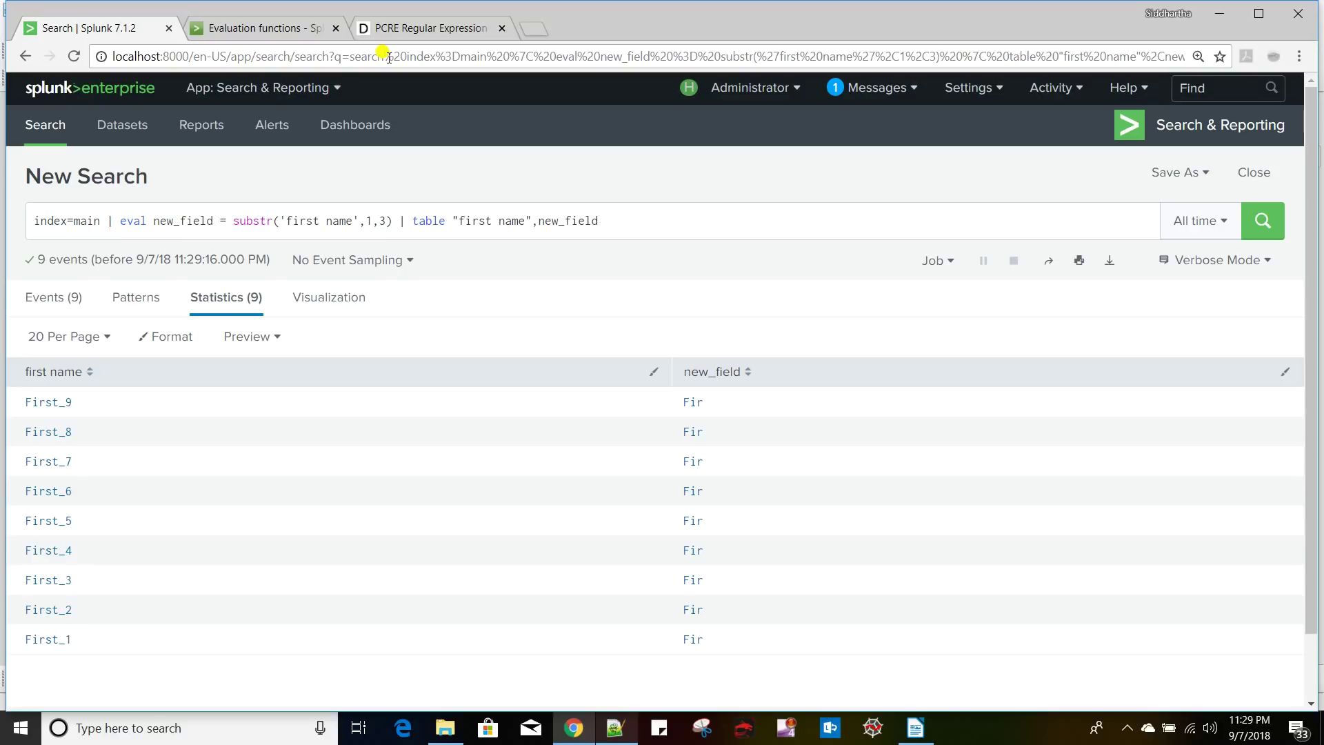
drag(384, 59, 409, 61)
click(389, 60)
- Switch to Notepad++ and copy the urldecode query on line 71 of query.txt
key(alt+Tab)
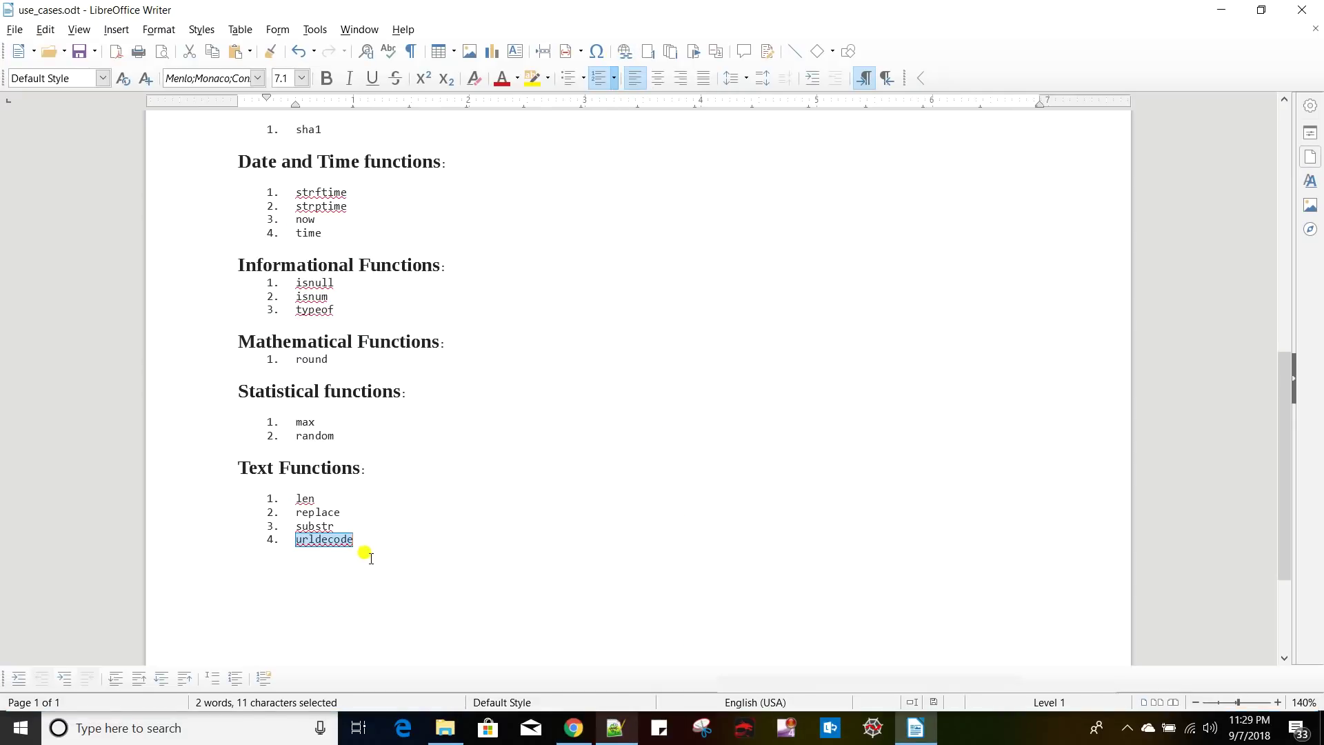
scroll(322, 548, down, 3)
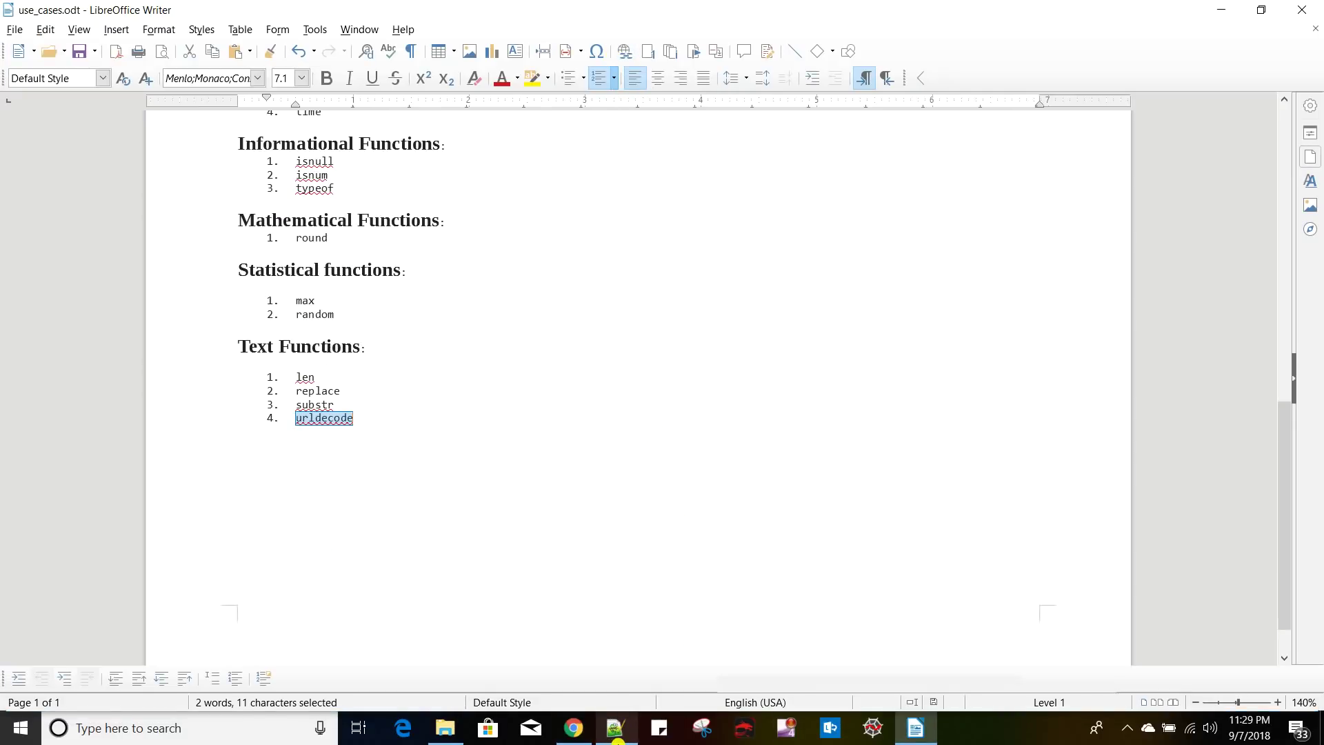
click(615, 728)
click(34, 70)
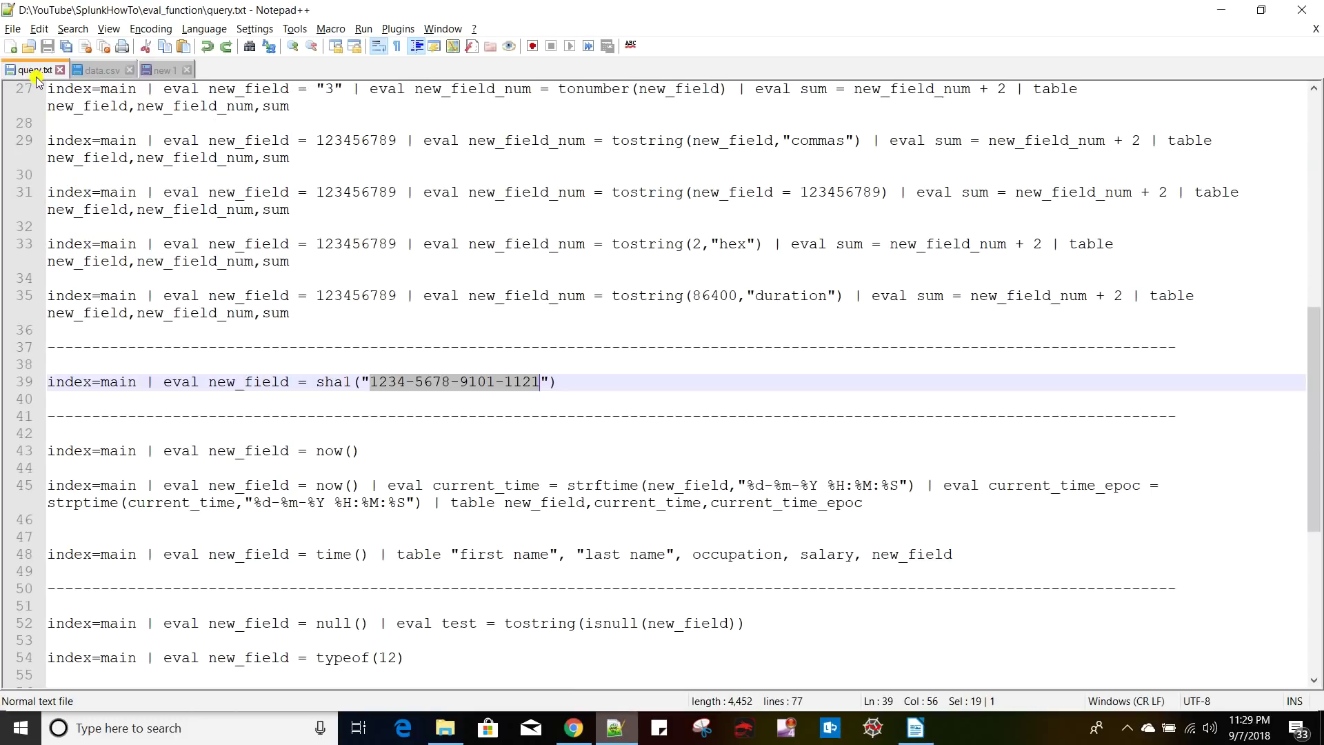
scroll(290, 455, down, 5)
scroll(334, 444, down, 3)
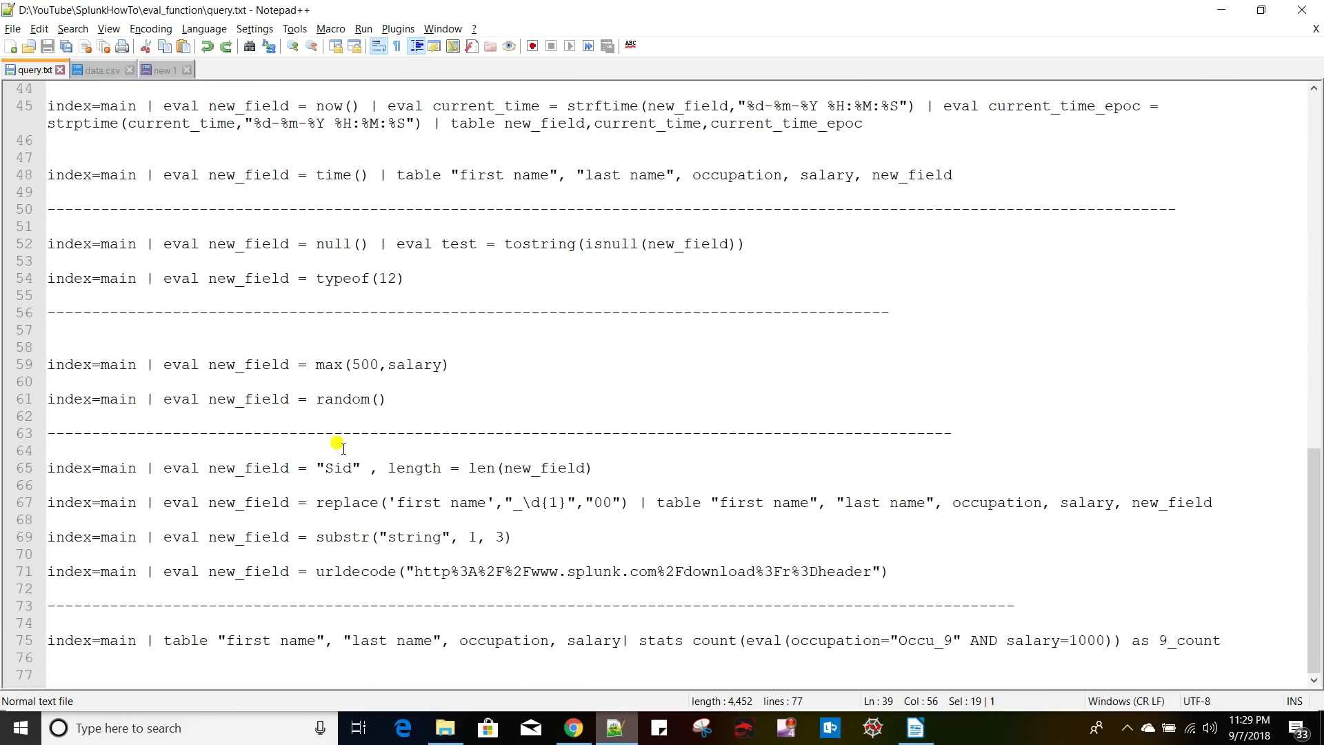
click(464, 571)
triple_click(465, 571)
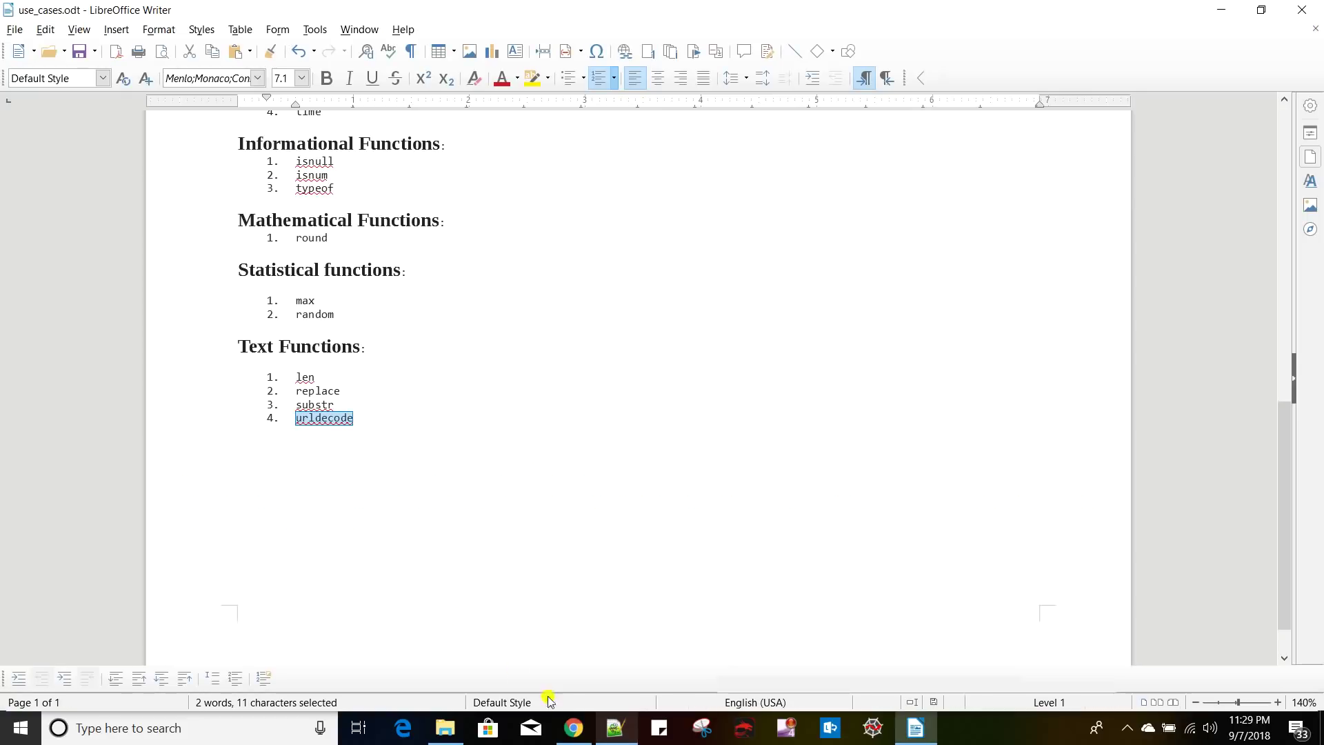
- In Splunk, replace the search with the copied urldecode("http%3A%2F%2Fwww.splunk.com%2Fdownload%3Fr%3Dheader") query and highlight its encoded URL and function name
click(574, 728)
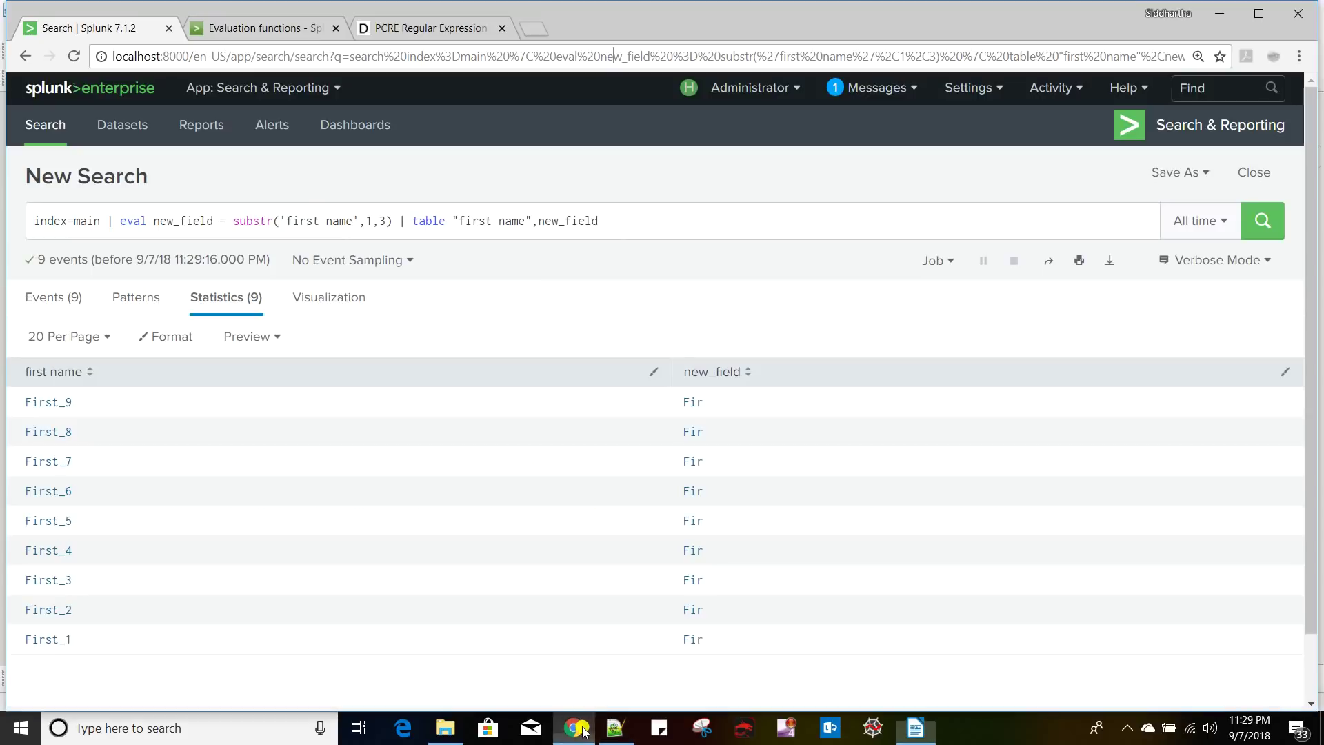
click(263, 221)
key(ctrl+a)
key(ctrl+v)
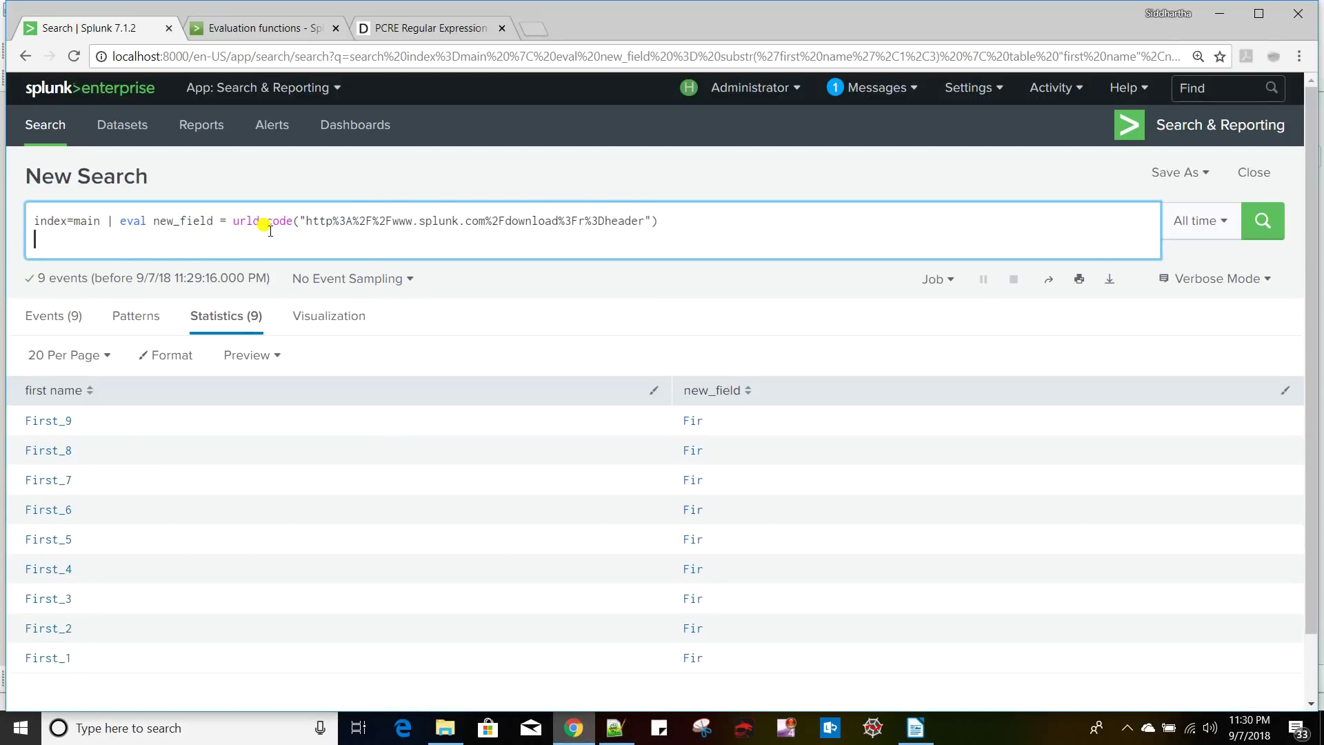
drag(300, 221, 646, 221)
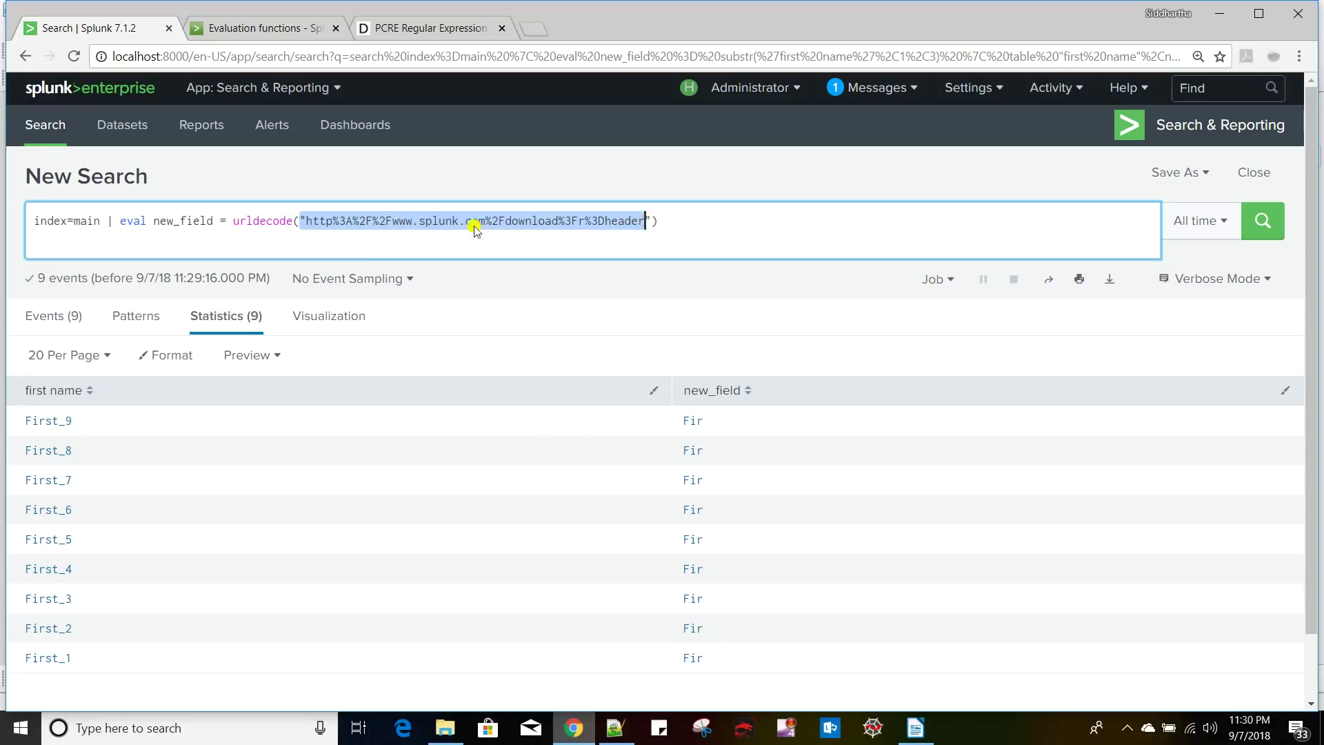
double_click(254, 218)
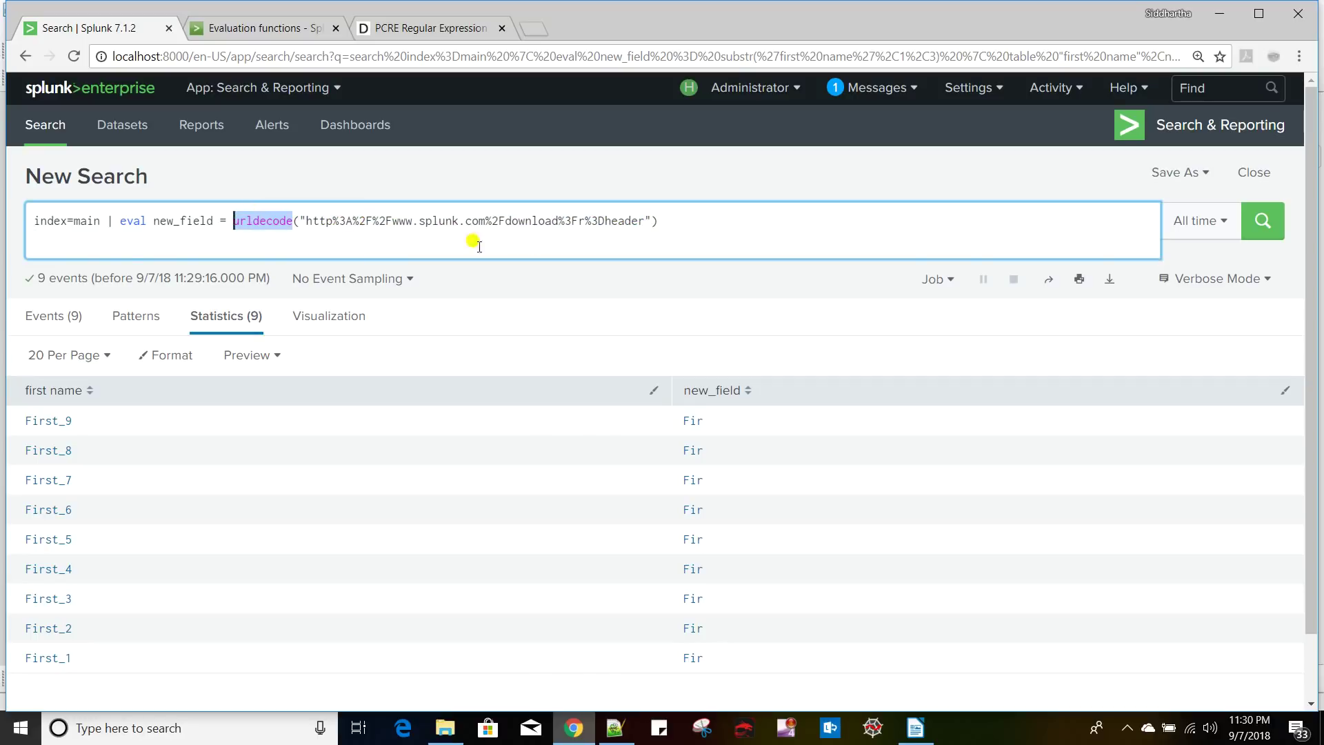
- Append a table command showing new_field to the urldecode query, run it, and highlight the %2F code in the URL
click(718, 219)
text(| table)
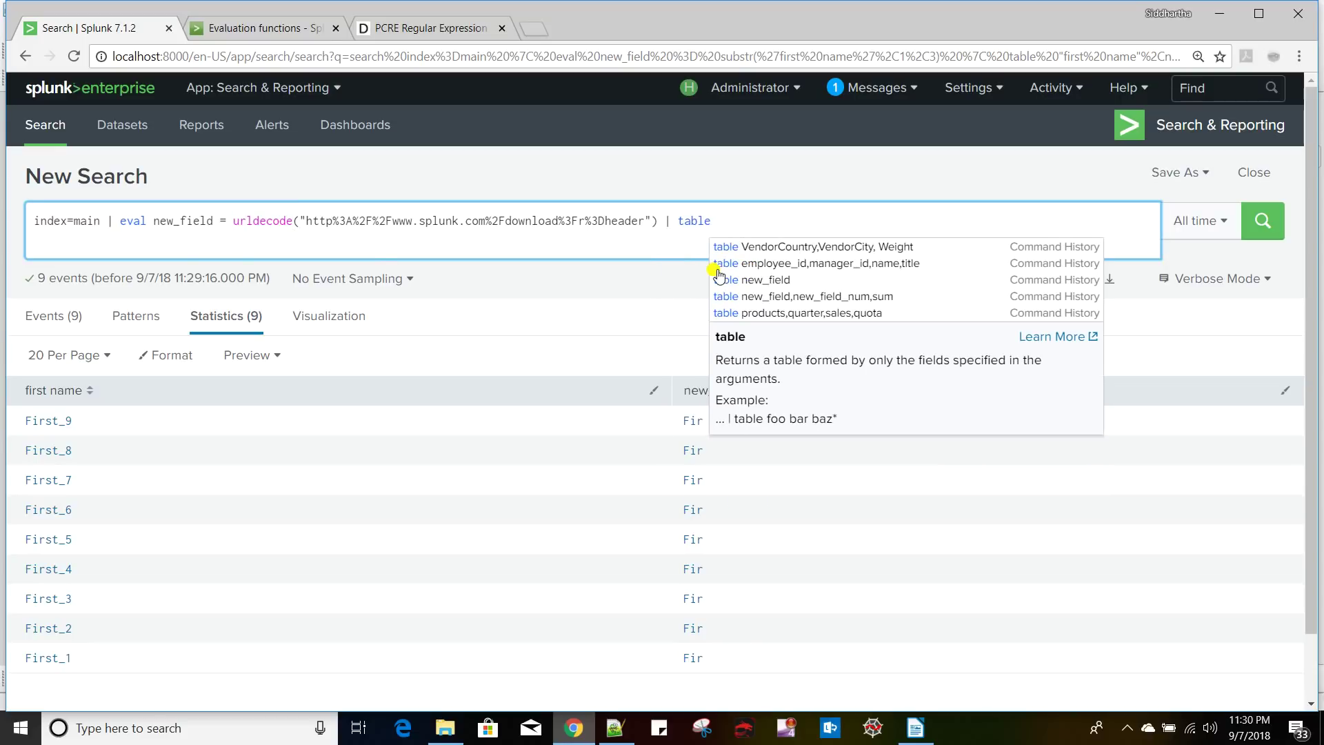
double_click(173, 221)
click(727, 226)
key(ctrl+v)
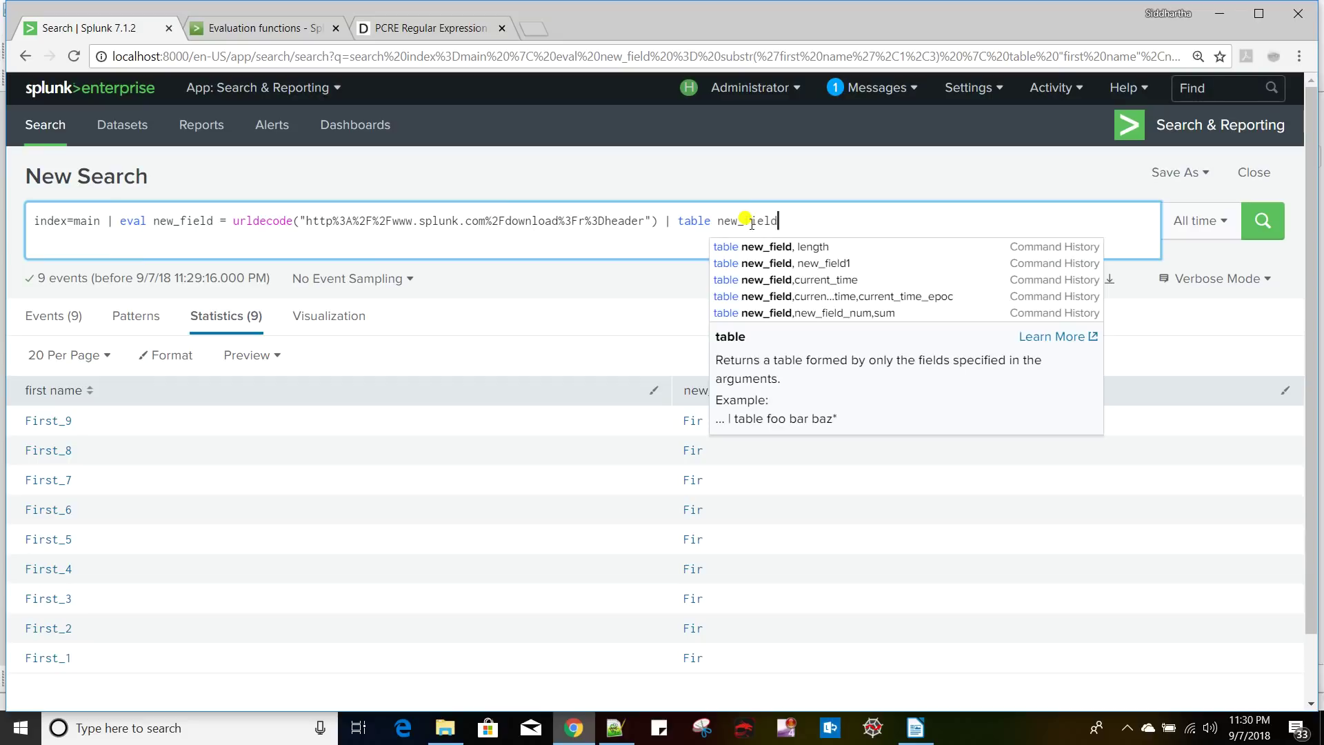
key(Return)
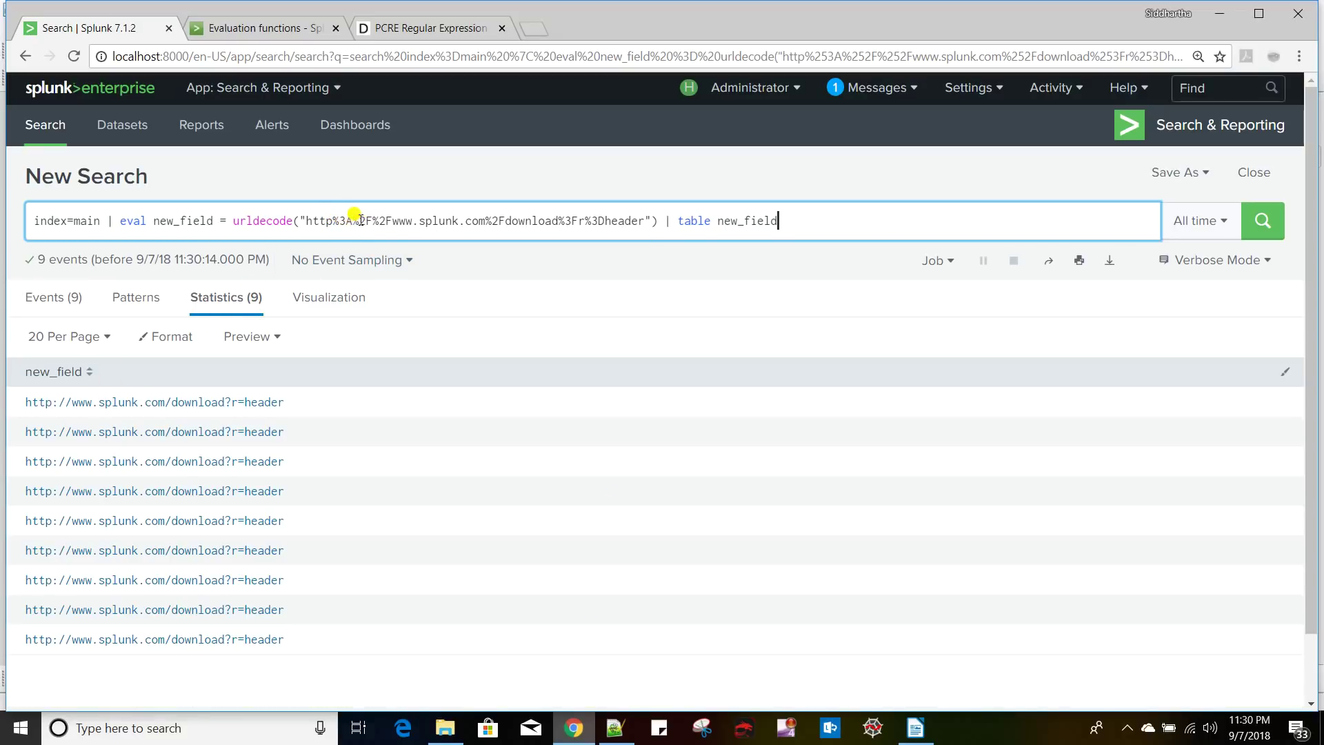
drag(353, 218, 381, 217)
- Review the list item on using eval() with stats, streamstats and eventstats in use_cases.odt, and return to Splunk in Chrome
key(alt+Tab)
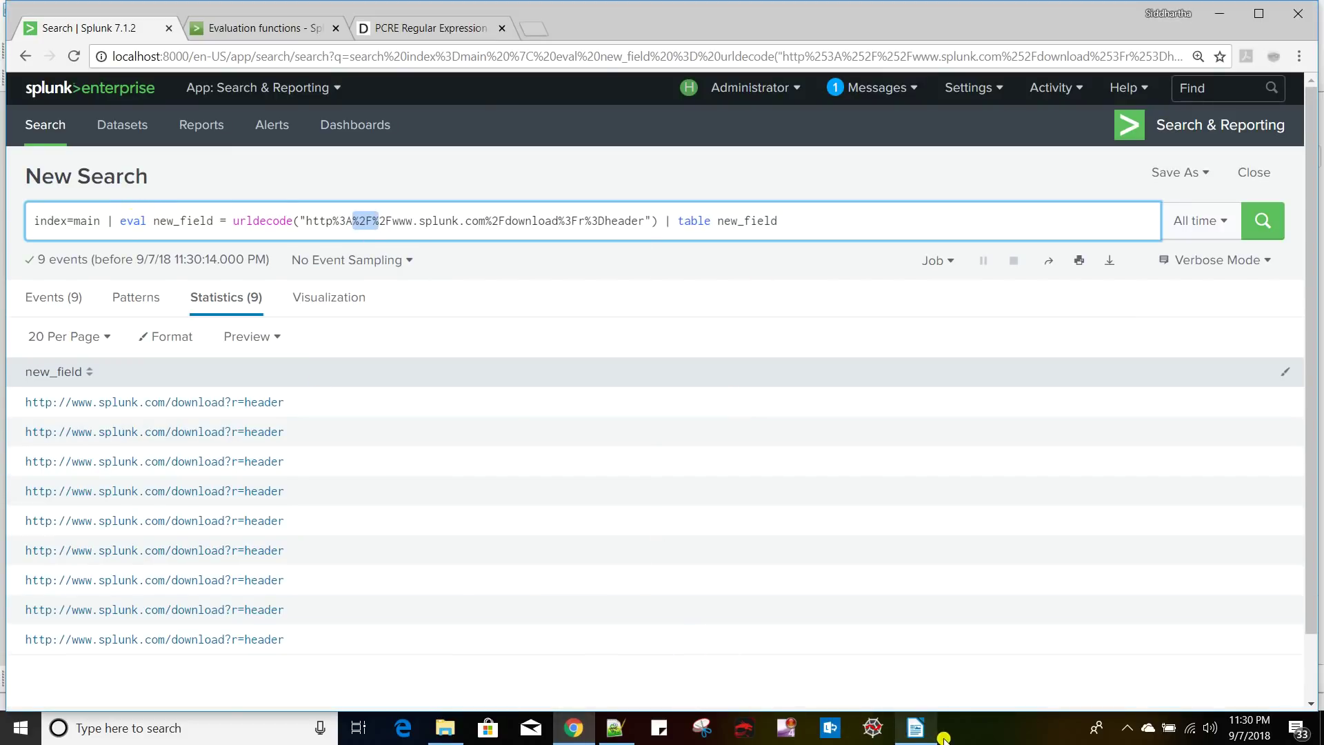
scroll(652, 550, up, 5)
scroll(652, 550, up, 7)
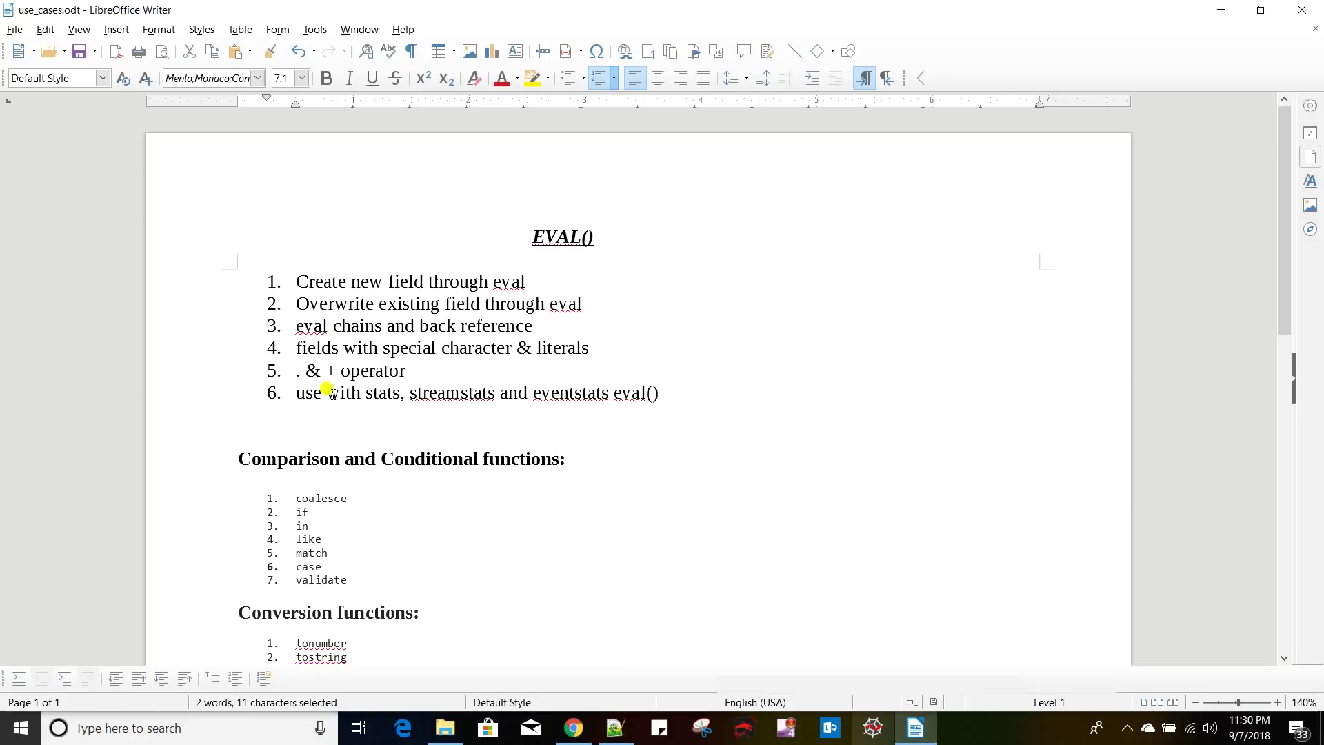
drag(292, 393, 632, 385)
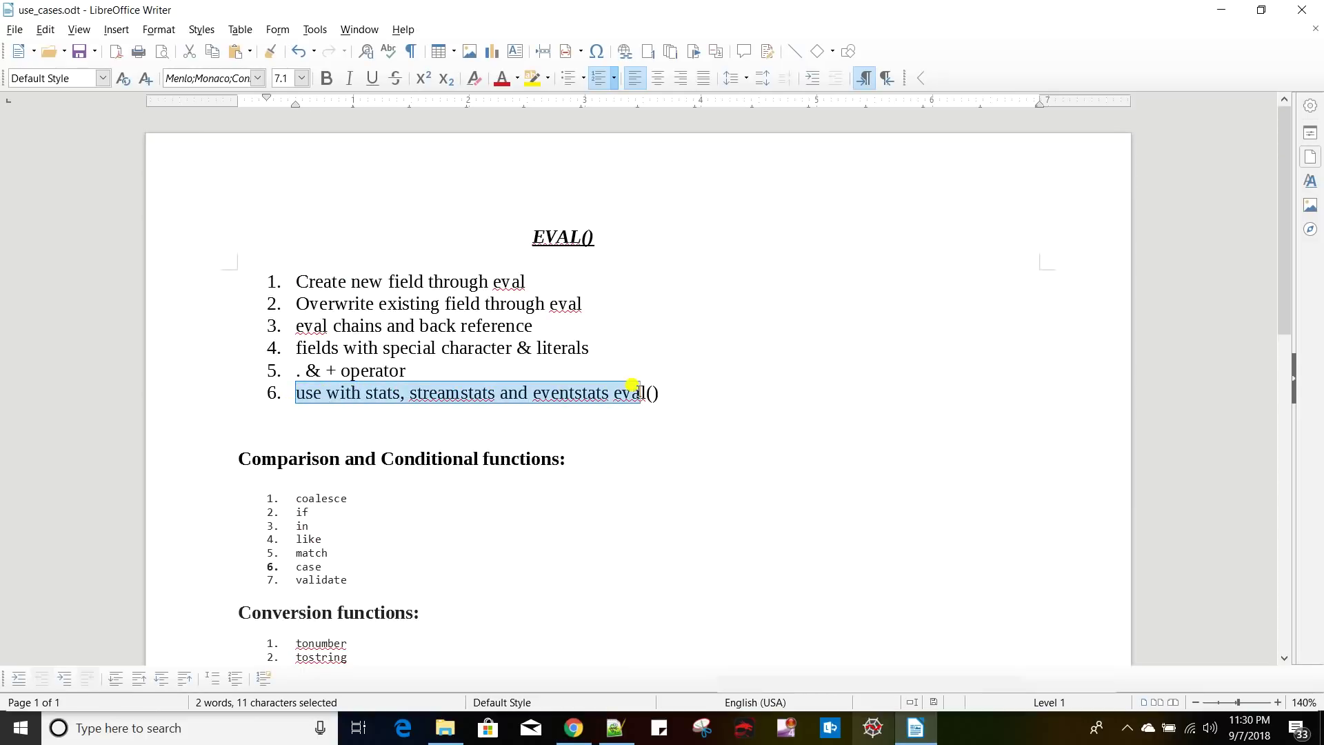
key(alt+Tab)
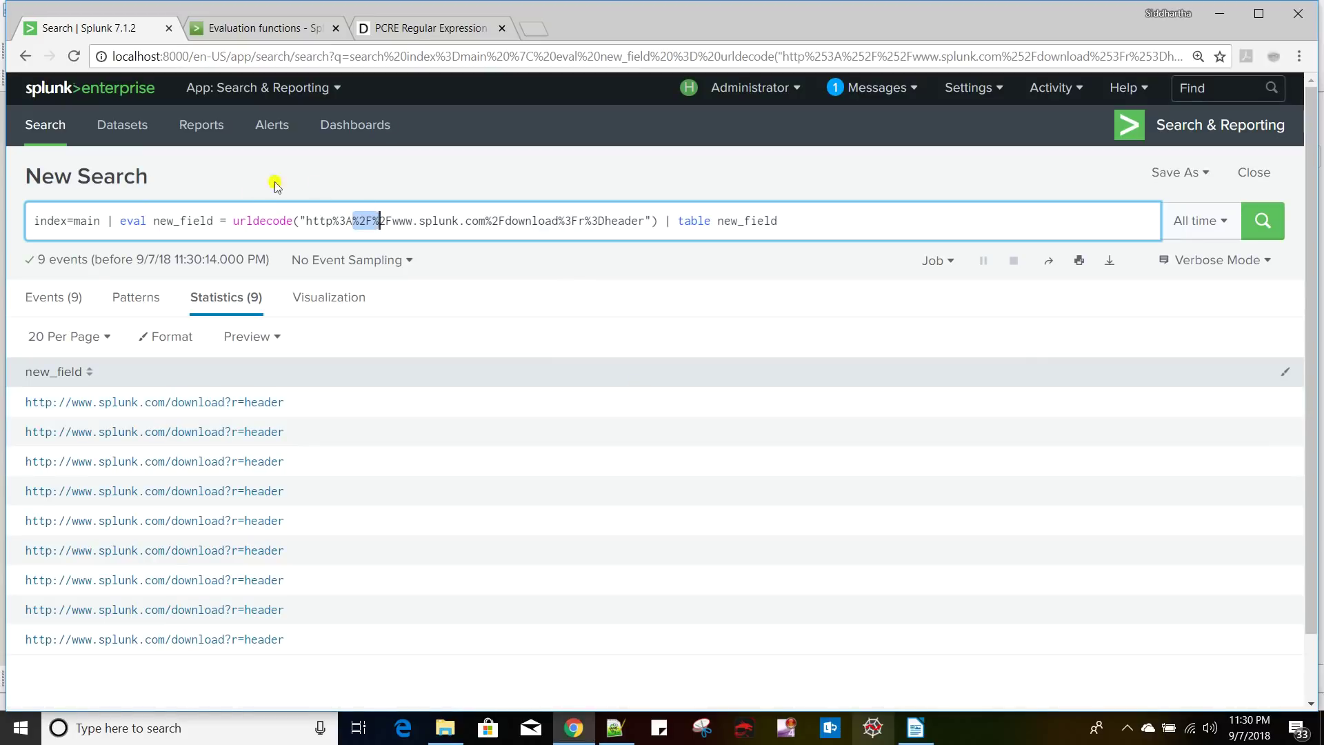
- Reduce the search to index=main, run it, and append a pipe for a new command
drag(153, 221, 572, 233)
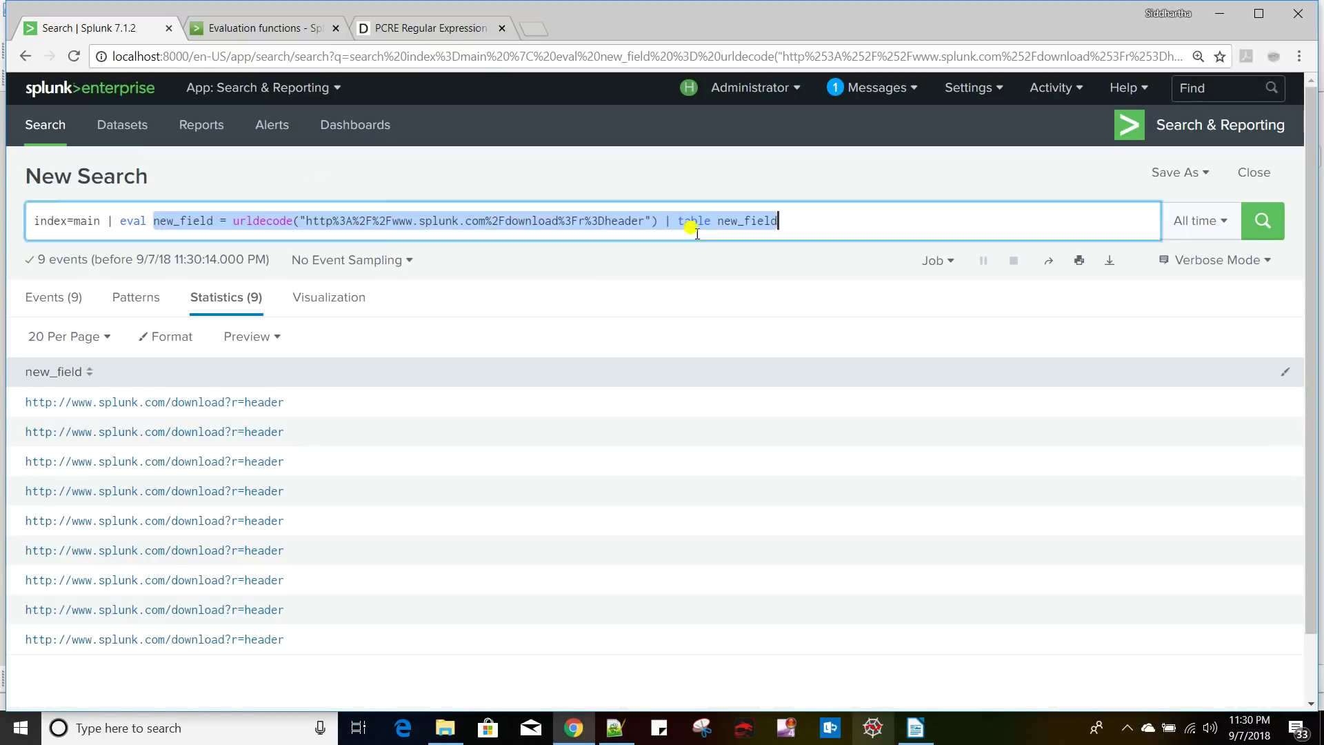
key(BackSpace)
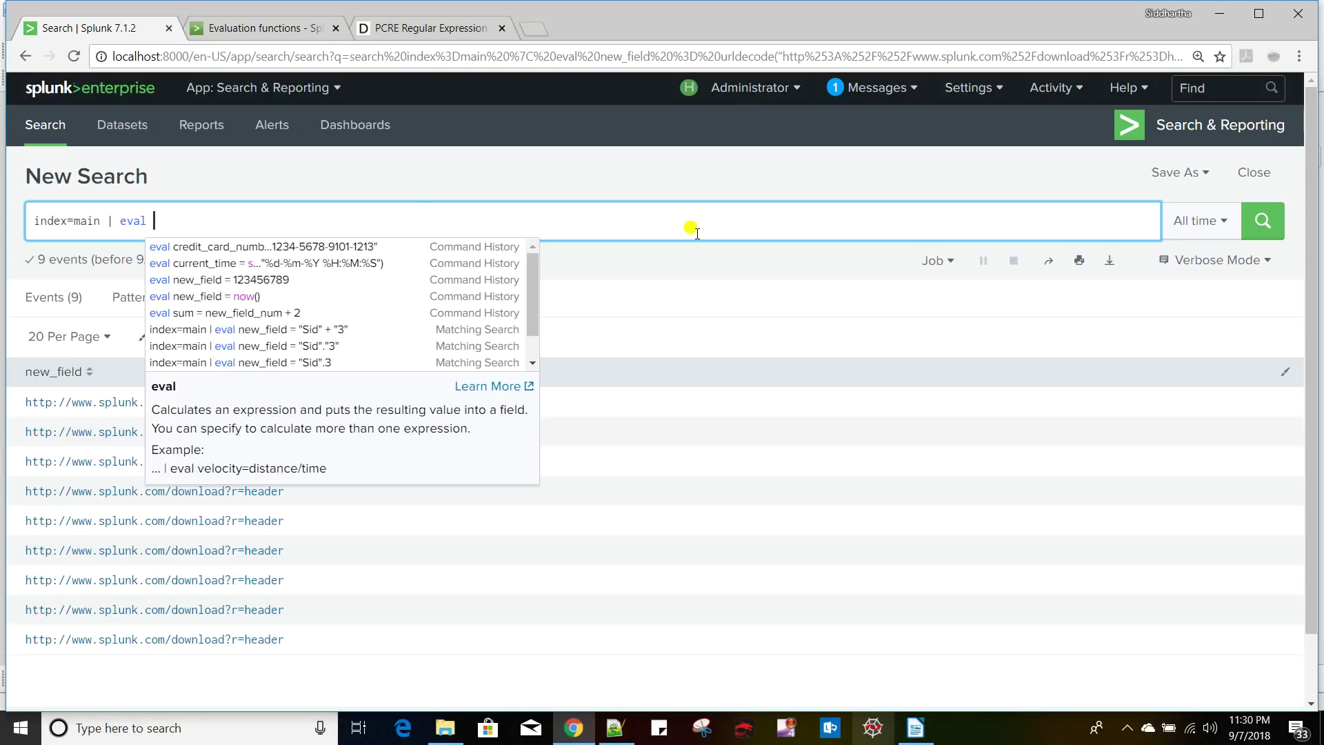
drag(101, 221, 200, 221)
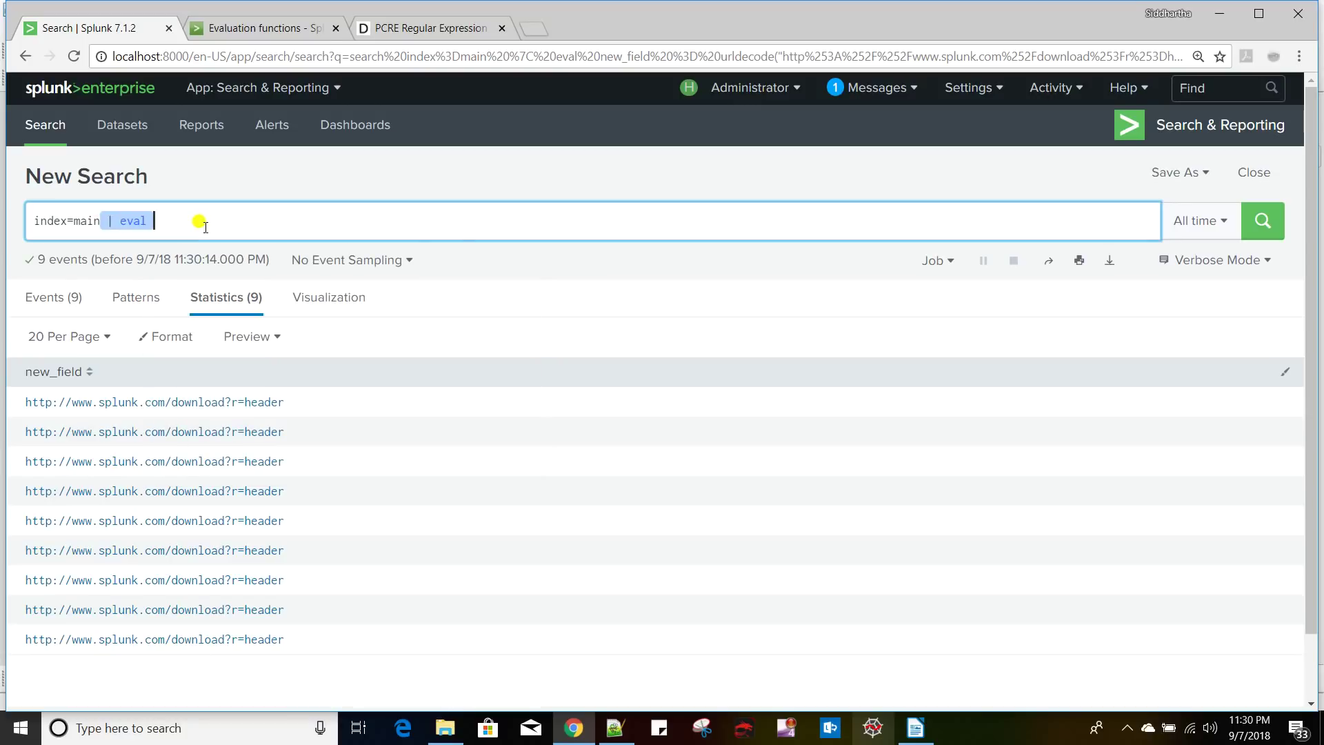
key(BackSpace)
key(Return)
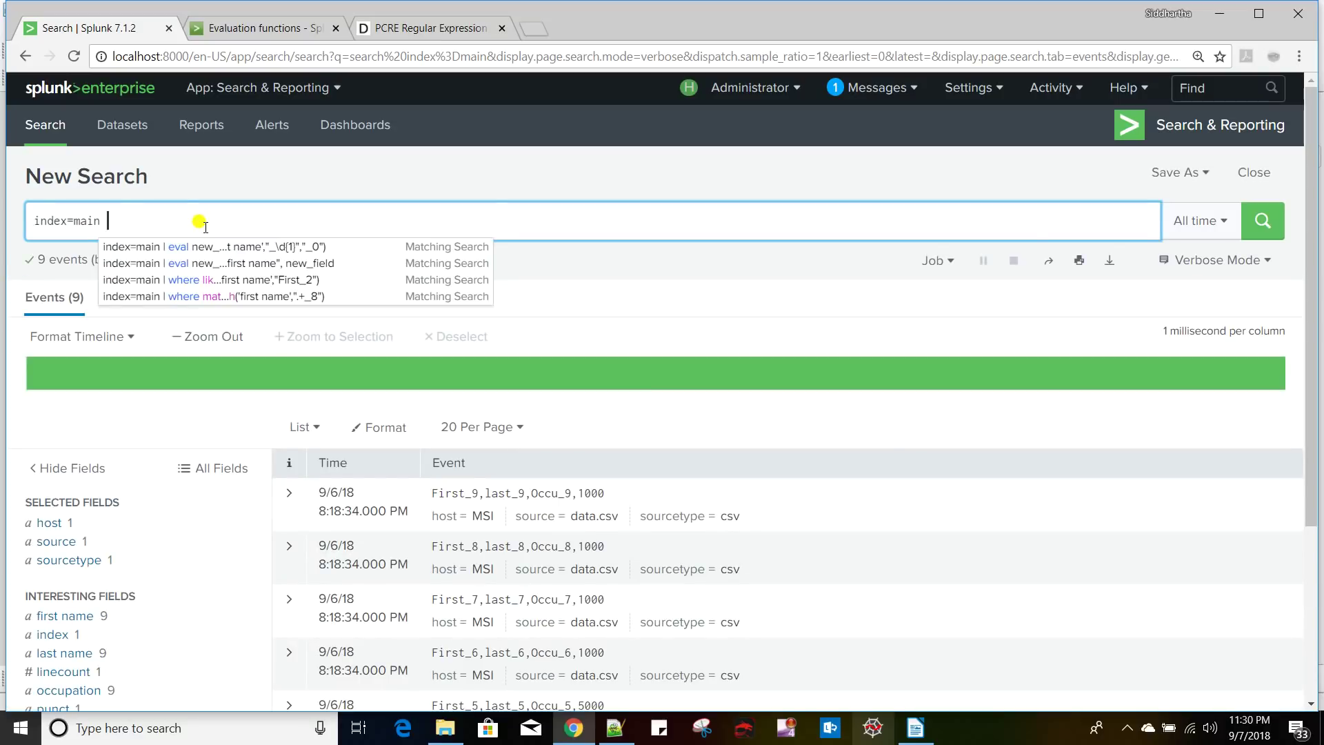
text(|)
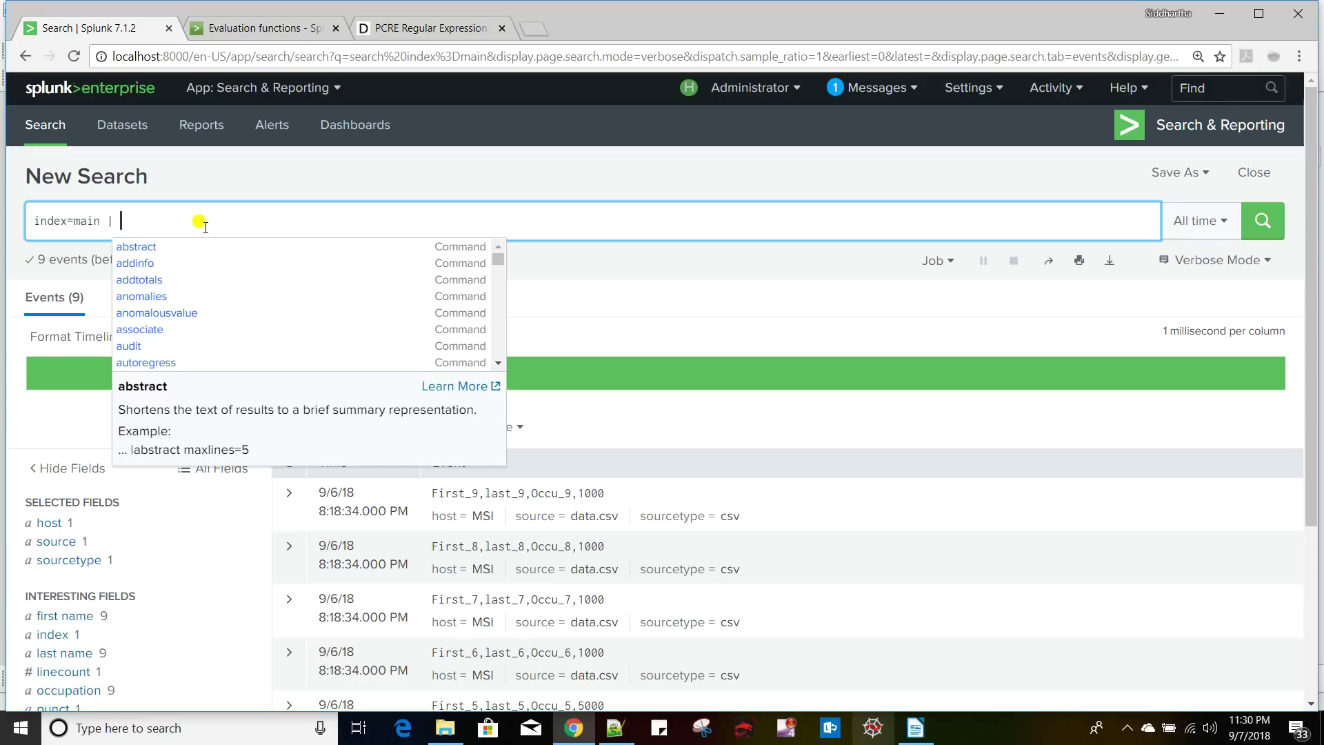
- Switch to Notepad++, highlight First_1 in the first record of data.csv, and return to Splunk in Chrome
click(615, 727)
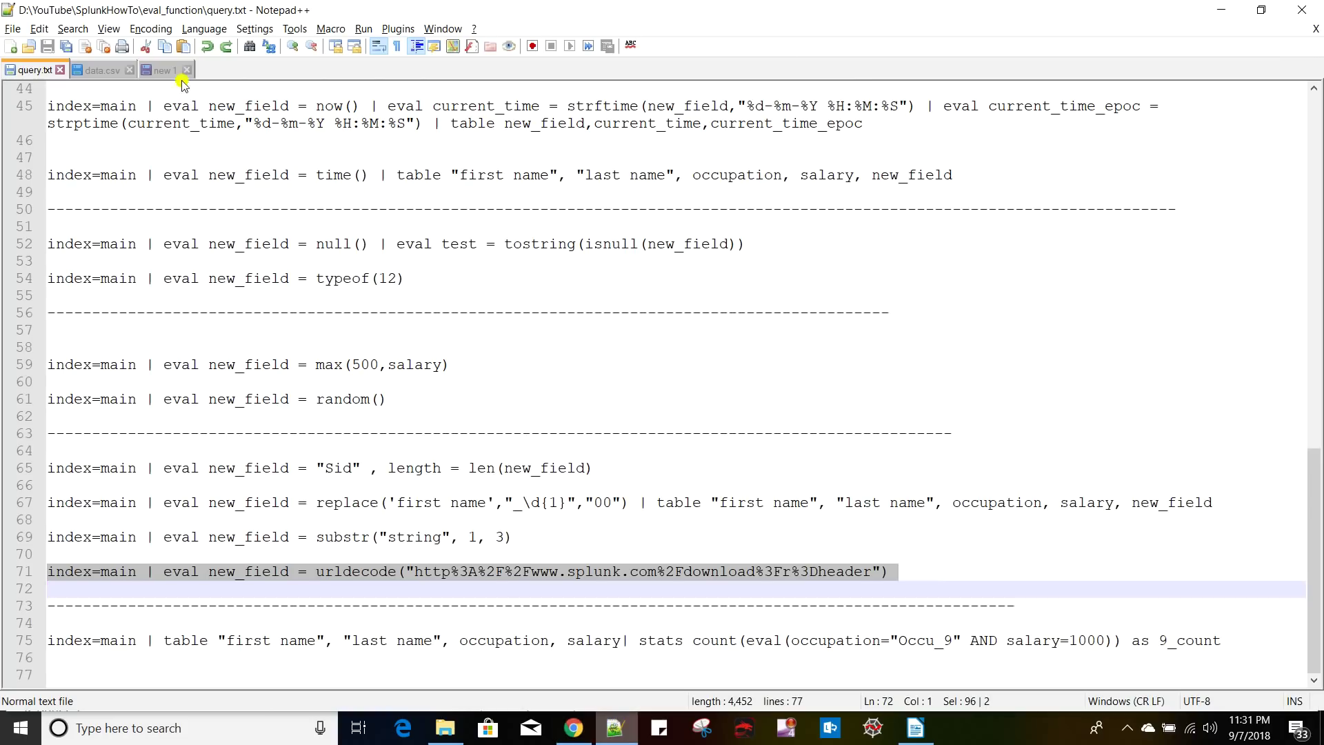
click(113, 70)
click(105, 104)
drag(105, 105, 31, 107)
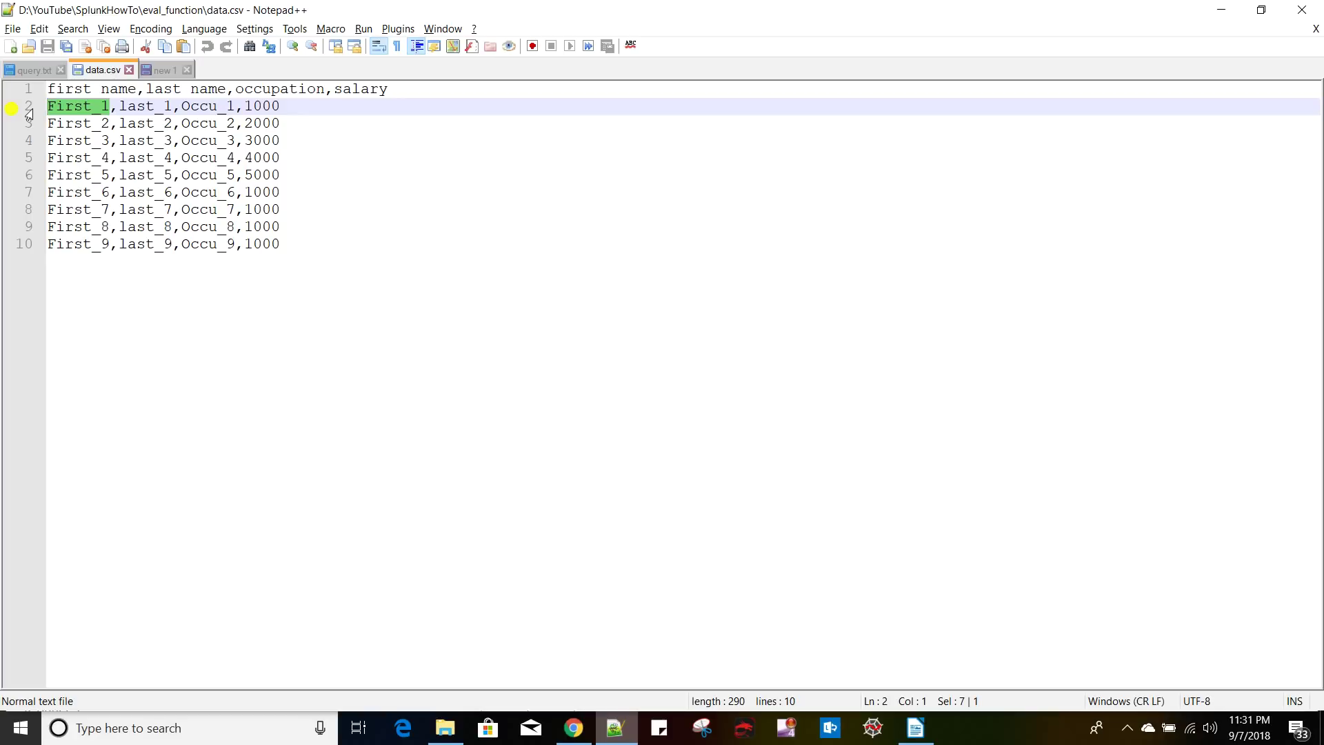
key(alt+Tab)
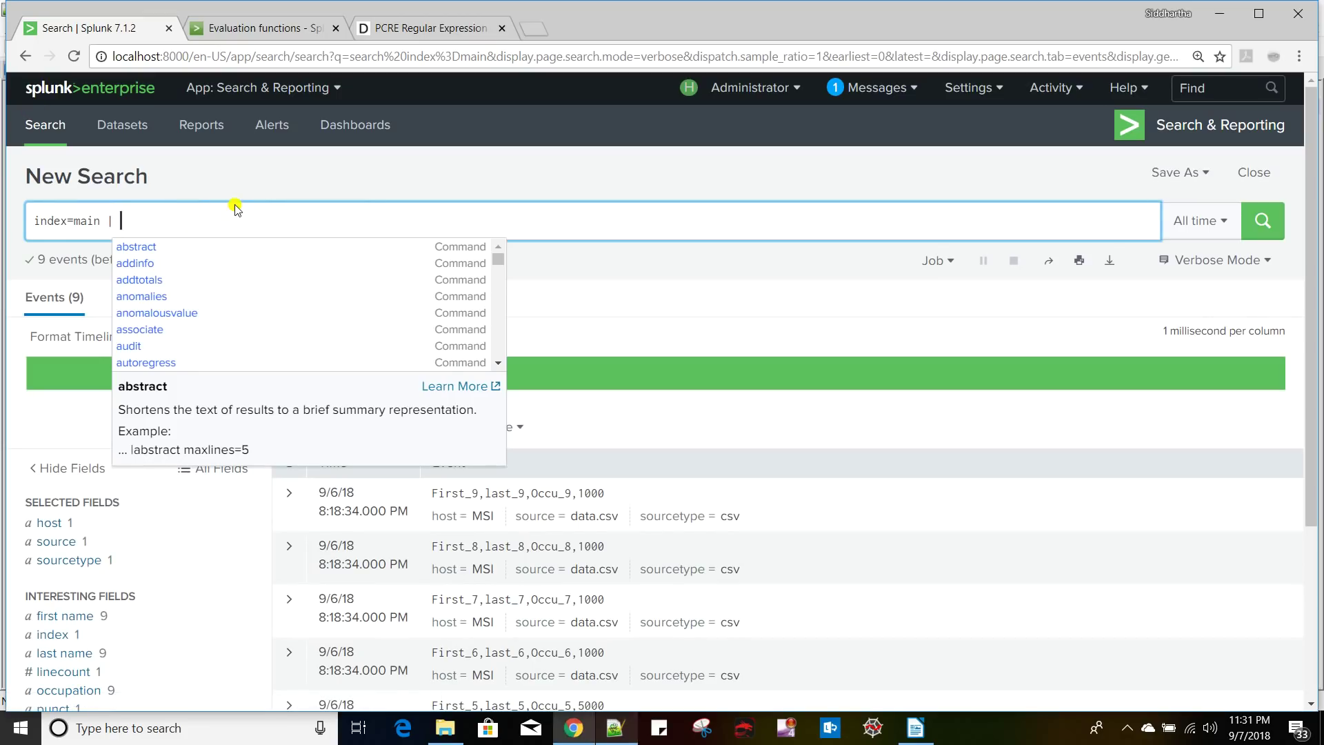
- Complete the search with stats count(eval('first name'="First_1")) and run it, checking the name value in data.csv
text(stats )
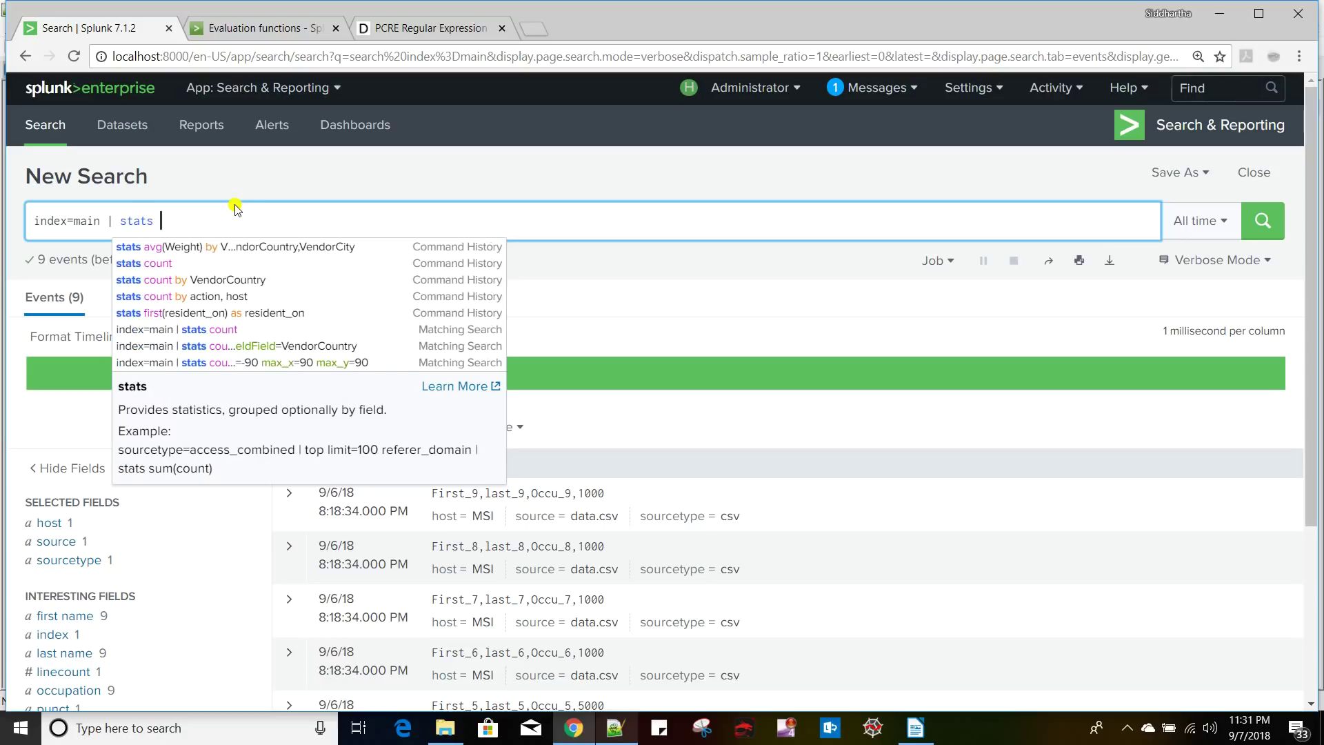
text(c)
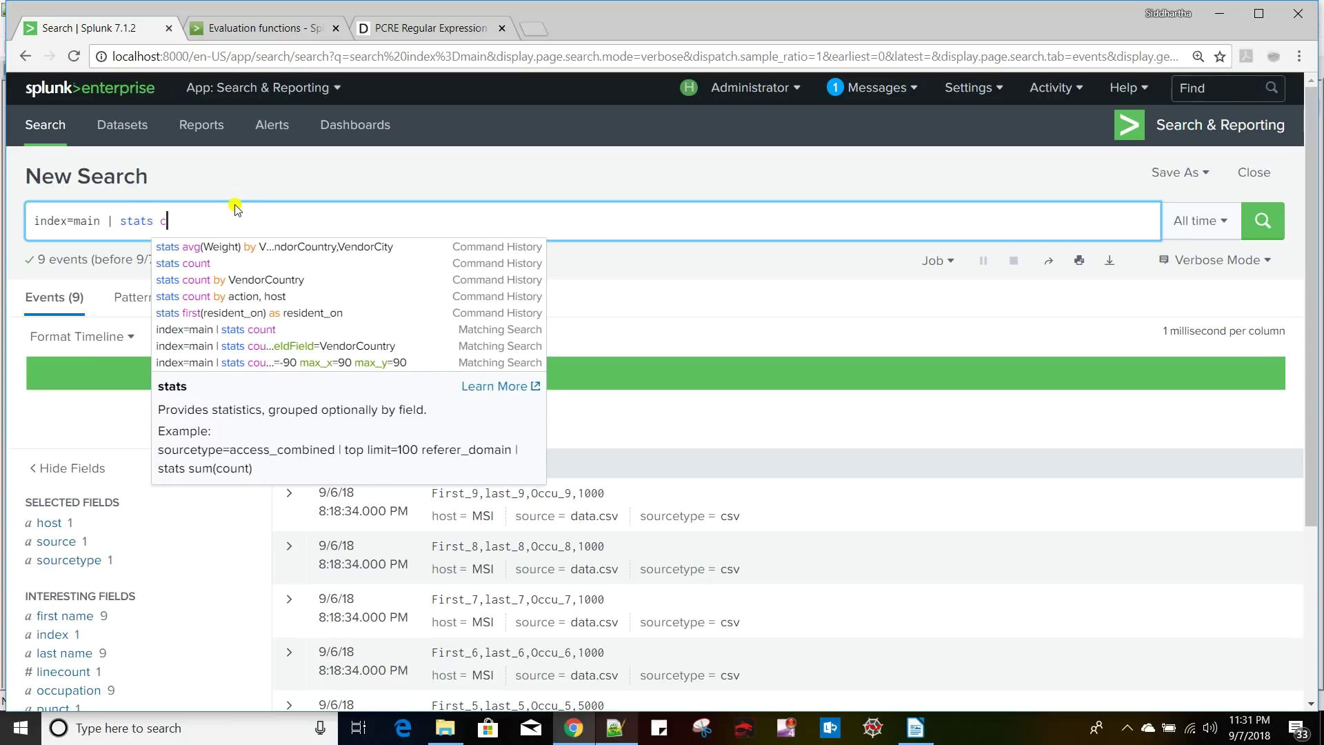
text(ount()
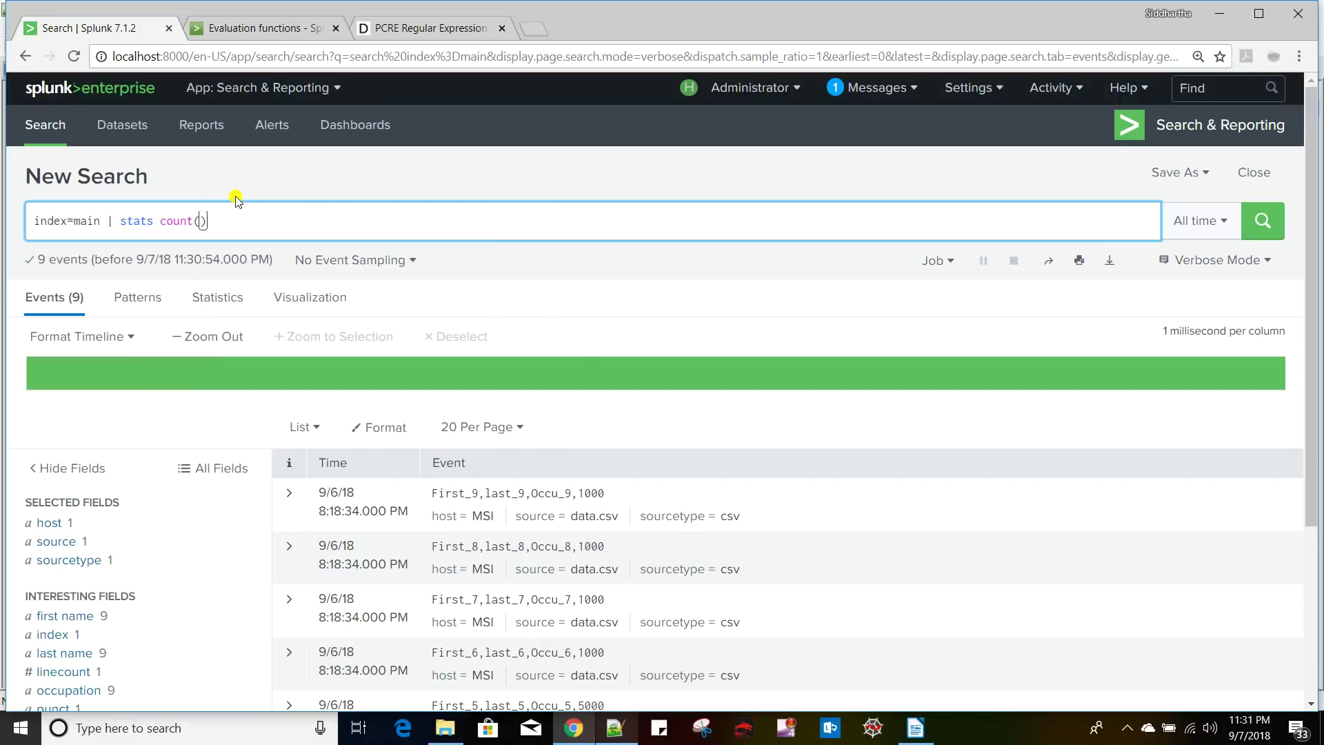
text(eval()
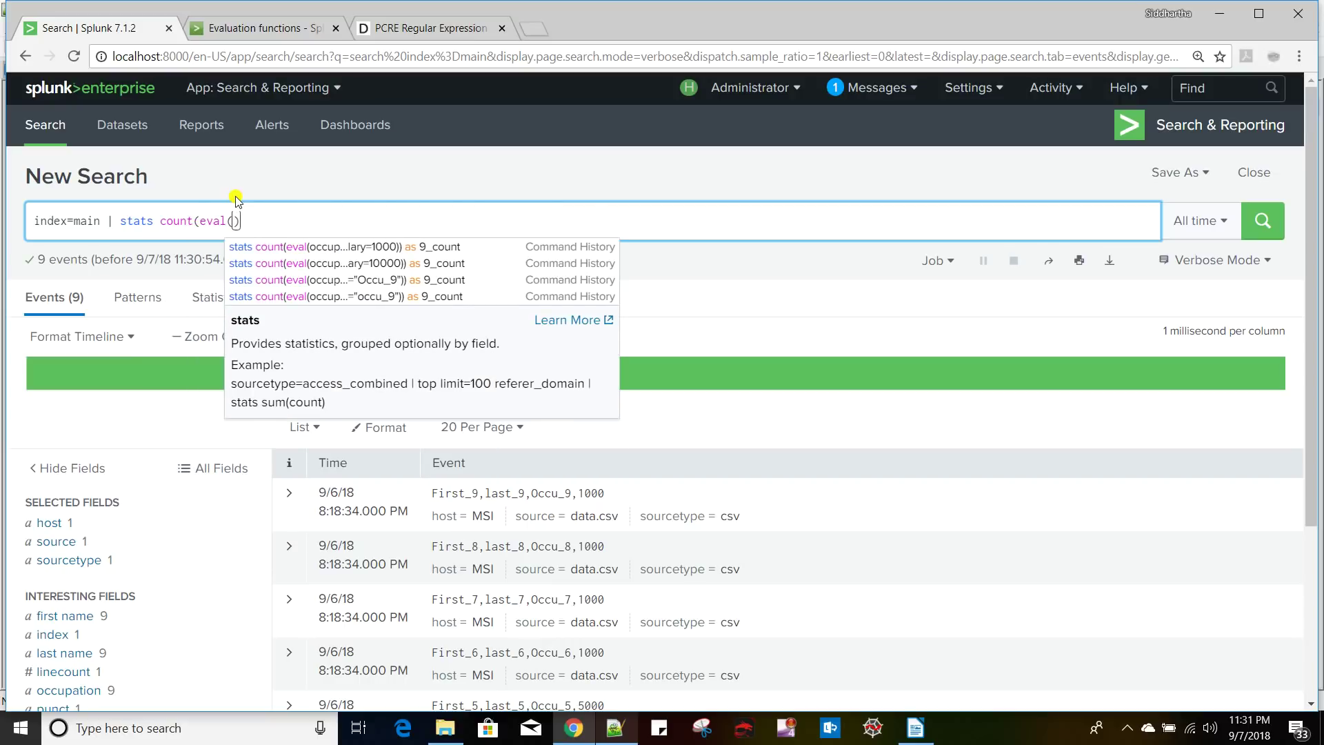
text())
key(Left)
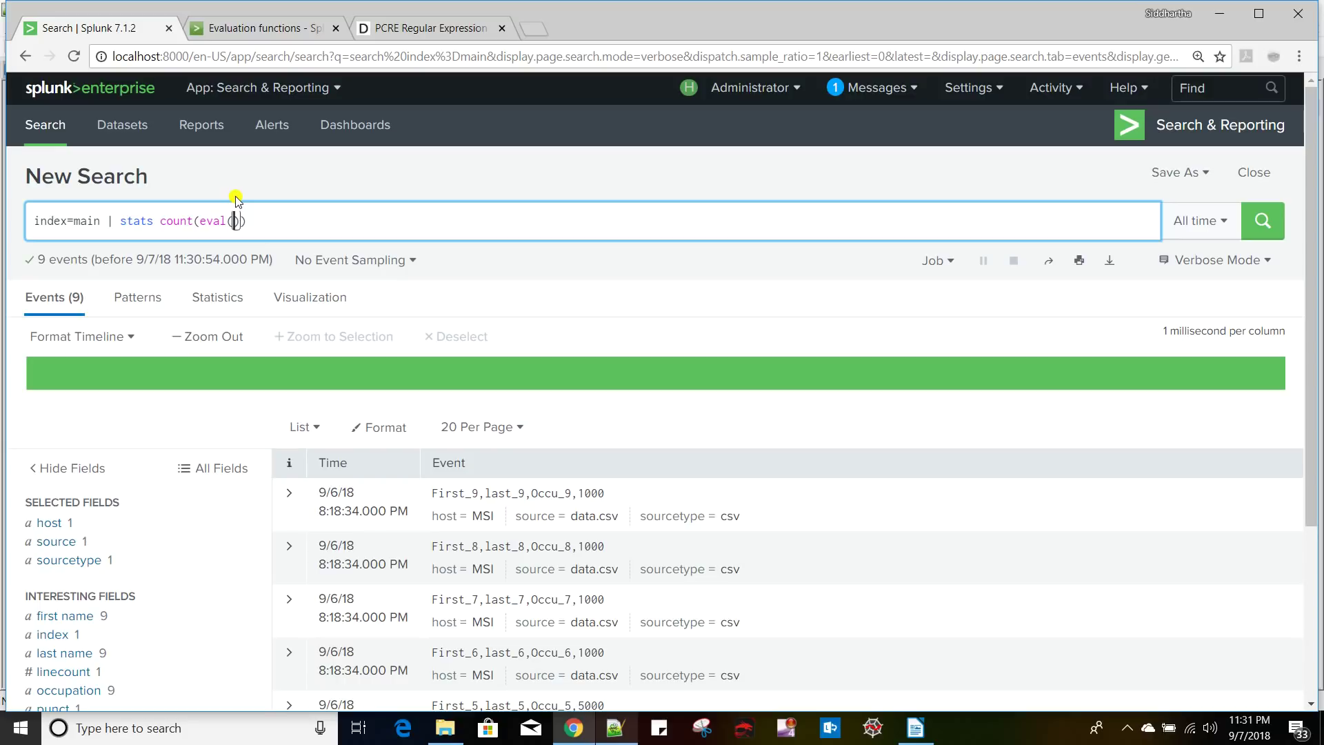
text('first name'="")
key(Left)
key(alt+Tab)
key(alt+Tab)
text(First_1)
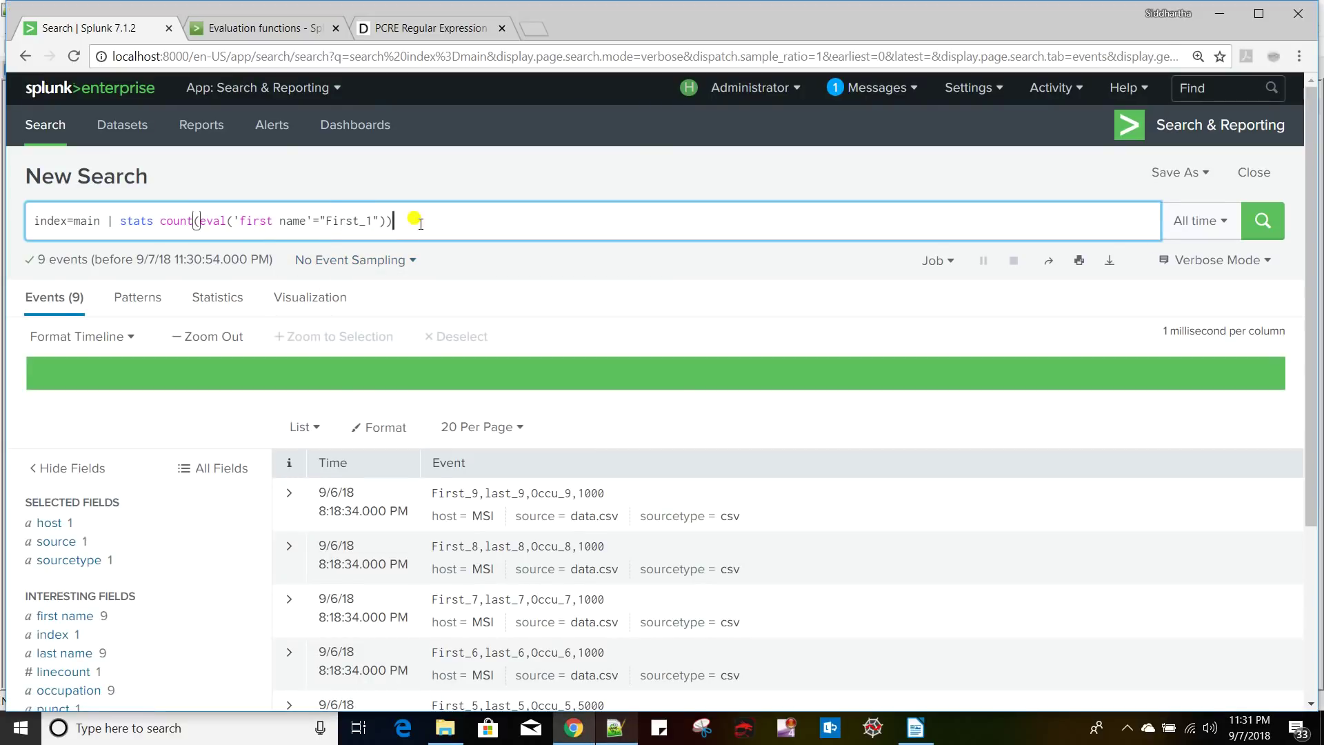
key(Return)
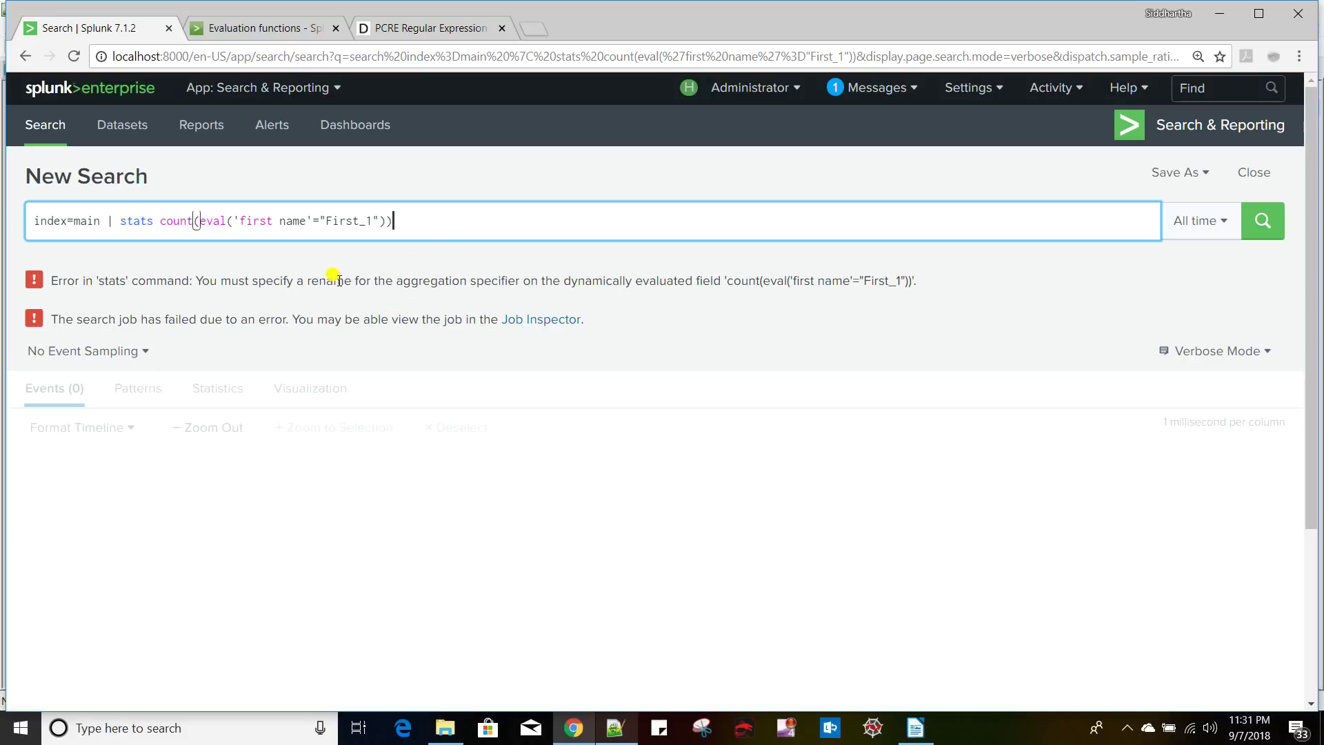
- Rename the stats result with "as count", run the search, and compare the resulting count with data.csv
text(a)
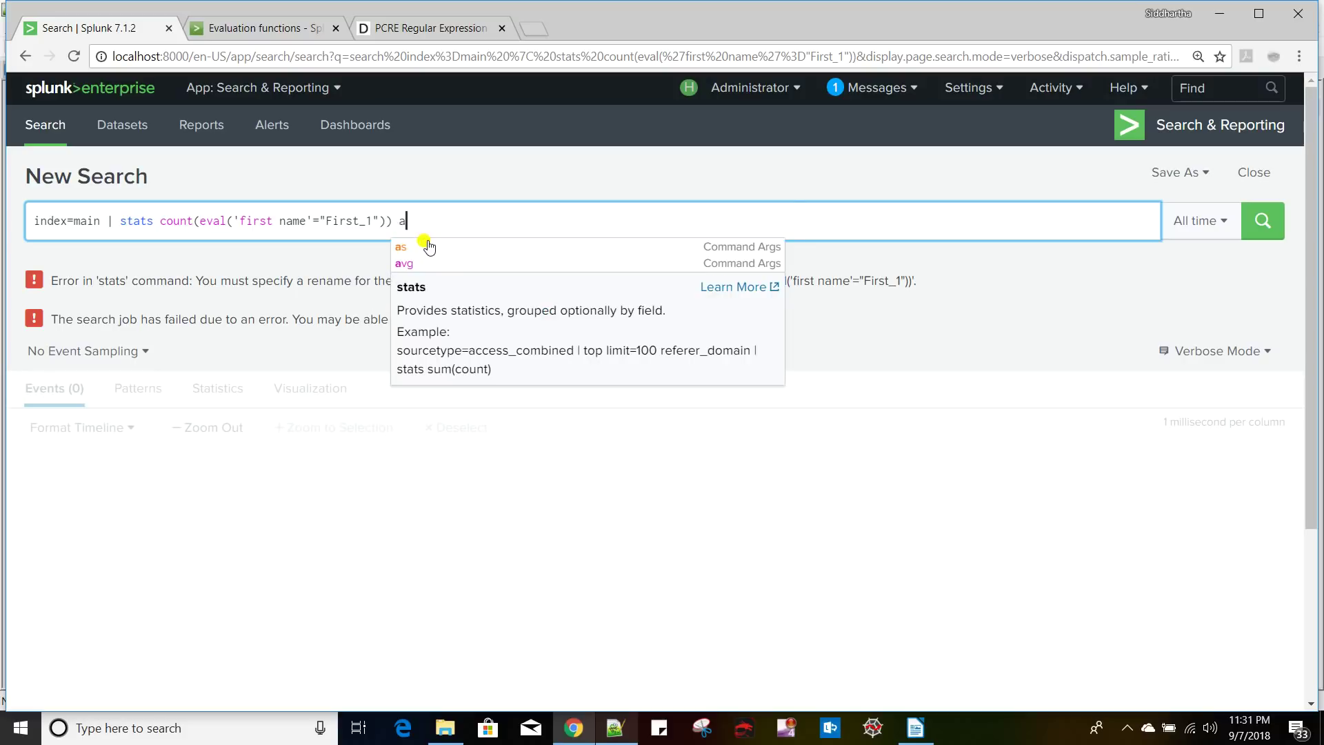
text(s count)
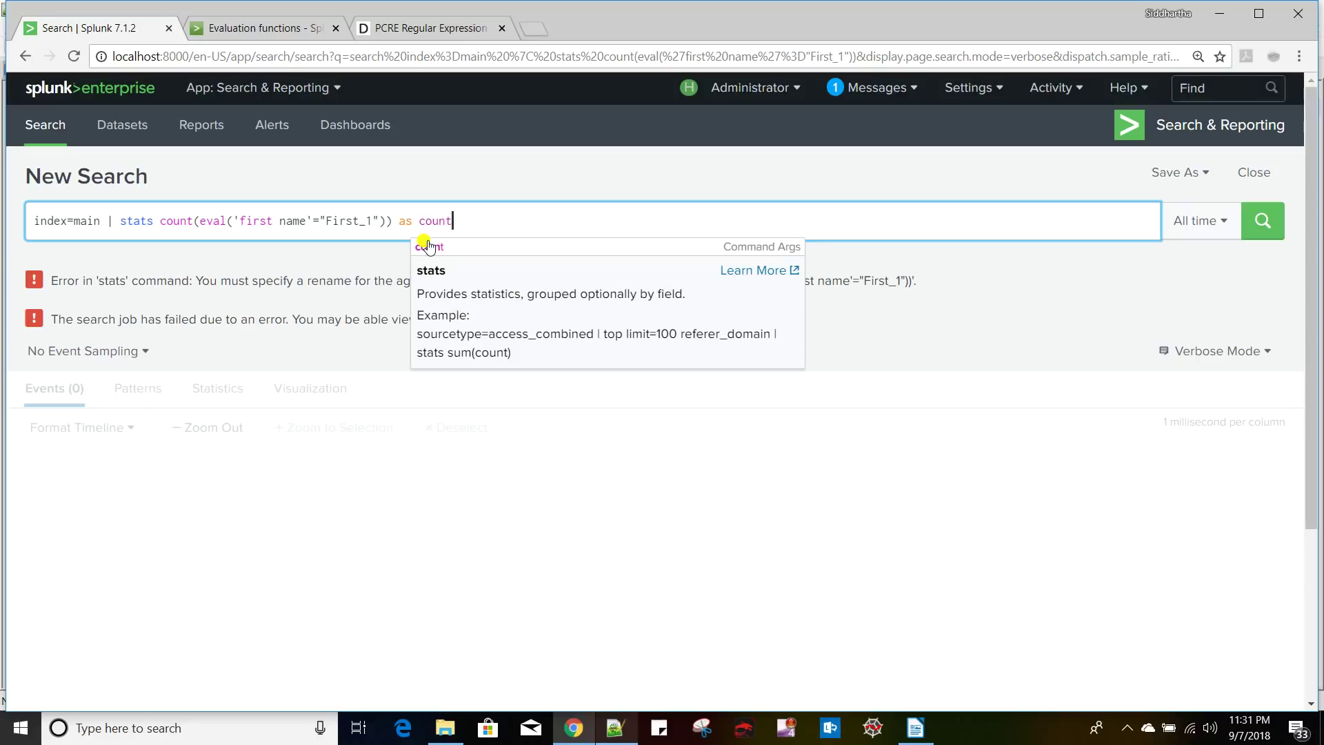
key(Return)
drag(59, 413, 14, 414)
key(alt+Tab)
key(alt+Tab)
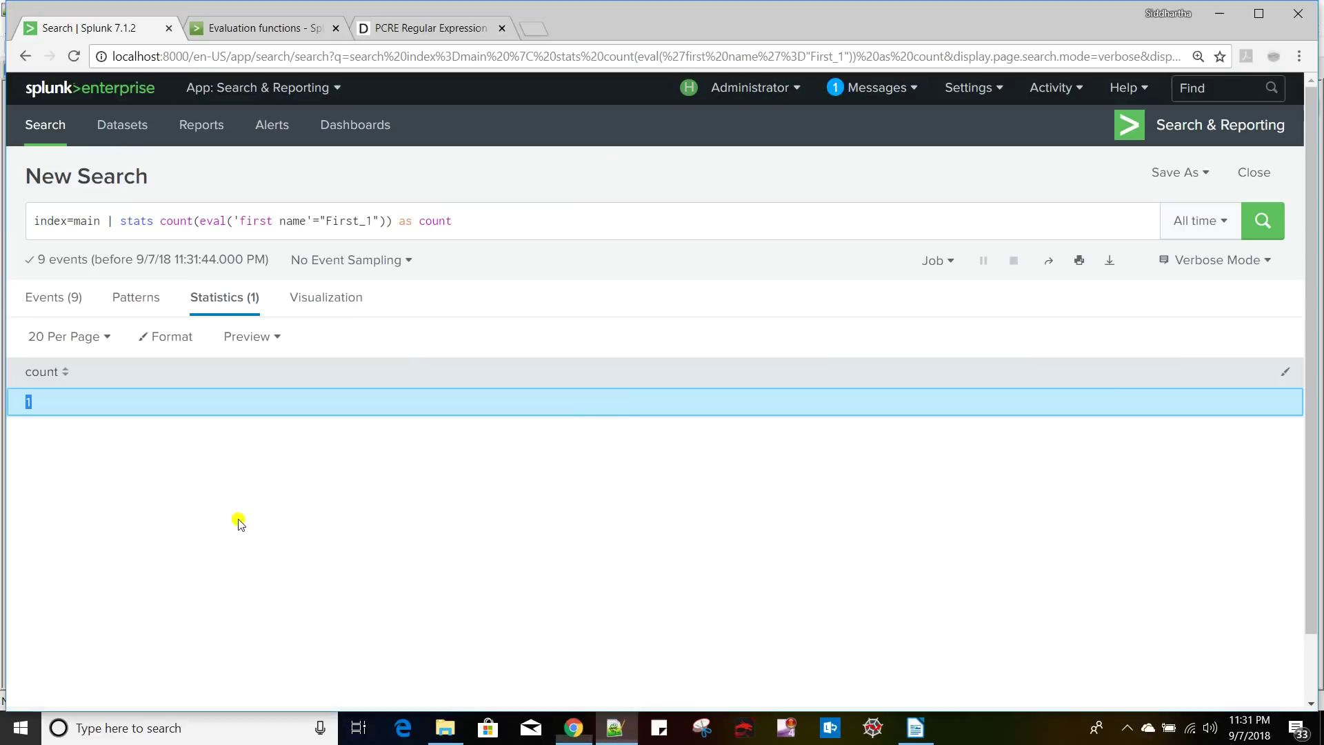
- Add the condition AND salary = 1000 inside the eval expression, checking the salary in data.csv, and run the search
click(373, 220)
text(")
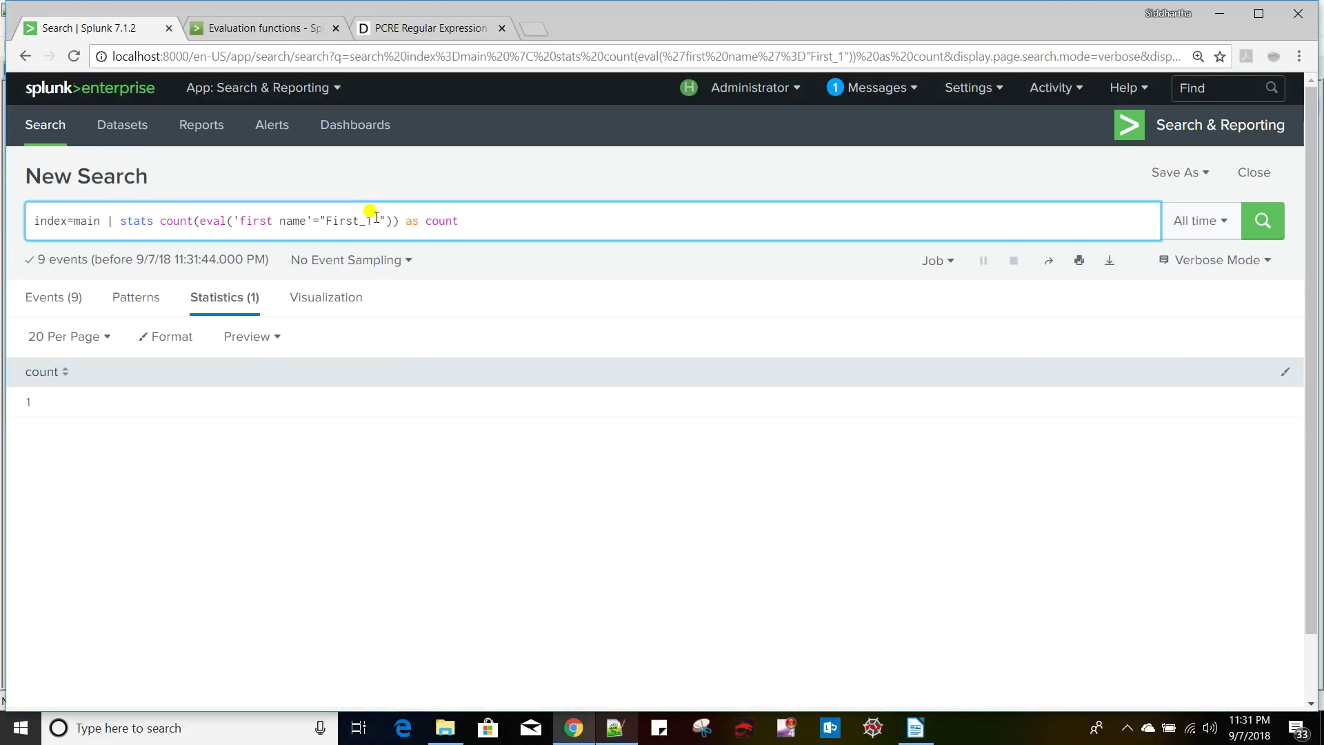
key(BackSpace)
text(AND)
key(alt+Tab)
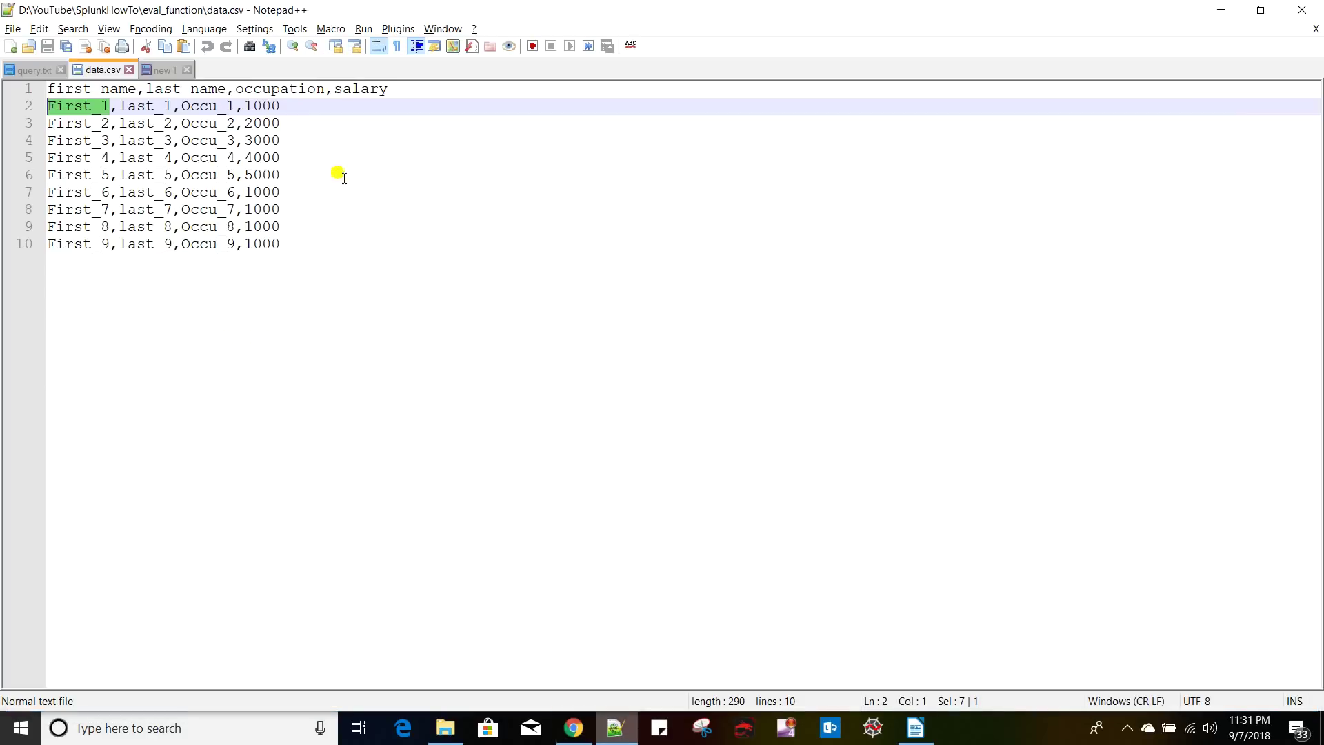
double_click(262, 105)
key(alt+Tab)
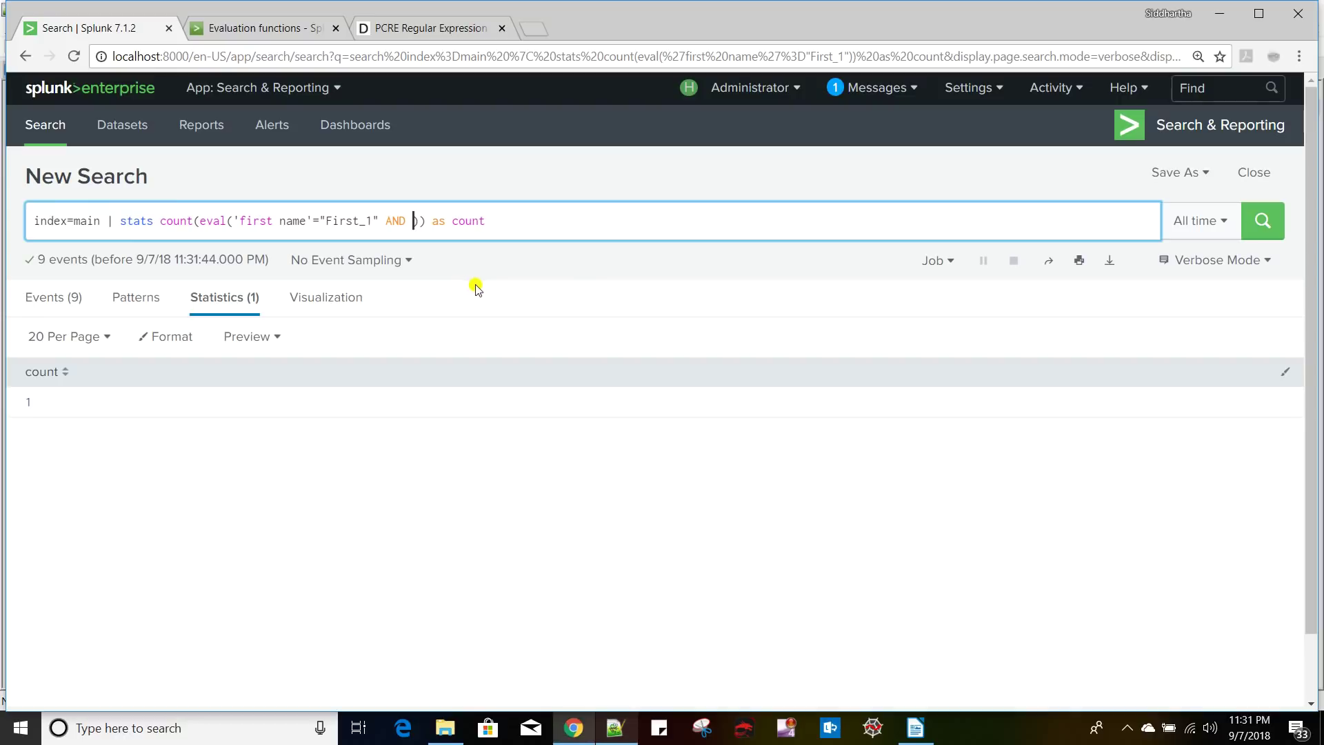
text(sal)
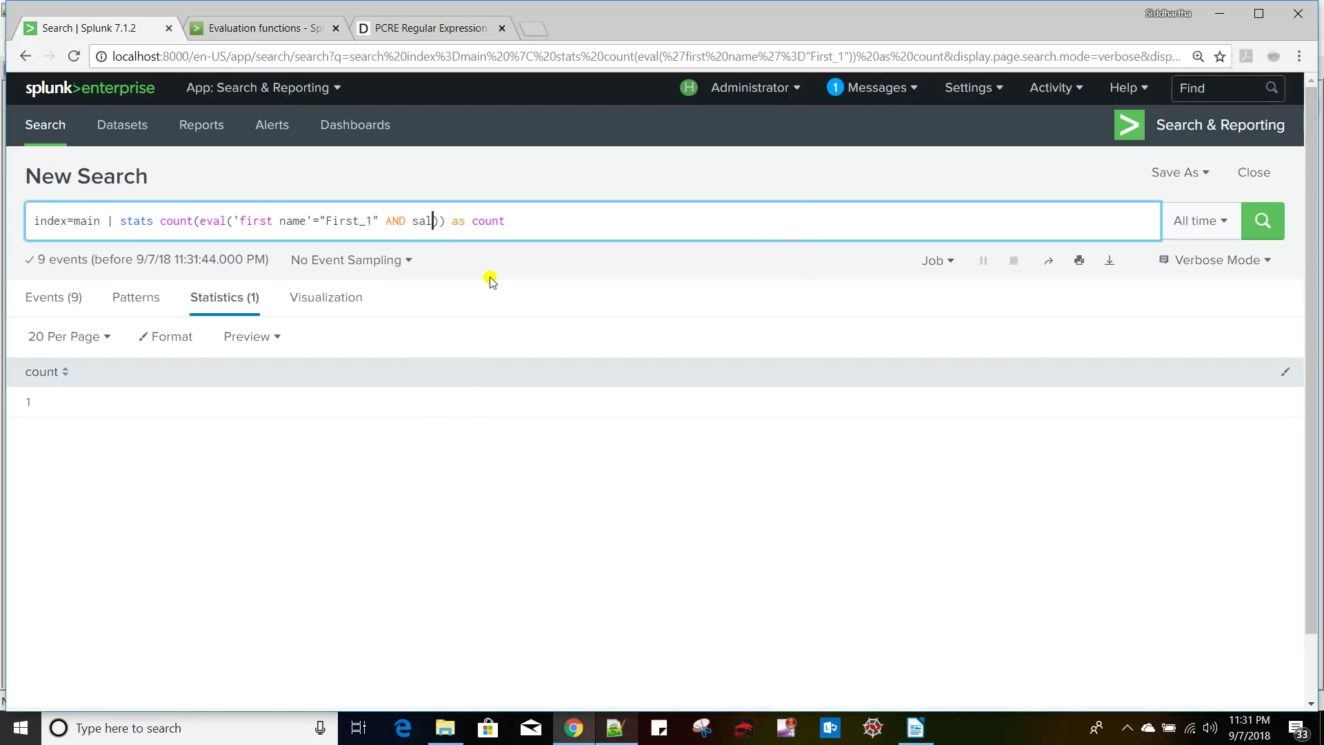
text(ary = 1000)
key(Return)
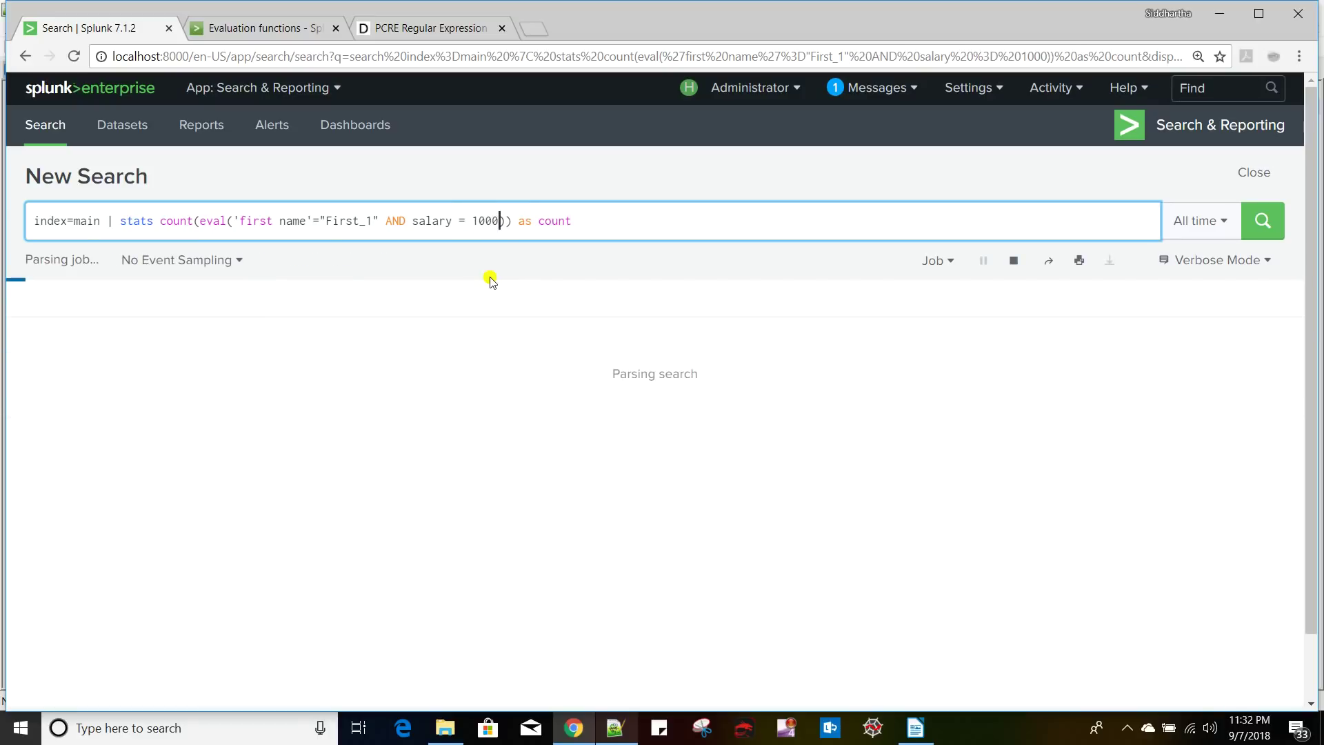
- Compare the result with data.csv and highlight the 'first name' condition and the eval function in the search
key(alt+Tab)
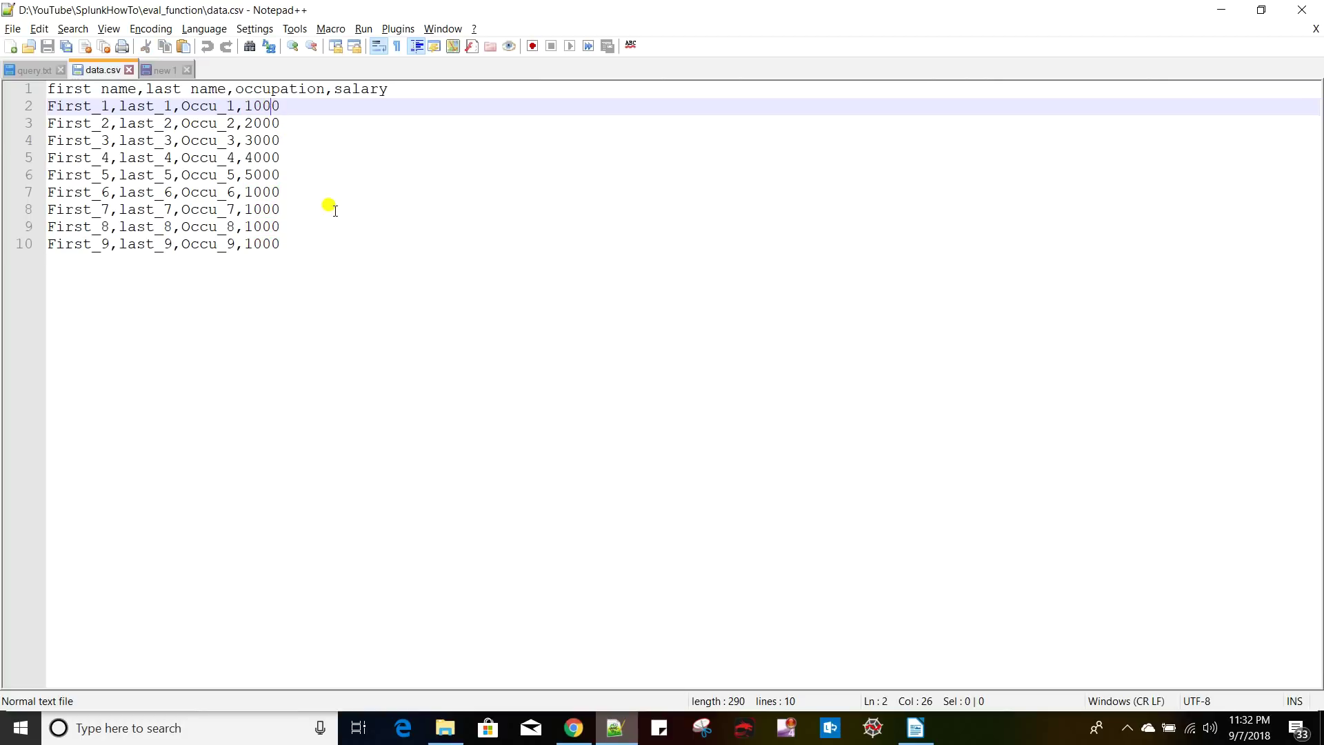
key(alt+Tab)
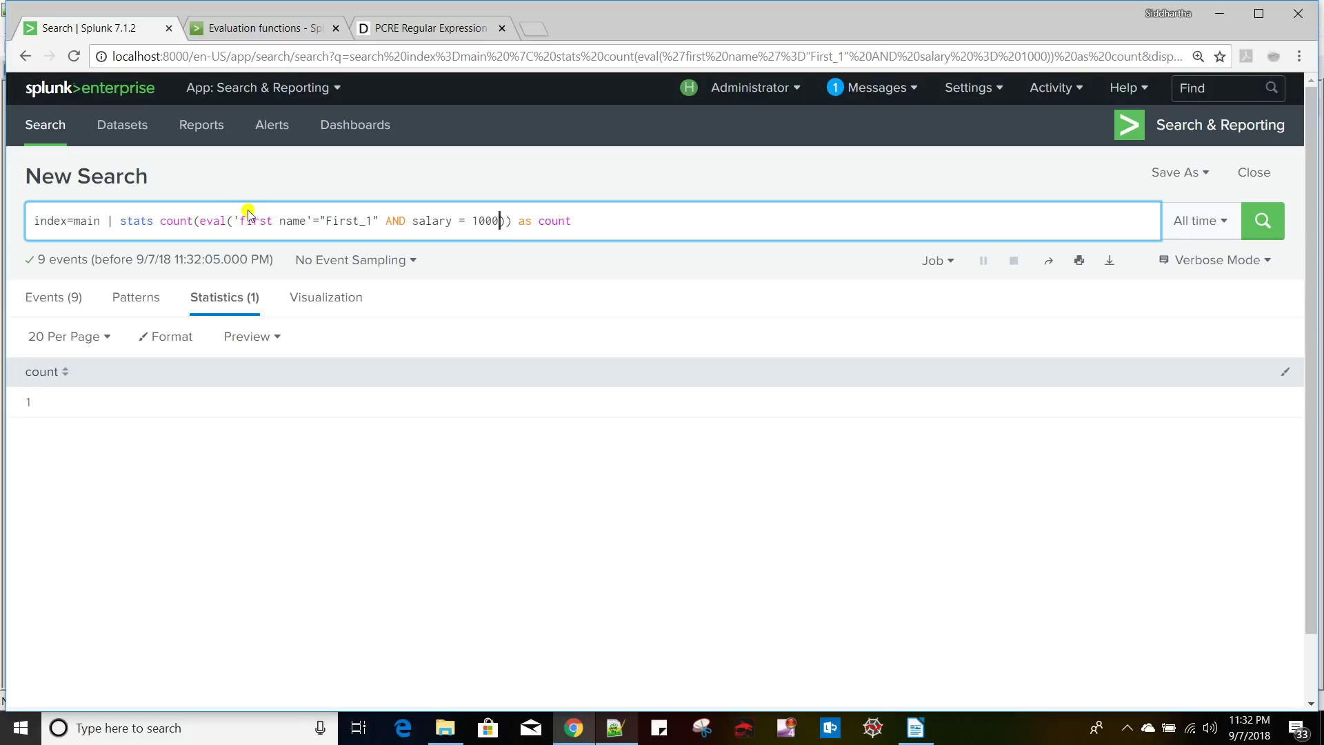
drag(234, 219, 387, 222)
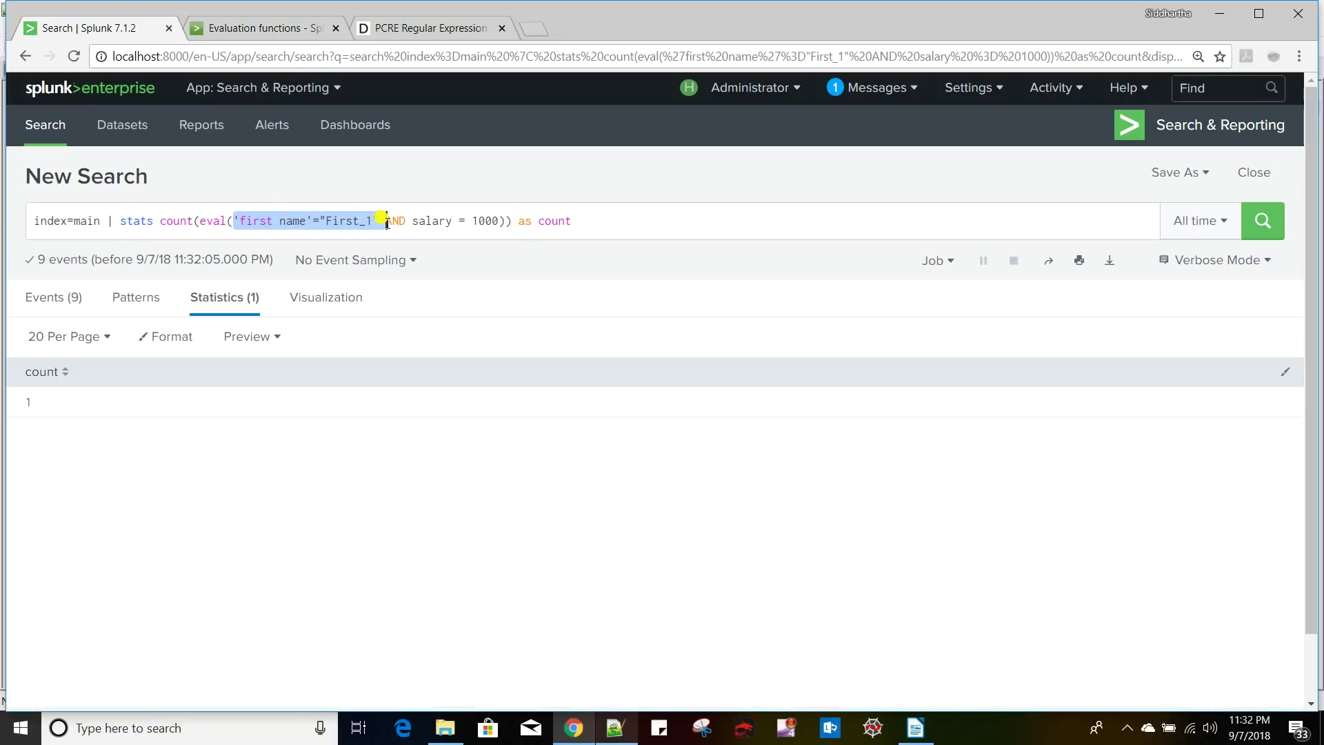
double_click(210, 219)
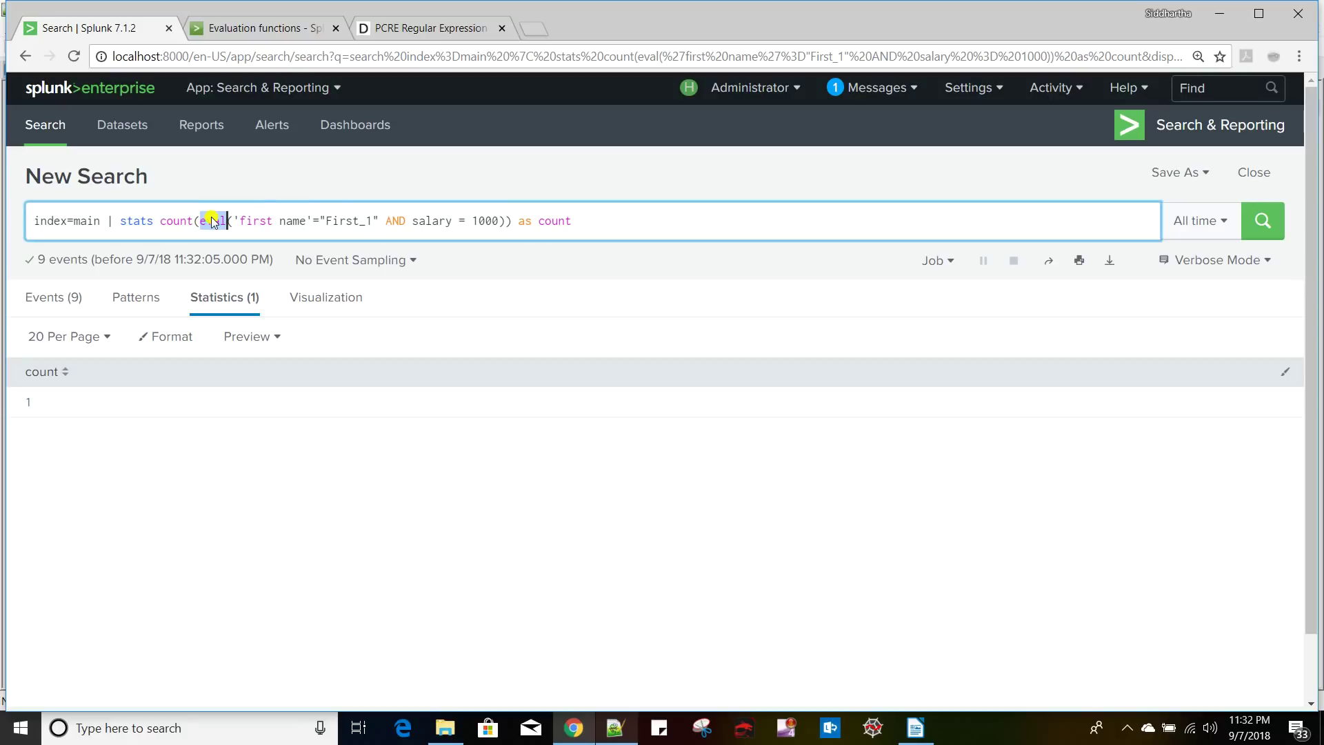
click(613, 222)
key(alt+Tab)
key(alt+Tab)
- Switch to use_cases.odt in LibreOffice Writer and review its eval topics and function lists, ending back at the EVAL() list
click(927, 736)
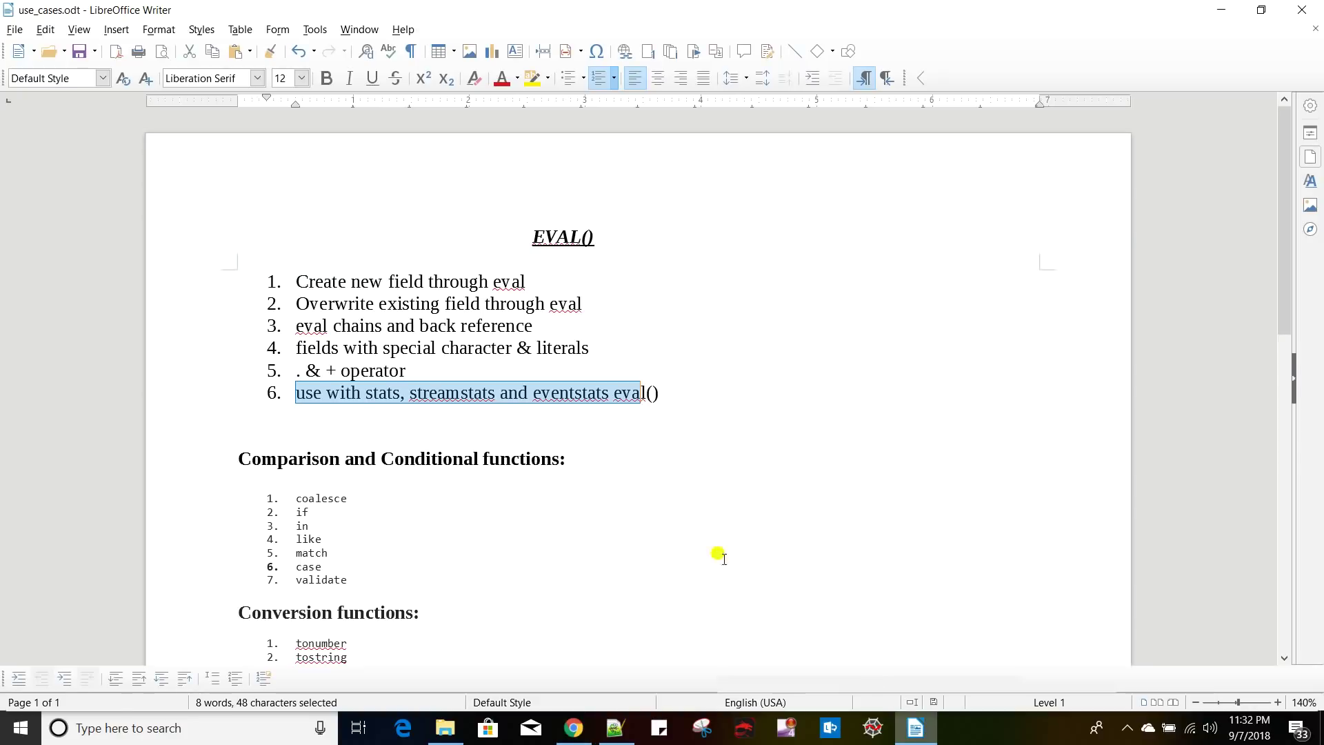
scroll(666, 431, down, 3)
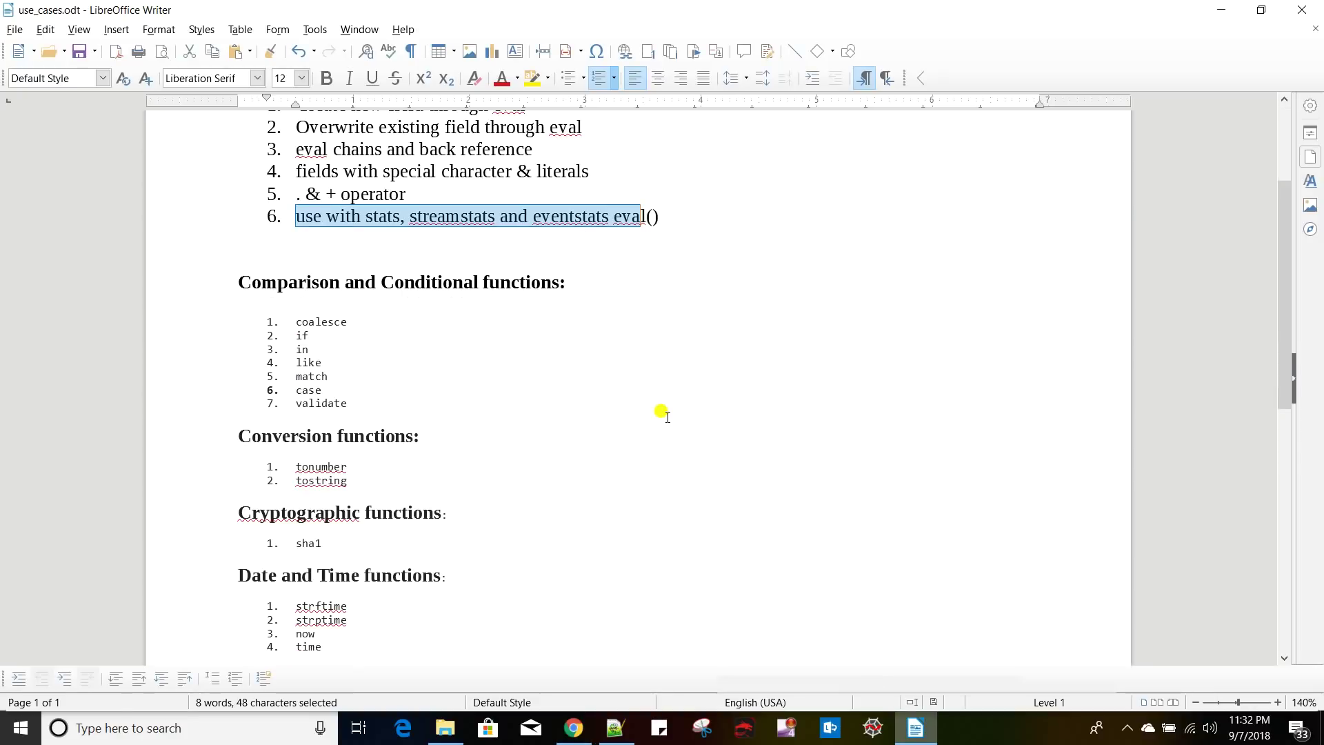
scroll(666, 417, down, 3)
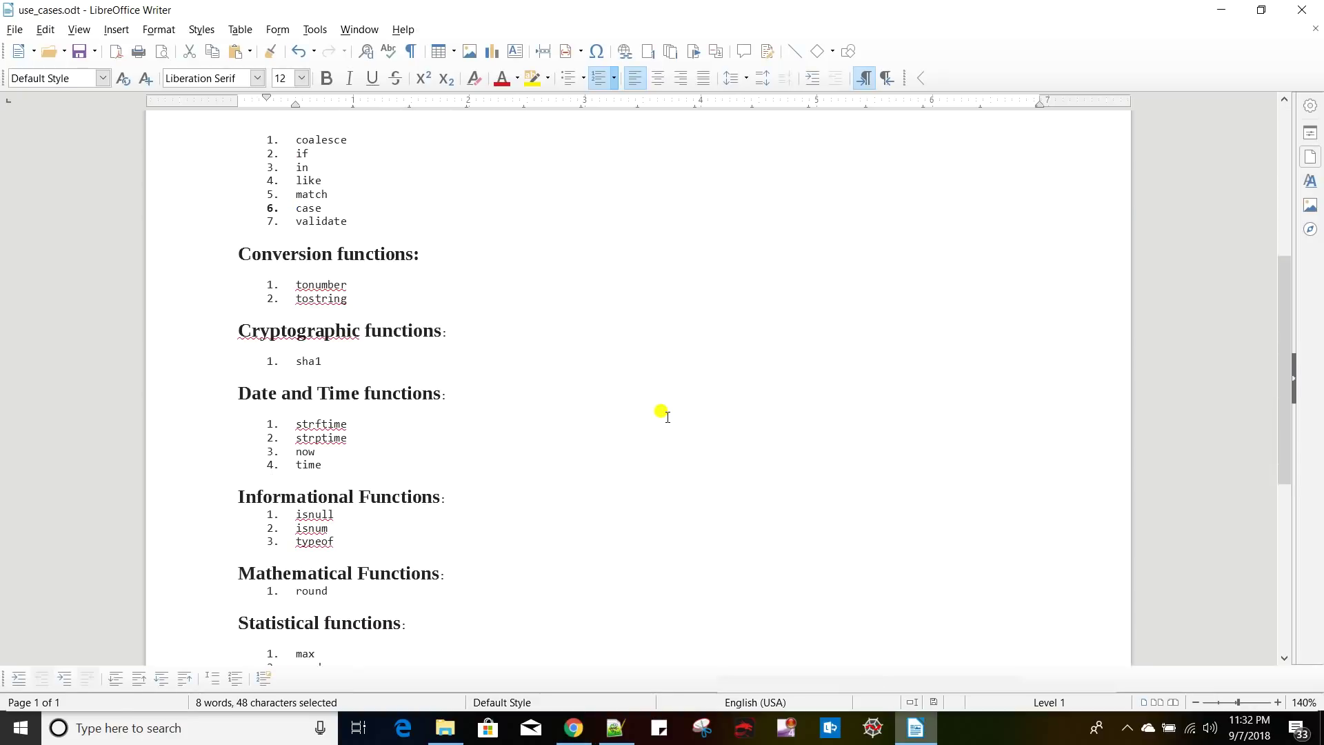
scroll(666, 416, down, 3)
scroll(667, 417, up, 9)
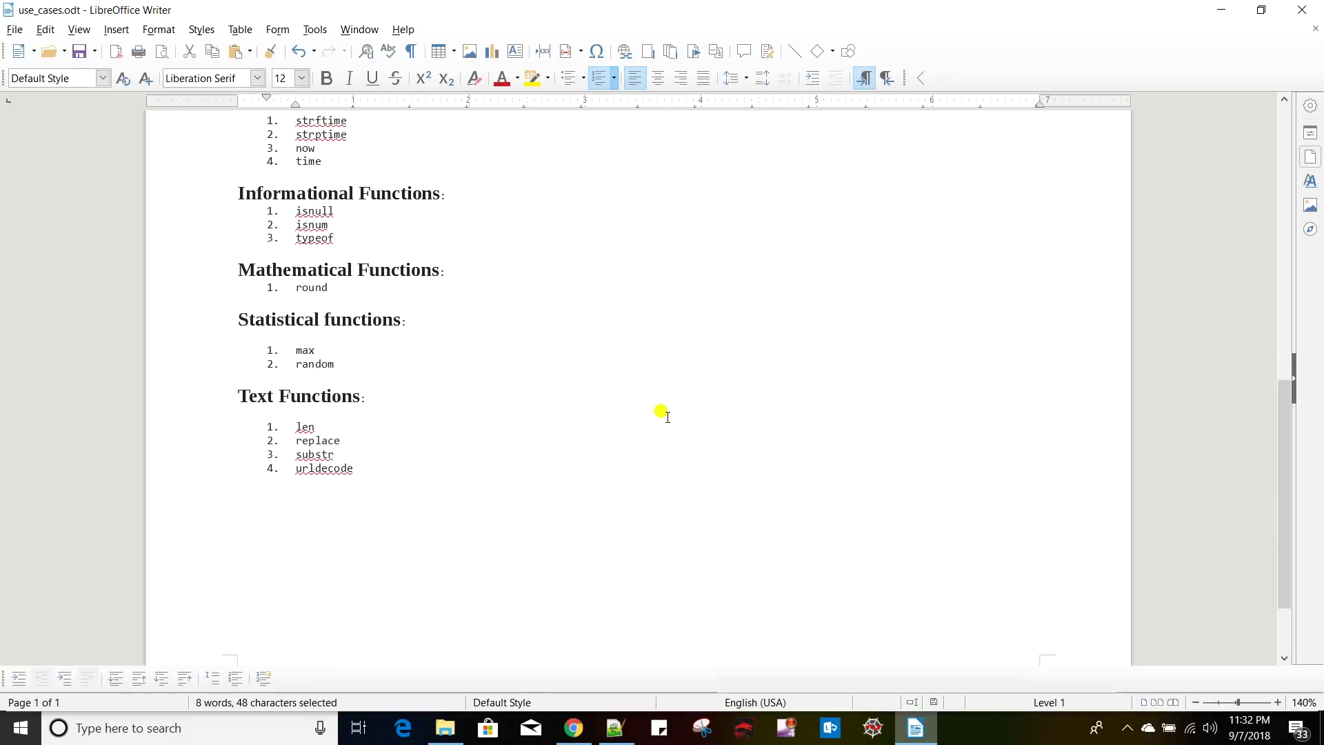
click(702, 312)
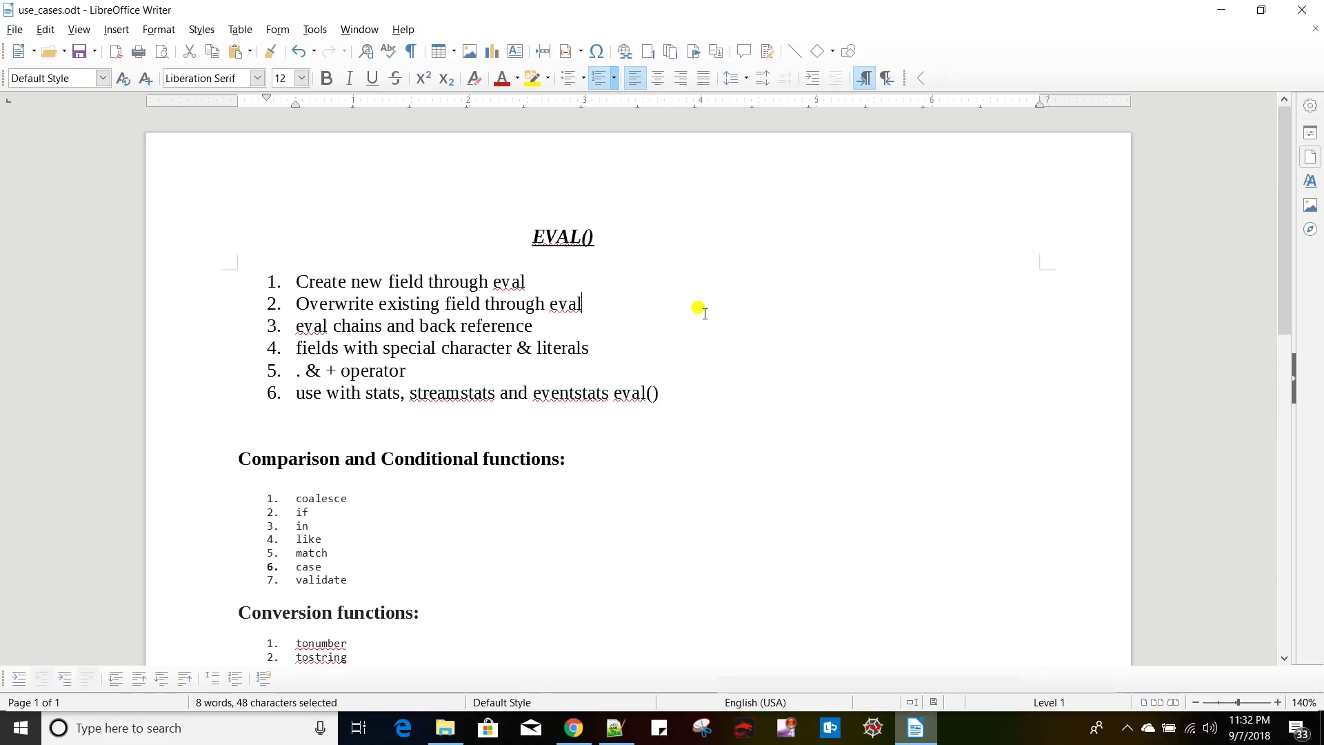
- Switch to the Evaluation functions documentation in Chrome and examine the multivalue eval functions, highlighting the first entries from commands(X)
key(alt+Tab)
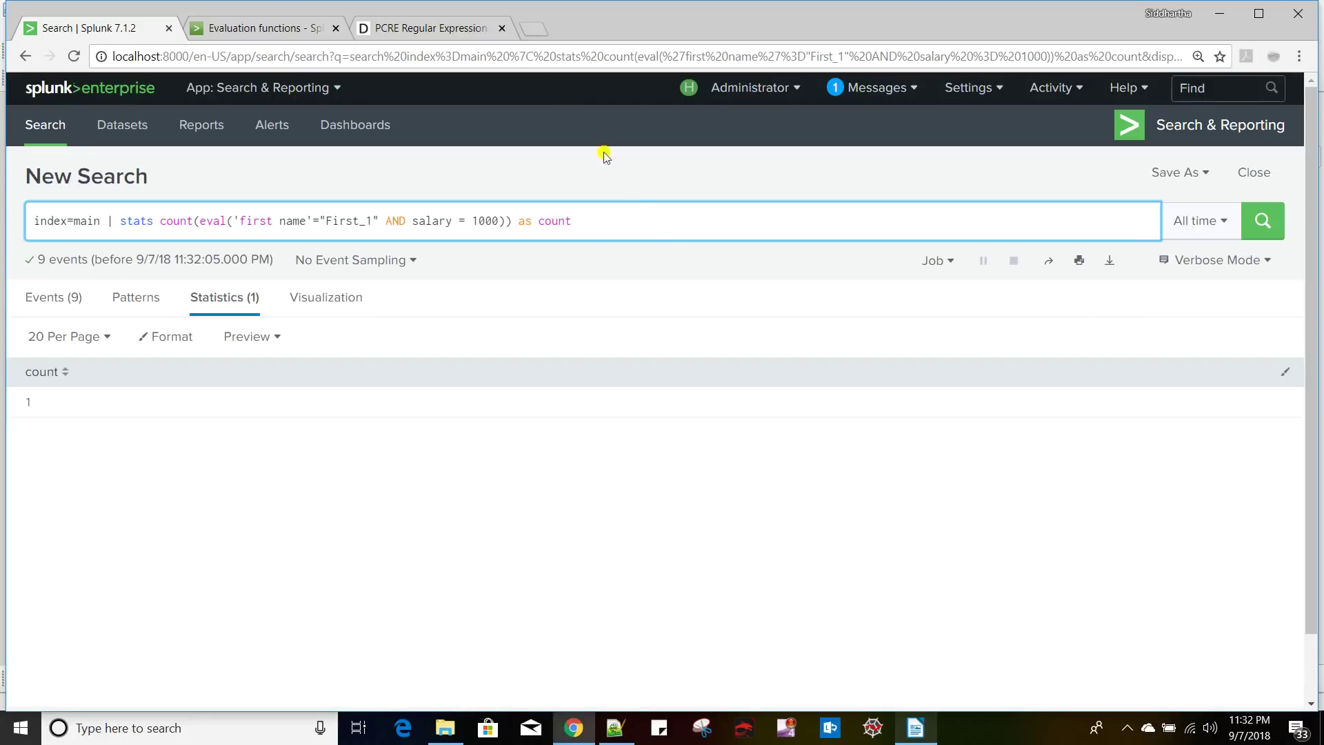
click(247, 30)
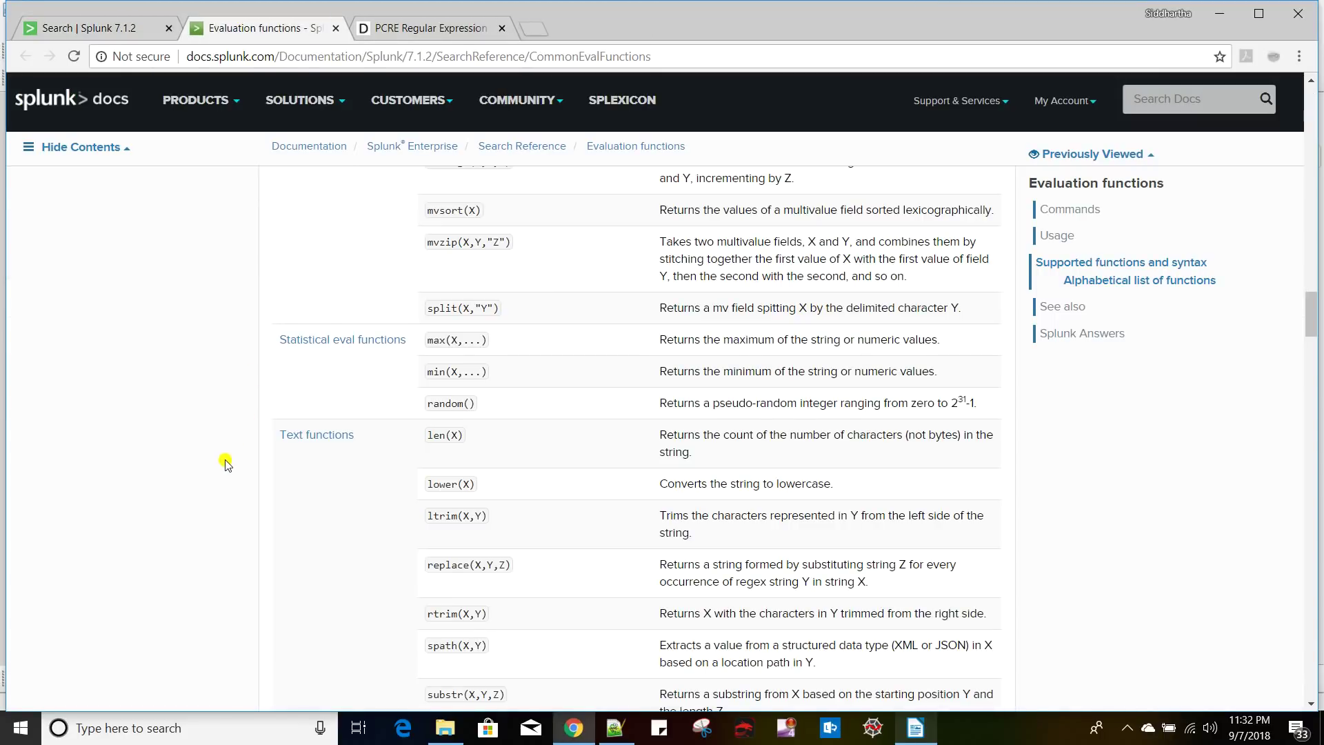
scroll(221, 479, up, 5)
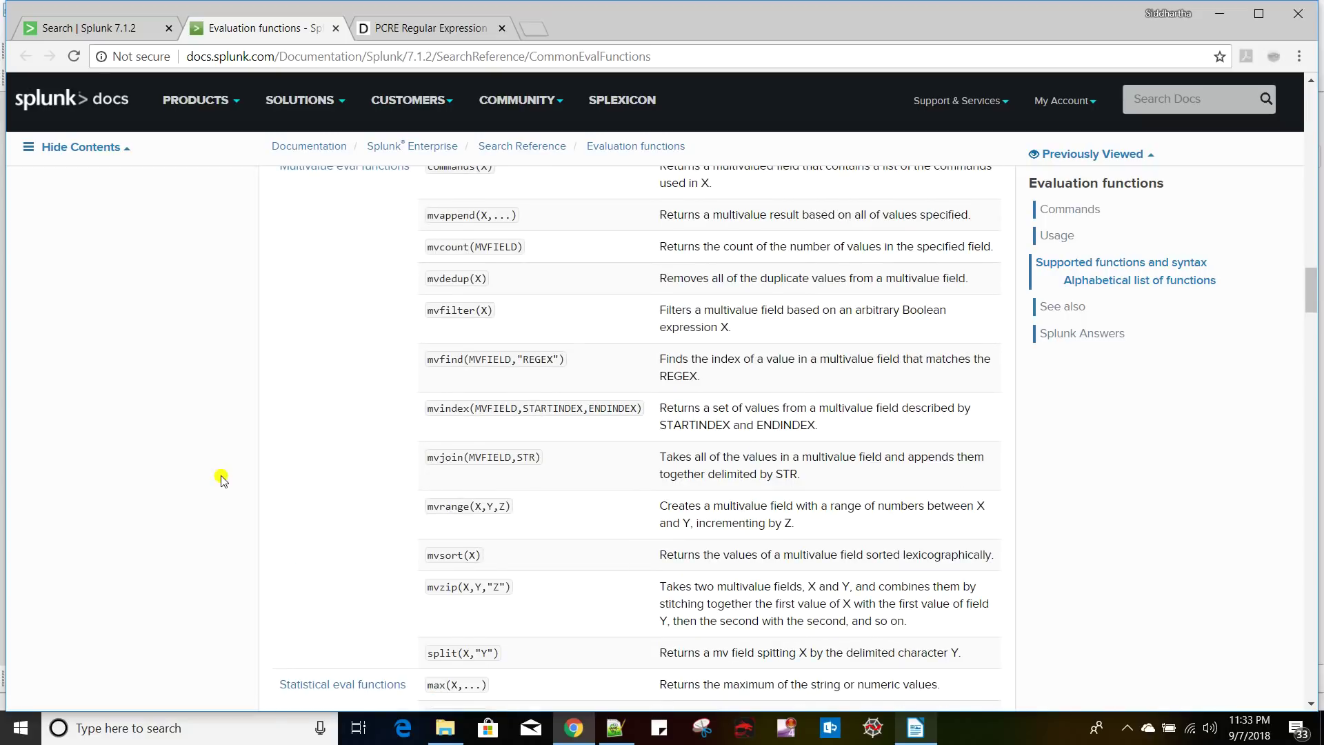
scroll(221, 479, up, 1)
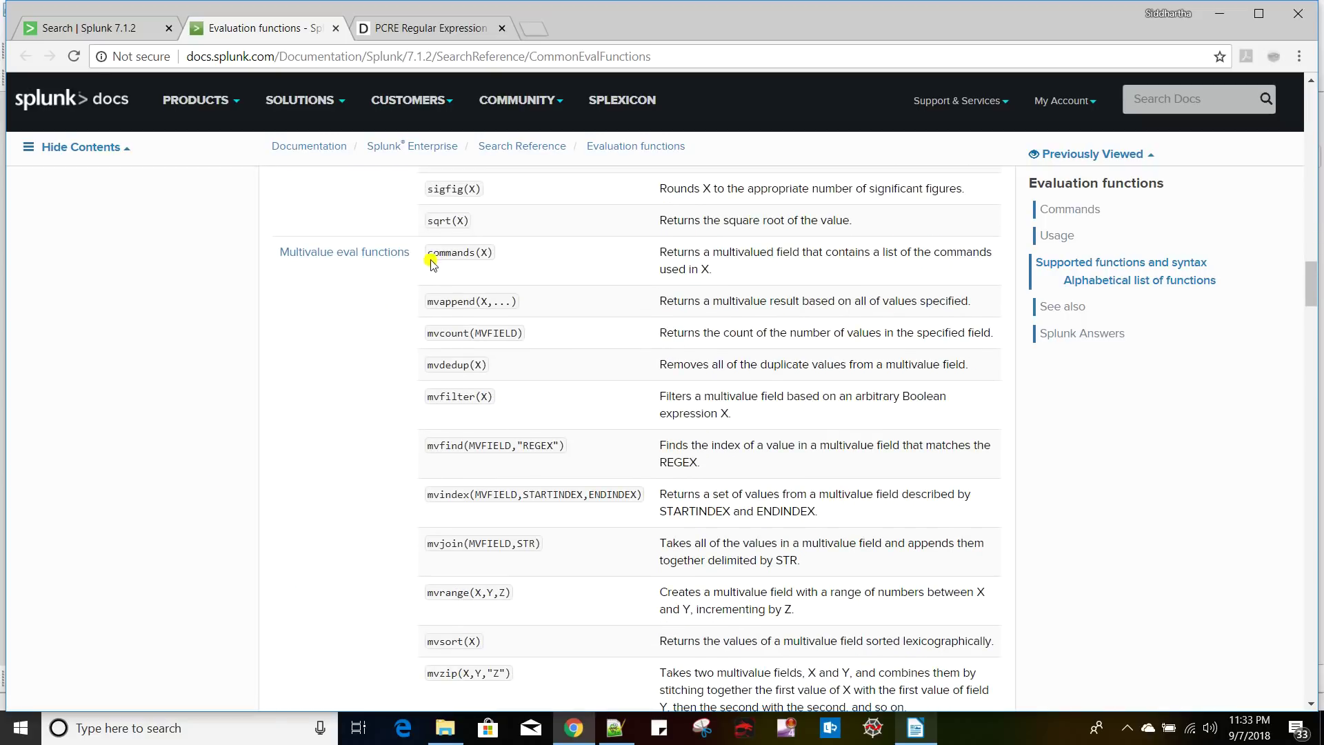
drag(417, 253, 691, 430)
click(483, 421)
scroll(483, 423, down, 1)
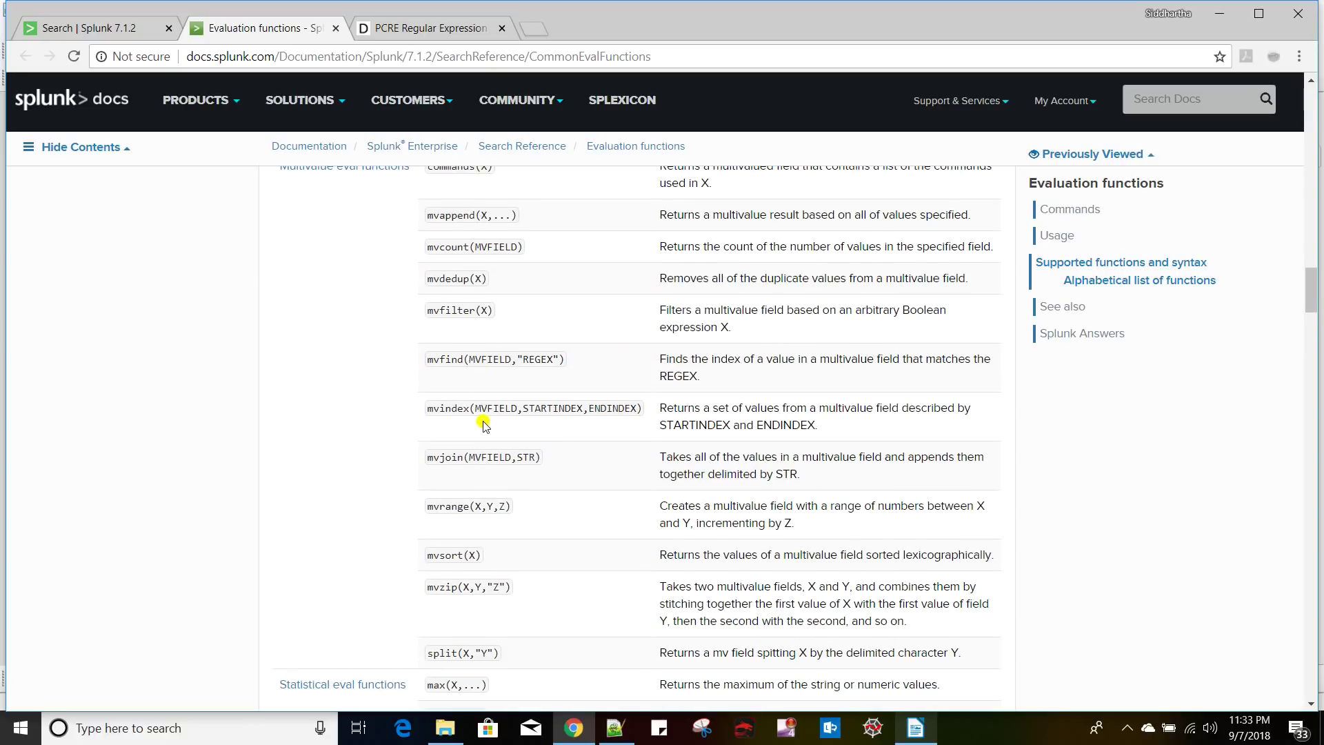